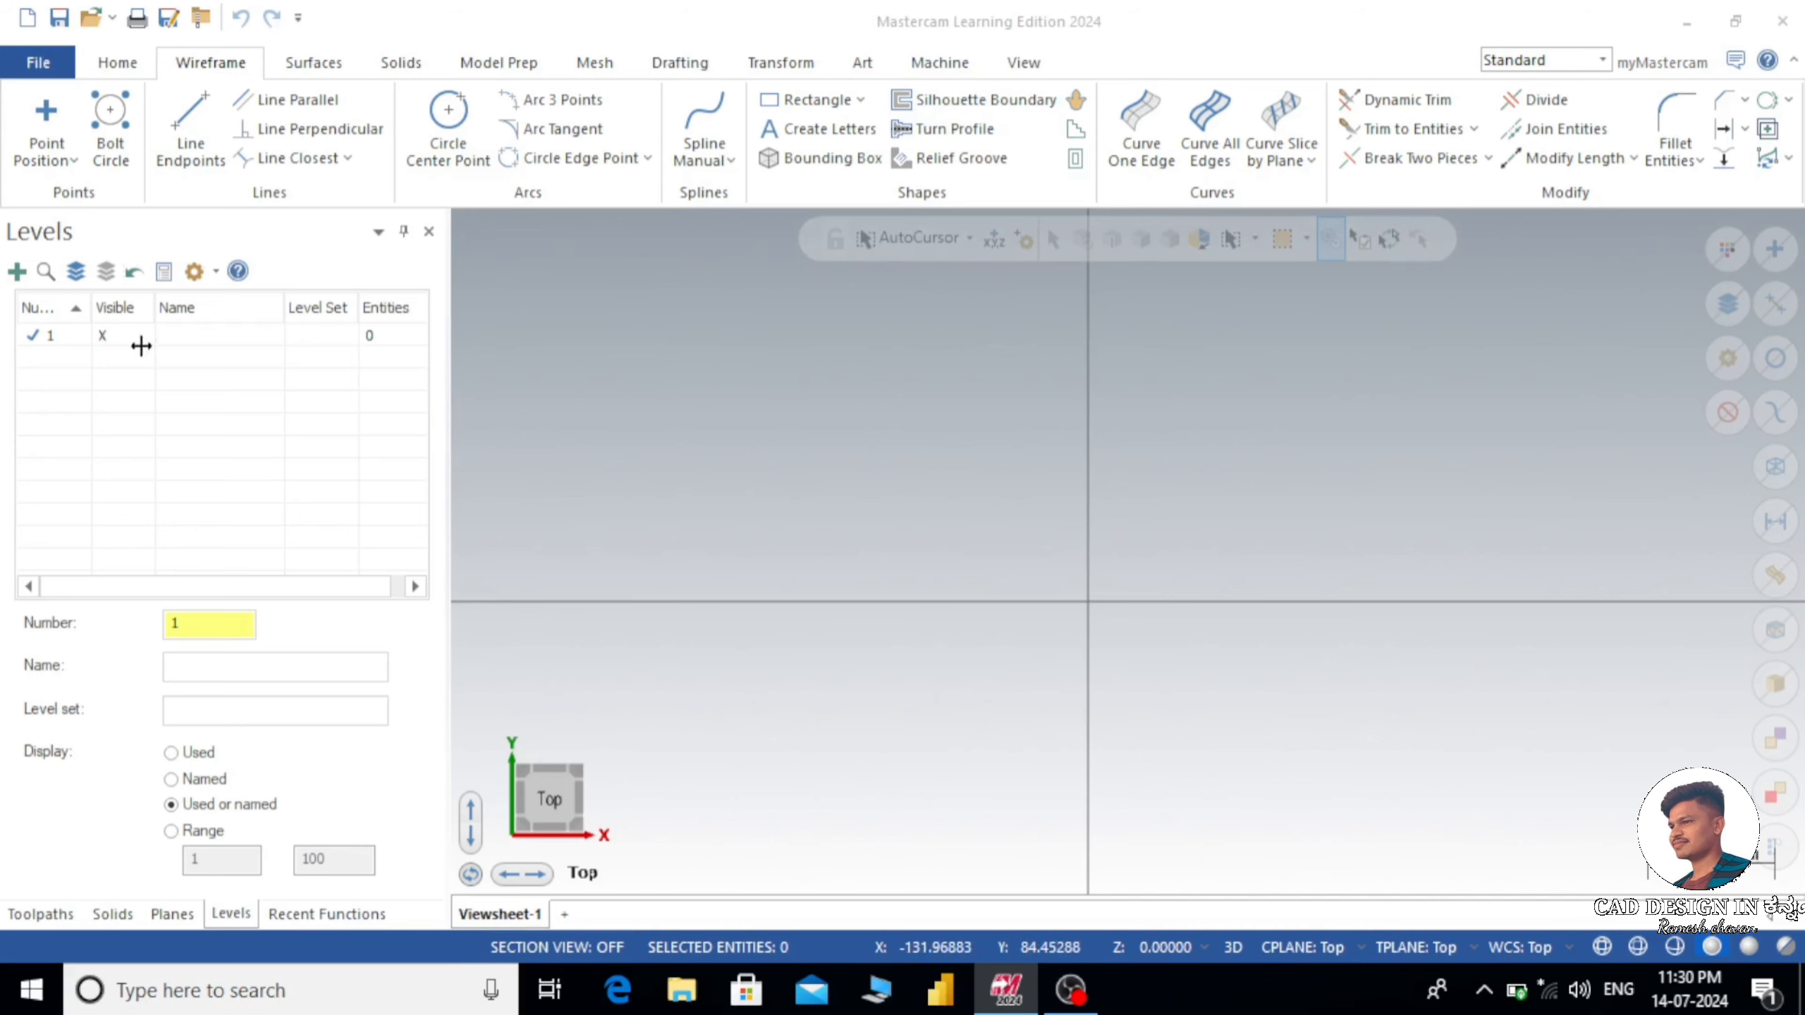
- Name level 1 "2d wire" and draw a horizontal line 56 long with its midpoint at the origin
double_click(204, 336)
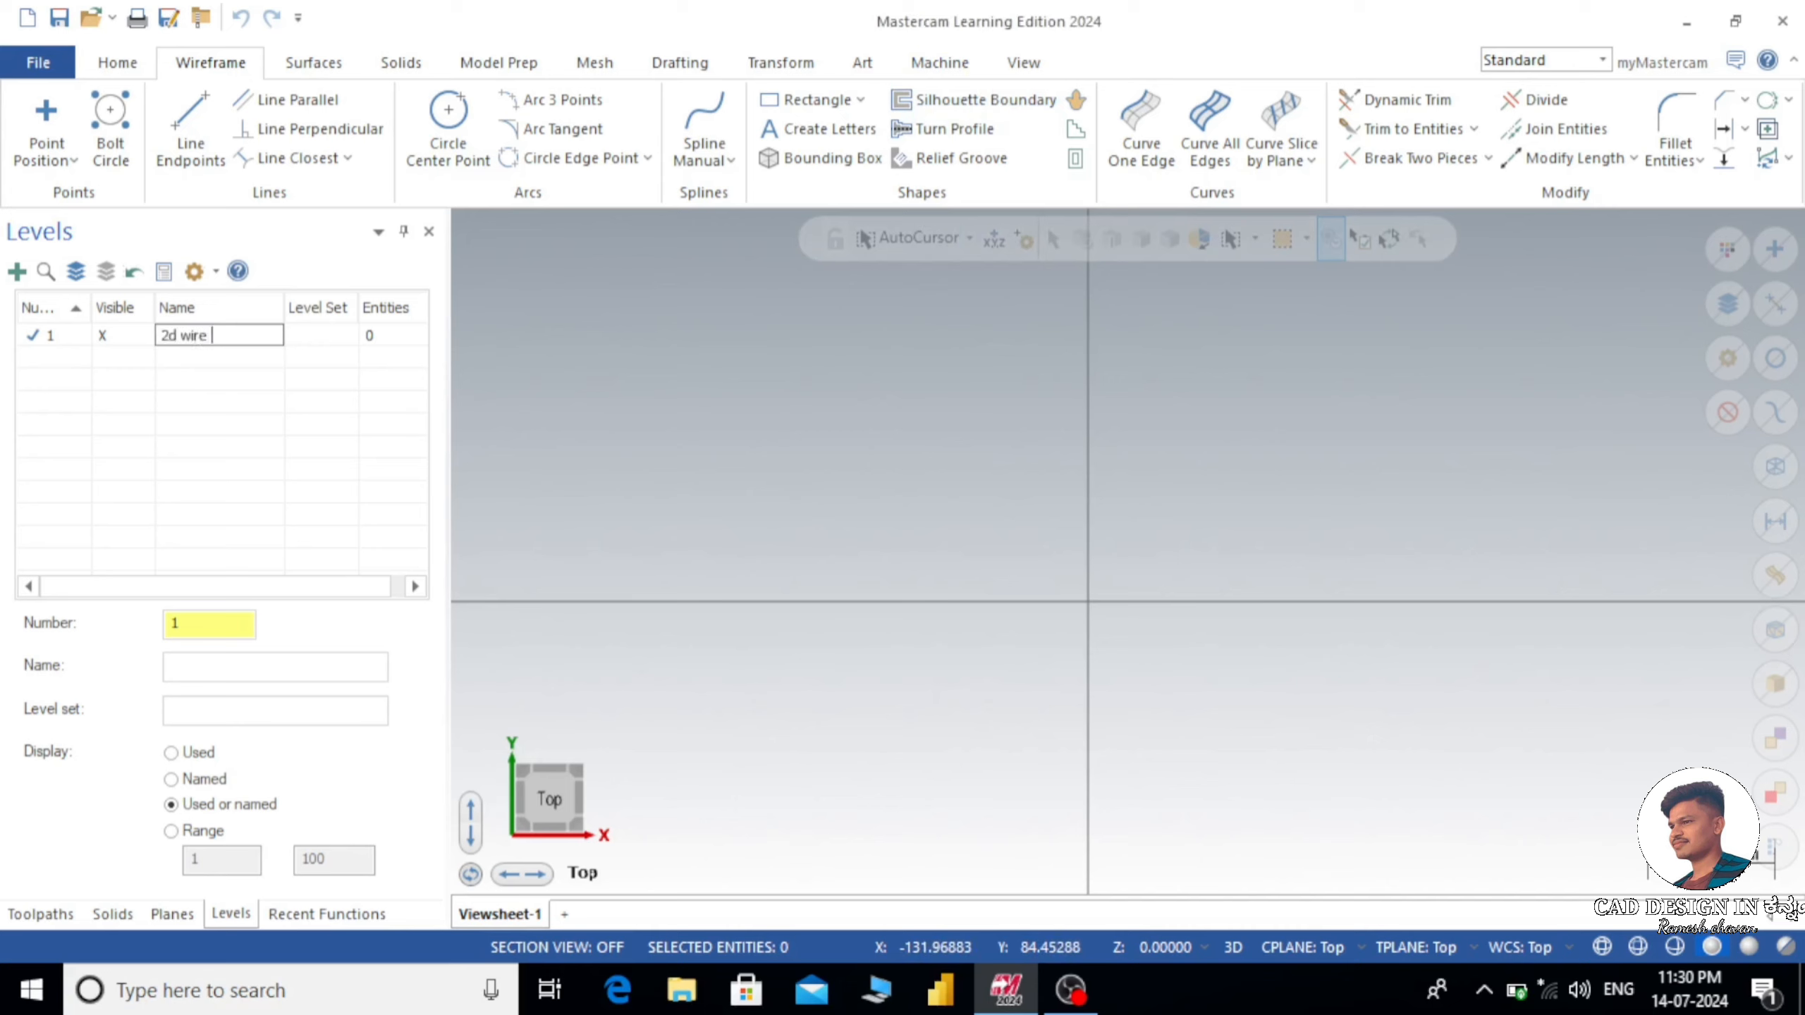
click(188, 117)
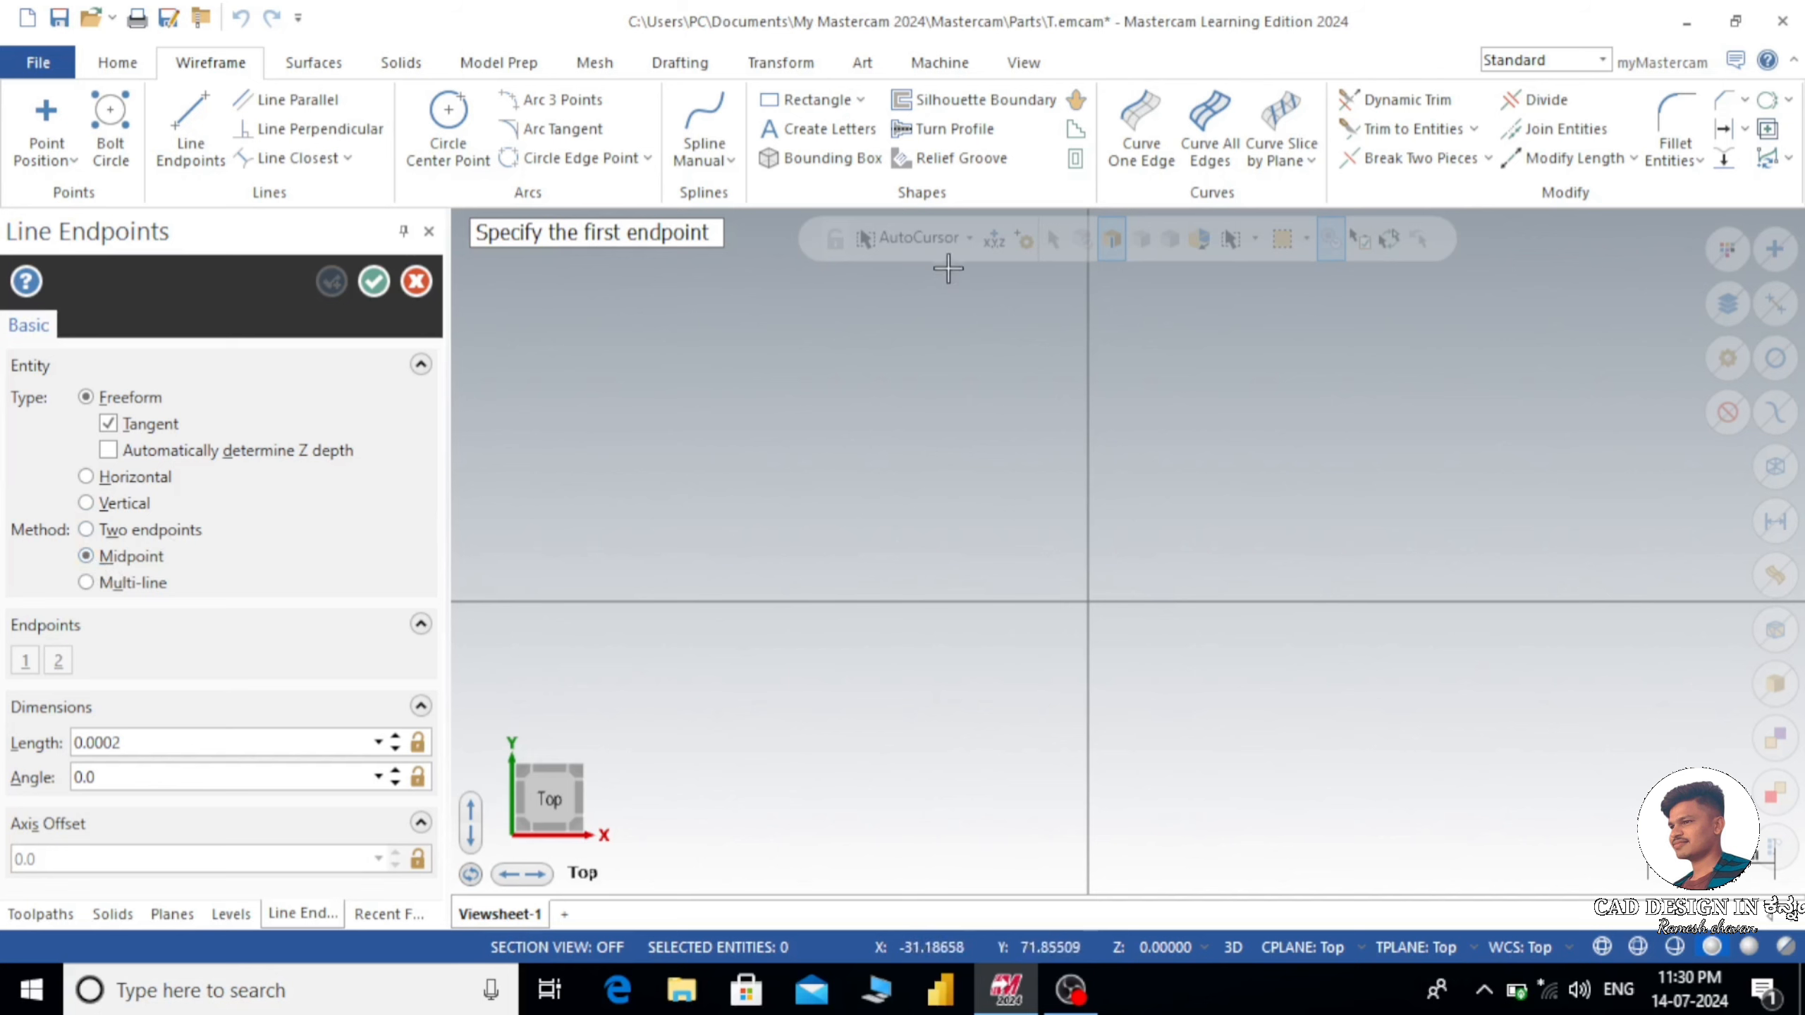
click(970, 245)
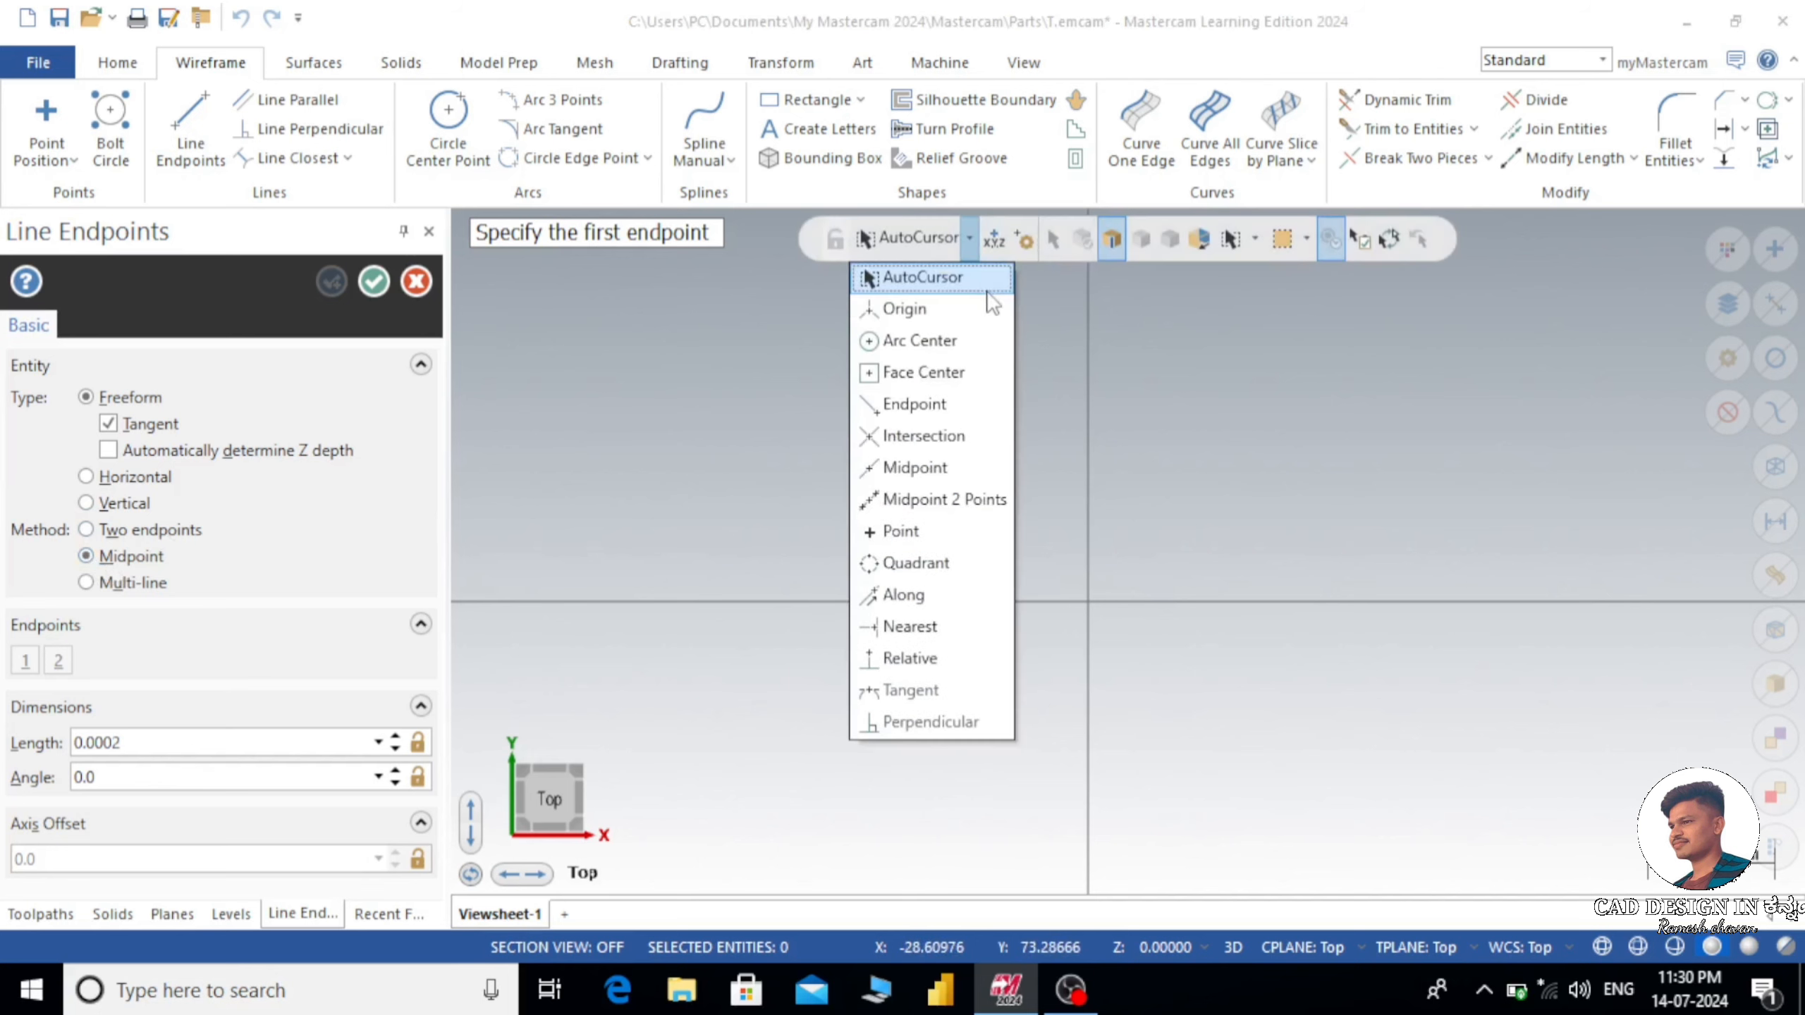
click(916, 305)
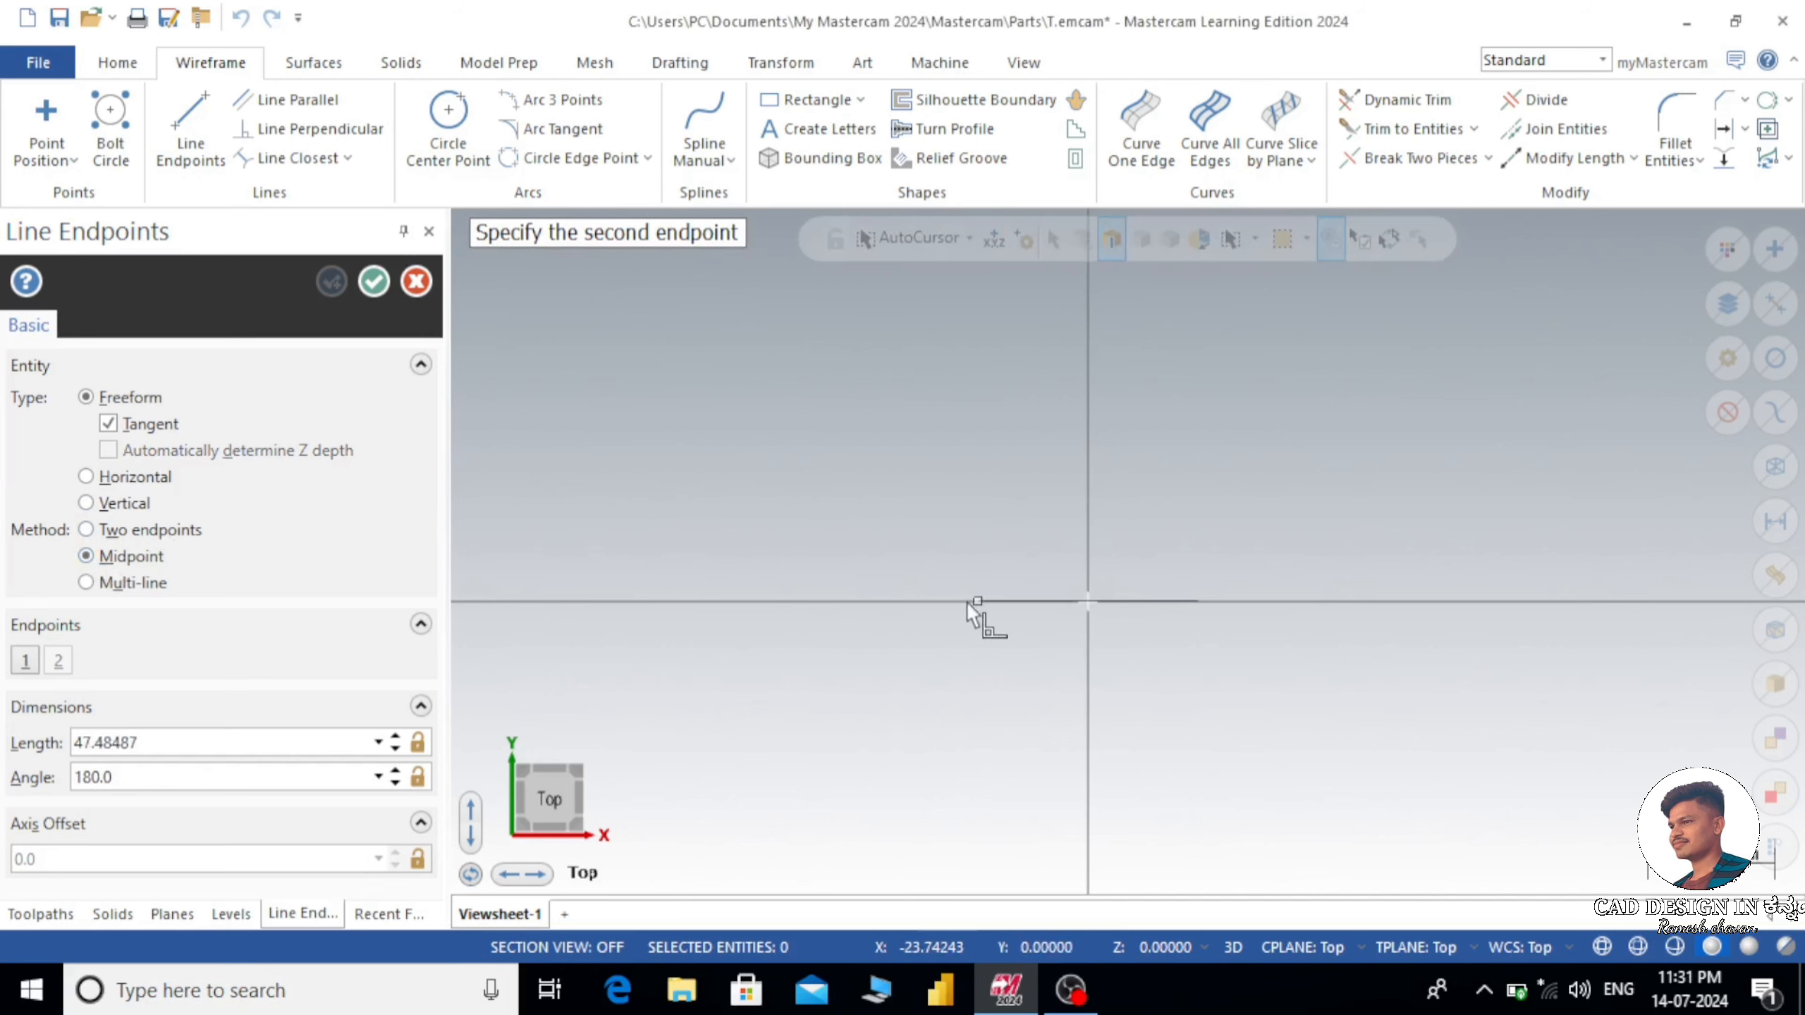
click(861, 601)
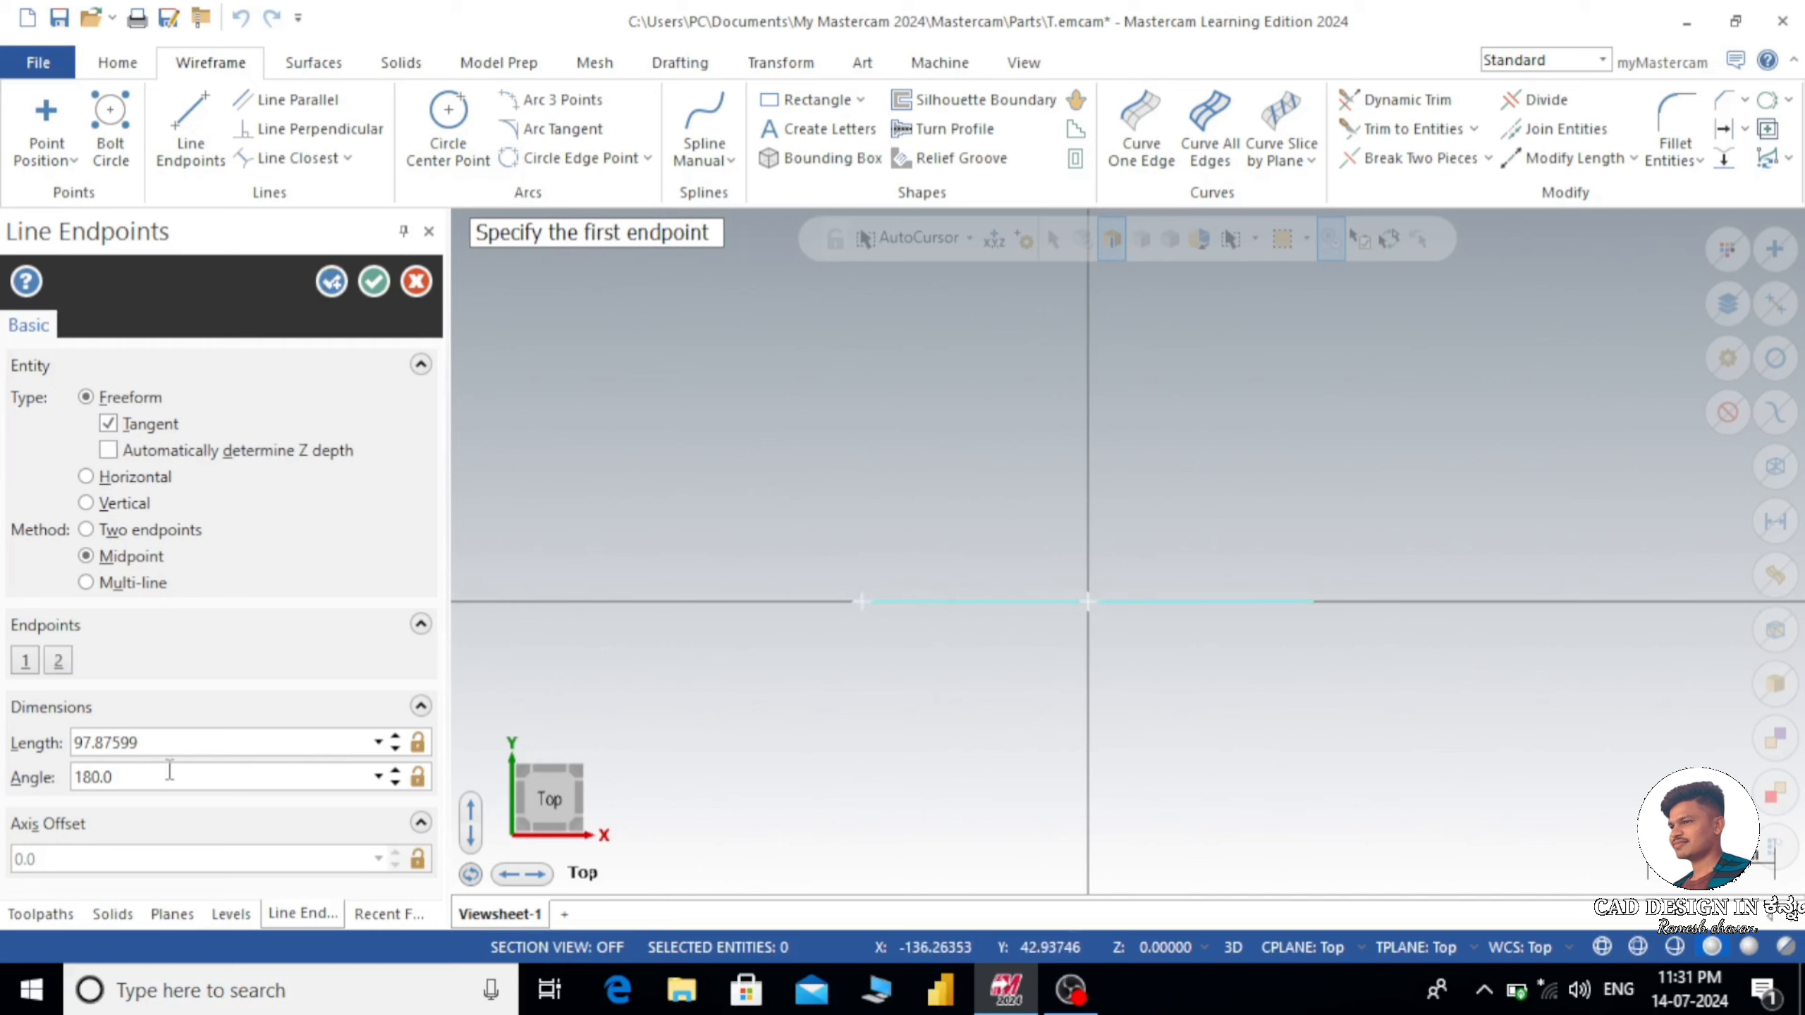
drag(178, 742, 4, 740)
text(56)
click(371, 285)
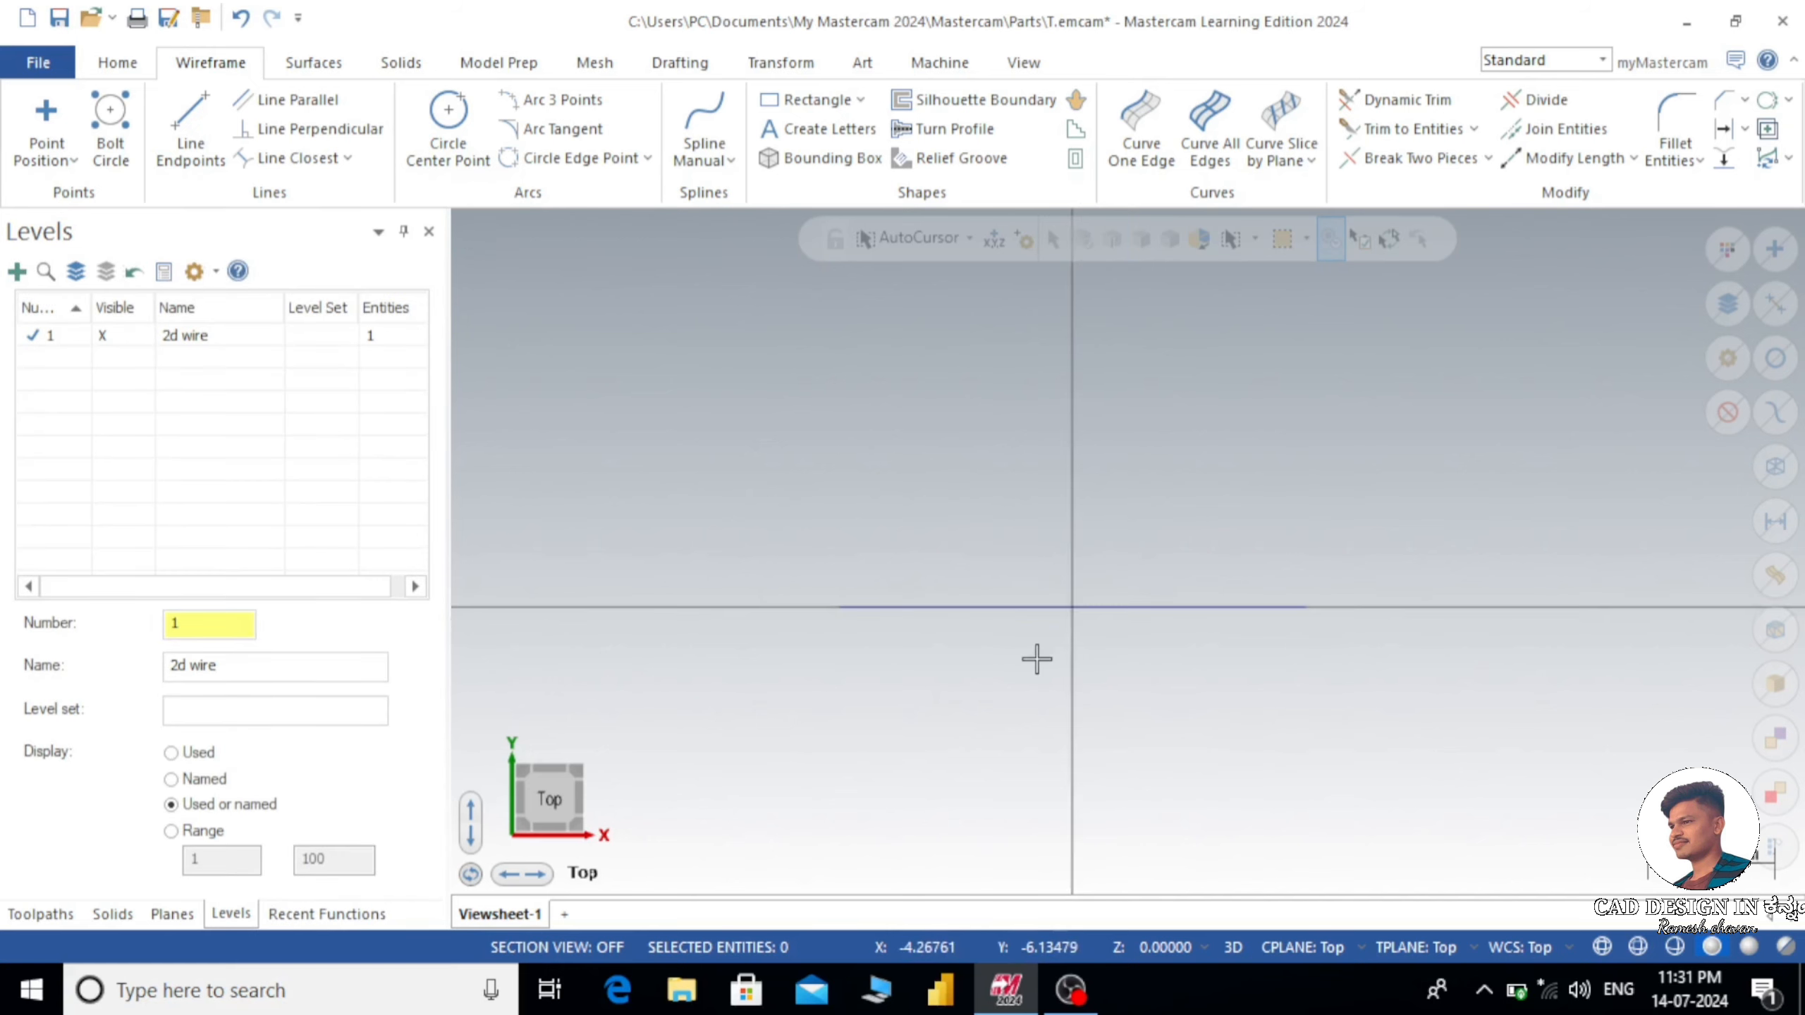
- Turn off the display of the coordinate axes in the graphics area
scroll(1037, 654, up, 3)
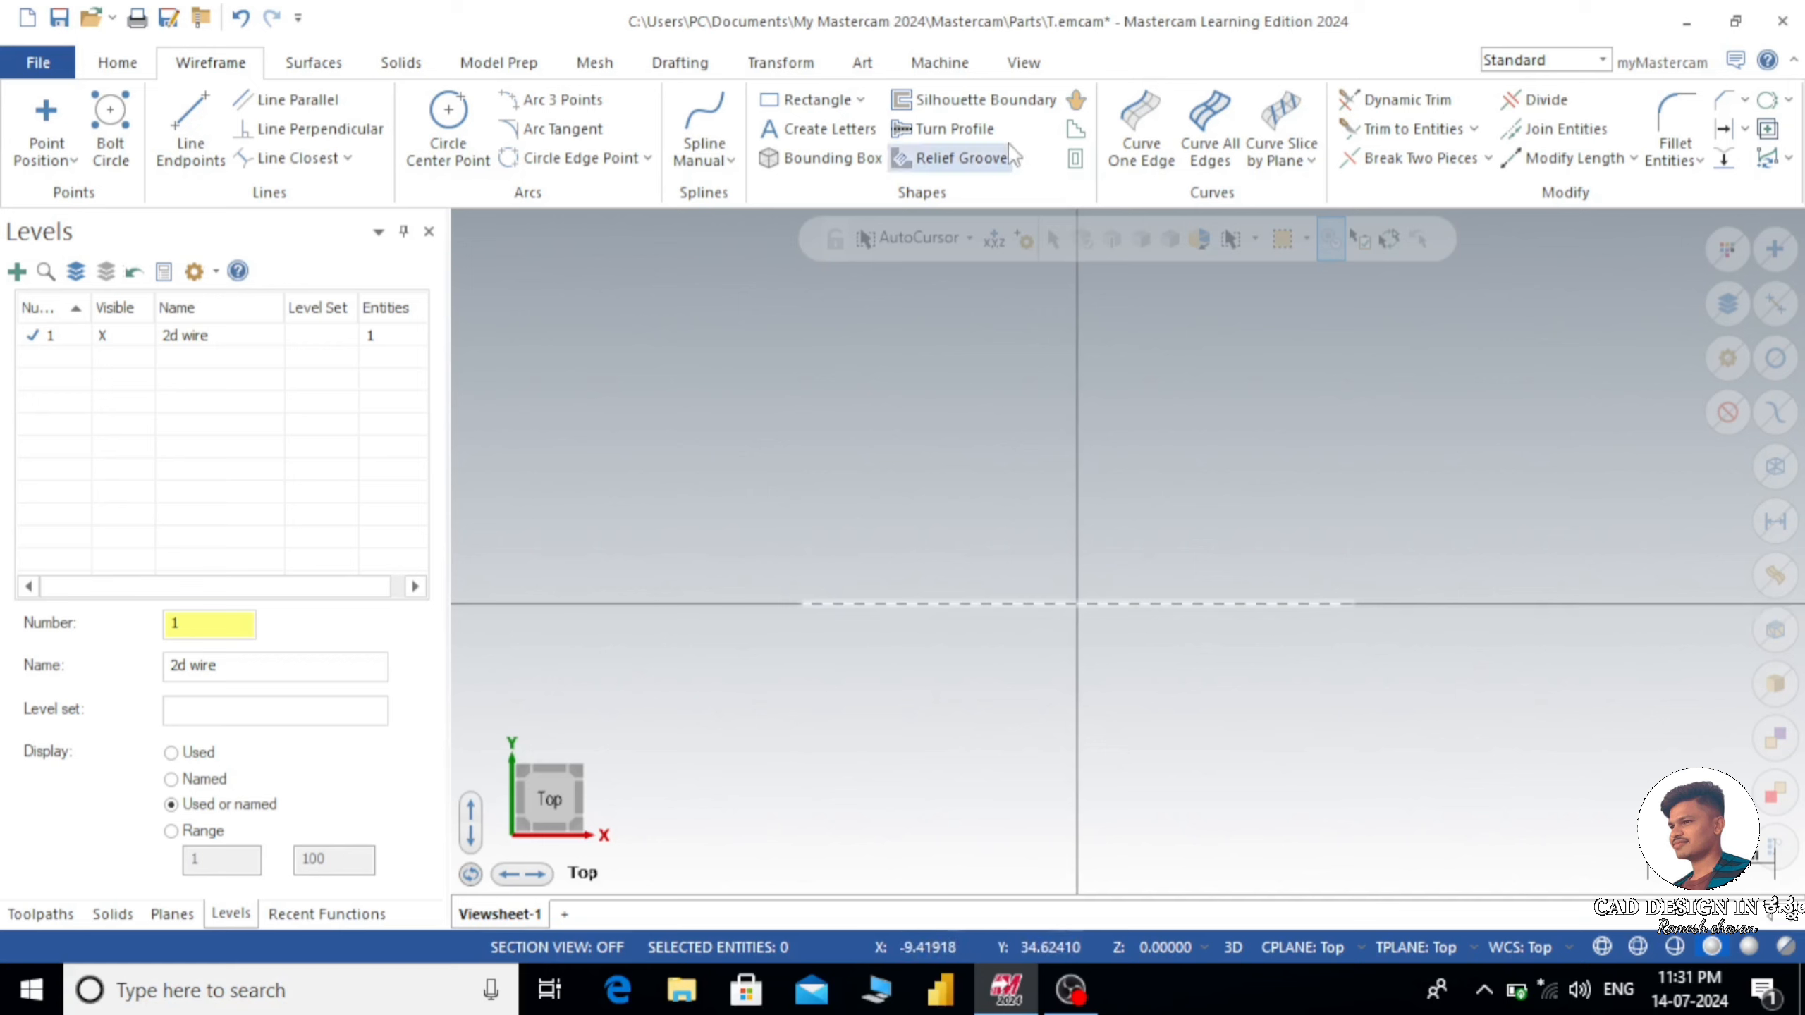
click(1025, 65)
click(1237, 96)
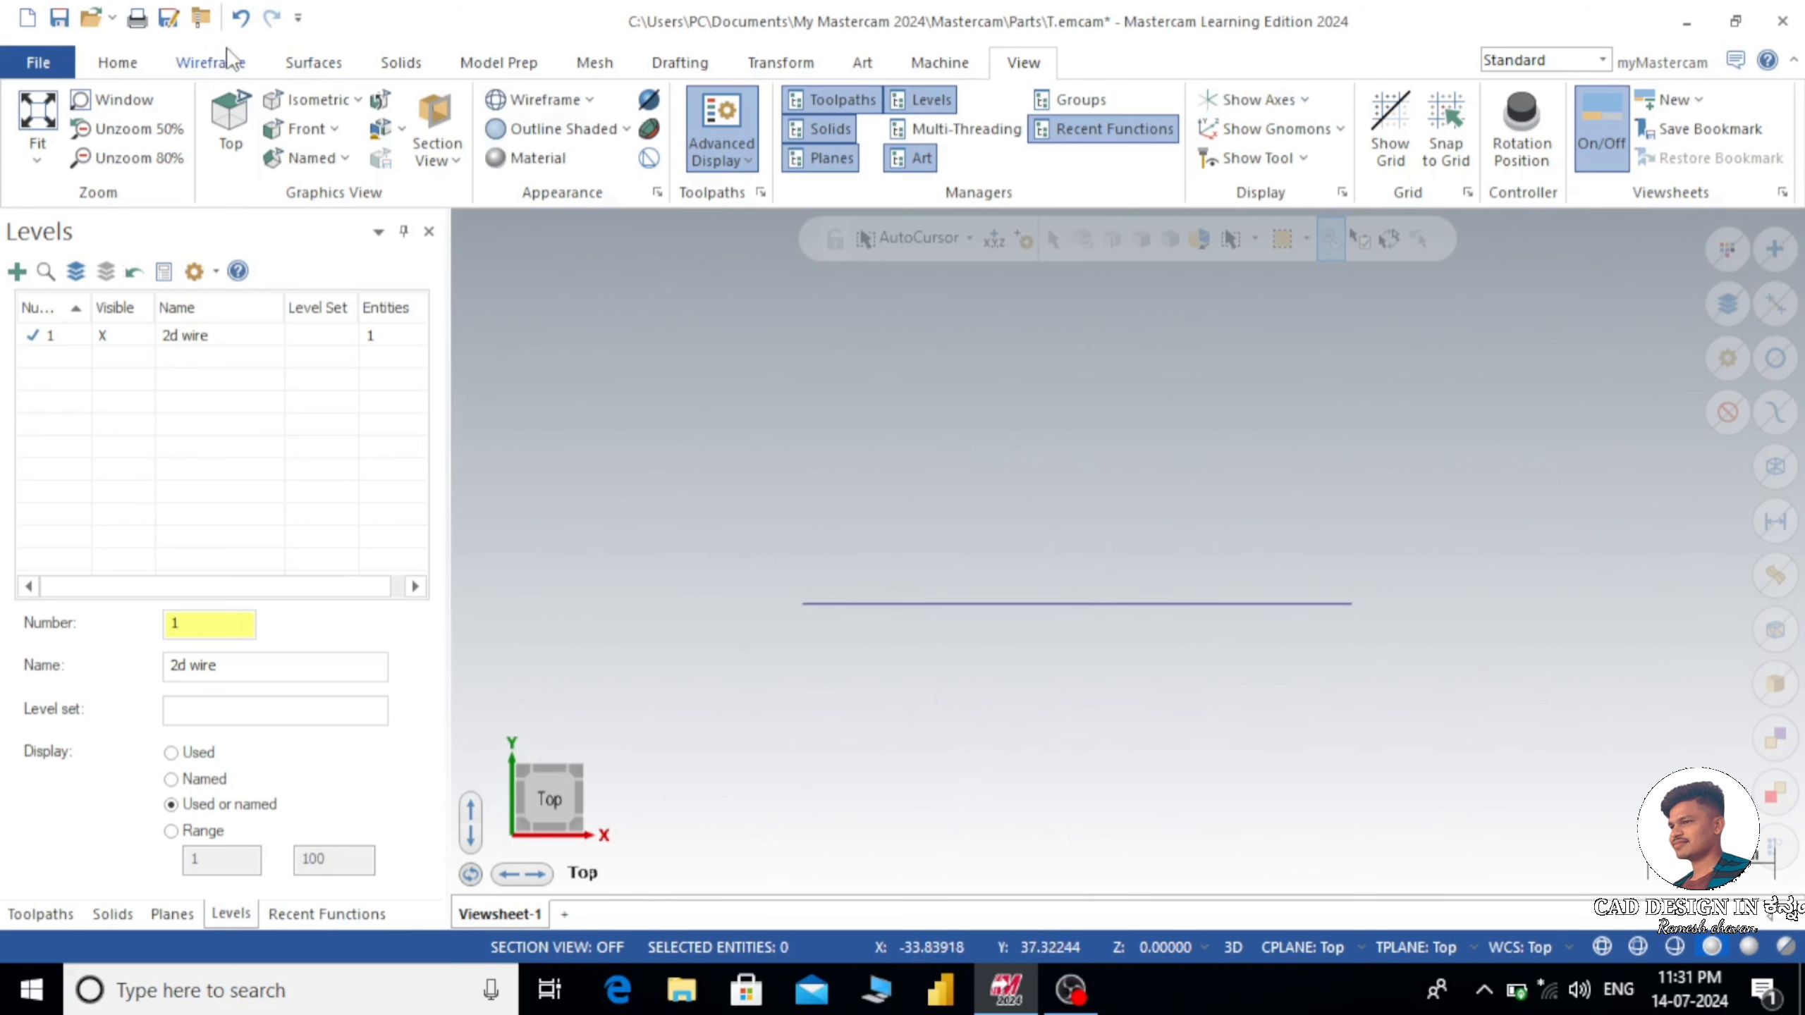
- Create a line parallel to the base line, offset 20 above it
click(211, 62)
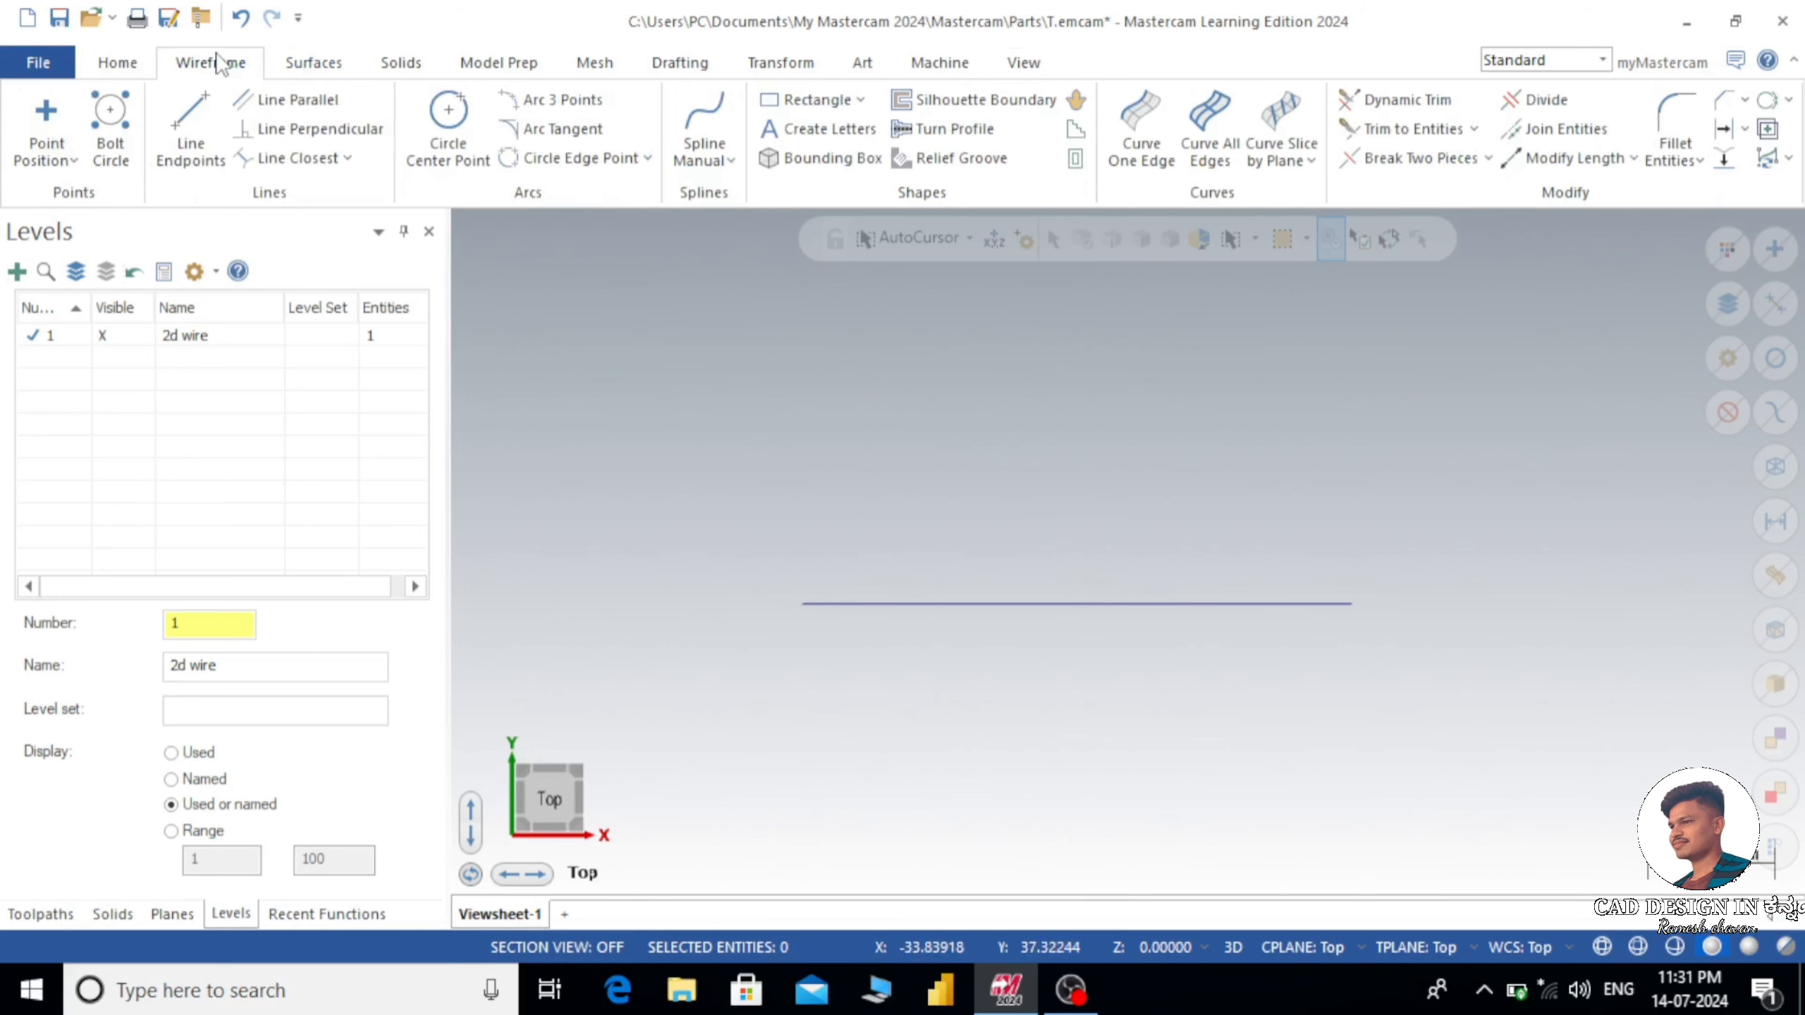
click(315, 105)
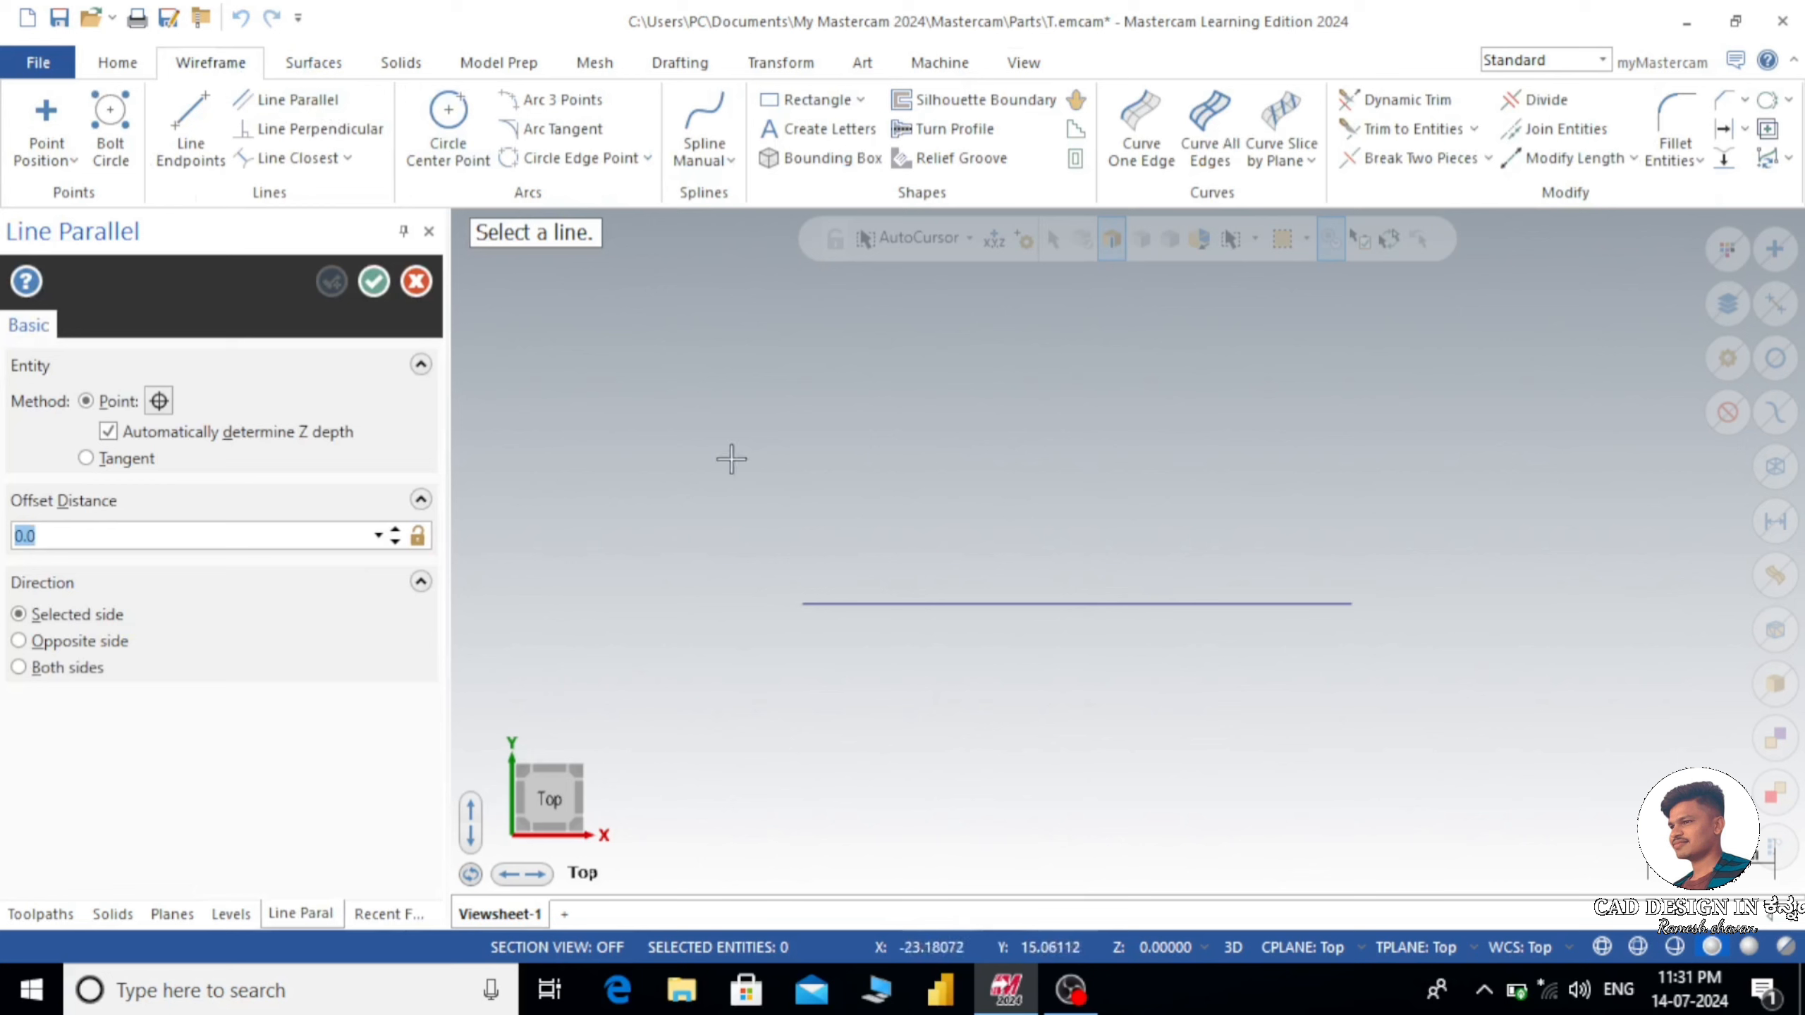
click(1242, 605)
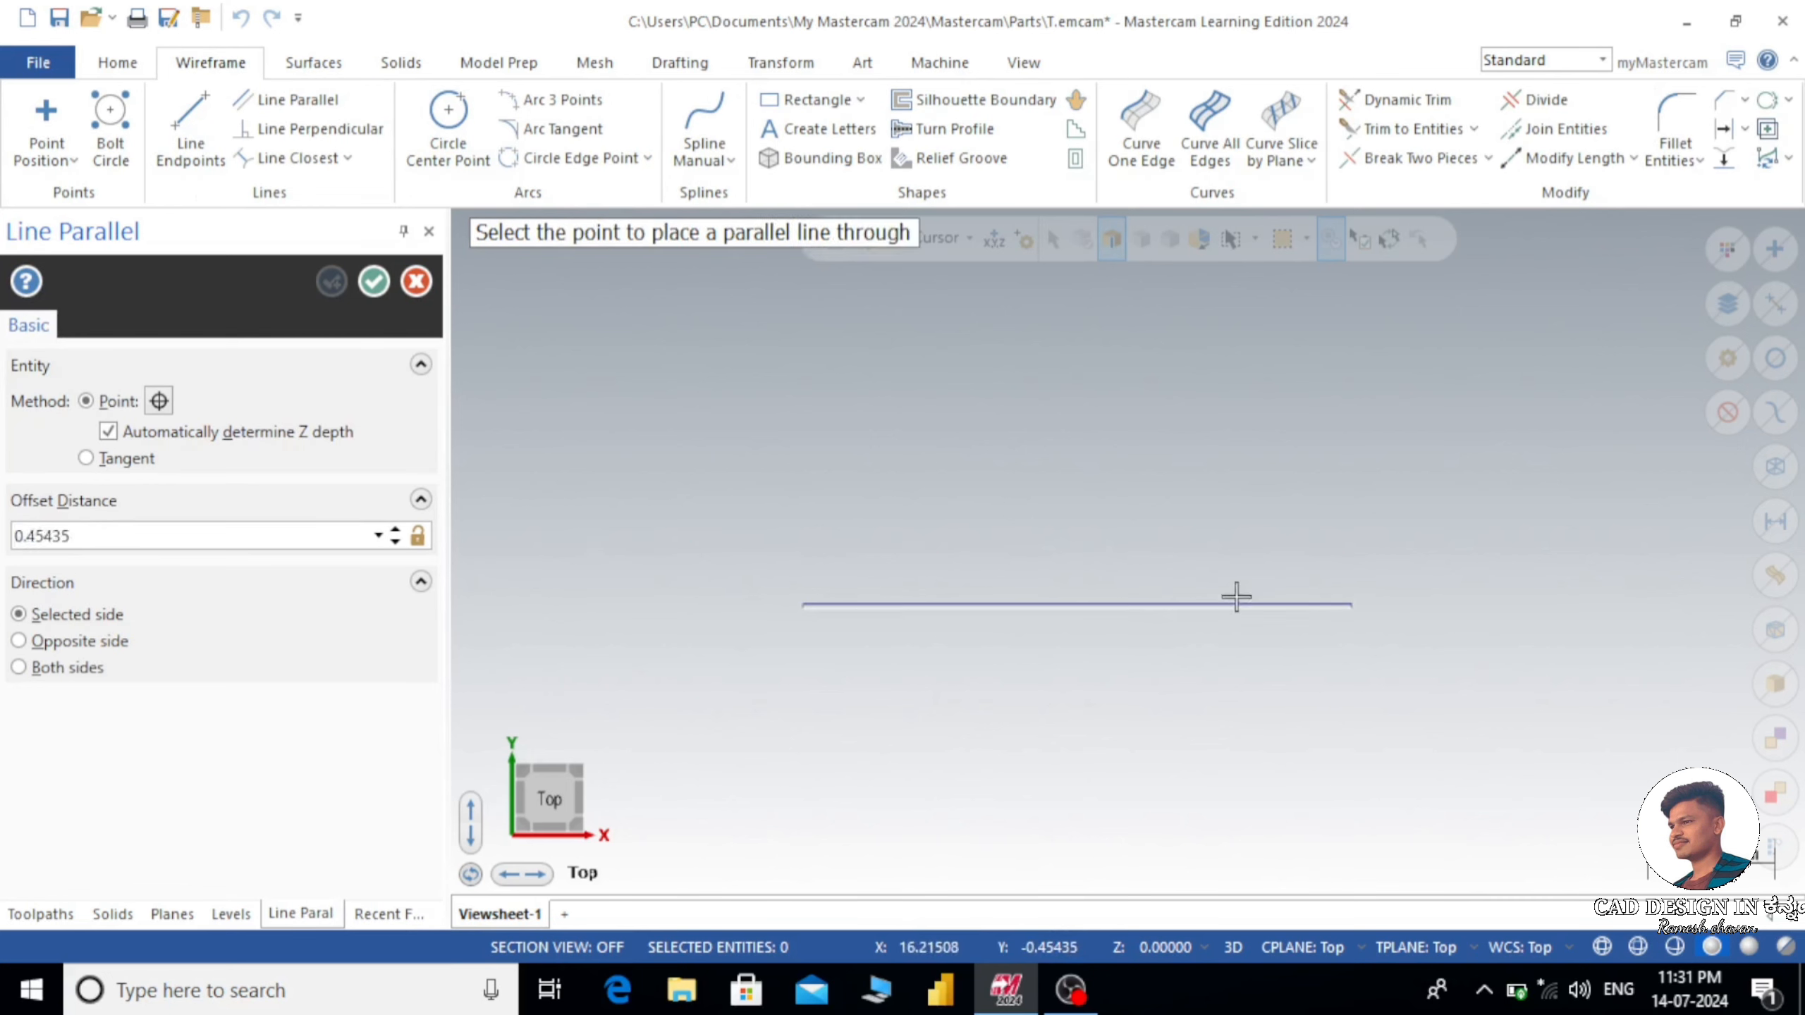
click(1201, 404)
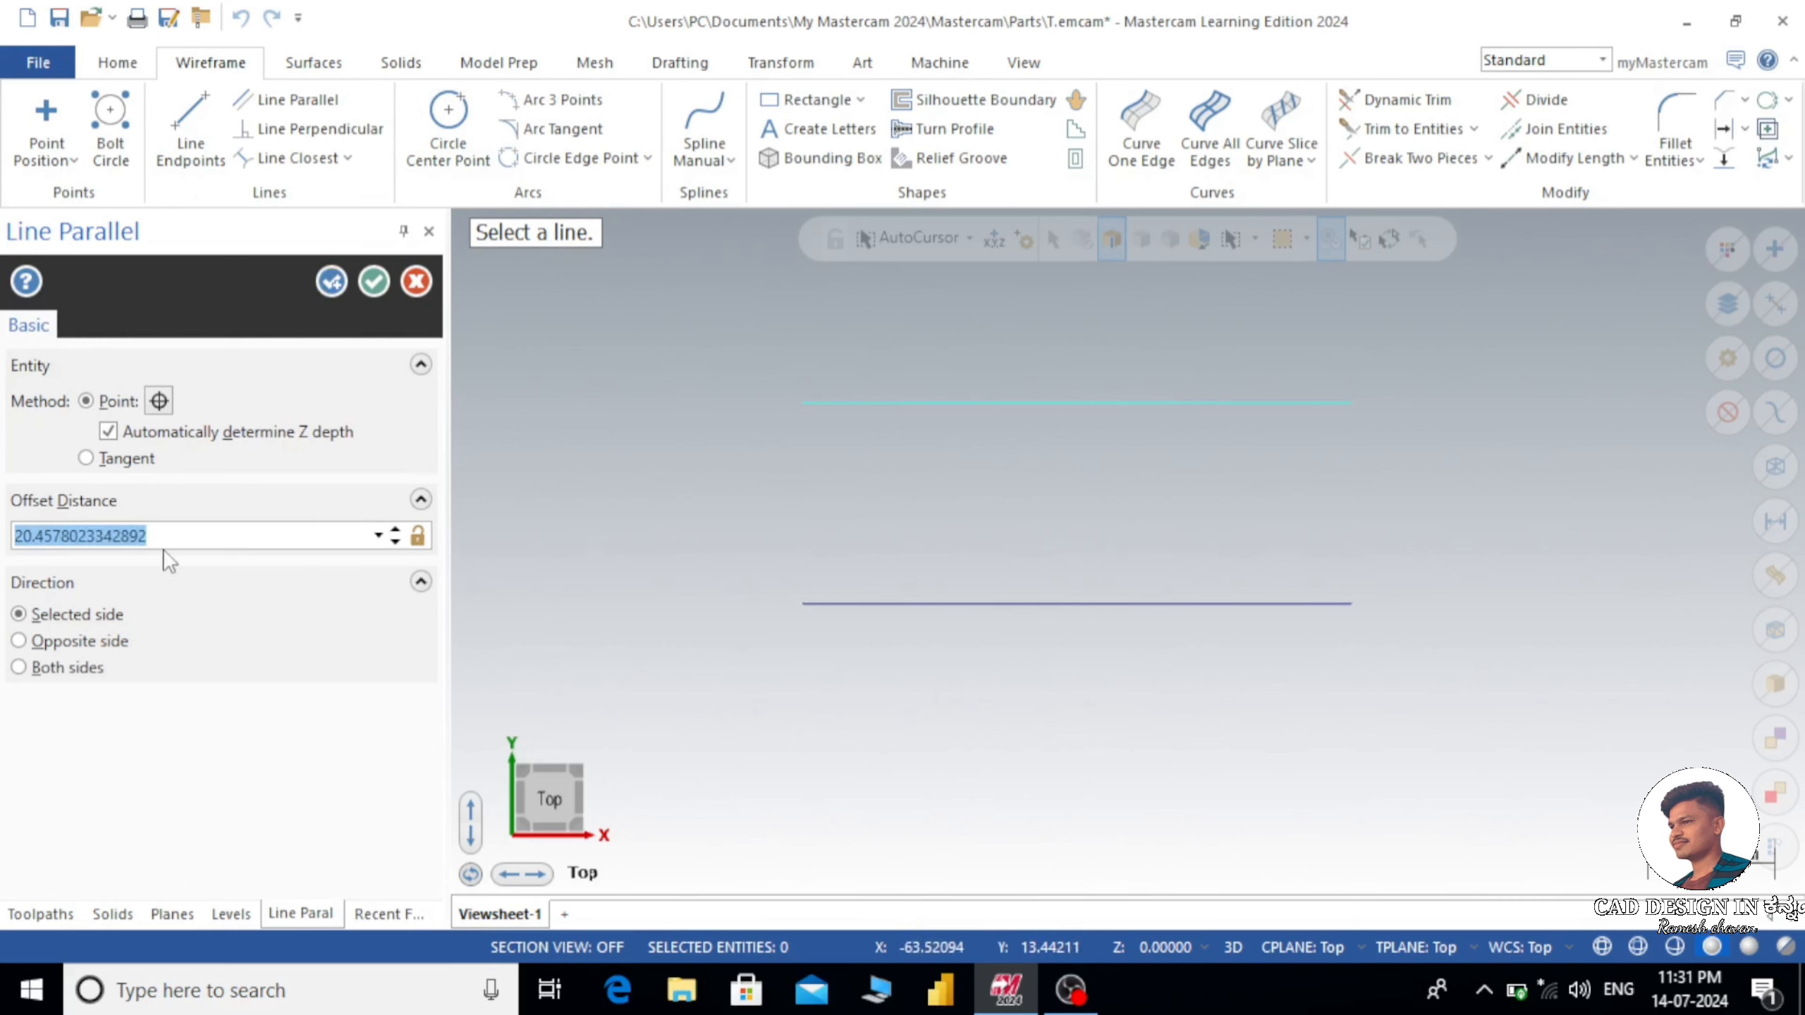
text(2)
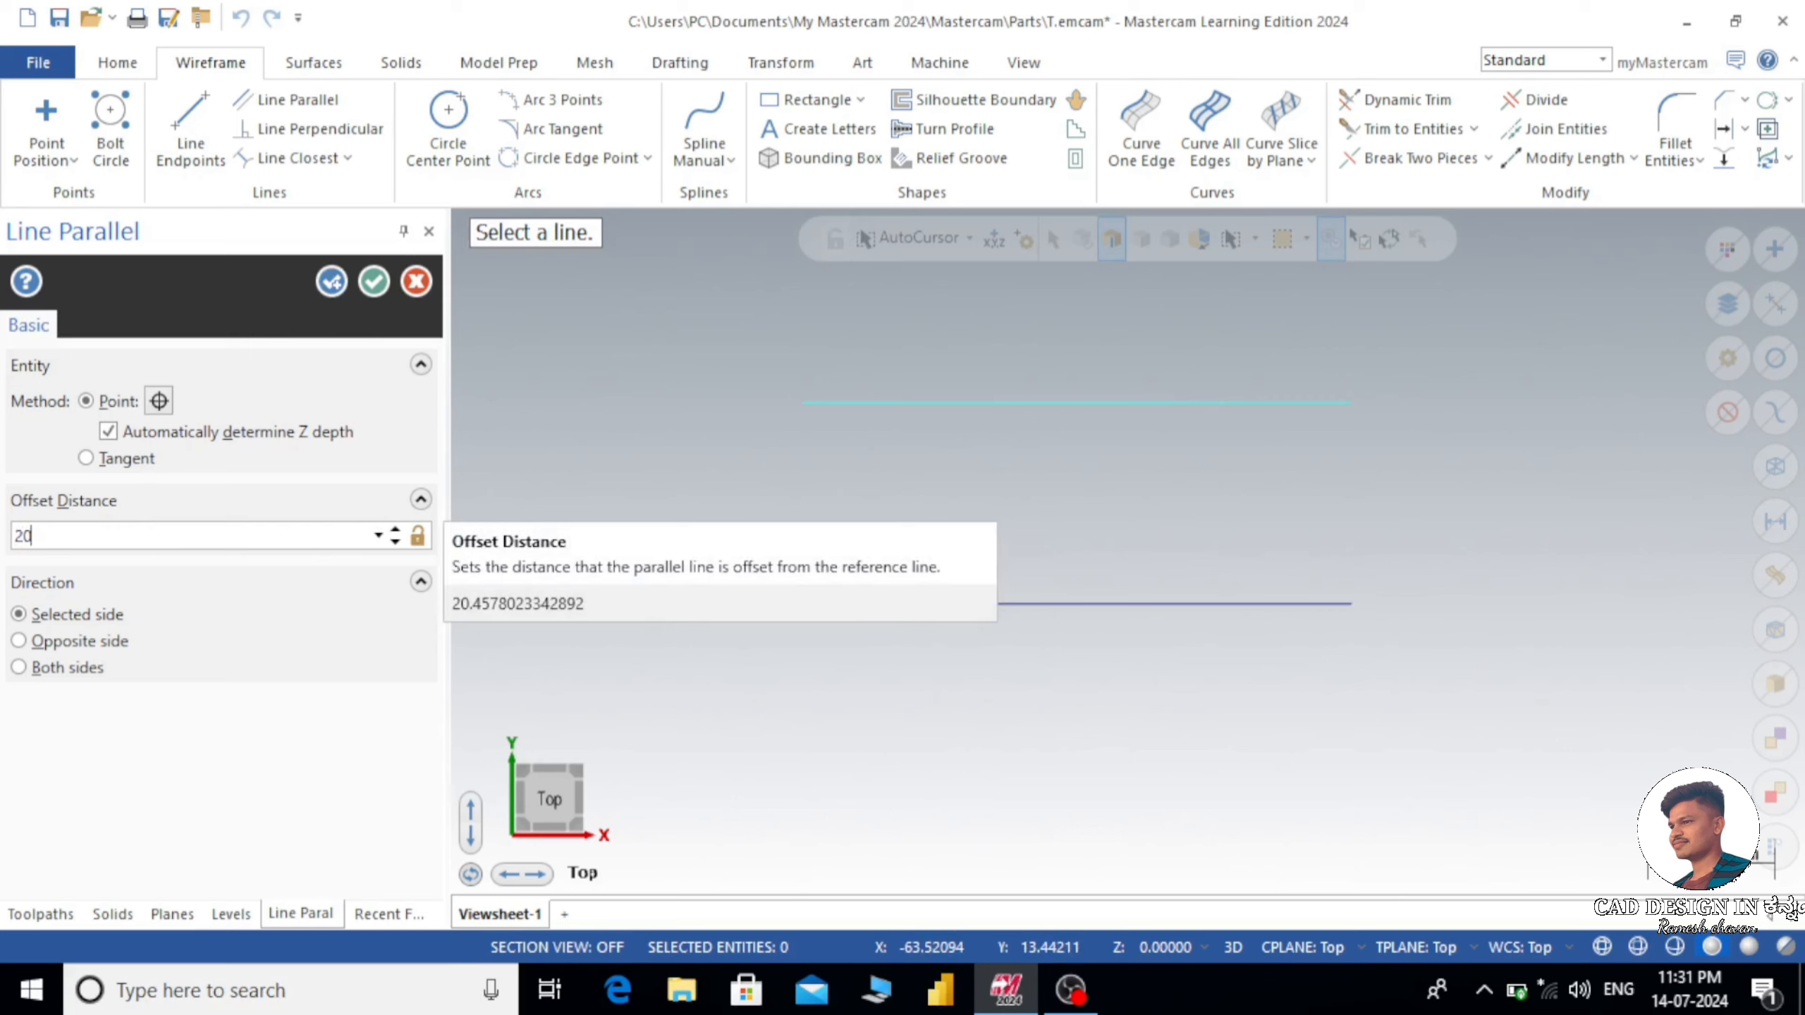
text(0)
key(Return)
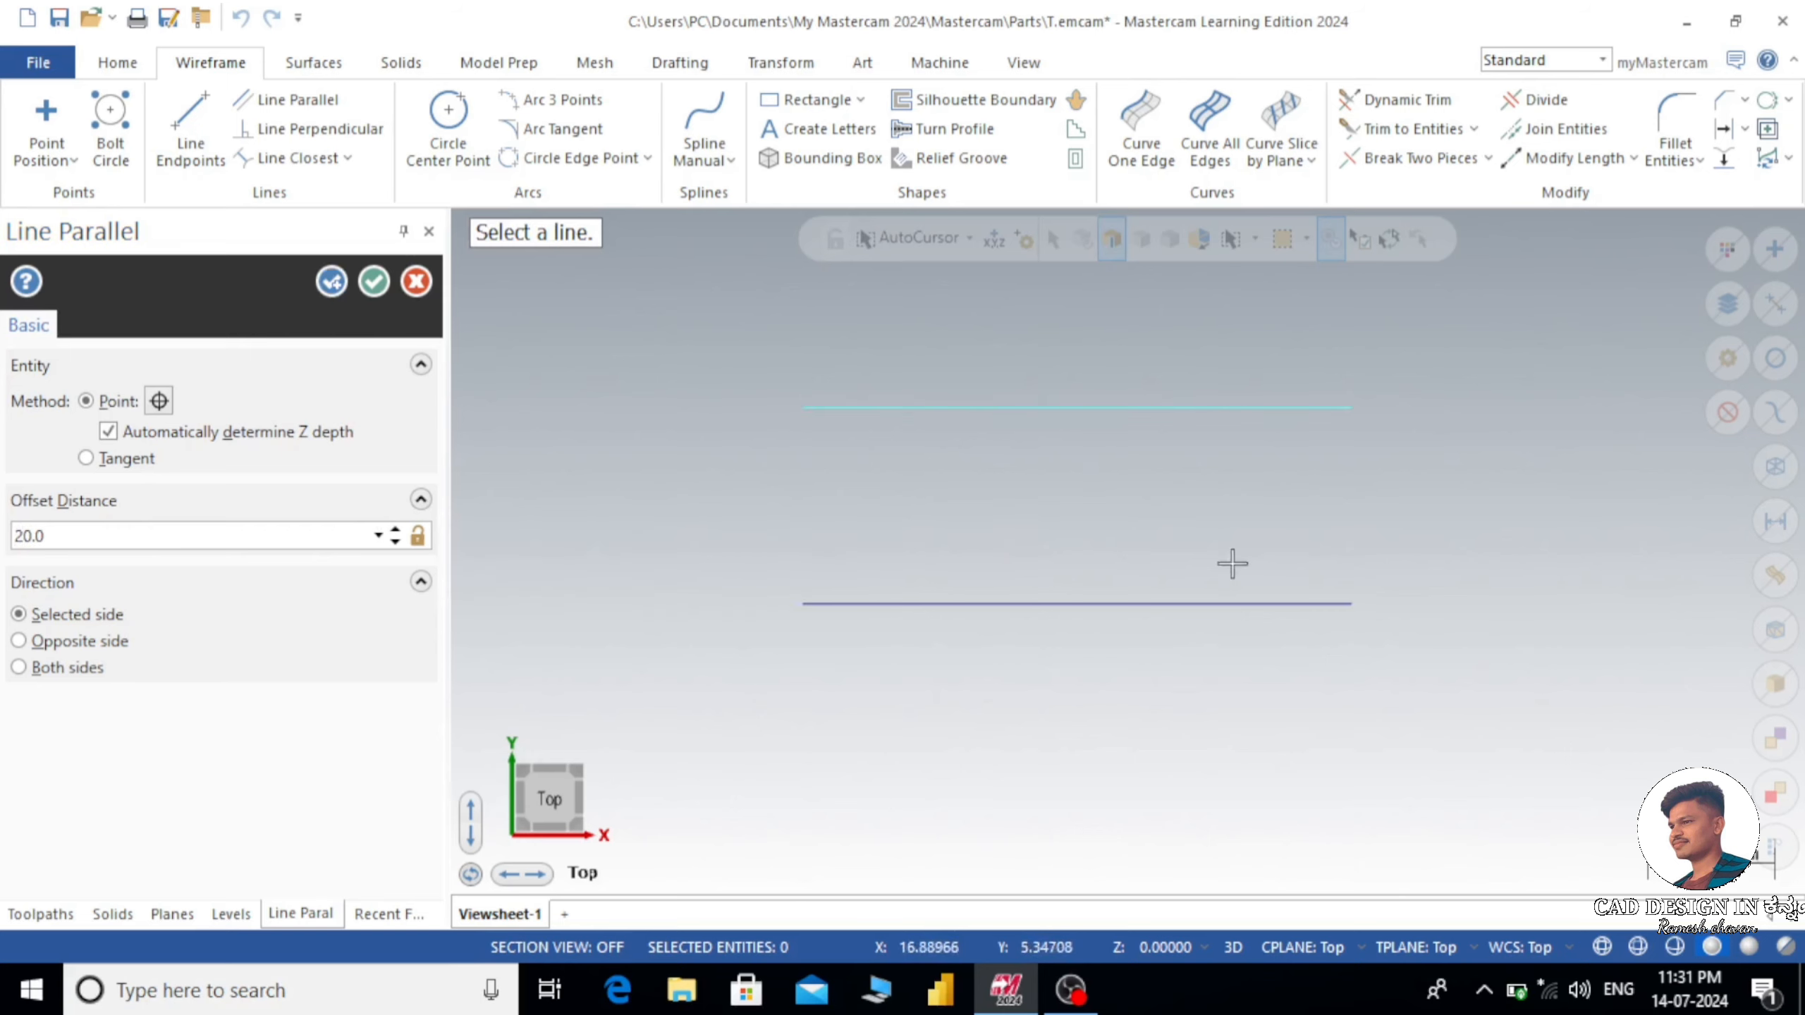
- Create a second line parallel to the base line, offset 8 above it
click(1221, 600)
click(1180, 481)
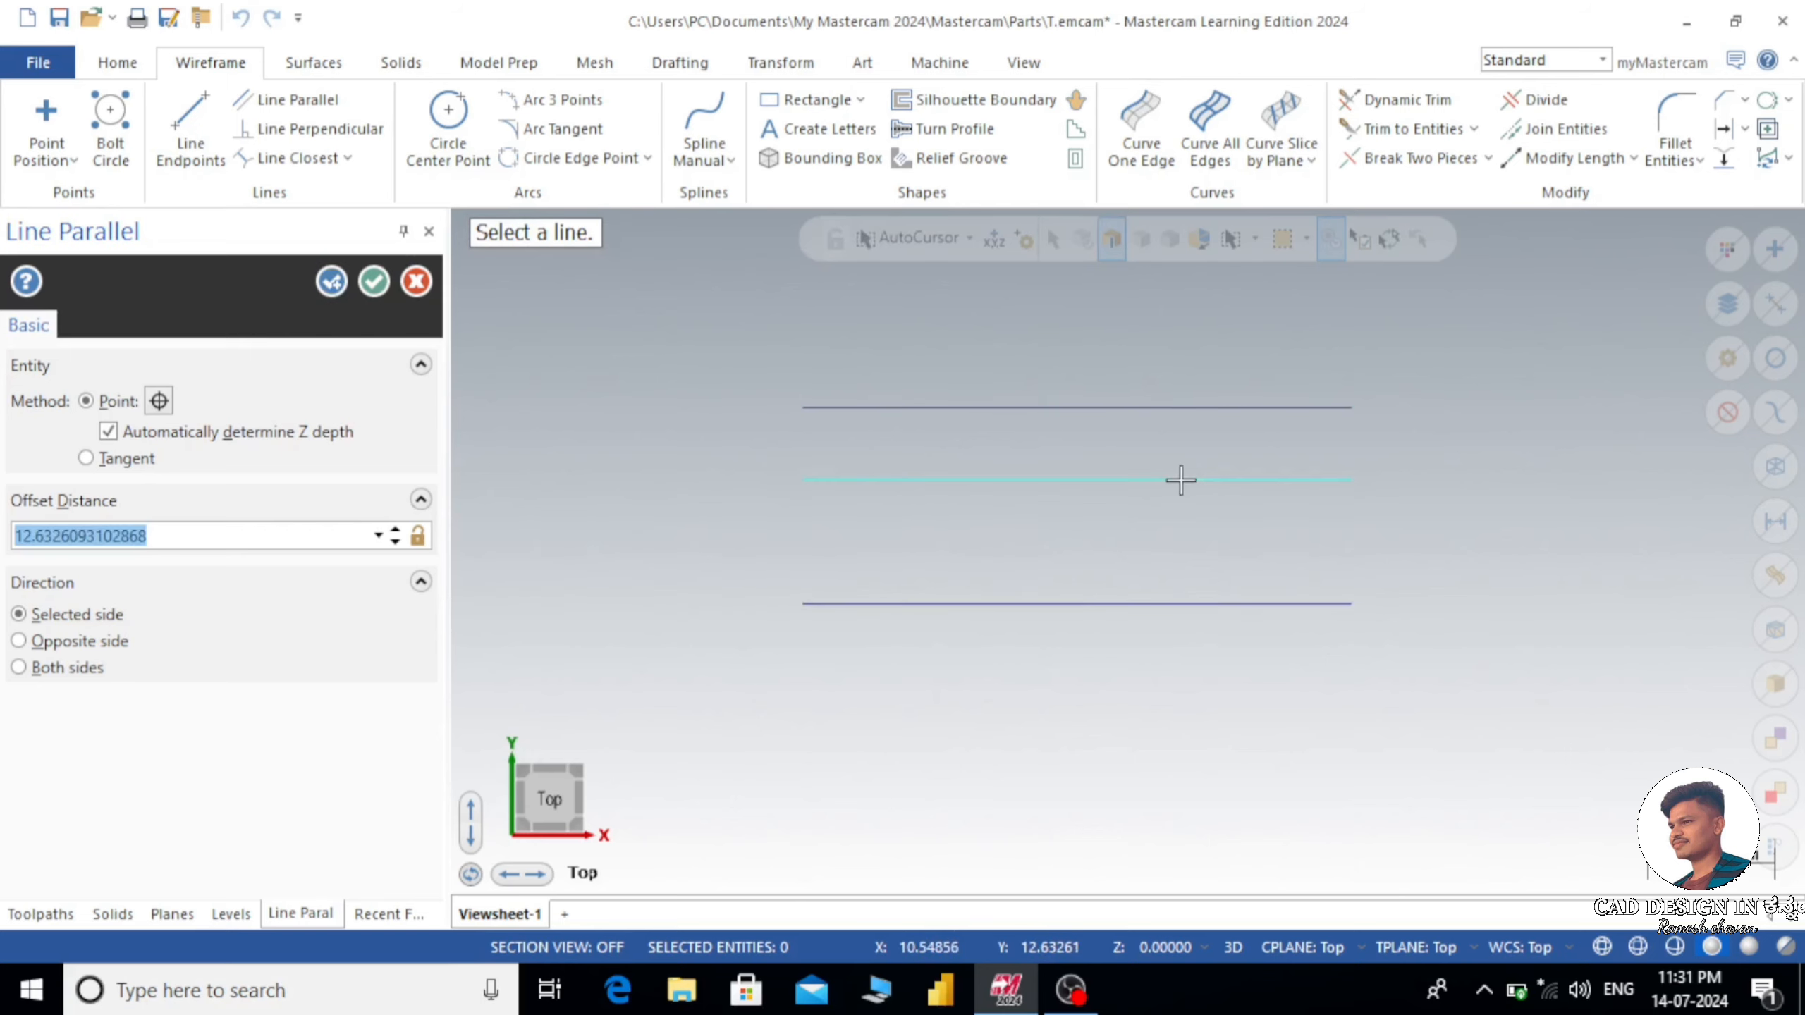
text(8)
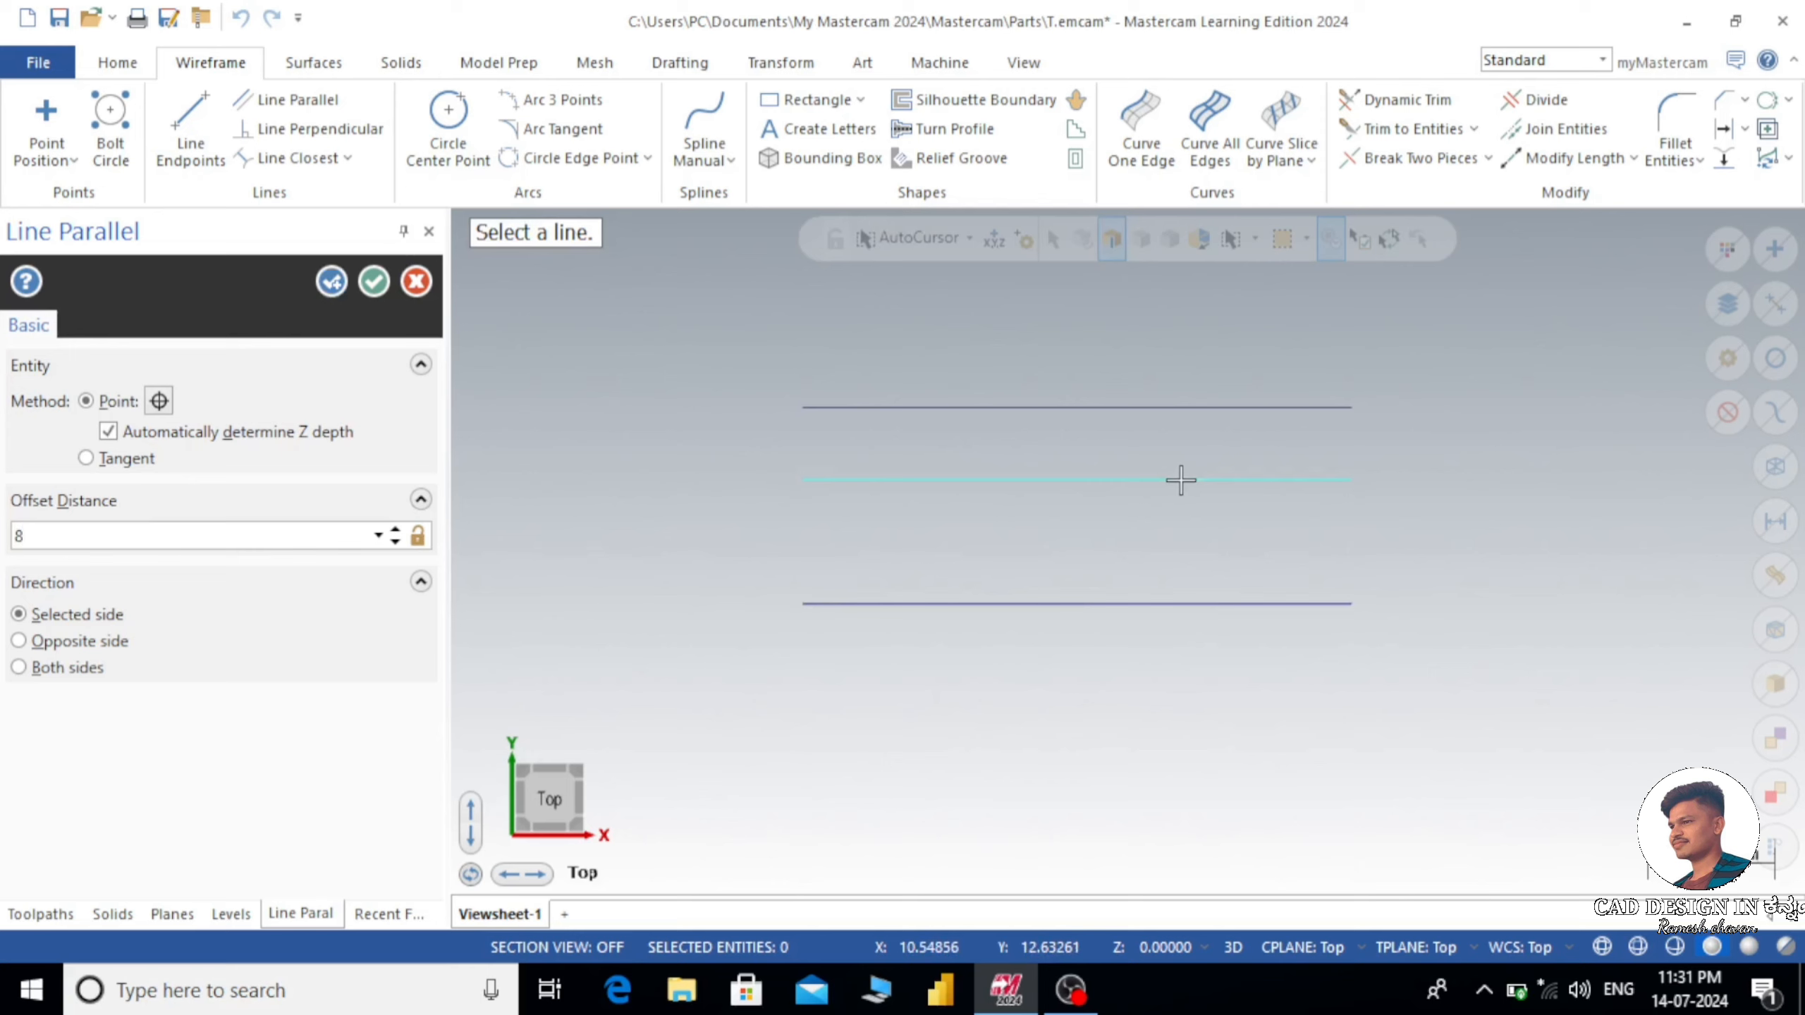
click(384, 282)
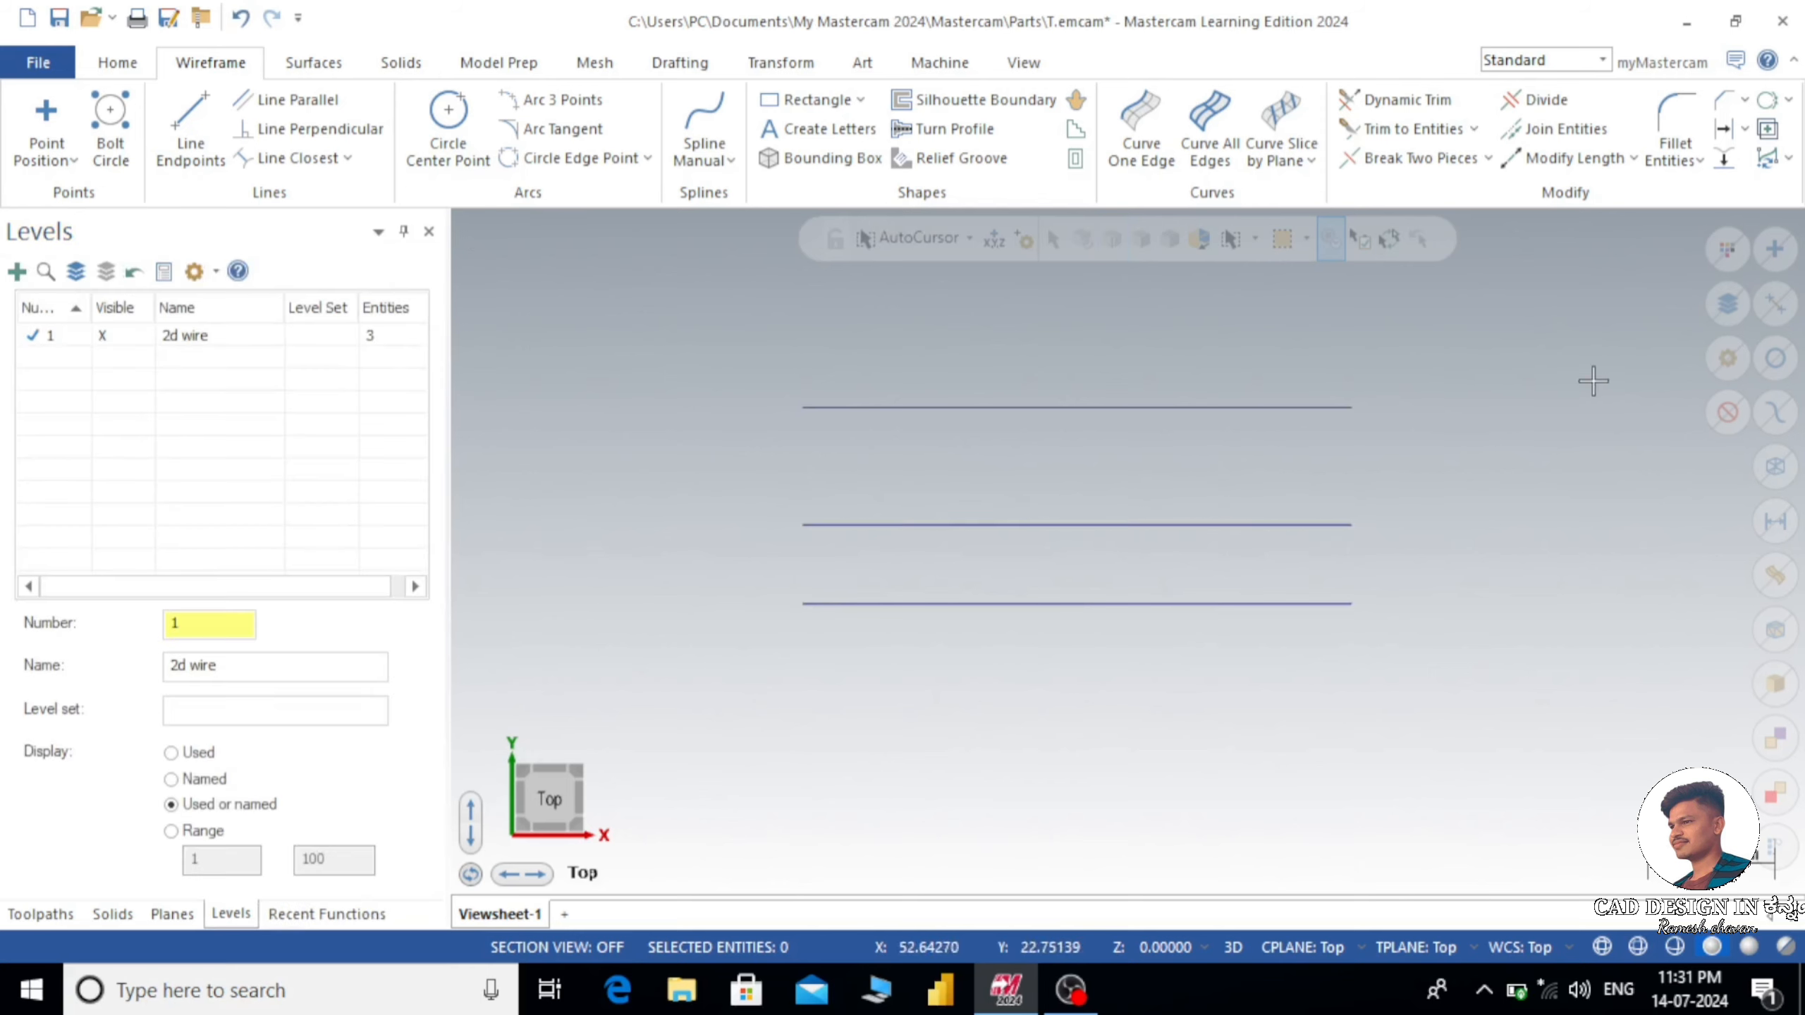
- Draw a two-endpoint vertical line joining the left ends of the base line and the uppermost line
click(209, 116)
click(138, 534)
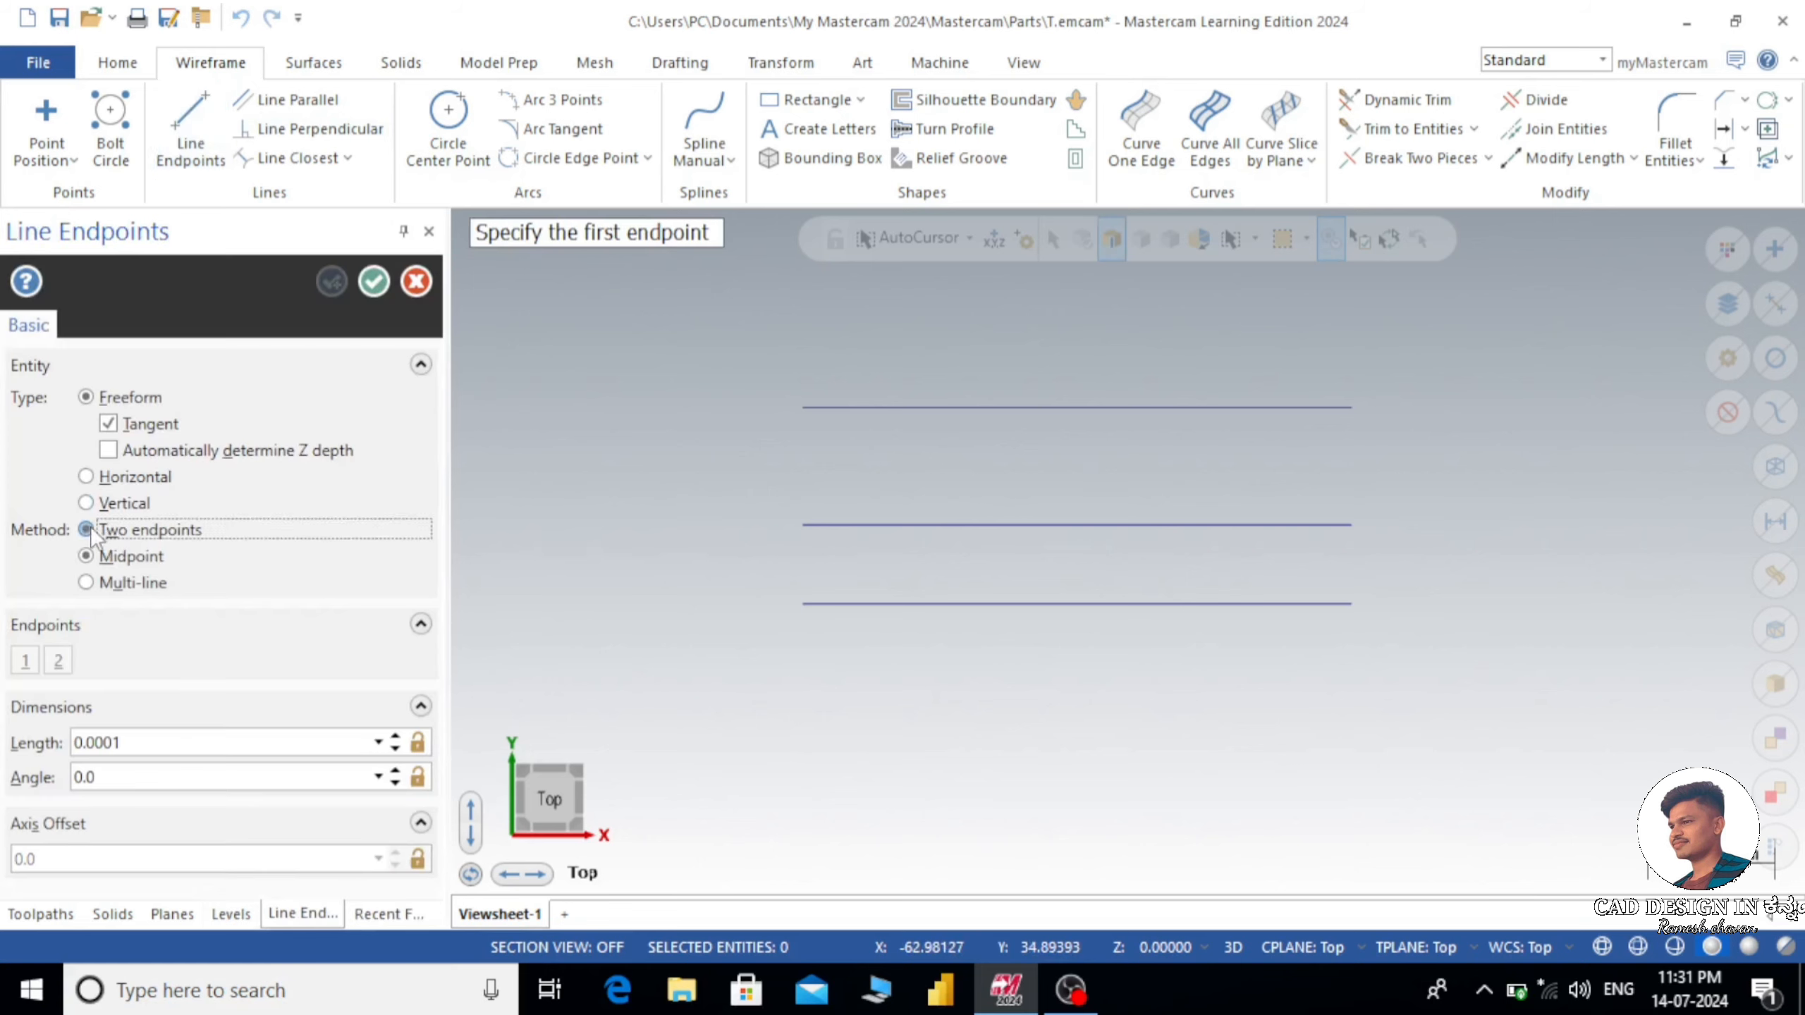
click(803, 606)
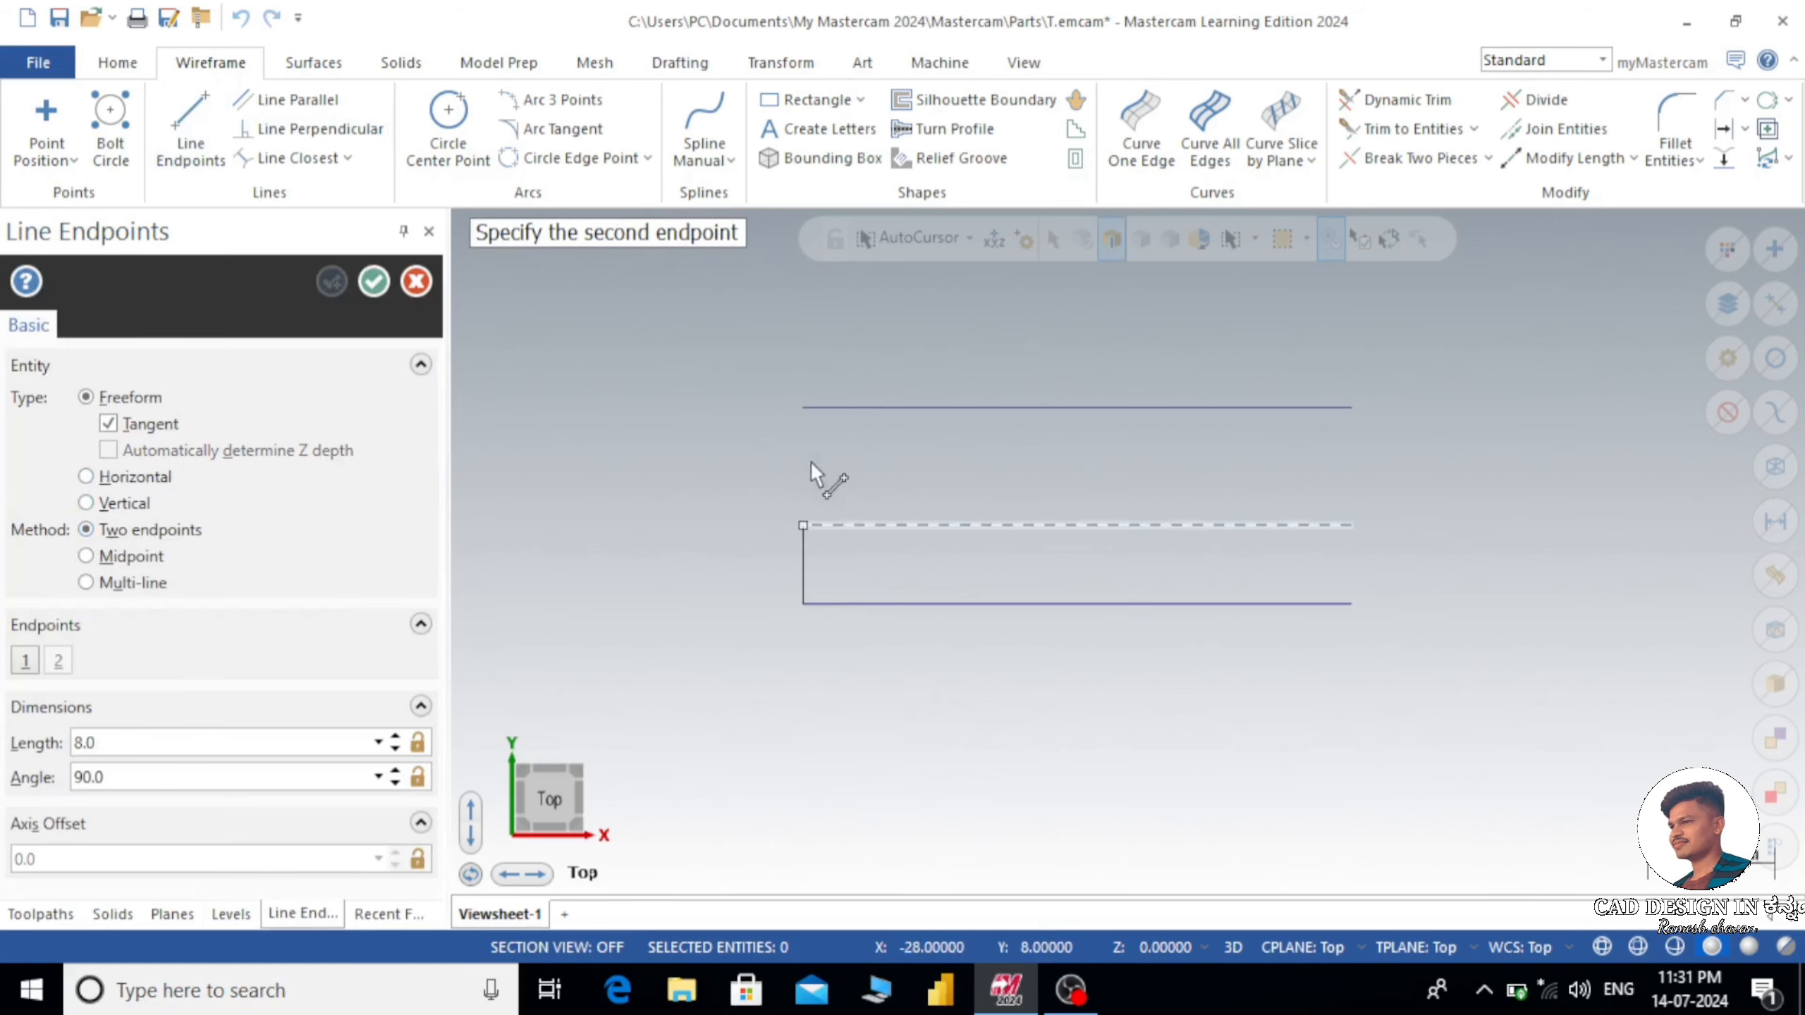
click(804, 407)
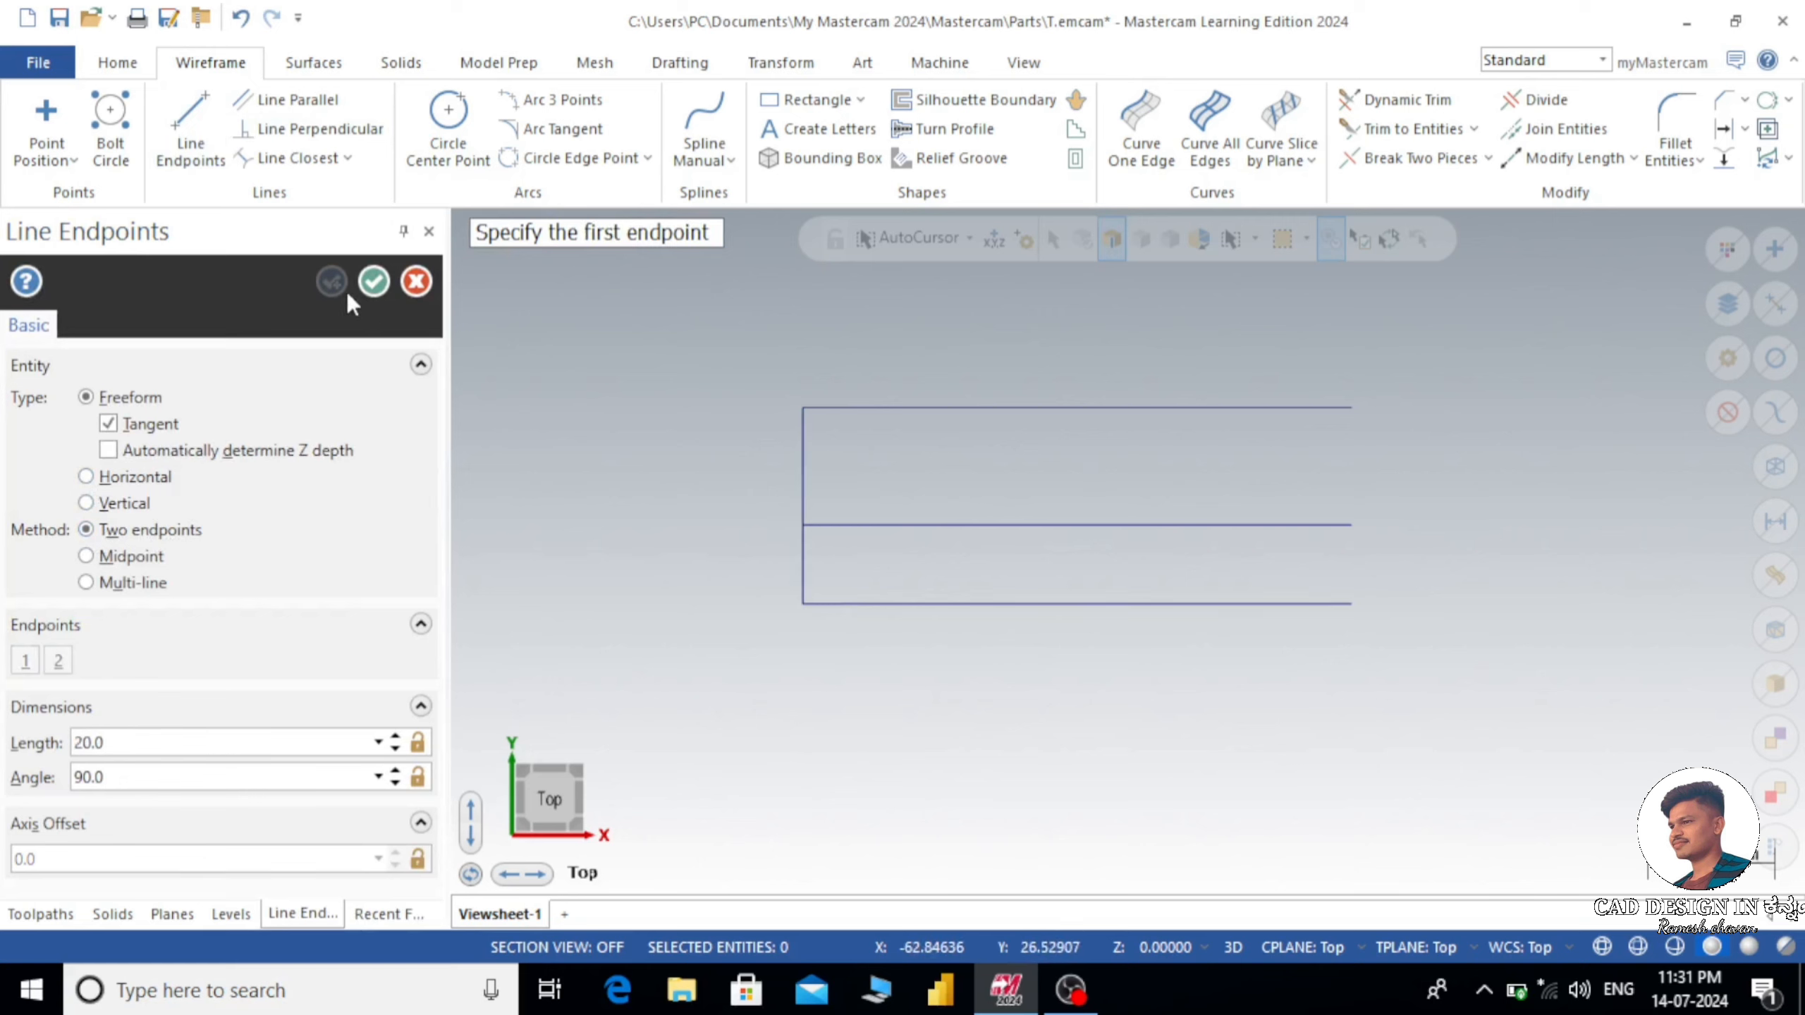
click(374, 281)
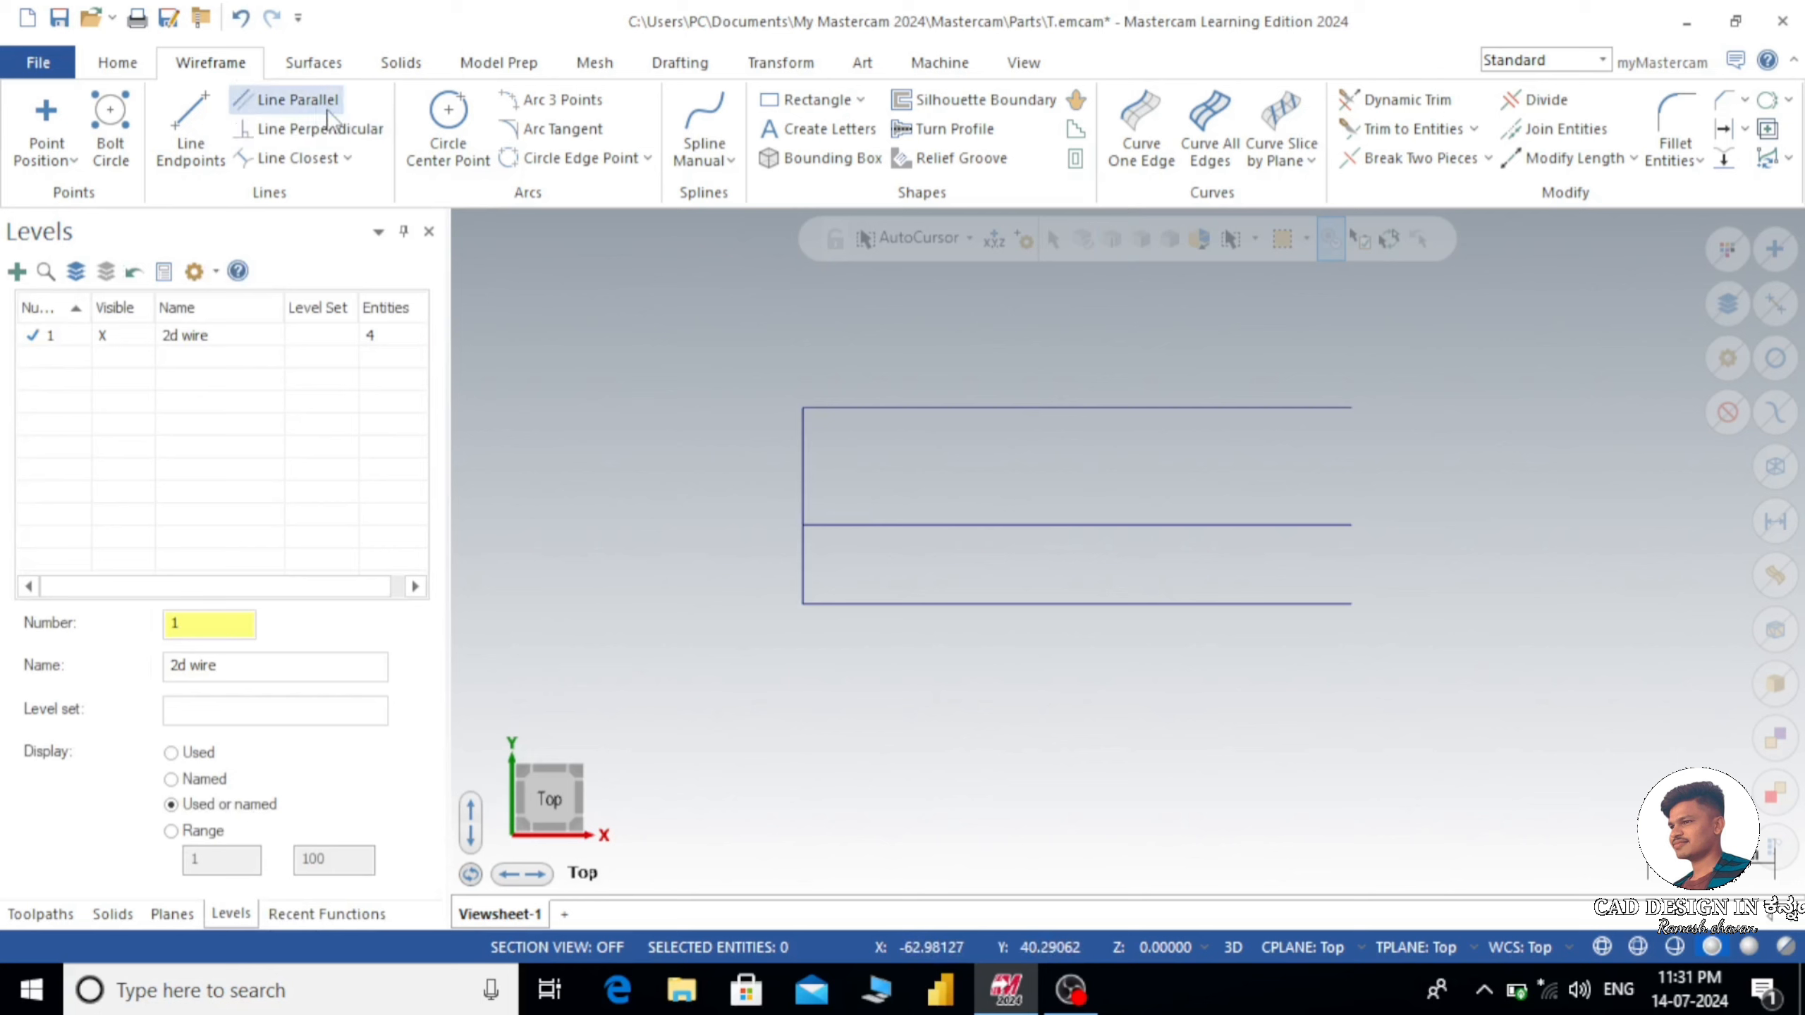
- Create a line parallel to the left vertical edge, offset 16 towards the inside of the profile
click(299, 100)
click(810, 454)
click(918, 463)
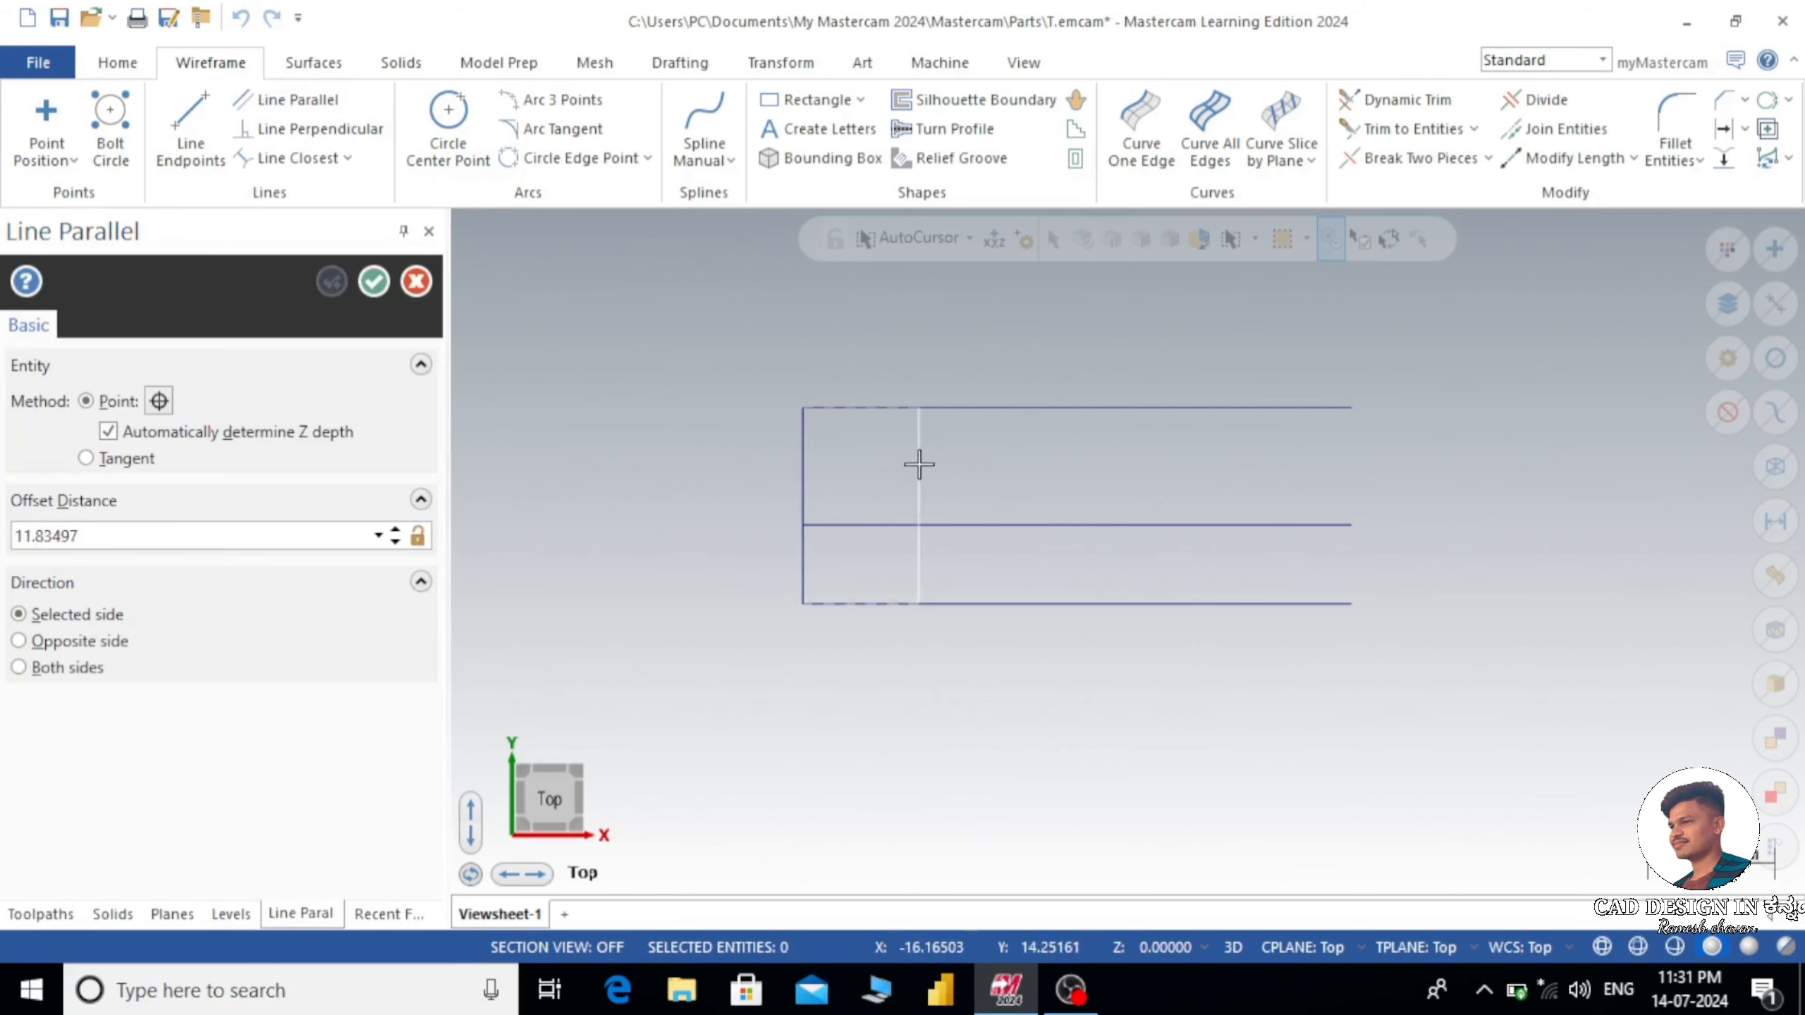
text(16.0)
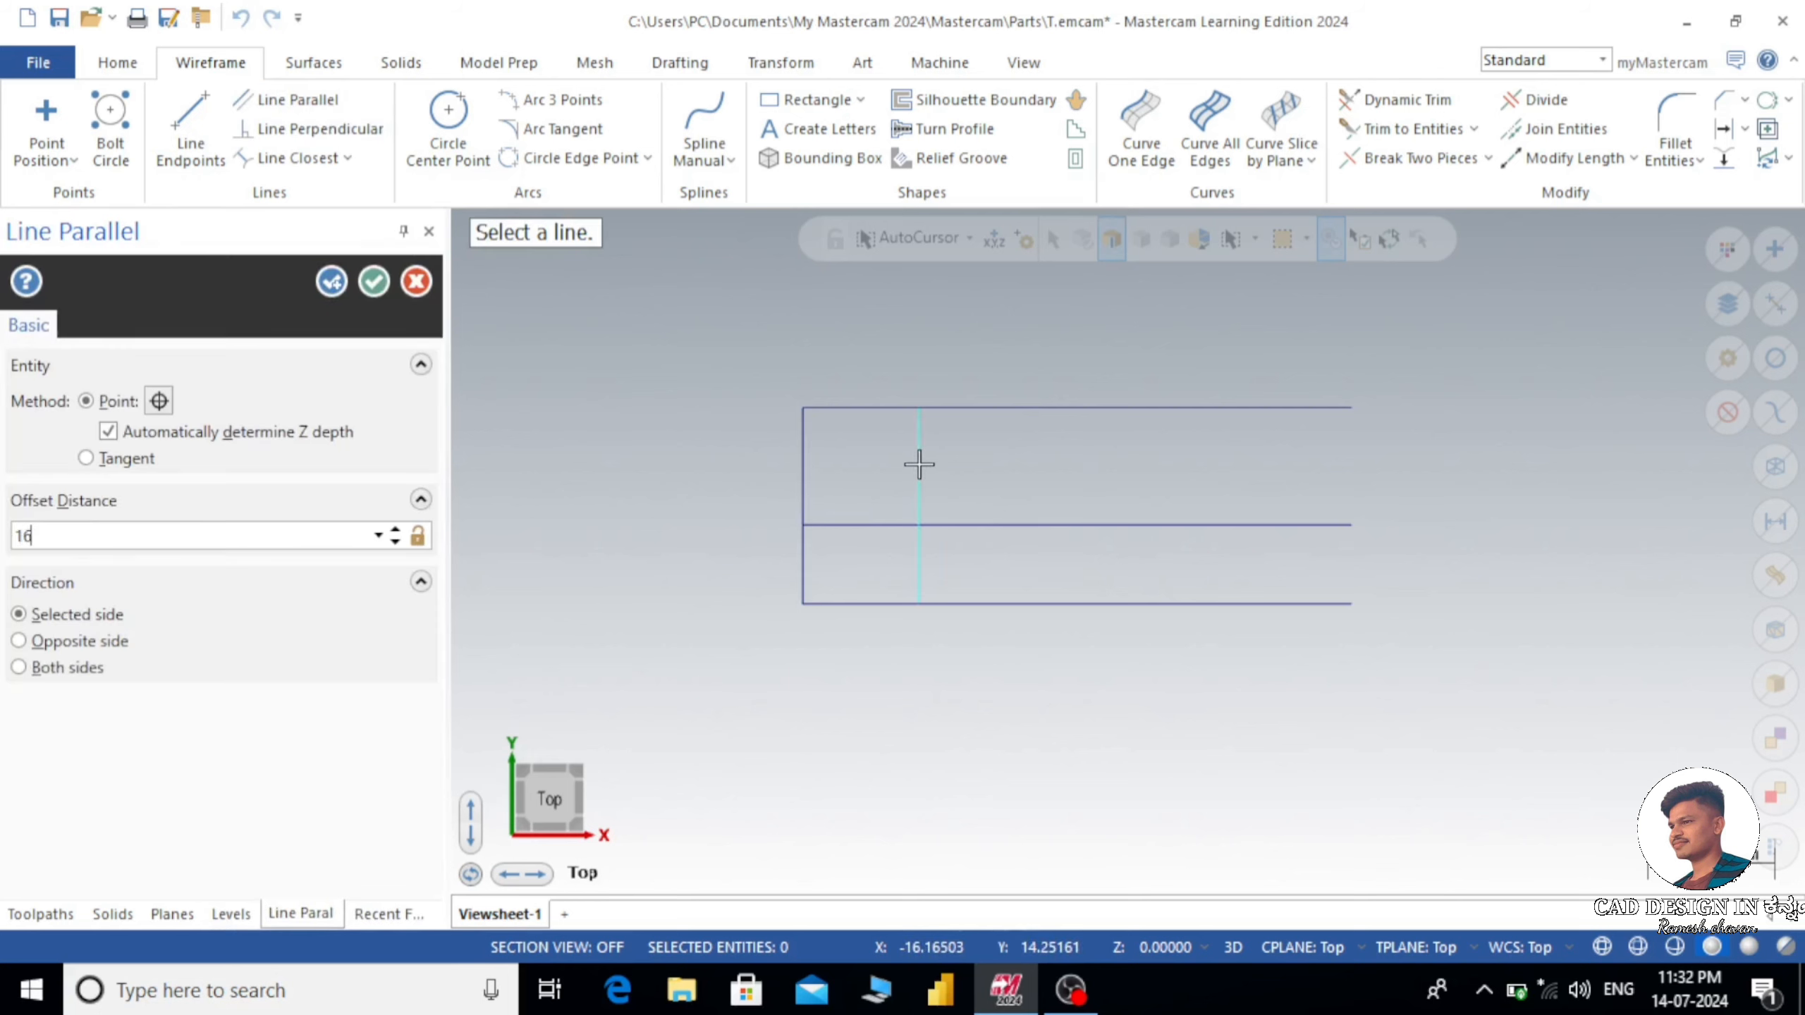
click(364, 282)
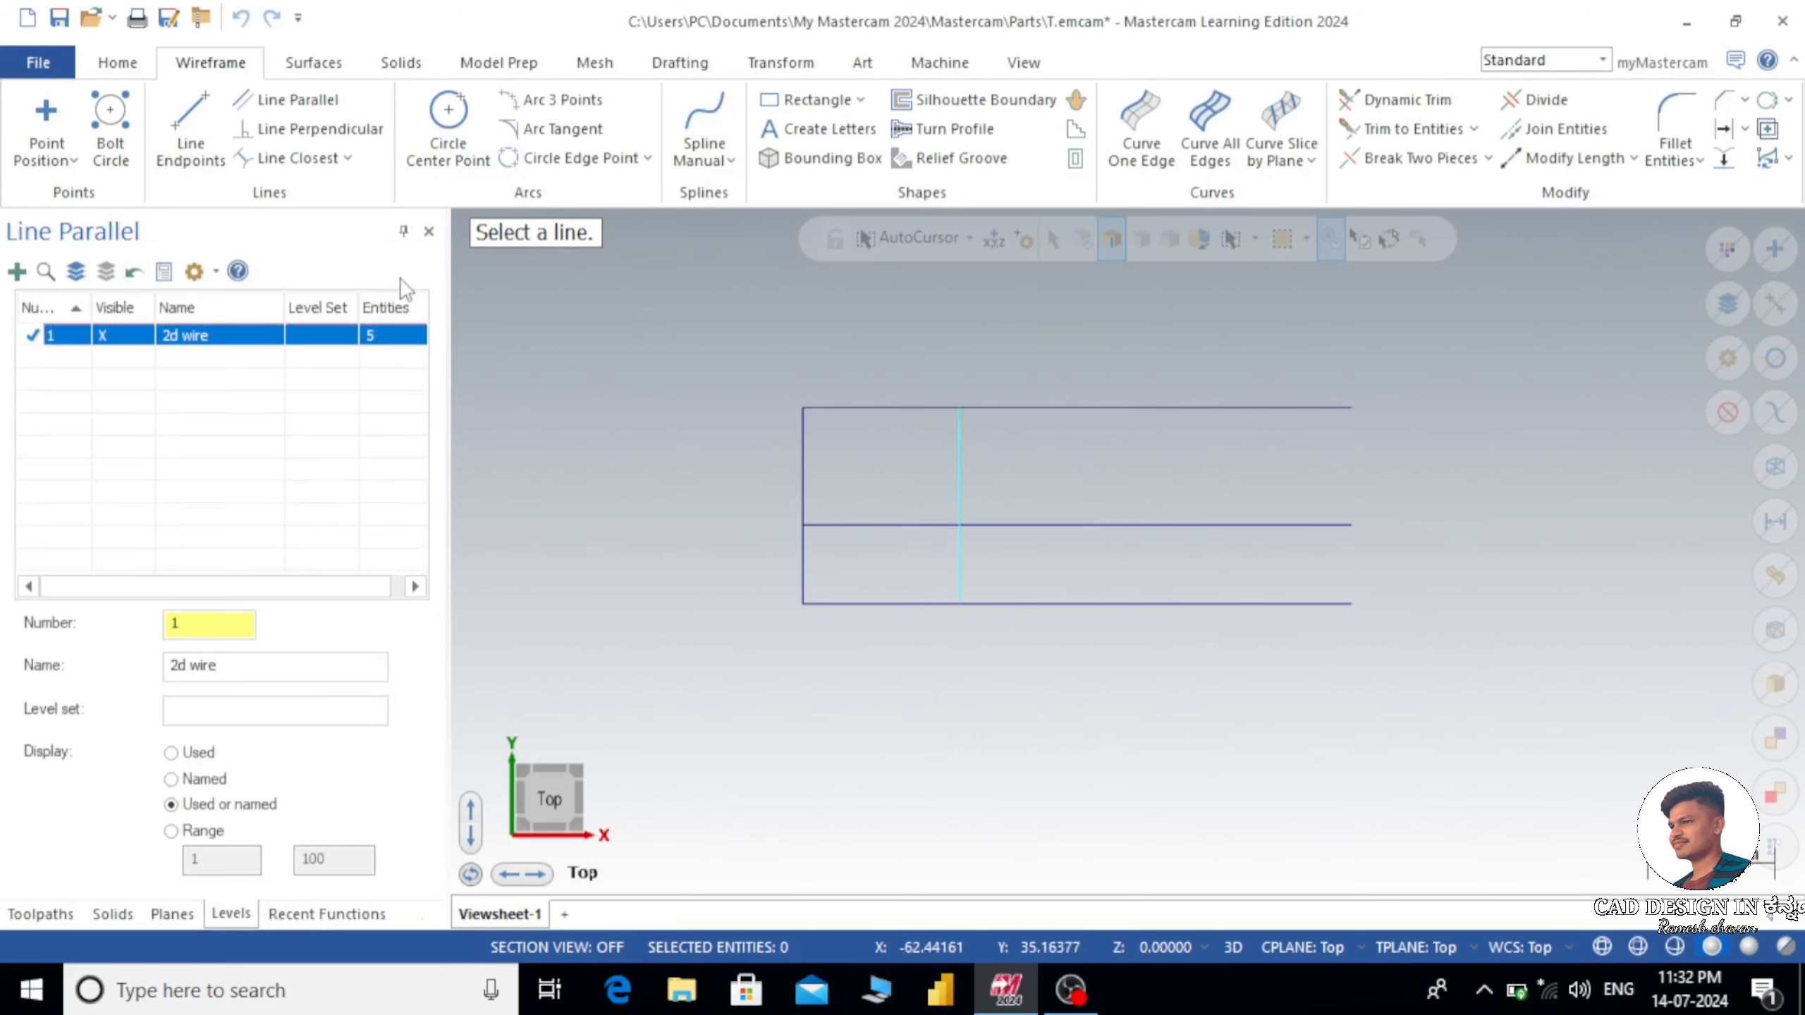
- Trim away the middle horizontal line, the inner vertical's lower part and the upper line right of the inner vertical with Divide
click(1565, 102)
scroll(1128, 331, up, 1)
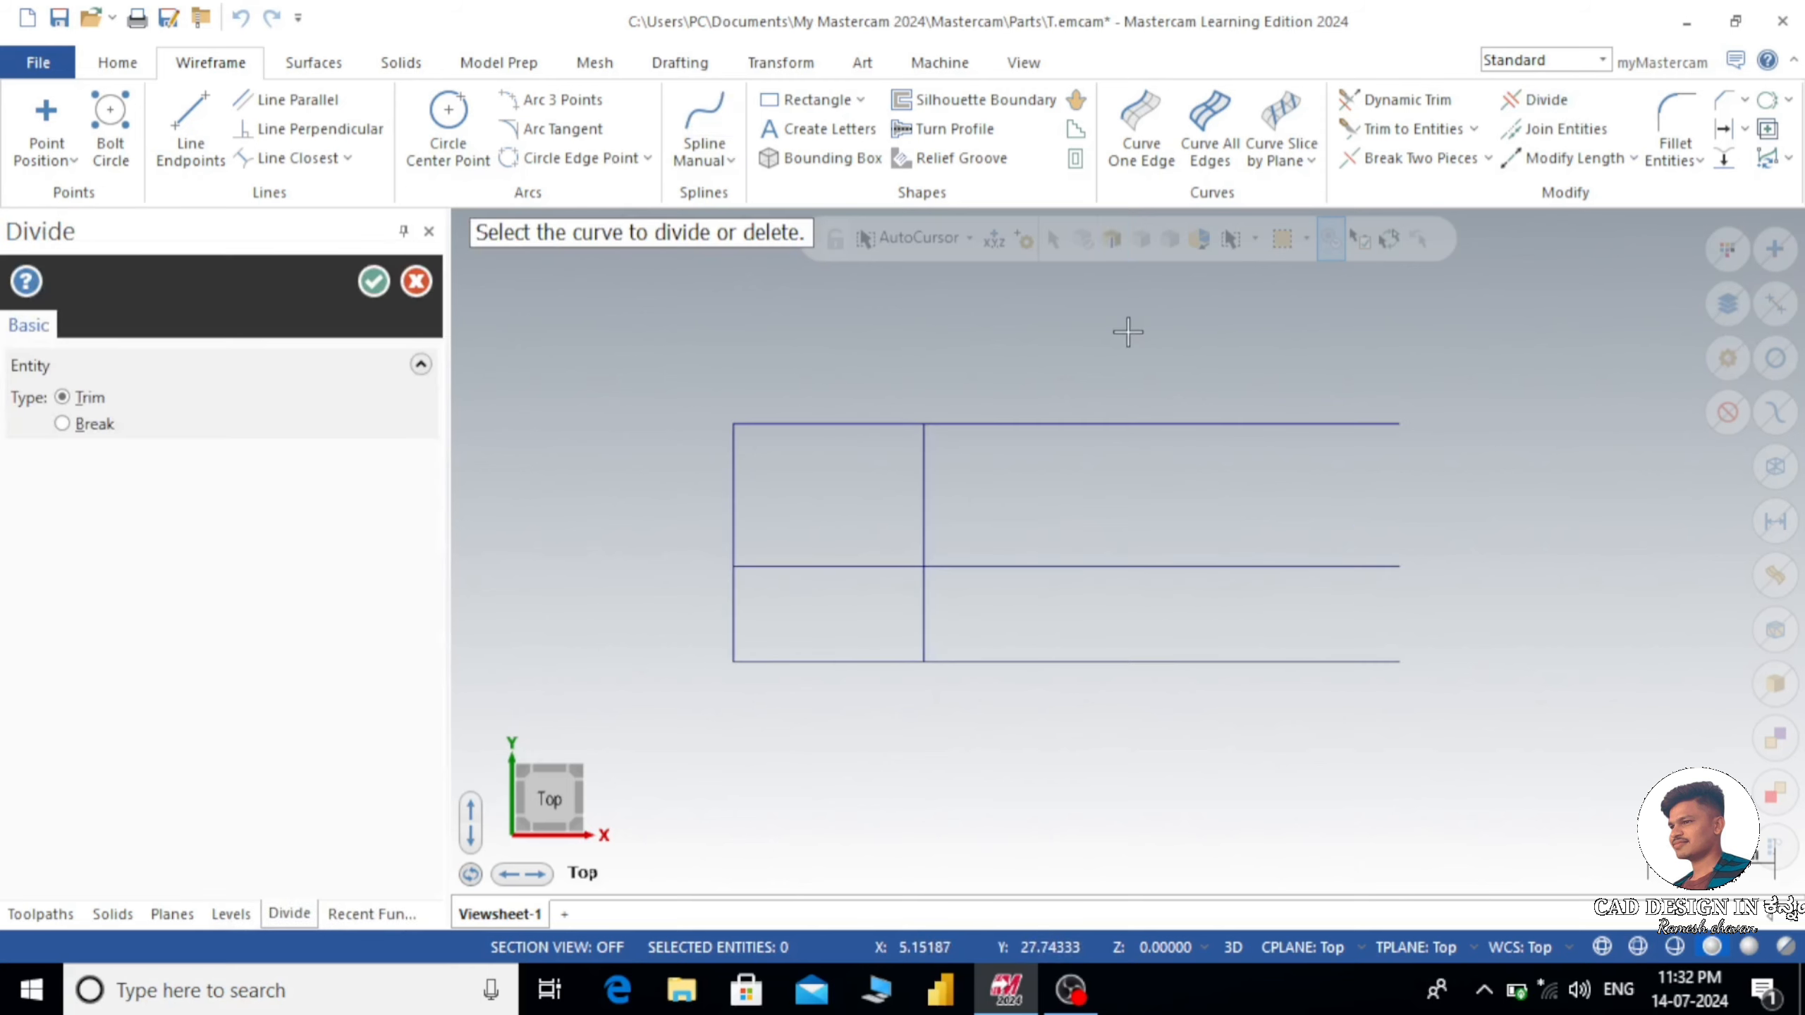
mouse_move(822, 540)
mouse_down()
mouse_move(910, 633)
mouse_move(1031, 609)
mouse_move(1072, 524)
mouse_move(1077, 416)
mouse_up()
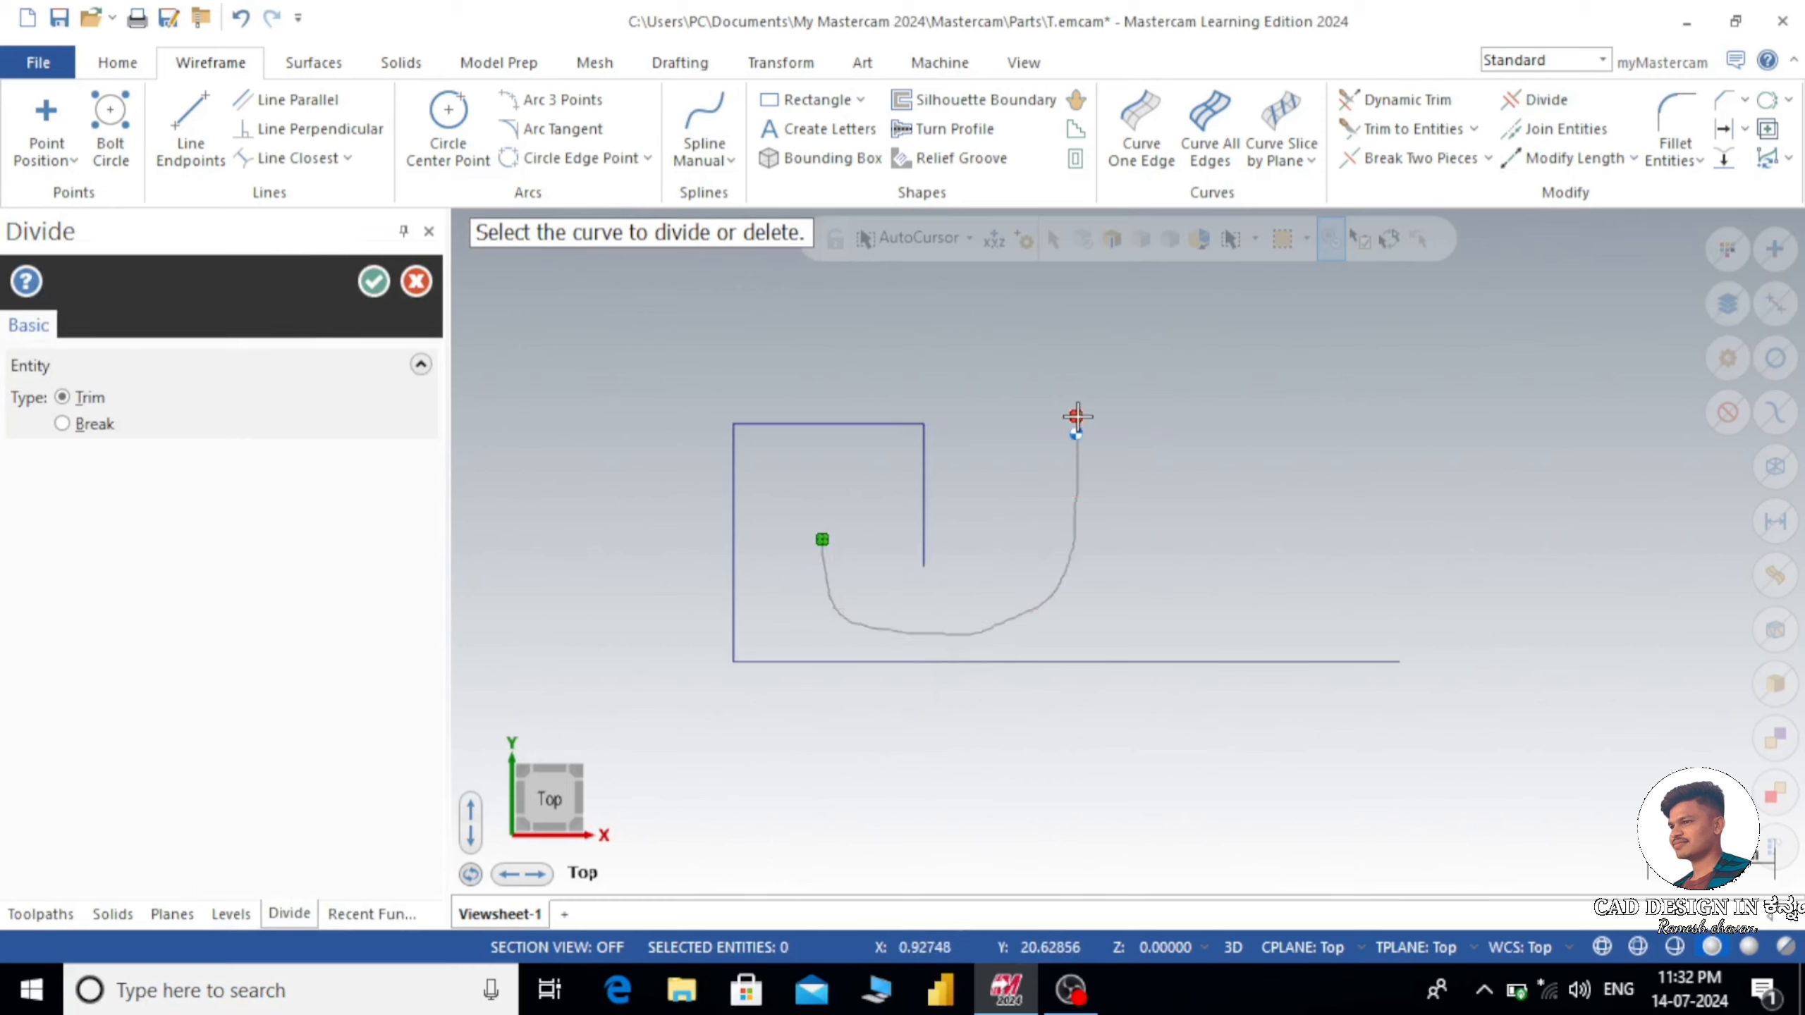
click(374, 282)
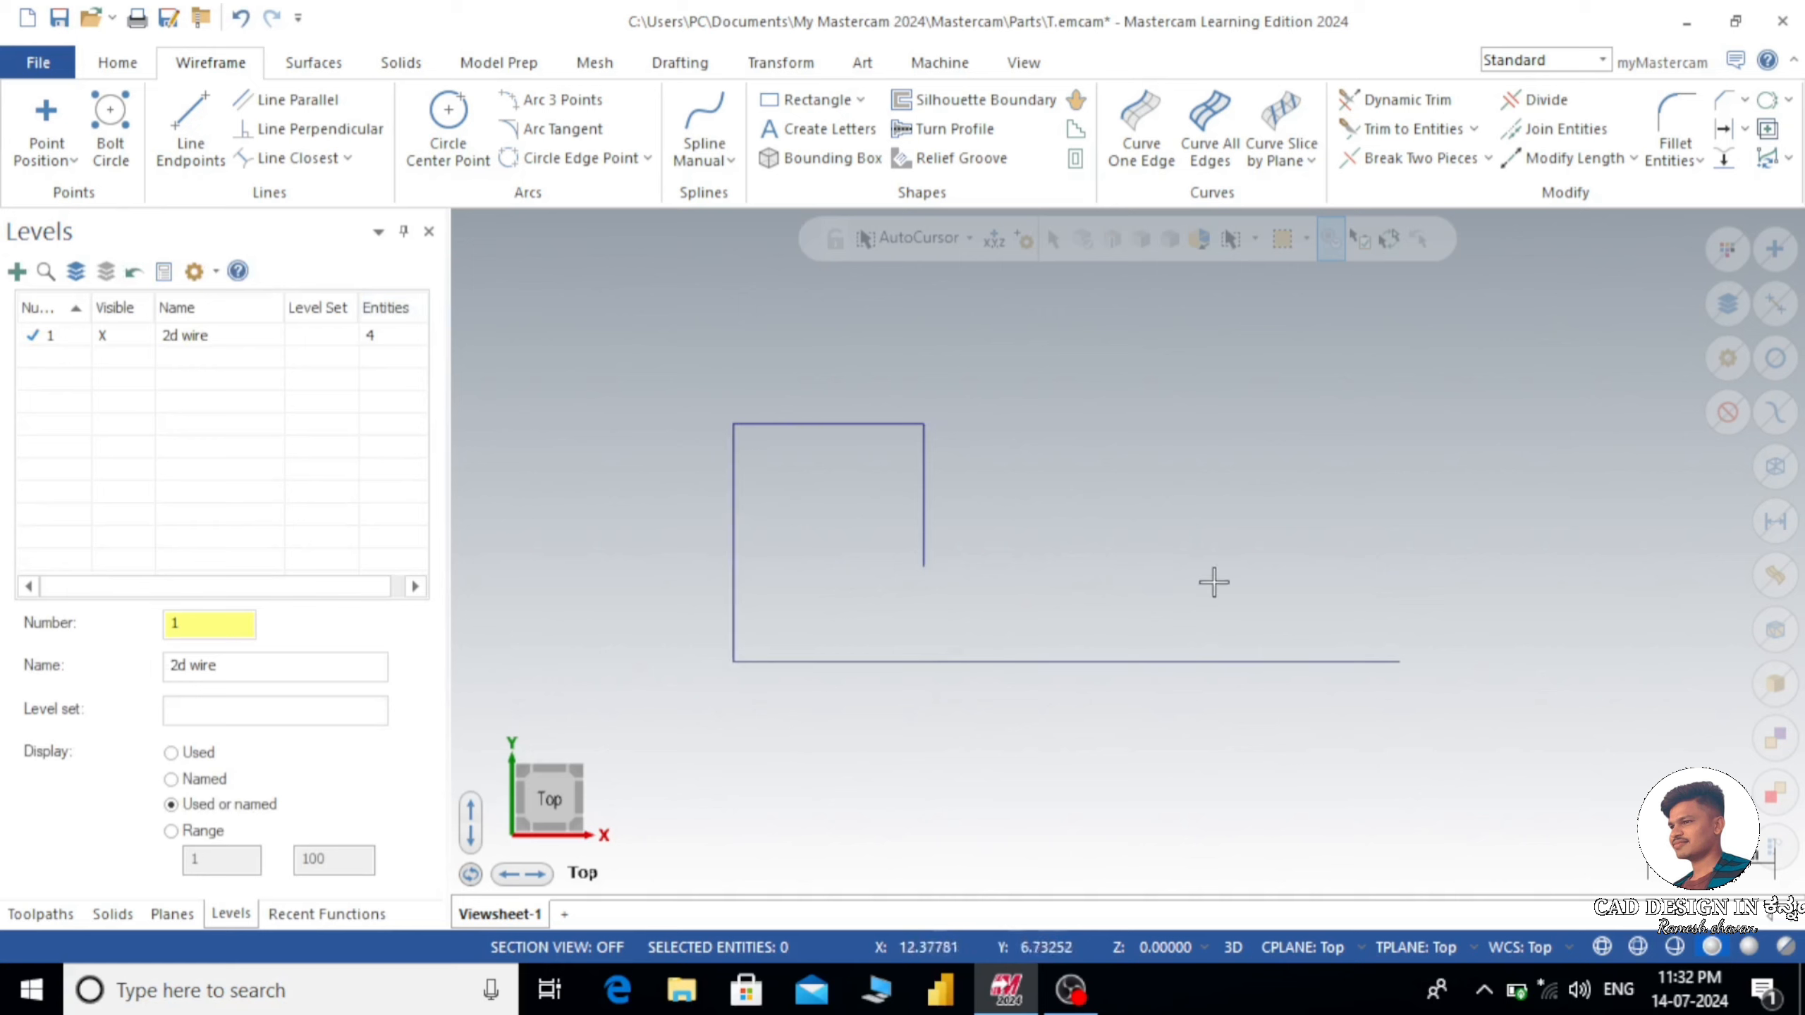
- Mirror the left vertical edge, short upper line and inner vertical about the Y axis using the Join method
click(733, 524)
click(778, 427)
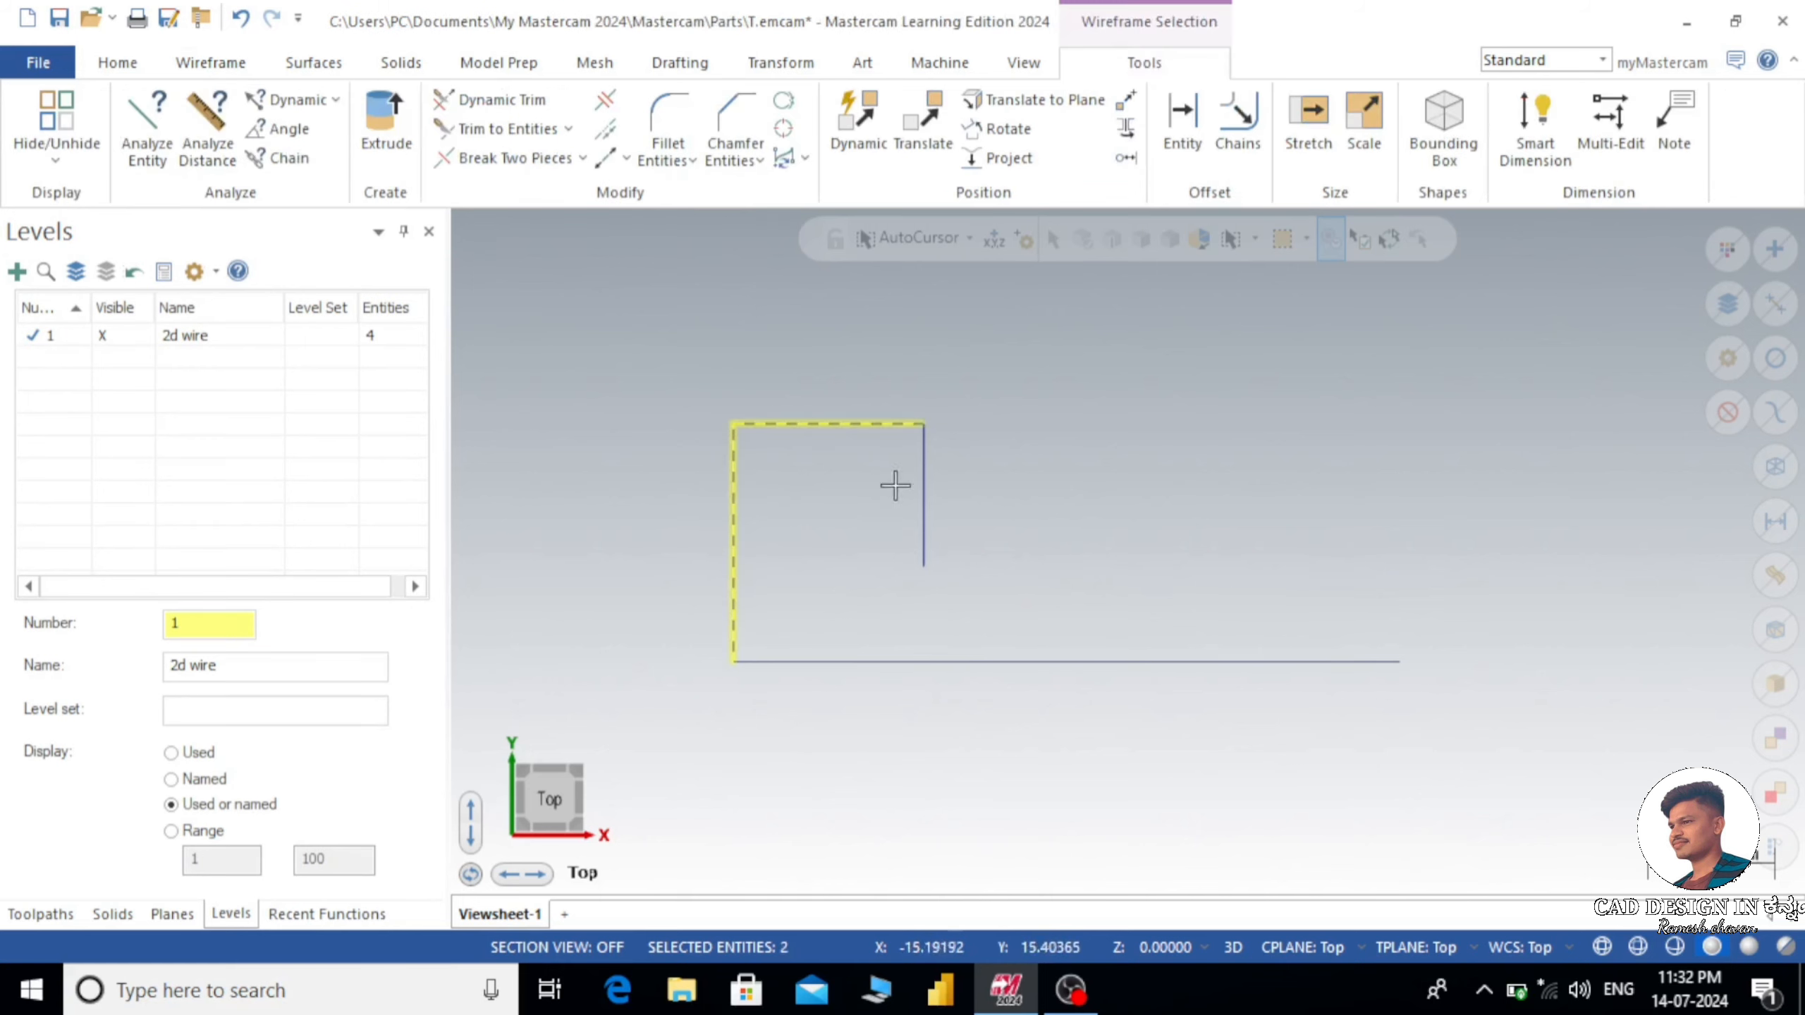
click(922, 502)
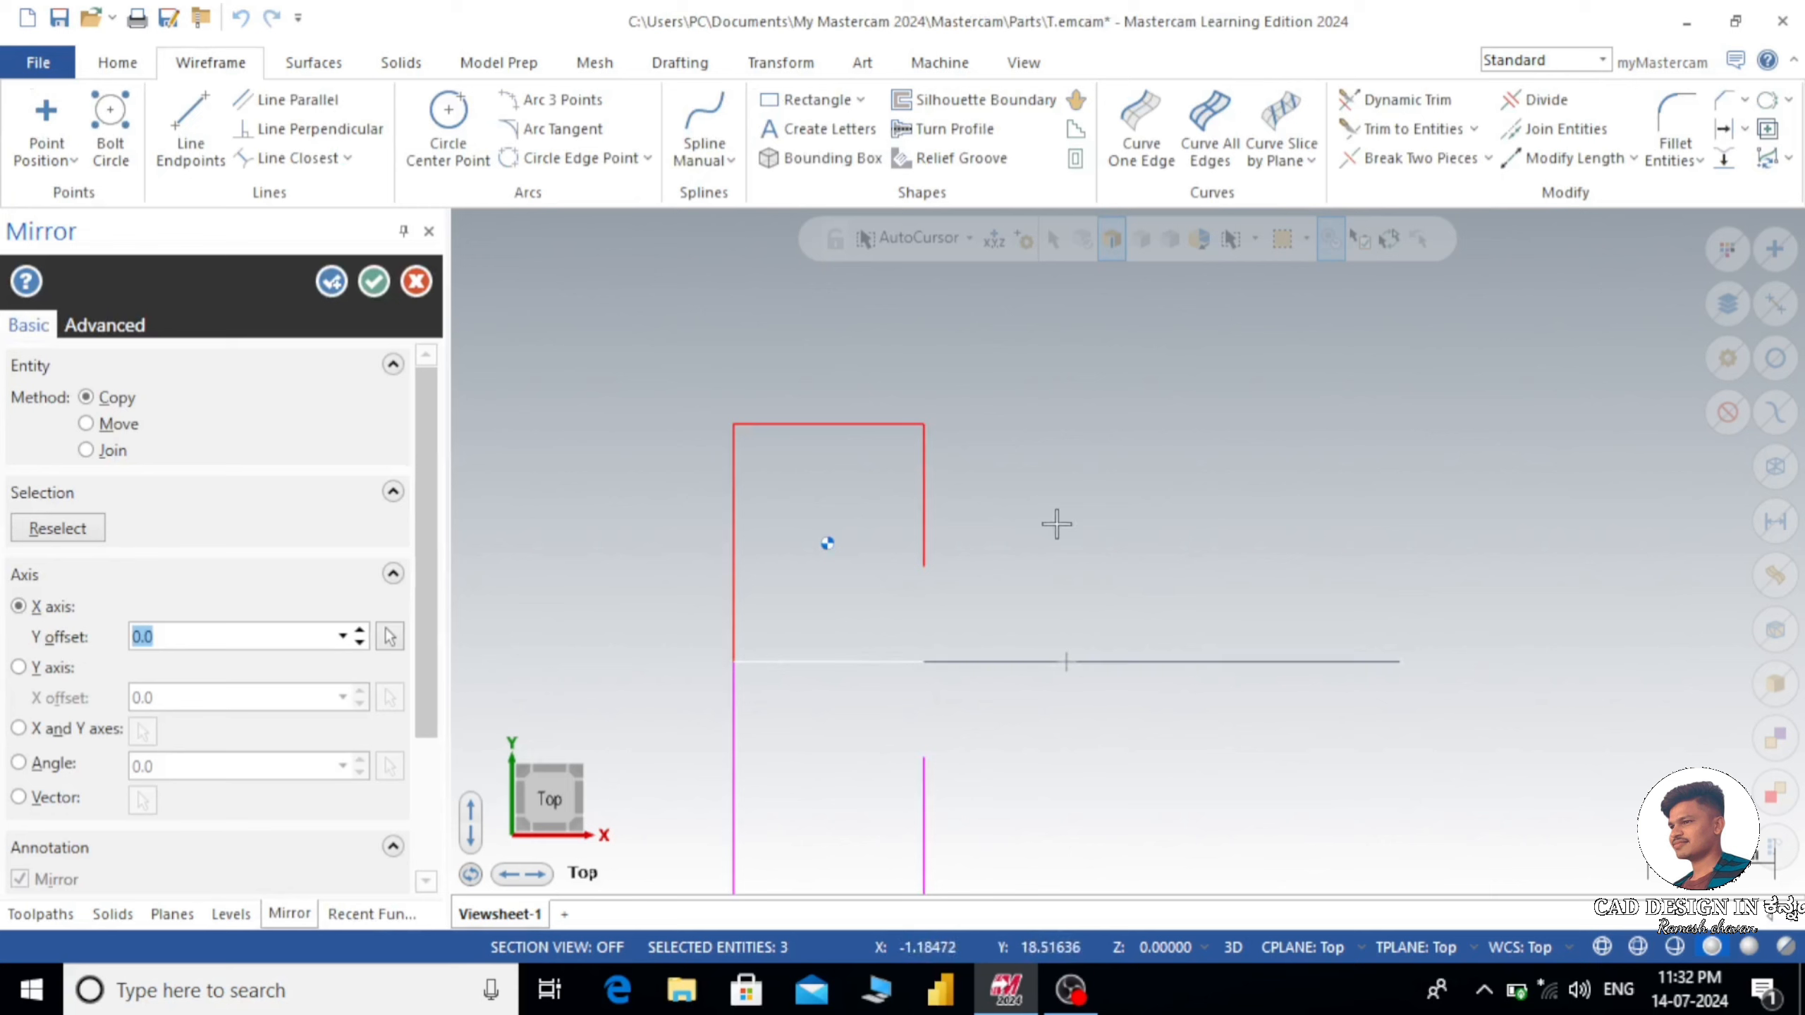
click(19, 667)
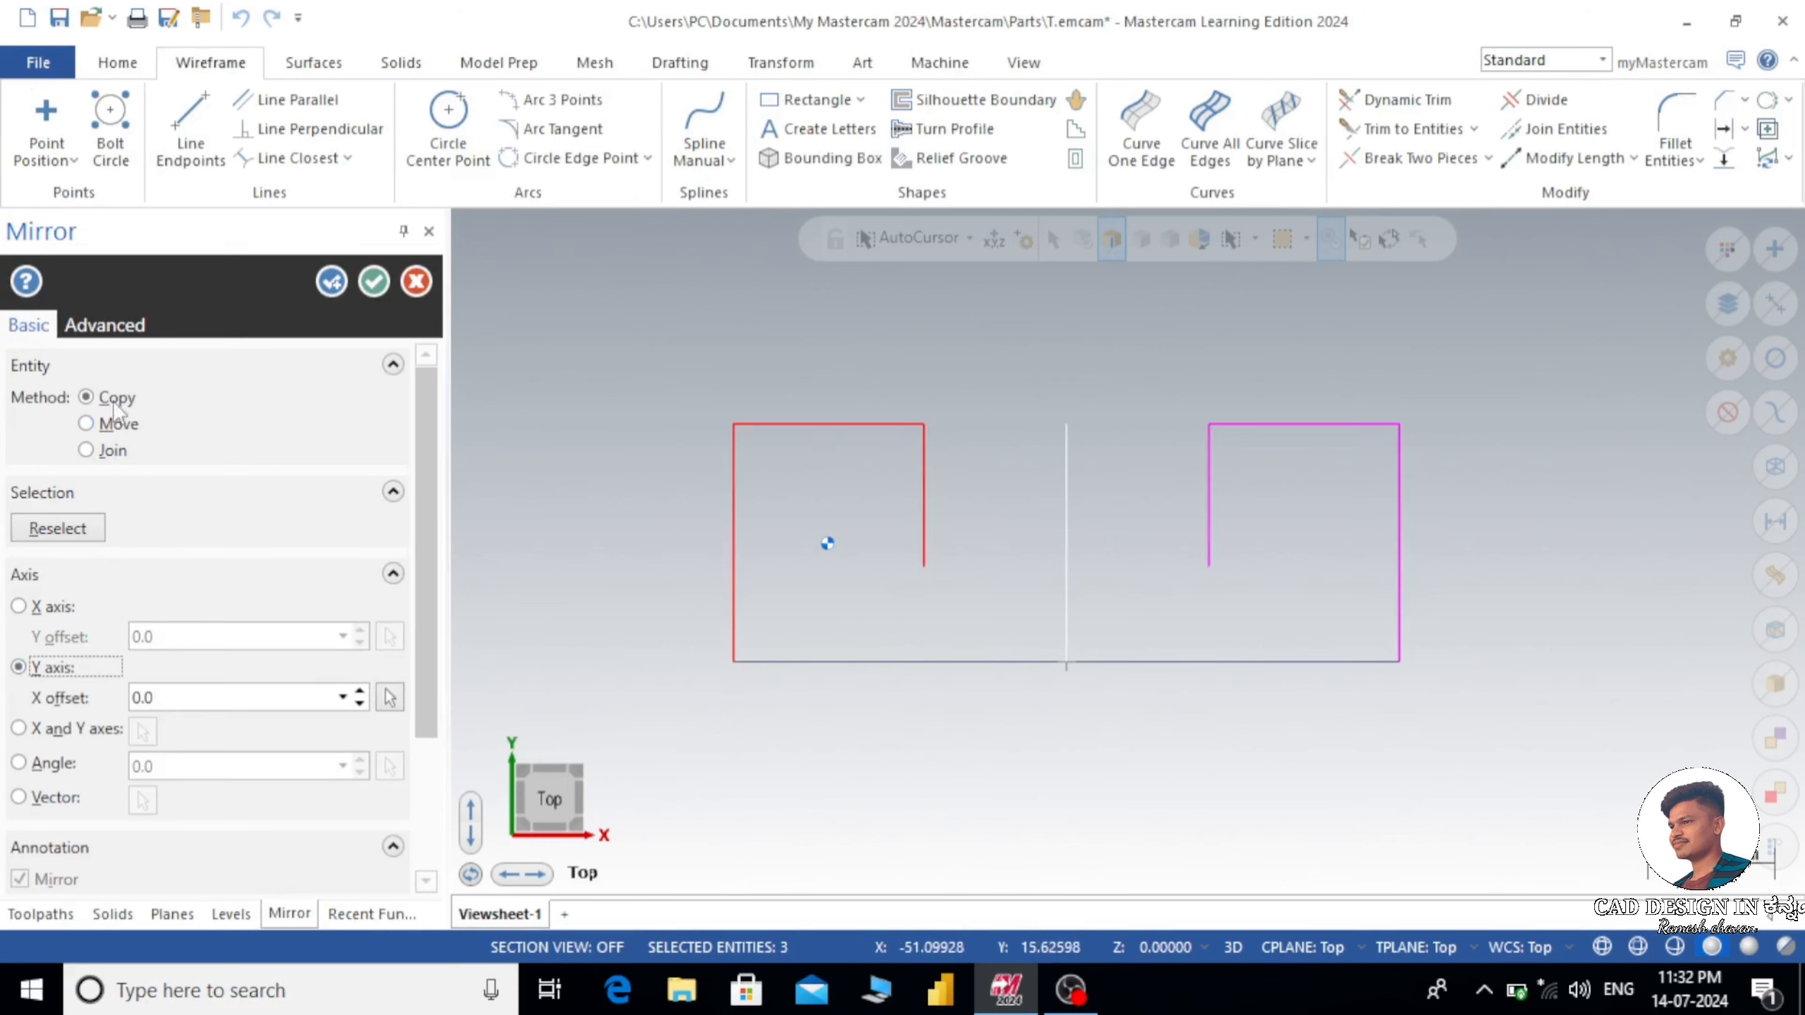
click(98, 457)
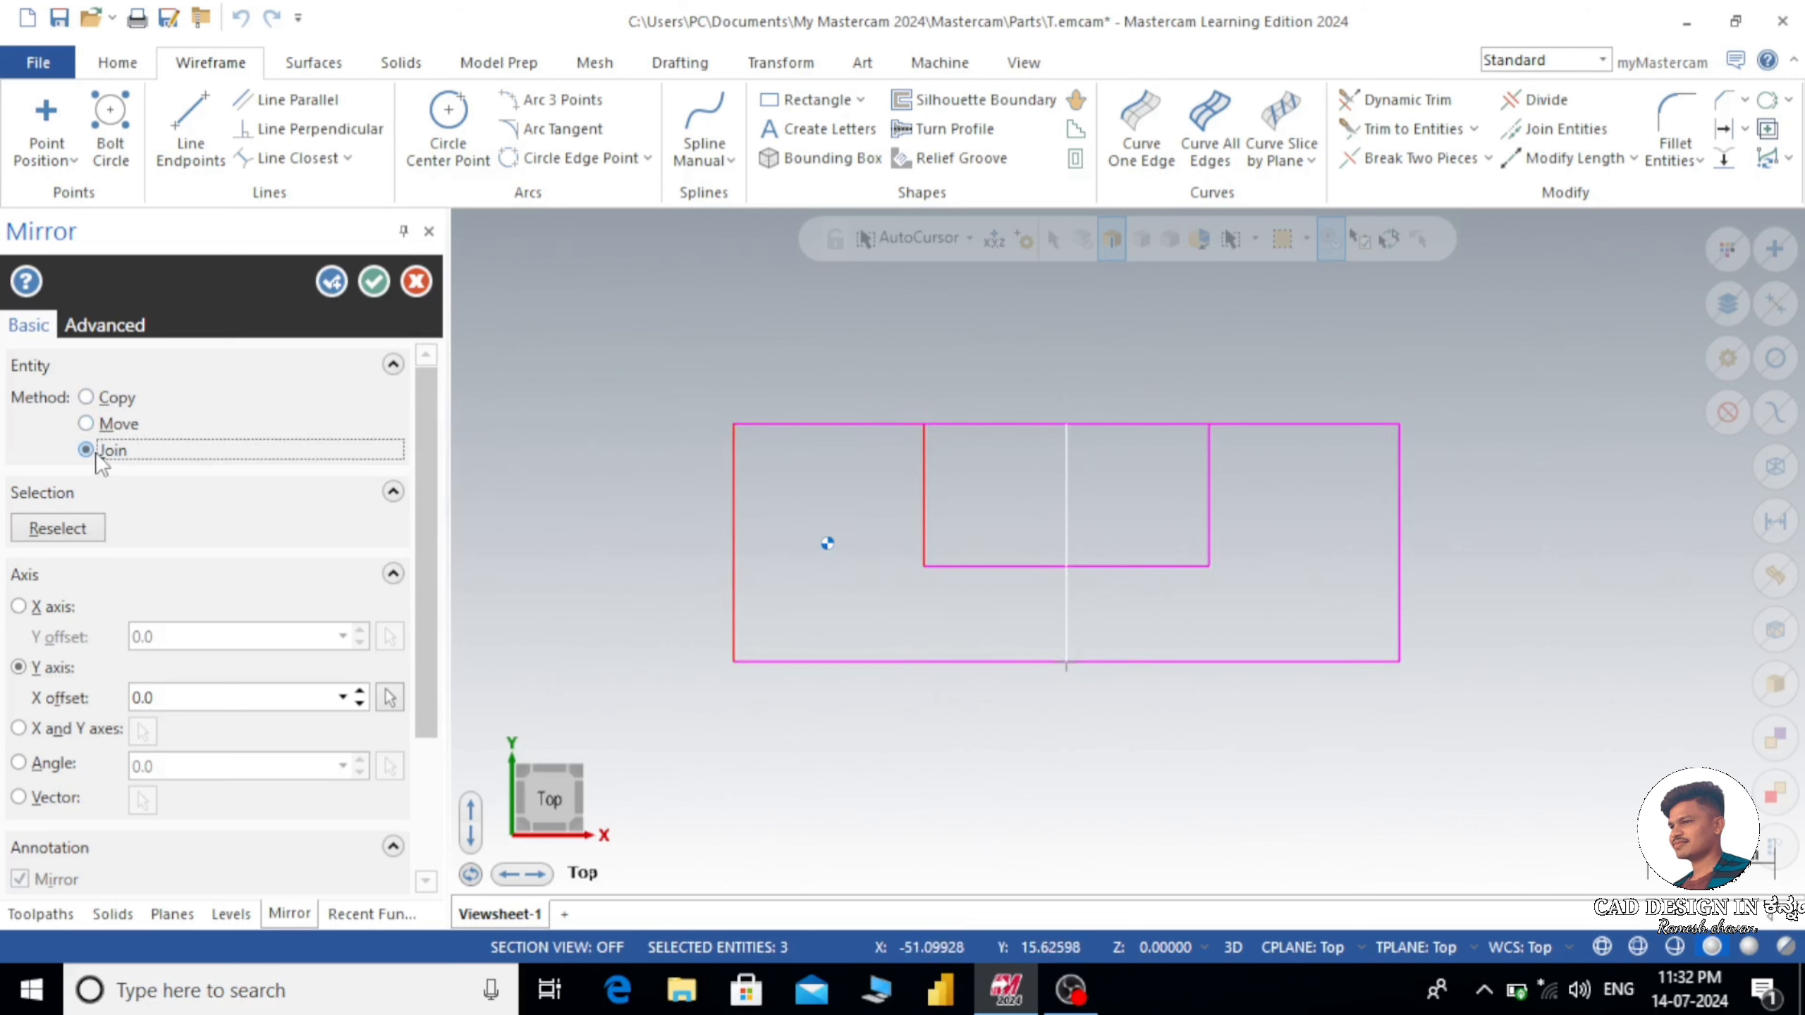
click(374, 281)
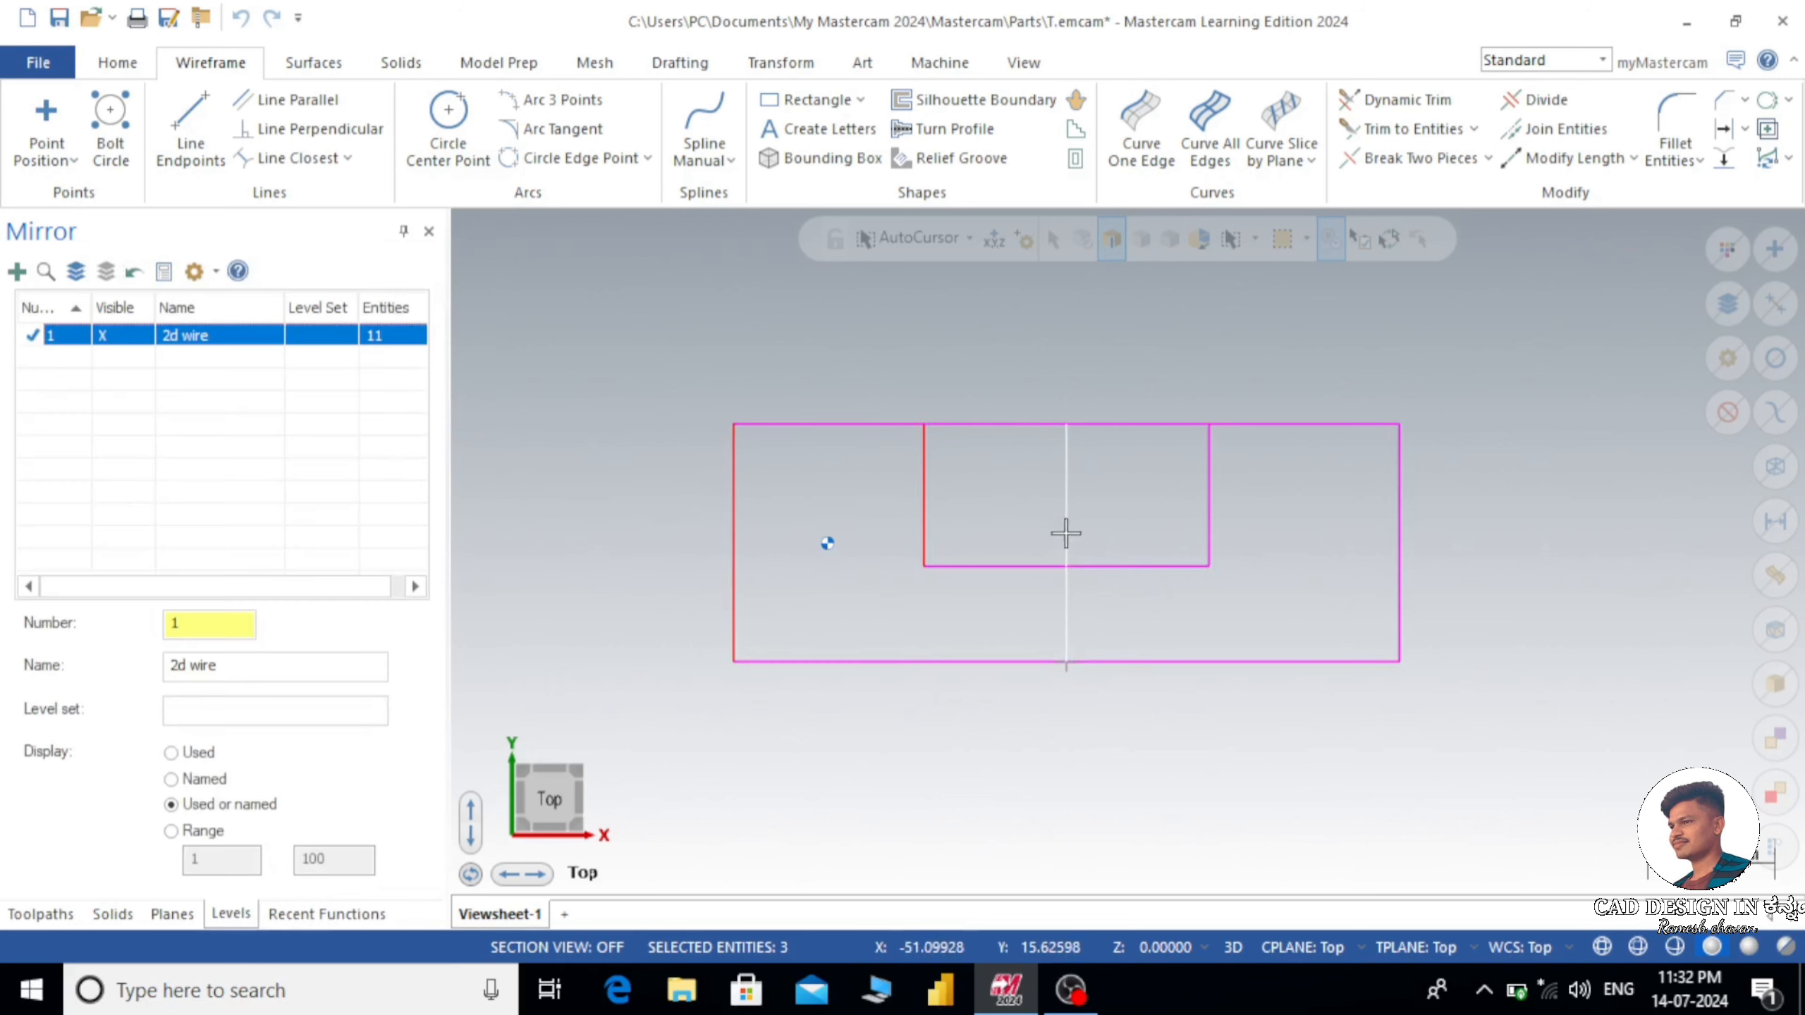
- Delete the short line across the slot opening and trim the full-width upper line between the inner verticals with Divide
click(1043, 425)
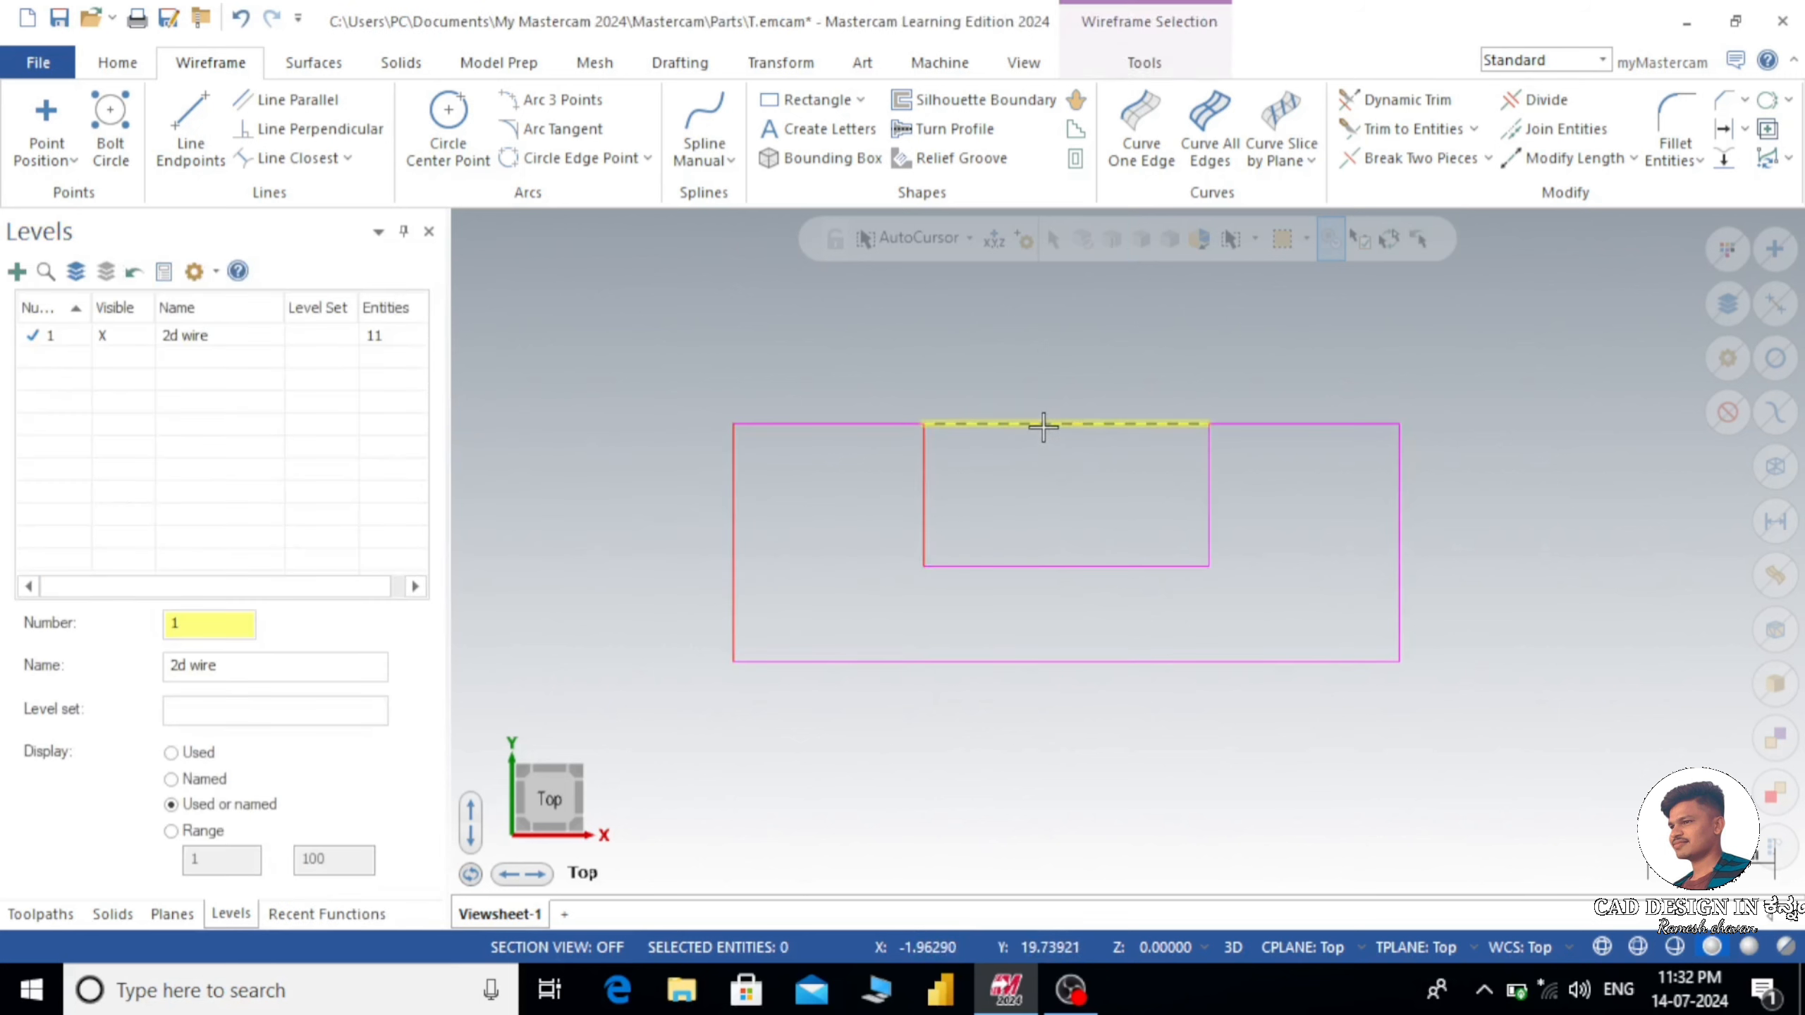
key(Delete)
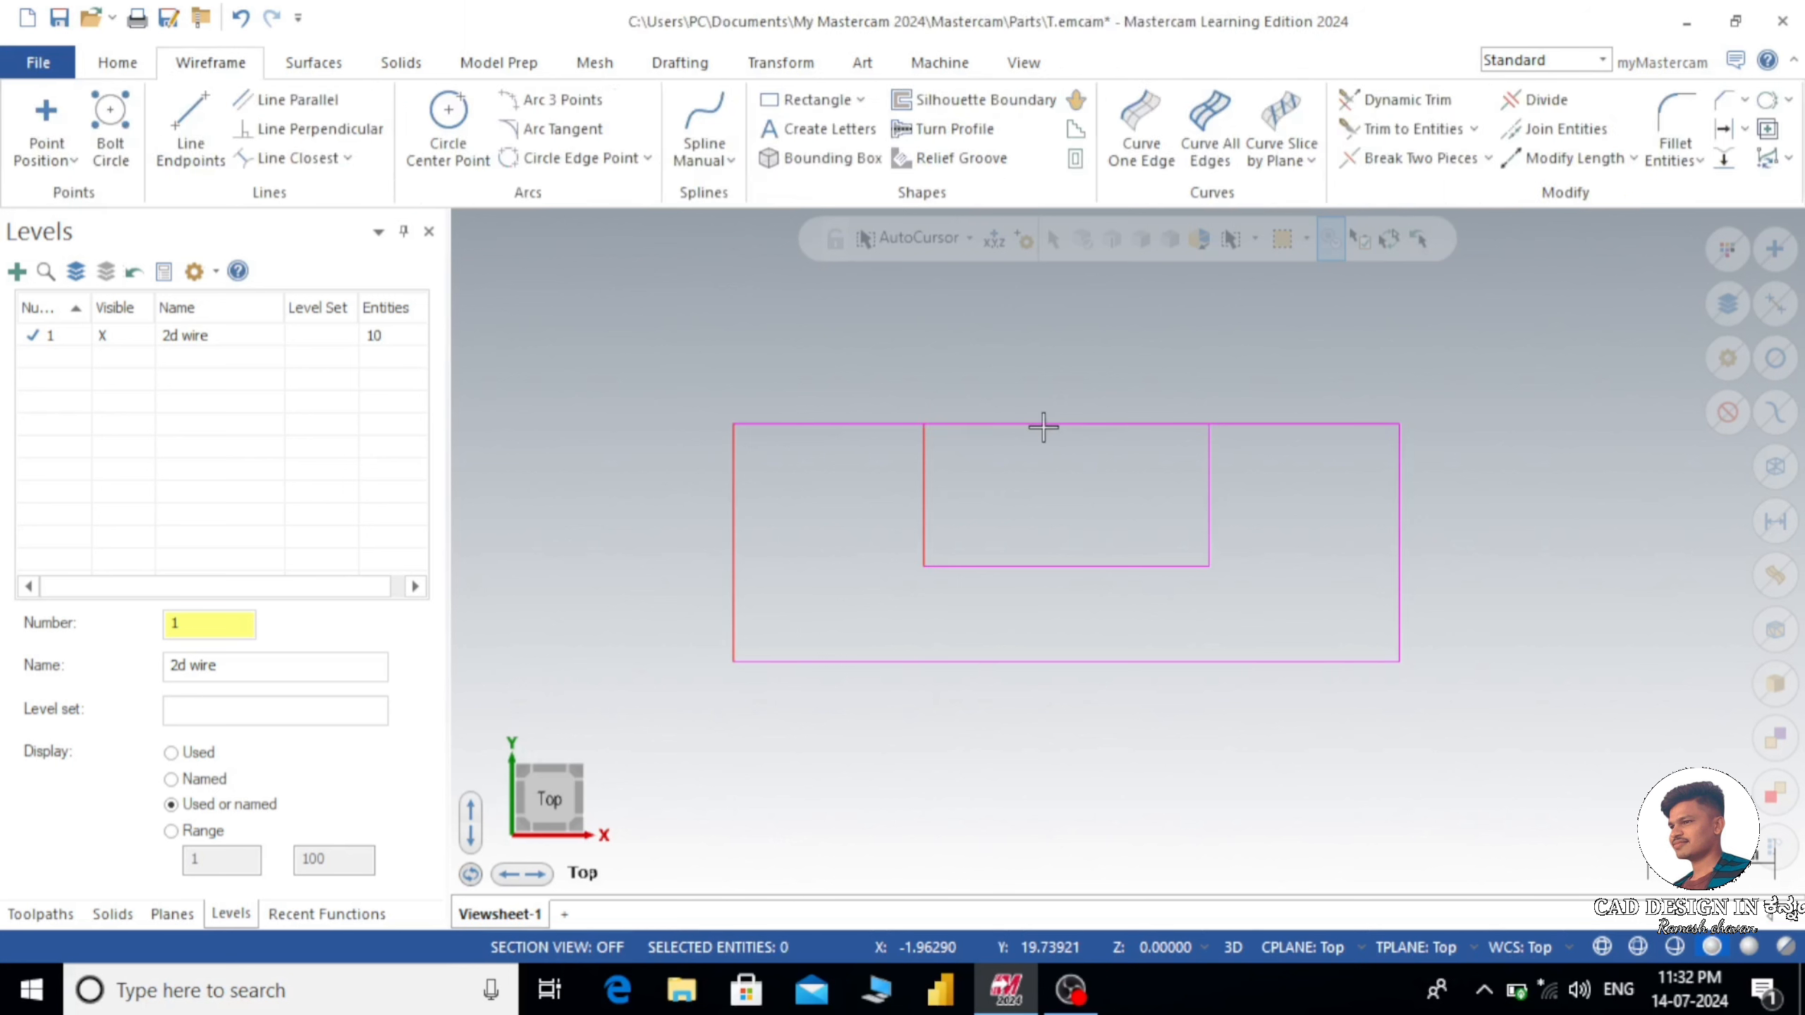
click(1043, 426)
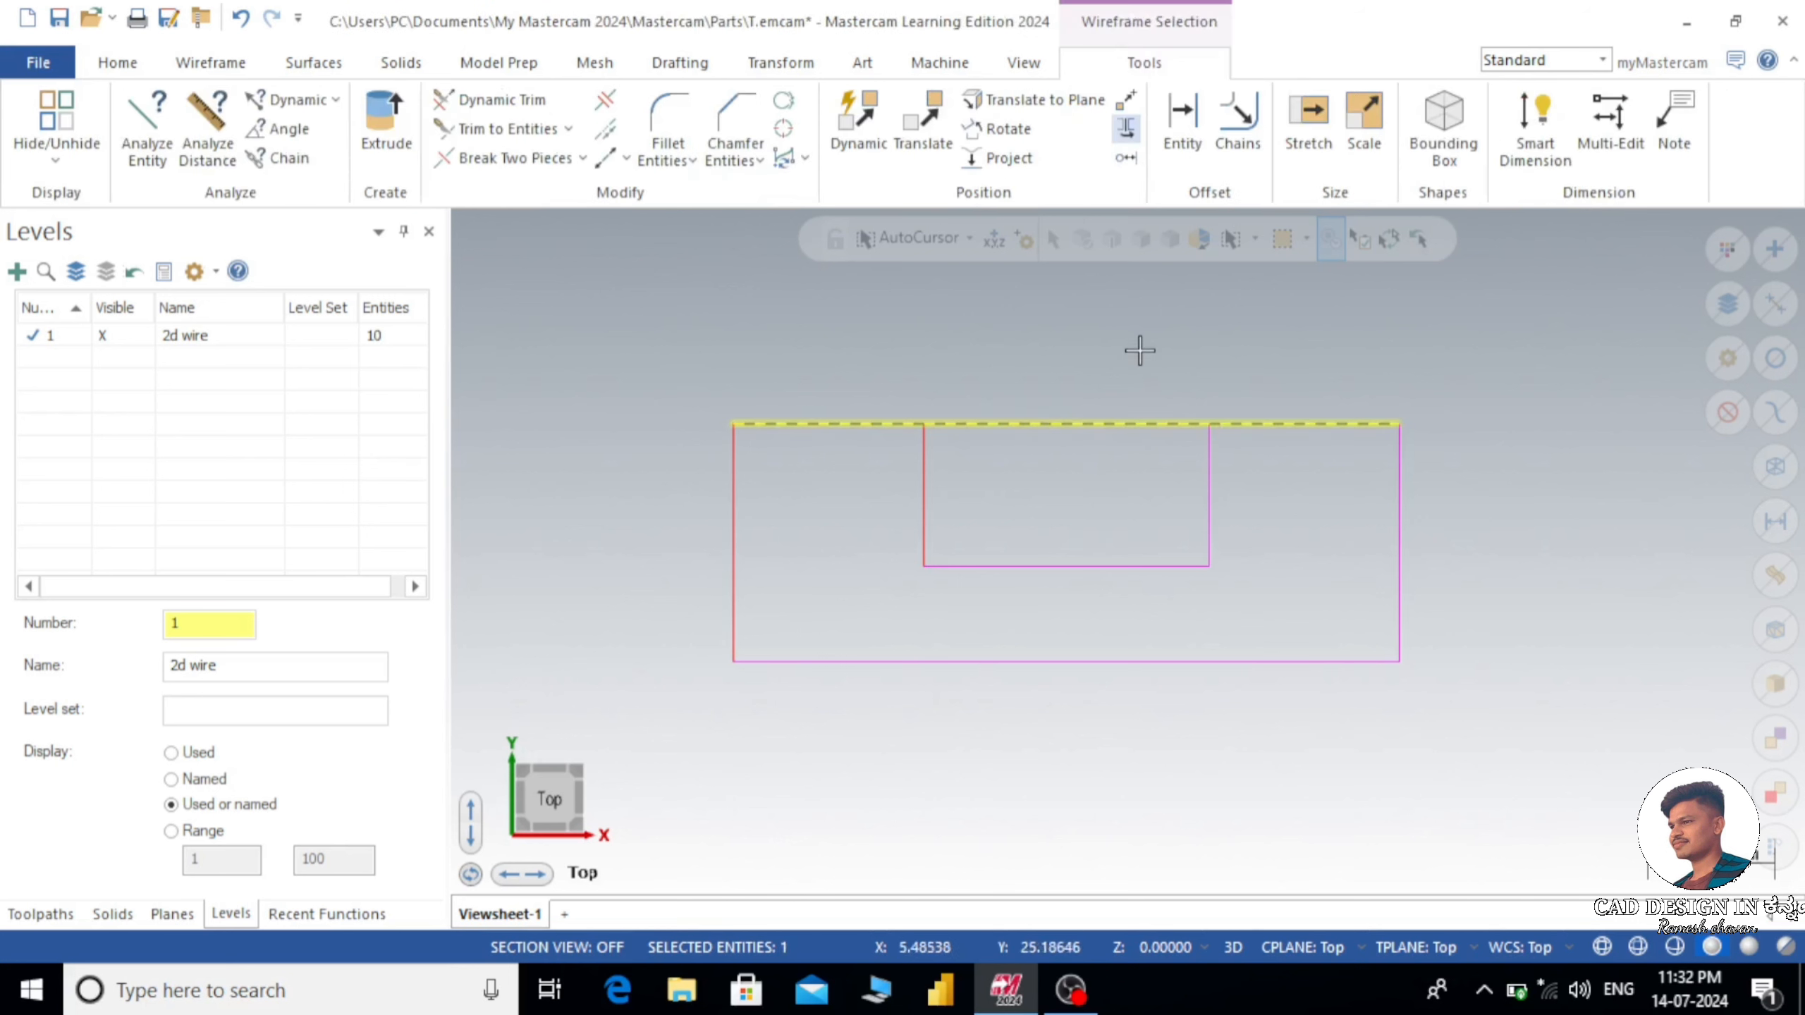
click(231, 63)
click(1541, 100)
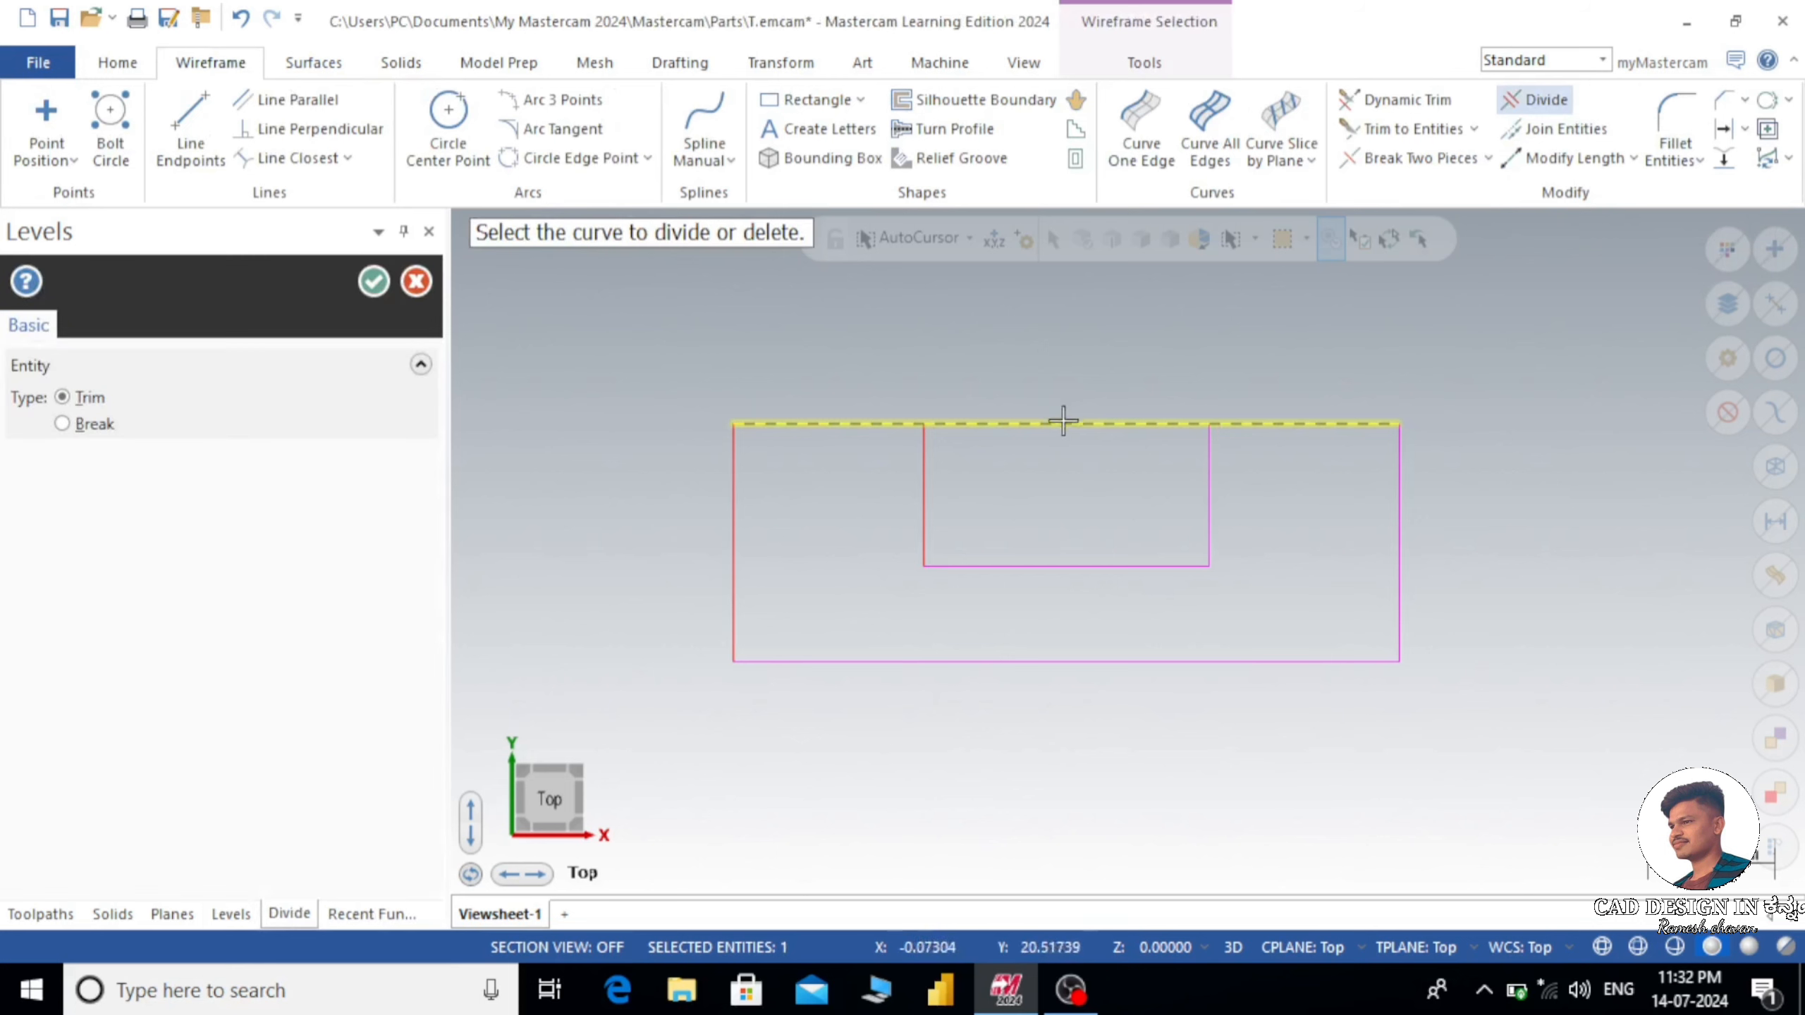
click(1056, 426)
click(374, 281)
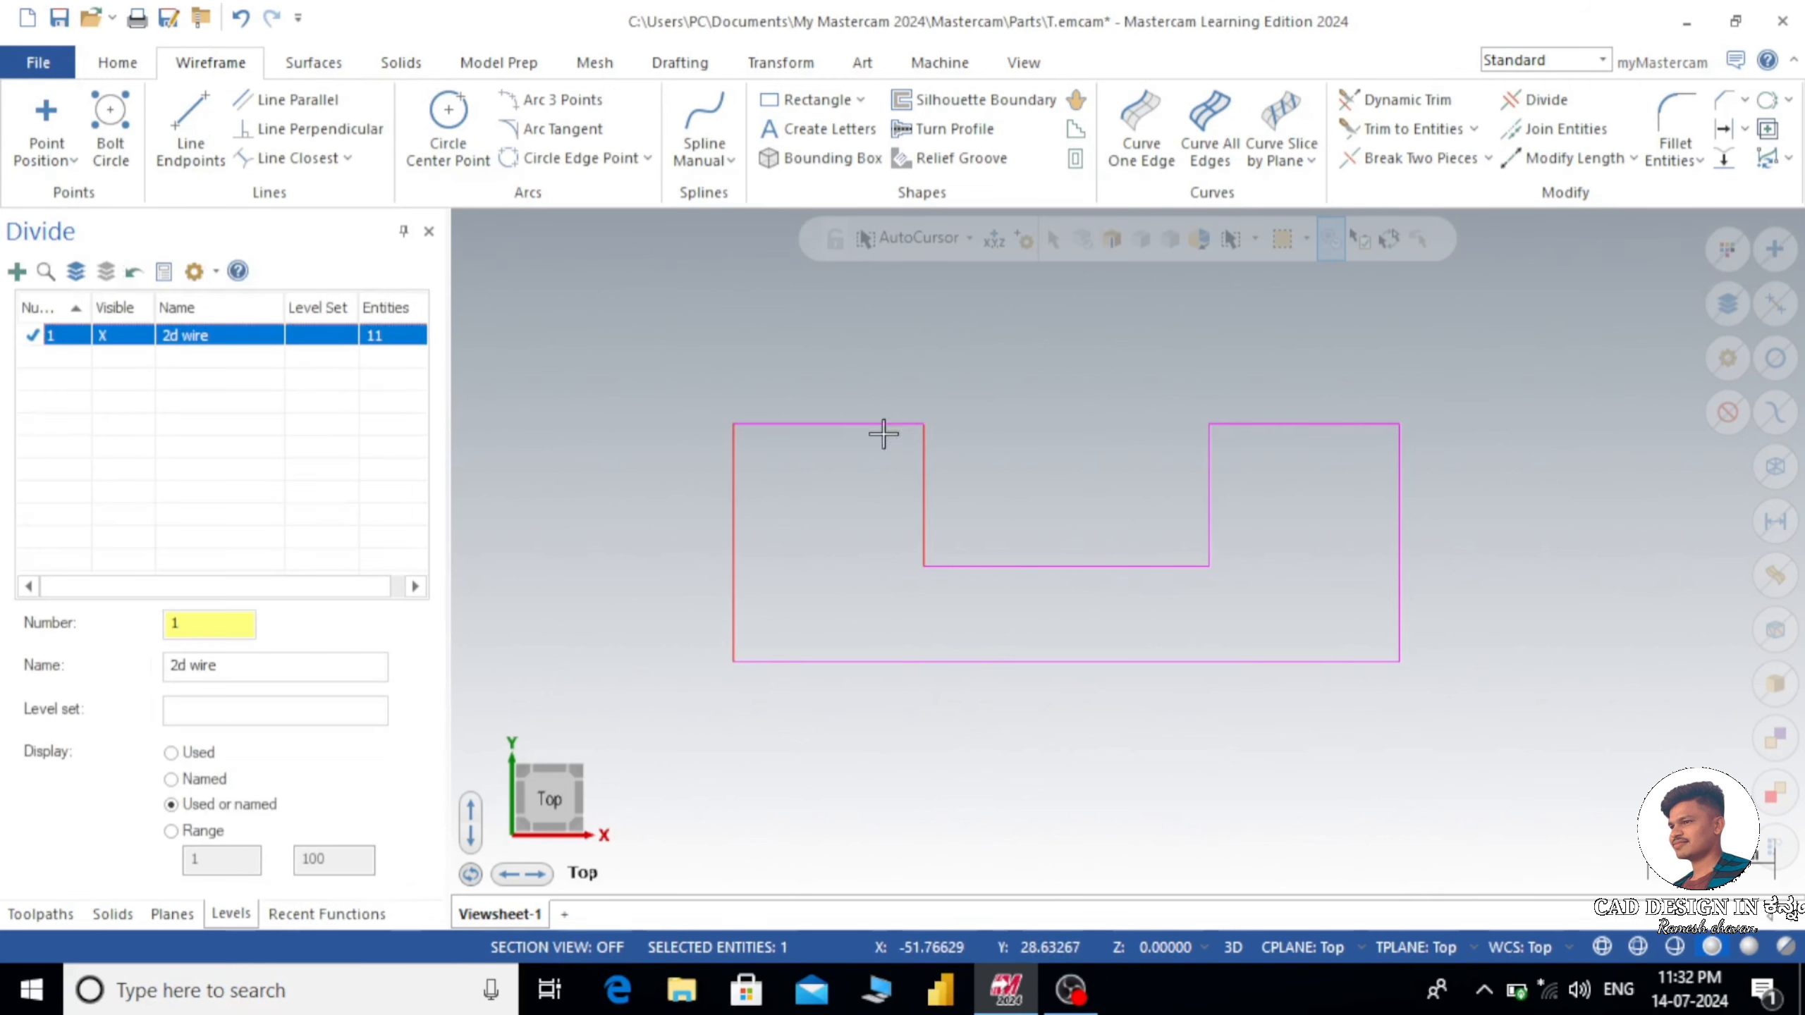
- Clear the group and result colors from the entities and set all profile lines to the second-thinnest line width
right_click(1145, 397)
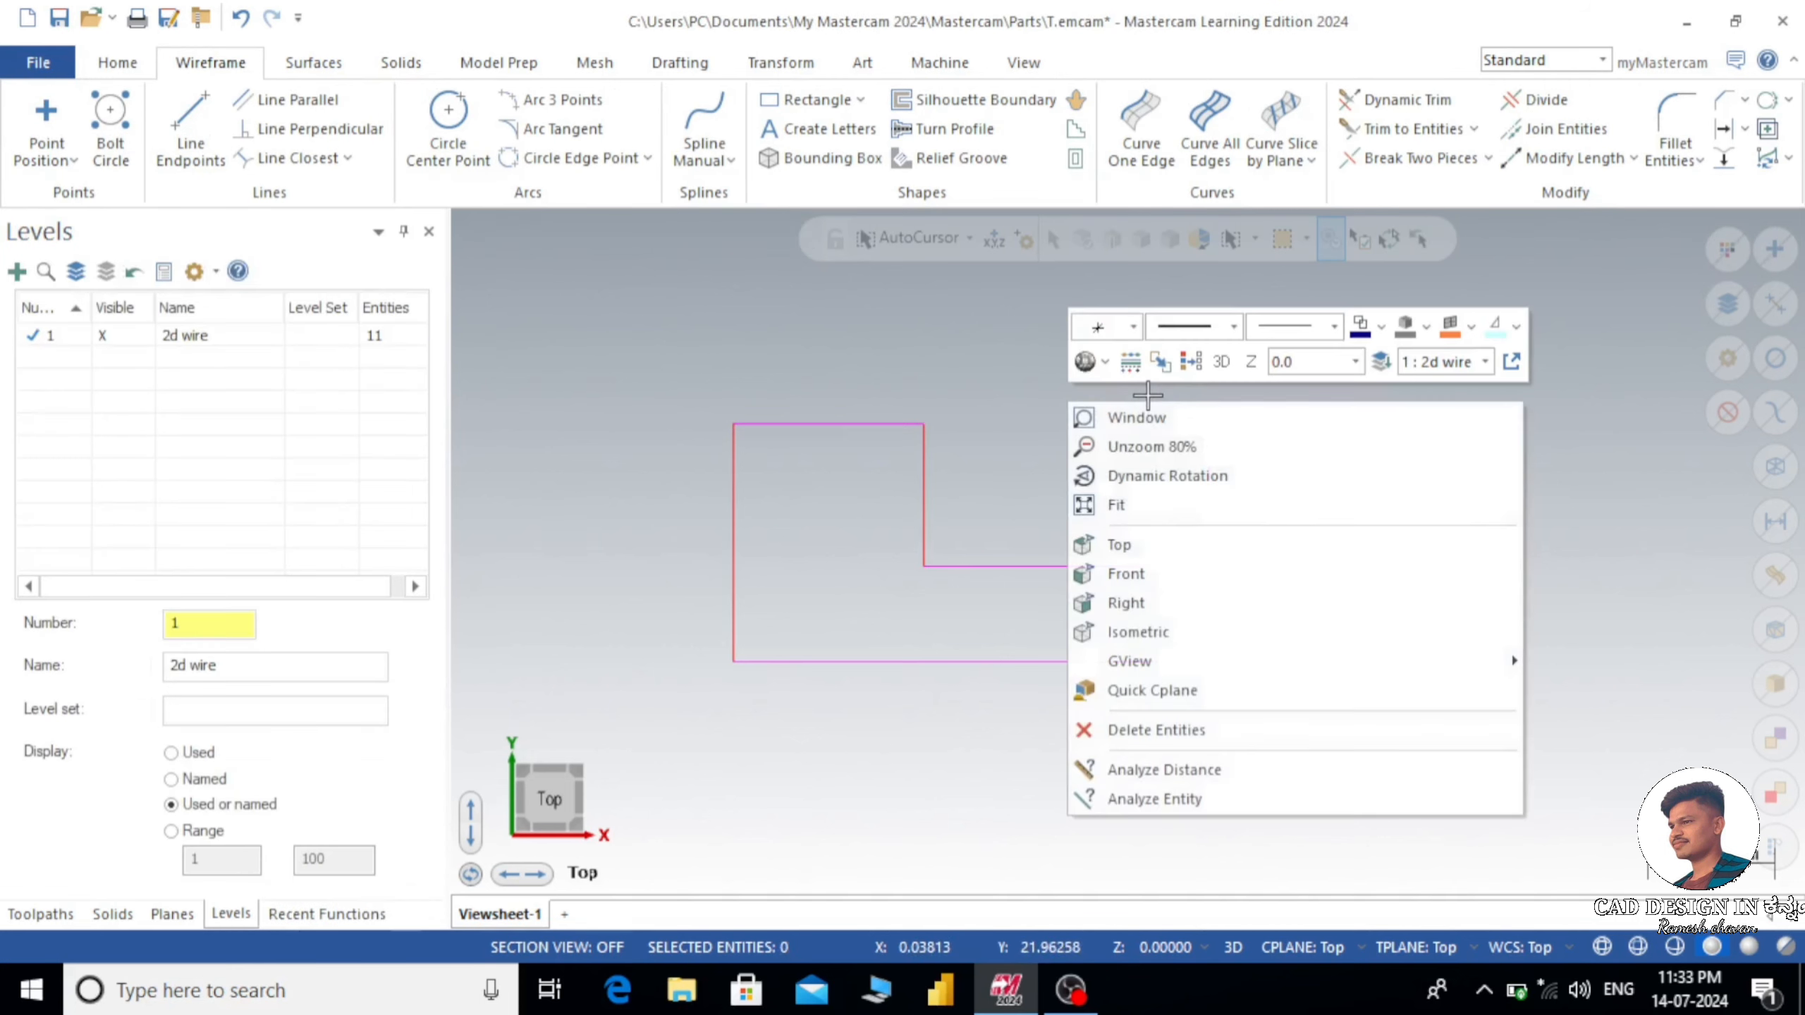
click(1190, 364)
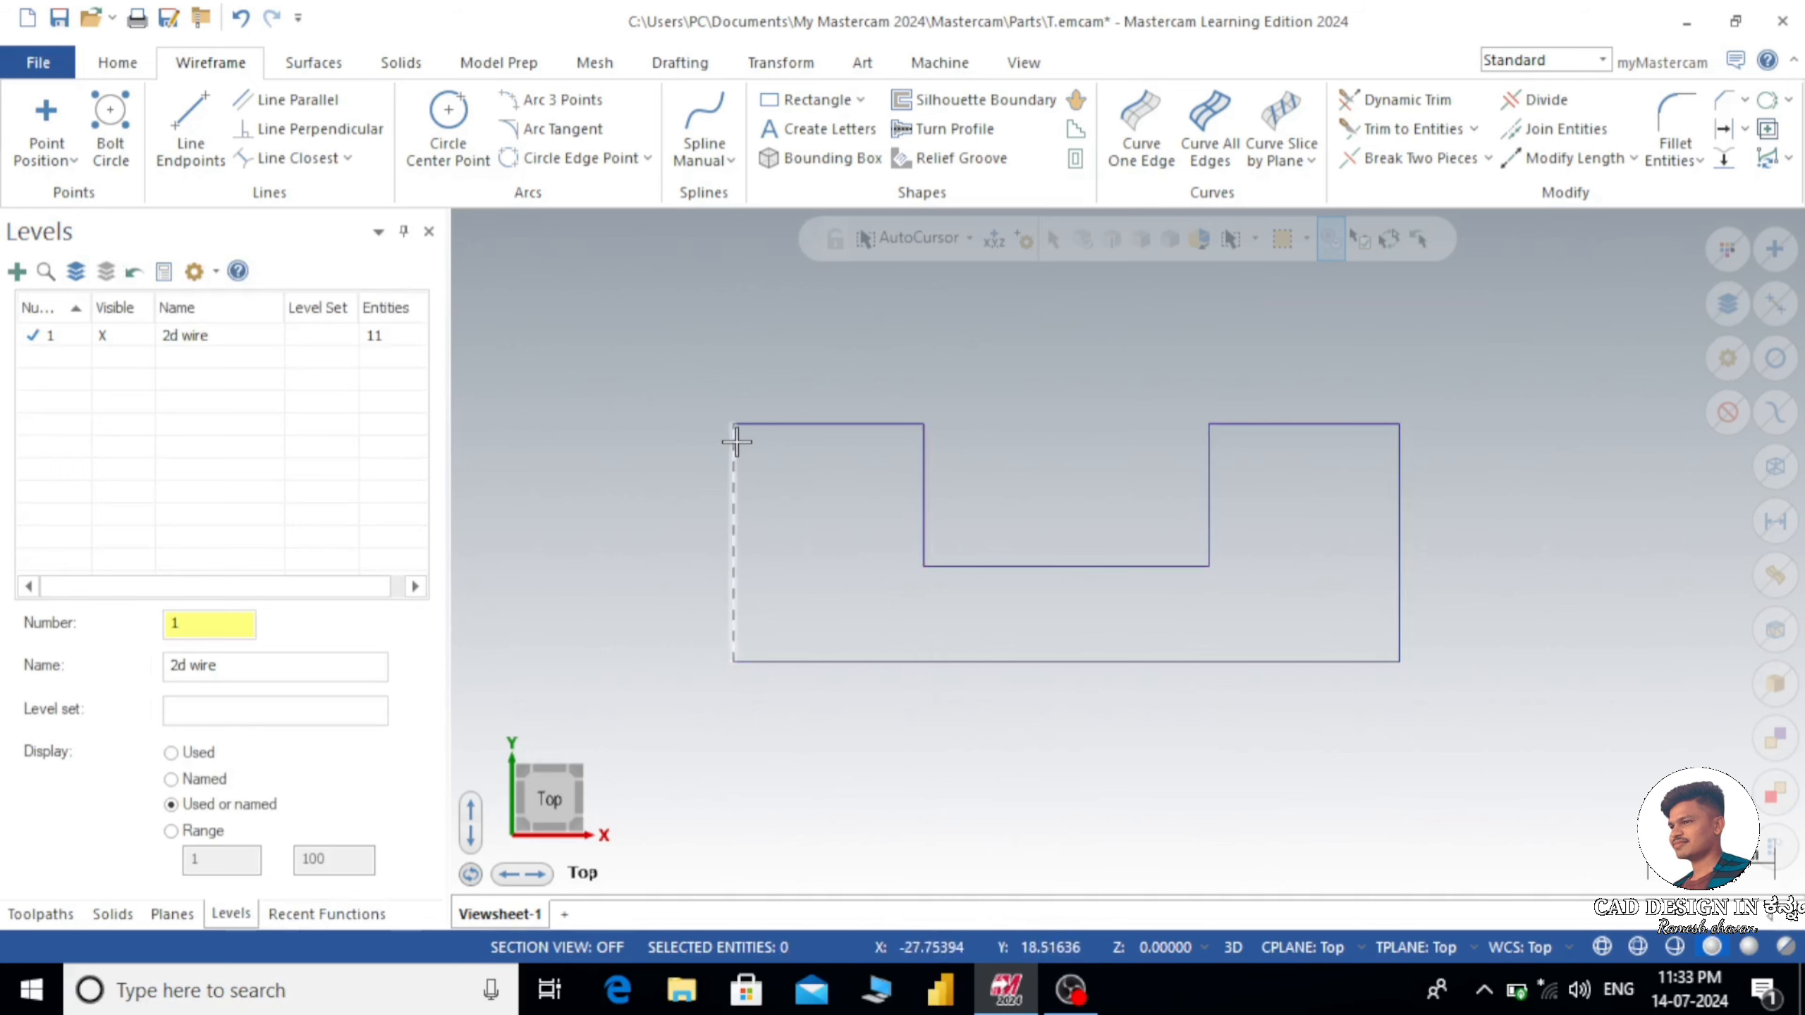
drag(616, 353, 1512, 741)
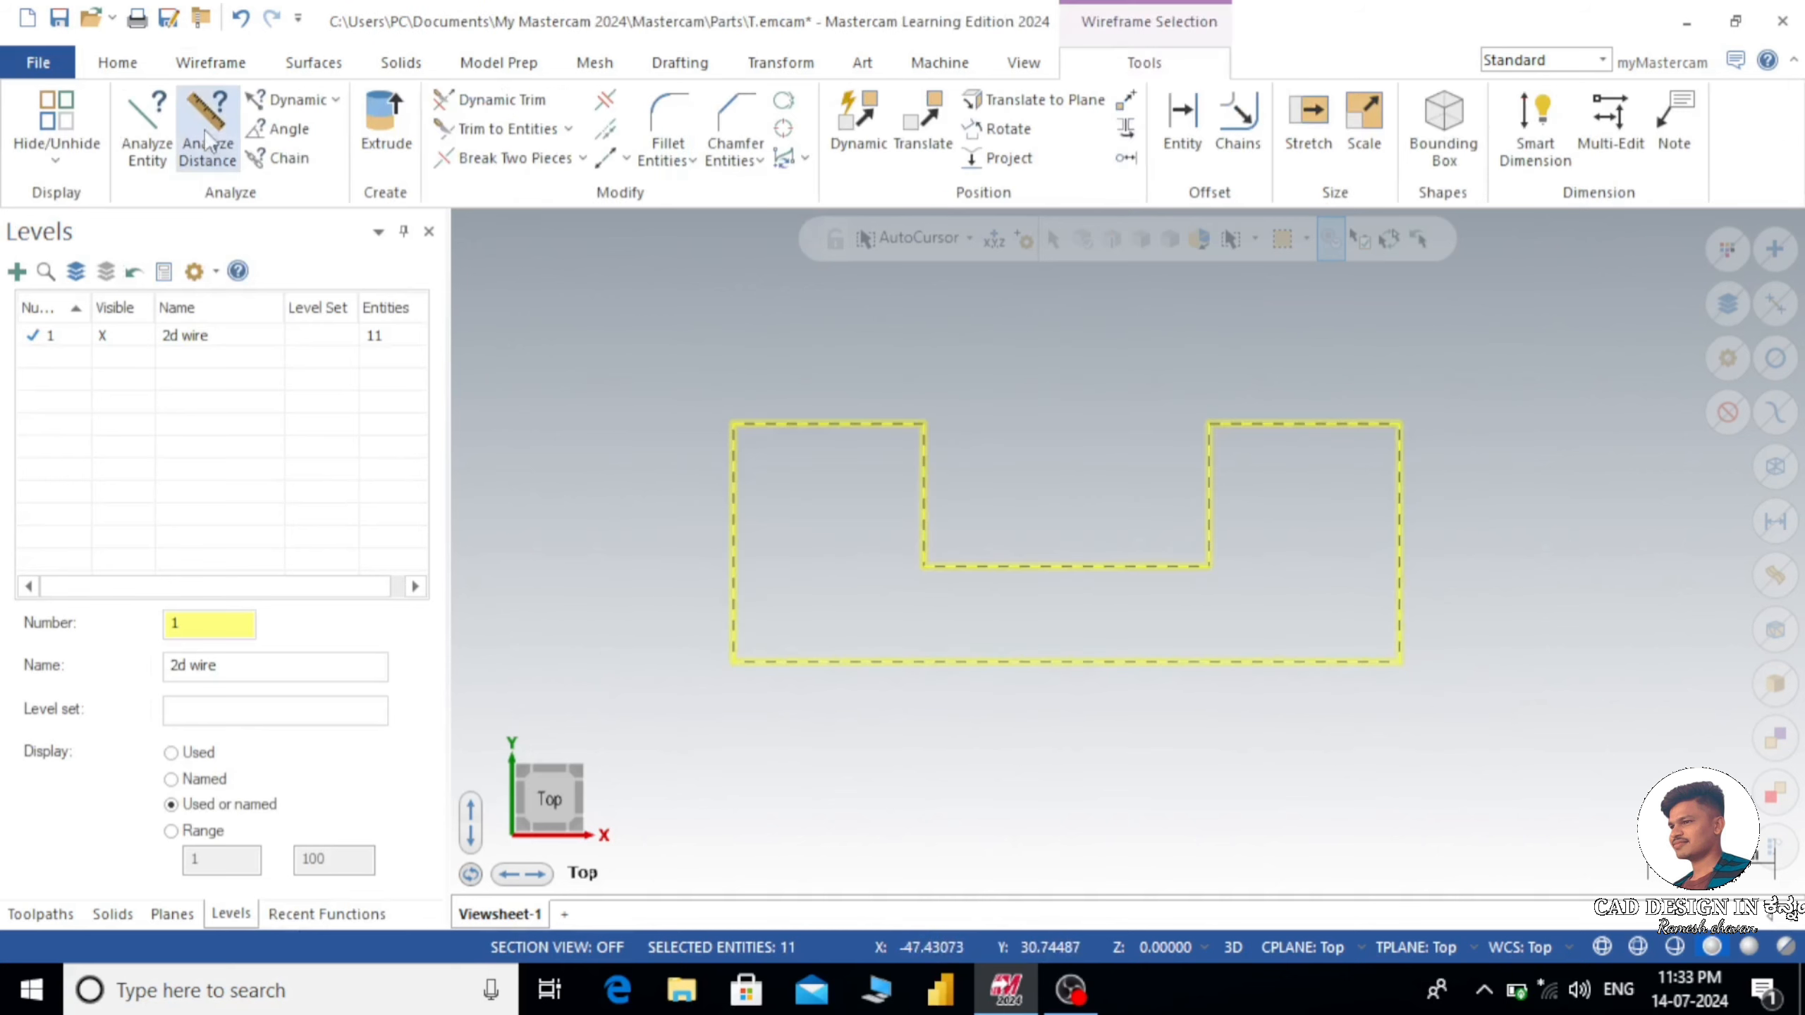
click(116, 67)
click(381, 110)
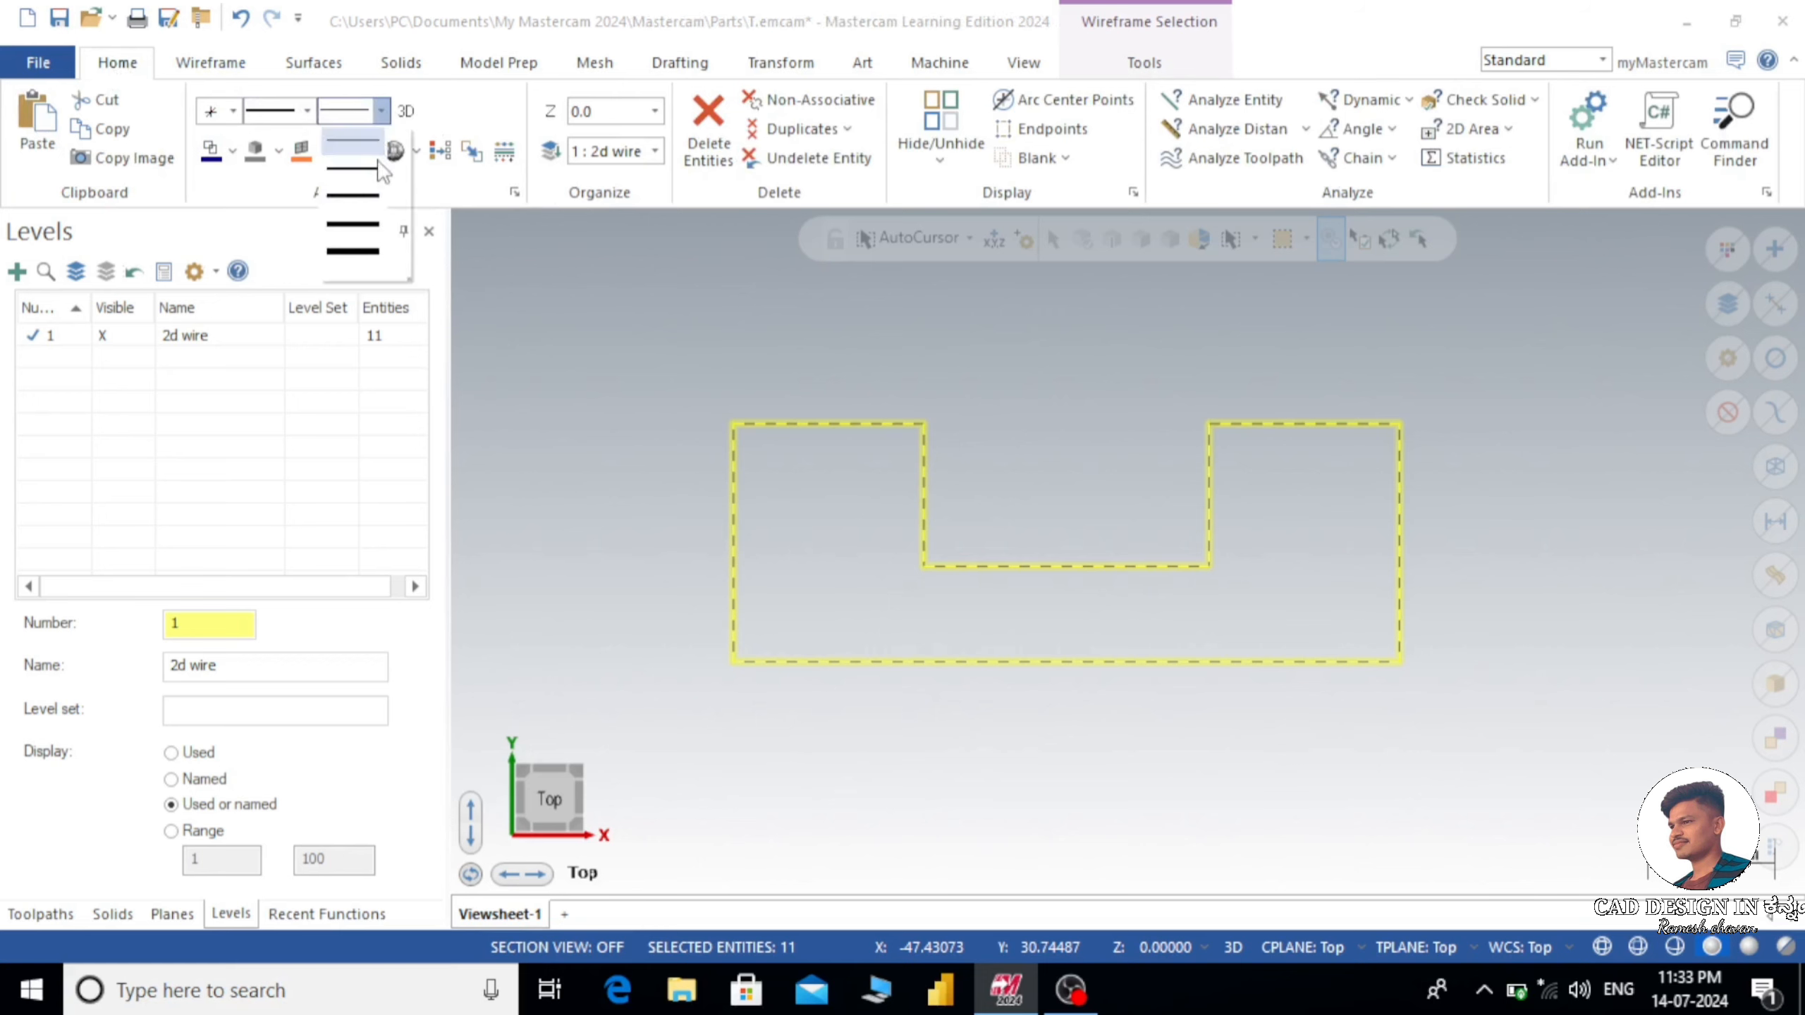
click(376, 175)
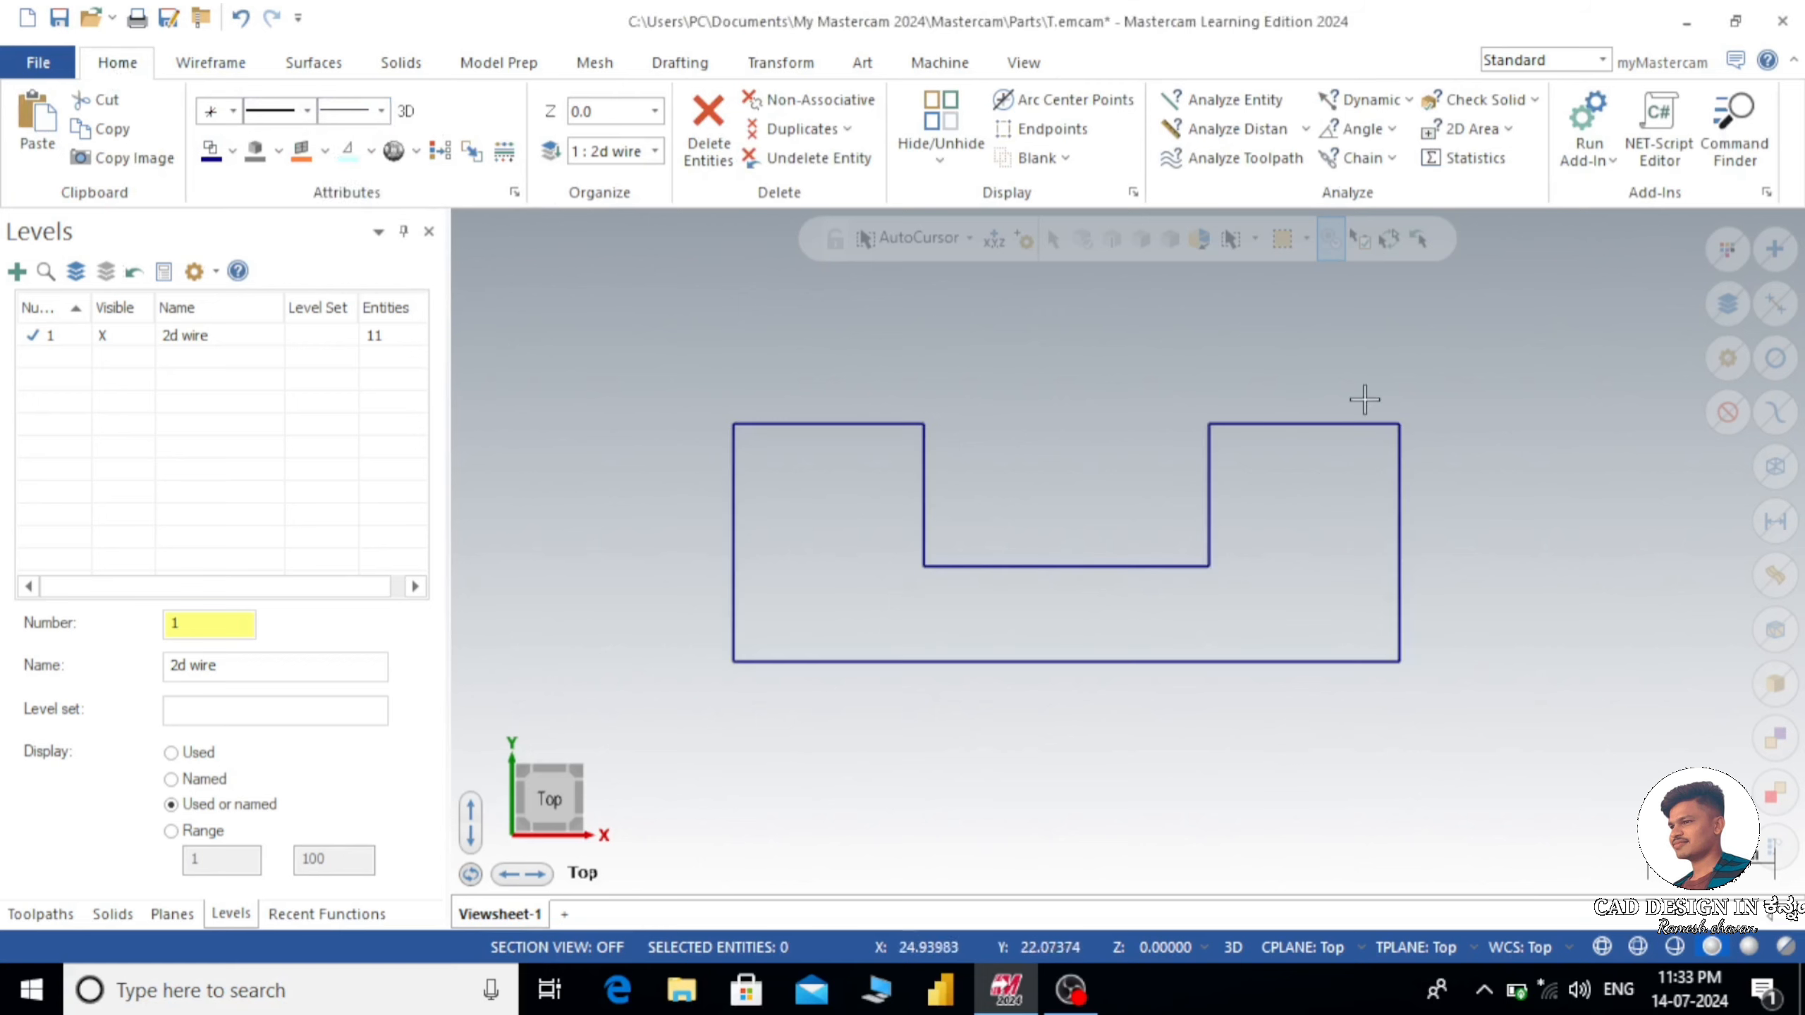
- Change the wireframe color of all the profile lines to red
click(233, 151)
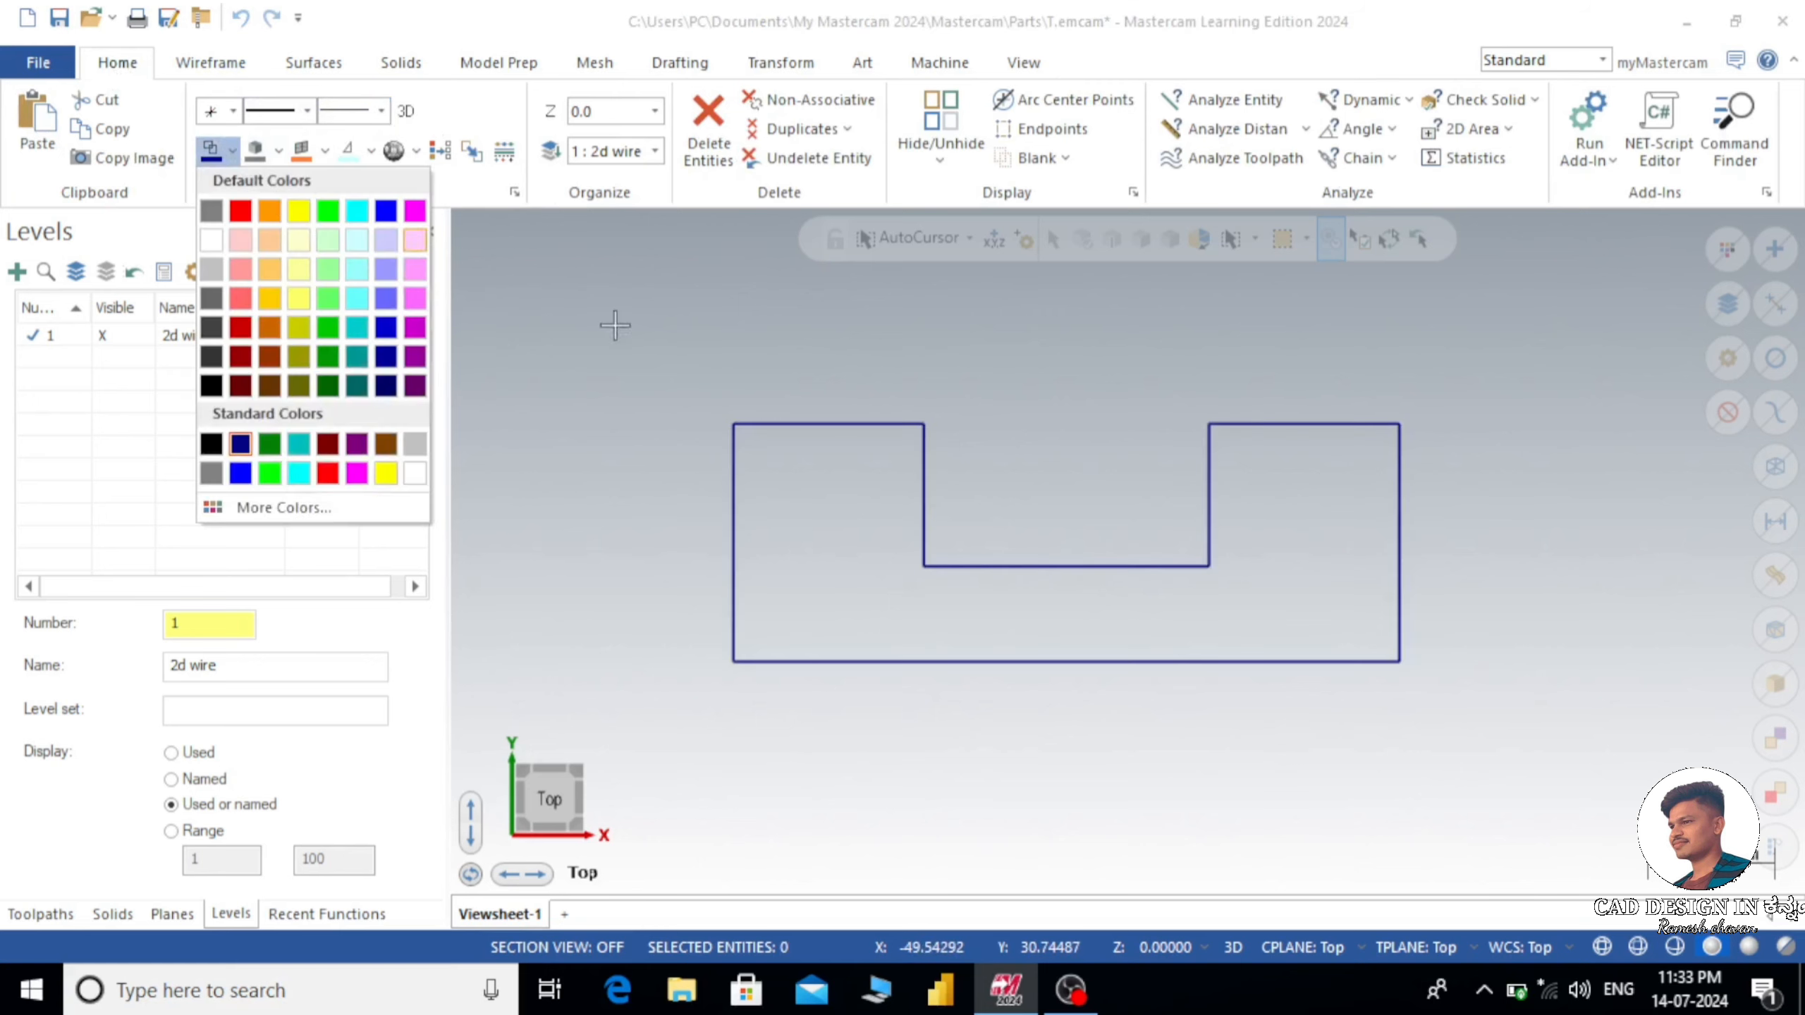
click(994, 631)
drag(682, 359, 1493, 737)
click(119, 65)
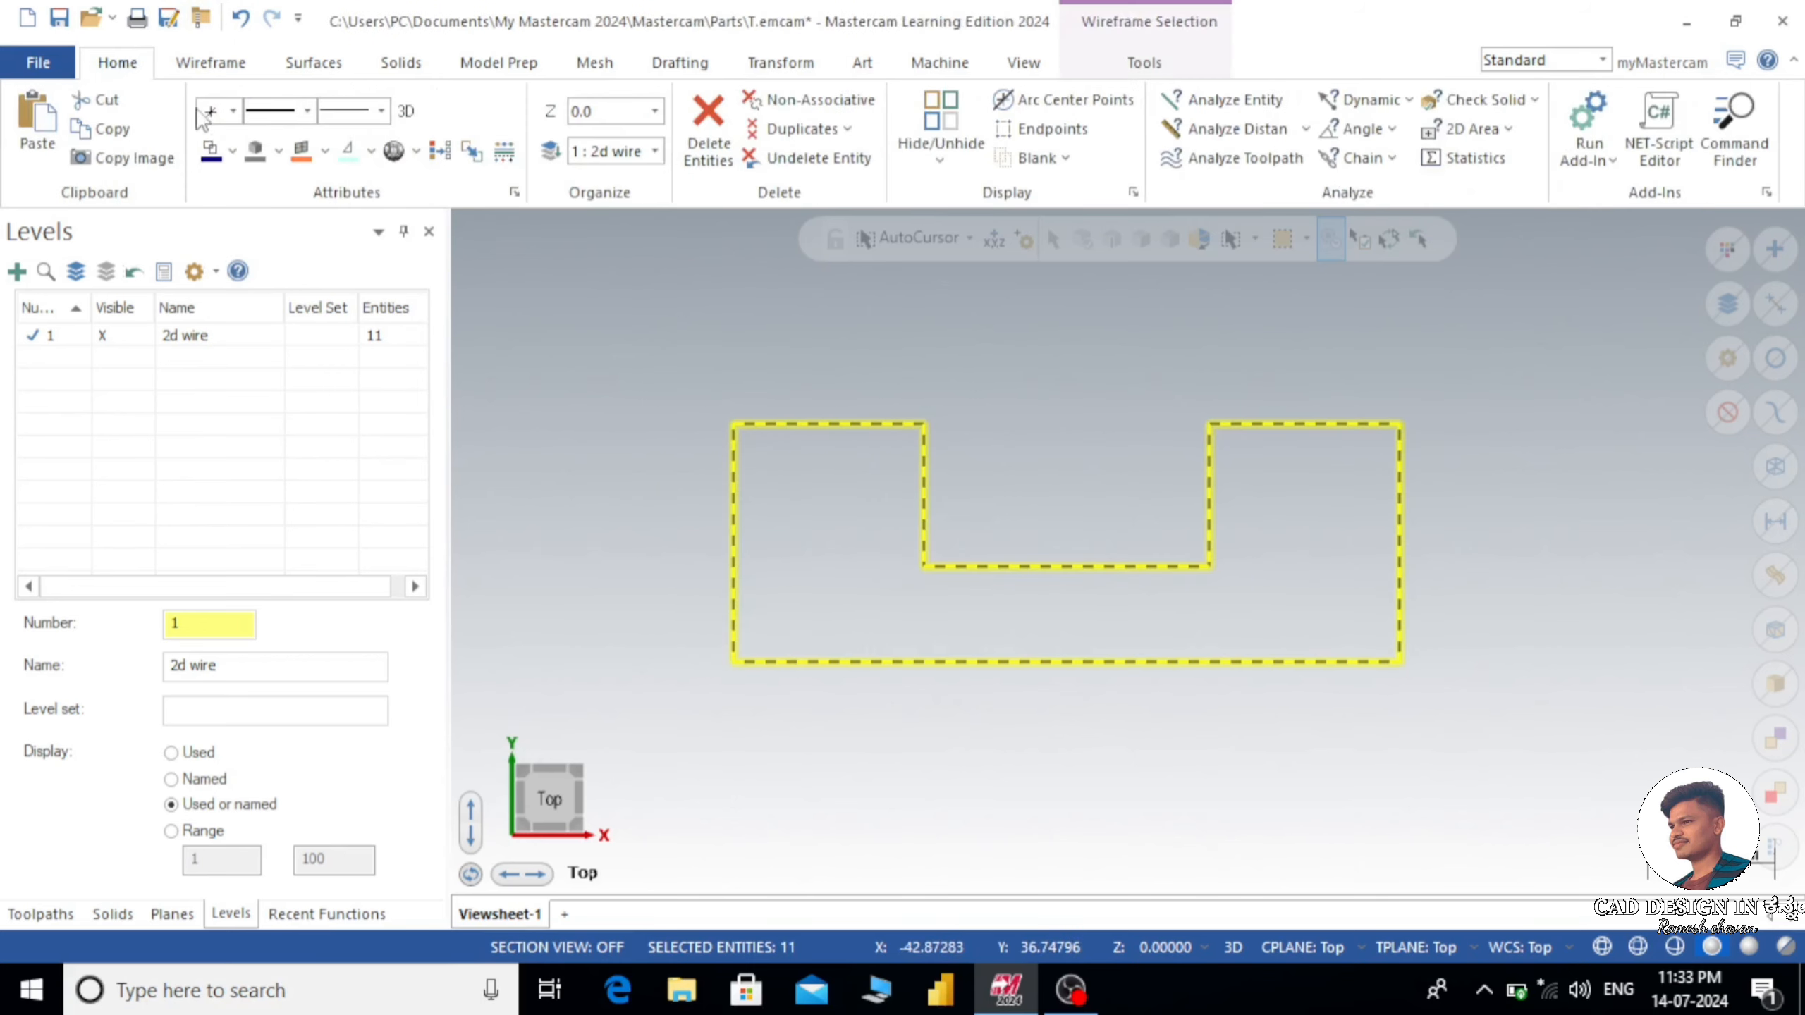
click(233, 151)
click(242, 221)
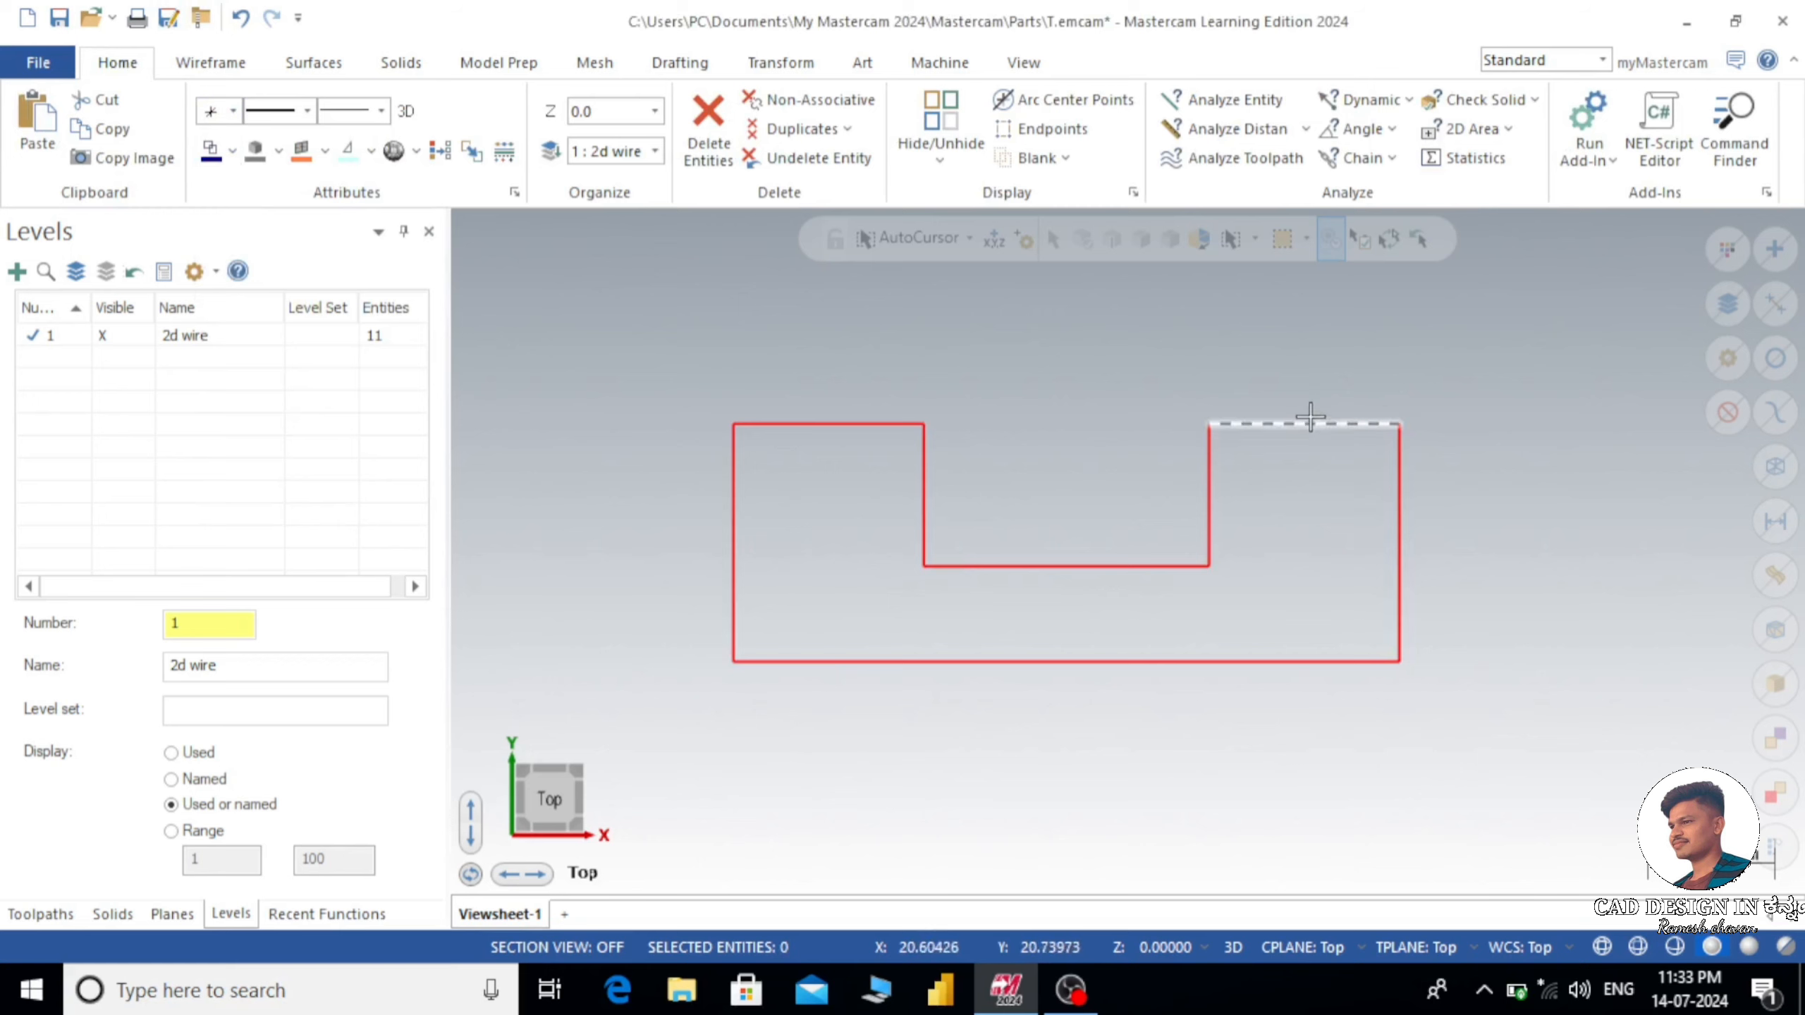
scroll(1308, 417, down, 3)
scroll(1427, 385, up, 3)
mouse_move(1426, 385)
middle_down()
mouse_move(1402, 513)
mouse_move(1409, 450)
middle_up()
key(alt+1)
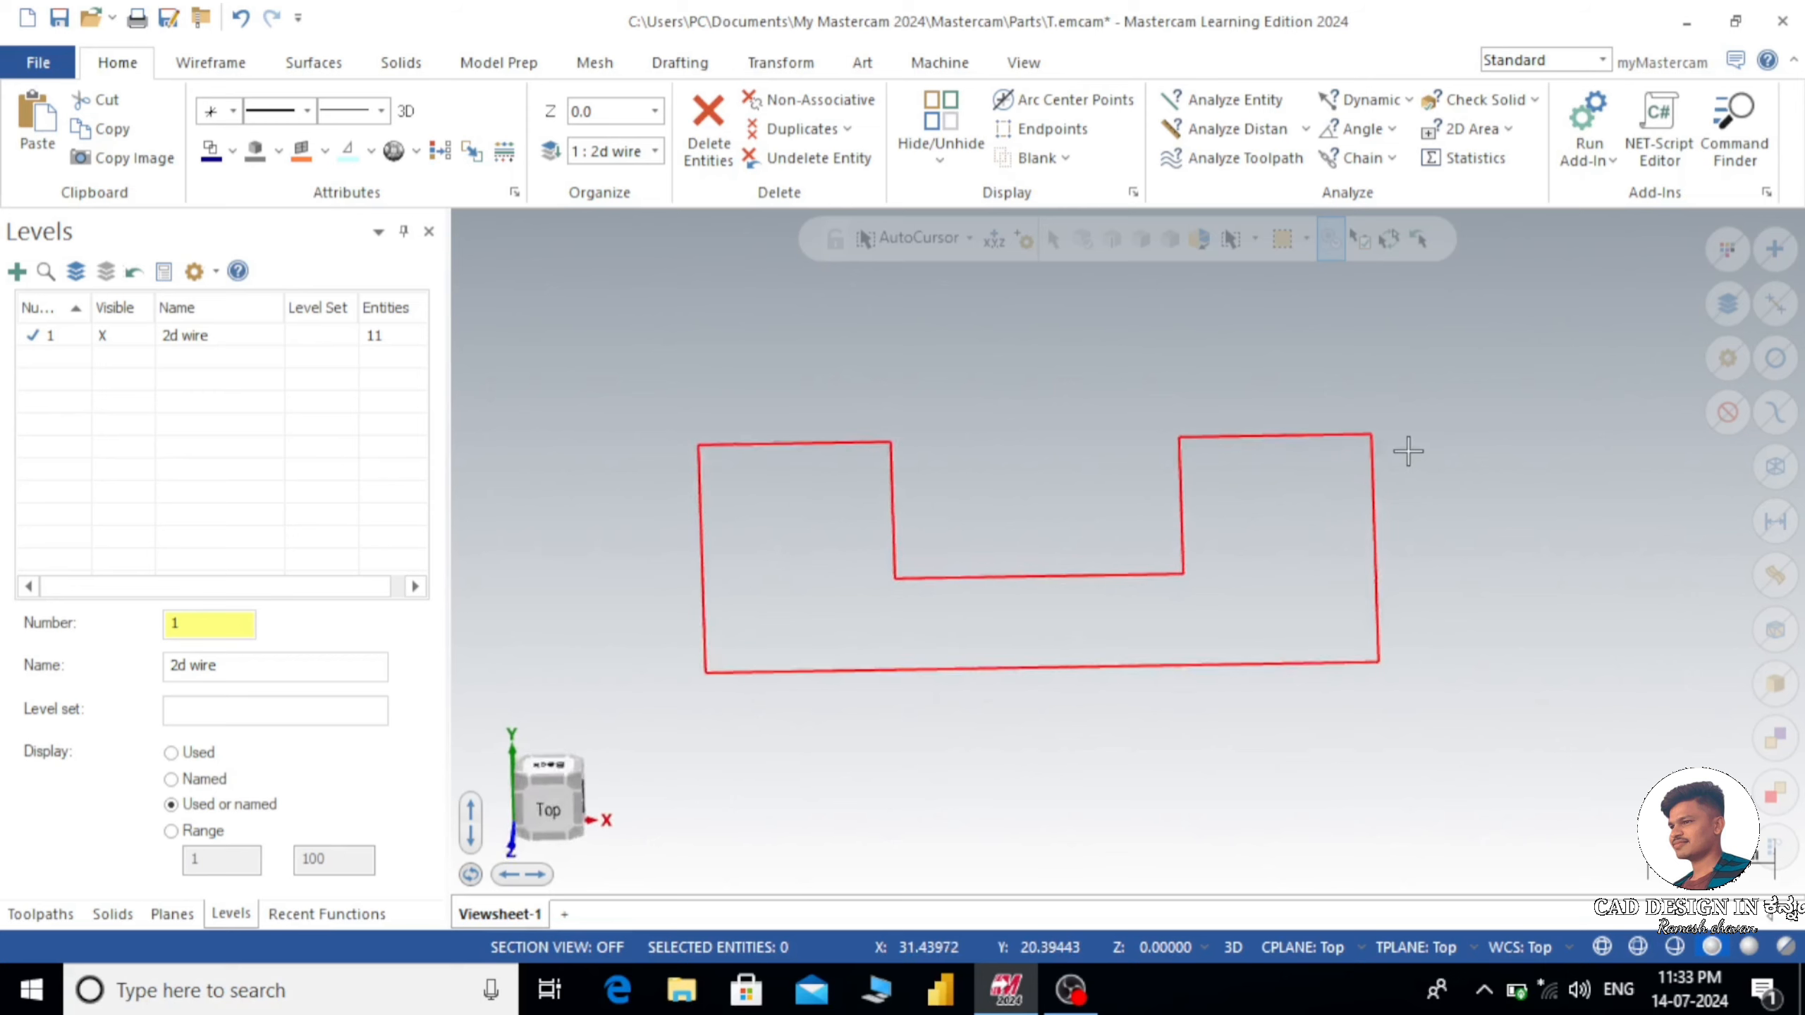
scroll(1257, 359, down, 1)
scroll(1197, 391, down, 1)
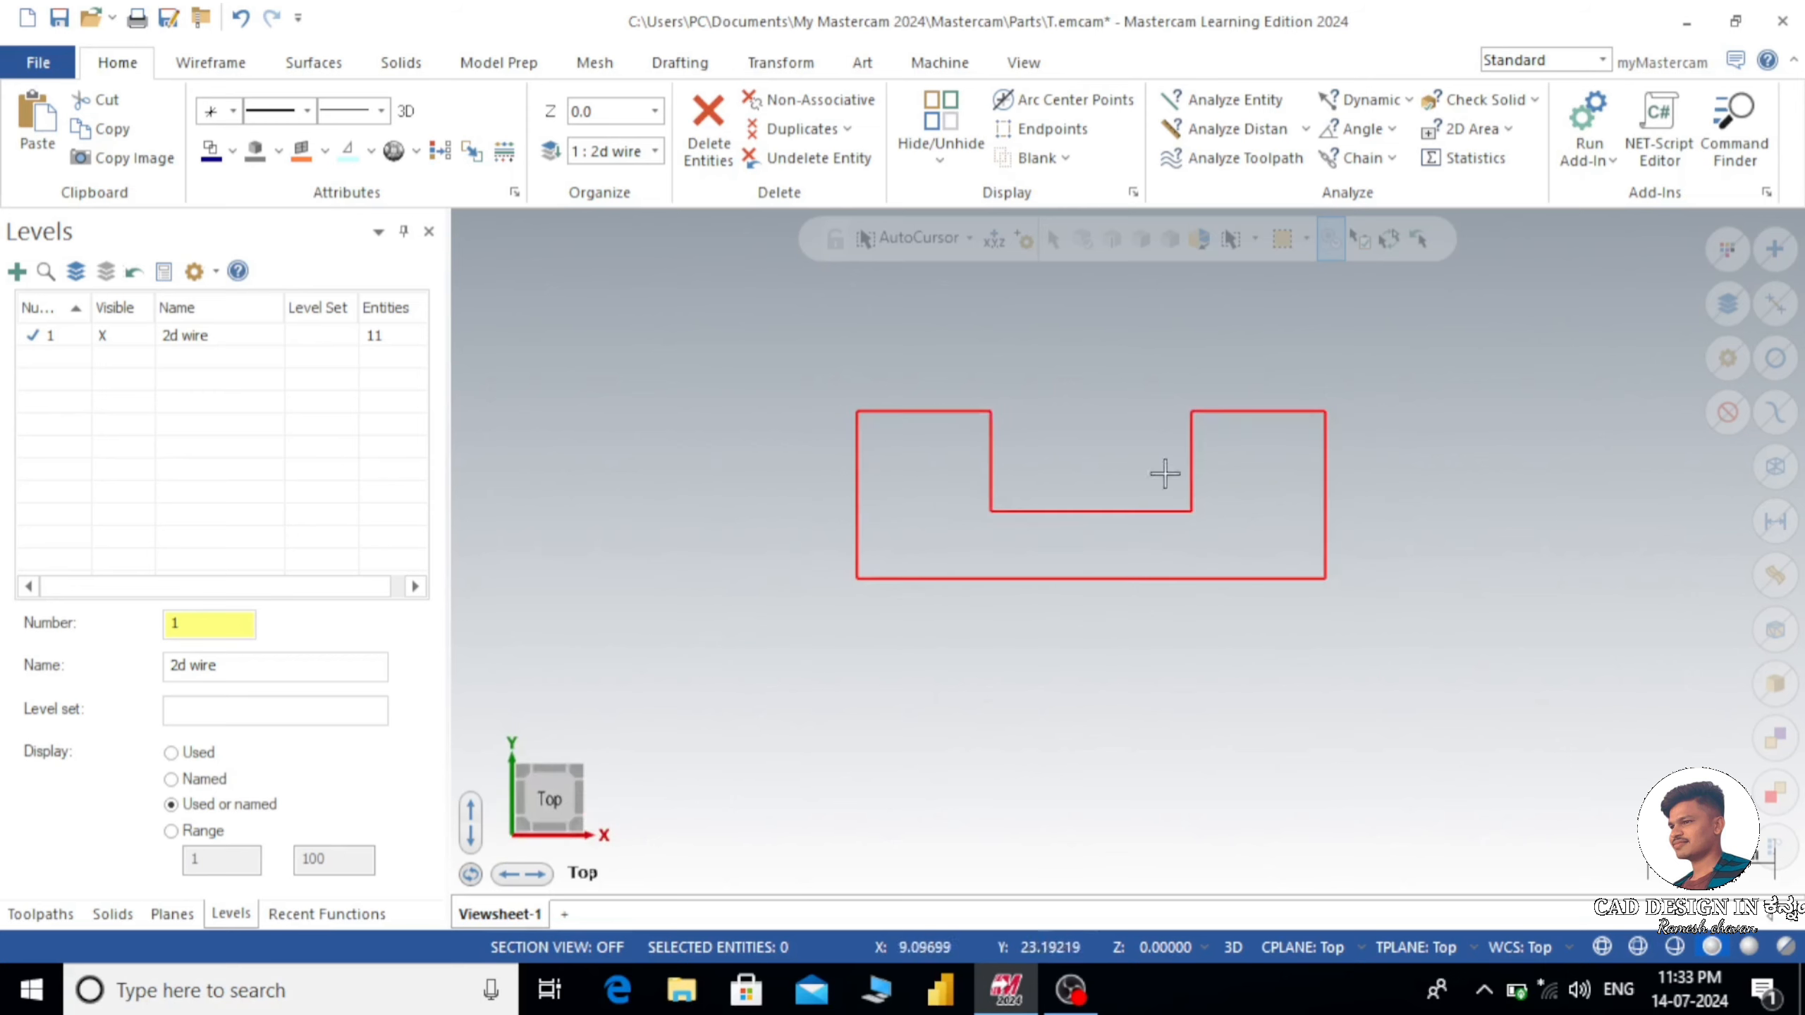
scroll(1189, 730, up, 1)
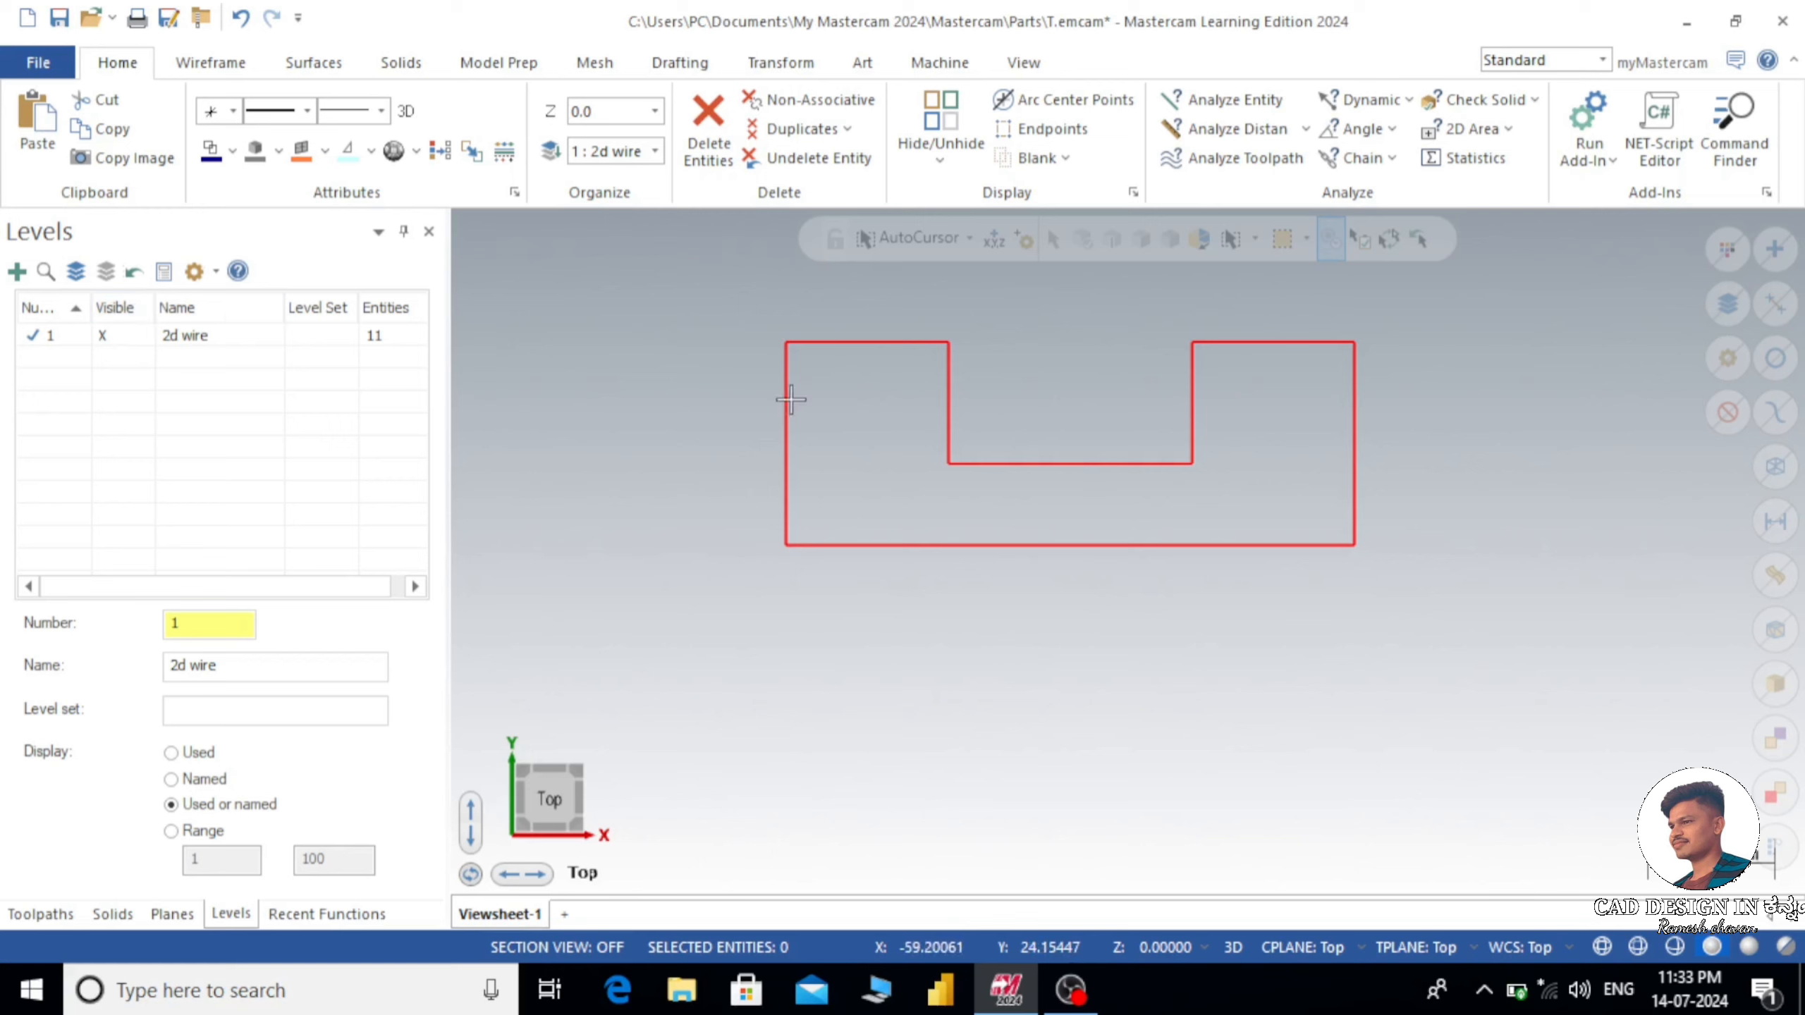
scroll(1088, 629, down, 1)
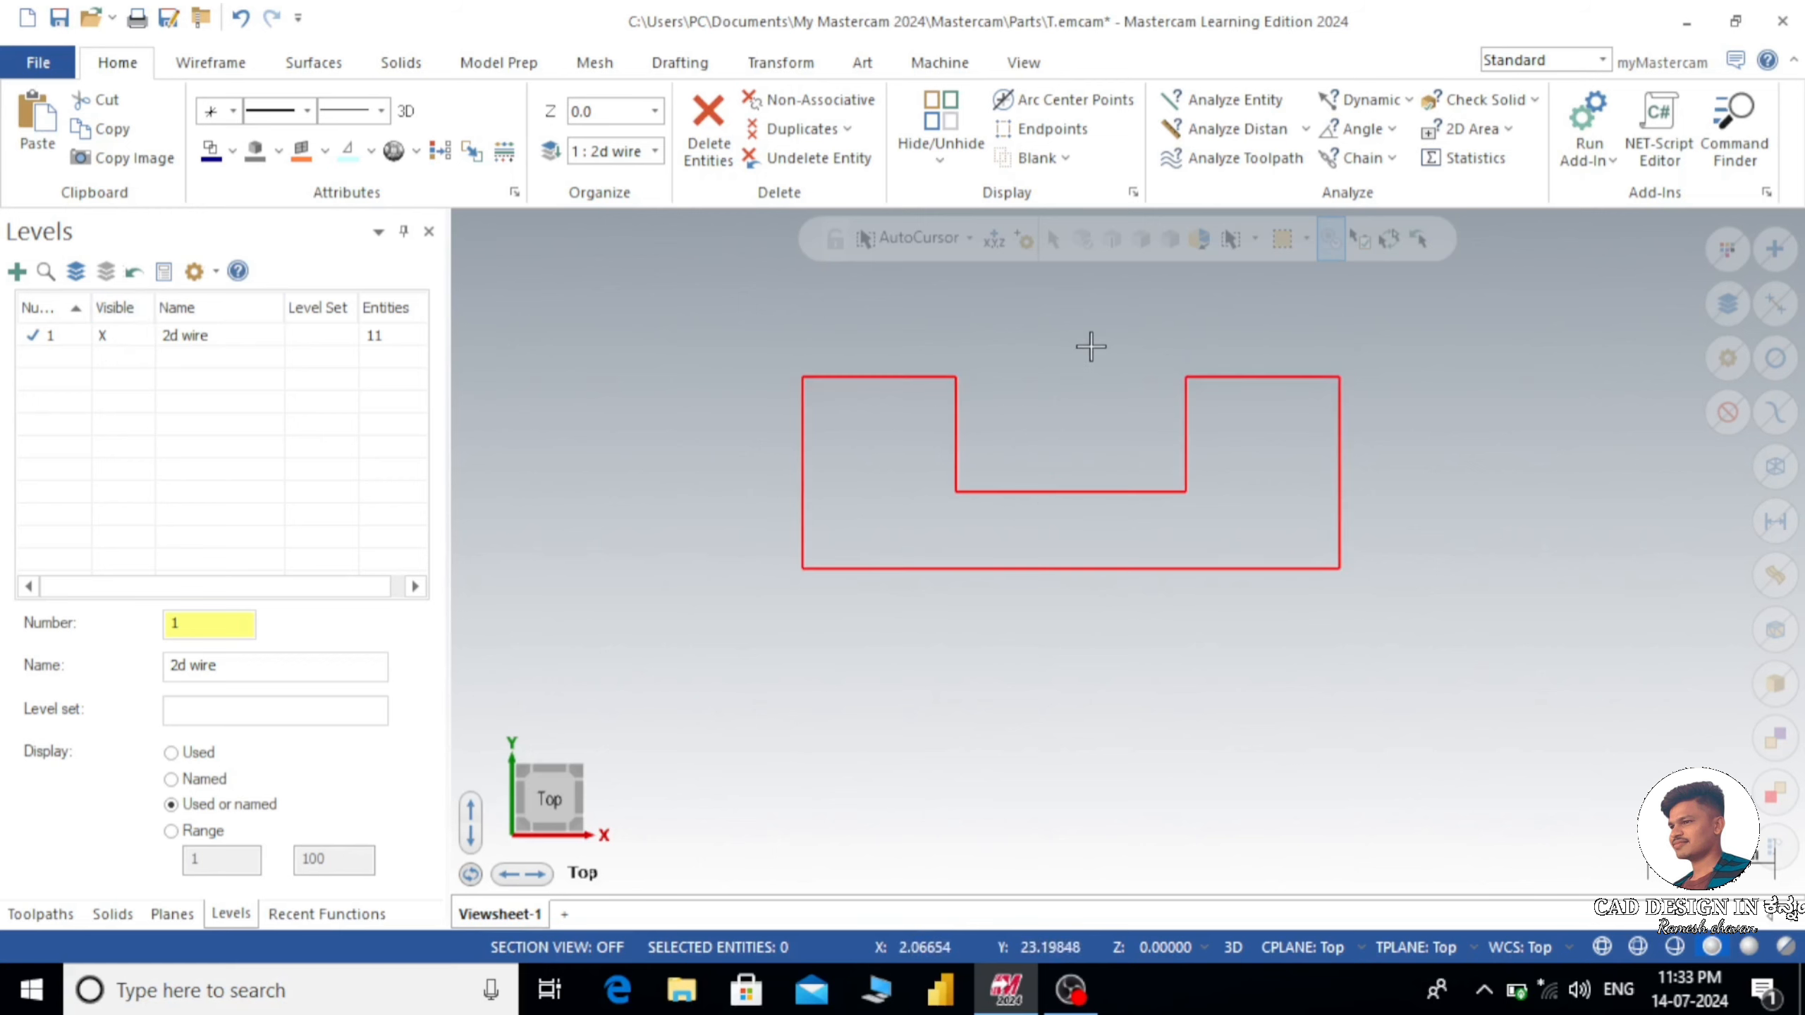
- Create a Smart Dimension for the length of the profile's base line and place it below the profile
click(681, 64)
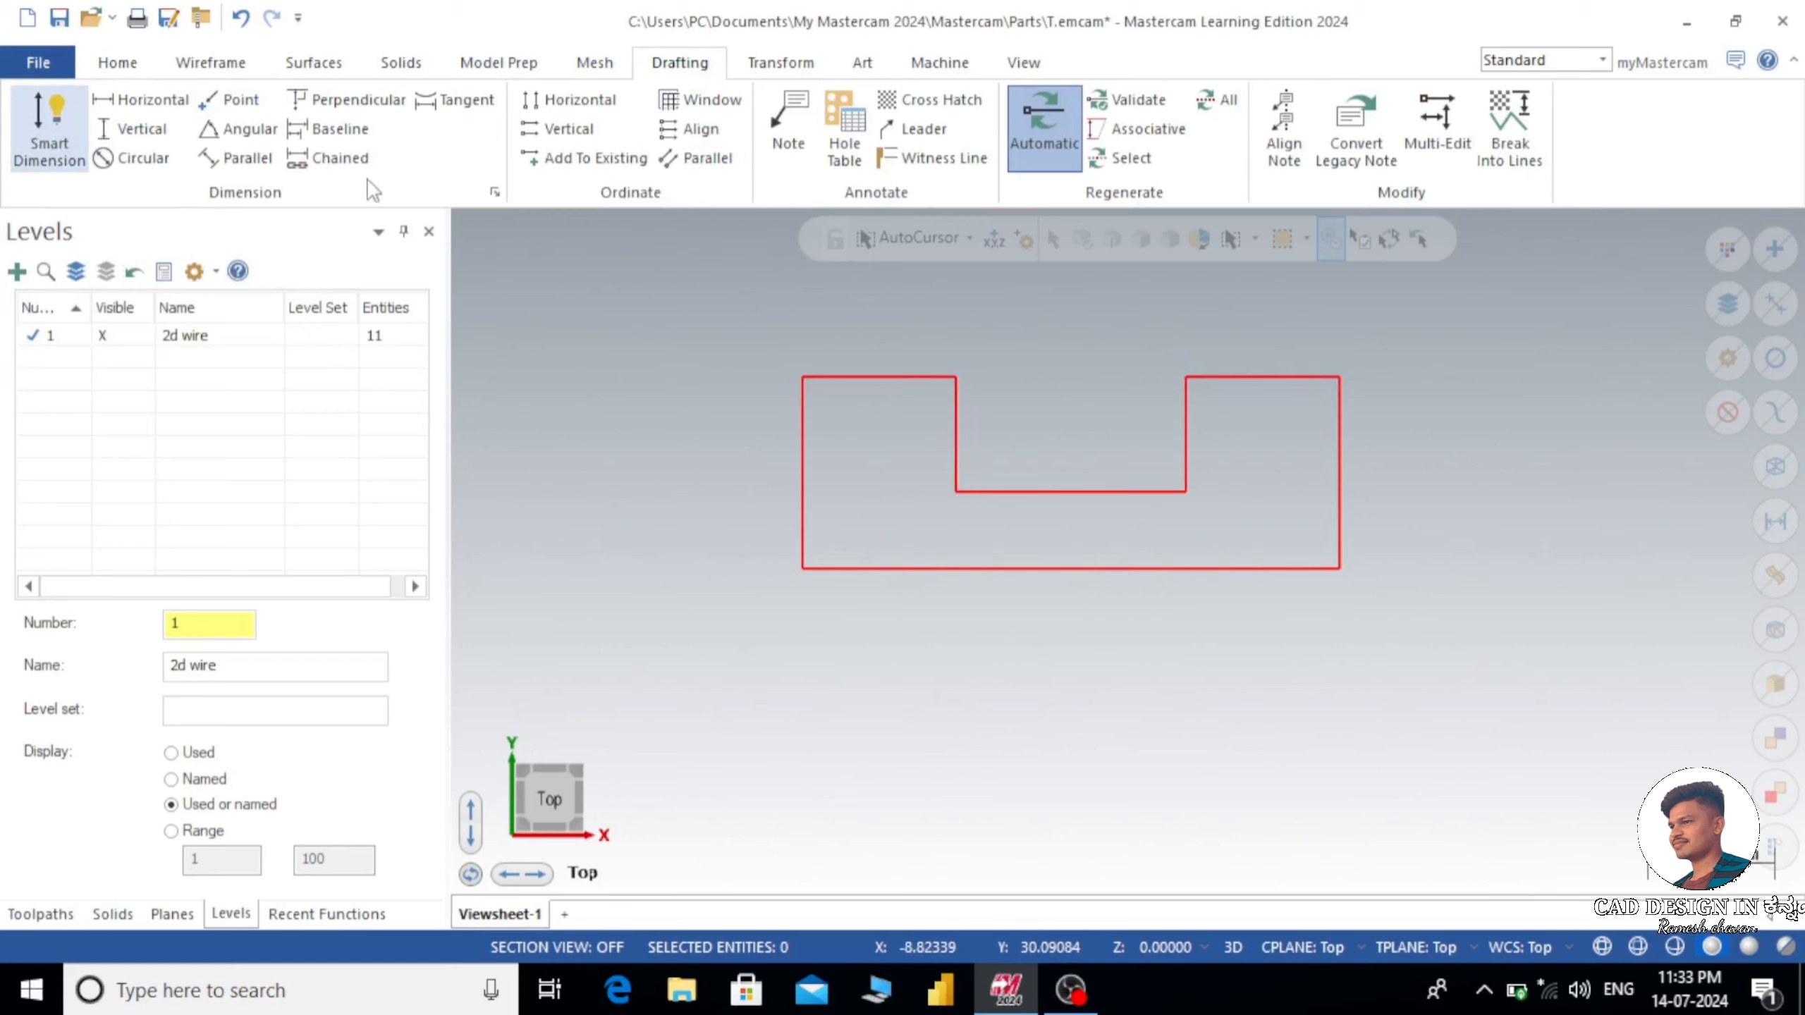
click(32, 149)
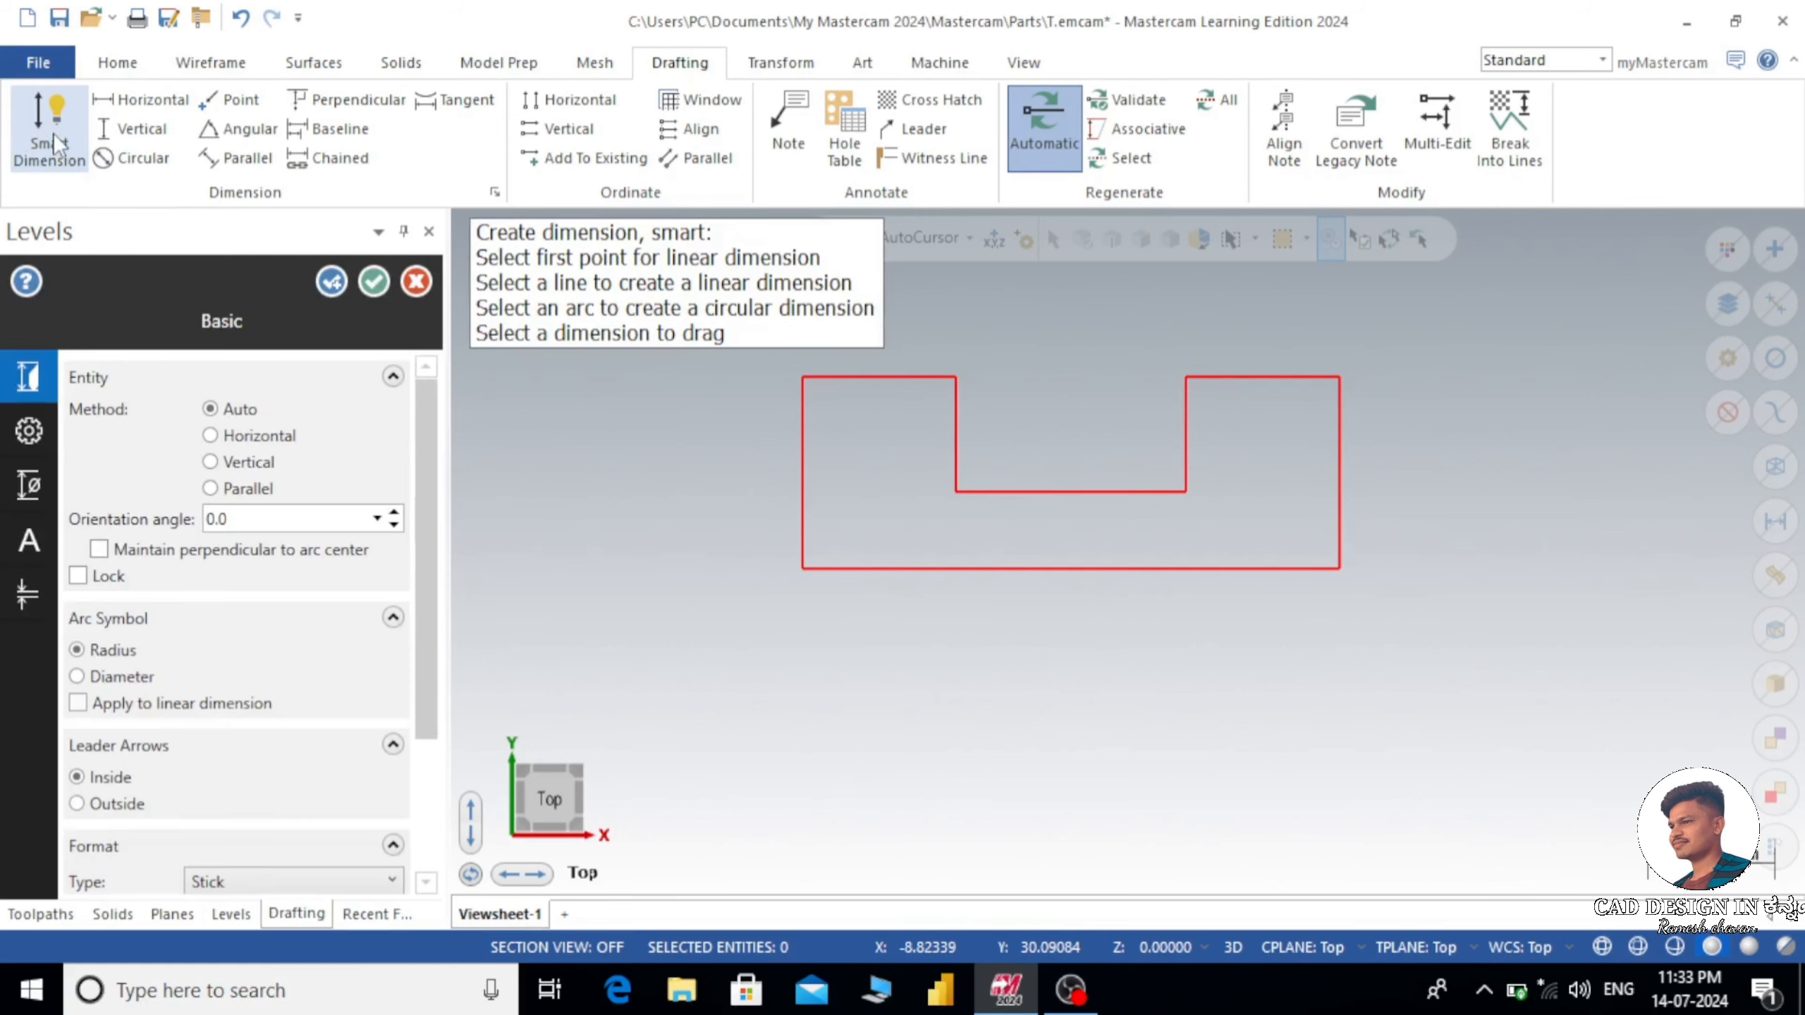
click(926, 587)
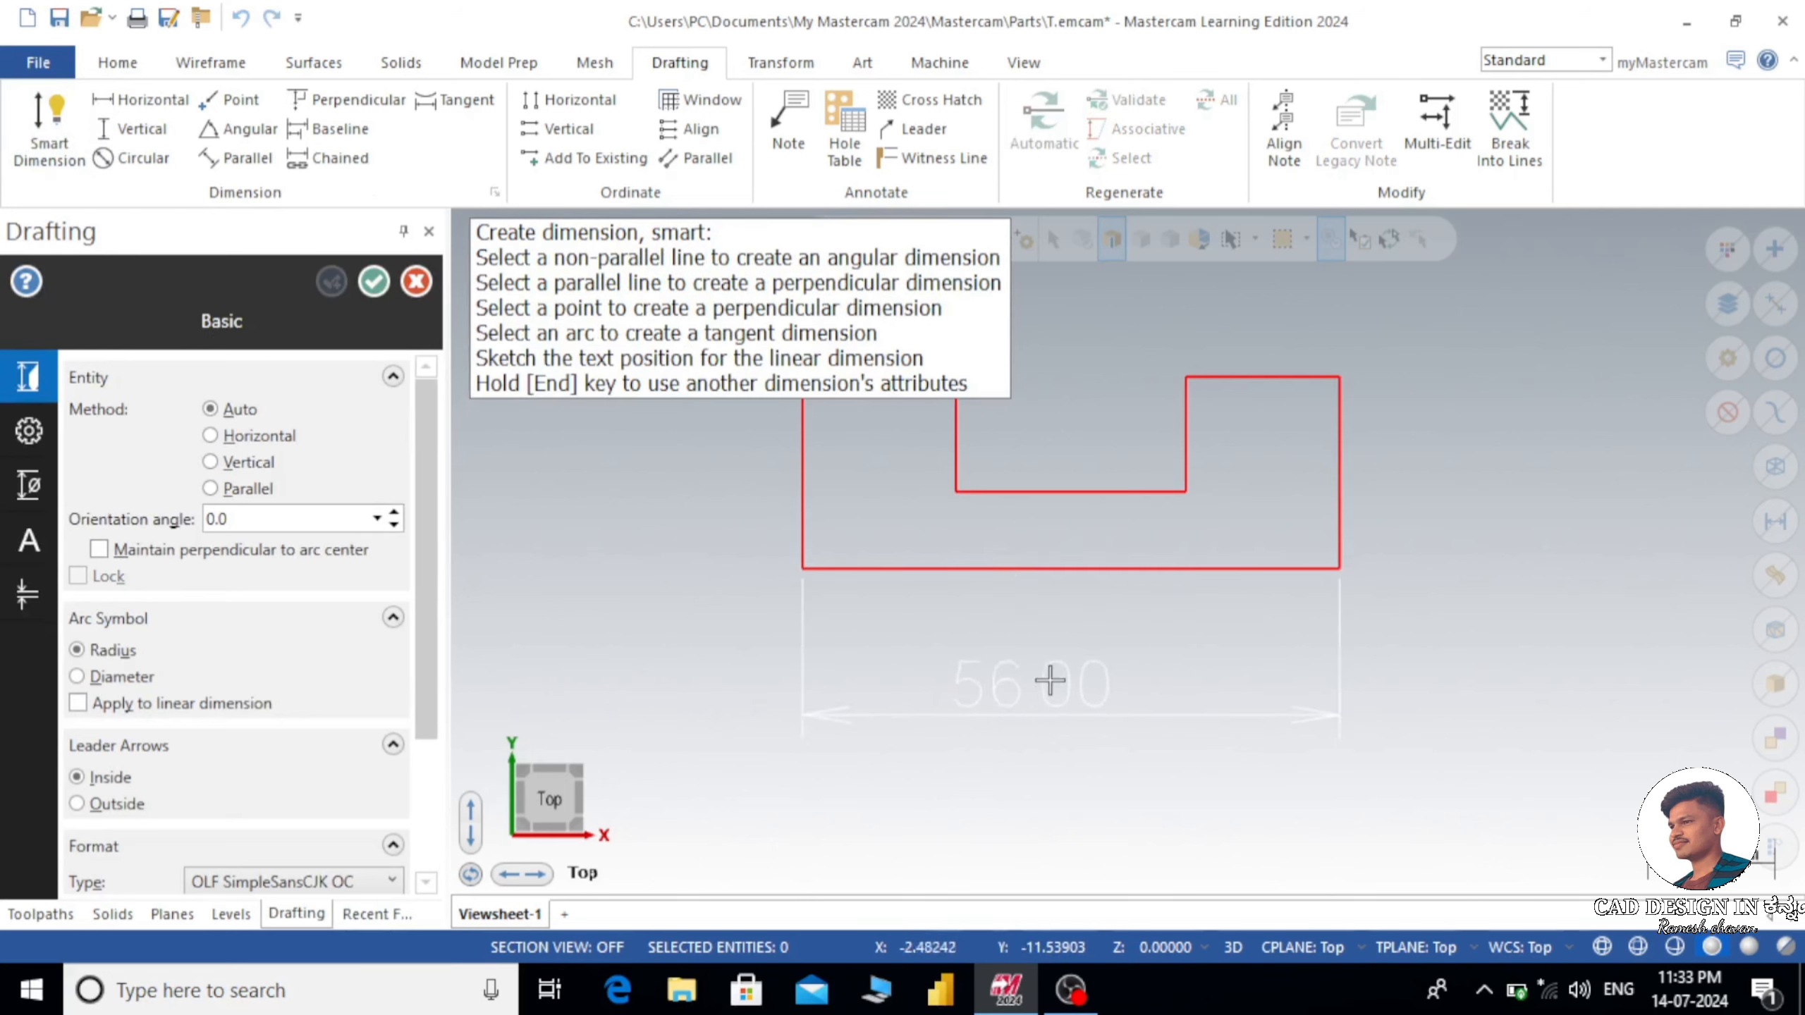
click(1050, 679)
- Set the text height of the base line's dimension to 3.0
drag(435, 610, 411, 822)
click(362, 764)
click(361, 764)
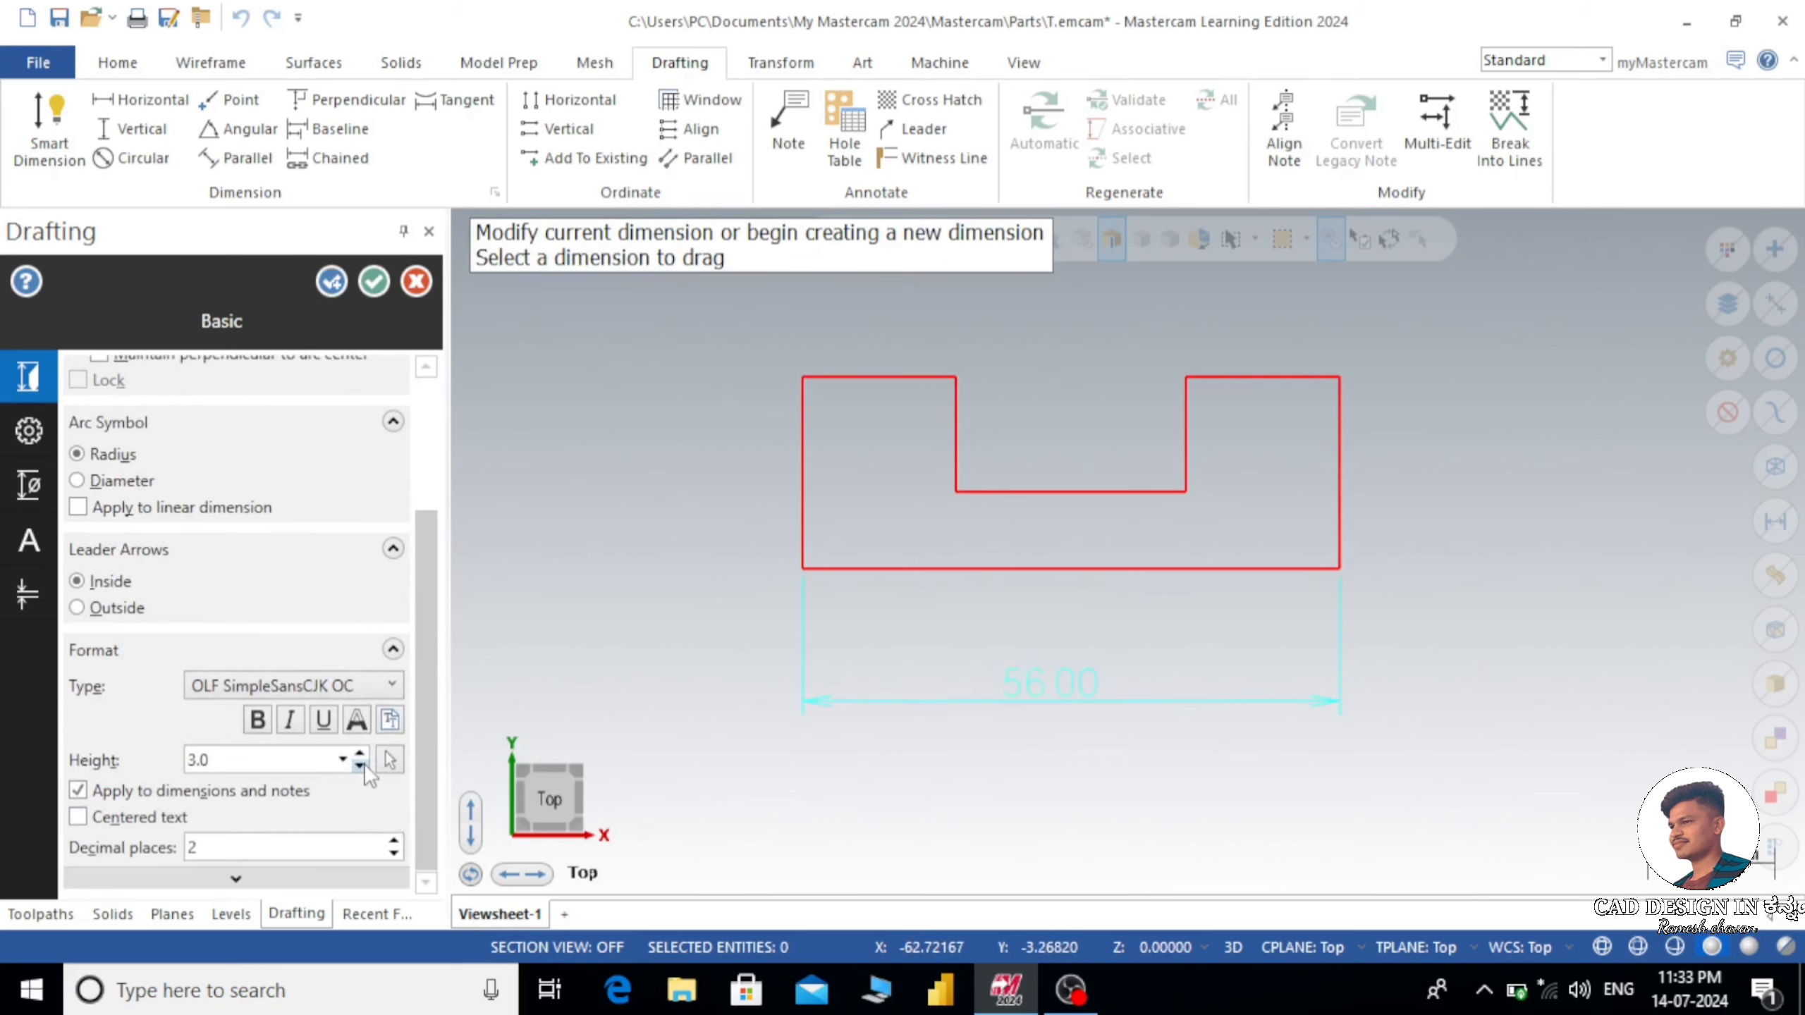
click(361, 764)
click(362, 764)
click(361, 753)
click(360, 753)
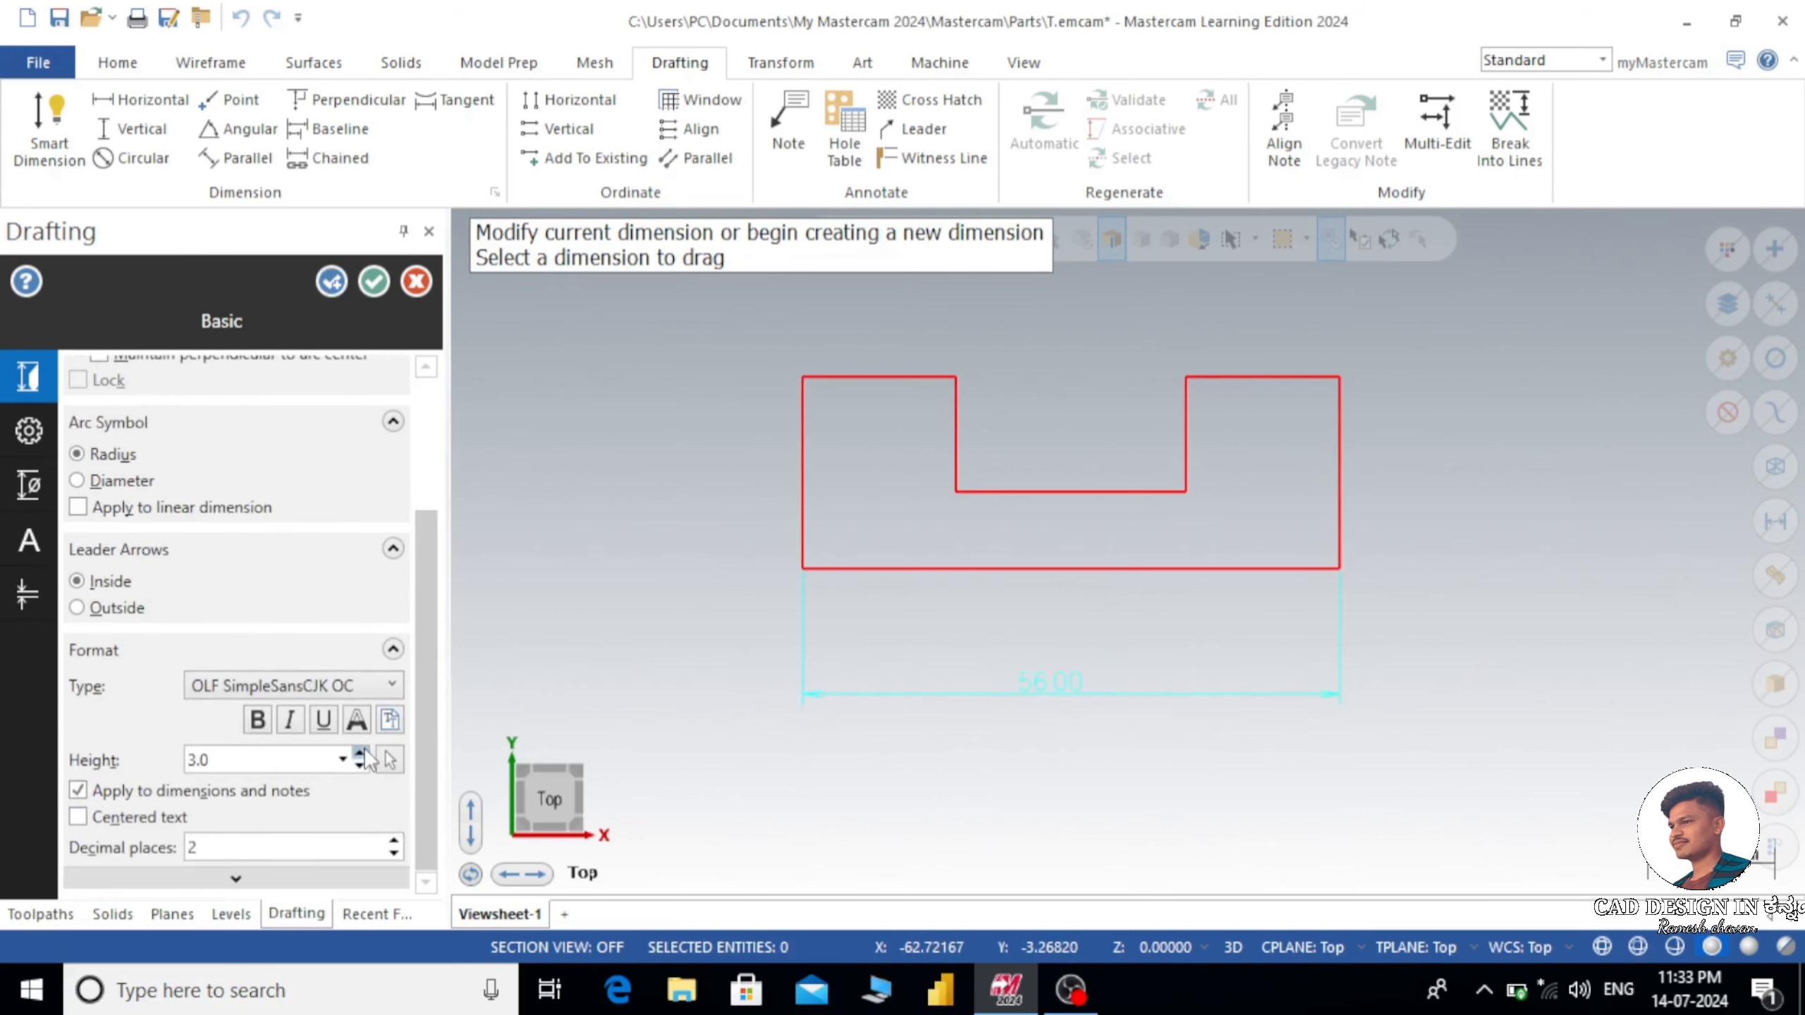
- Move the base line's dimension closer to the profile and accept it with centered text and inside leader arrows
click(1027, 684)
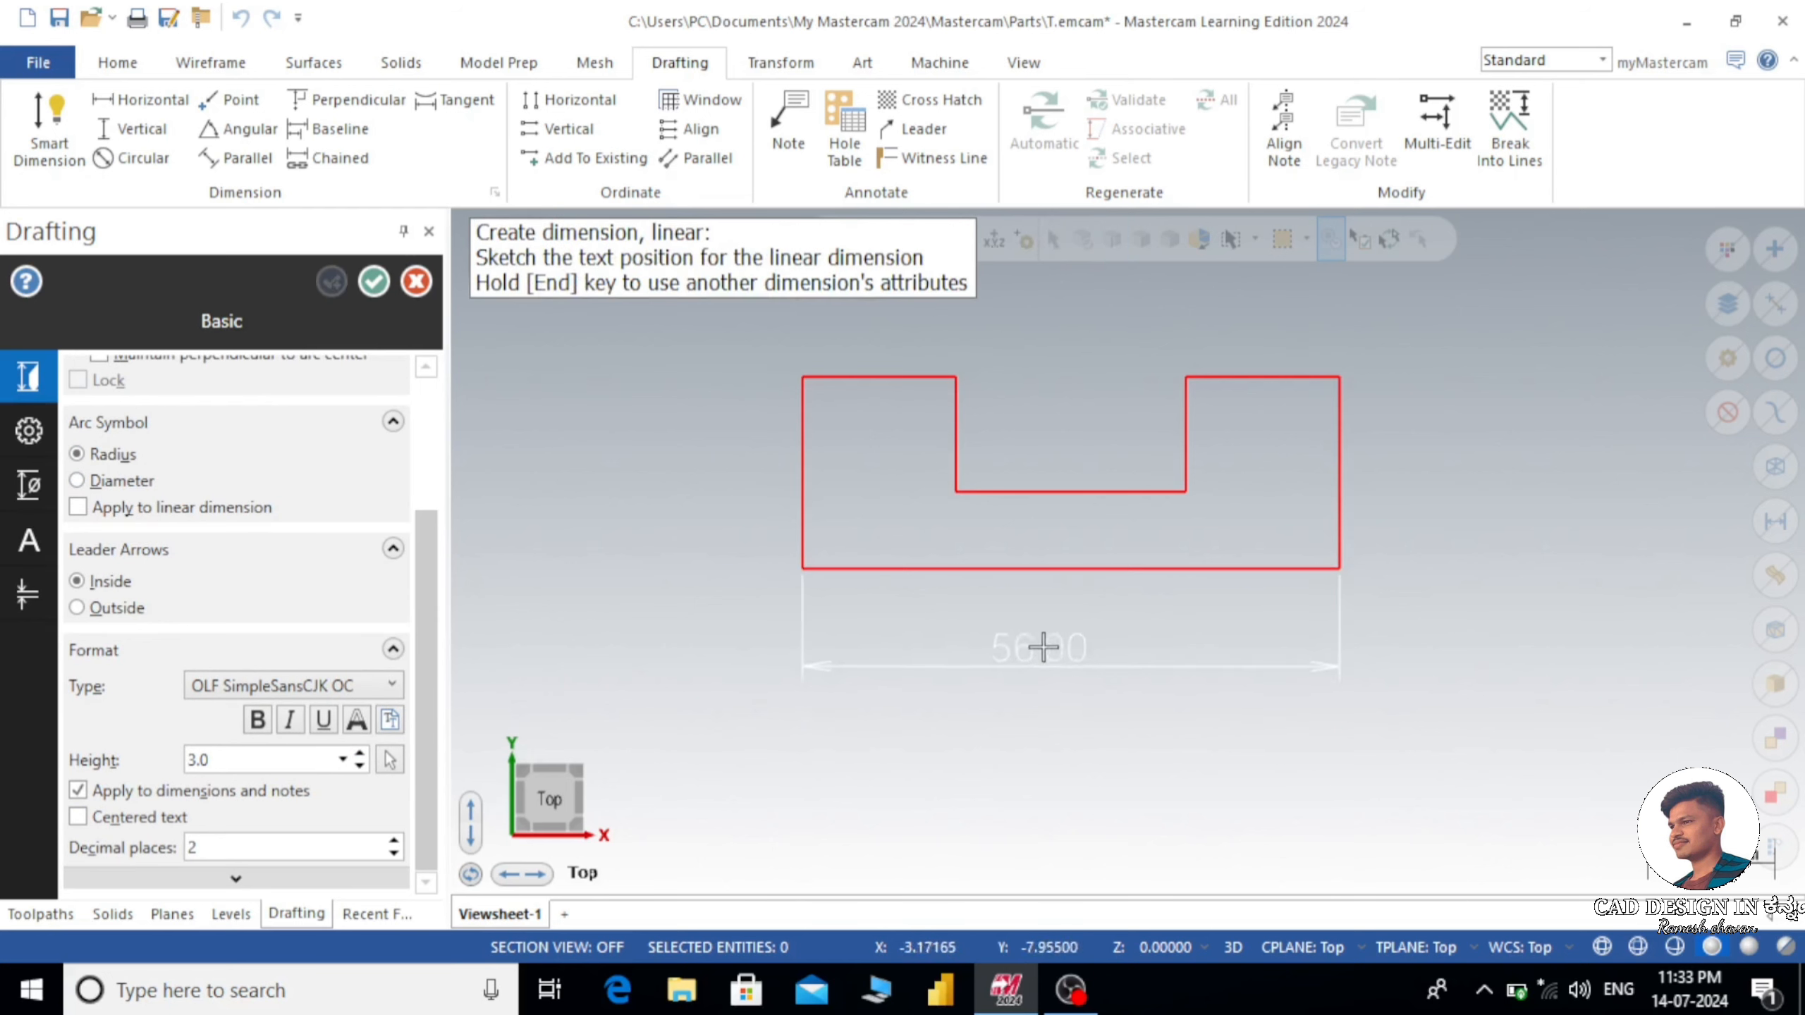
click(1047, 648)
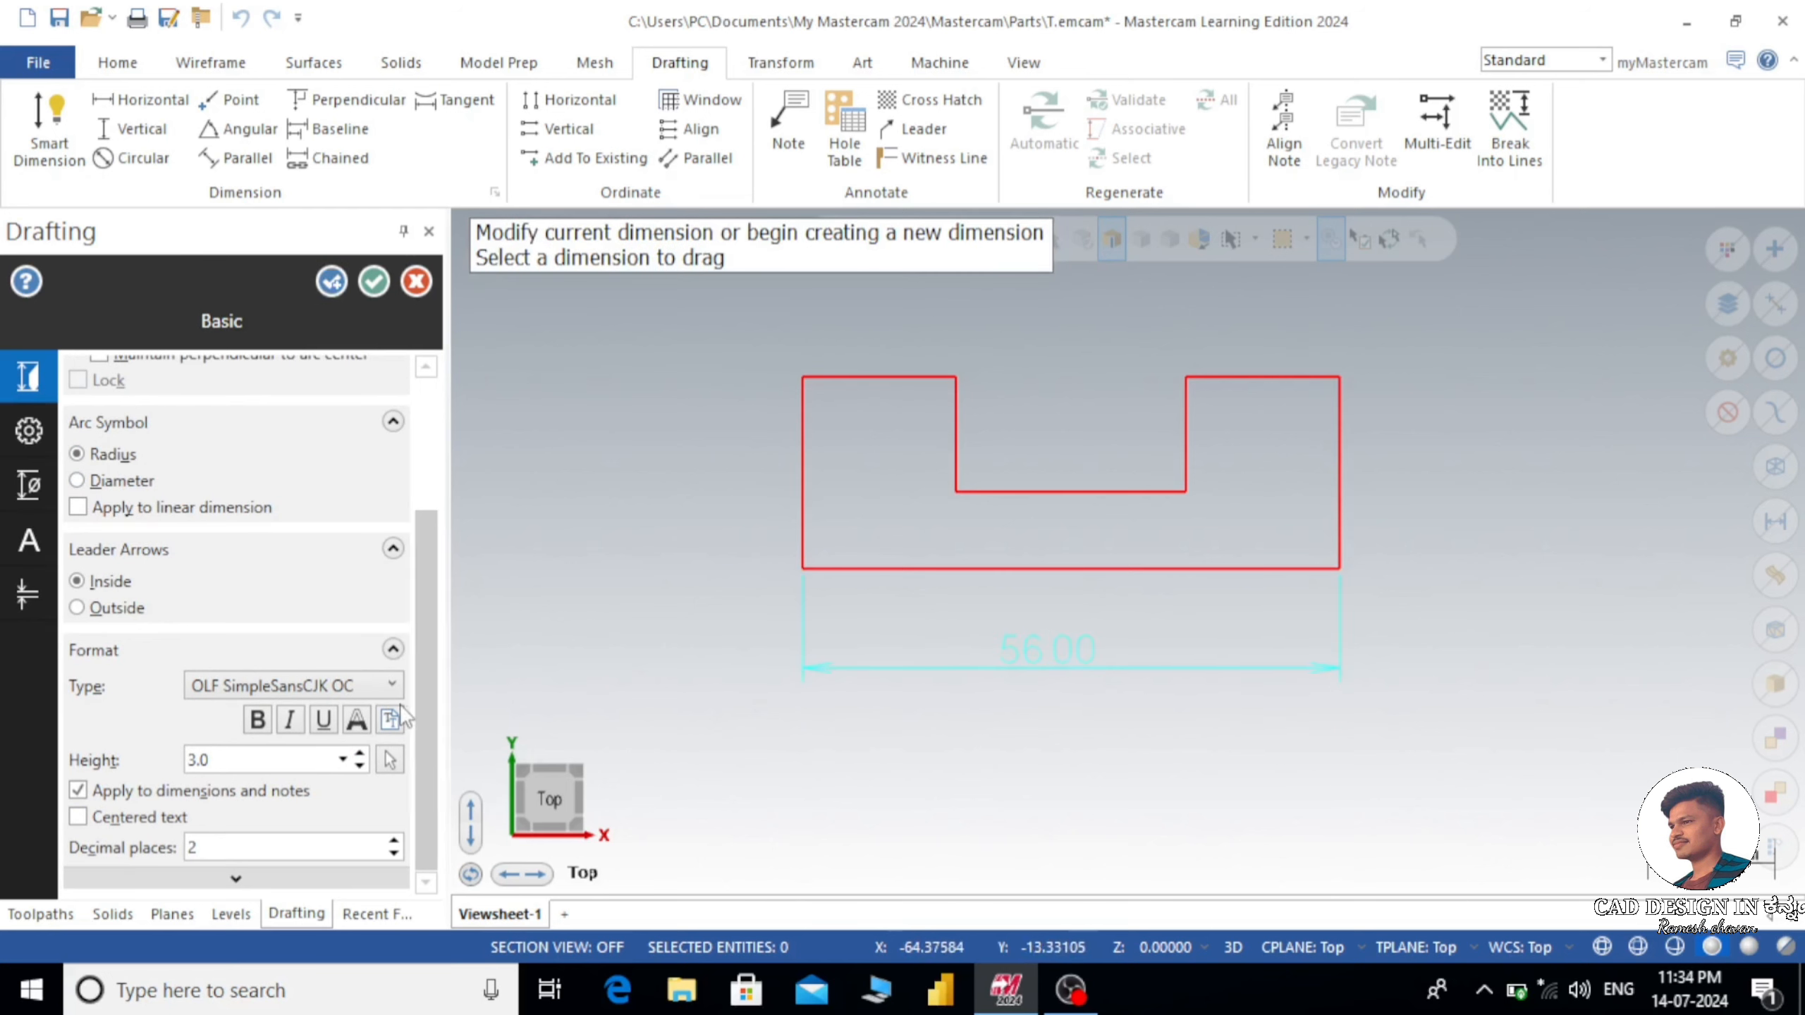
click(79, 818)
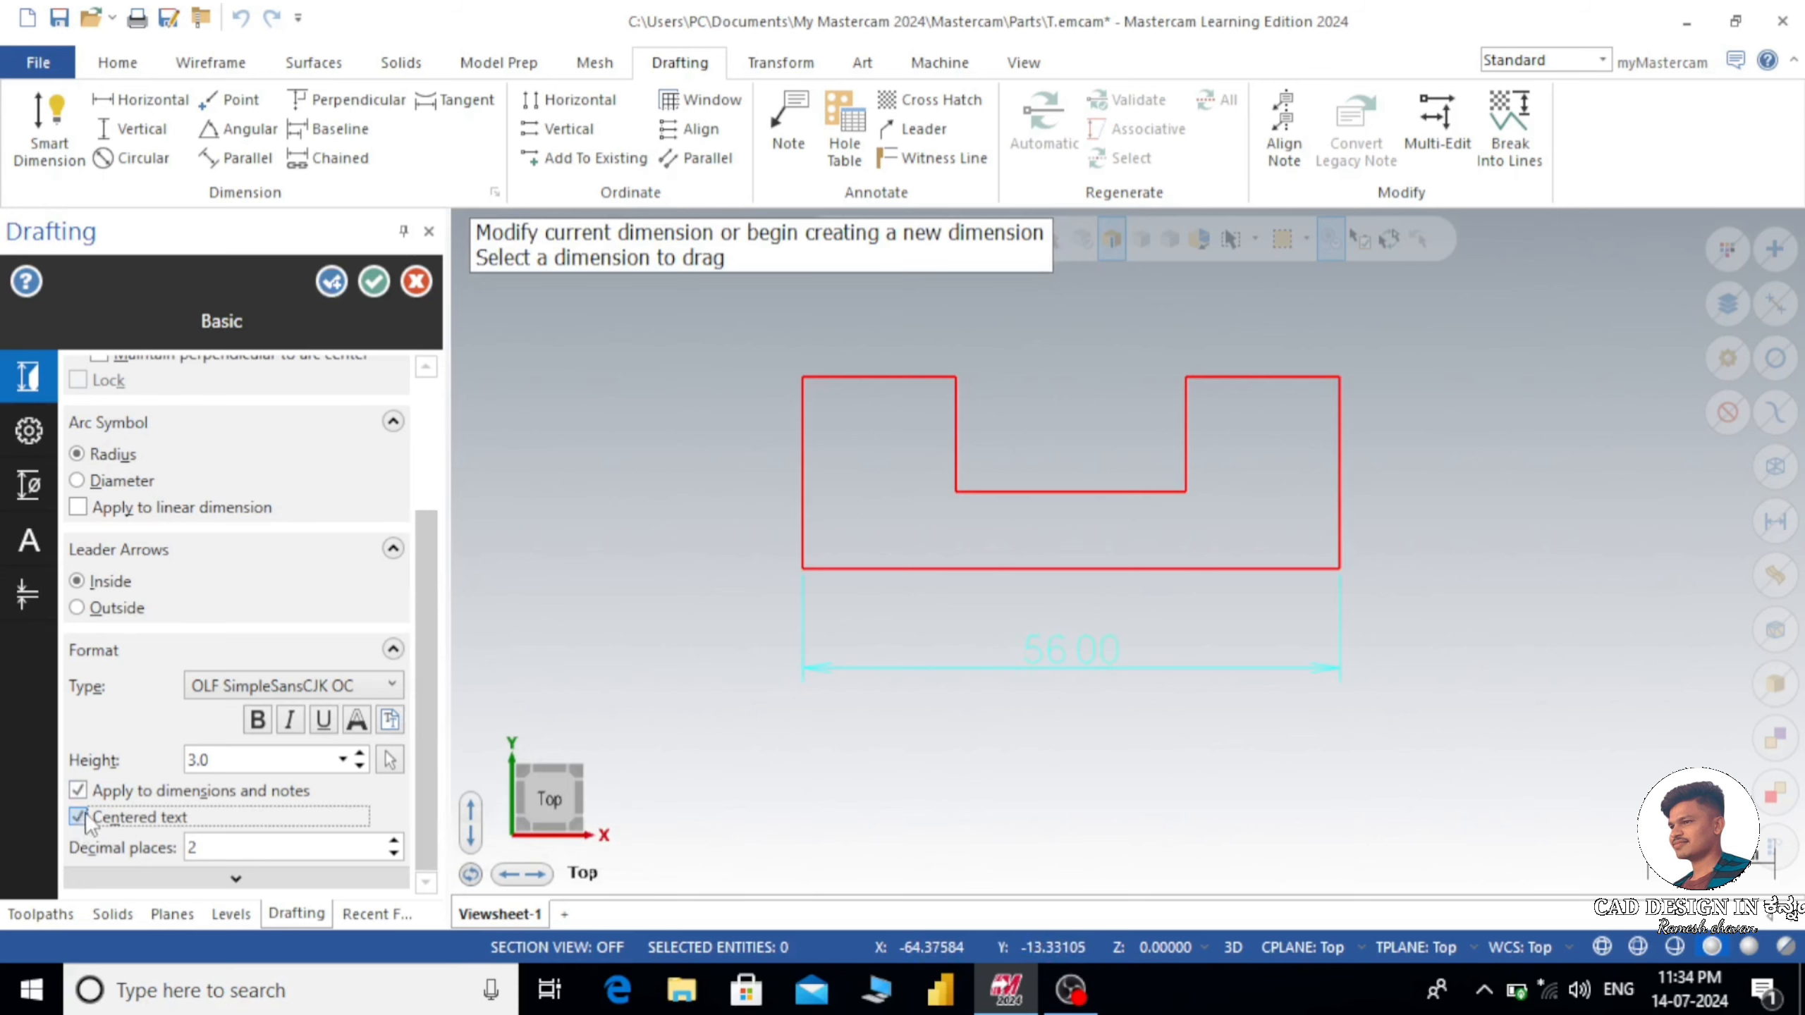
click(80, 609)
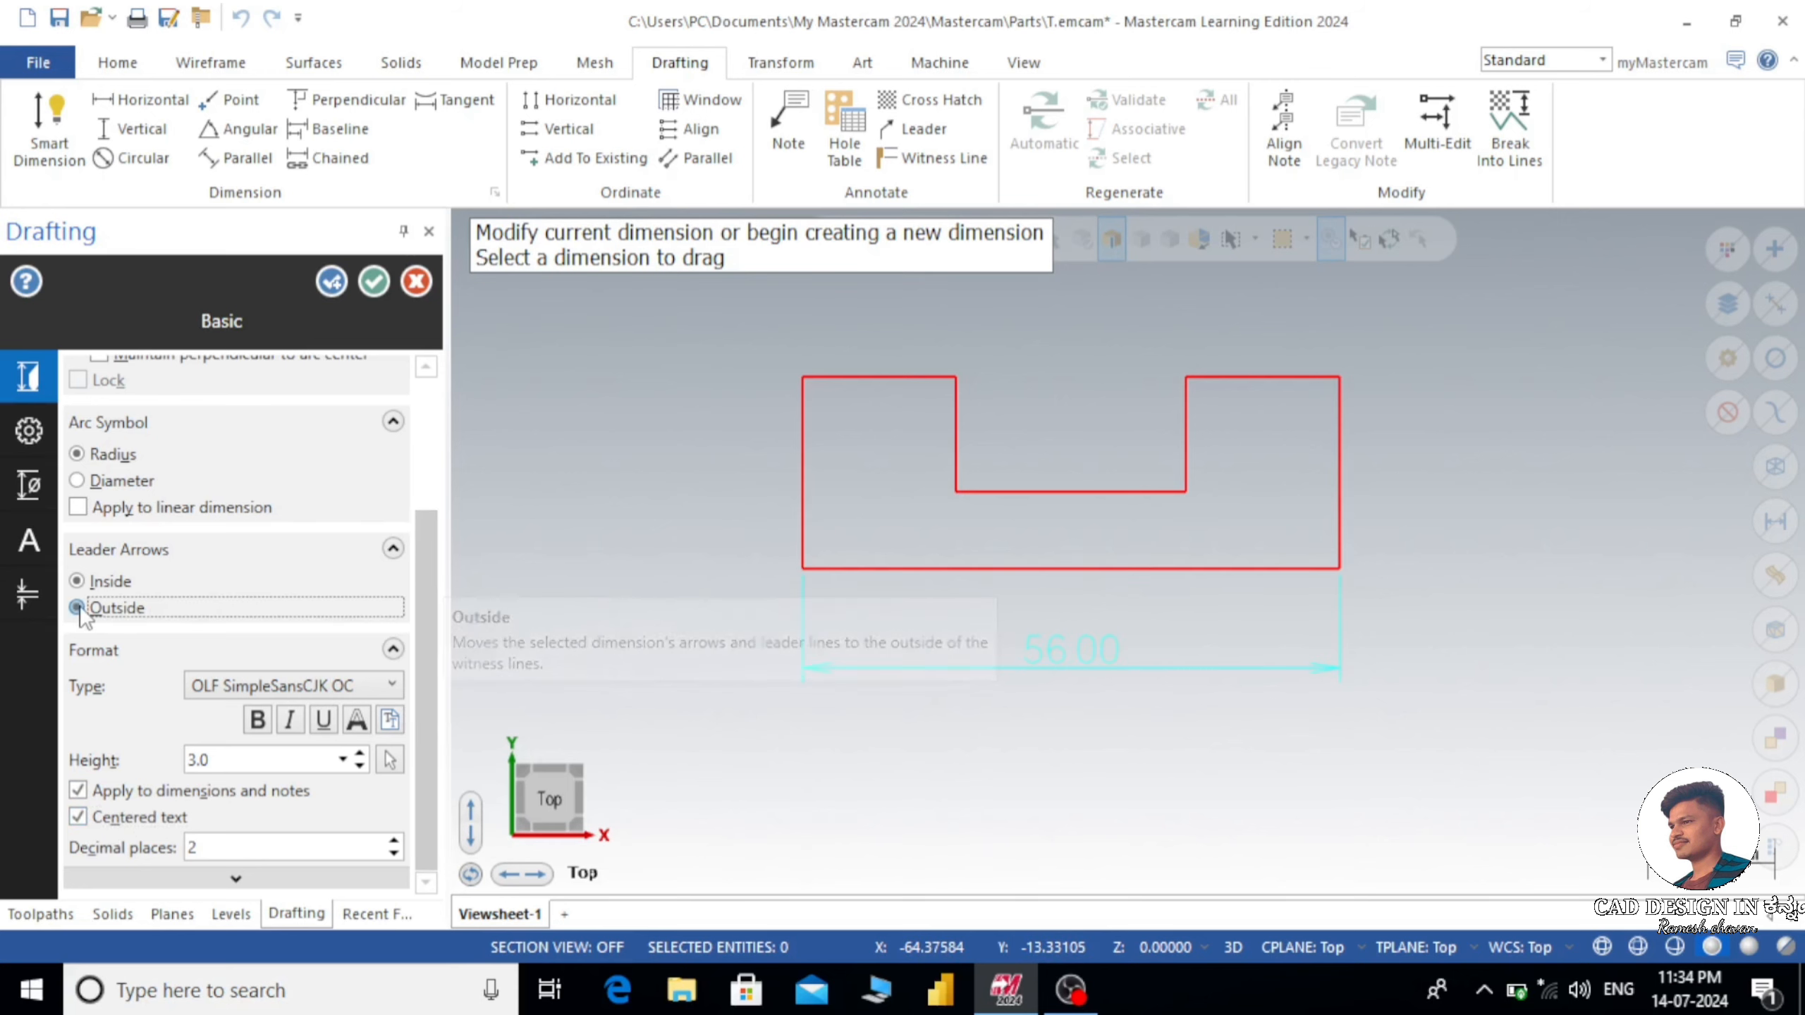
click(78, 581)
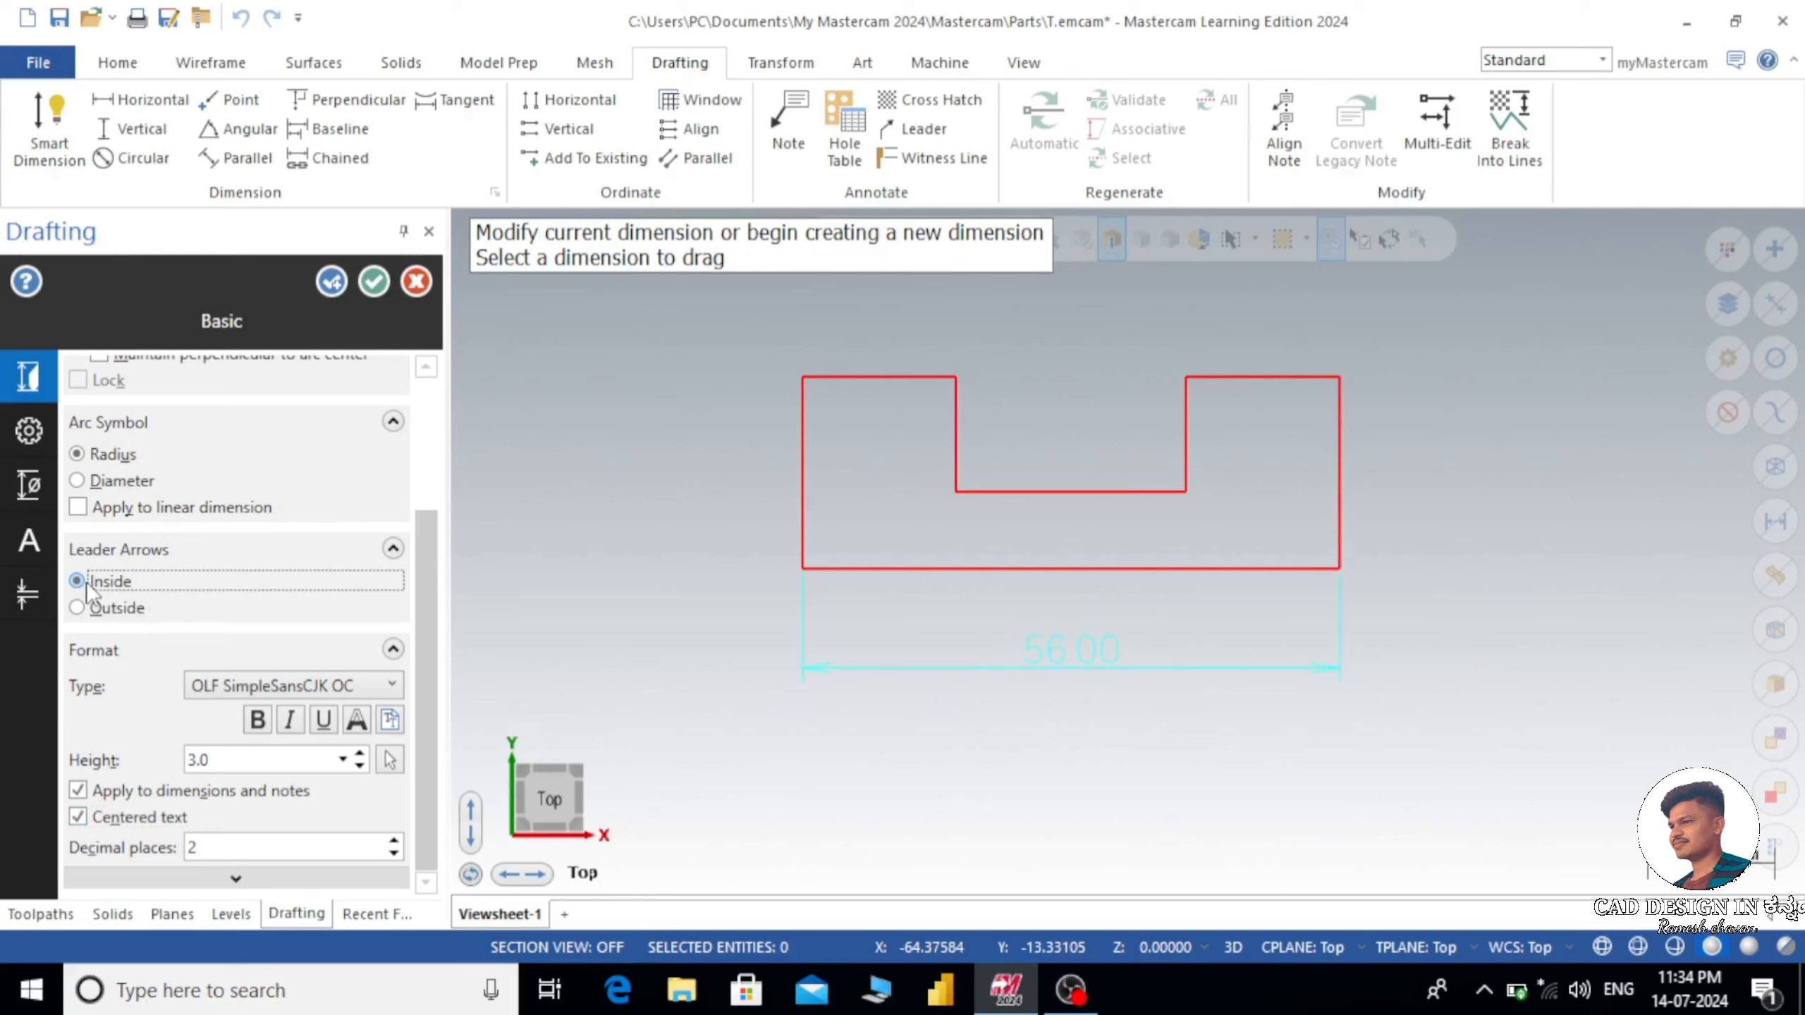
click(344, 279)
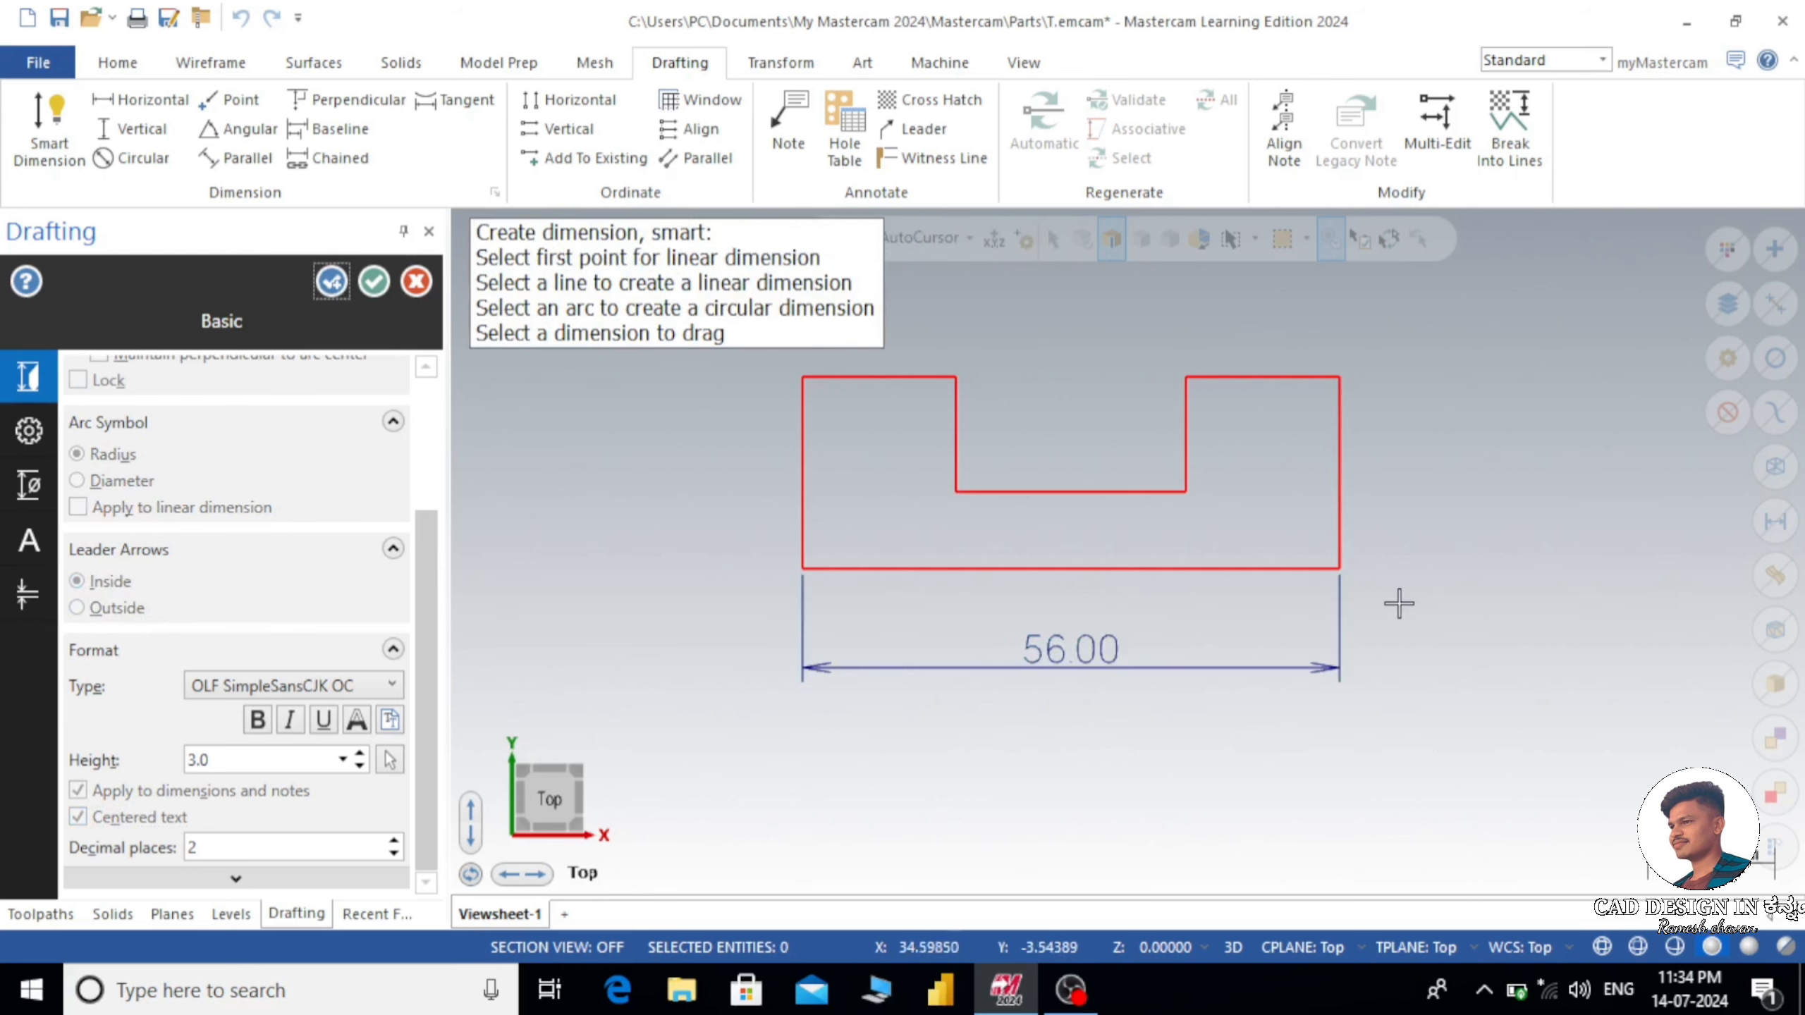
- Dimension the profile's right vertical edge beside it and the upper right horizontal line above it
click(1358, 477)
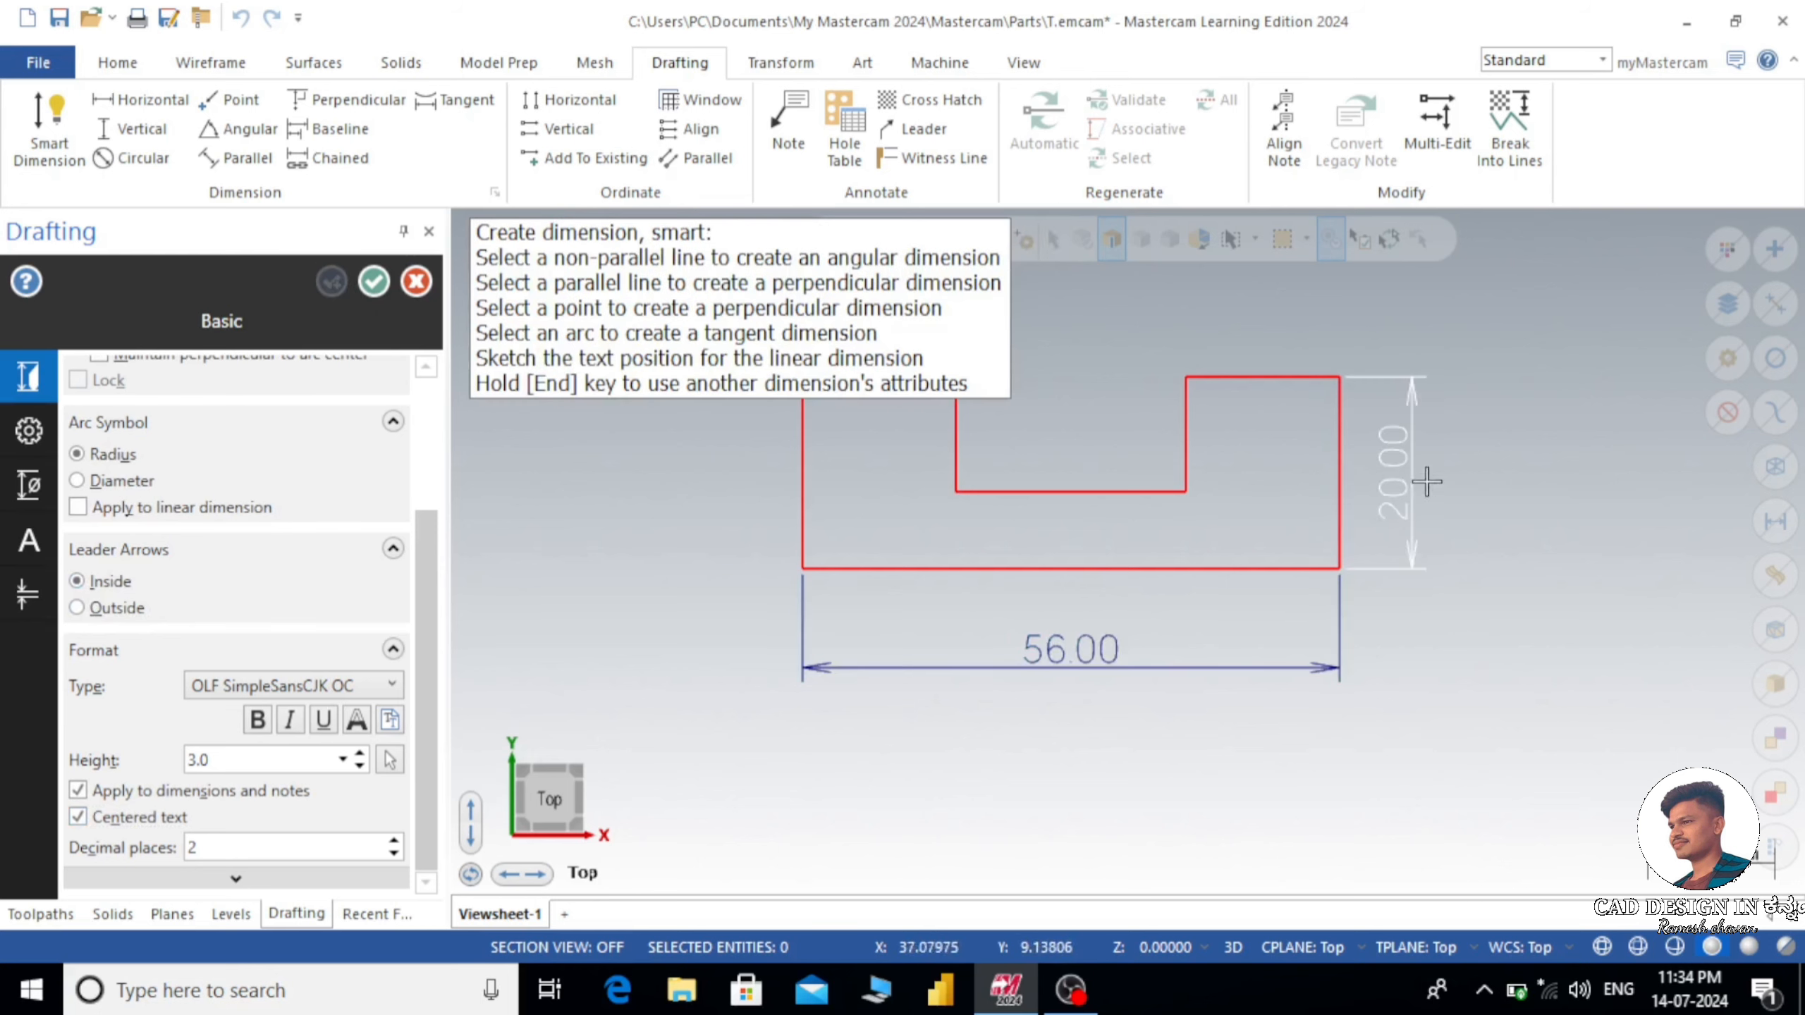
click(1430, 474)
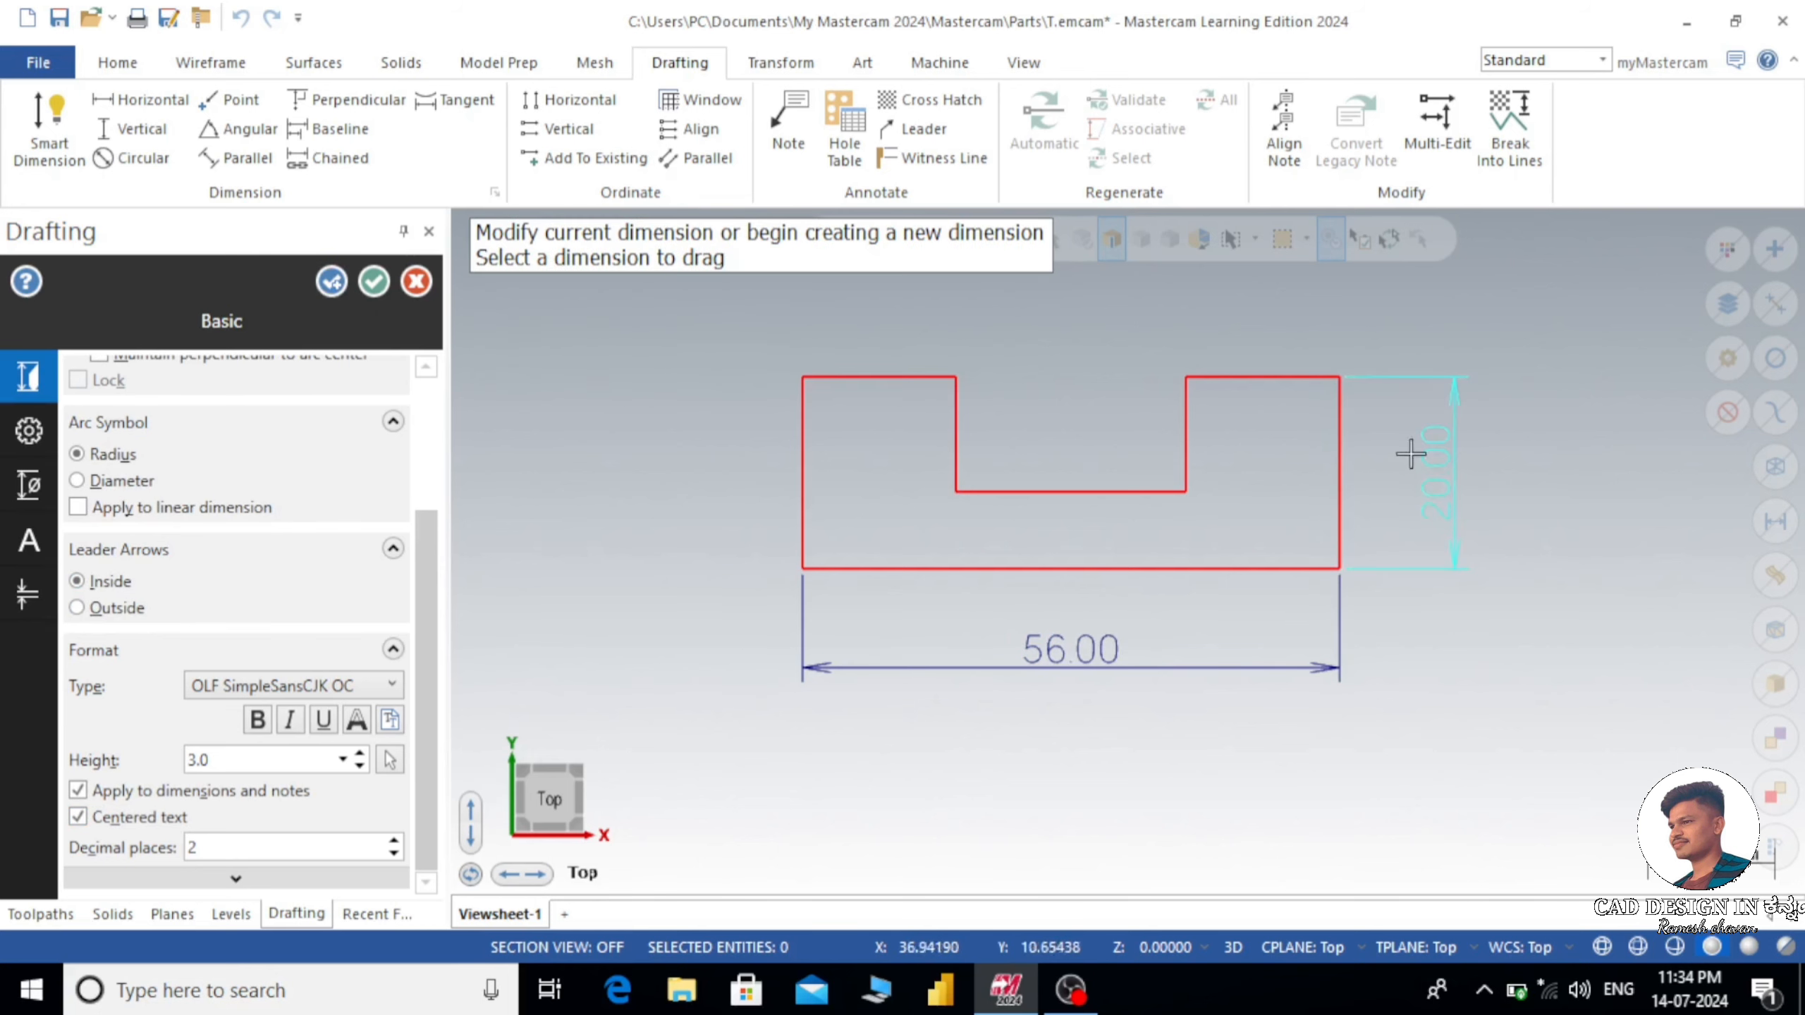
click(1301, 361)
click(1293, 310)
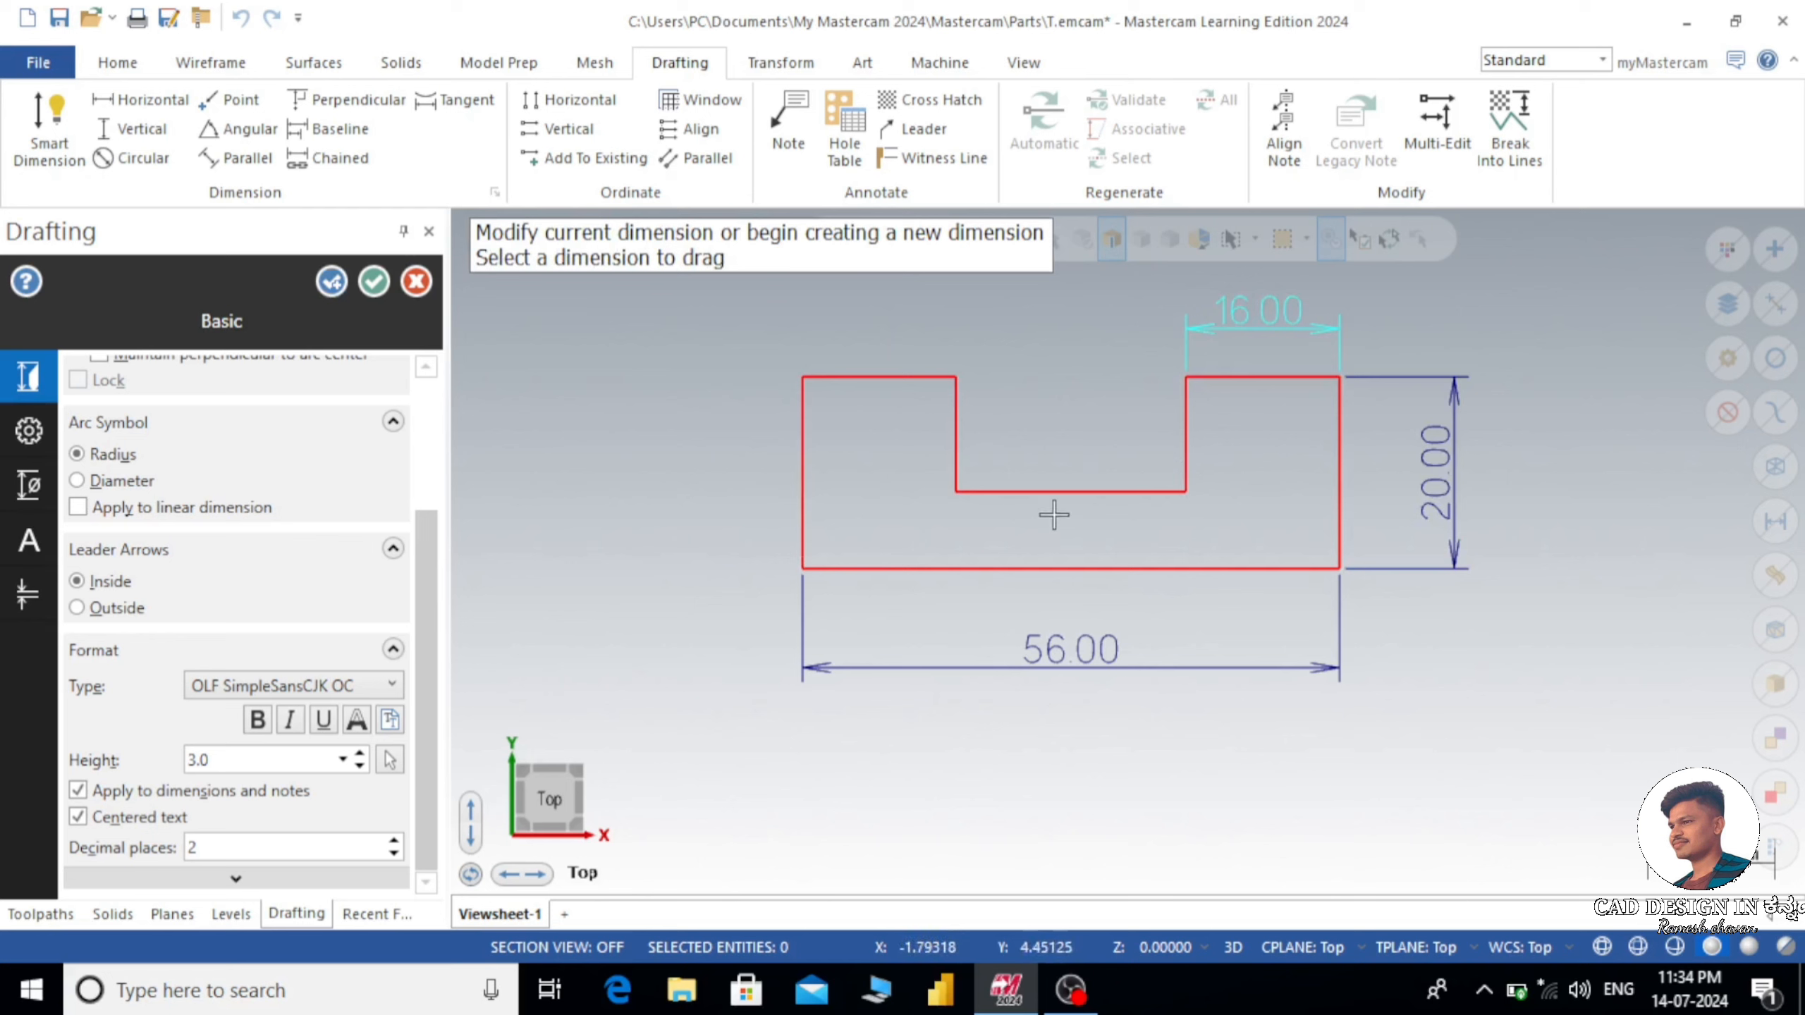
- Dimension the vertical distance between the slot's lower left corner and the profile's lower left corner, placed left of the profile
click(958, 493)
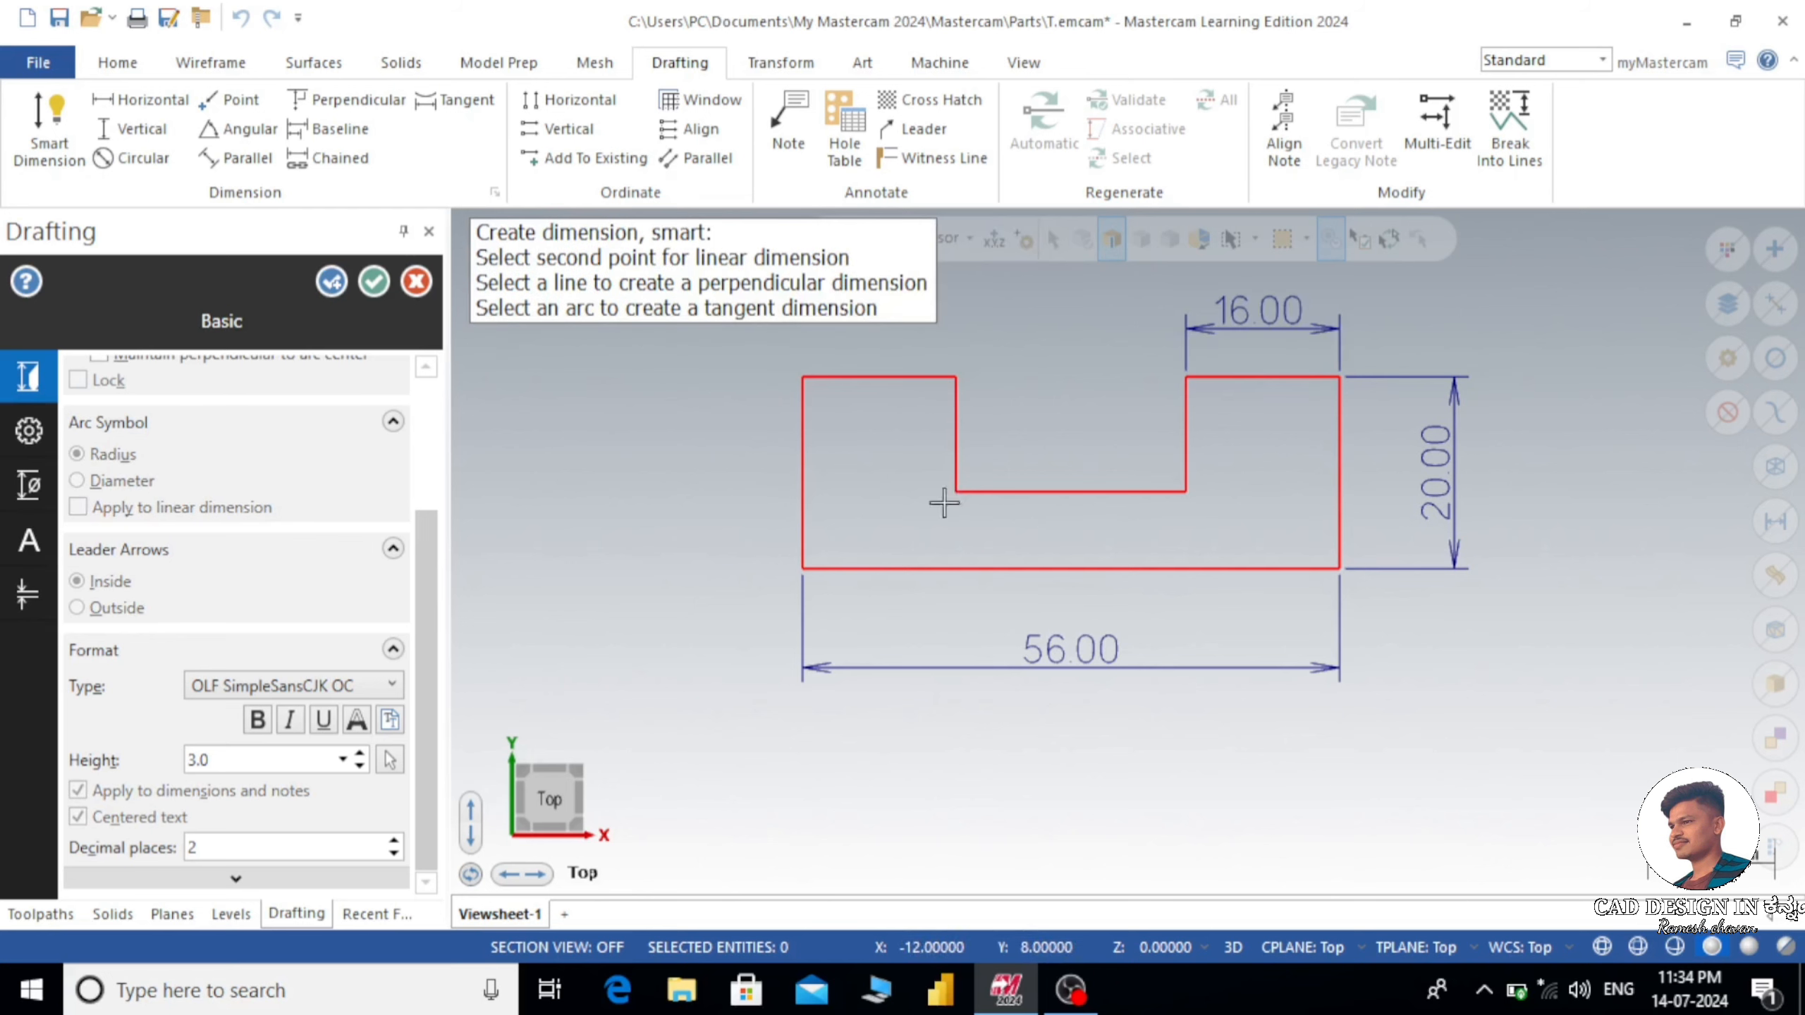
click(803, 568)
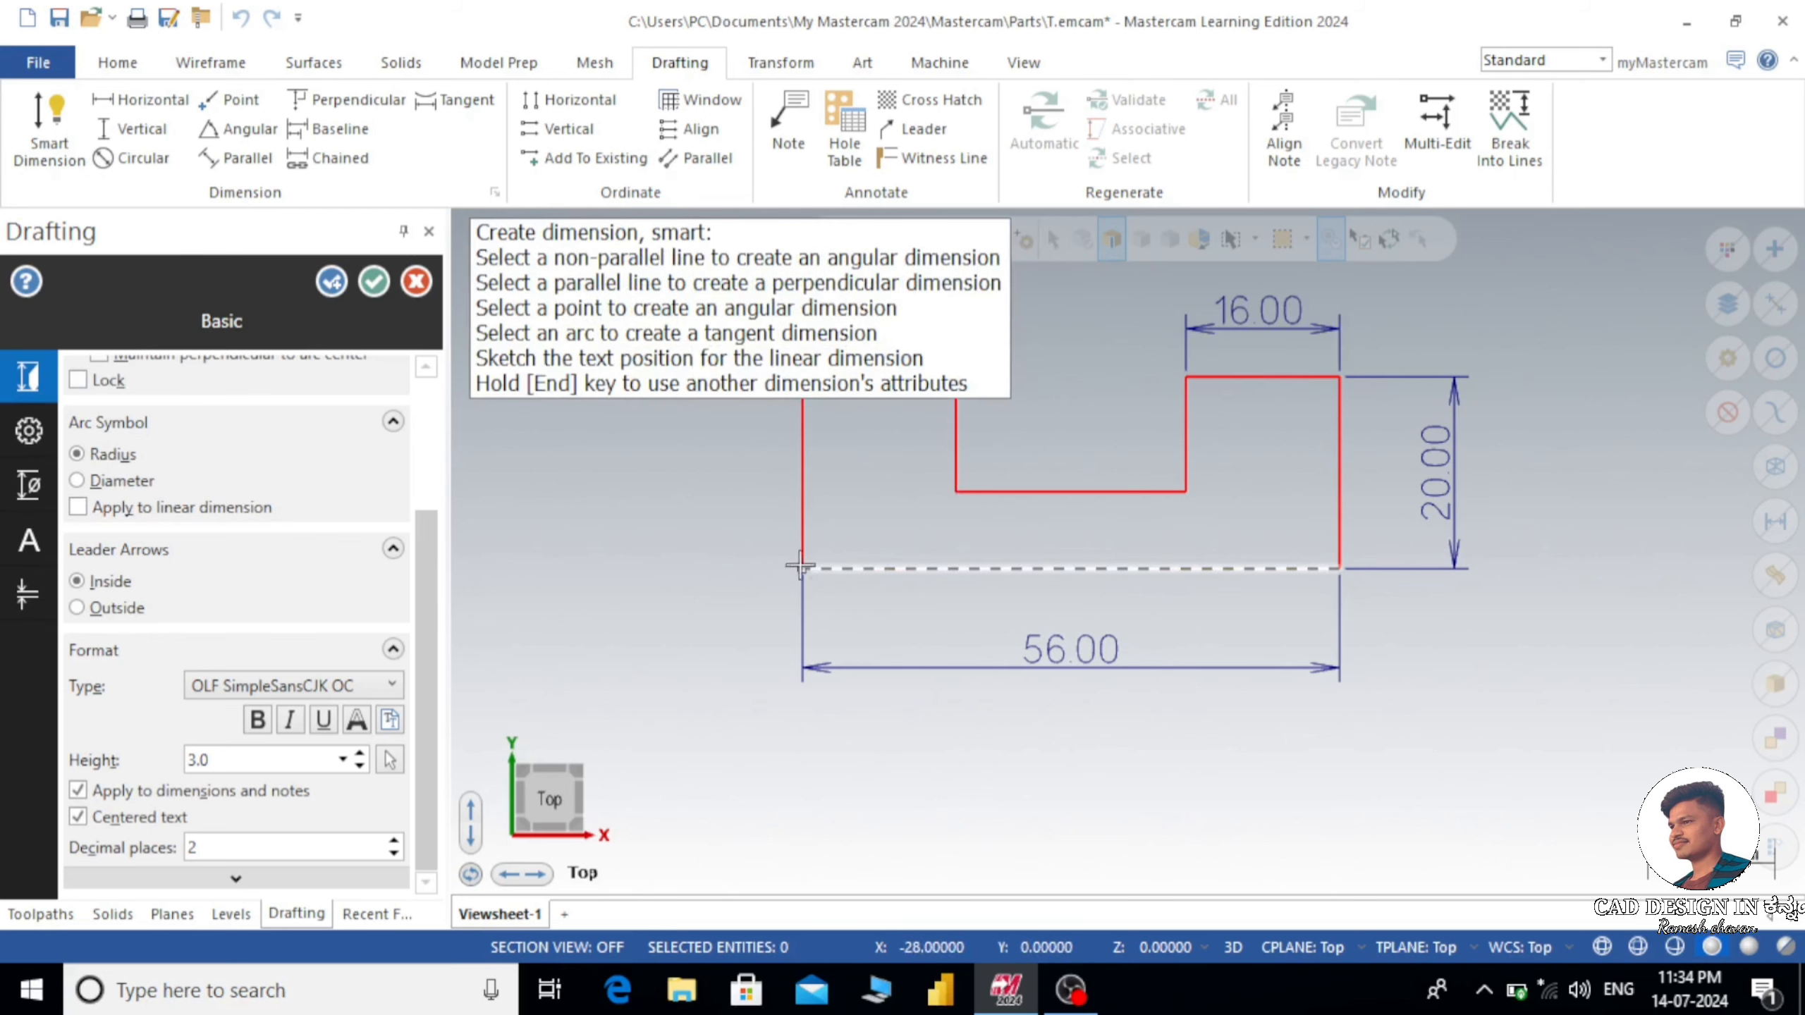
click(726, 538)
click(332, 281)
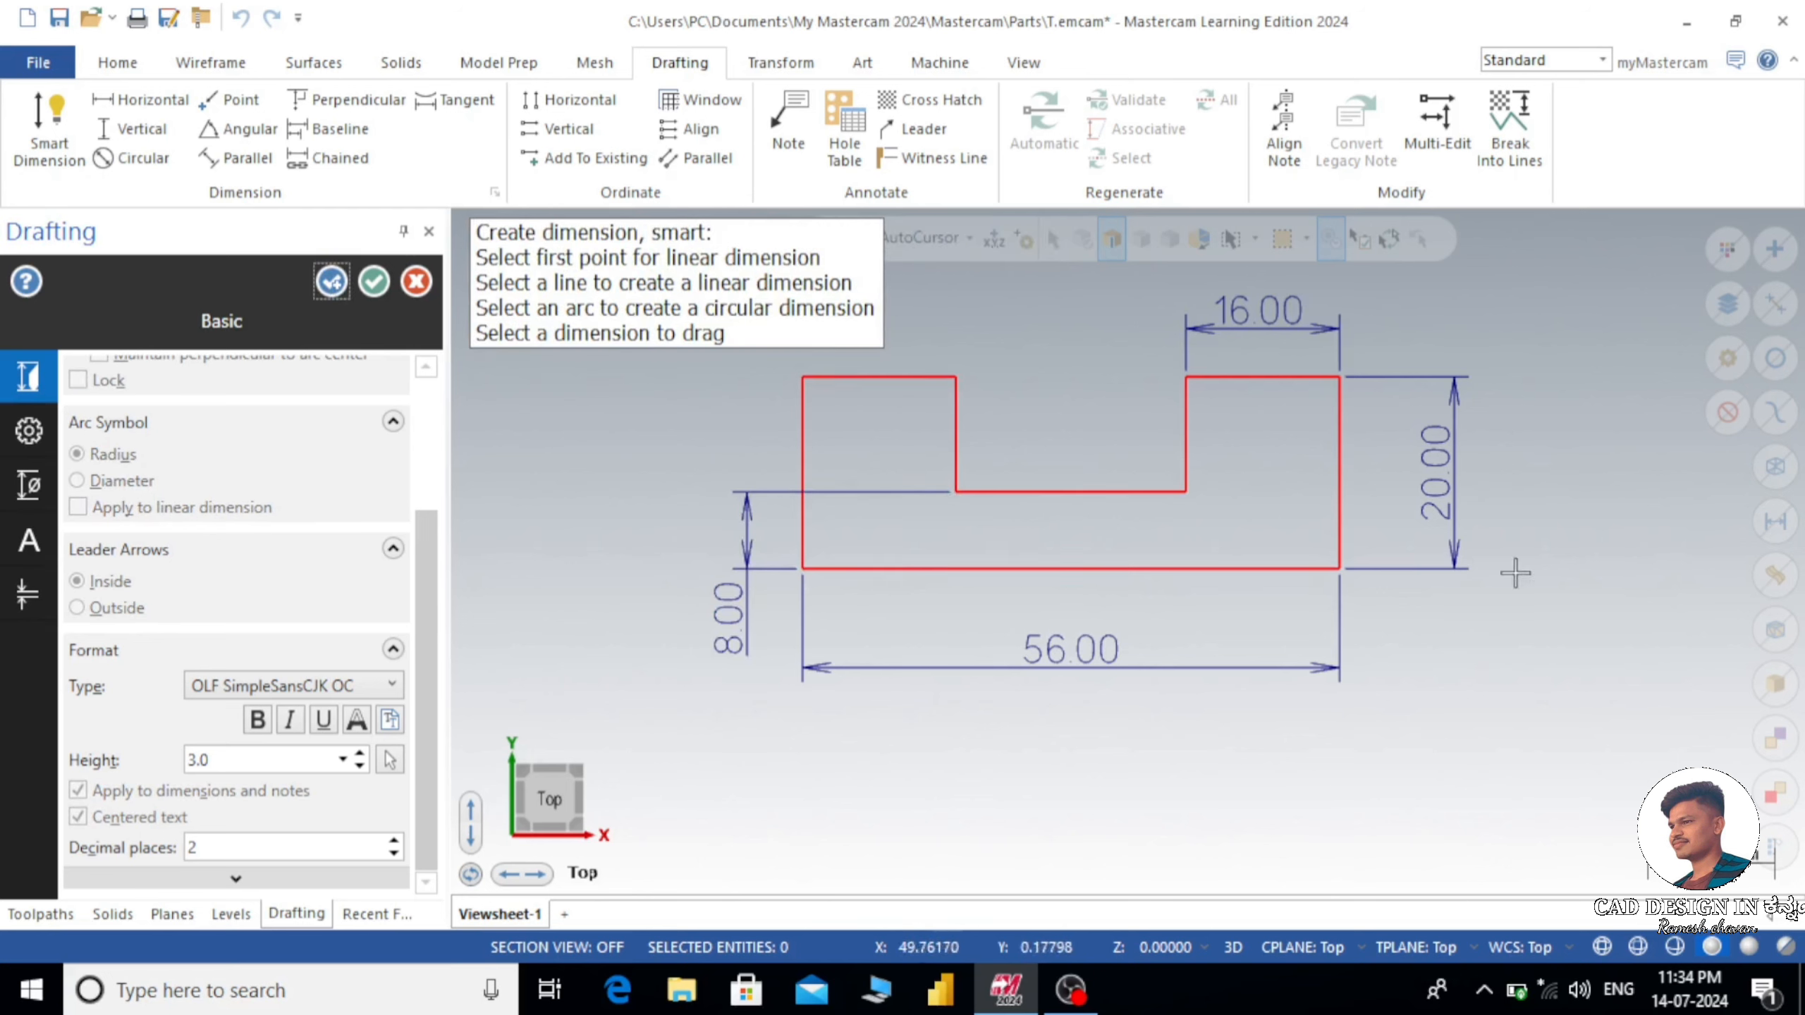
scroll(1379, 647, down, 1)
scroll(1464, 363, up, 1)
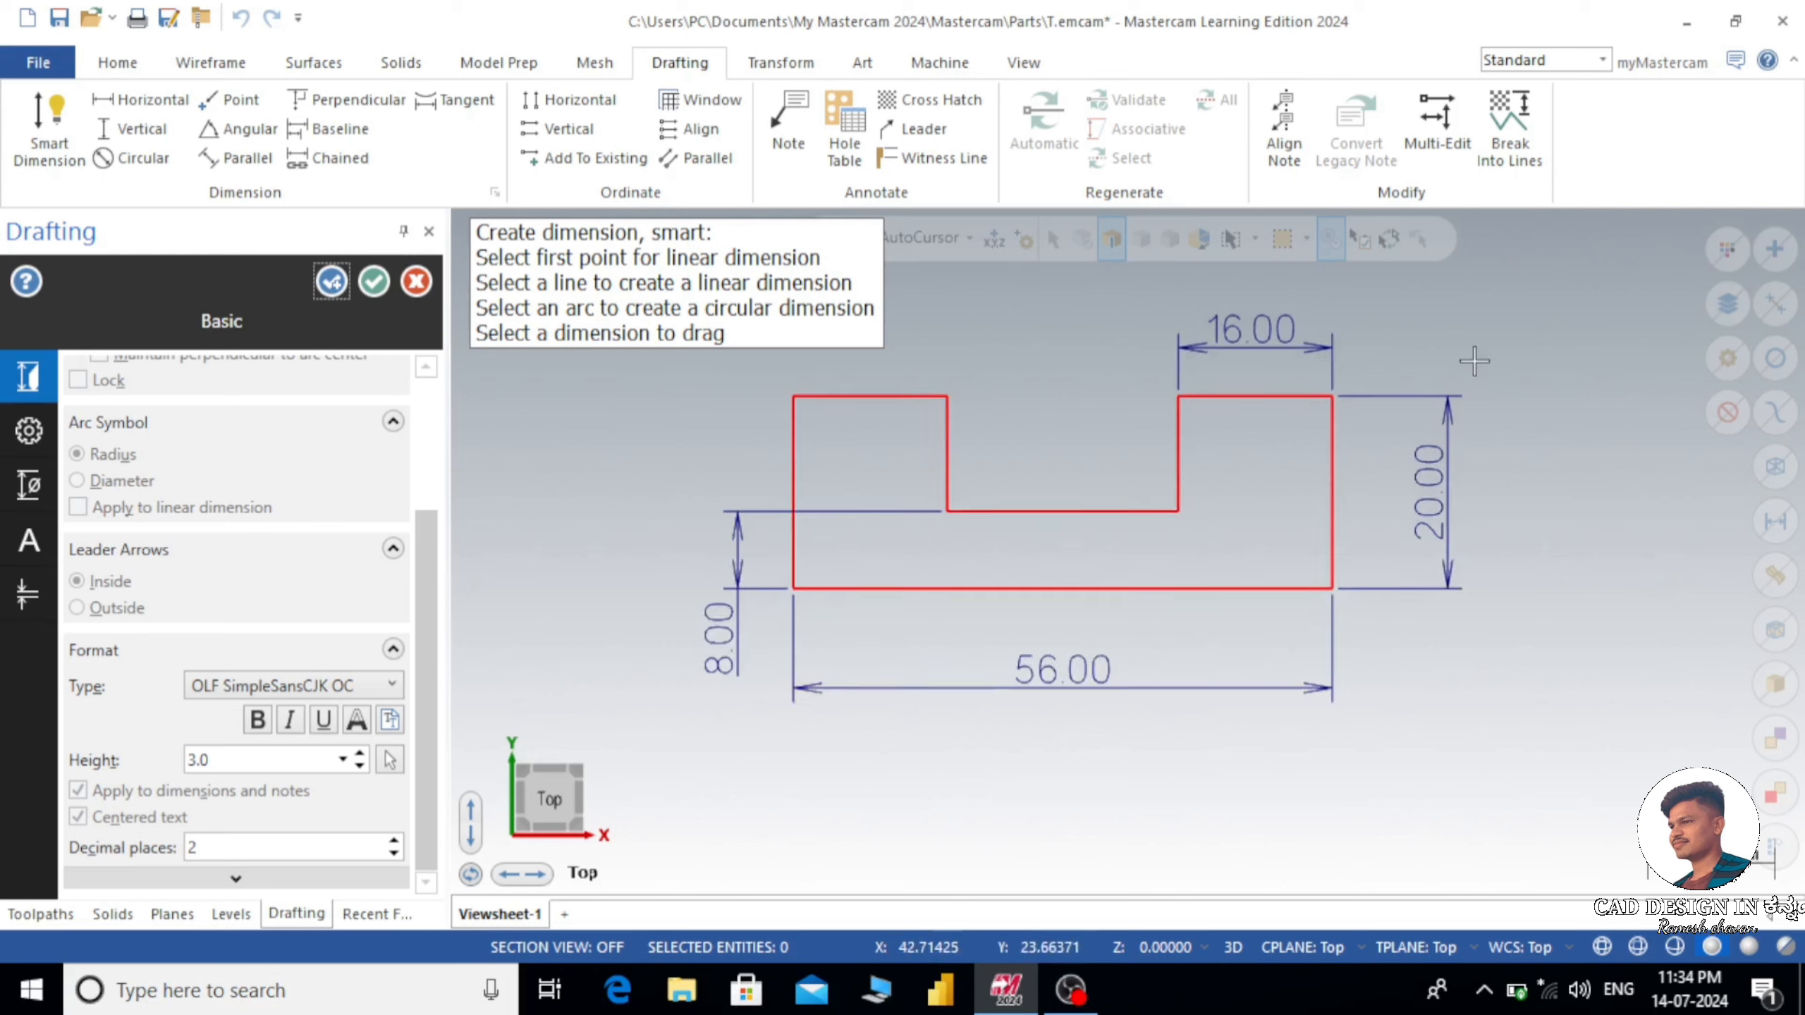
- Accept the placed dimensions and finish smart dimensioning of the slotted profile
click(373, 283)
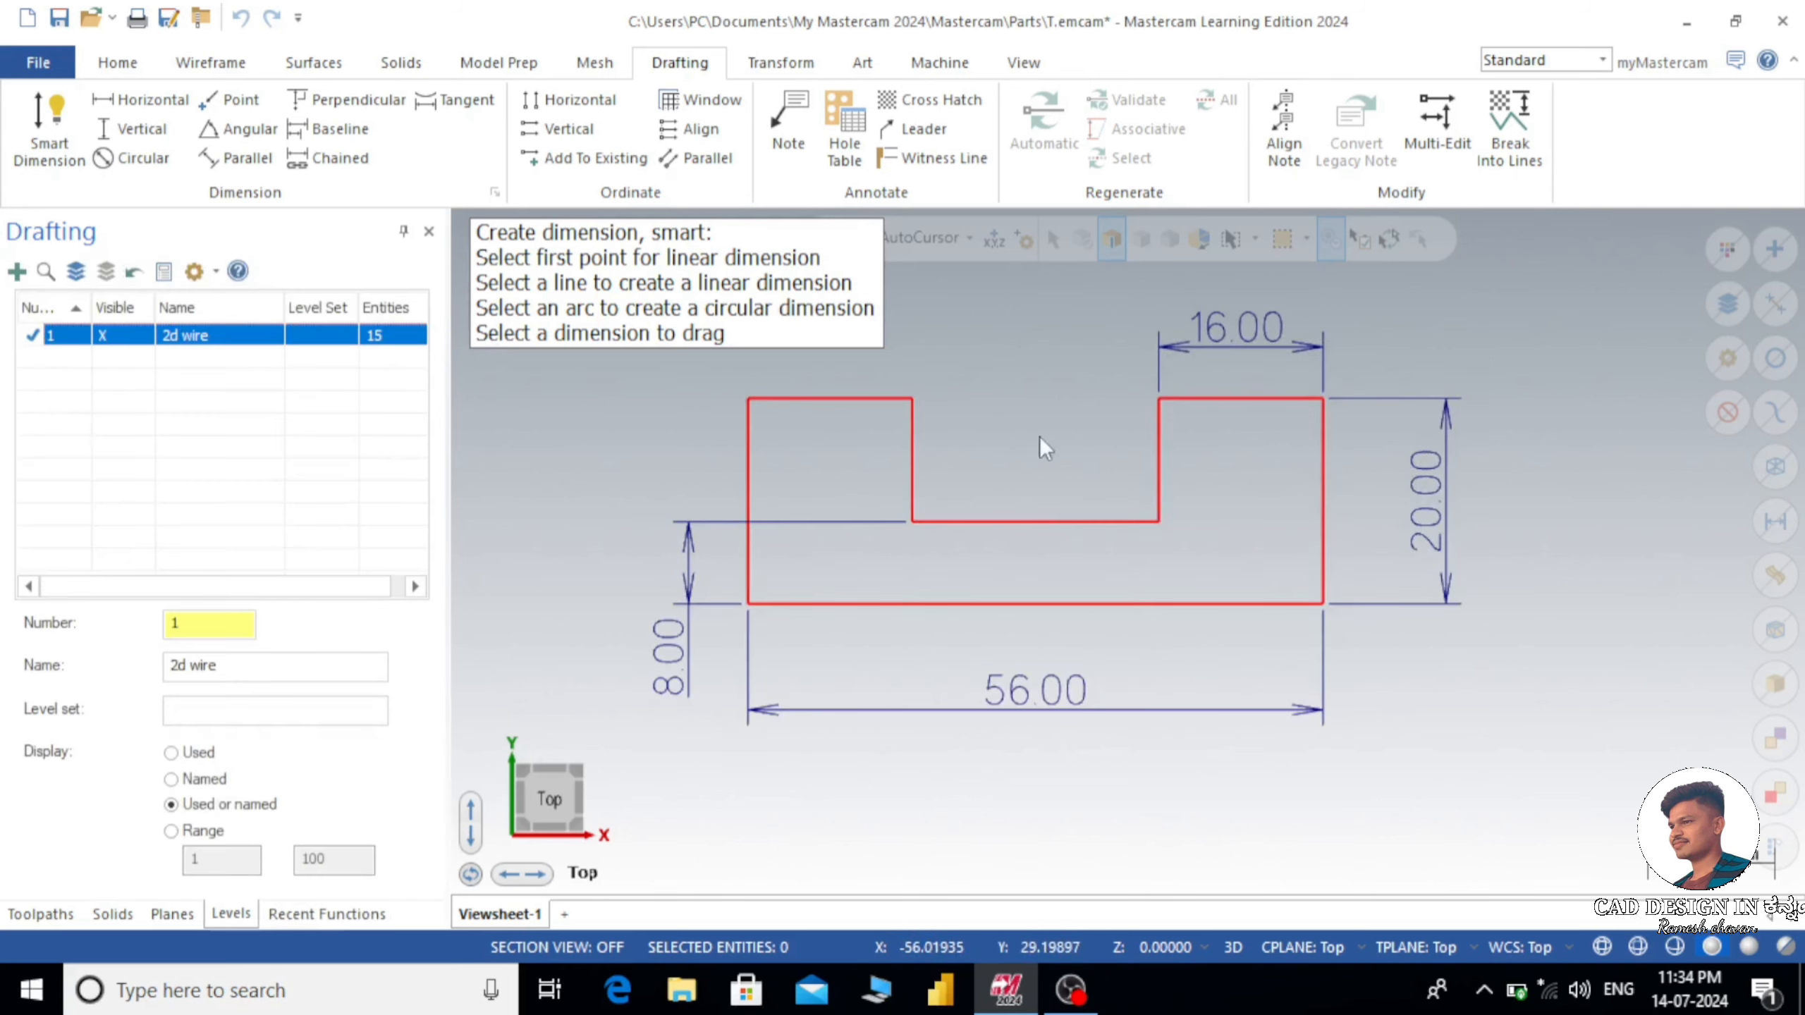
scroll(1059, 428, down, 1)
scroll(1064, 375, down, 1)
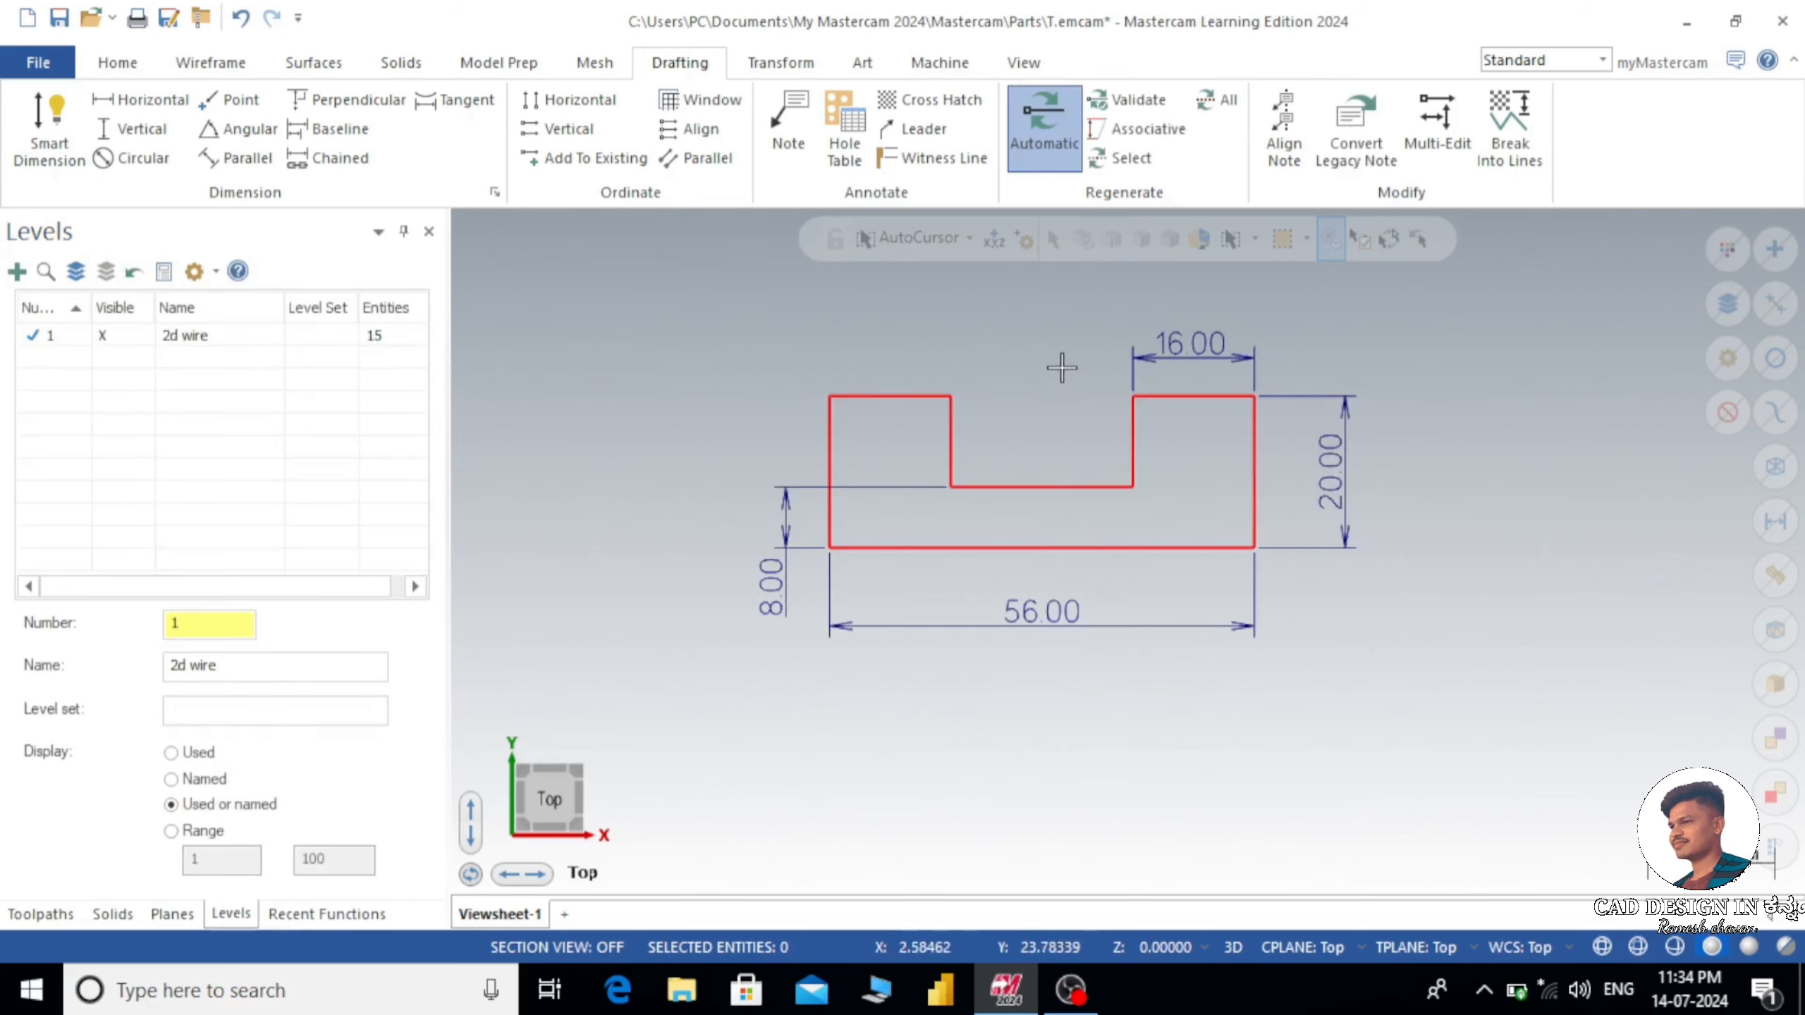
scroll(1078, 603, up, 1)
scroll(1118, 475, down, 2)
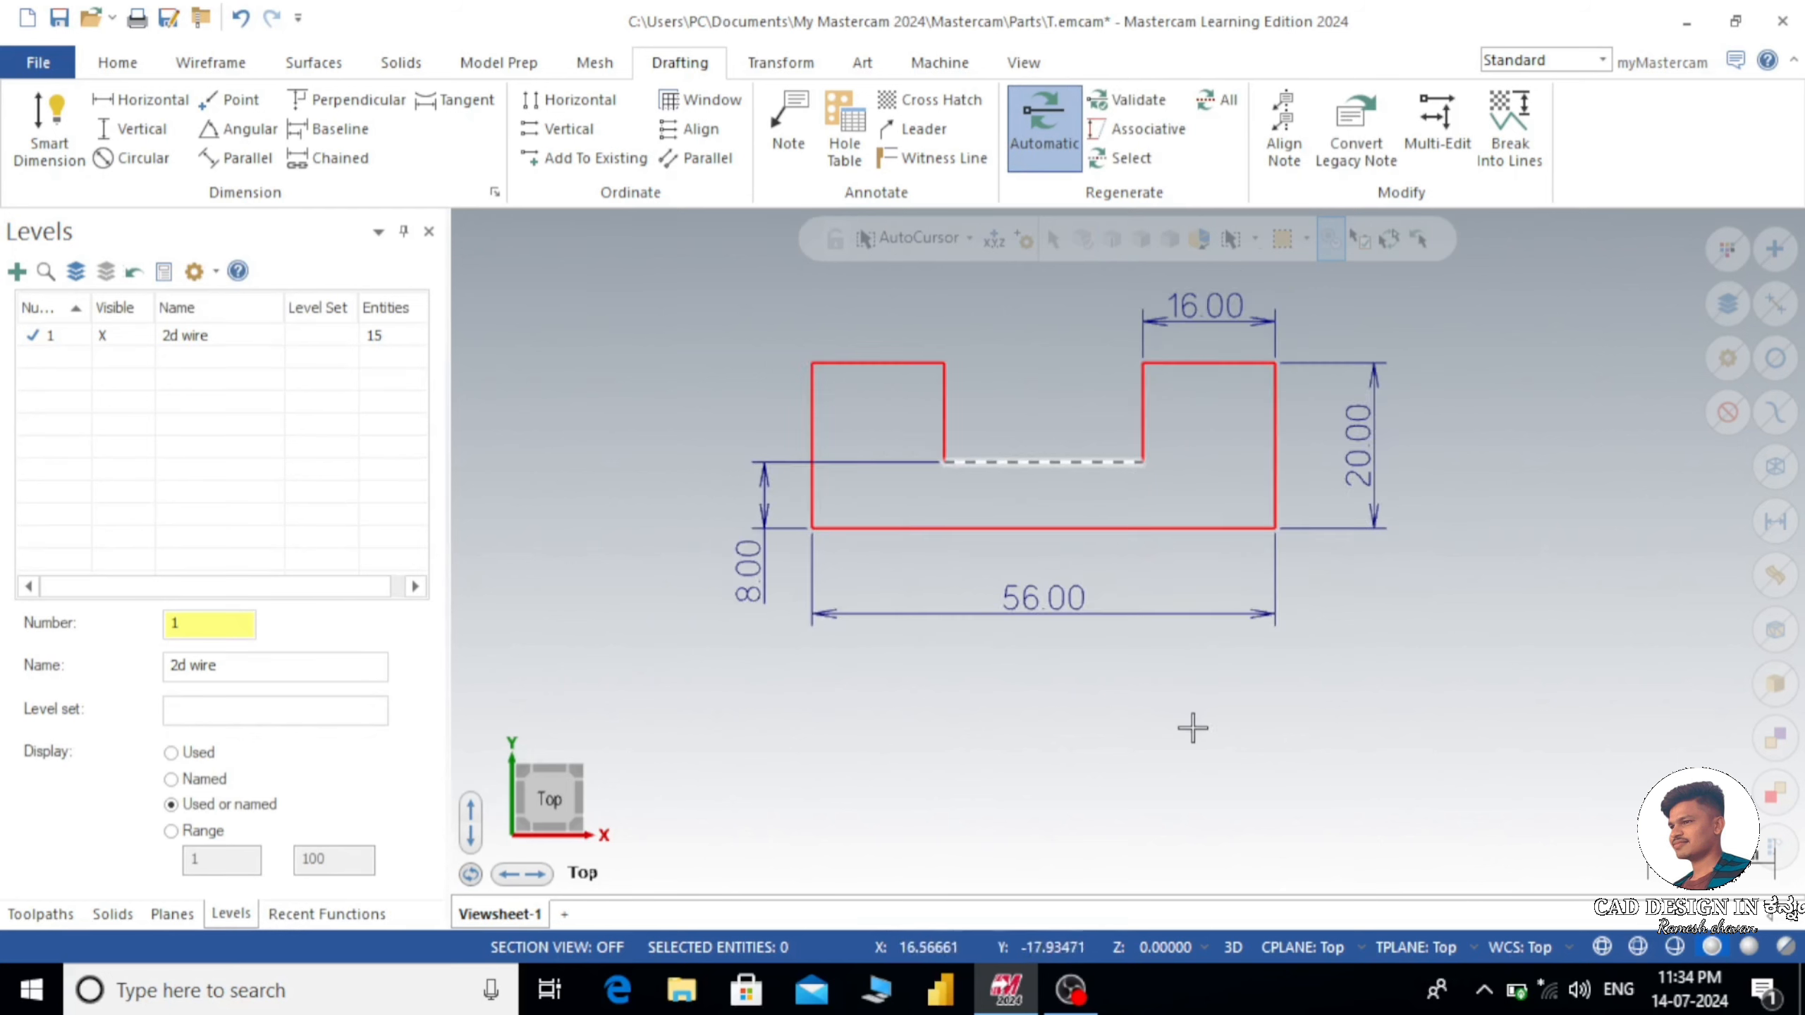
scroll(1193, 730, up, 1)
scroll(1193, 730, down, 2)
scroll(1155, 438, down, 2)
scroll(1193, 596, up, 1)
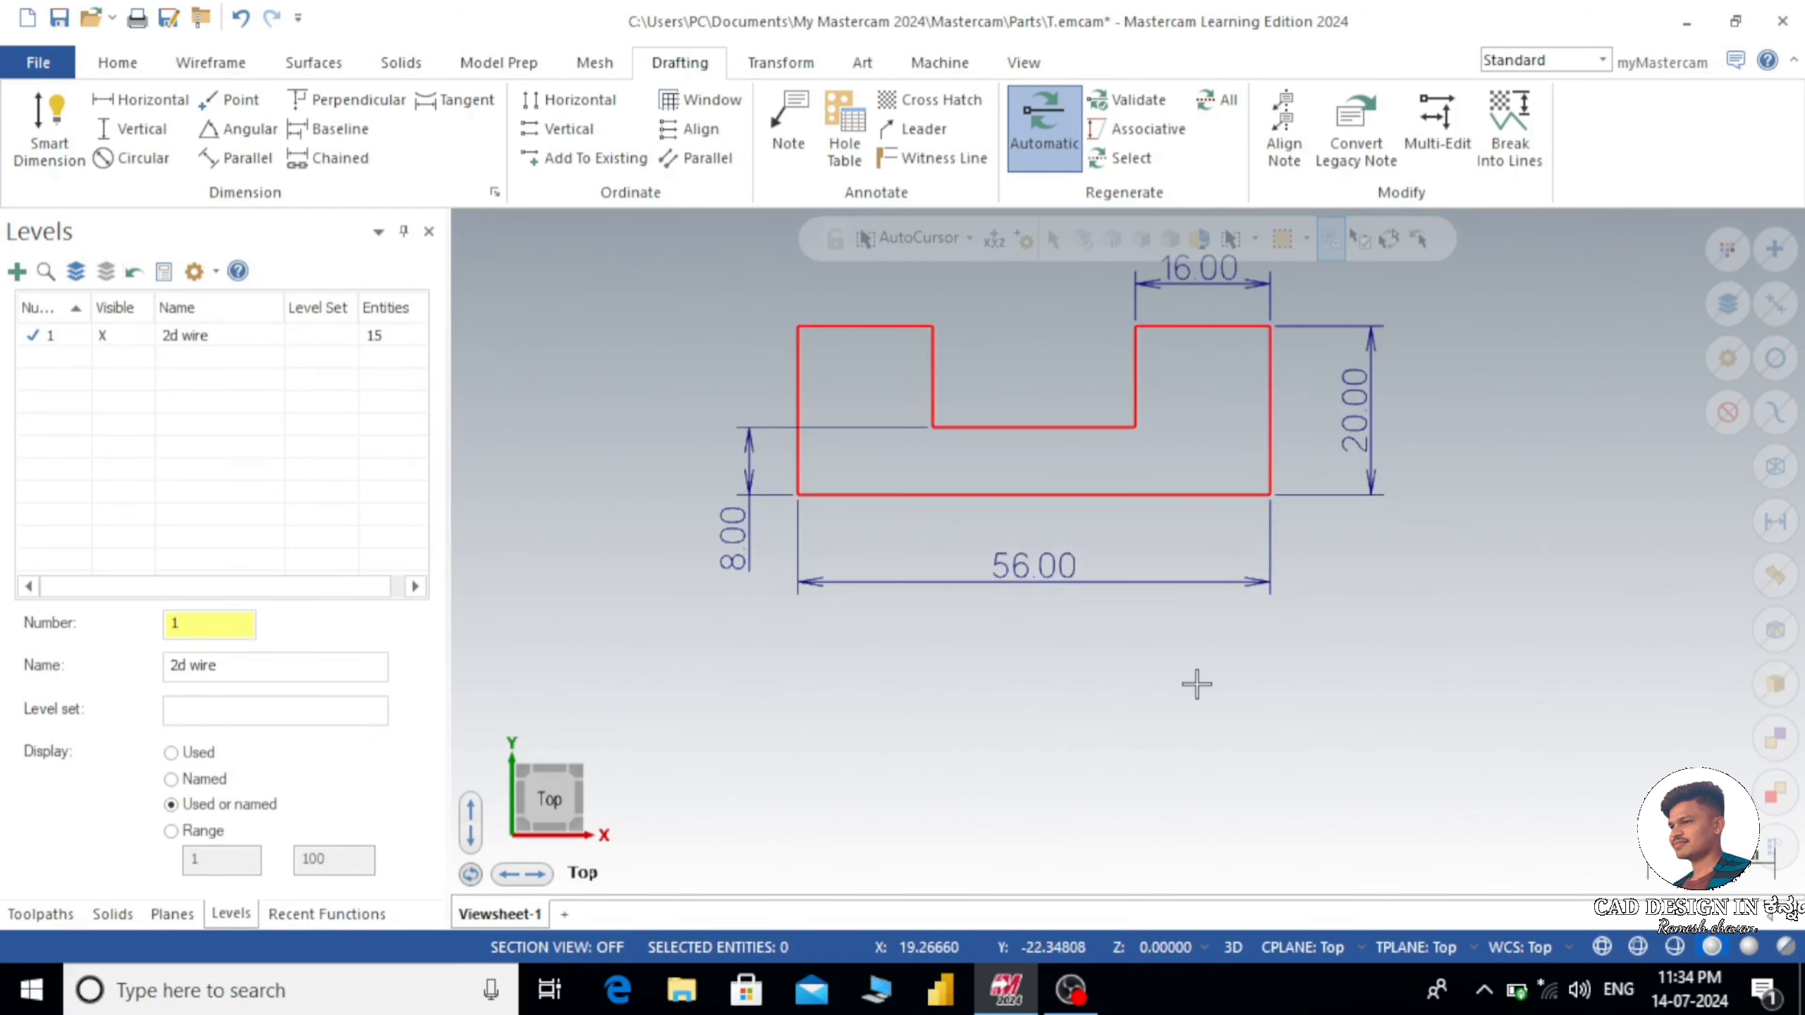
- Create a line parallel to the profile's base line, offset 20 below it
click(241, 68)
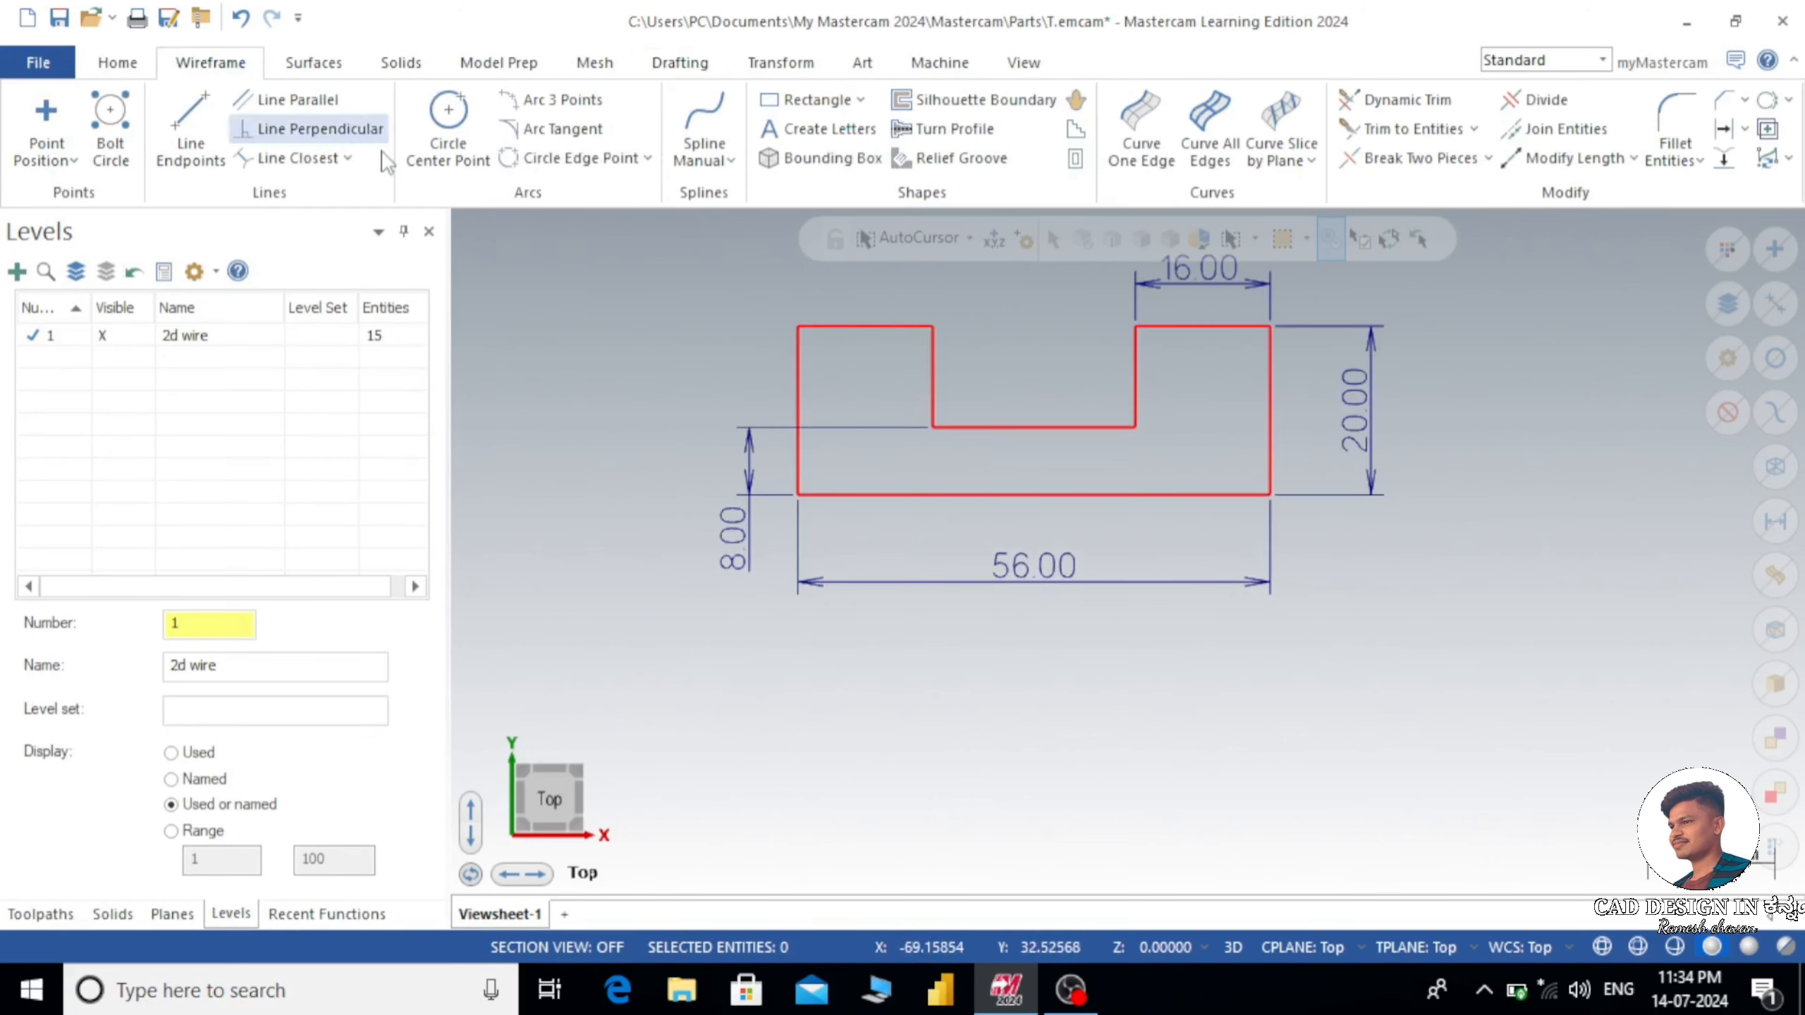
click(295, 94)
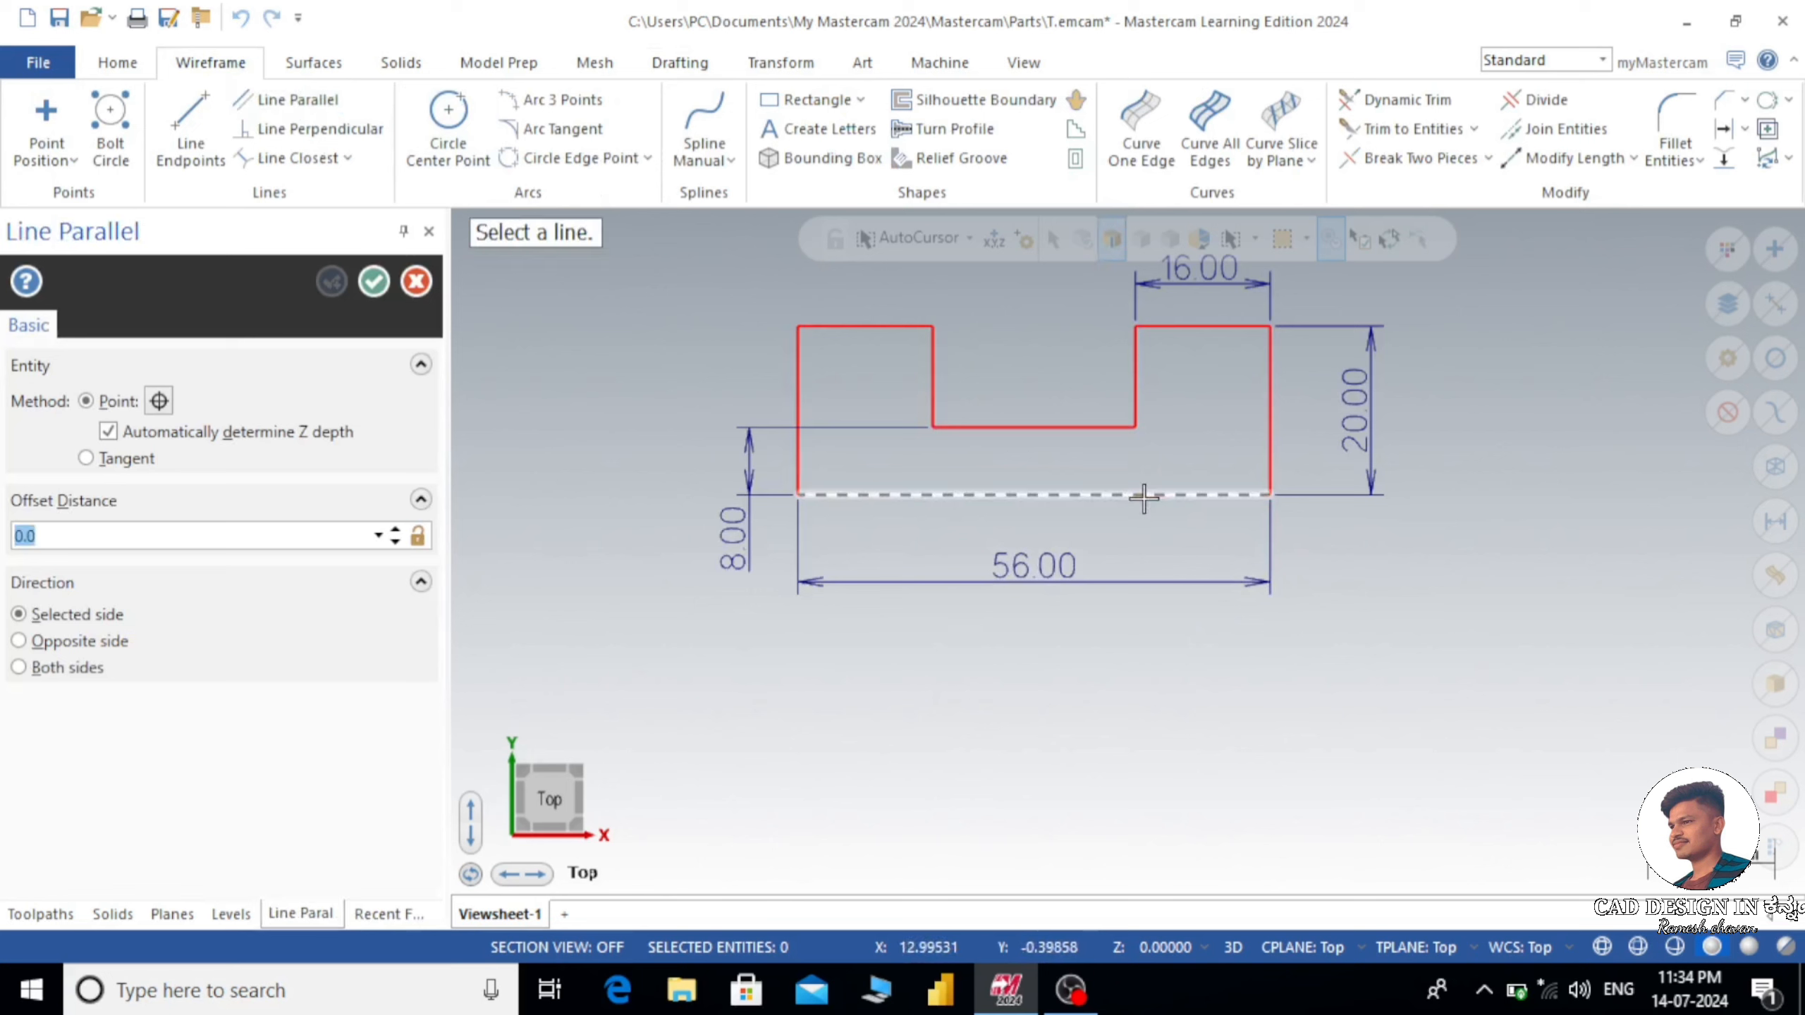
click(1146, 497)
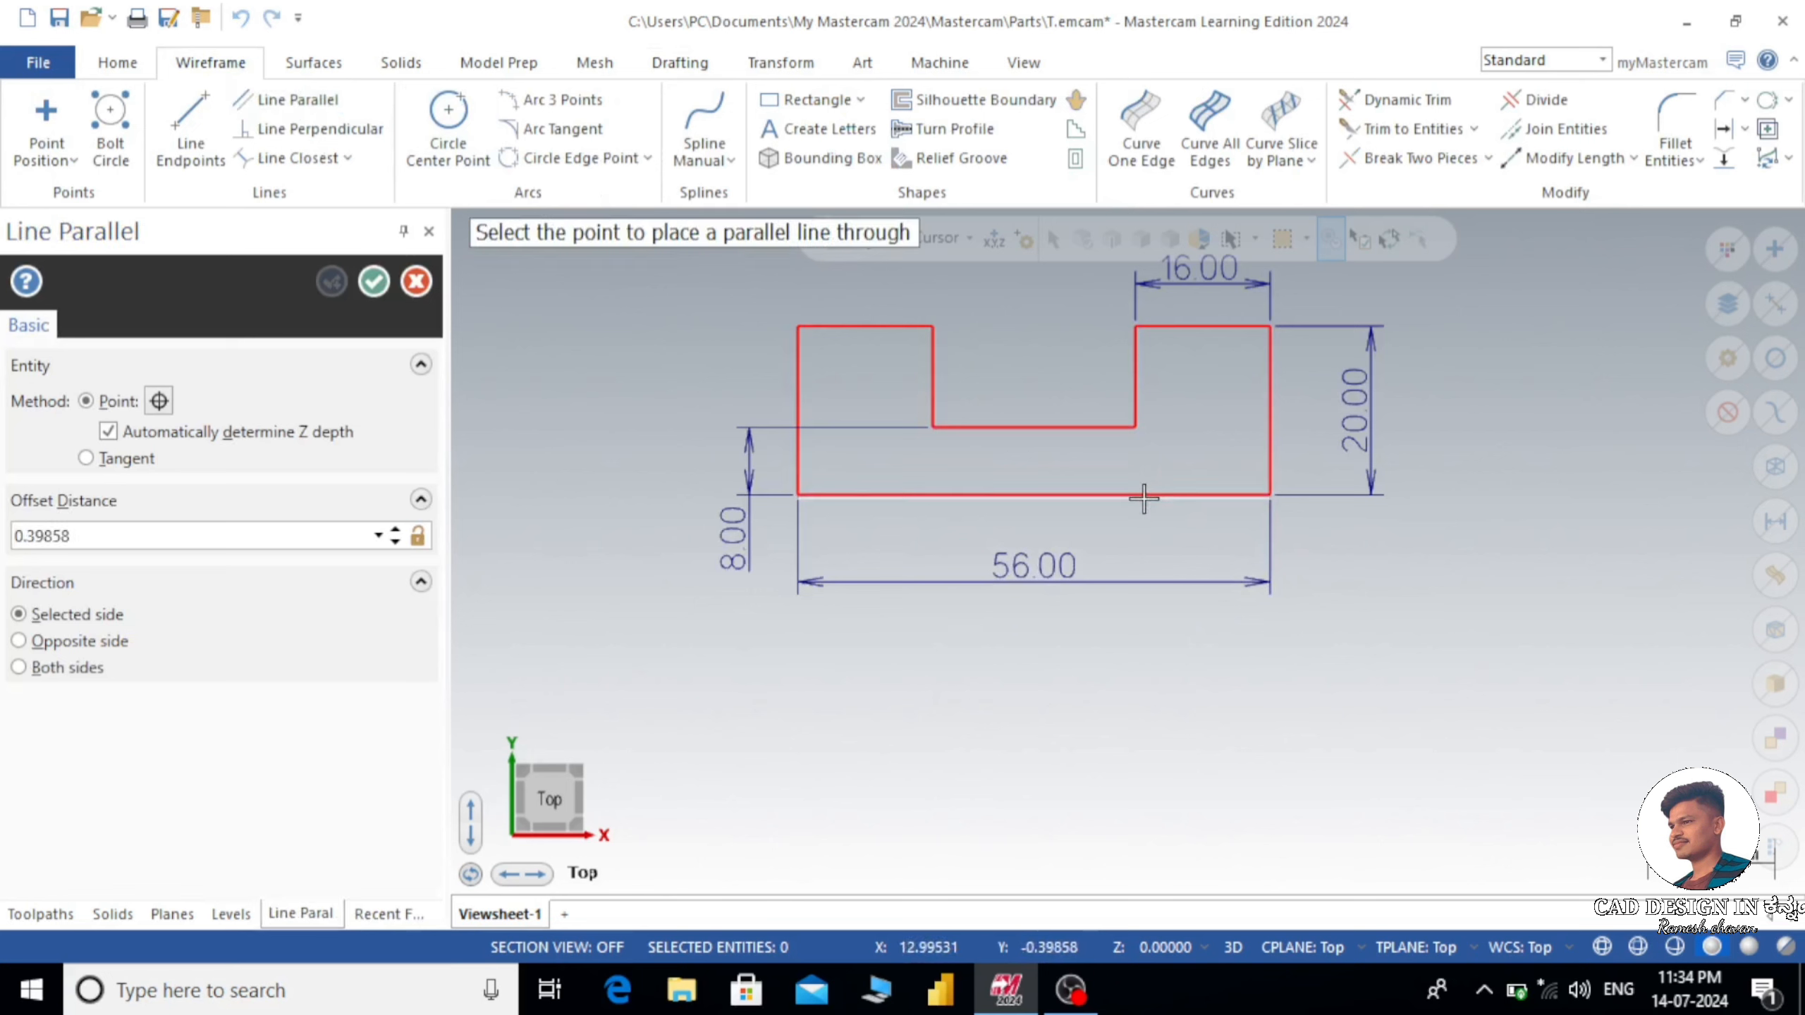
click(1149, 662)
text(20)
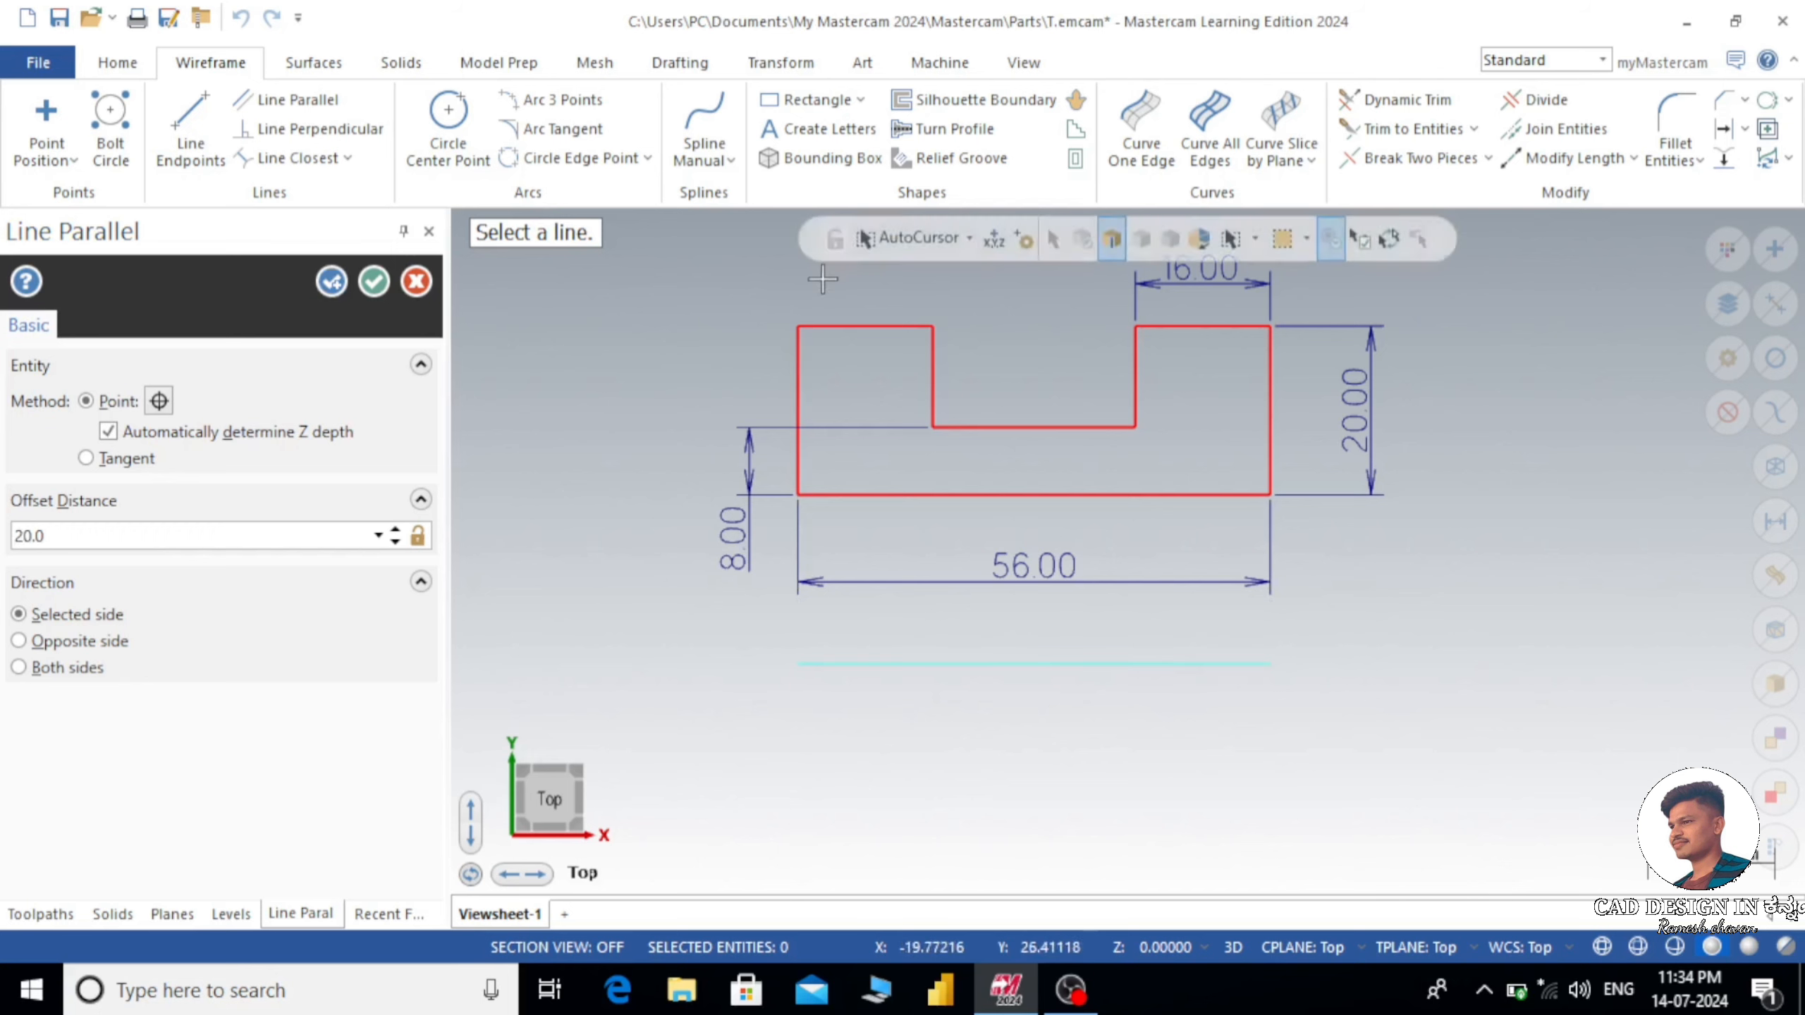
click(369, 284)
scroll(972, 523, down, 2)
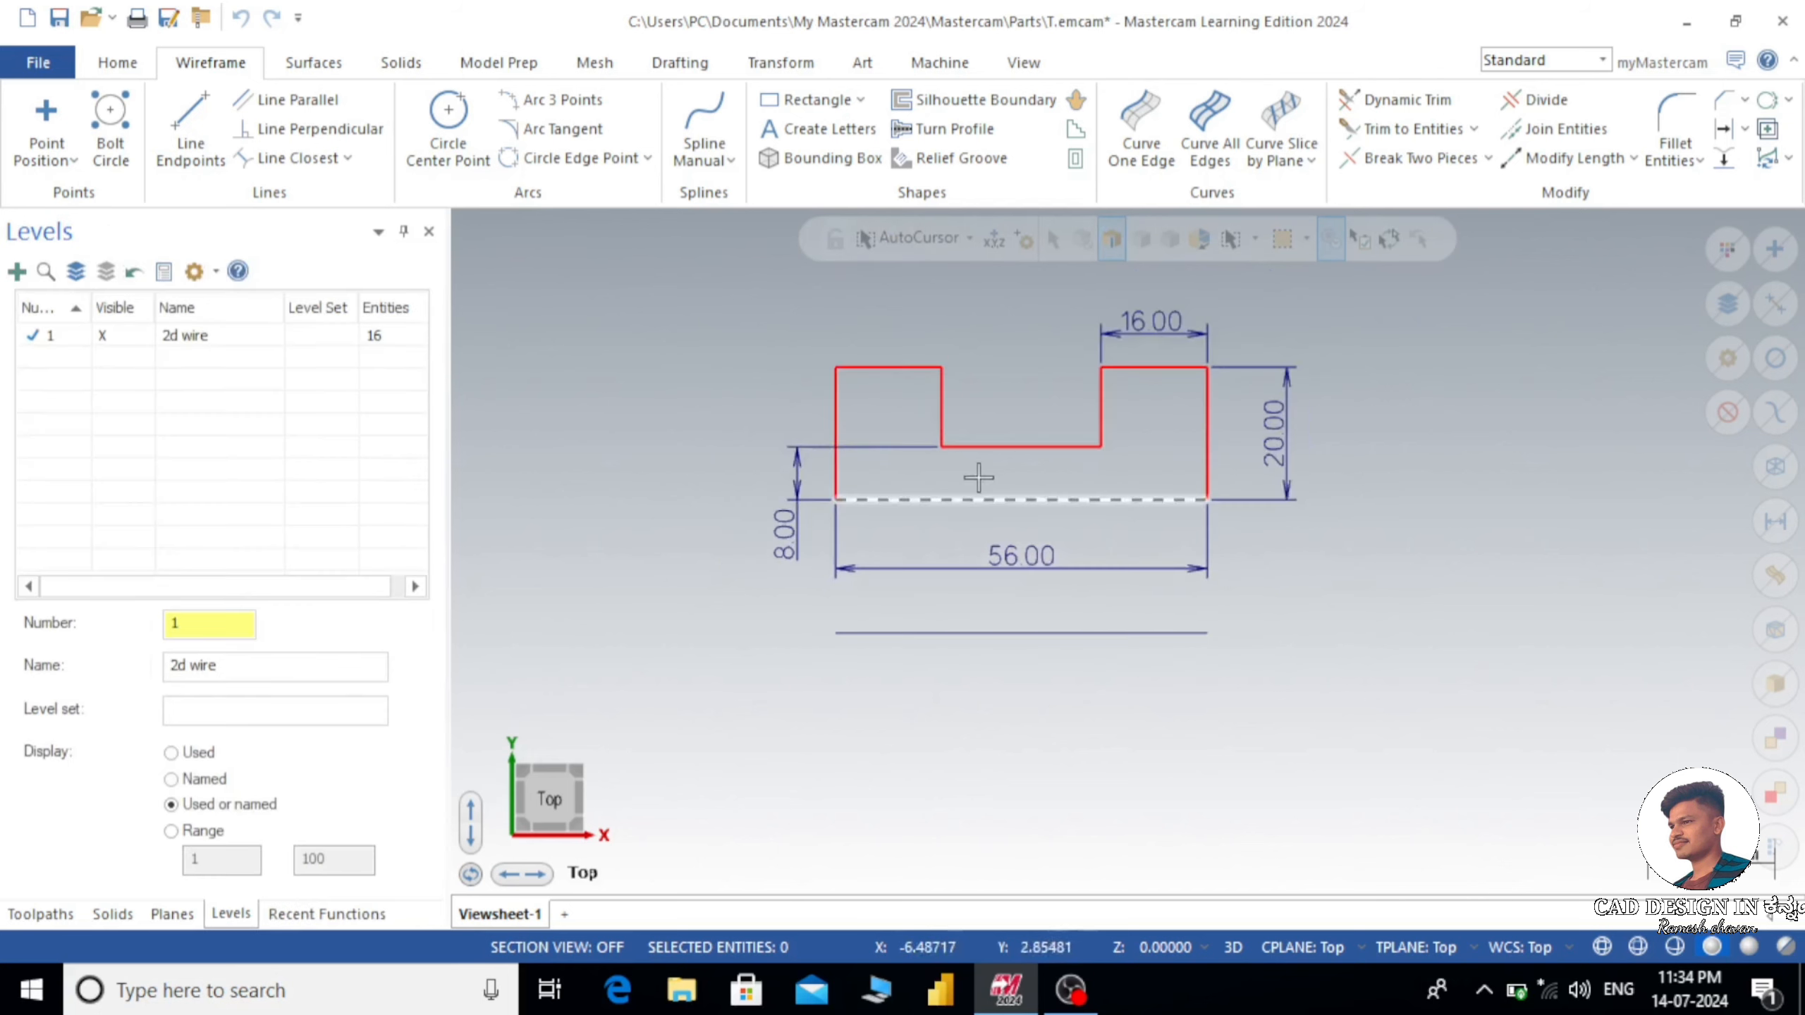
- Draw a rectangle from the left end of the offset line with width 56 and height -32
scroll(1094, 799, up, 2)
scroll(1099, 765, up, 1)
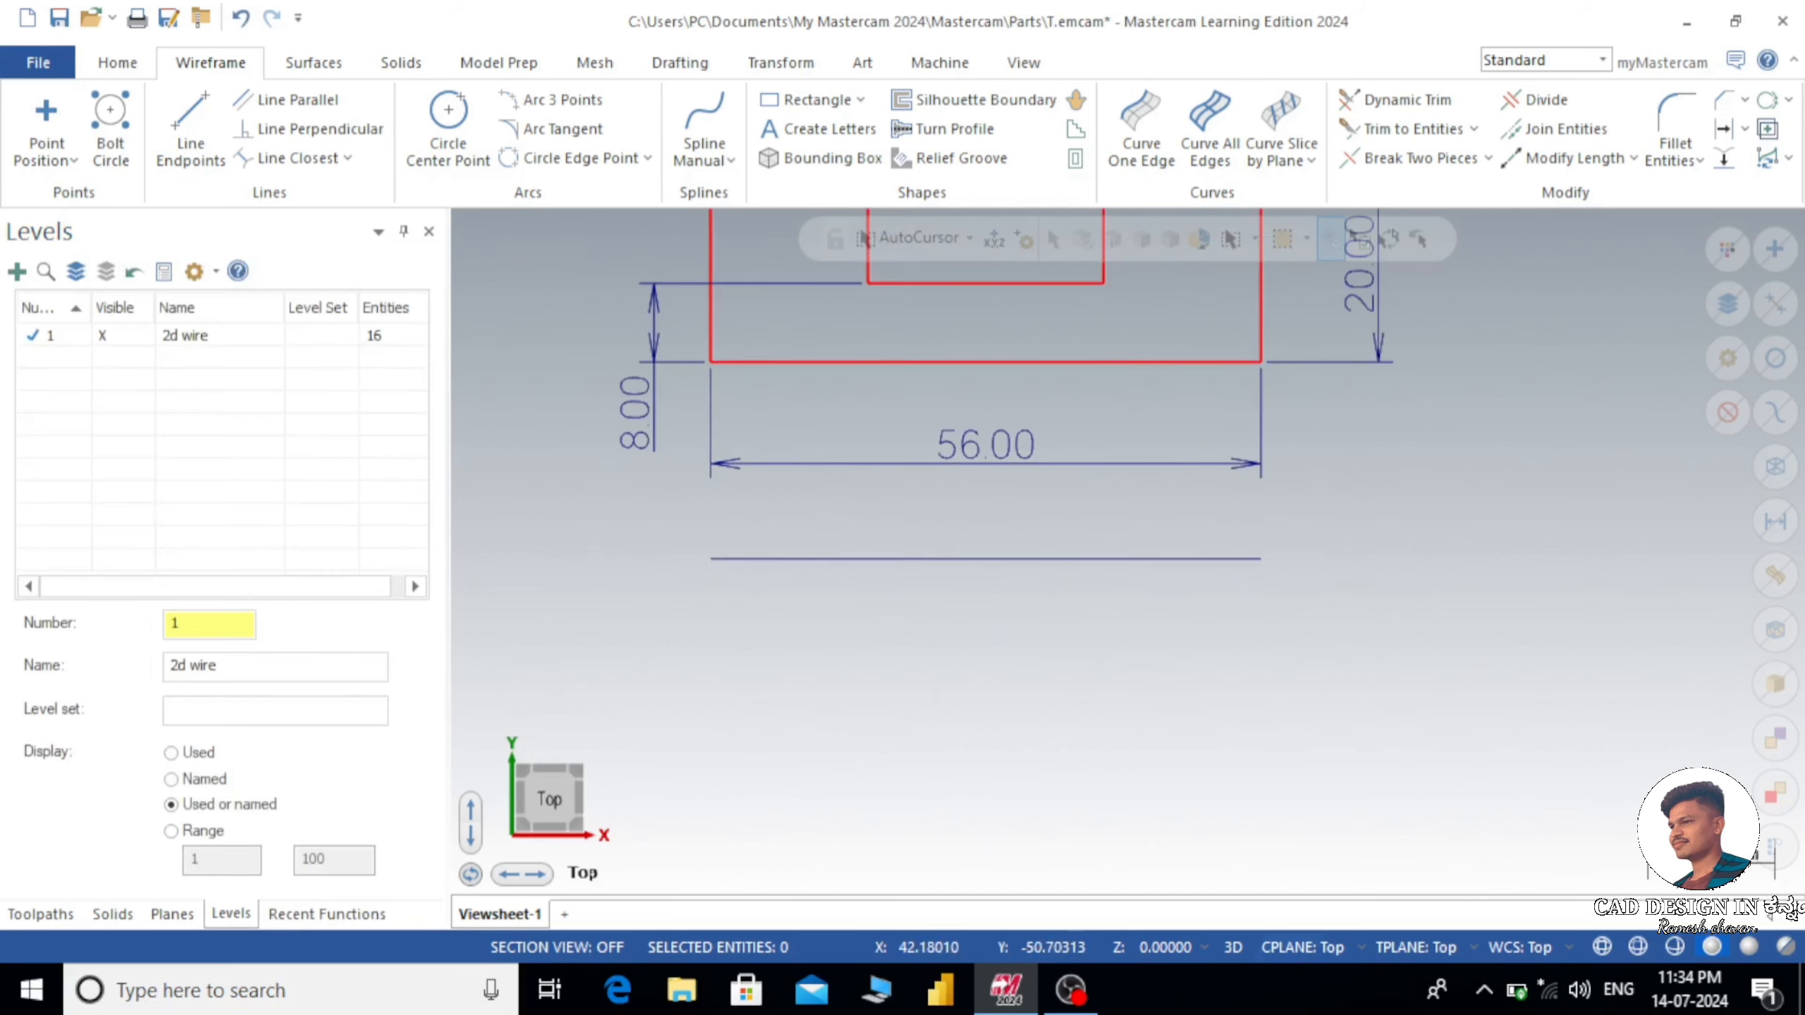
click(795, 102)
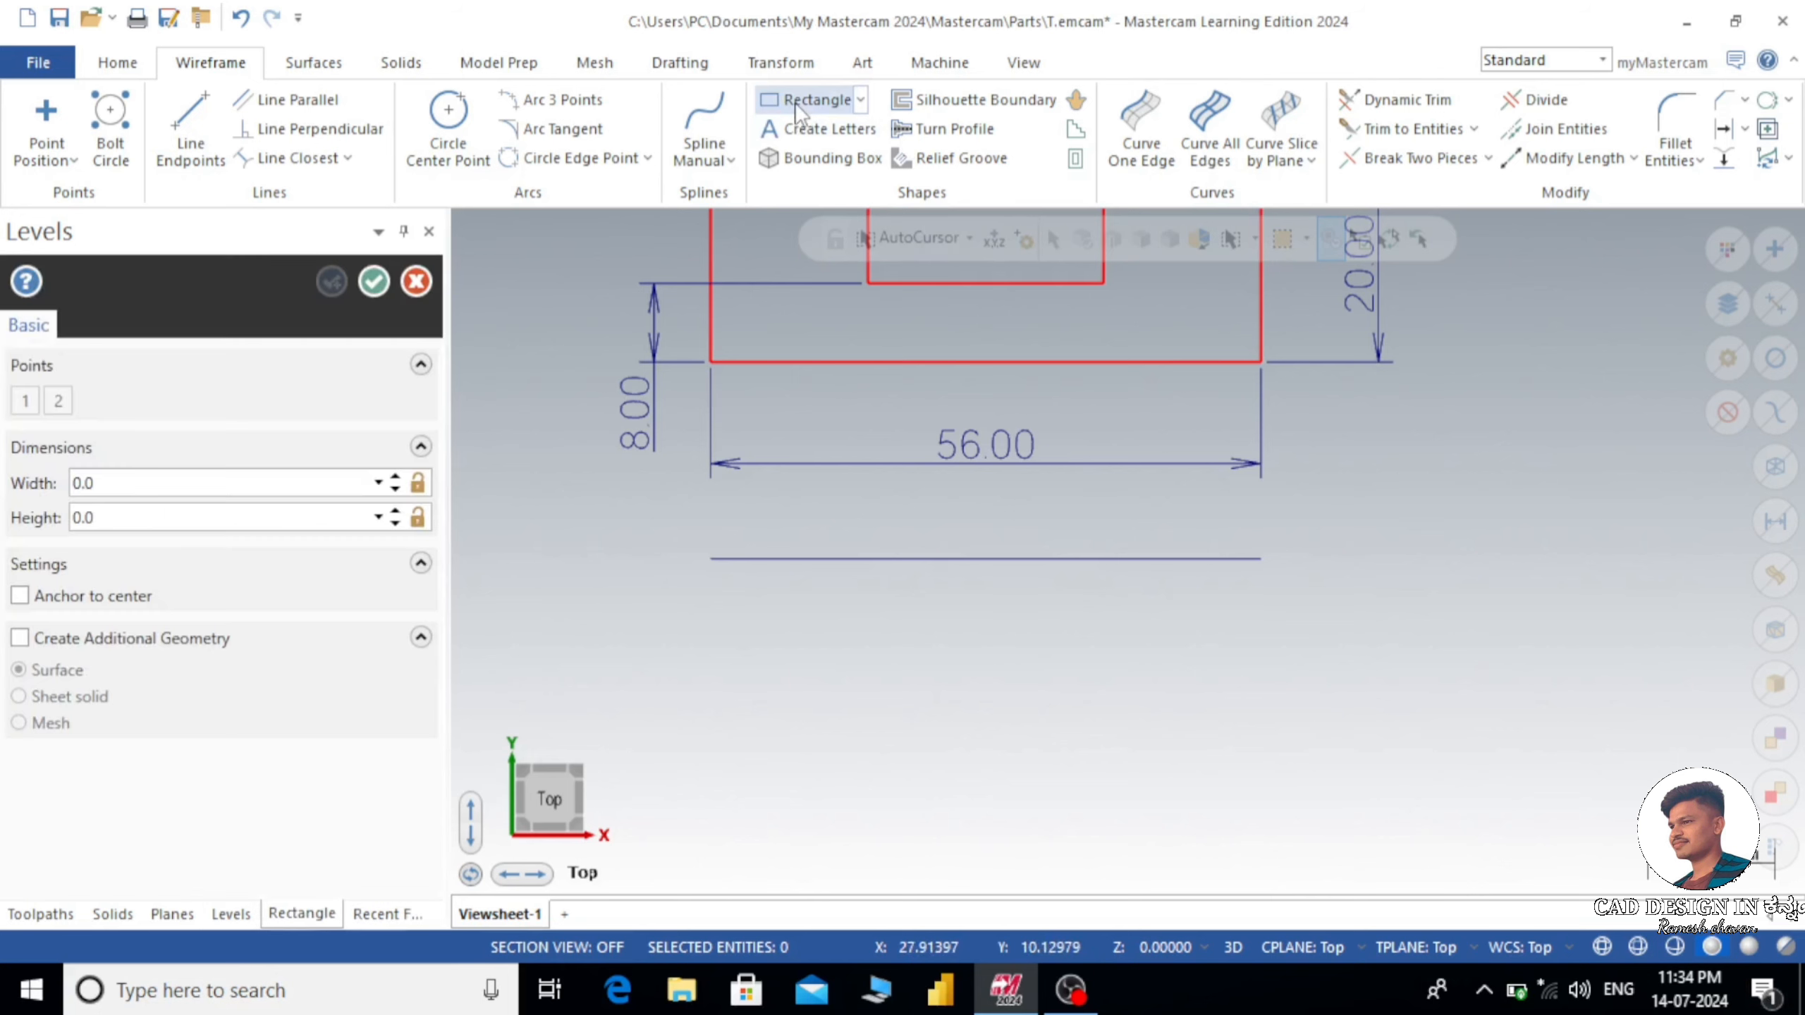
click(711, 559)
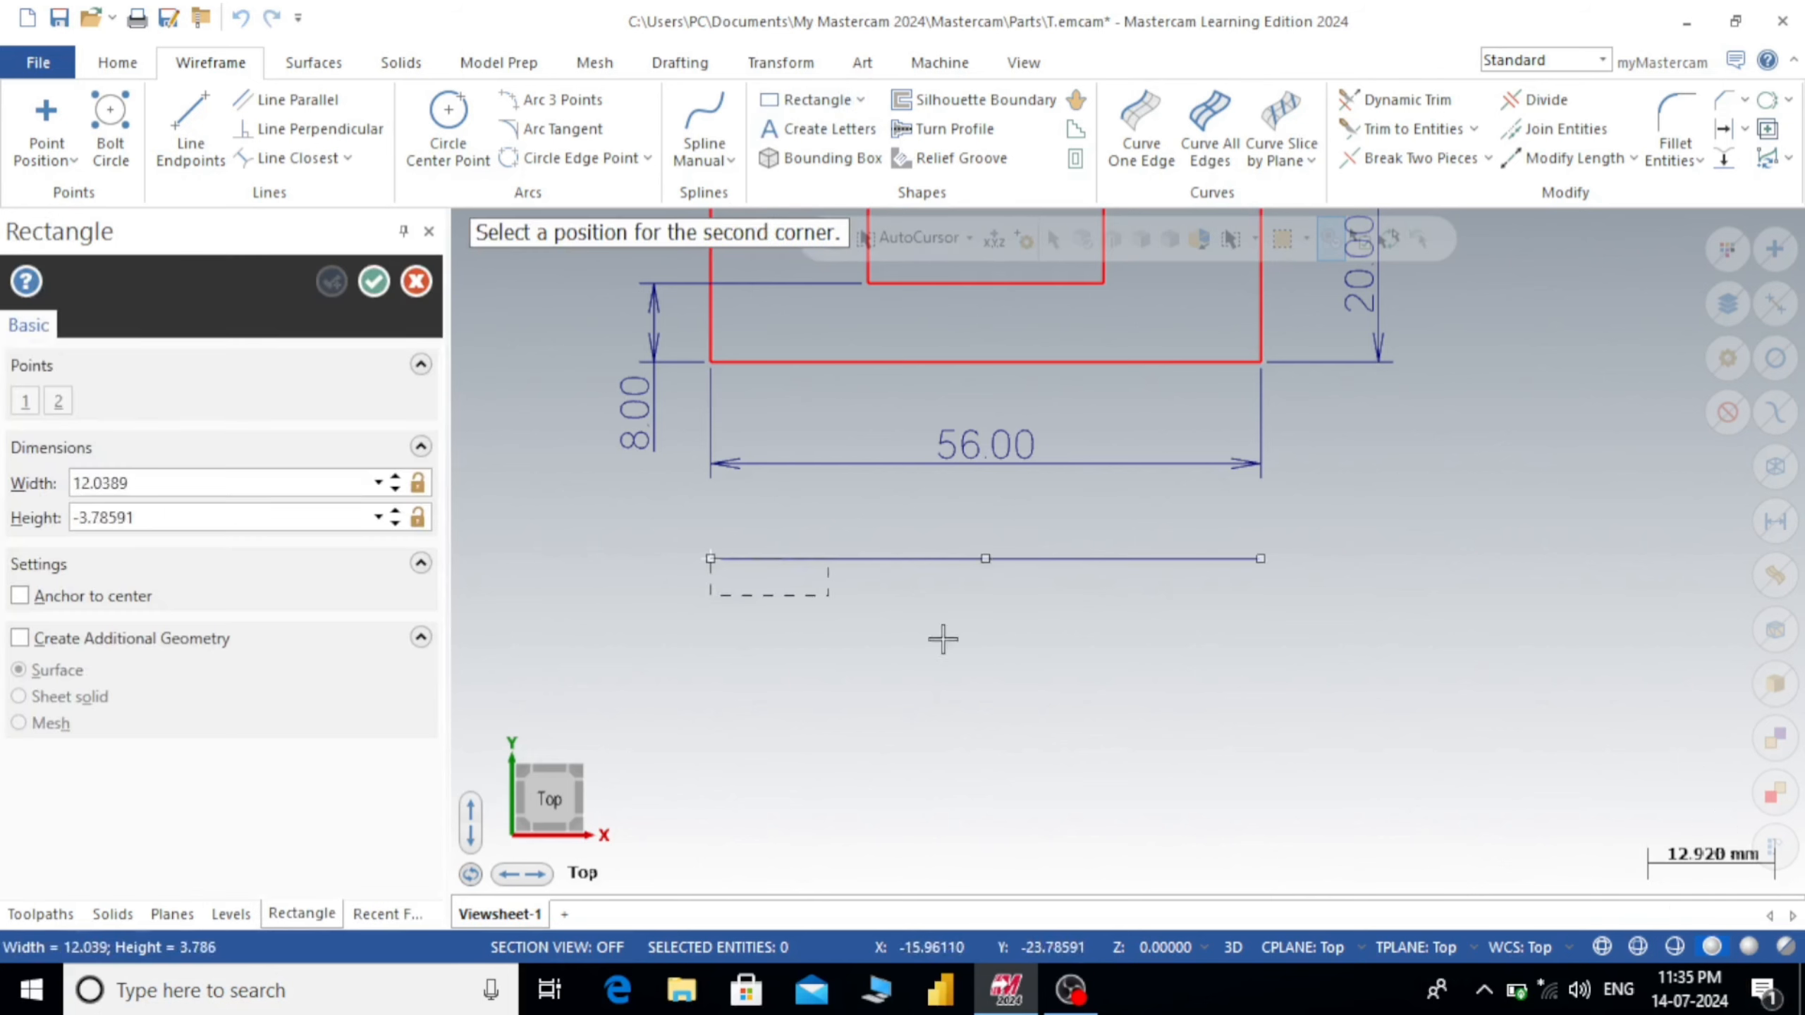
click(1258, 819)
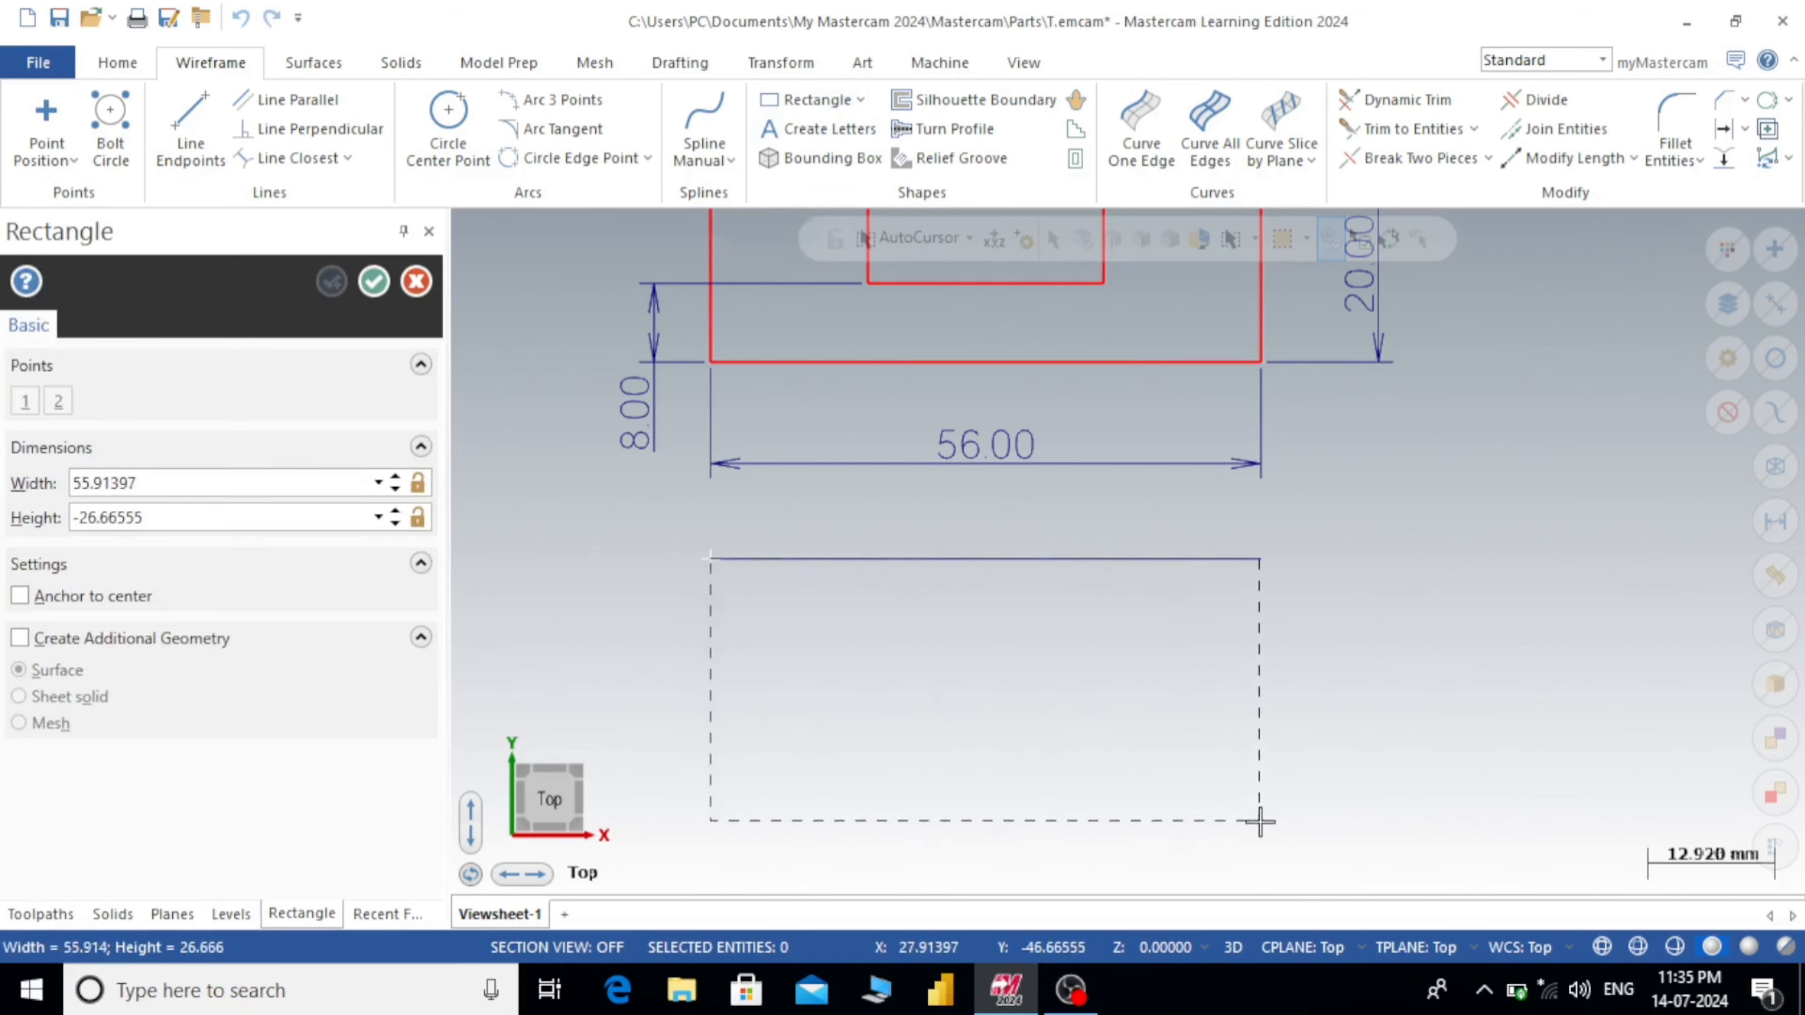
click(170, 480)
text(5)
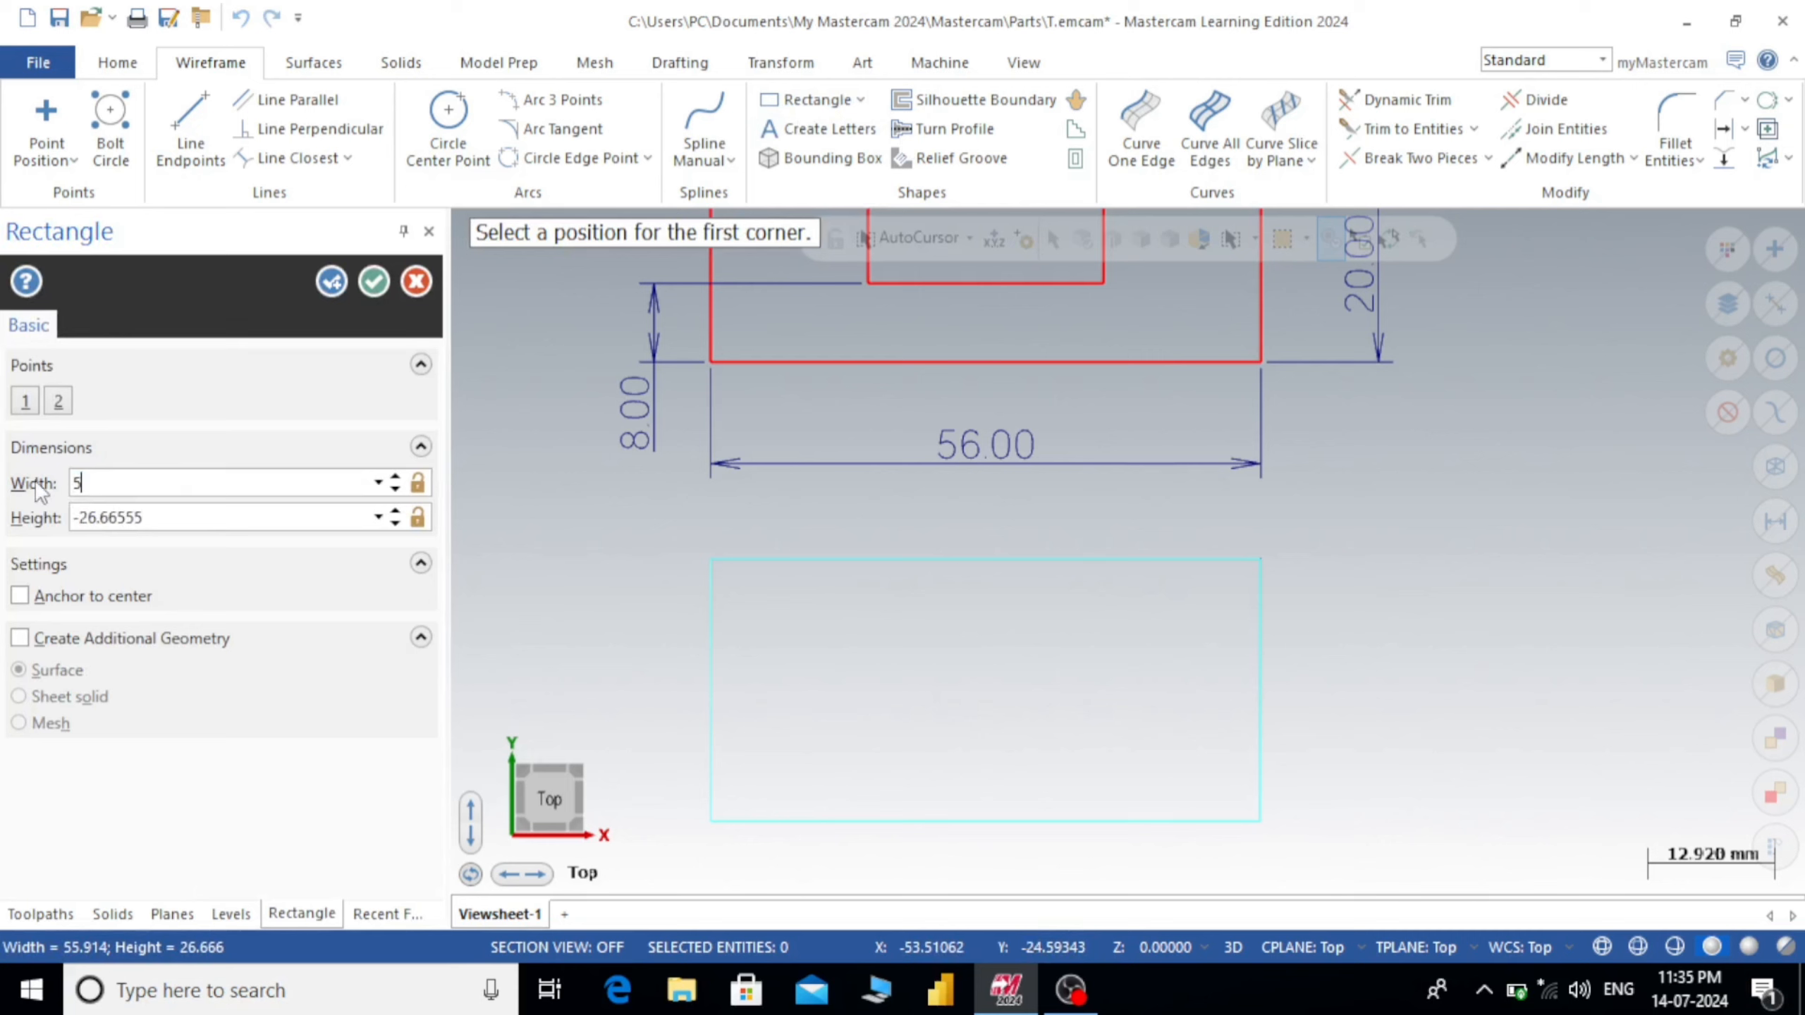
text(6)
click(138, 517)
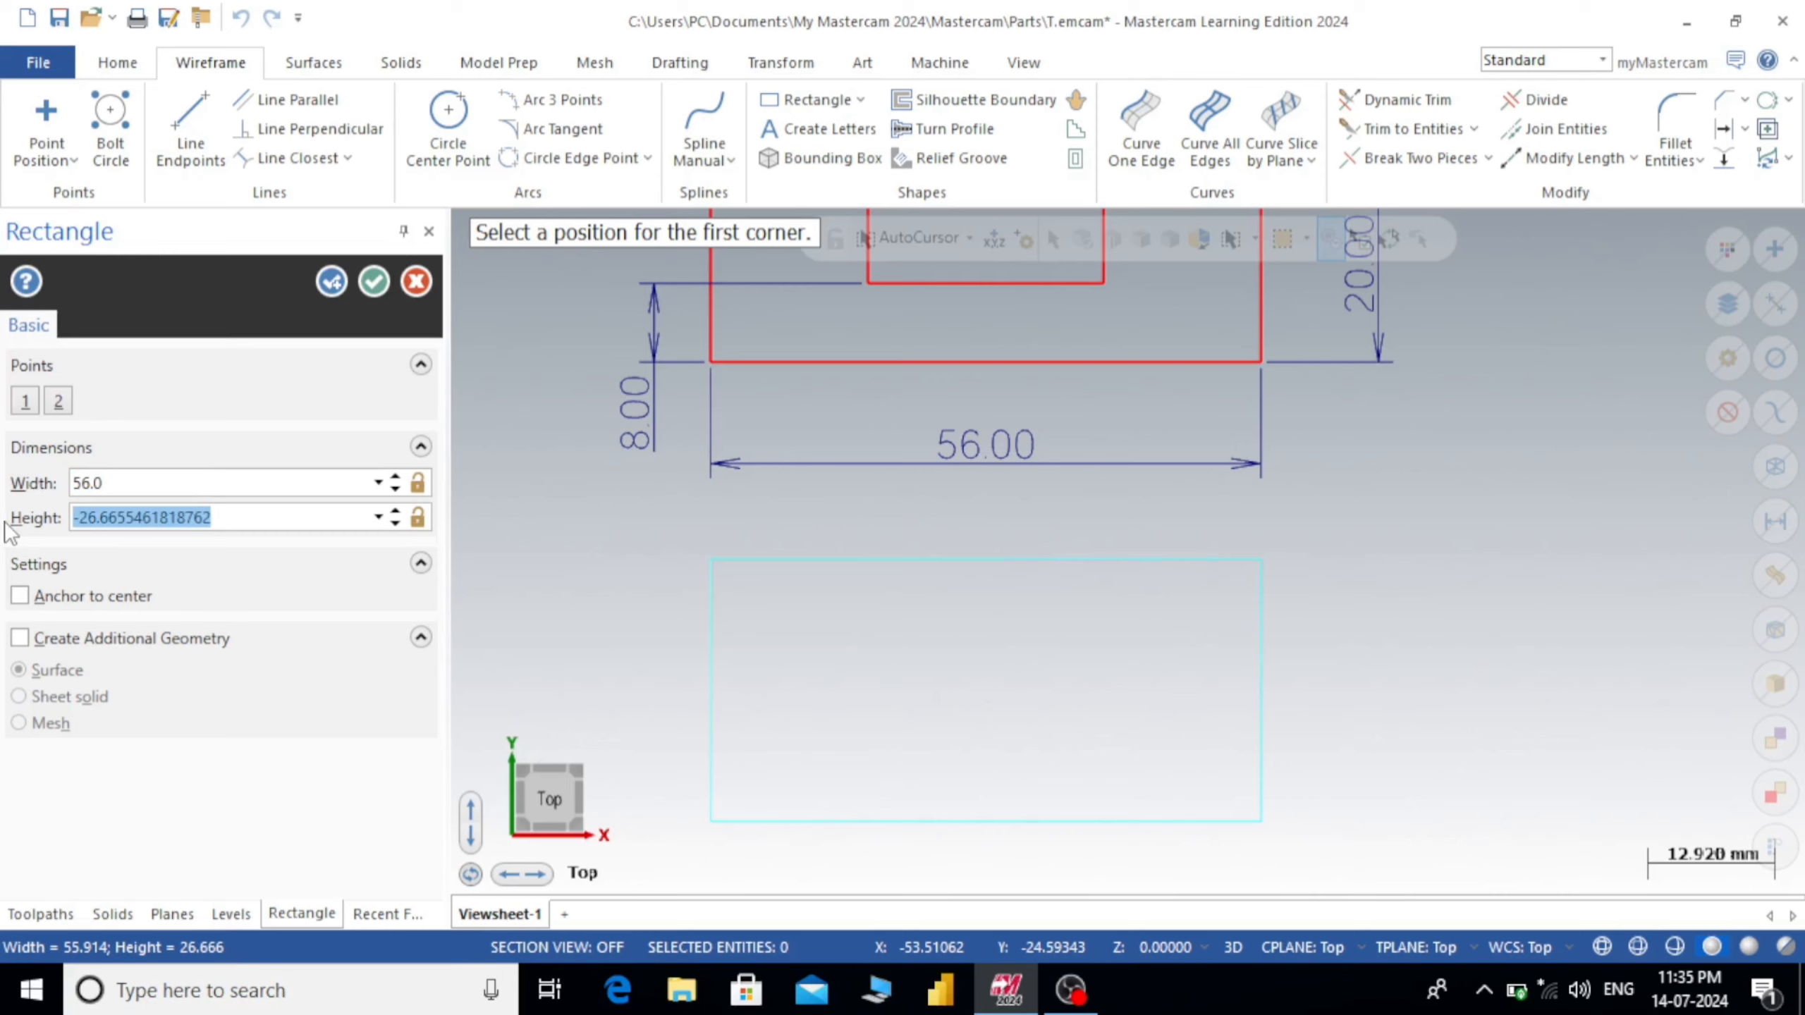
text(-)
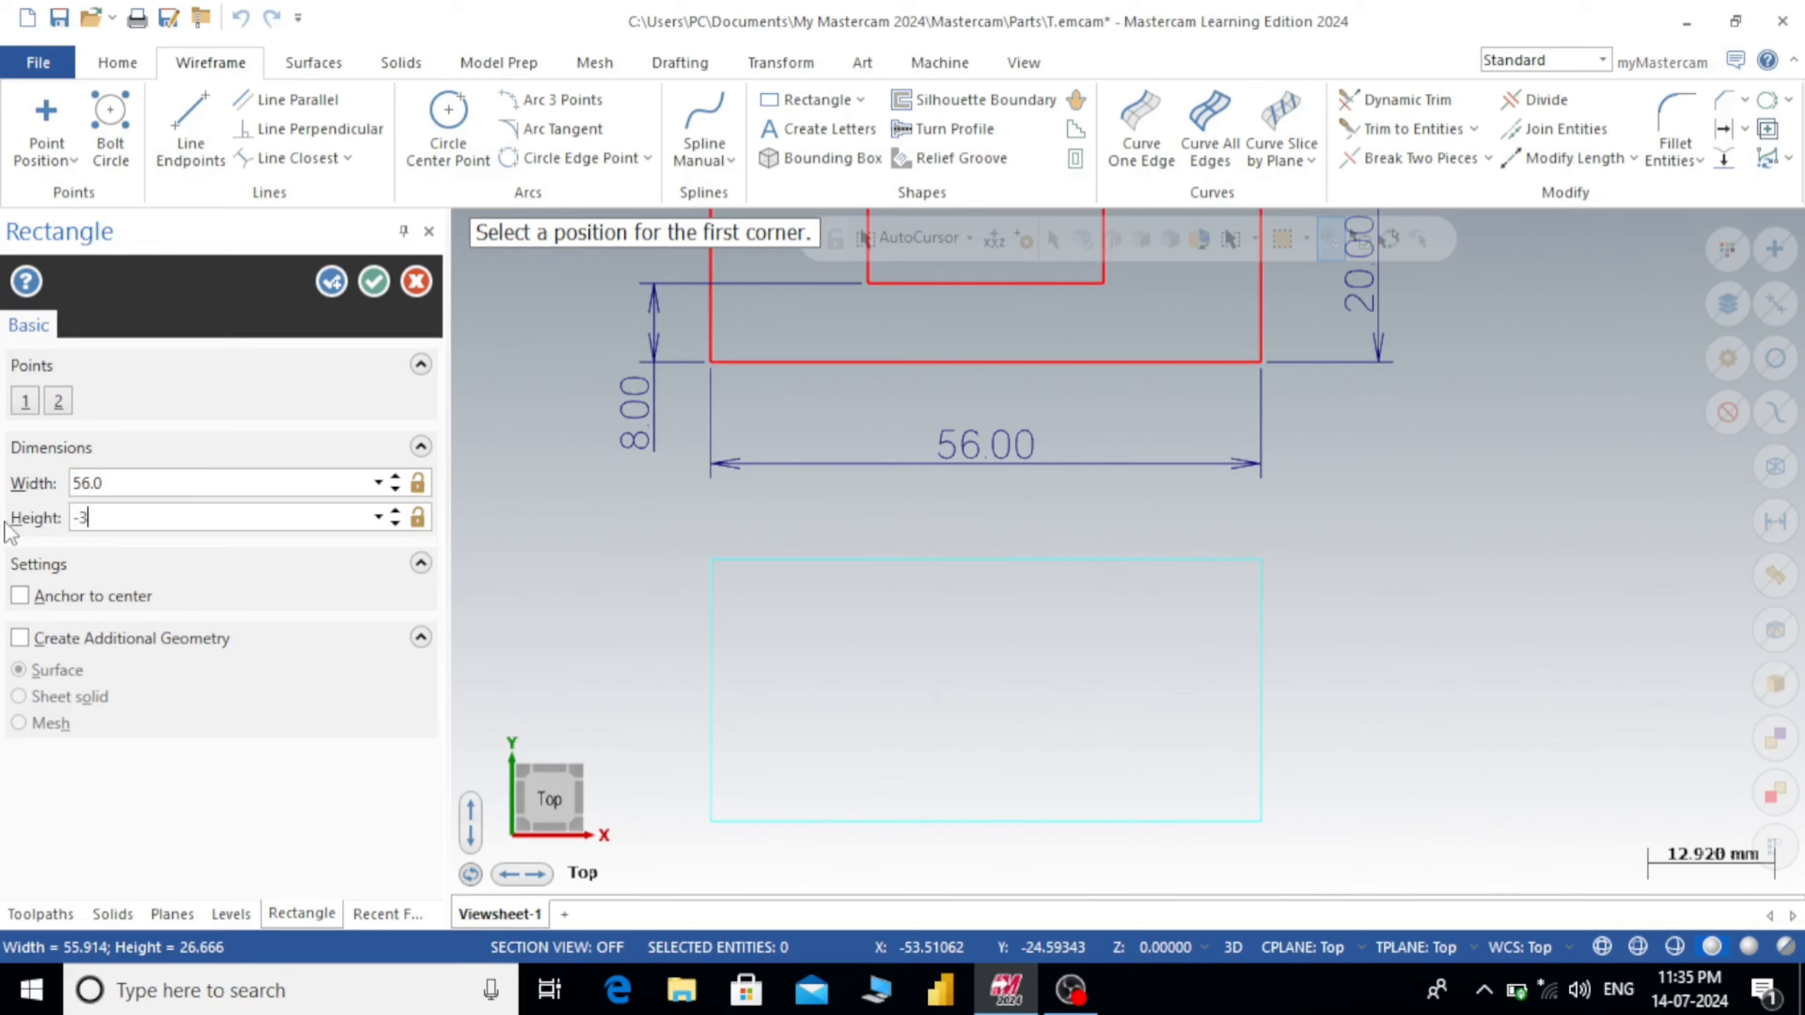
text(32)
click(368, 287)
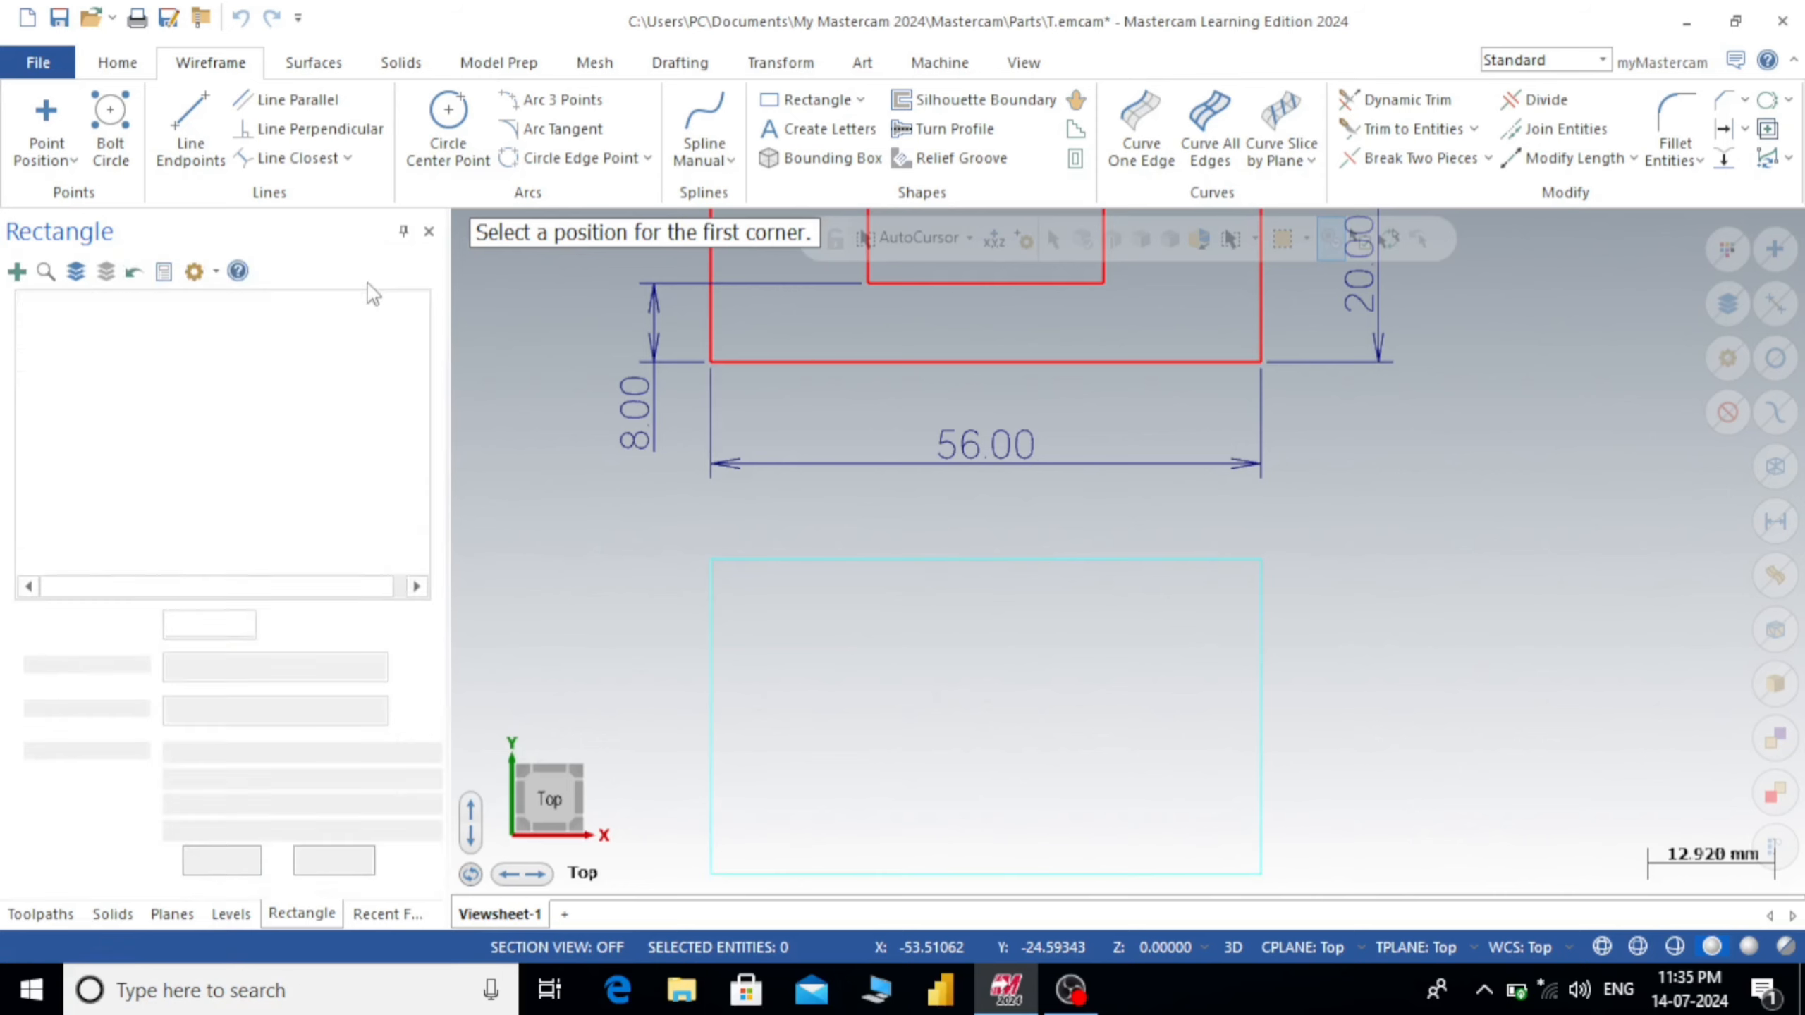
- Delete the duplicate line lying on the upper edge of the new rectangle
scroll(981, 547, down, 2)
click(980, 554)
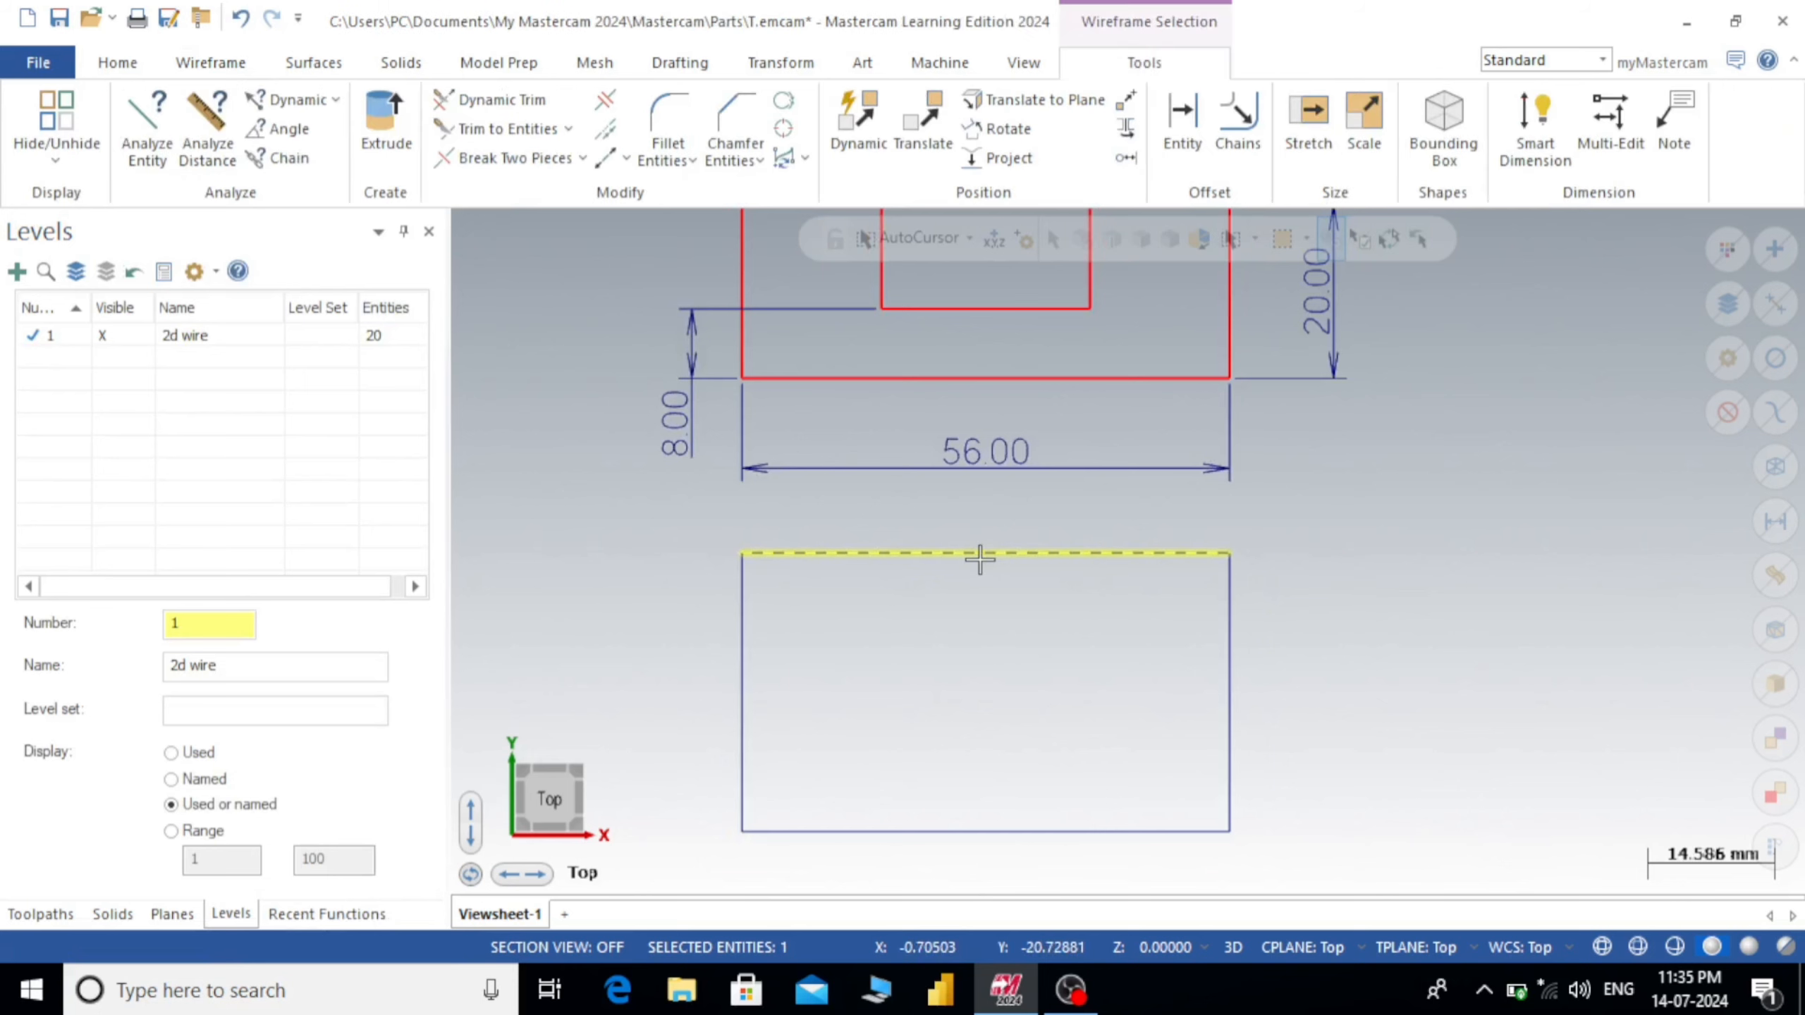
key(Delete)
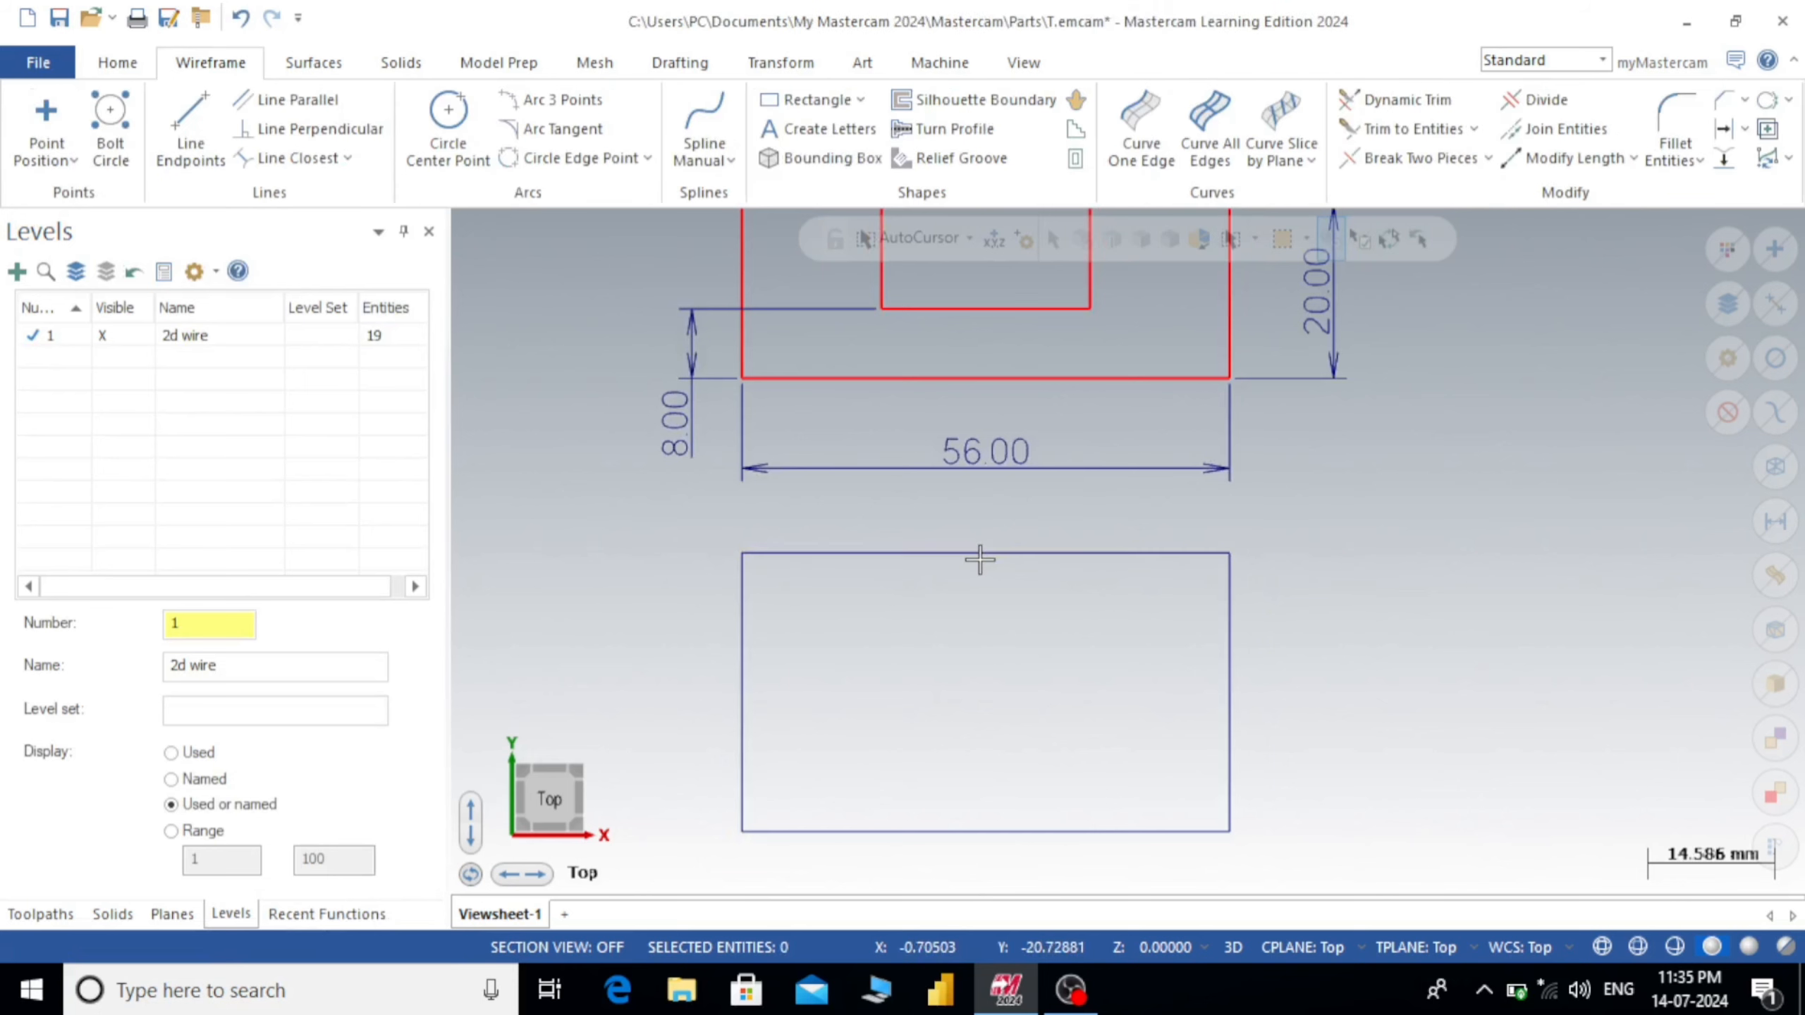
- Draw a smaller rectangle from the large rectangle's upper left corner with width 16 and height -8
scroll(977, 566, down, 1)
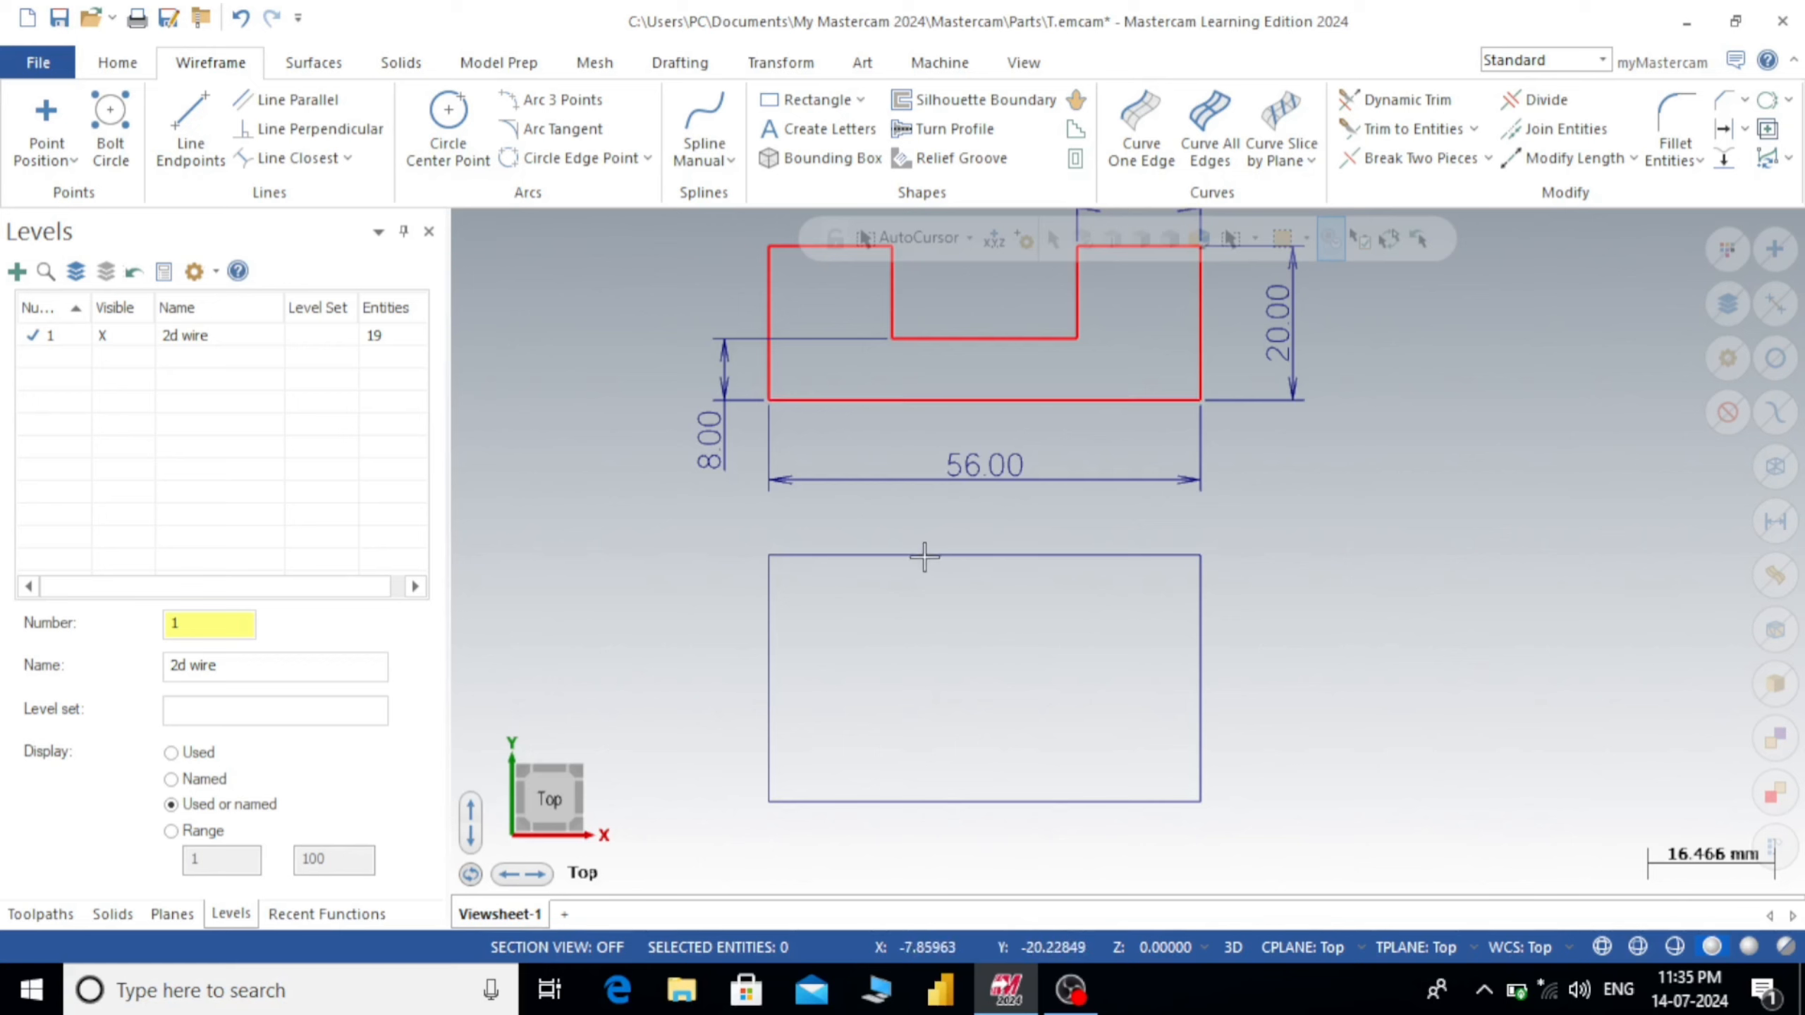
scroll(938, 682, down, 1)
scroll(882, 291, up, 1)
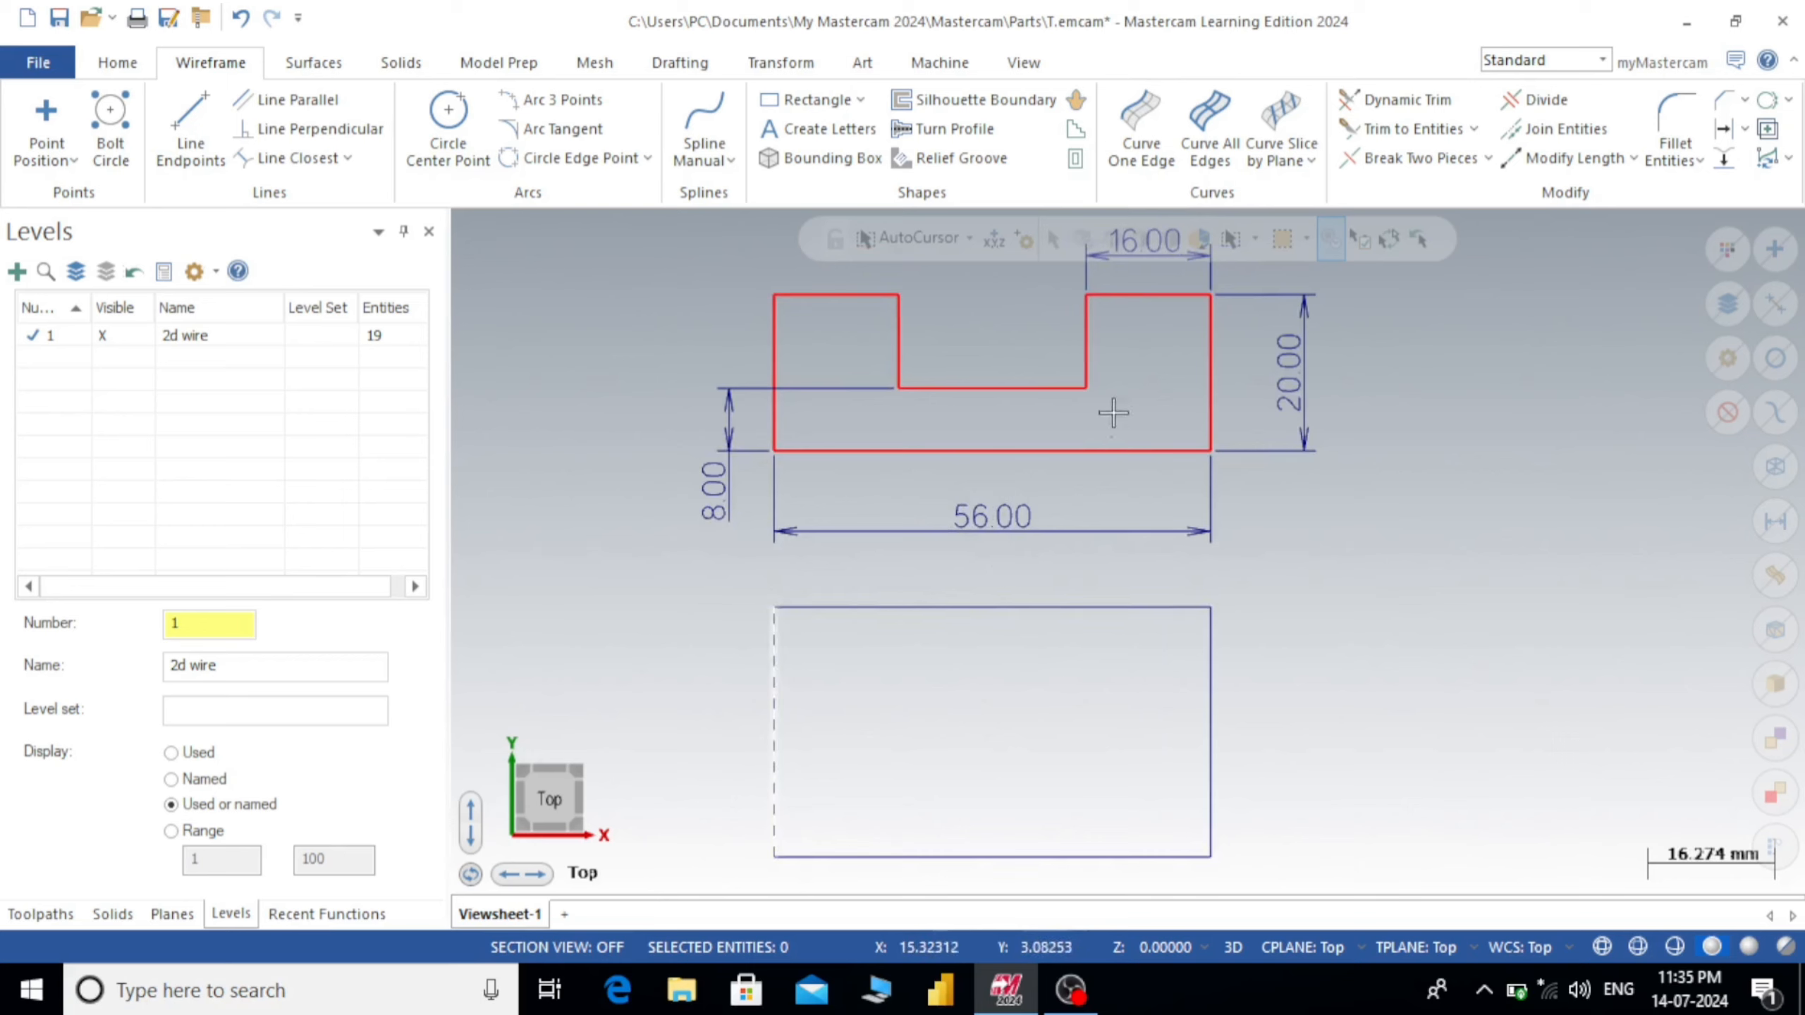
click(776, 101)
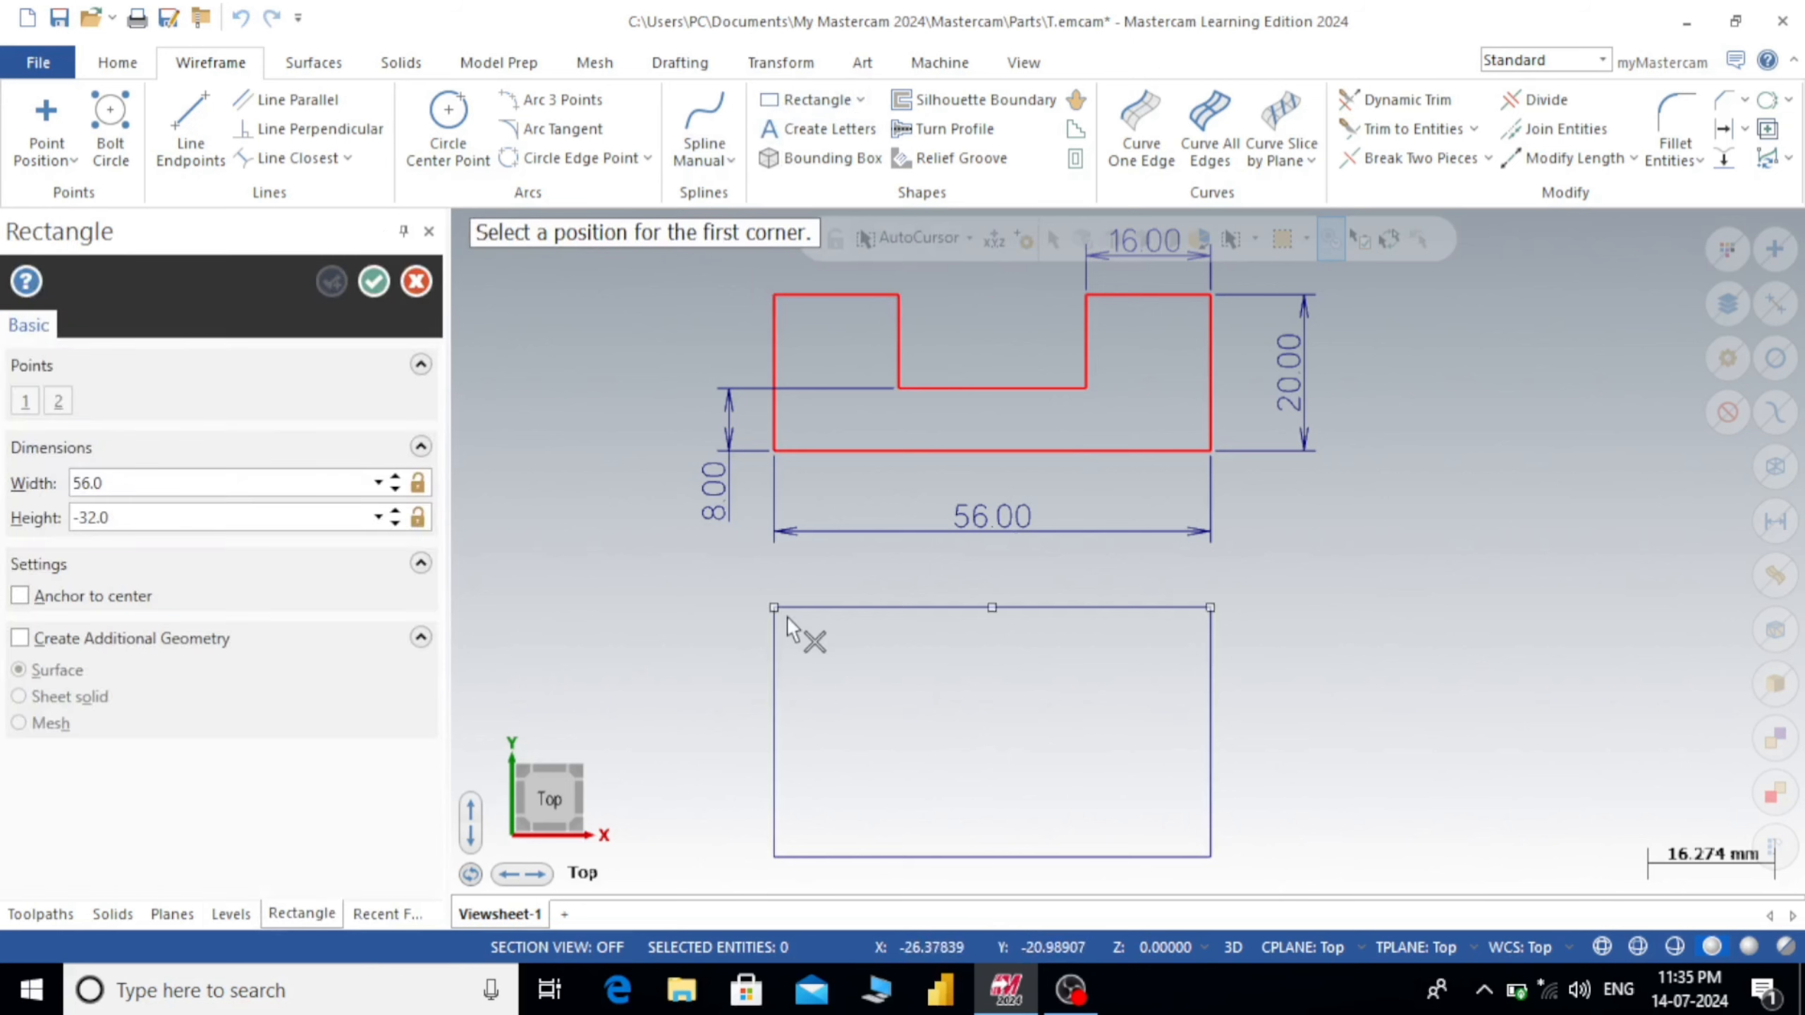
click(774, 608)
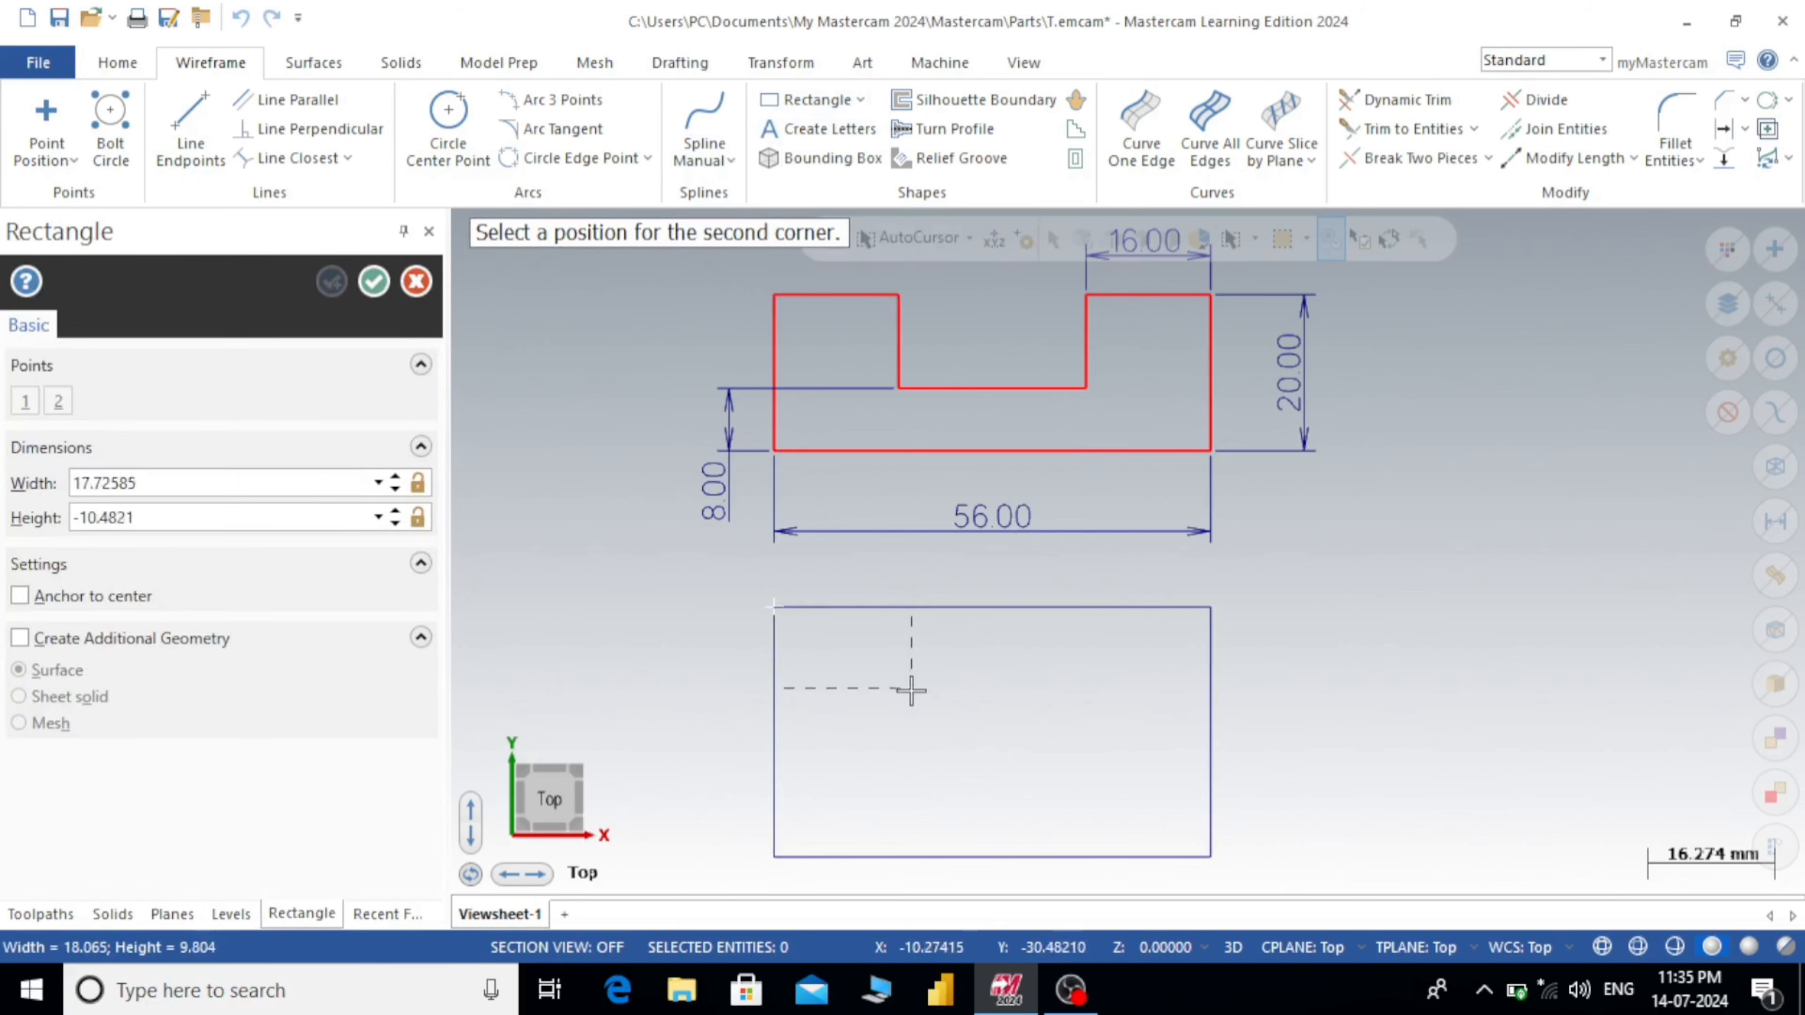
click(910, 690)
click(174, 484)
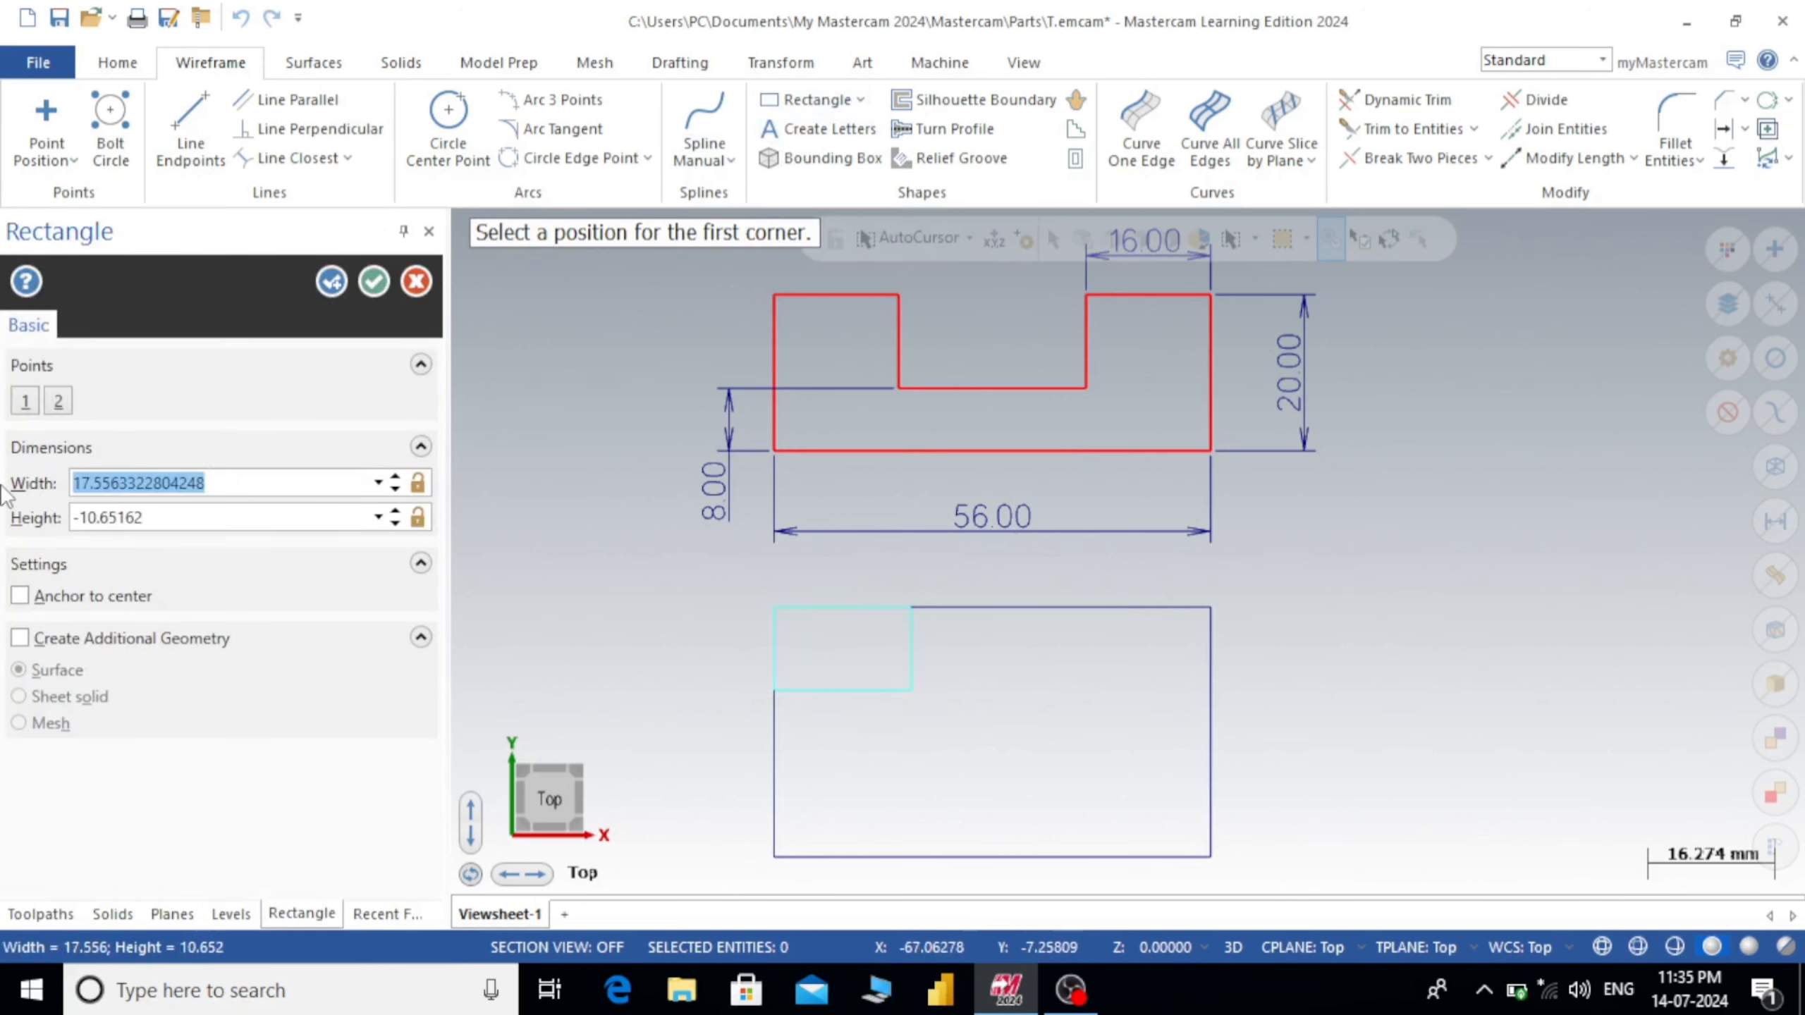
text(16)
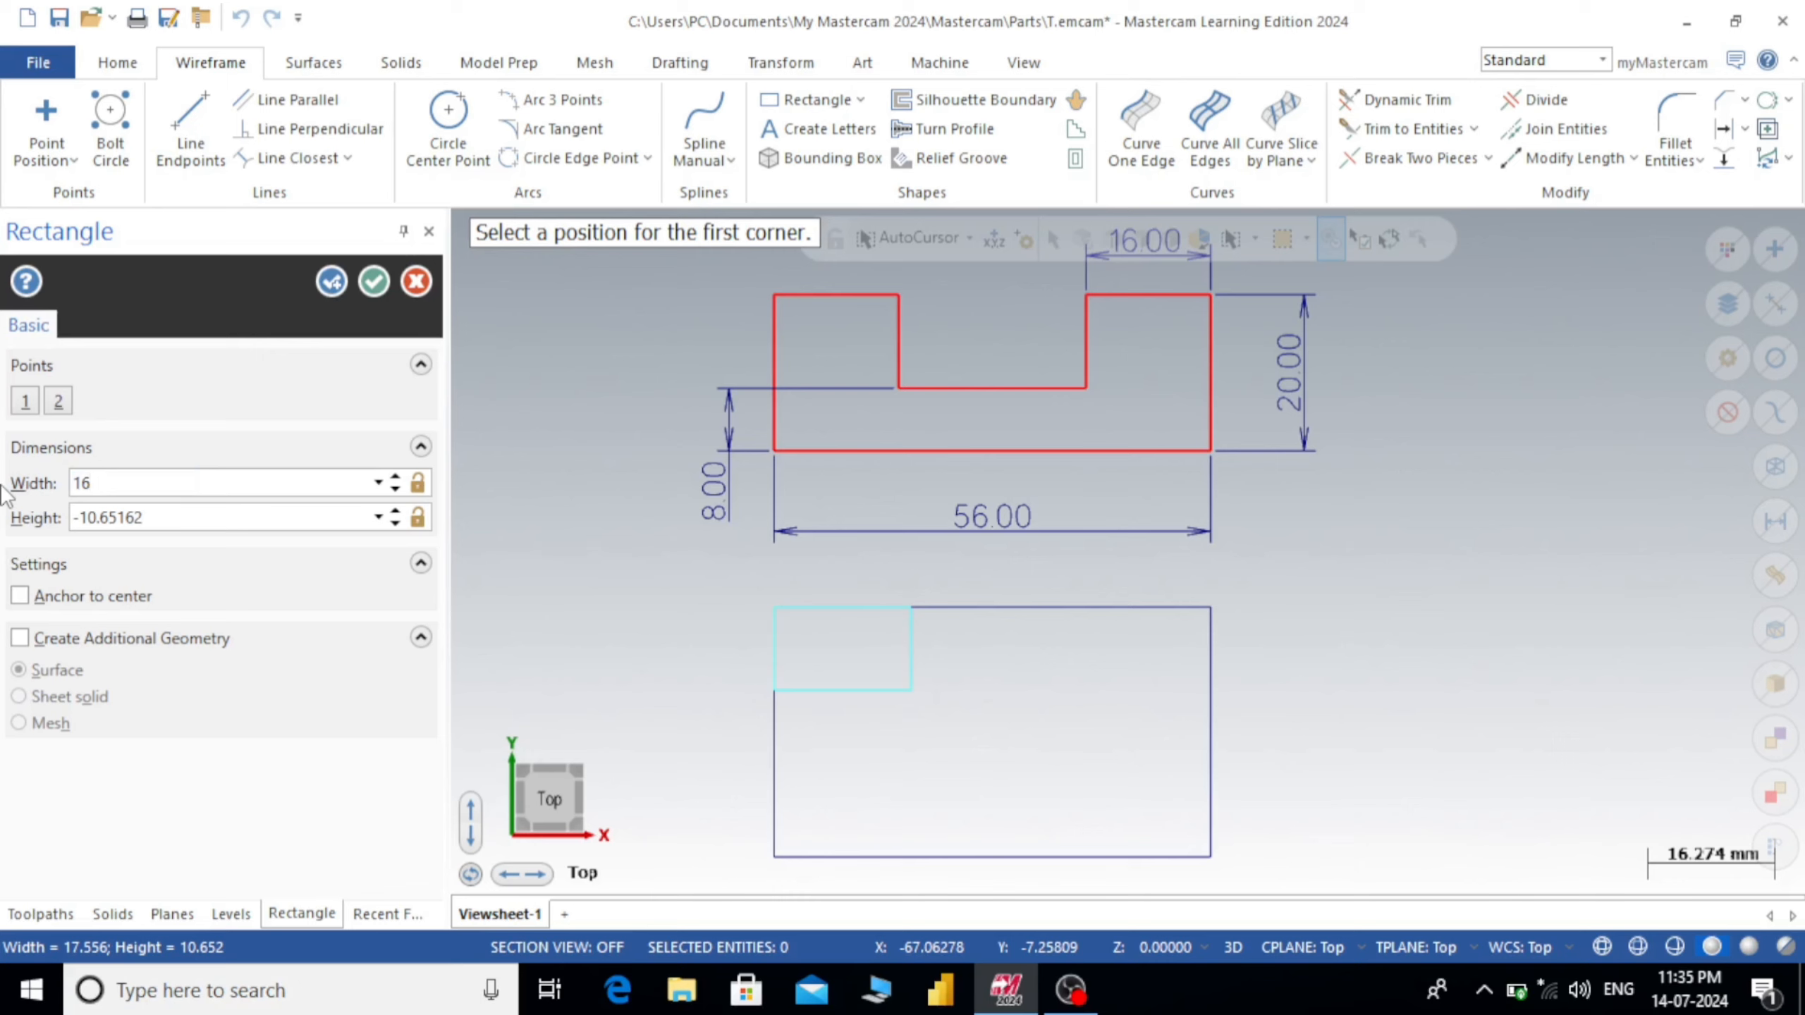
key(Tab)
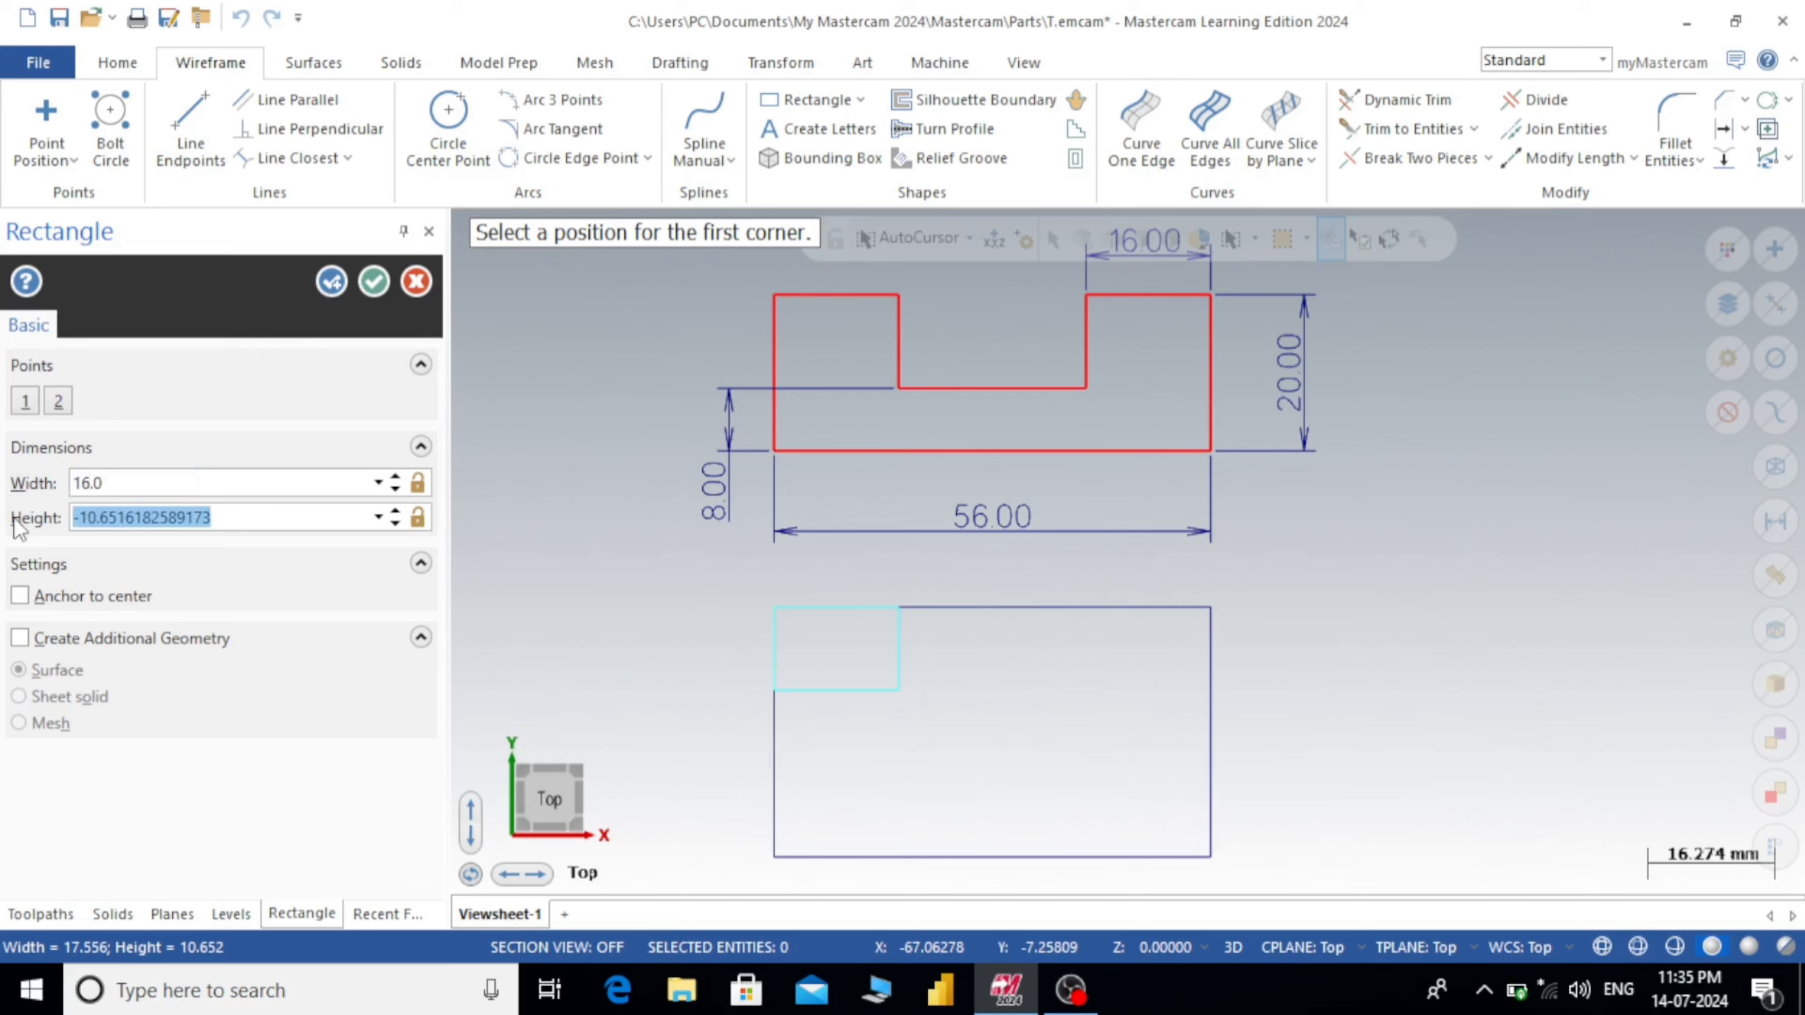
text(-8)
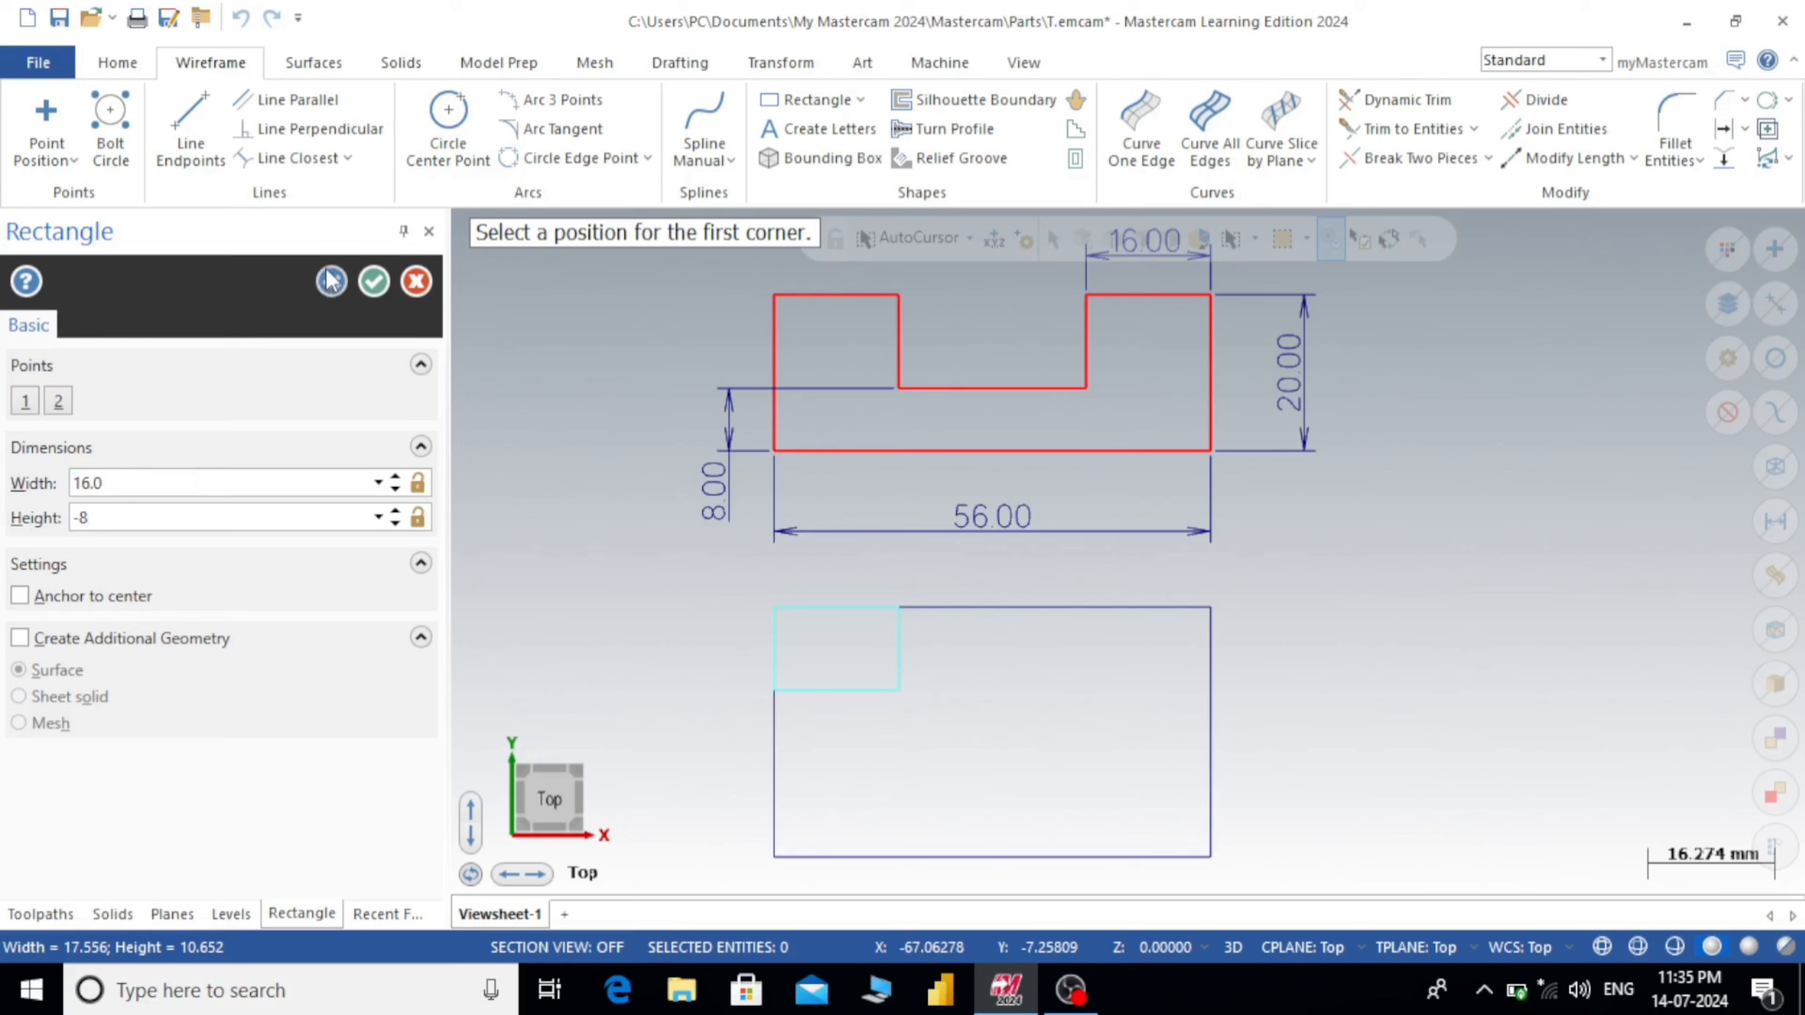
- Show the coordinate axes and accept the small upper left rectangle, keeping the Rectangle command active
click(1023, 63)
click(1252, 100)
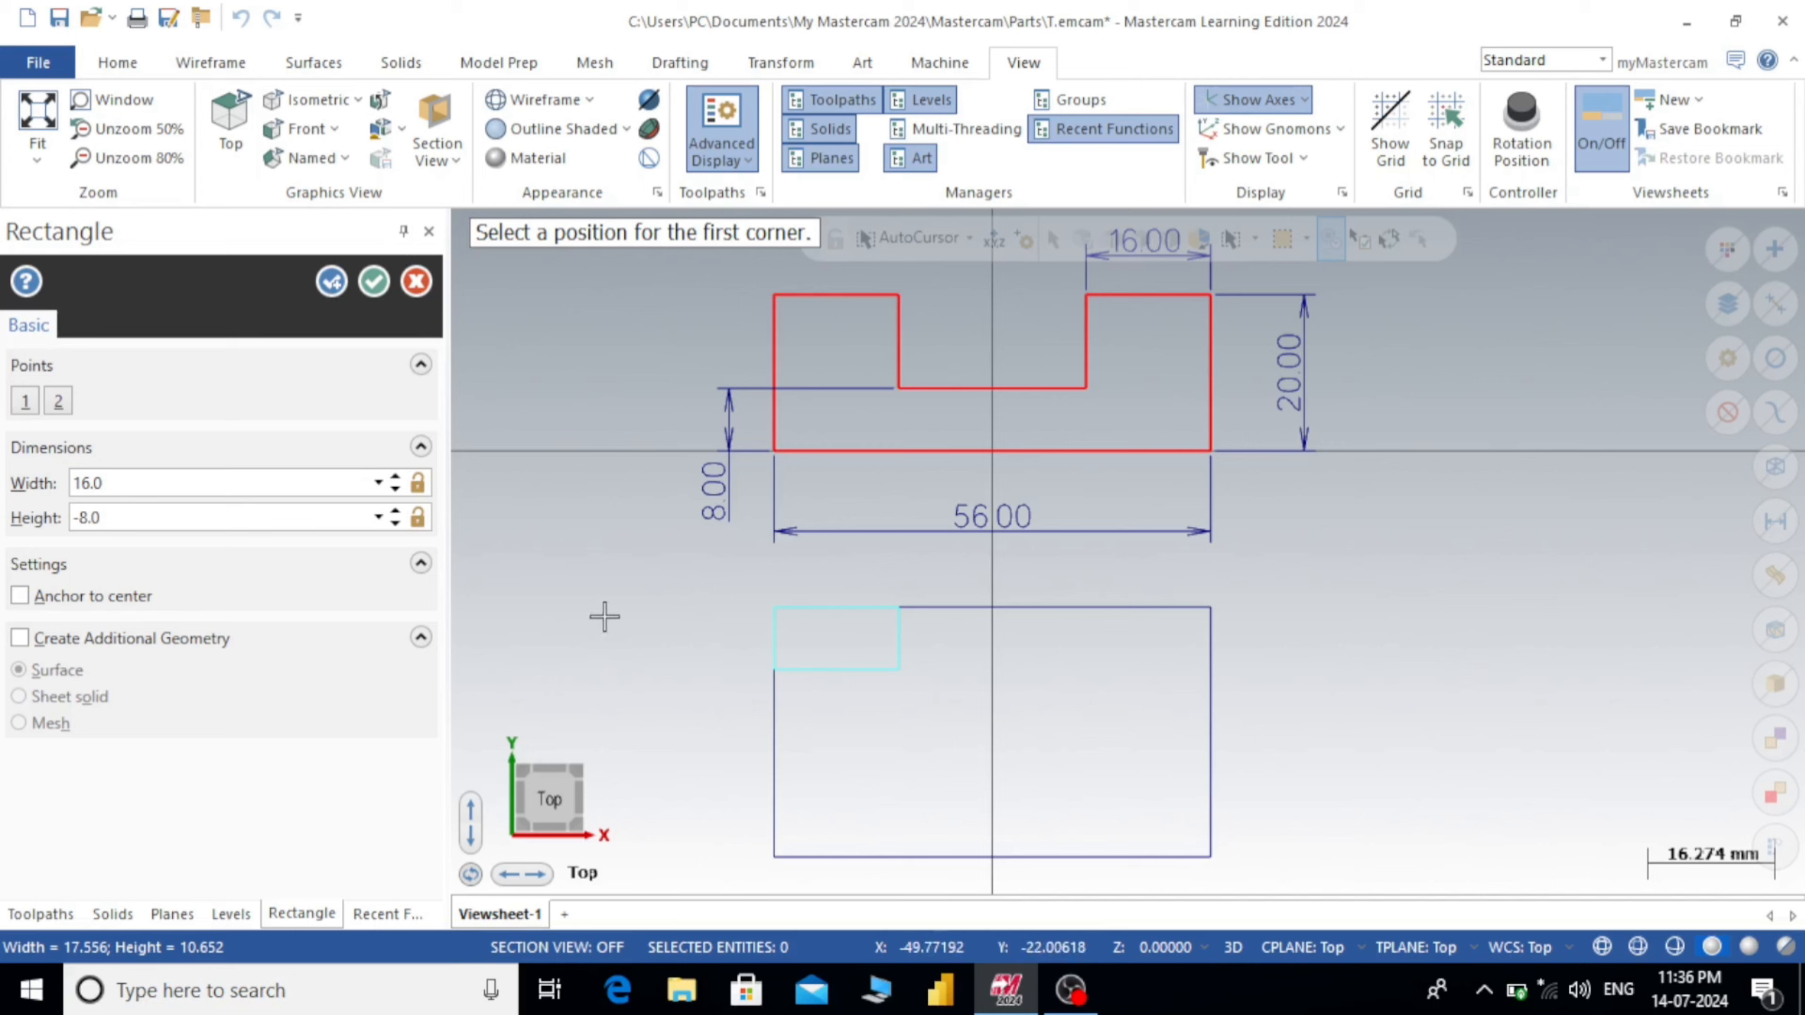
click(329, 283)
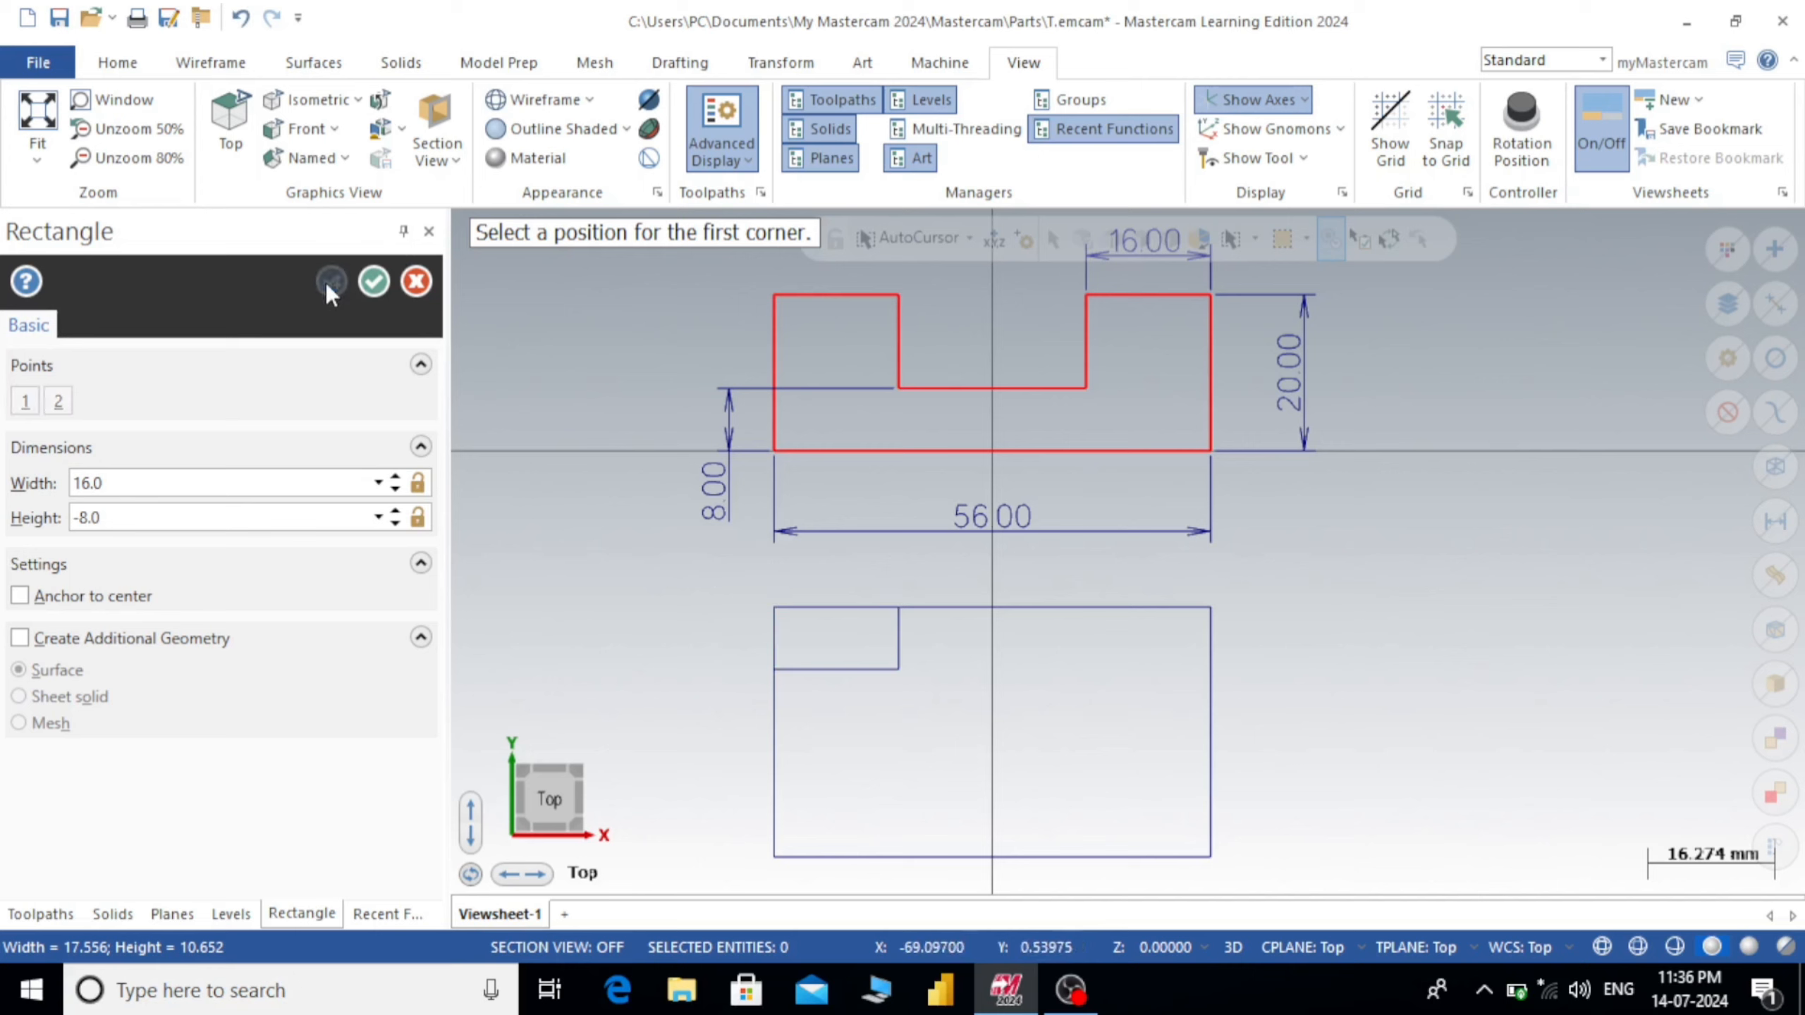
- Draw a corner rectangle from the large rectangle's lower right corner with width -18 and height 8
click(205, 64)
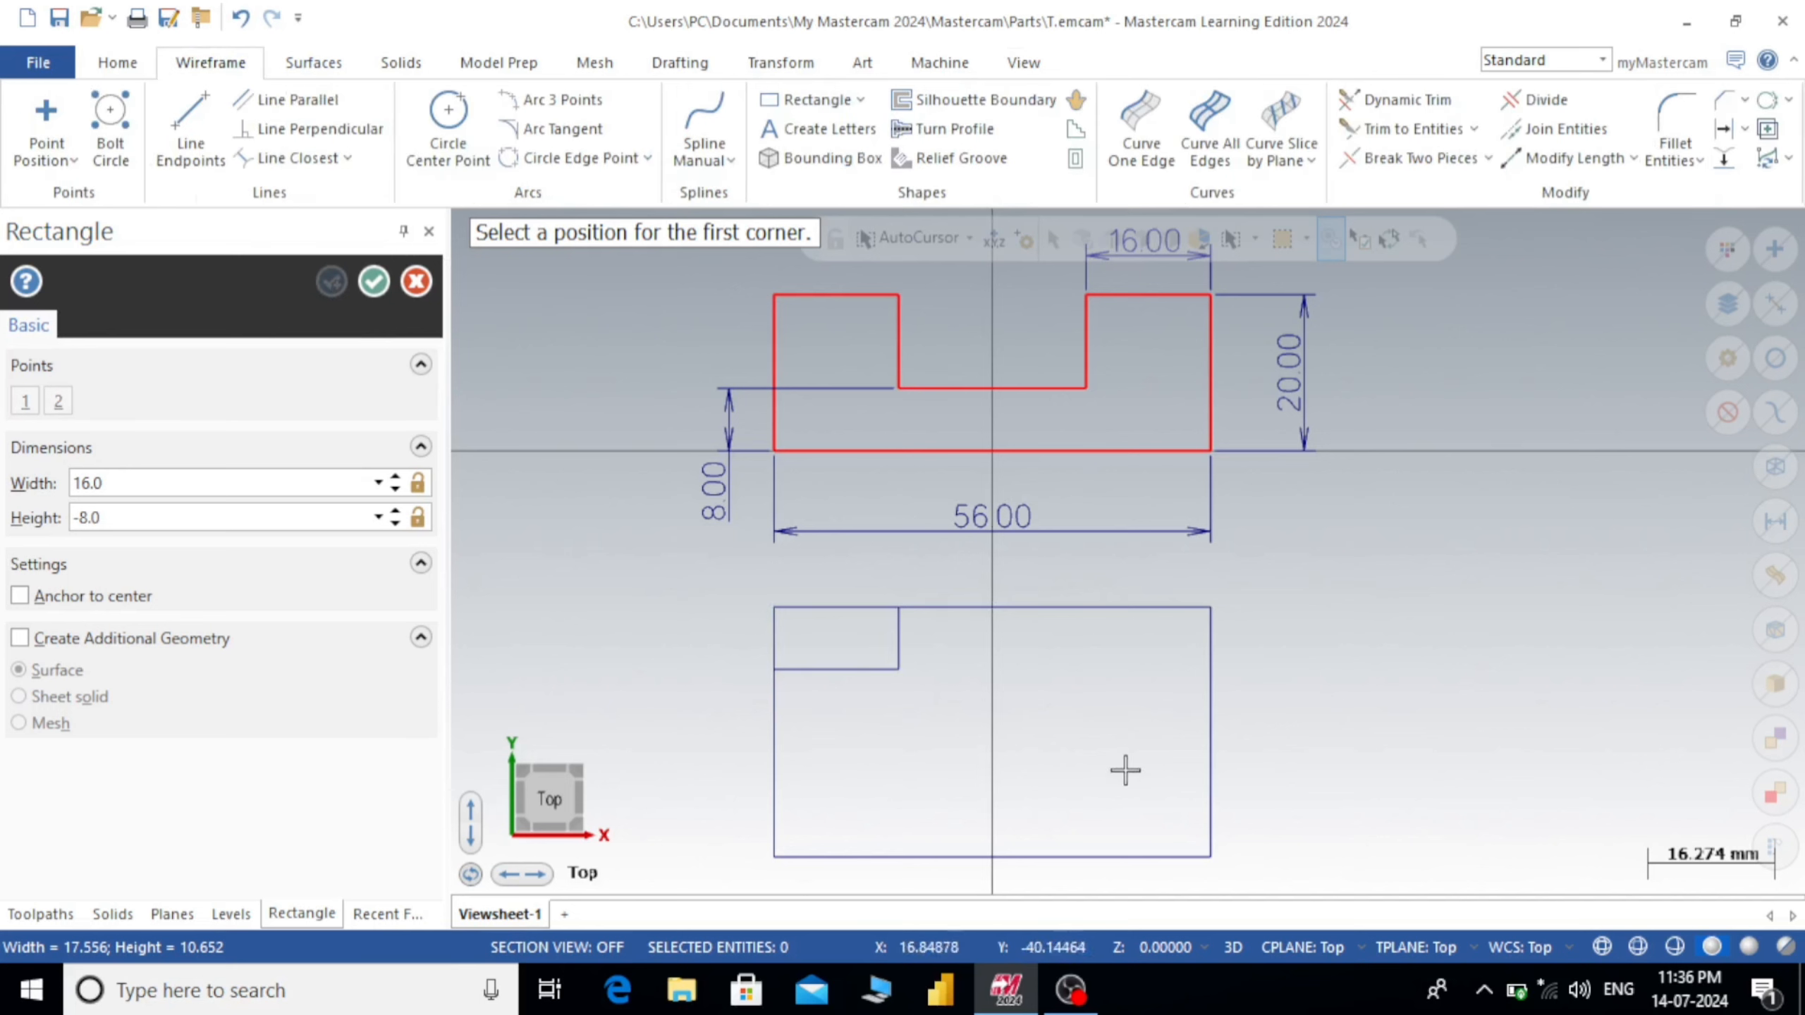
click(1209, 857)
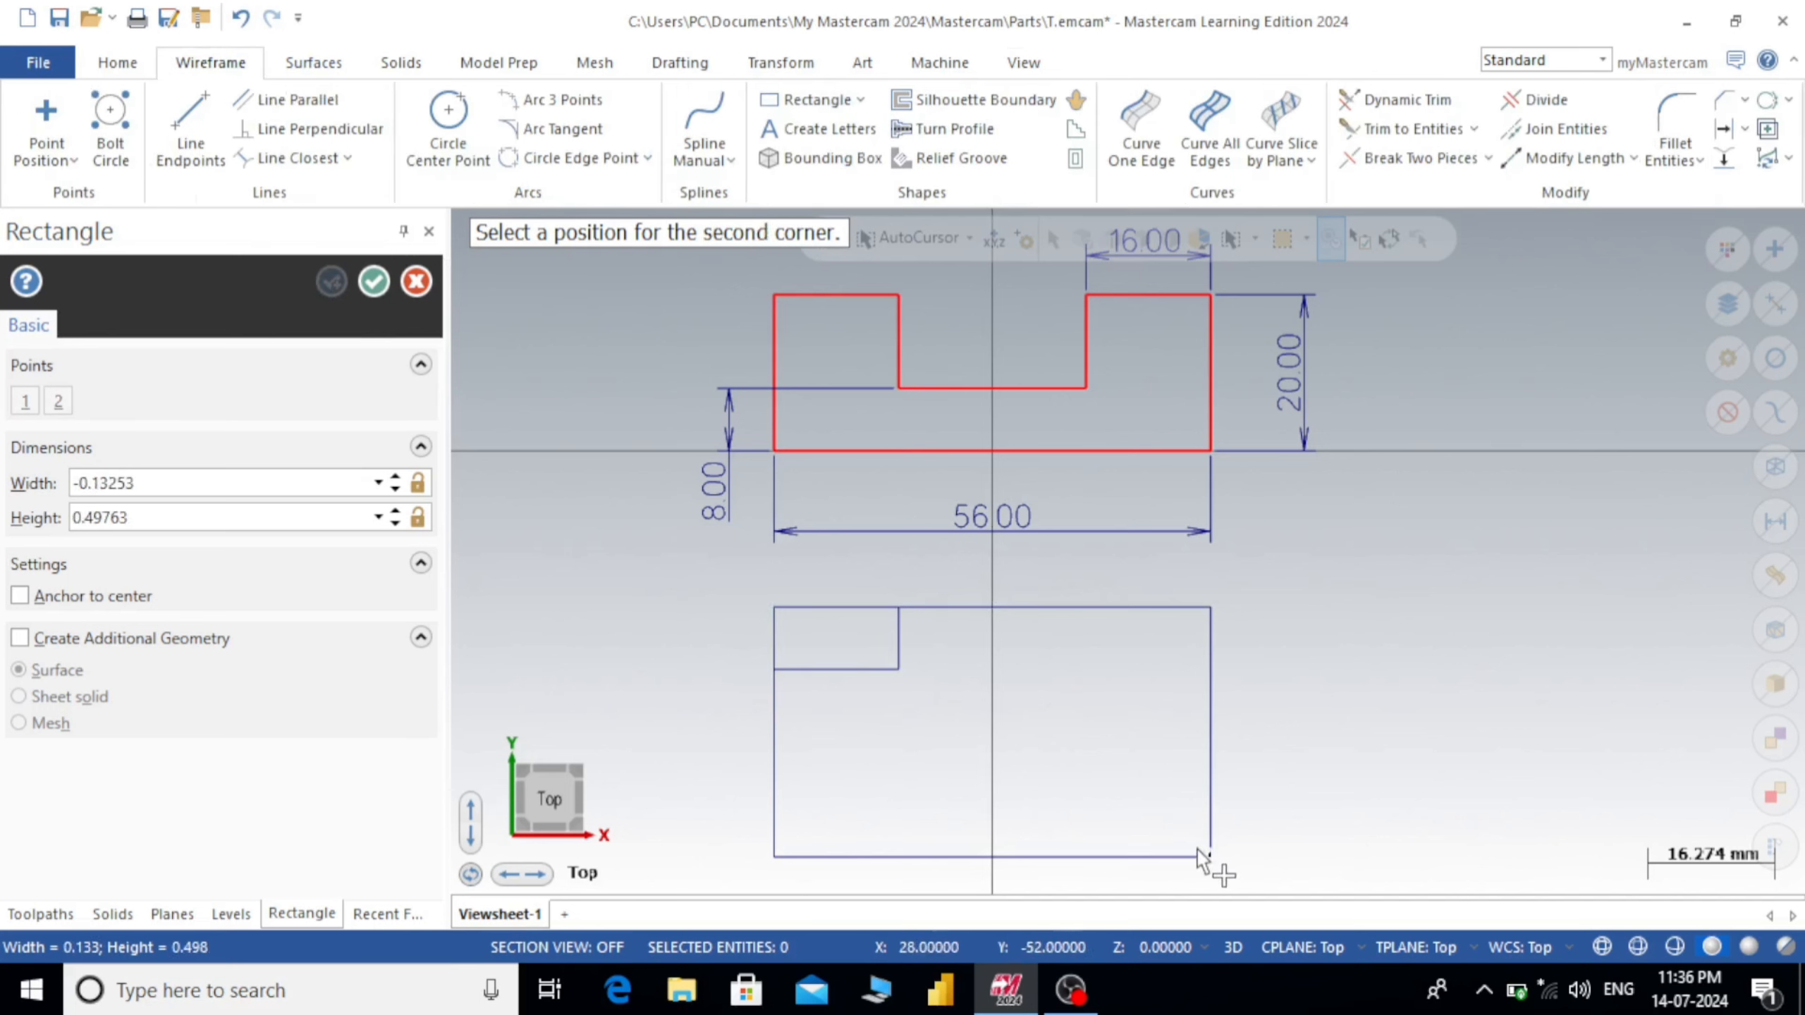
click(1065, 780)
click(150, 486)
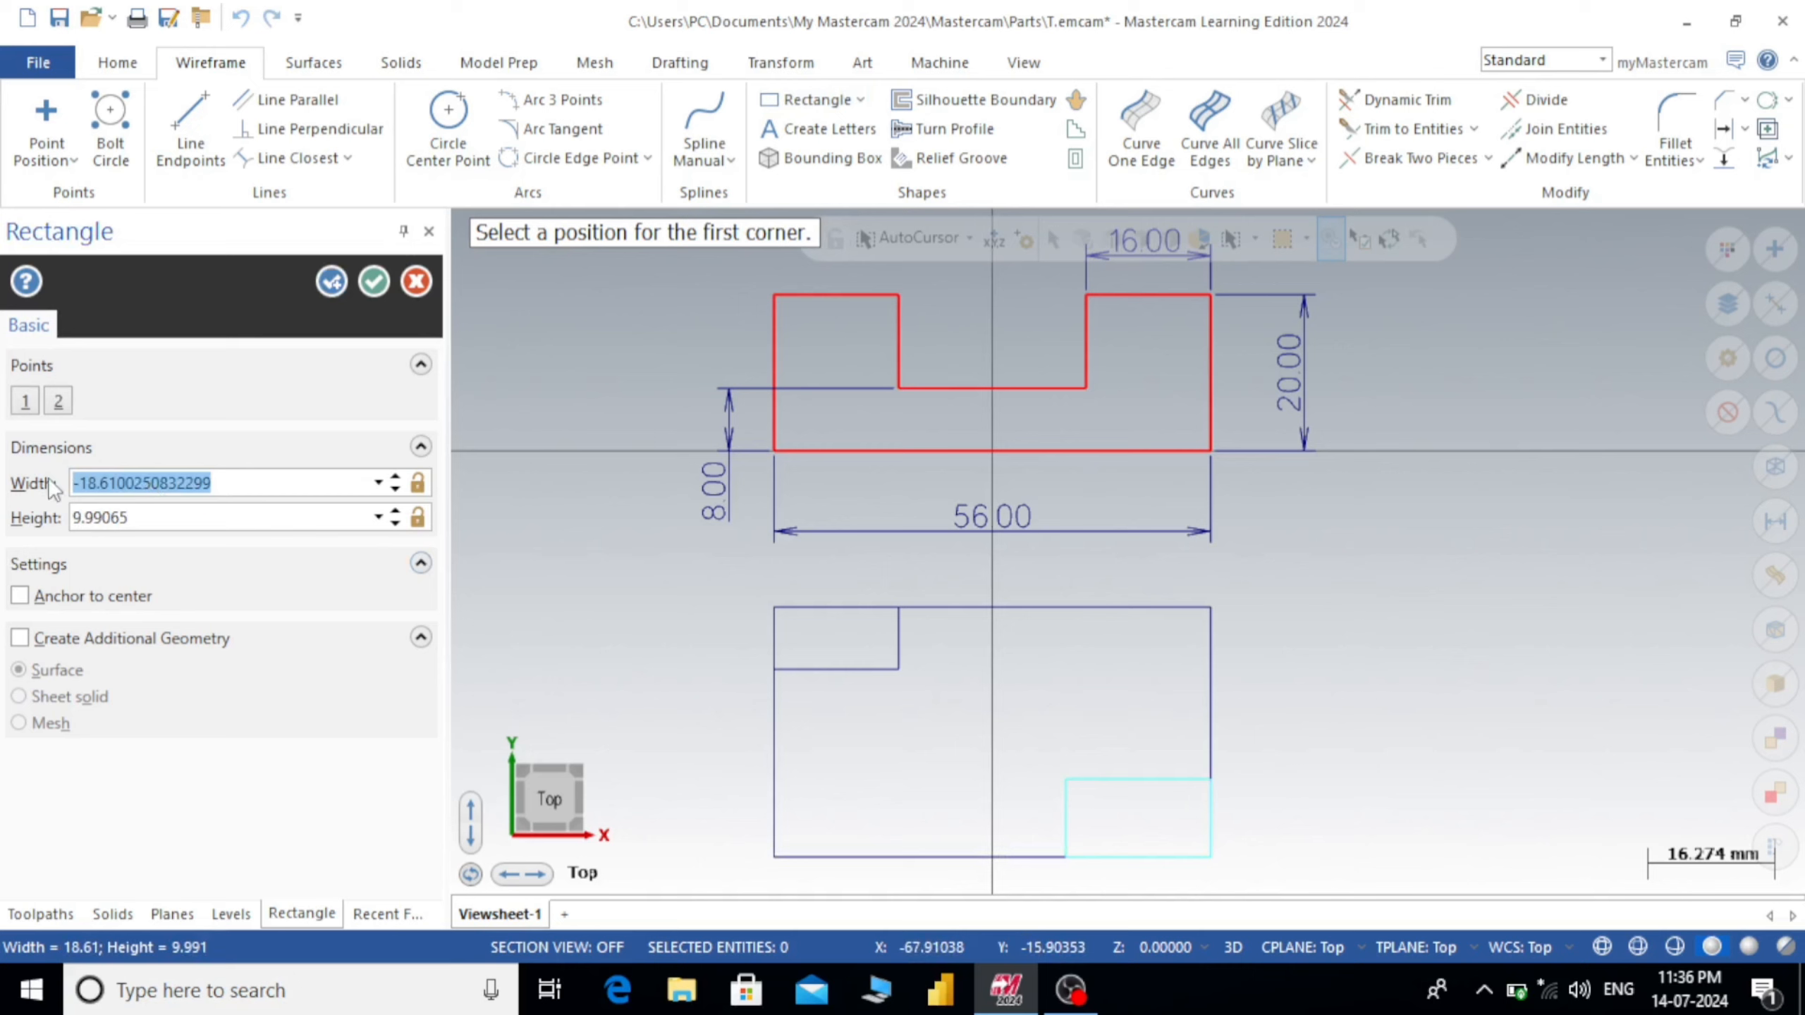
text(-18)
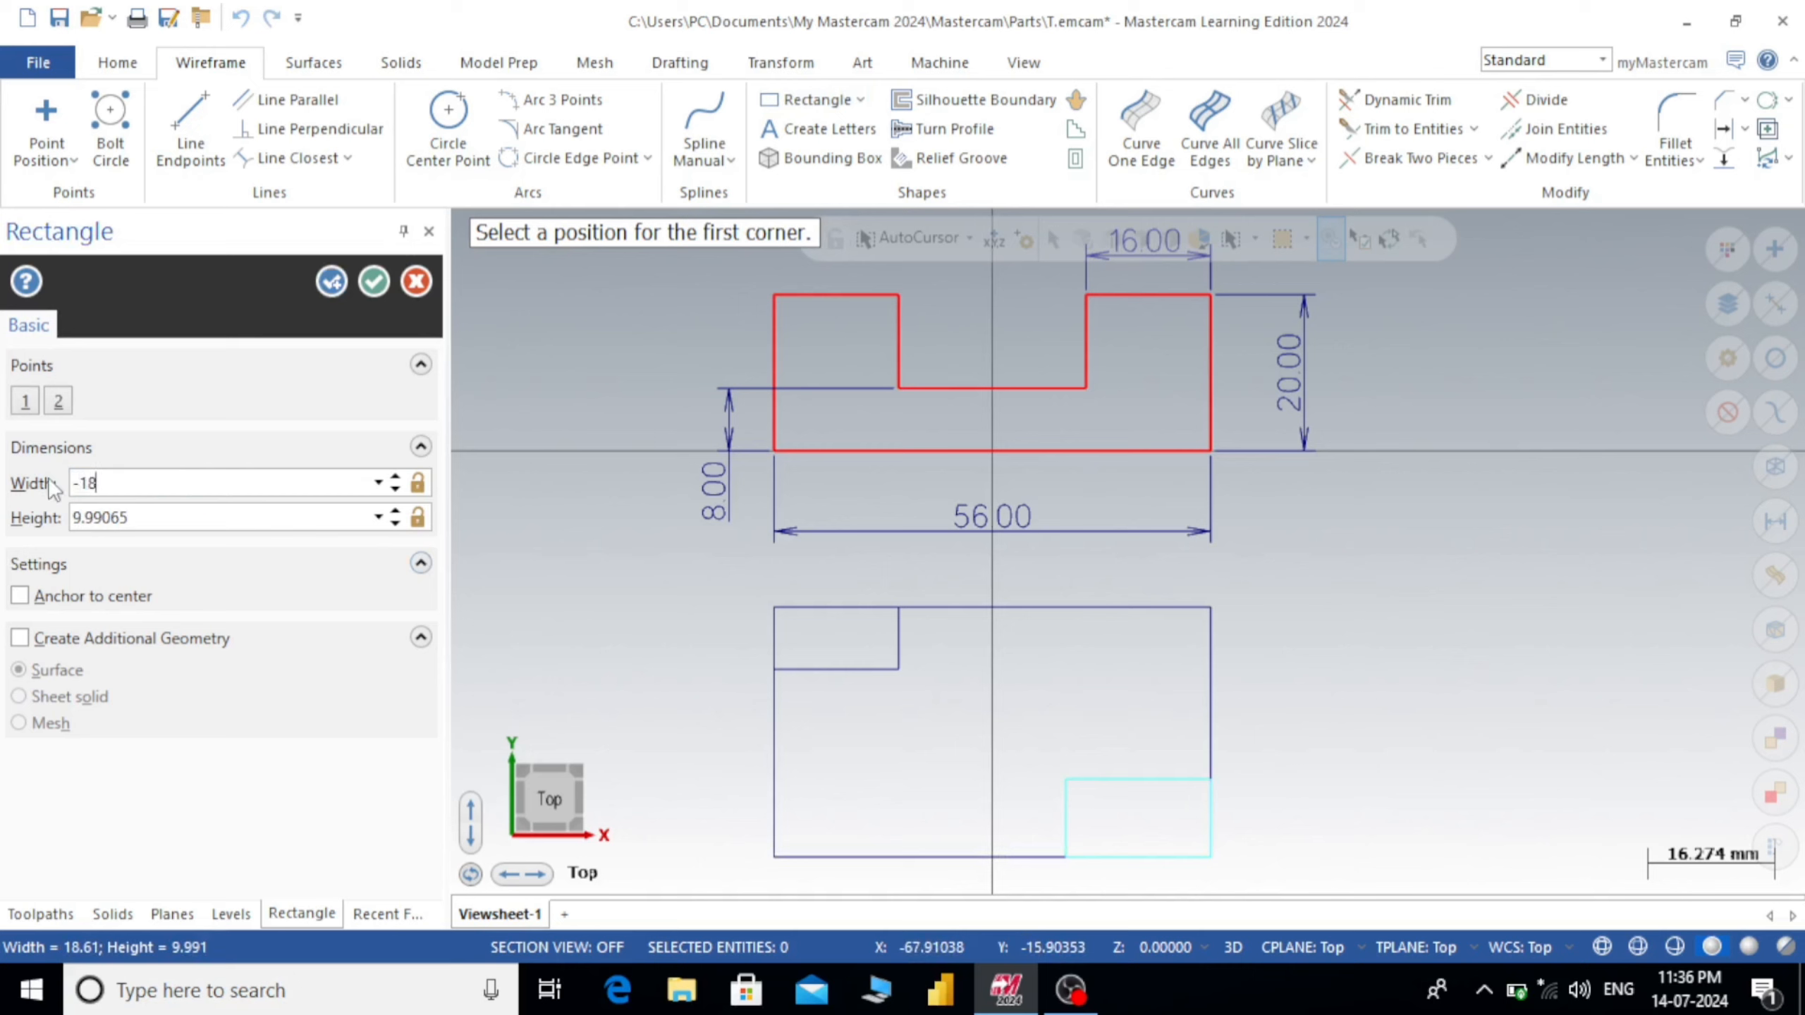
key(Tab)
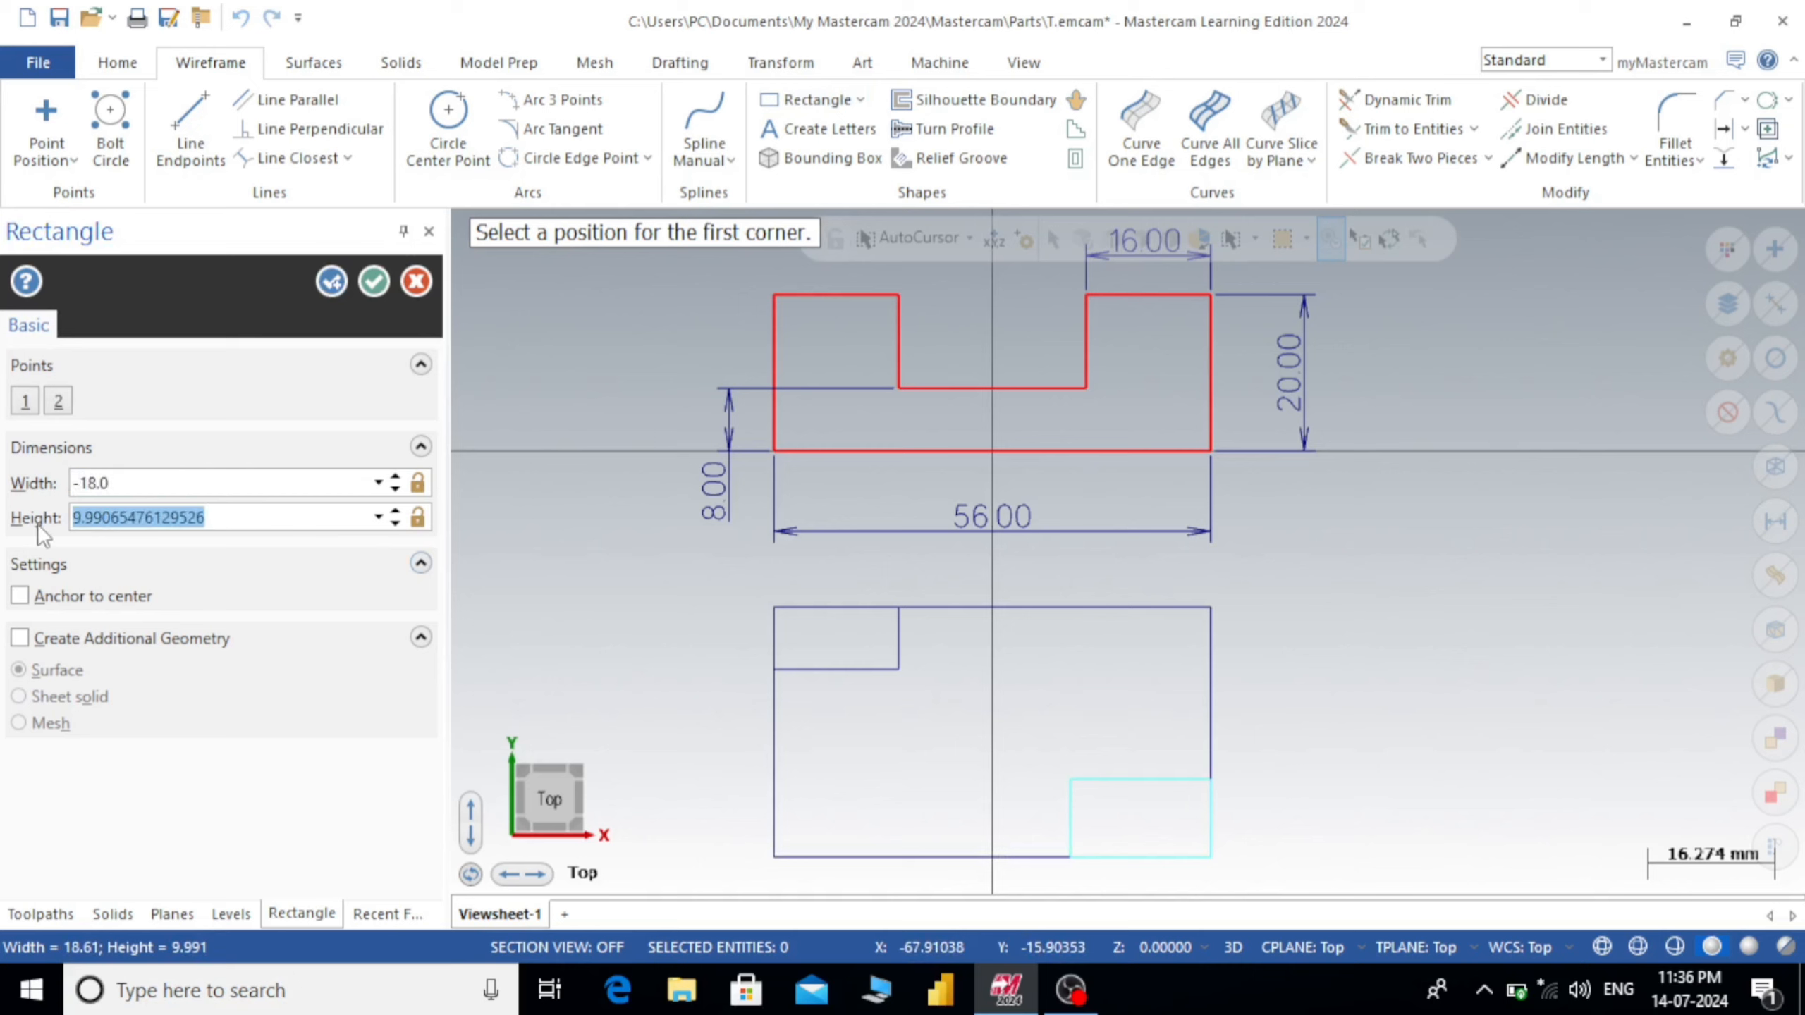
text(8)
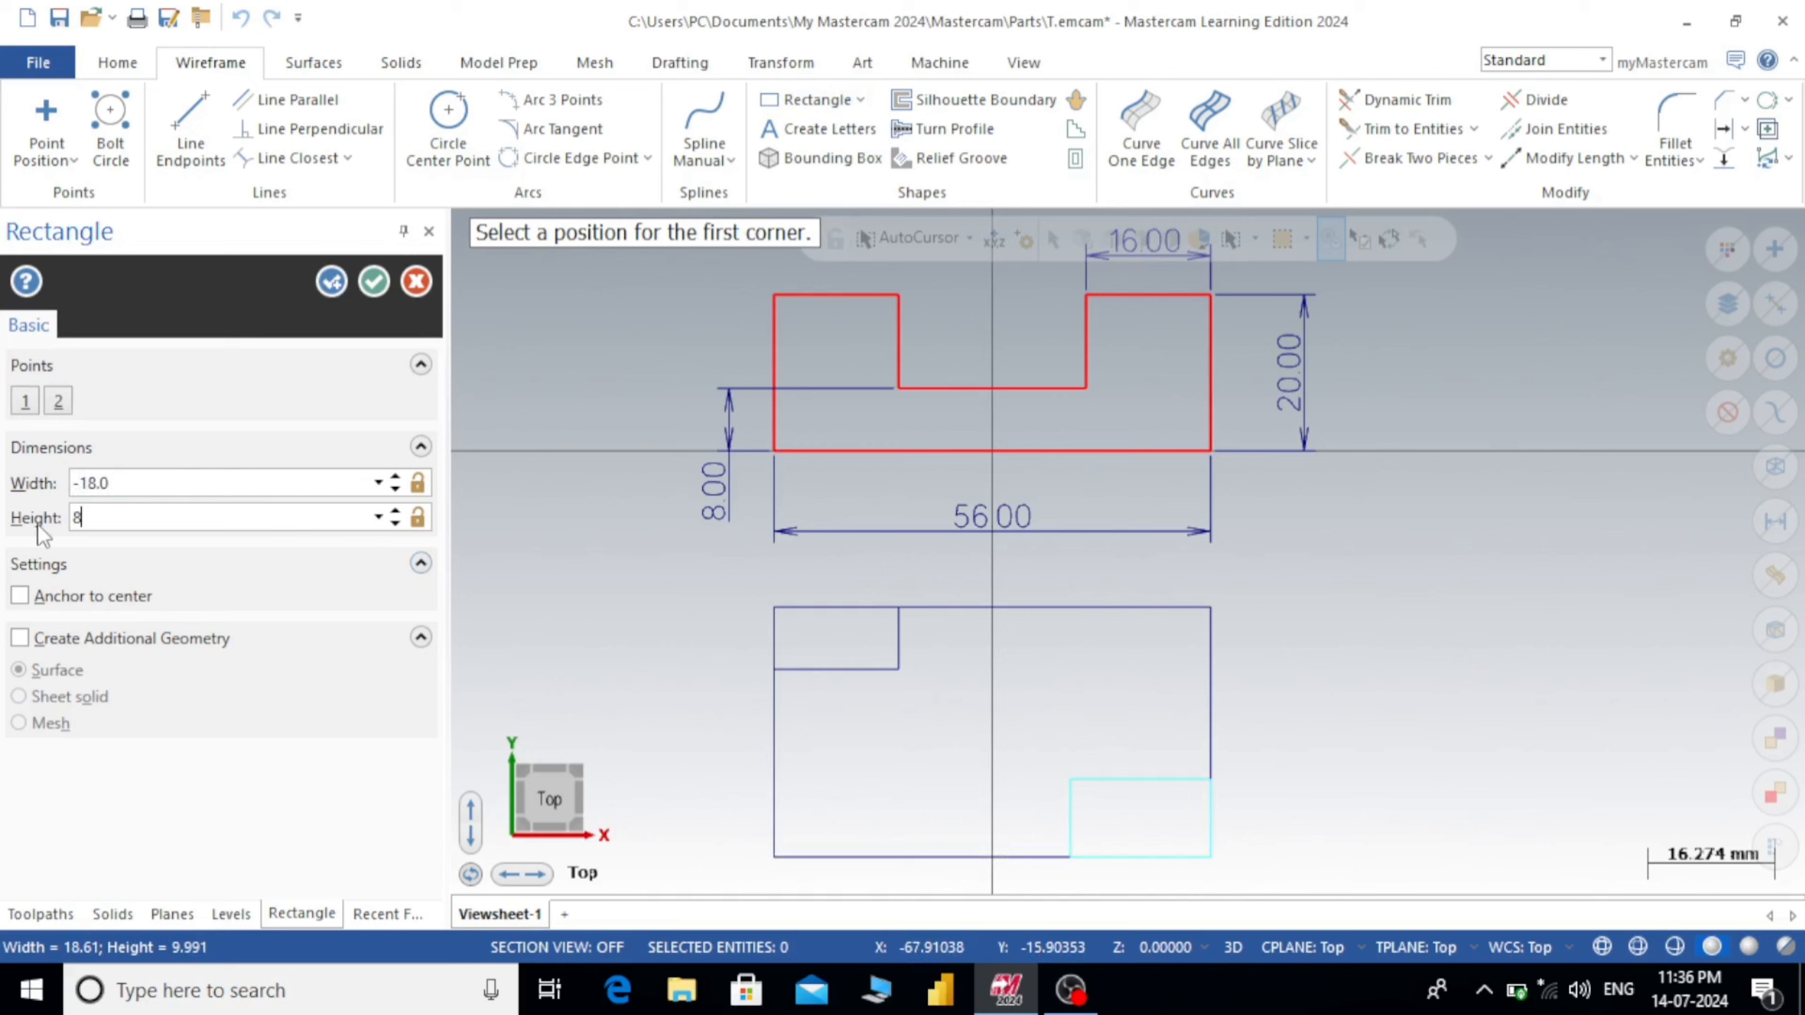
click(374, 283)
- Draw a separate rectangle in the empty space right of the lower view with width 16 and height -12
scroll(1011, 558, down, 1)
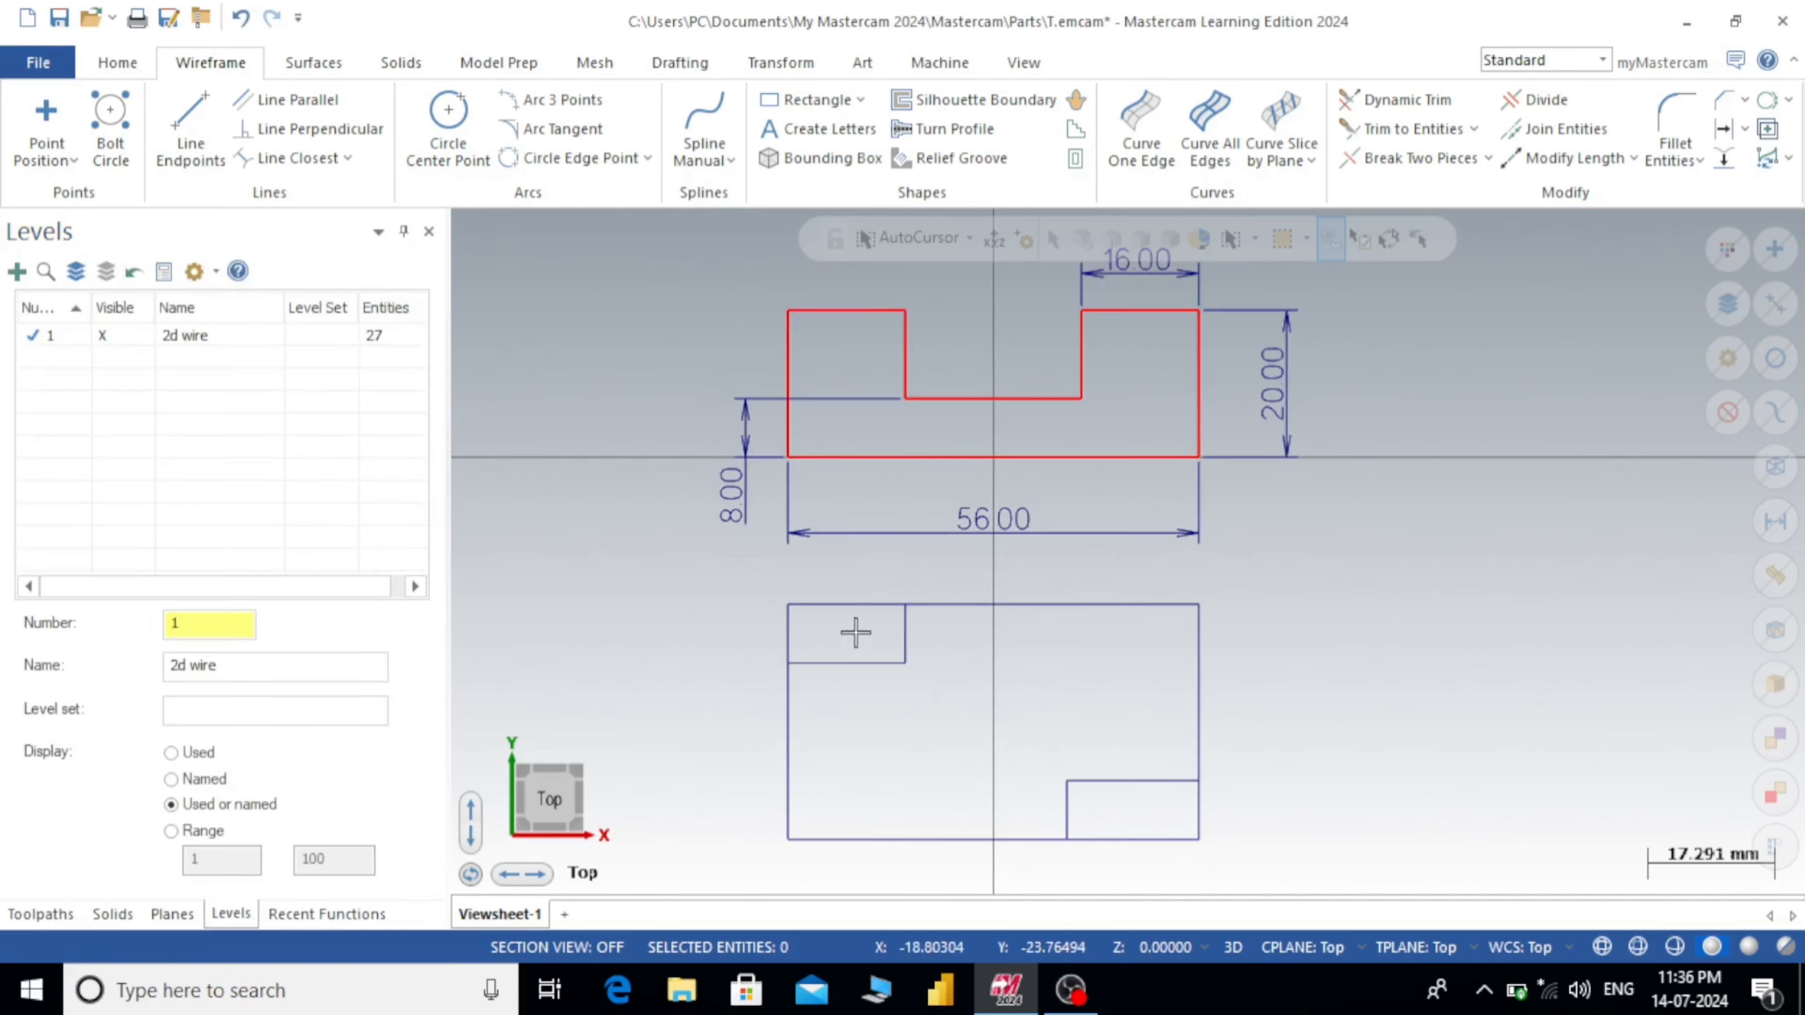
scroll(850, 635, up, 1)
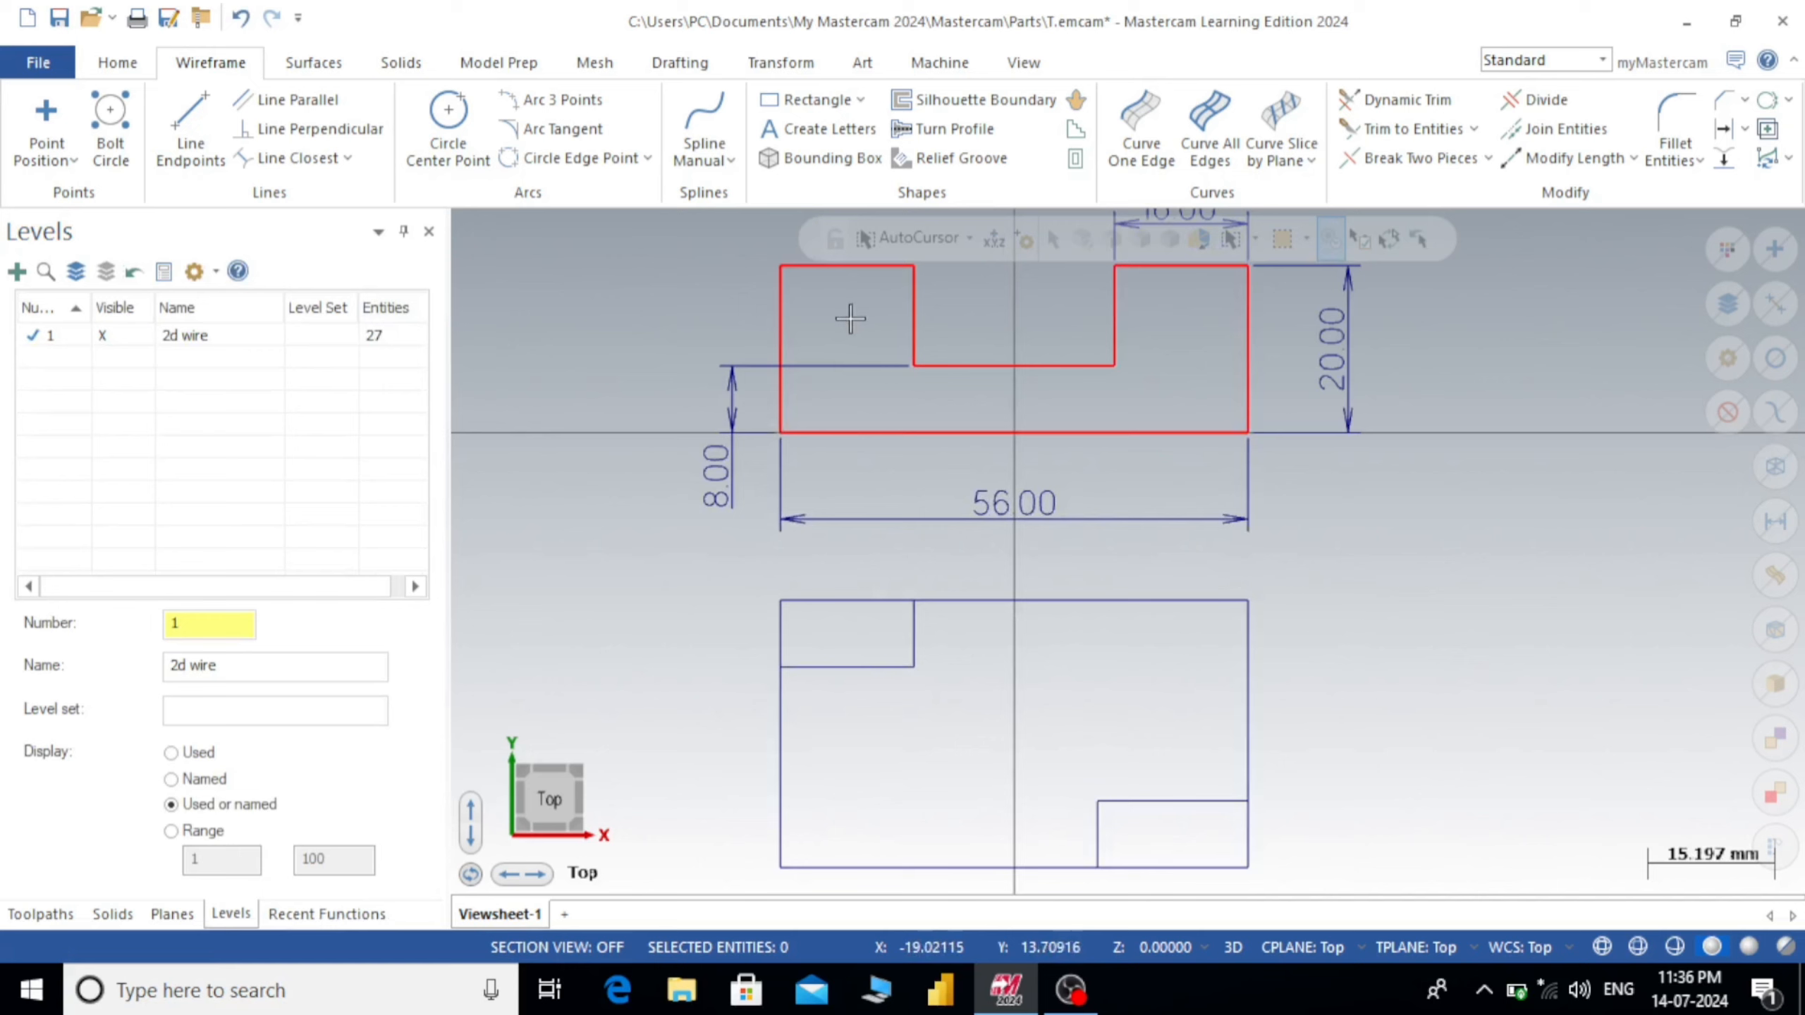
scroll(1162, 506, down, 1)
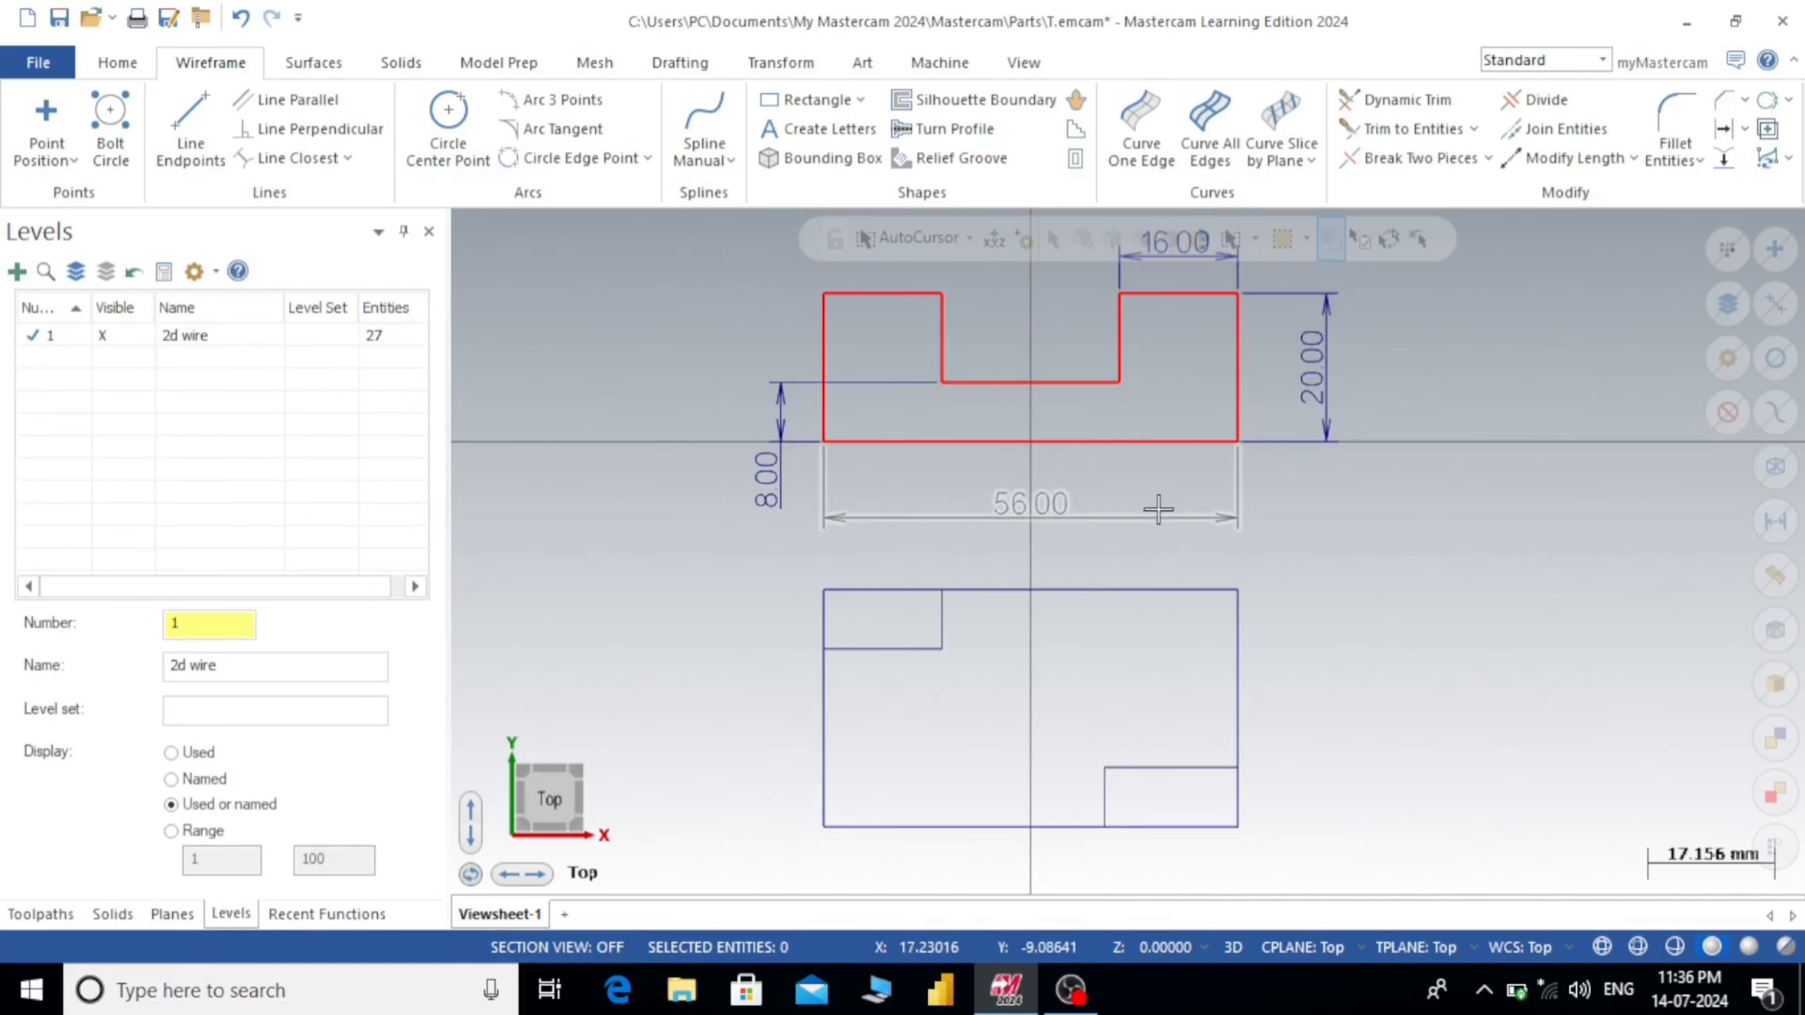
scroll(1059, 720, up, 1)
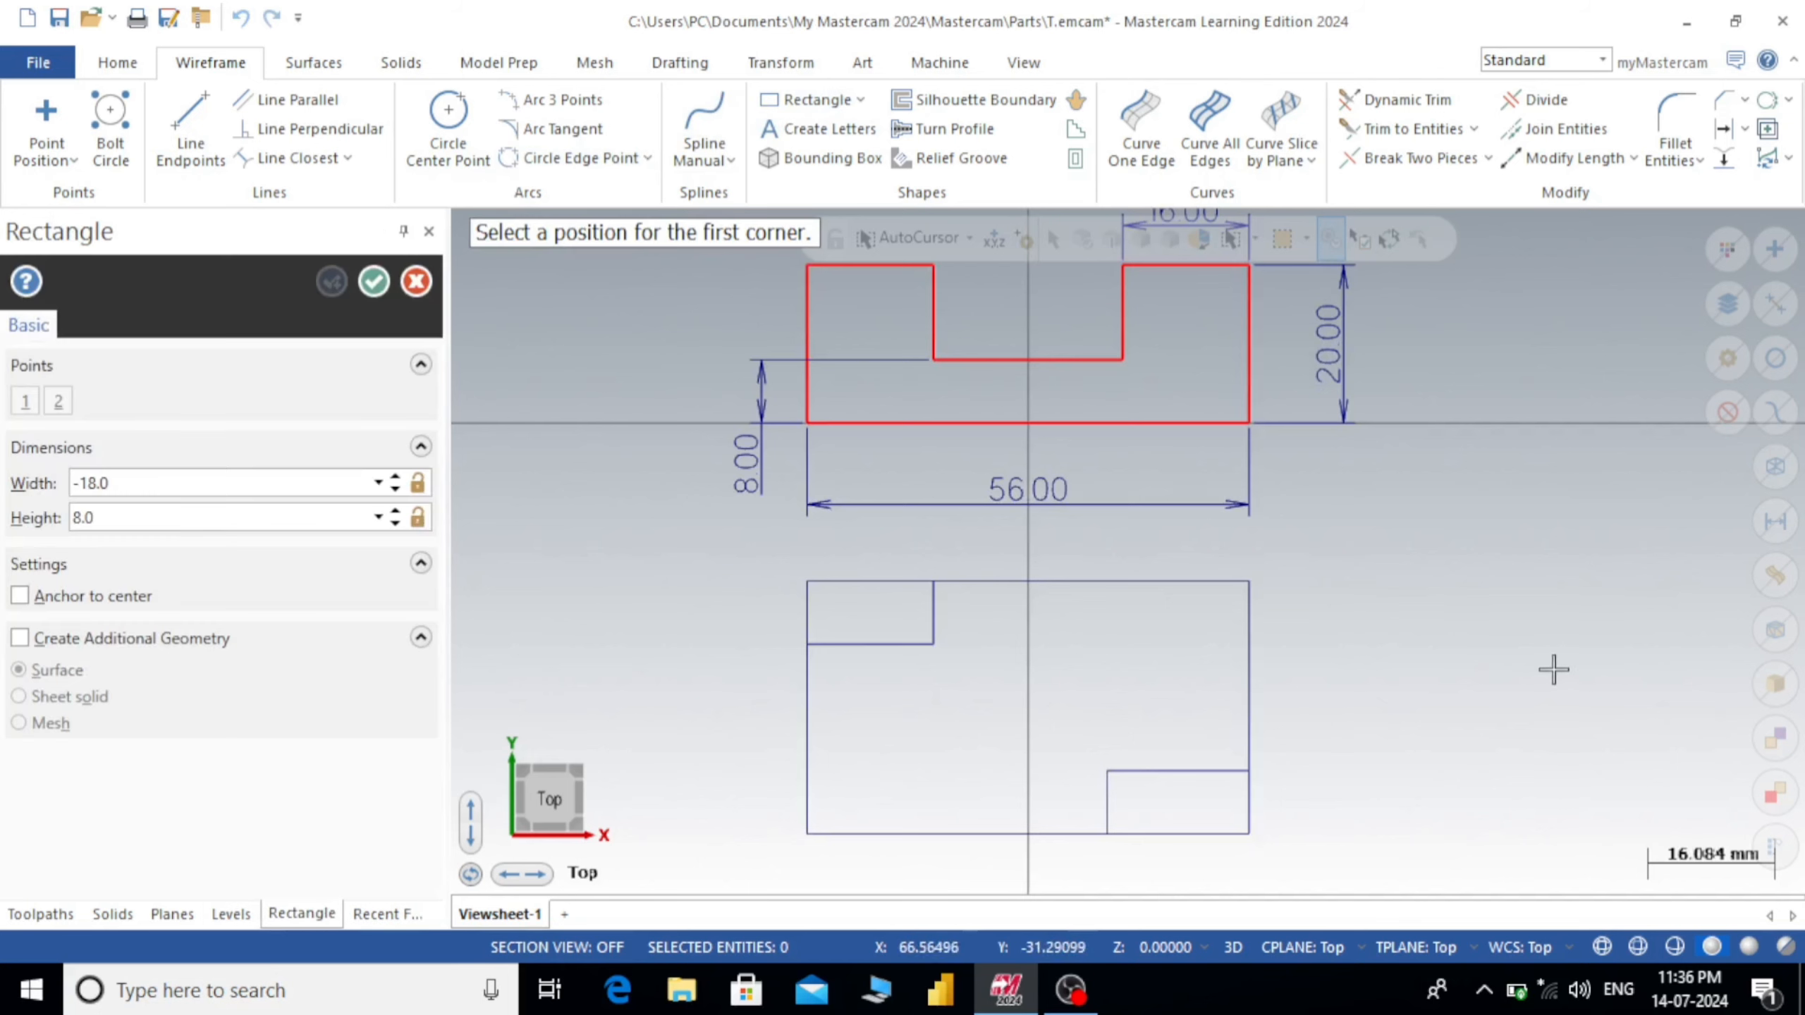
click(1360, 631)
click(1544, 755)
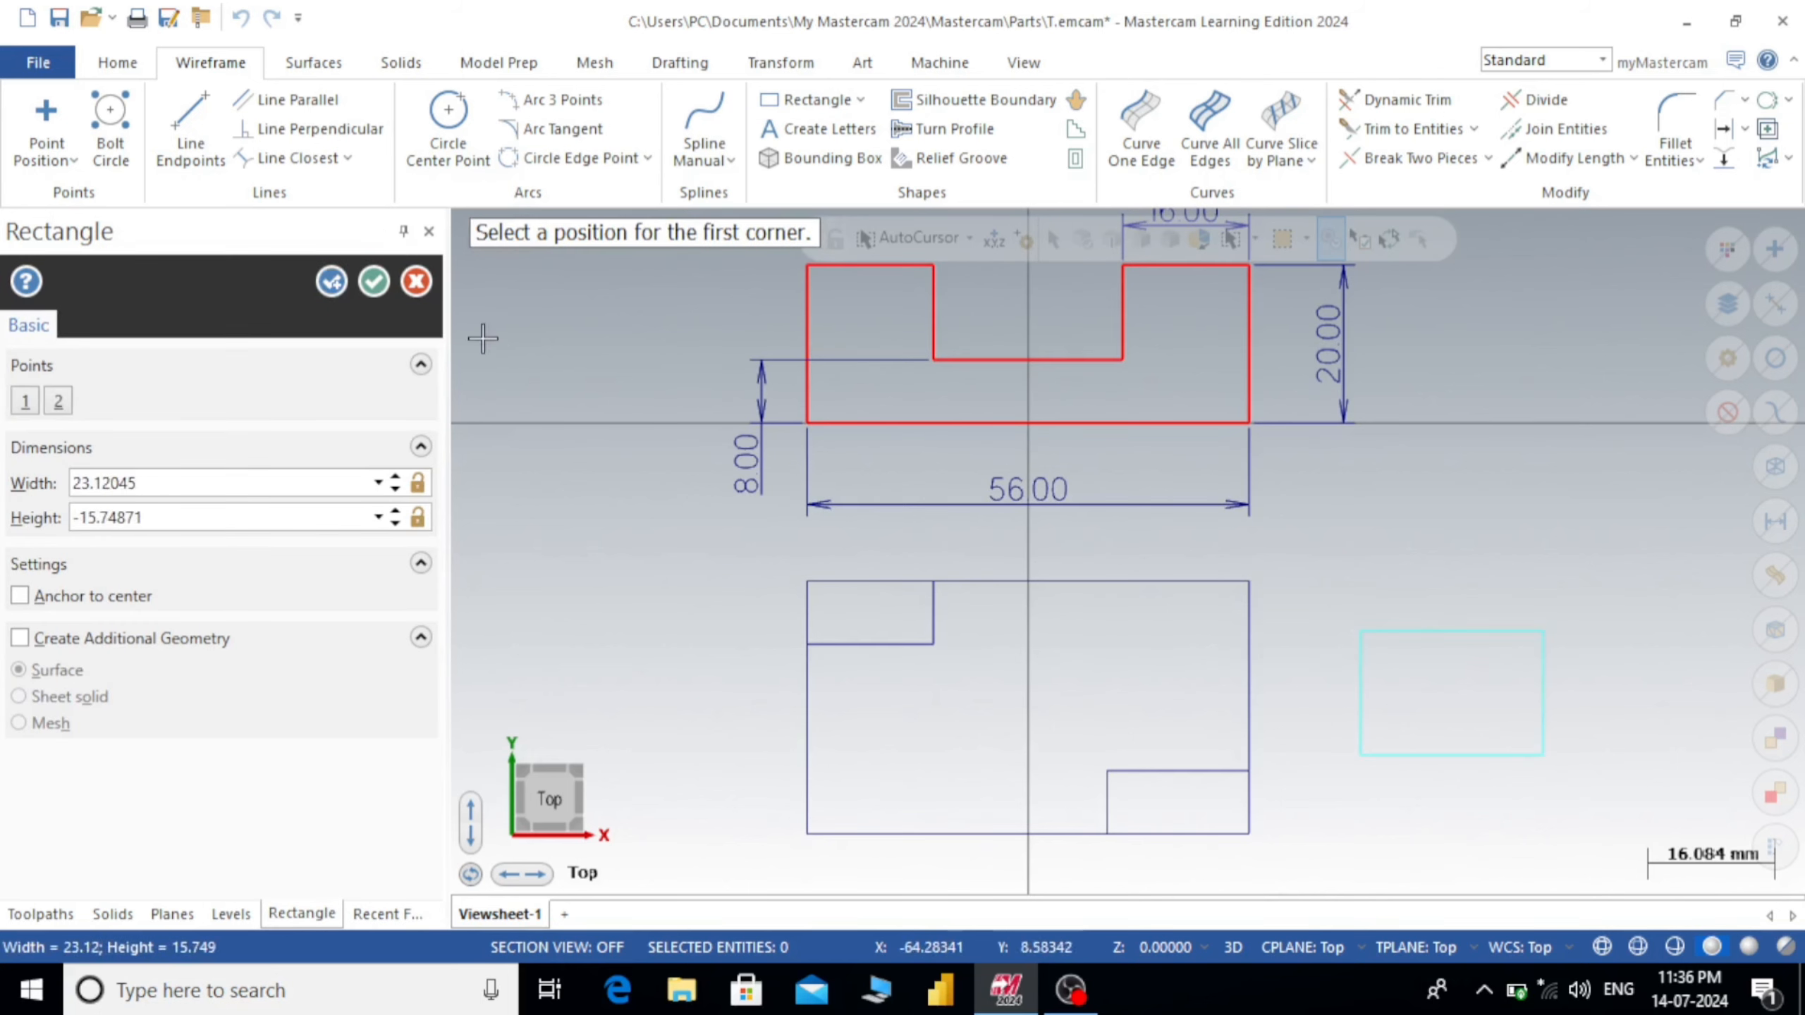
click(256, 483)
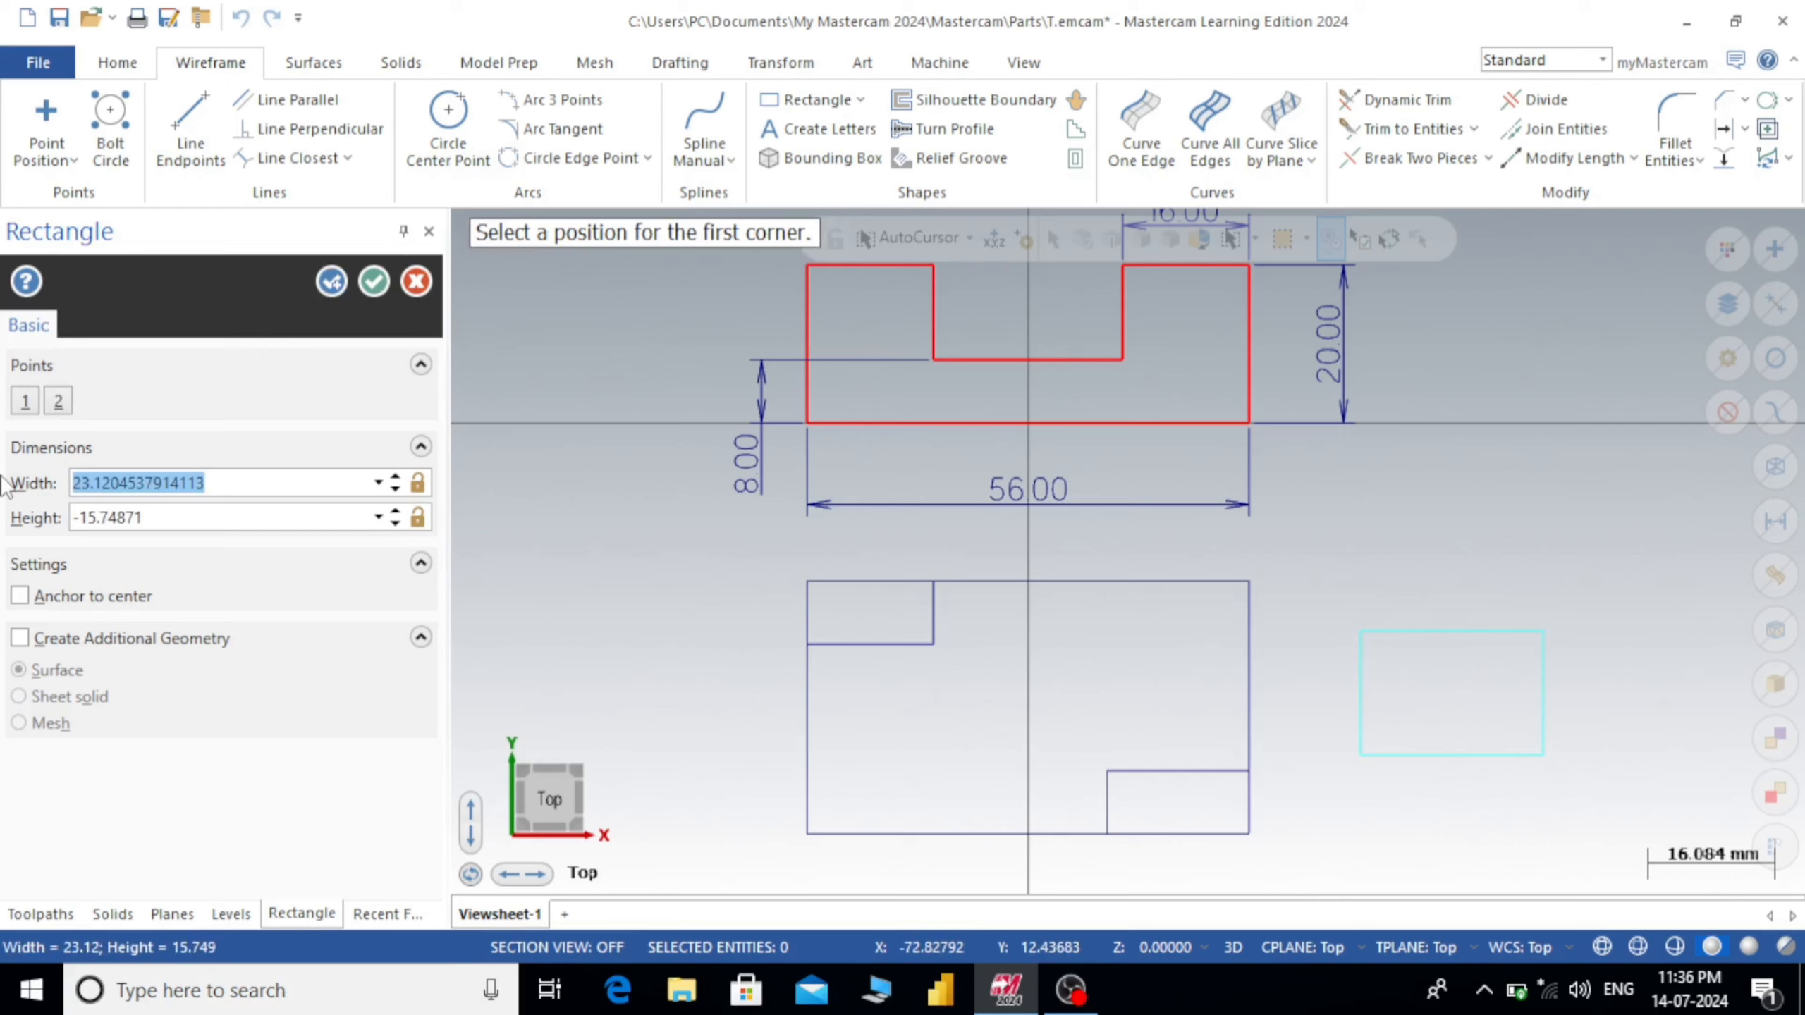
text(1)
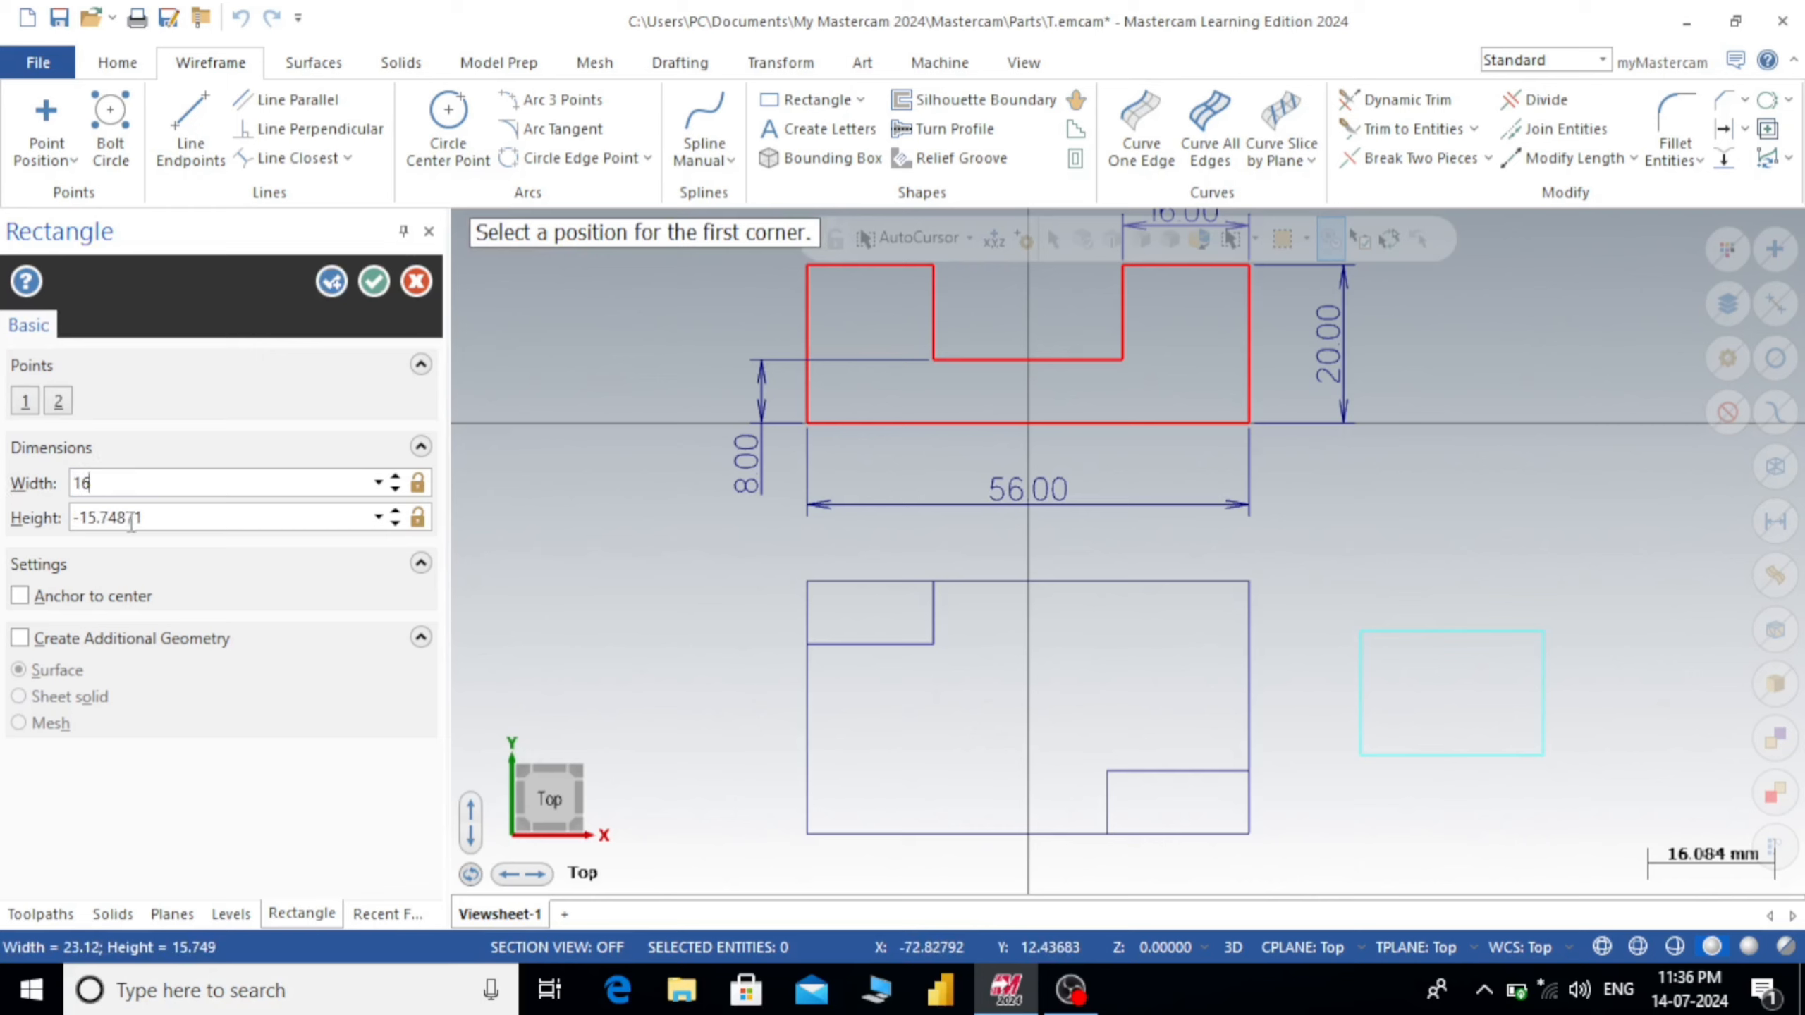
text(6)
click(131, 521)
key(BackSpace)
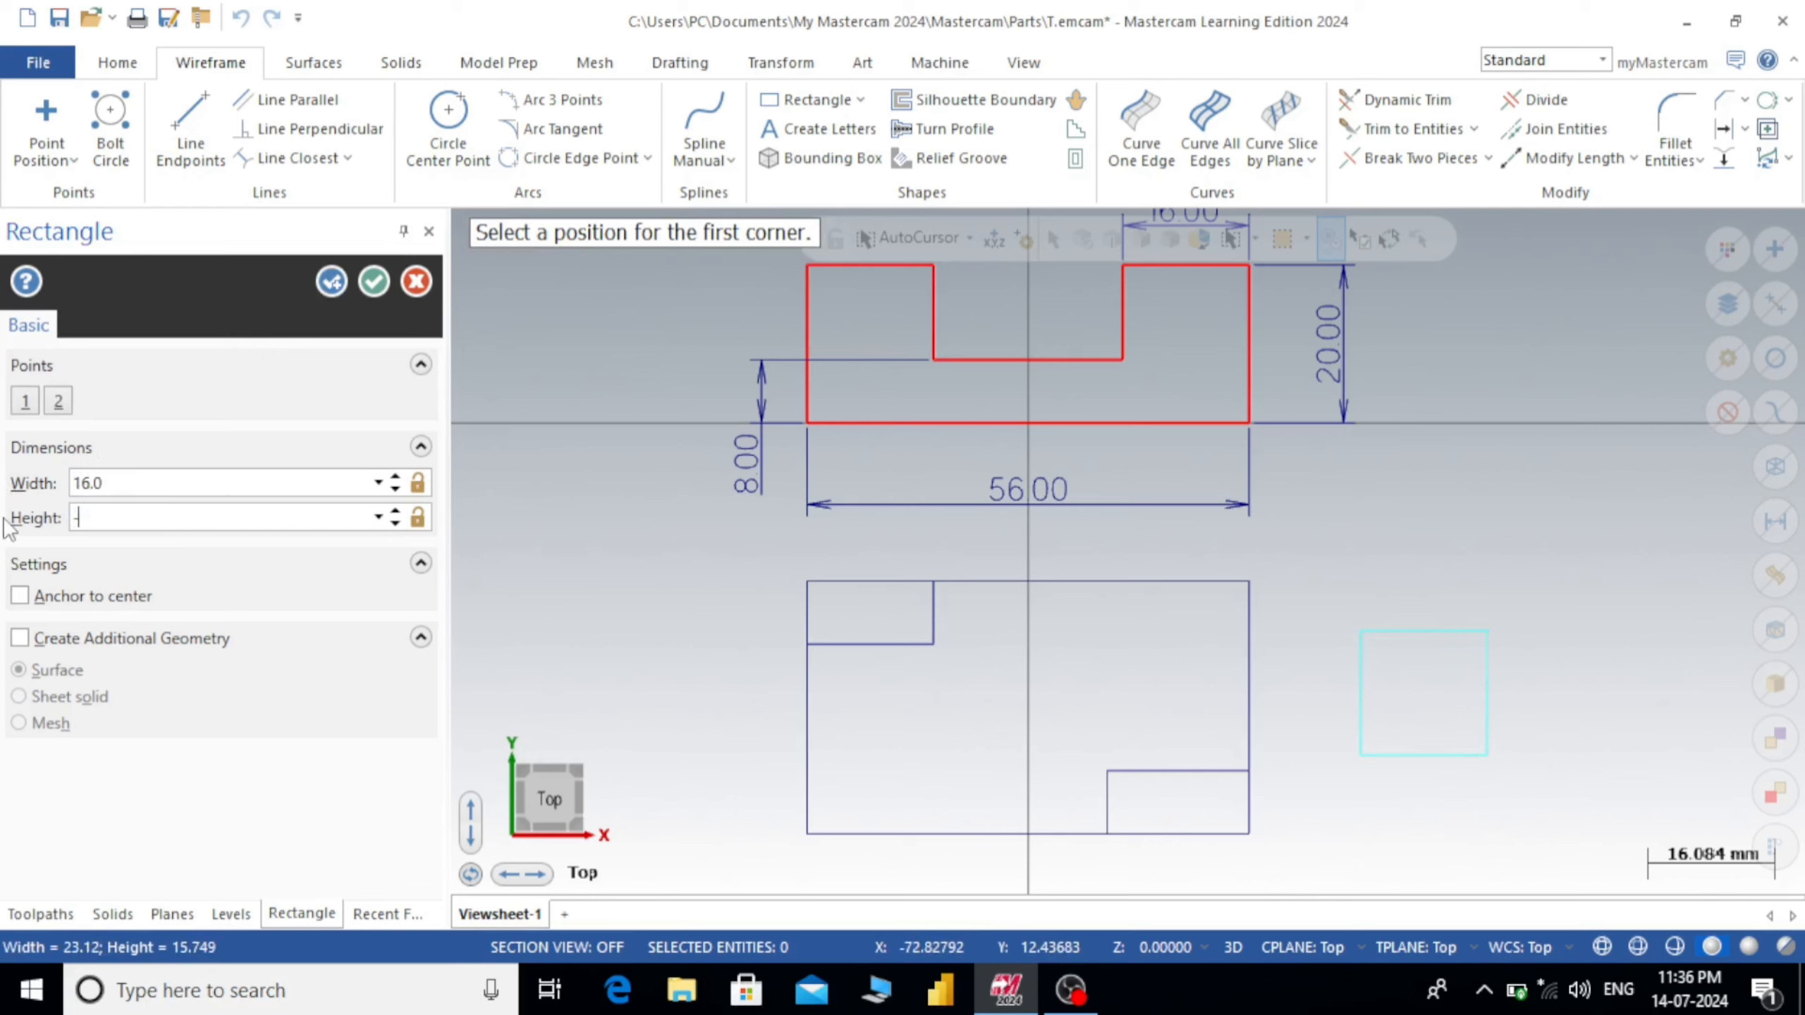
text(-12)
click(363, 287)
- Create a parallel line from the large rectangle's left edge, offset inward by 56/2, as the vertical centerline
scroll(1467, 650, up, 1)
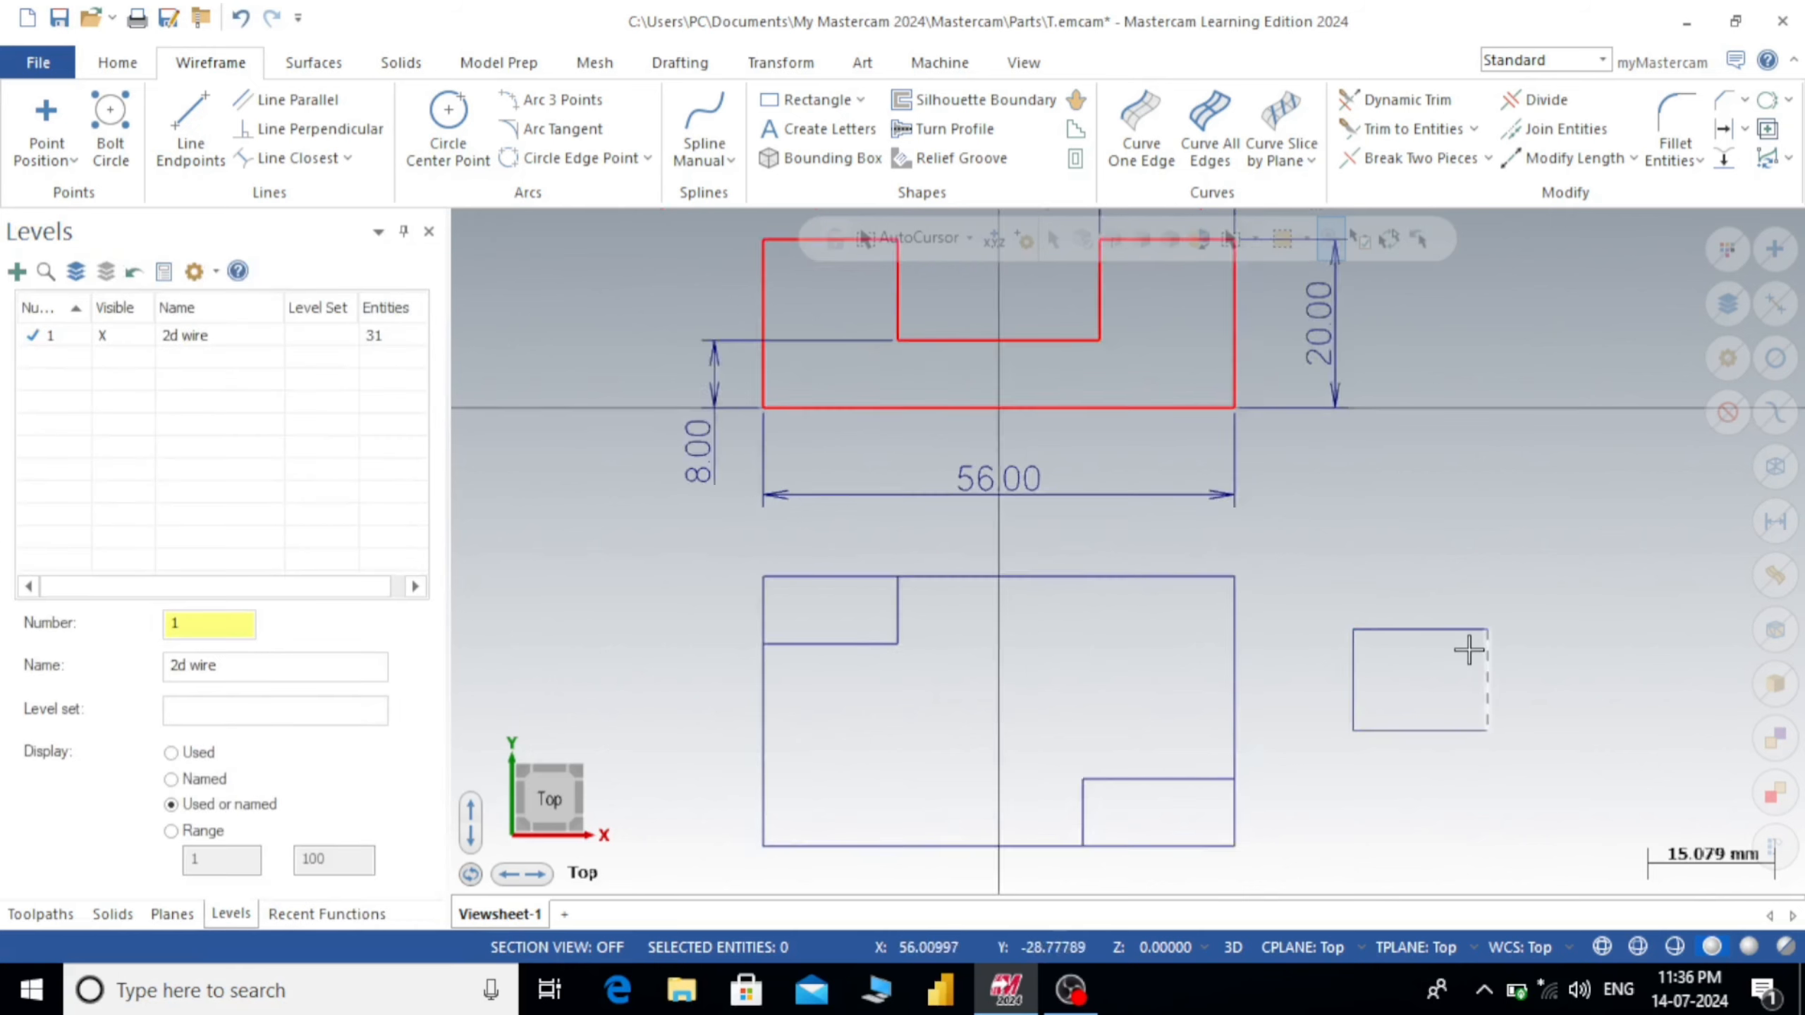
scroll(1468, 650, up, 1)
scroll(908, 679, down, 1)
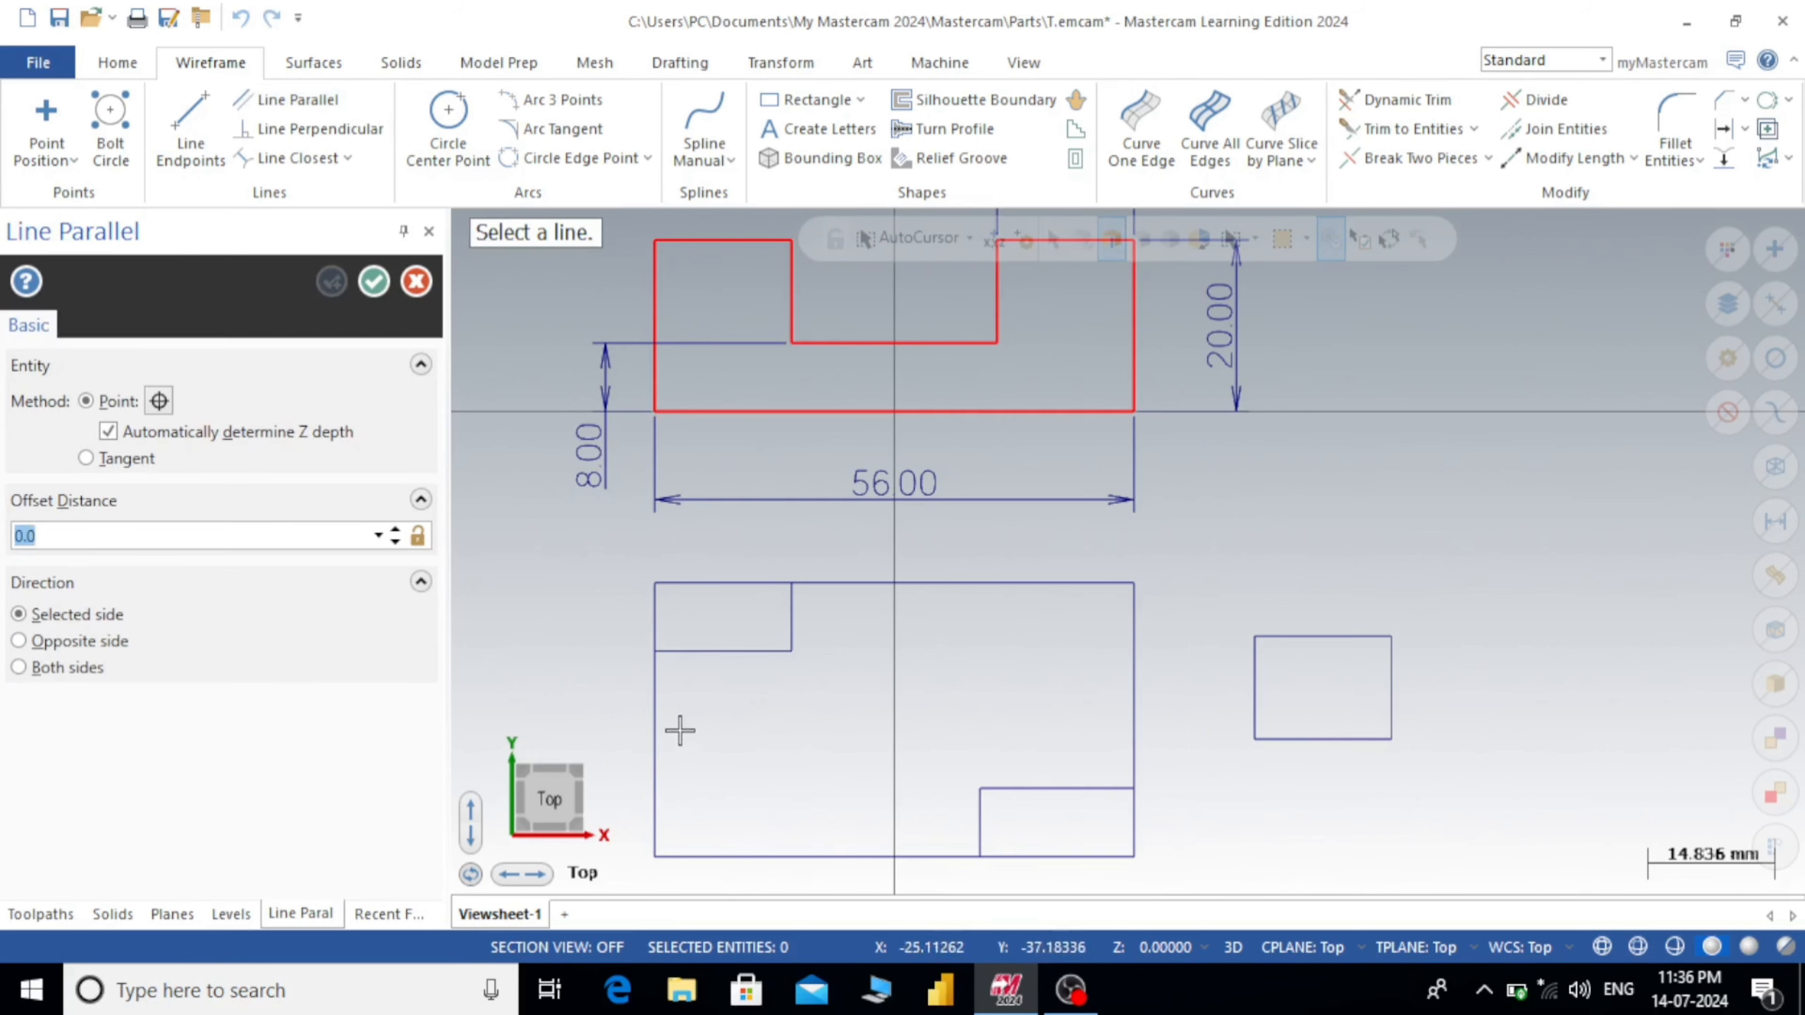
click(657, 722)
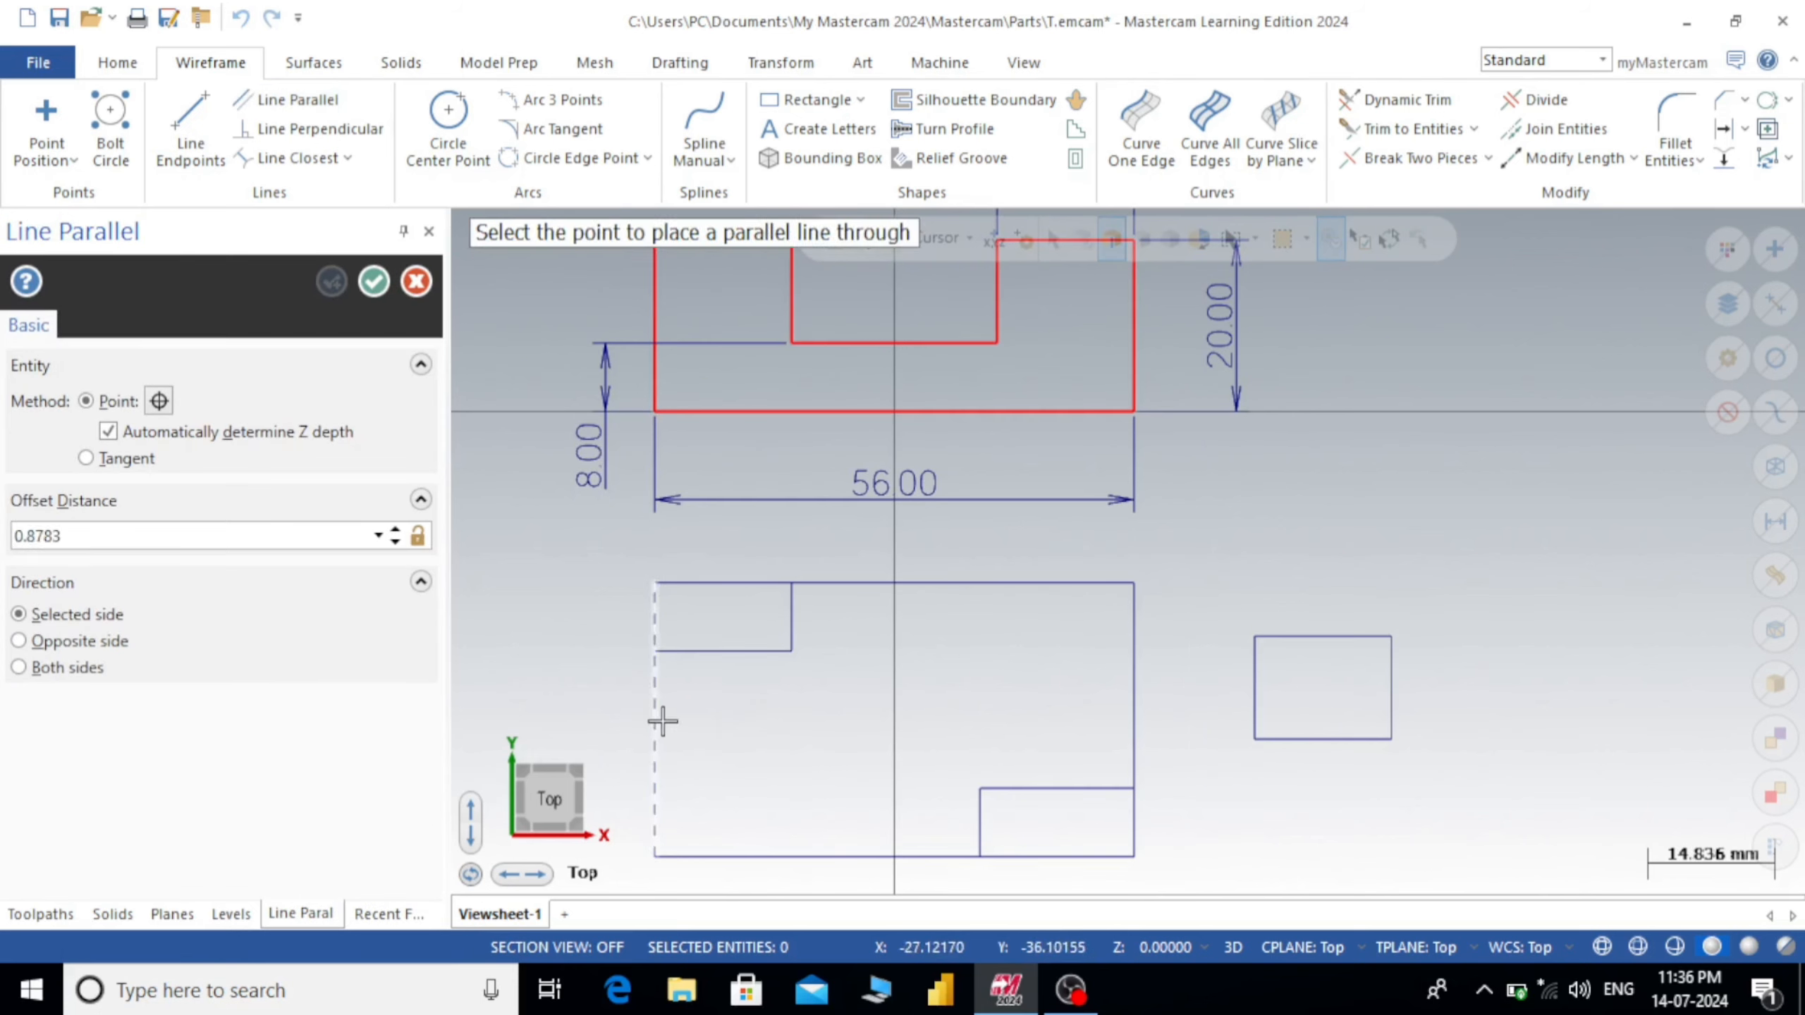
click(895, 733)
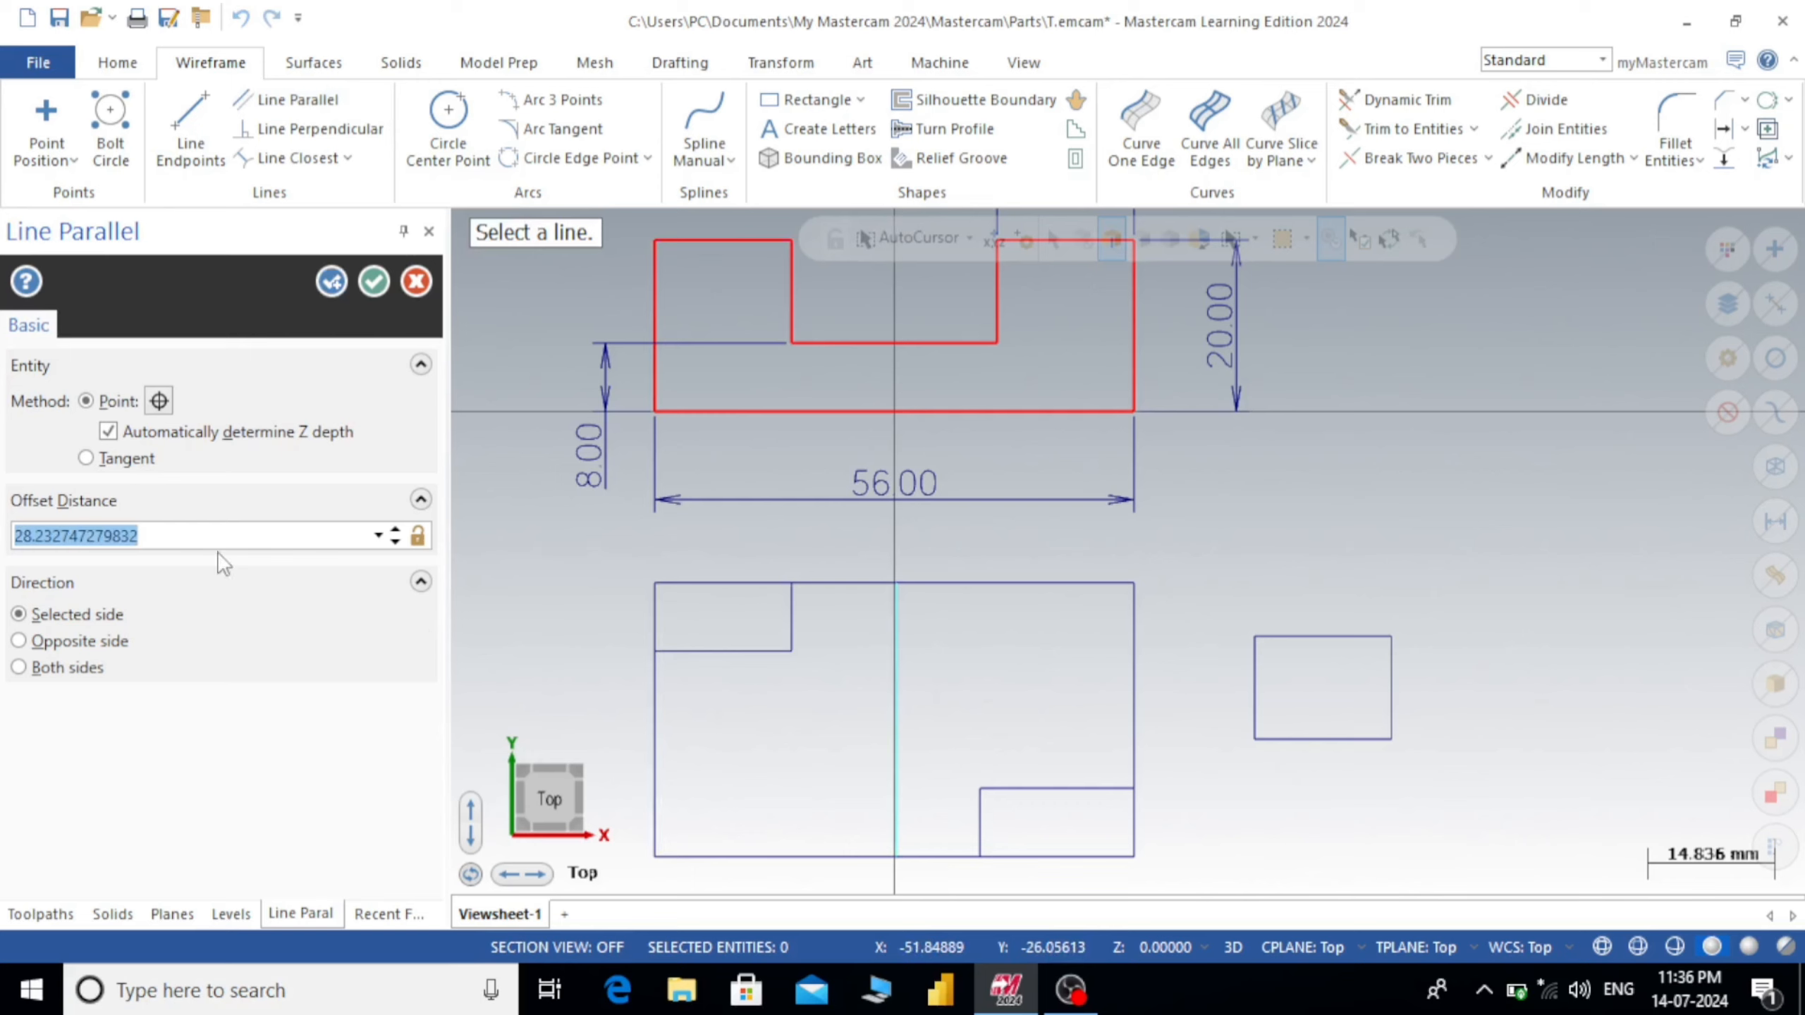
text(56/2)
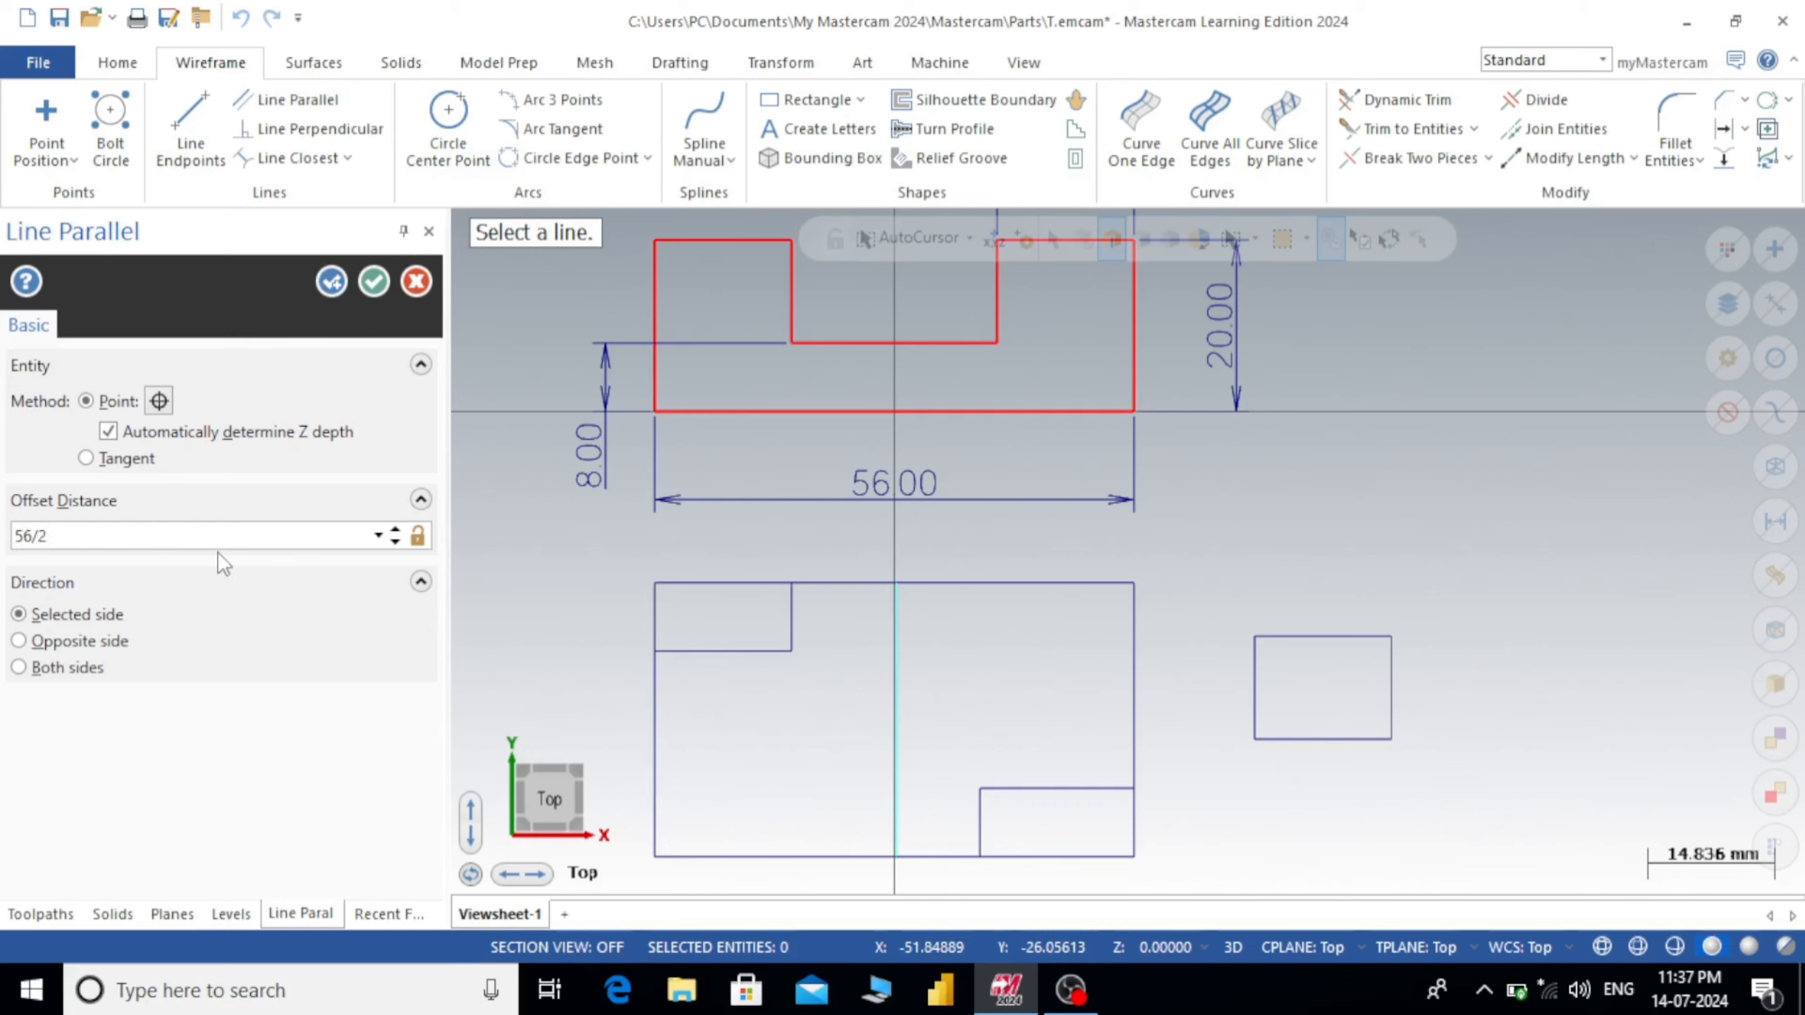
key(Return)
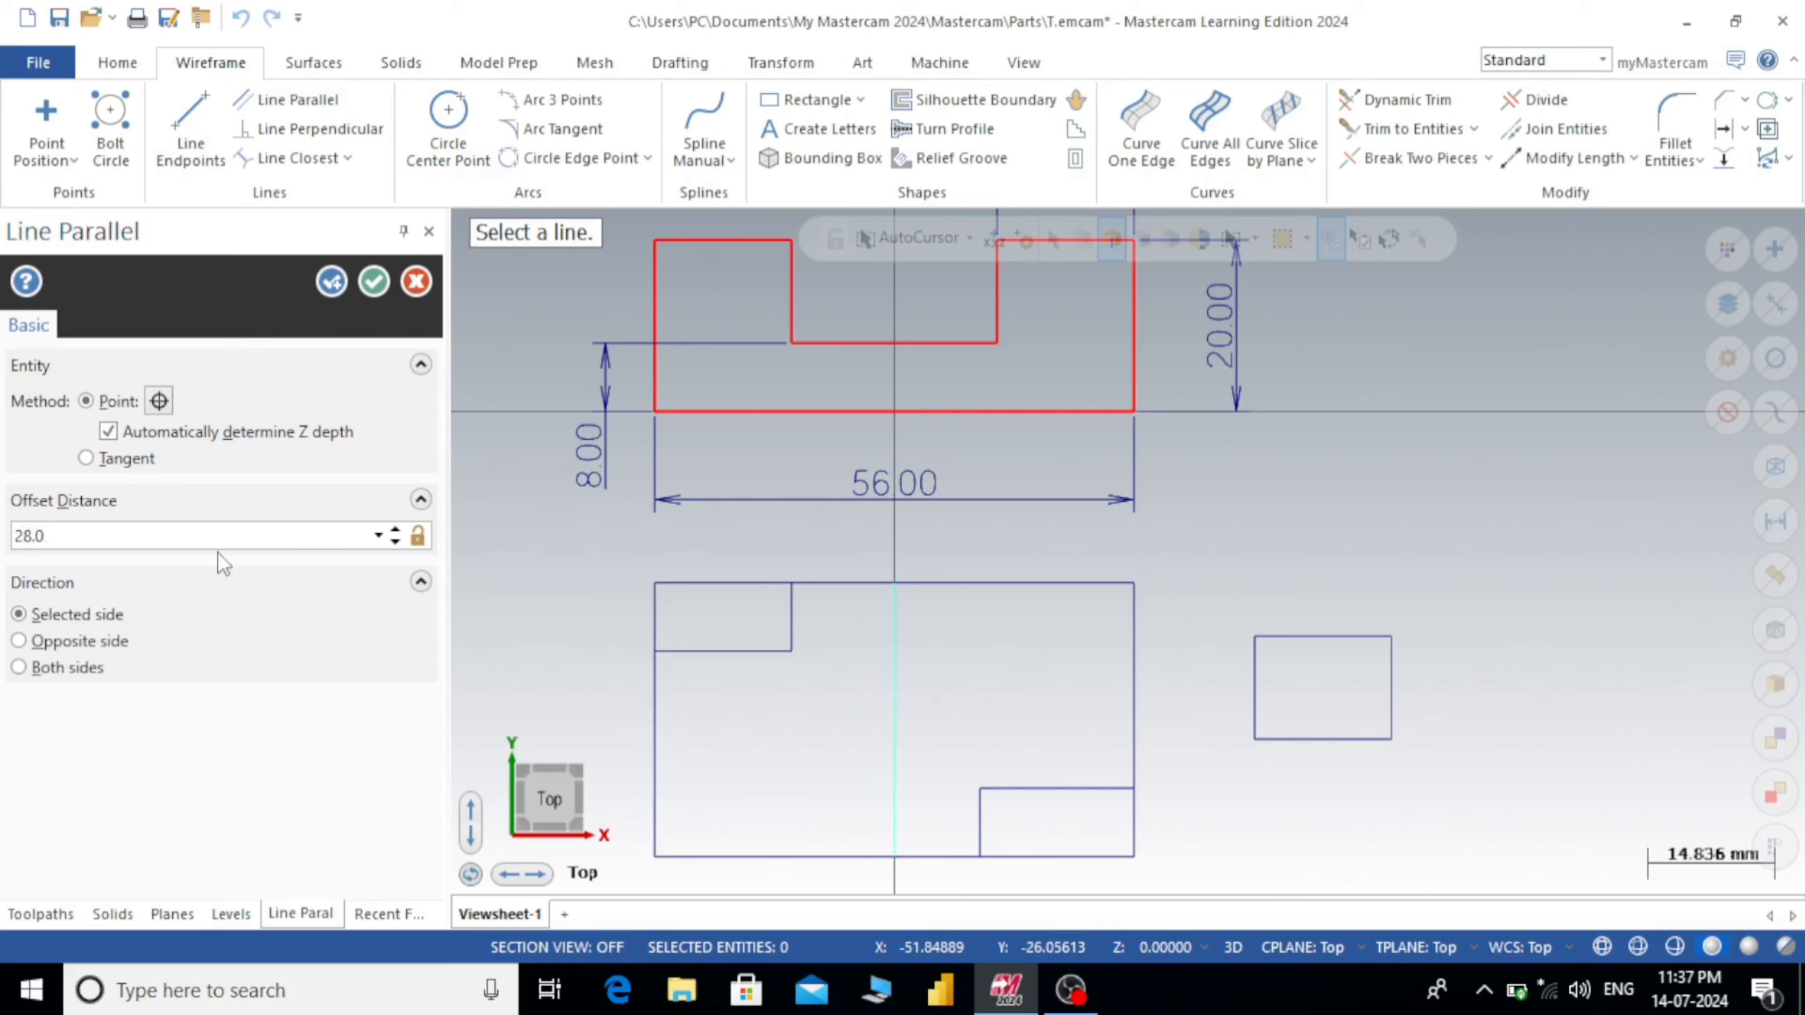
click(332, 282)
- Create a parallel line from the large rectangle's lower edge, offset inward by 16, as the horizontal centerline
click(736, 853)
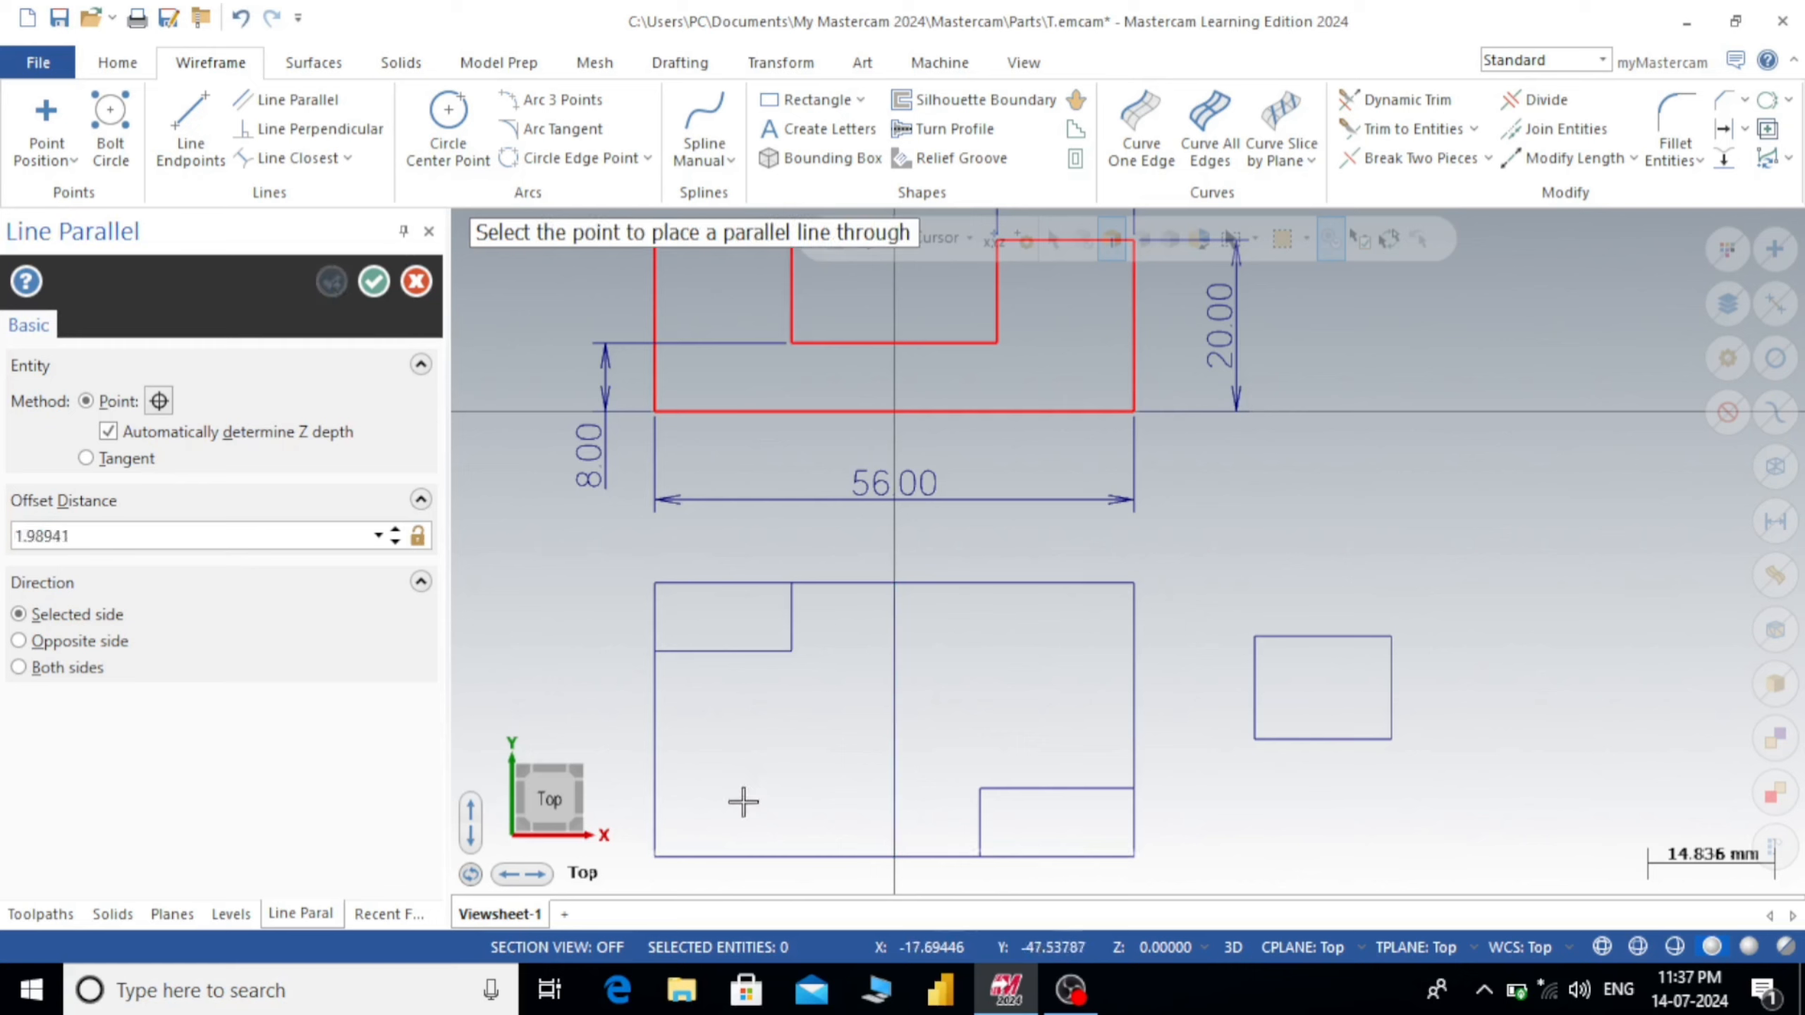
click(751, 724)
text(3)
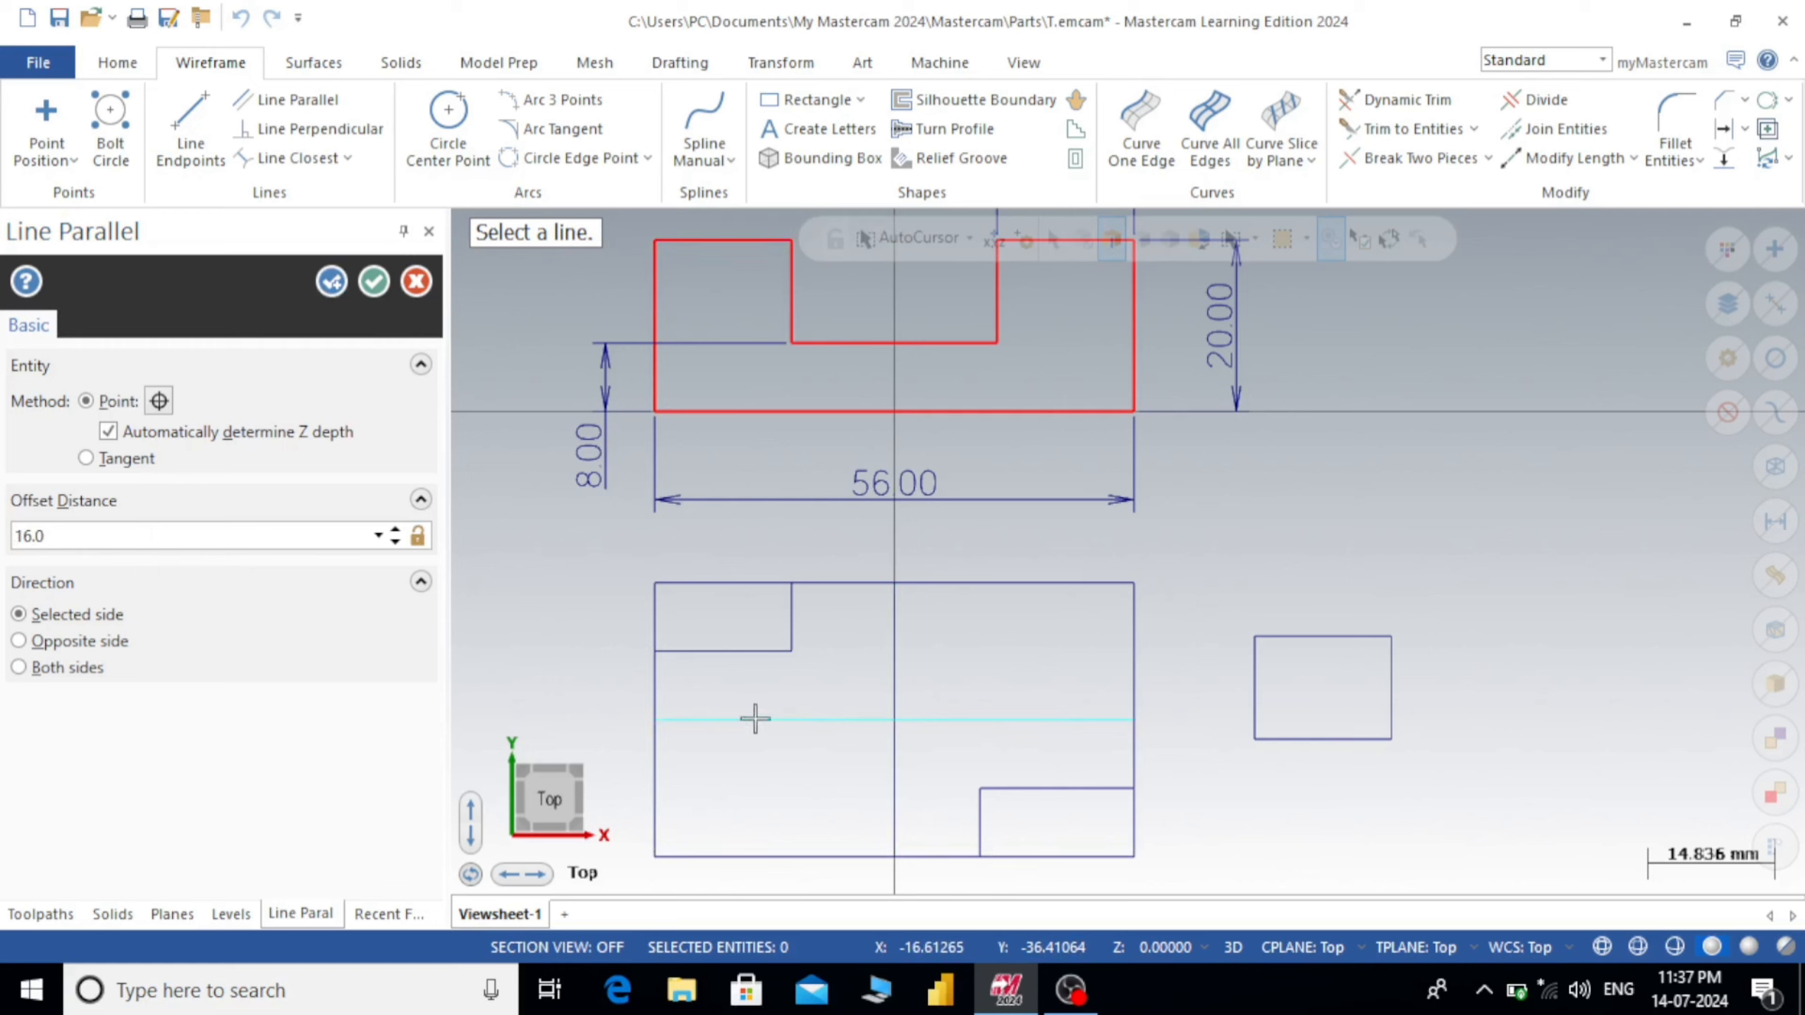
click(369, 284)
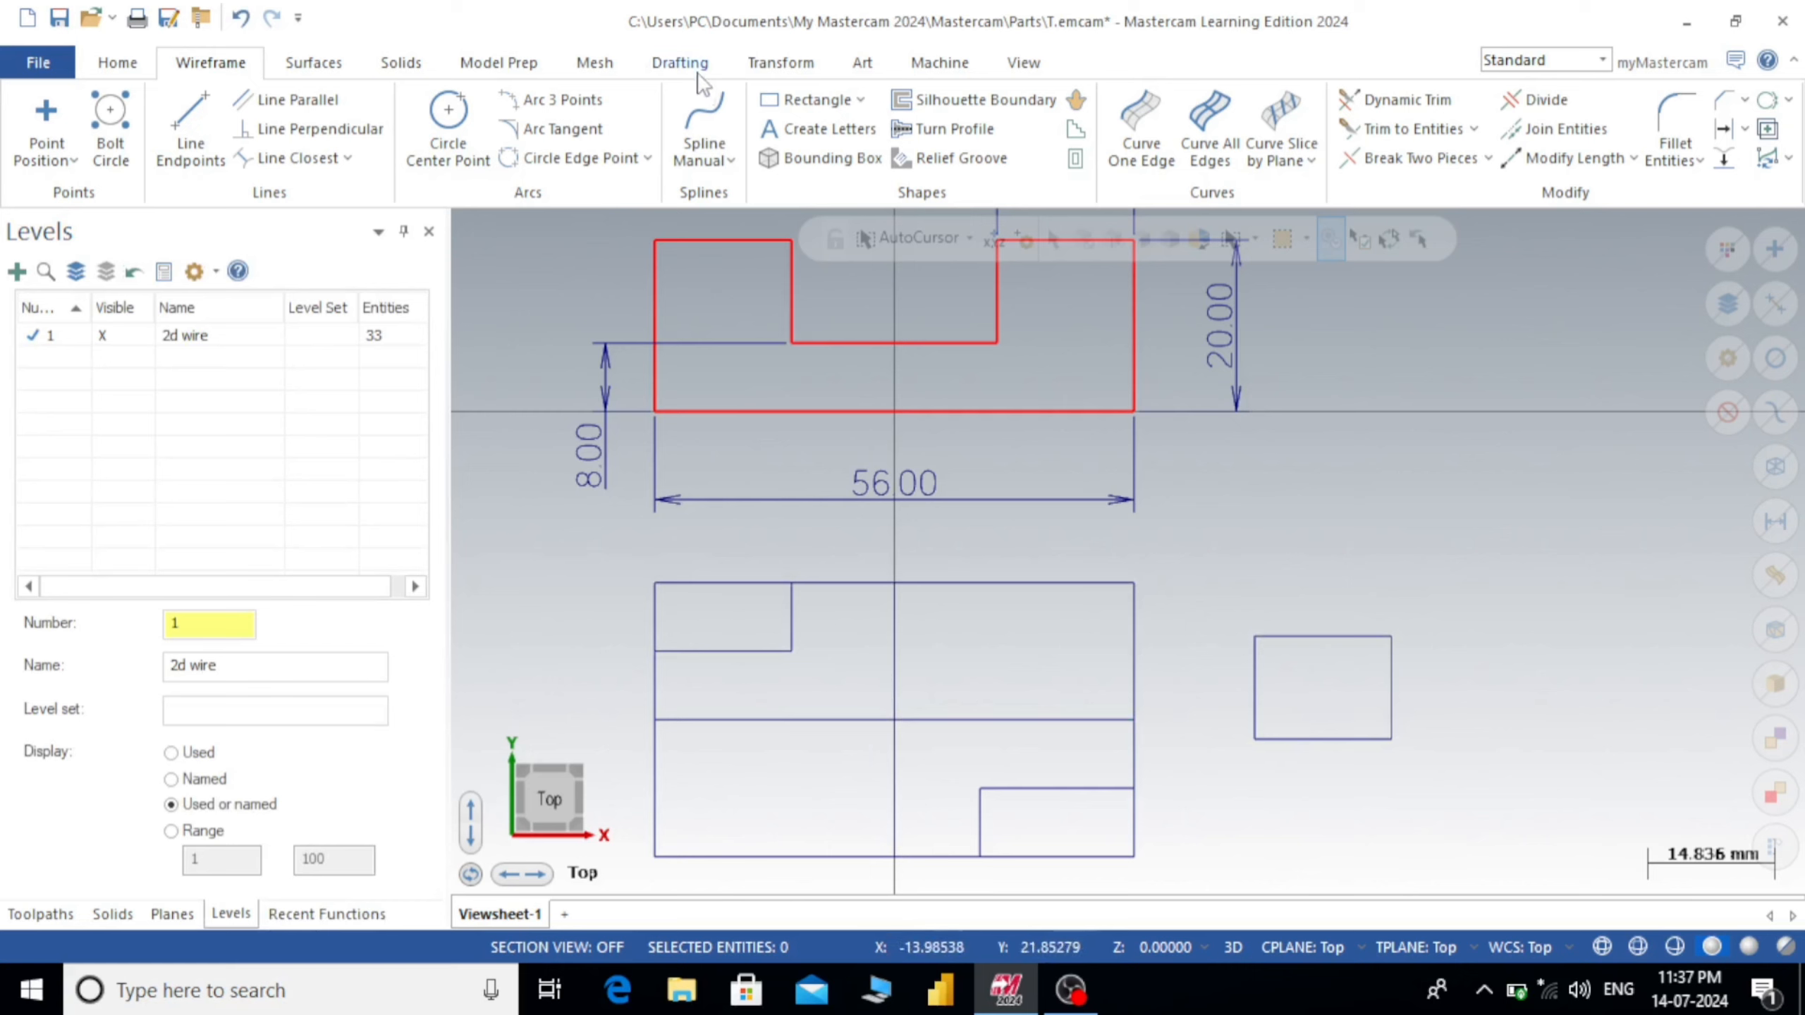
- Move the separate 16 by 12 rectangle with Dynamic transform from its center to the intersection of the two centerlines
click(781, 64)
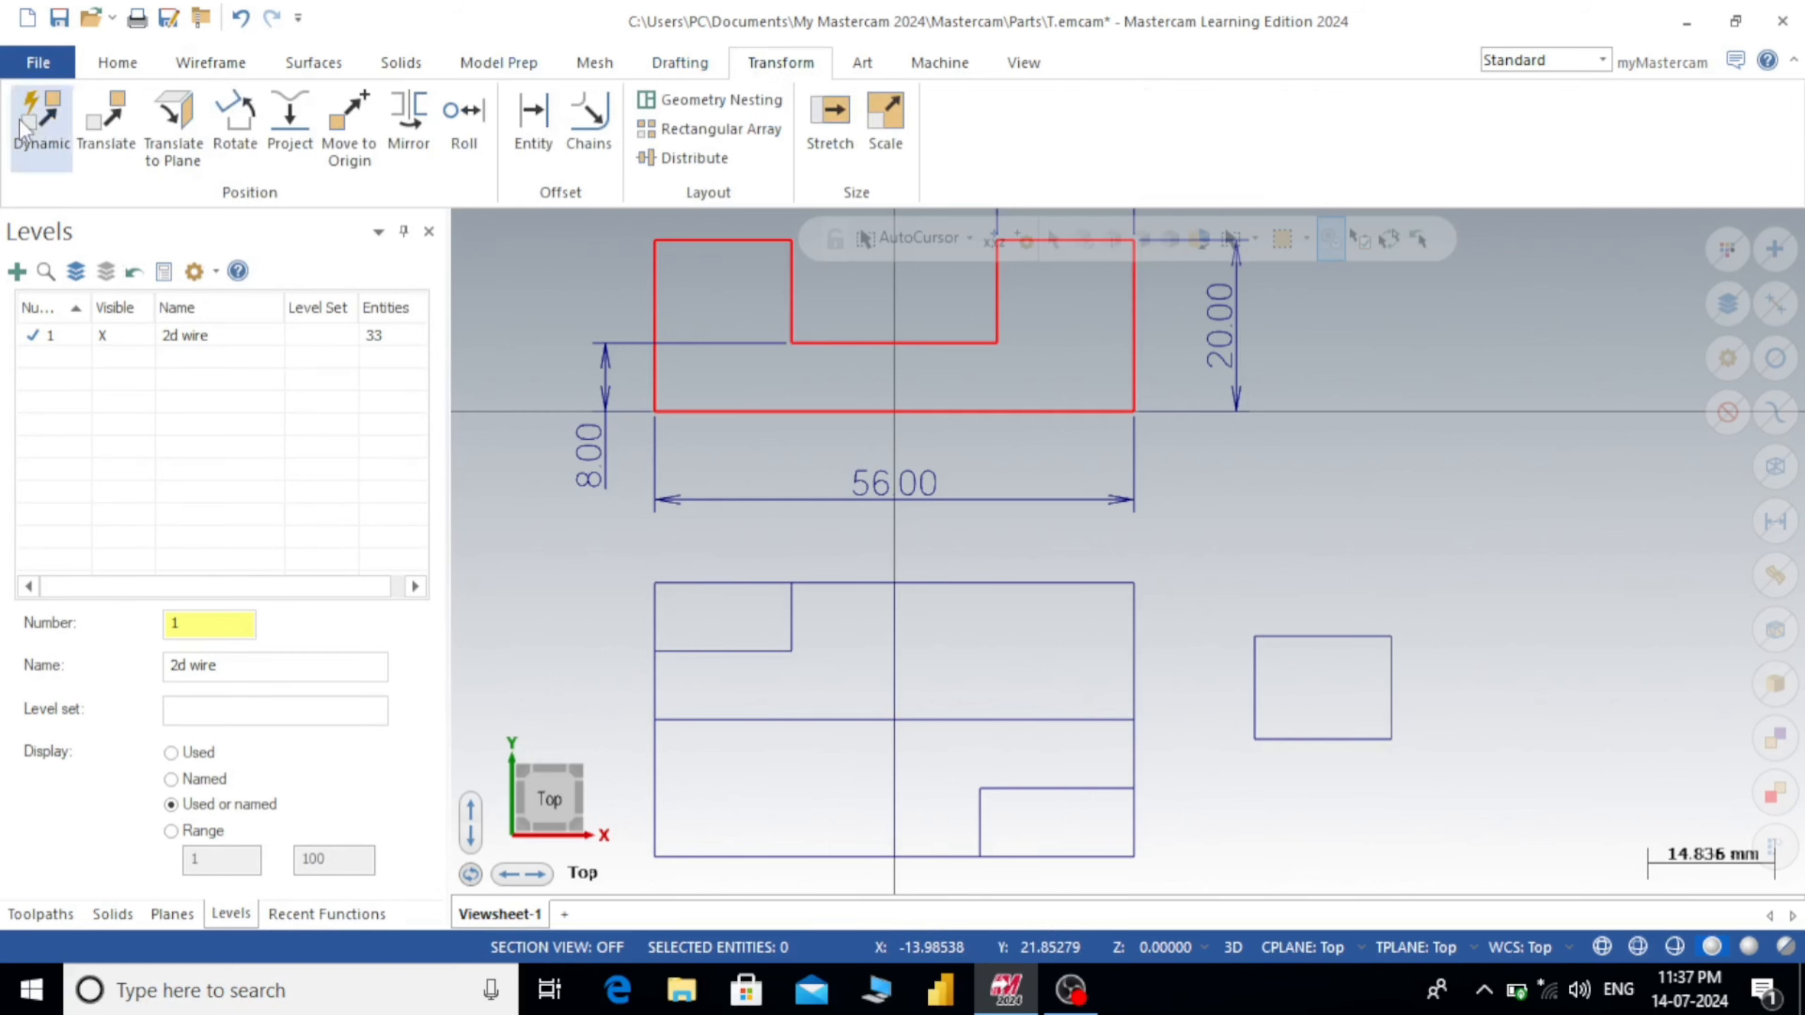
click(47, 113)
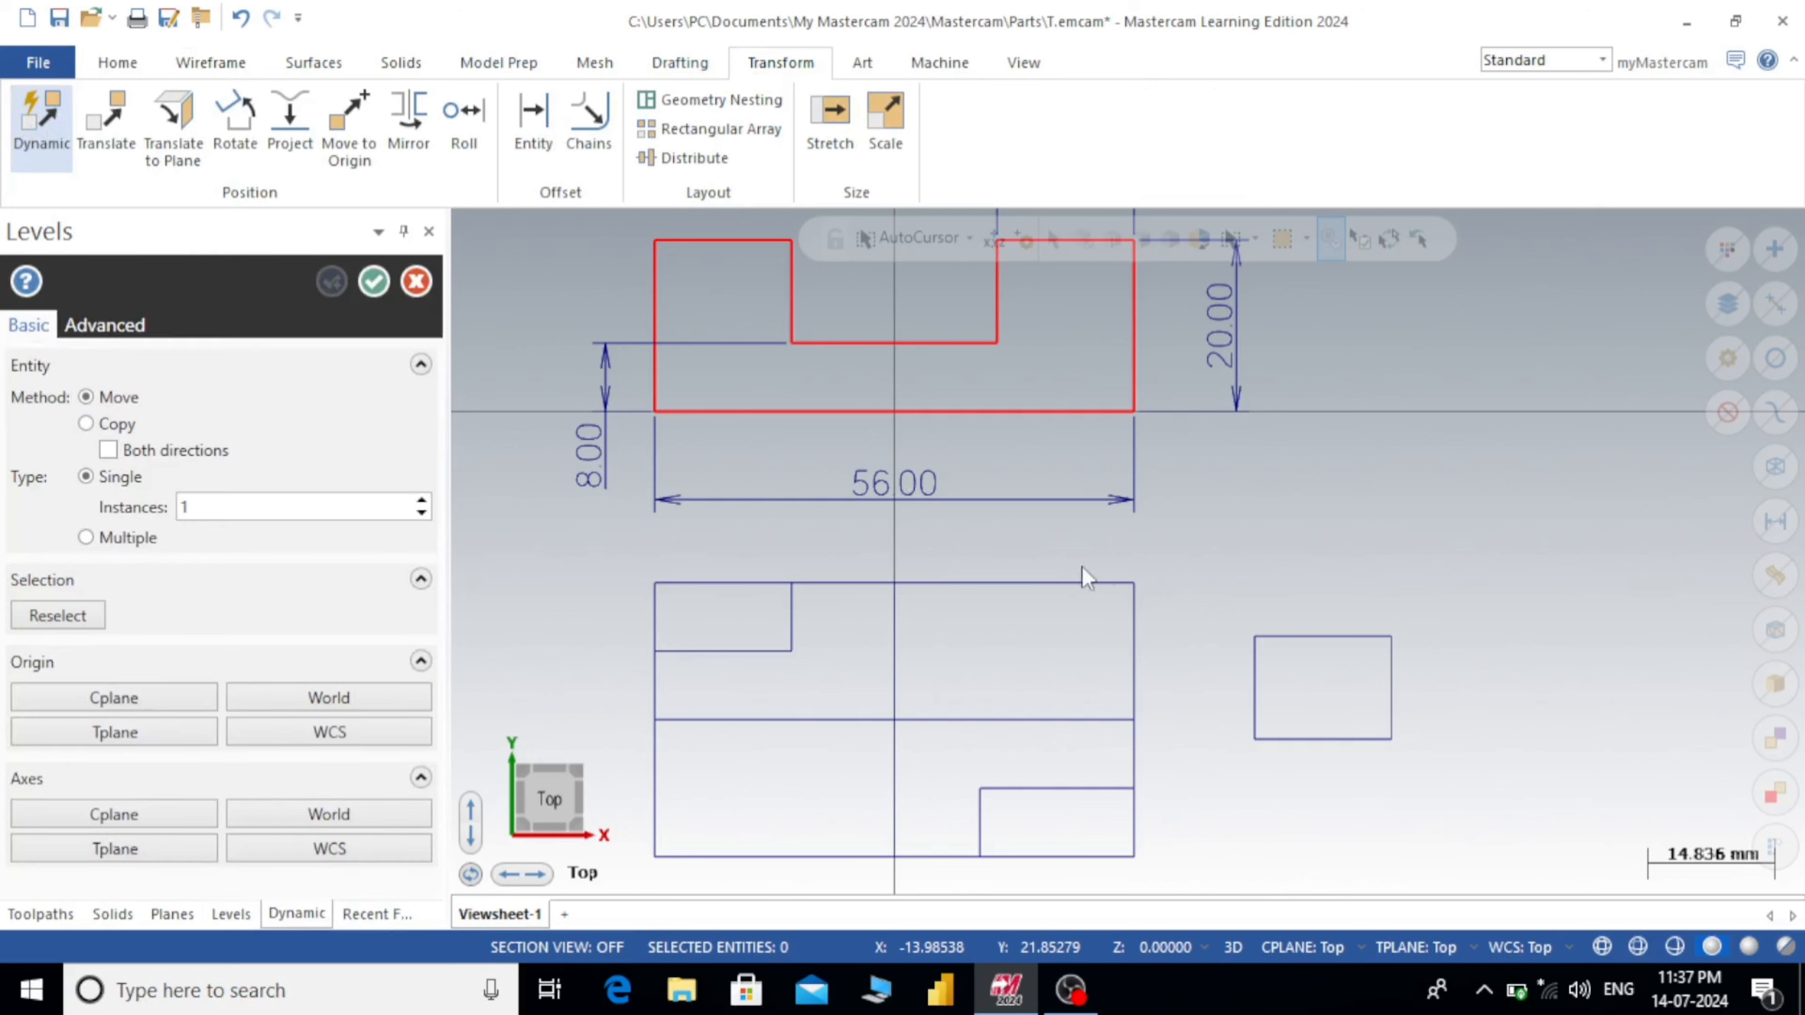
drag(1228, 618, 1443, 764)
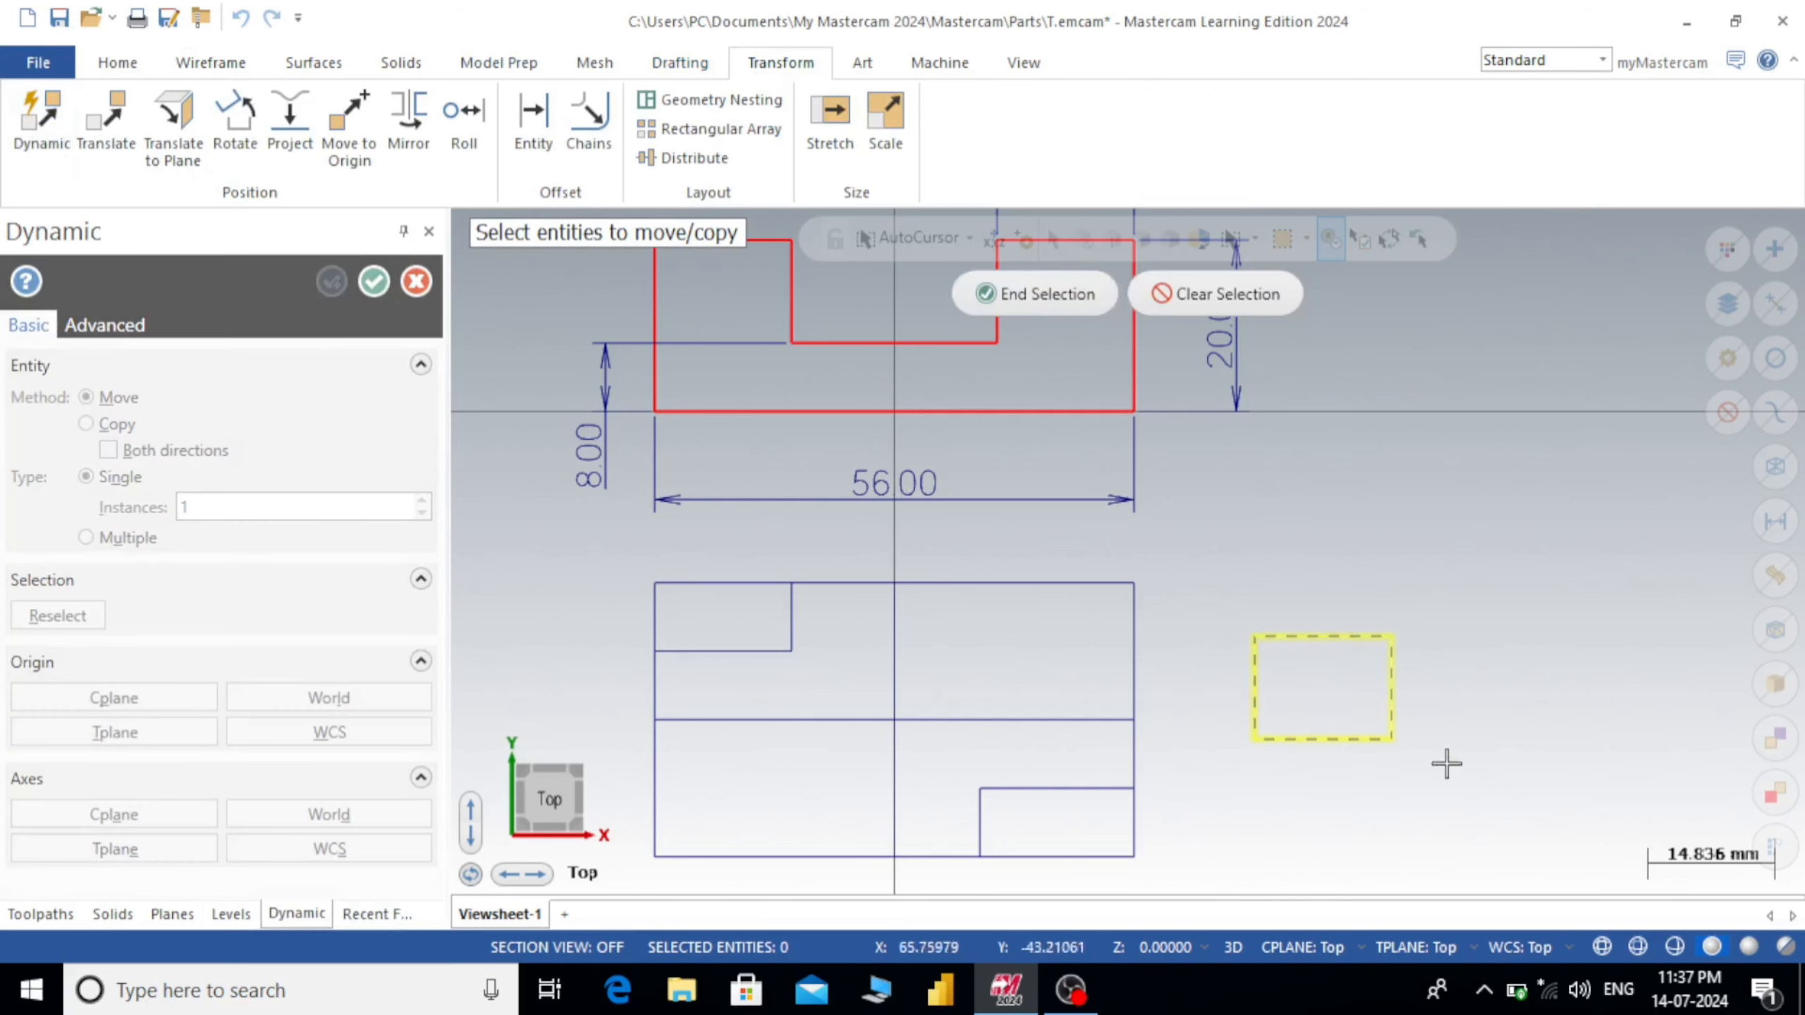
click(1034, 293)
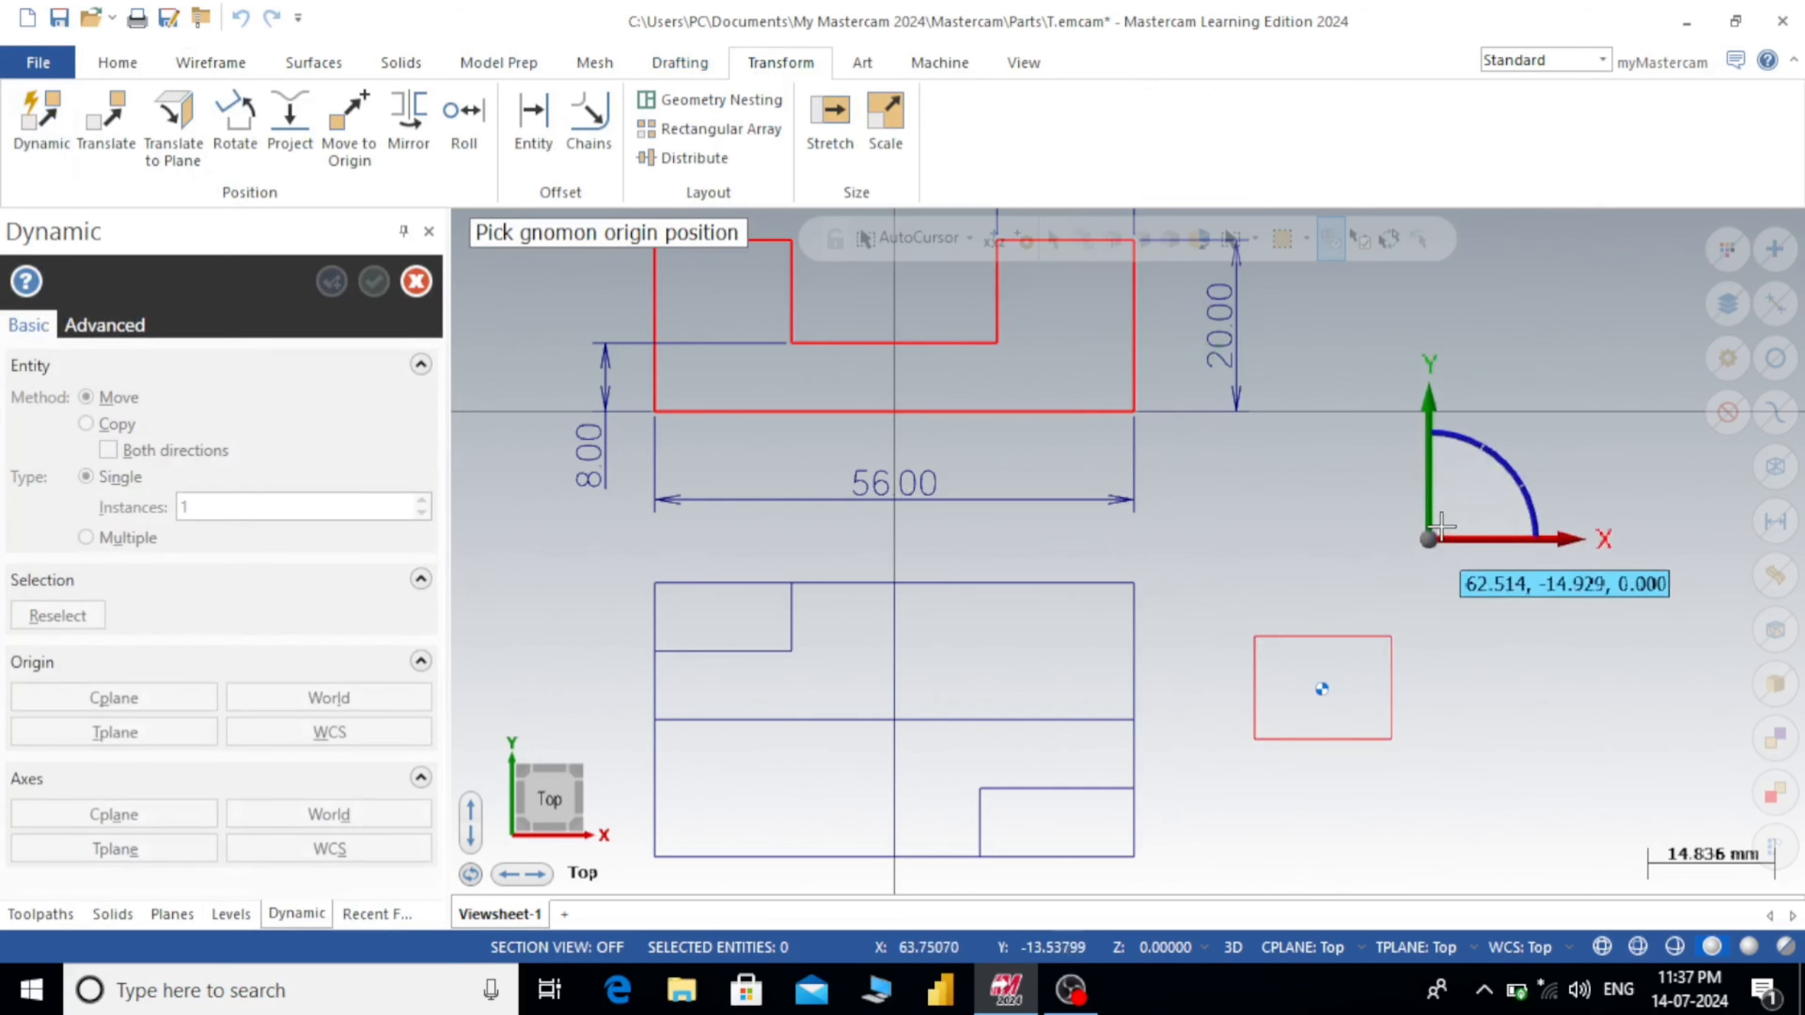
click(1323, 688)
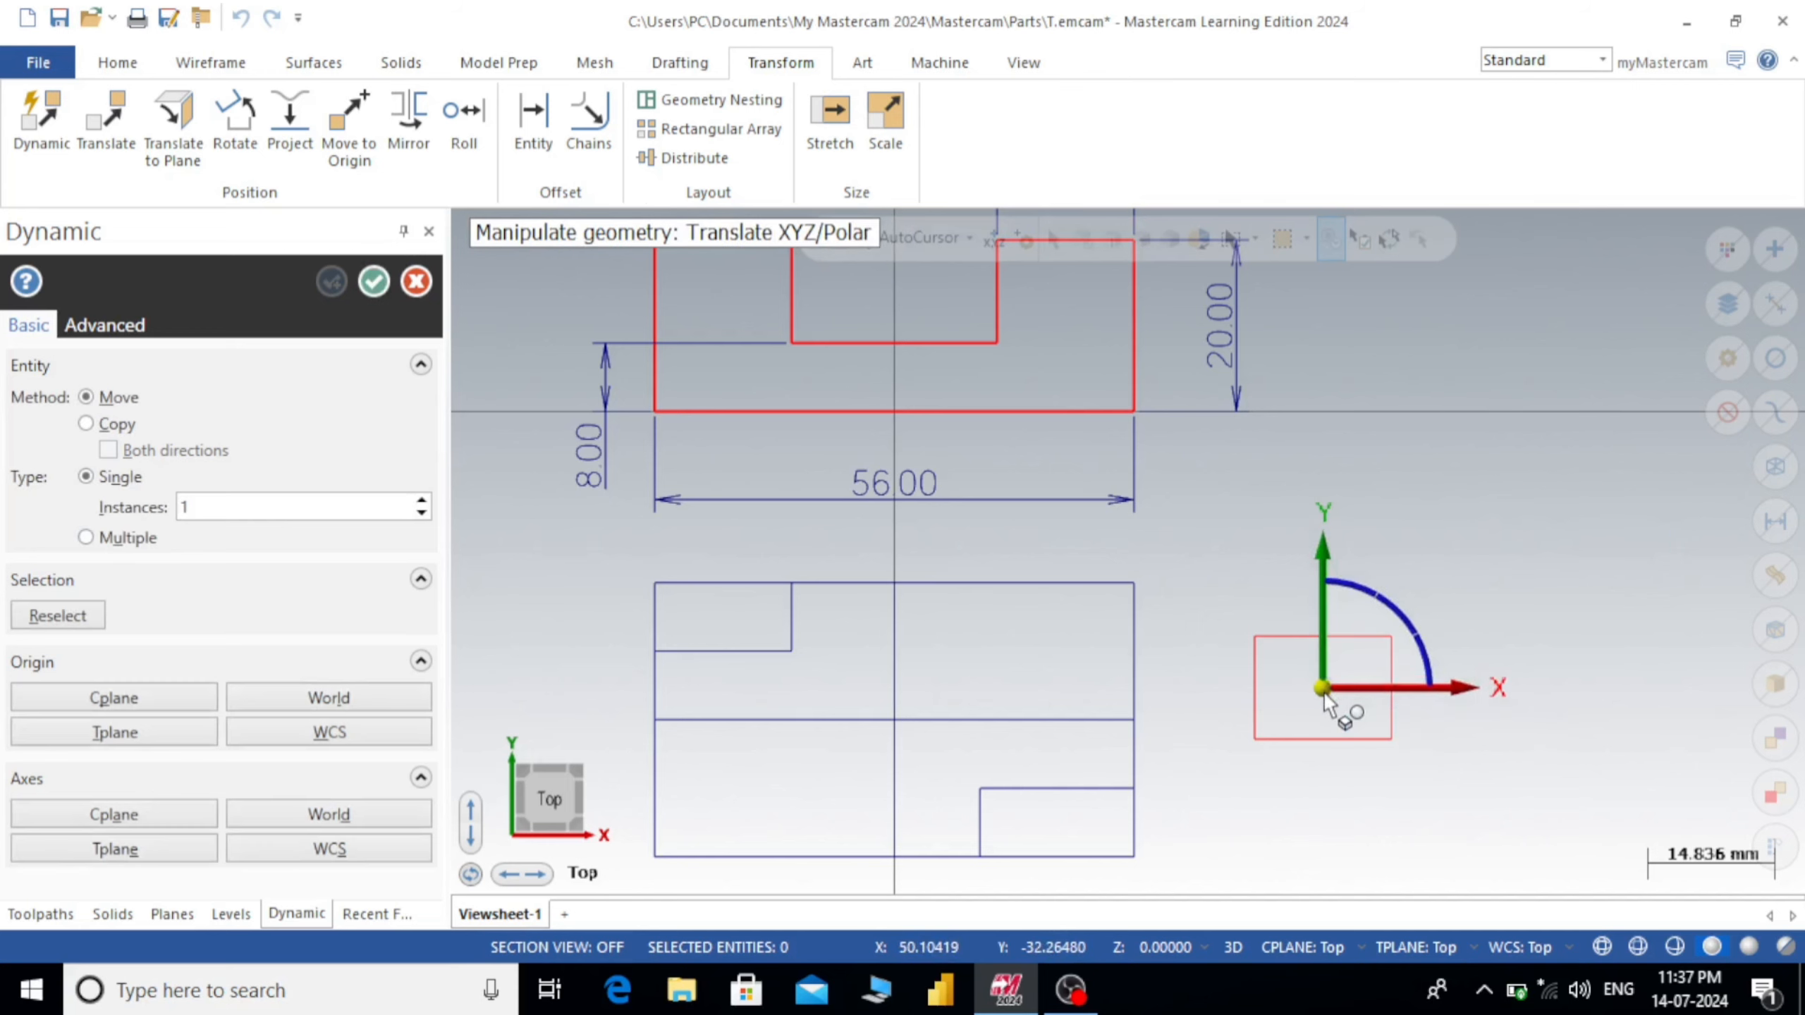
click(1324, 688)
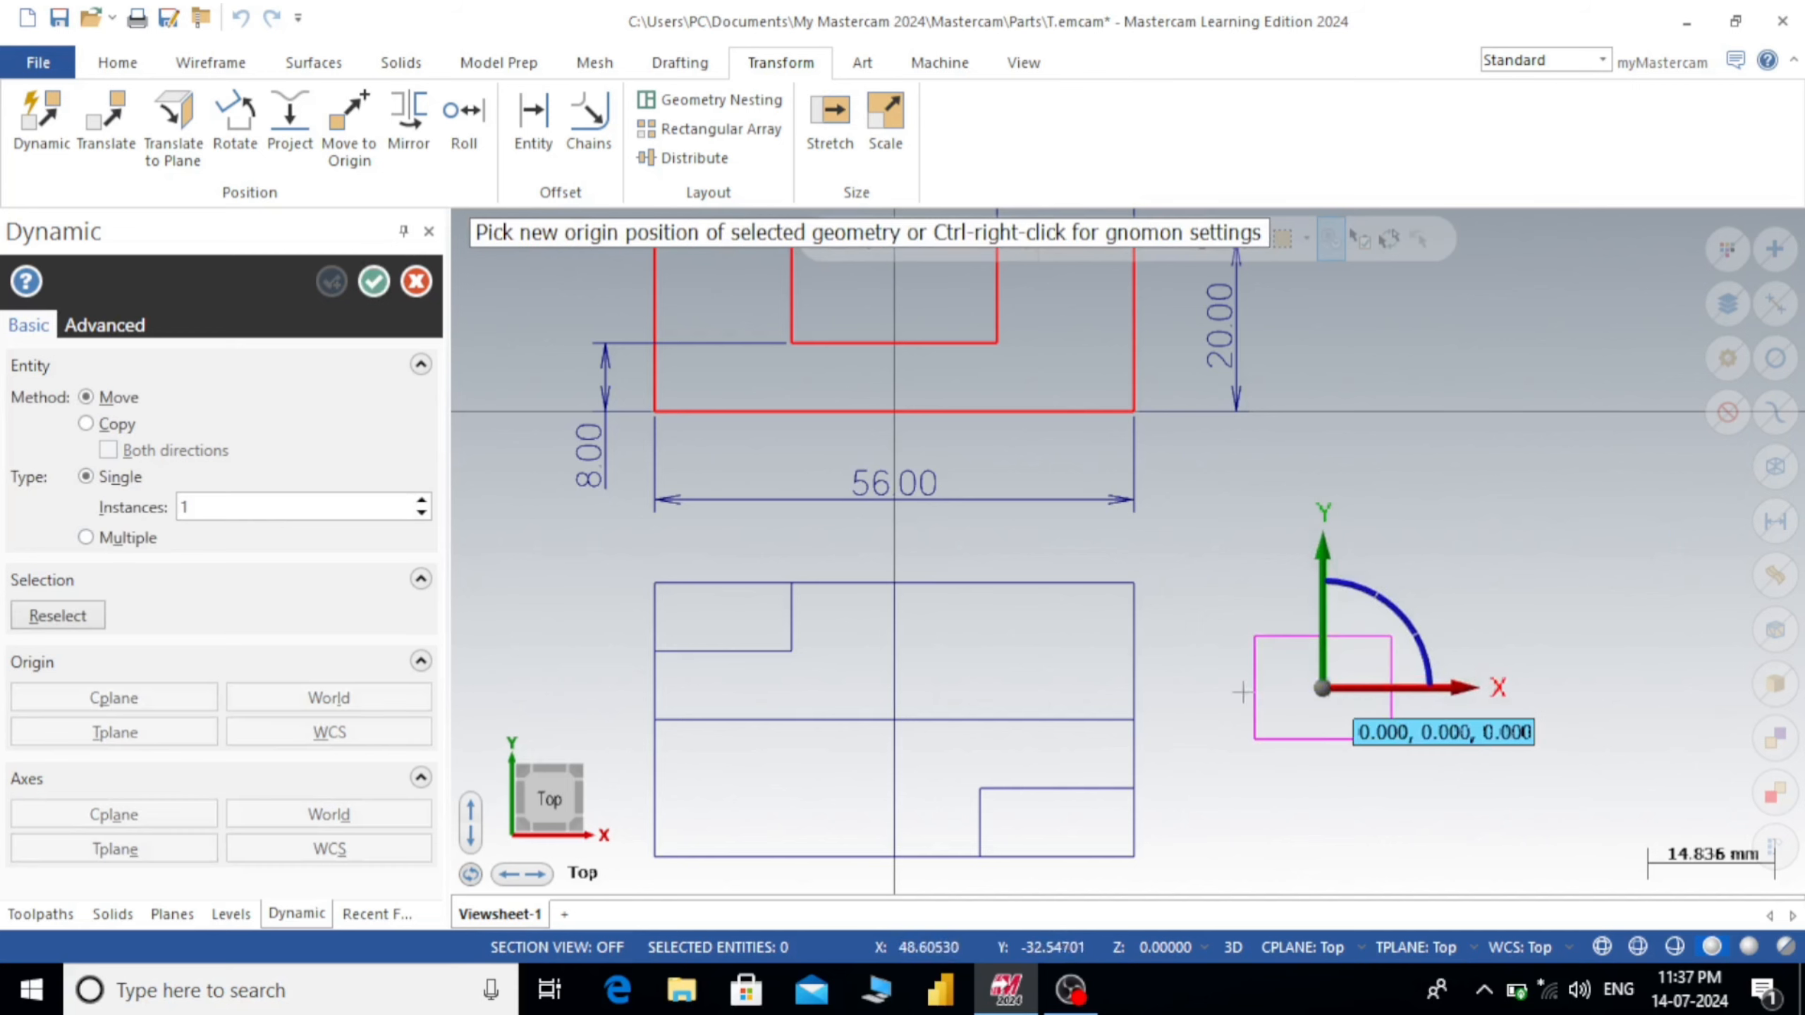
click(895, 723)
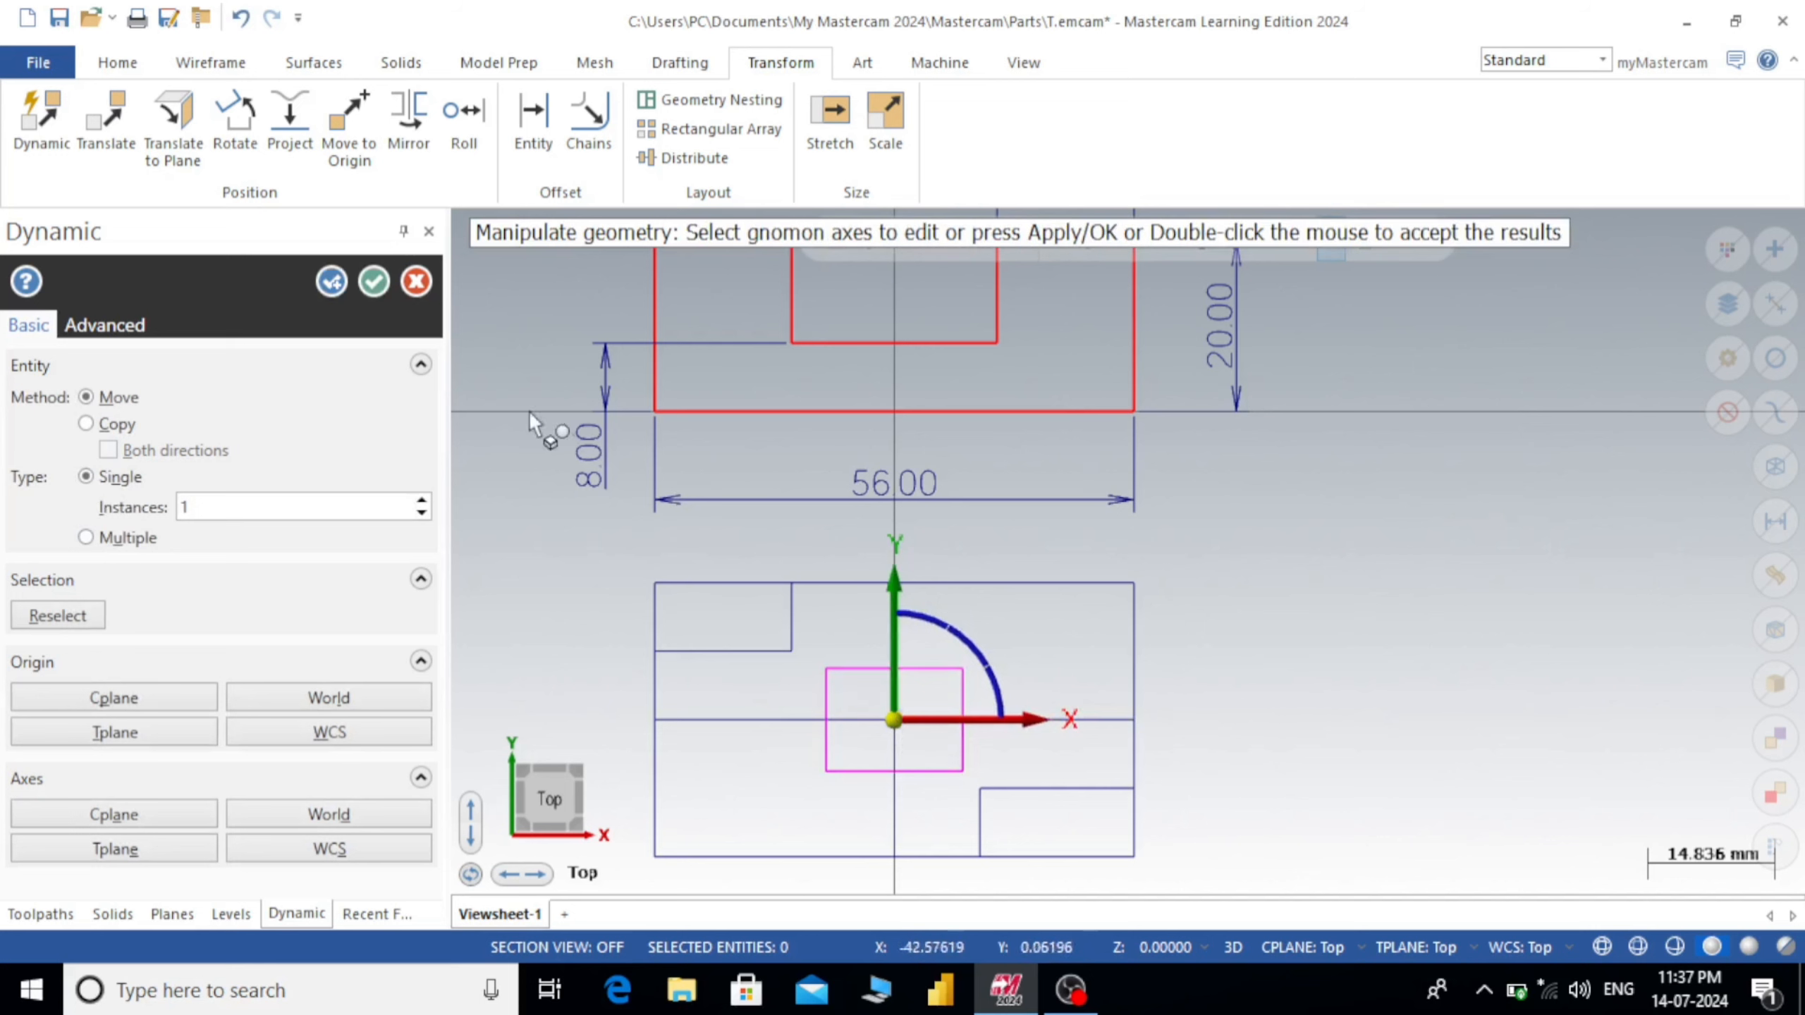
click(375, 281)
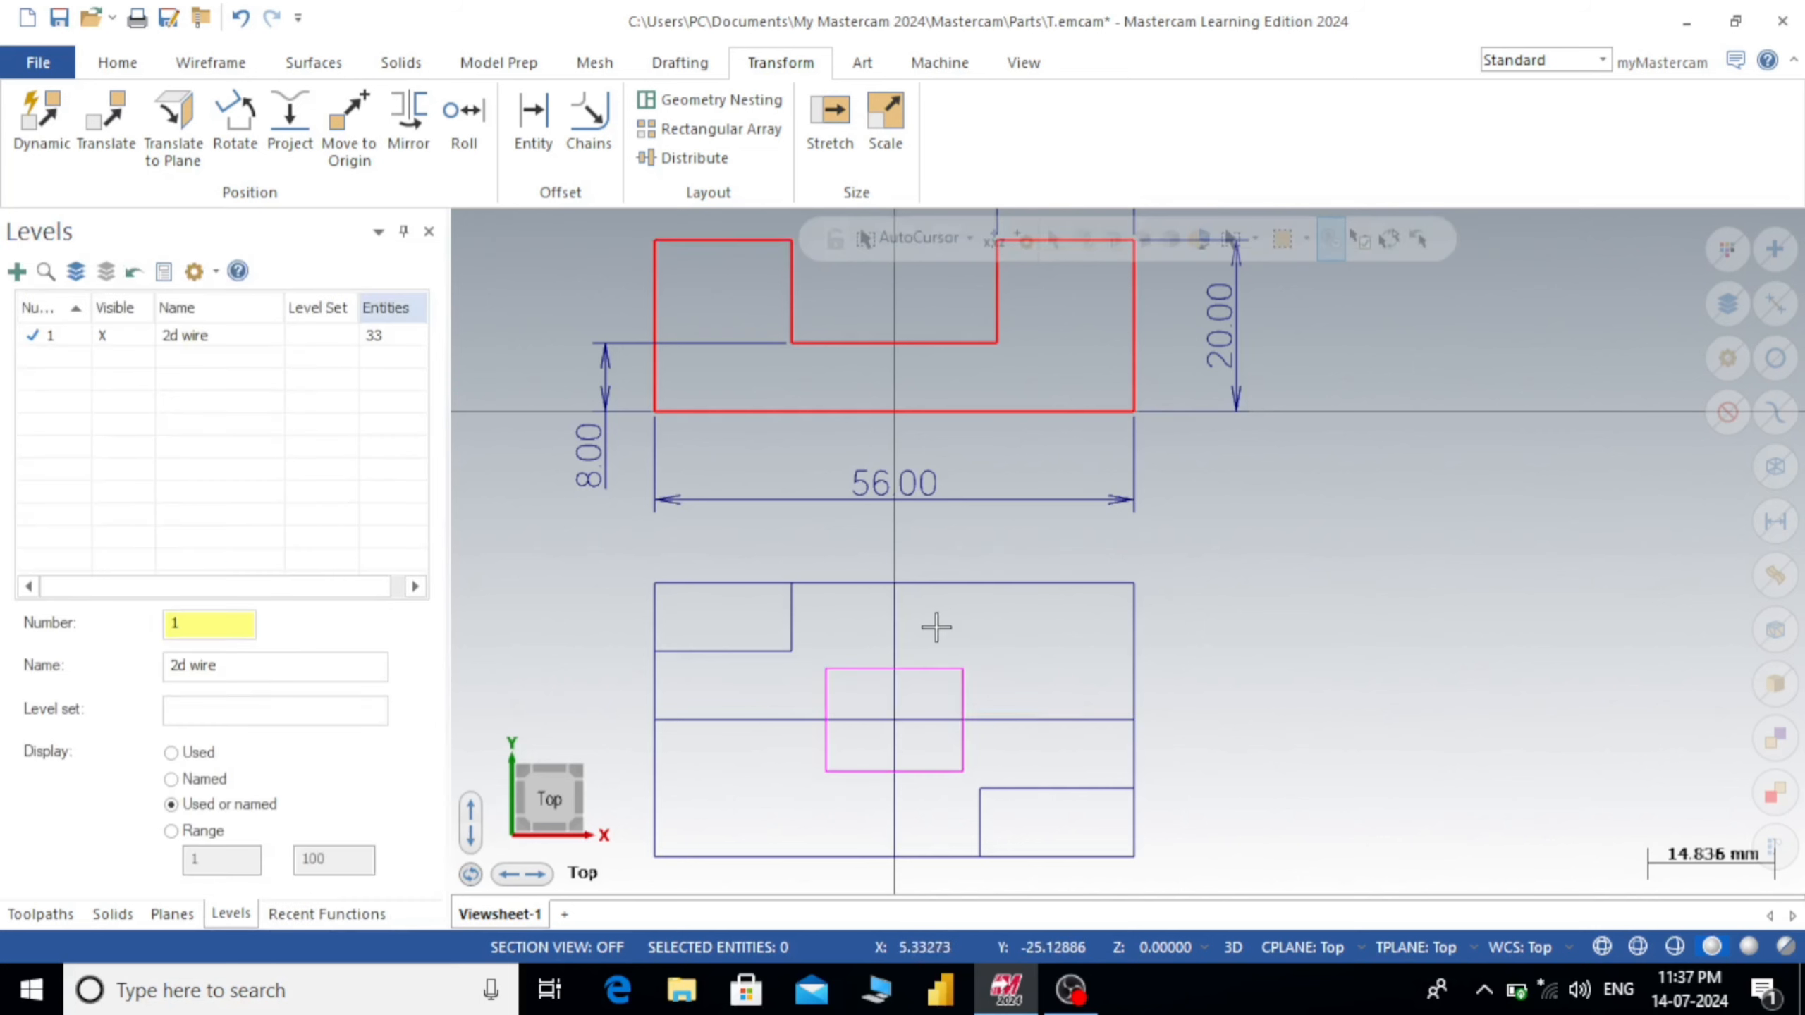
- Delete the vertical and horizontal centerlines inside the large rectangle
click(912, 633)
click(1034, 715)
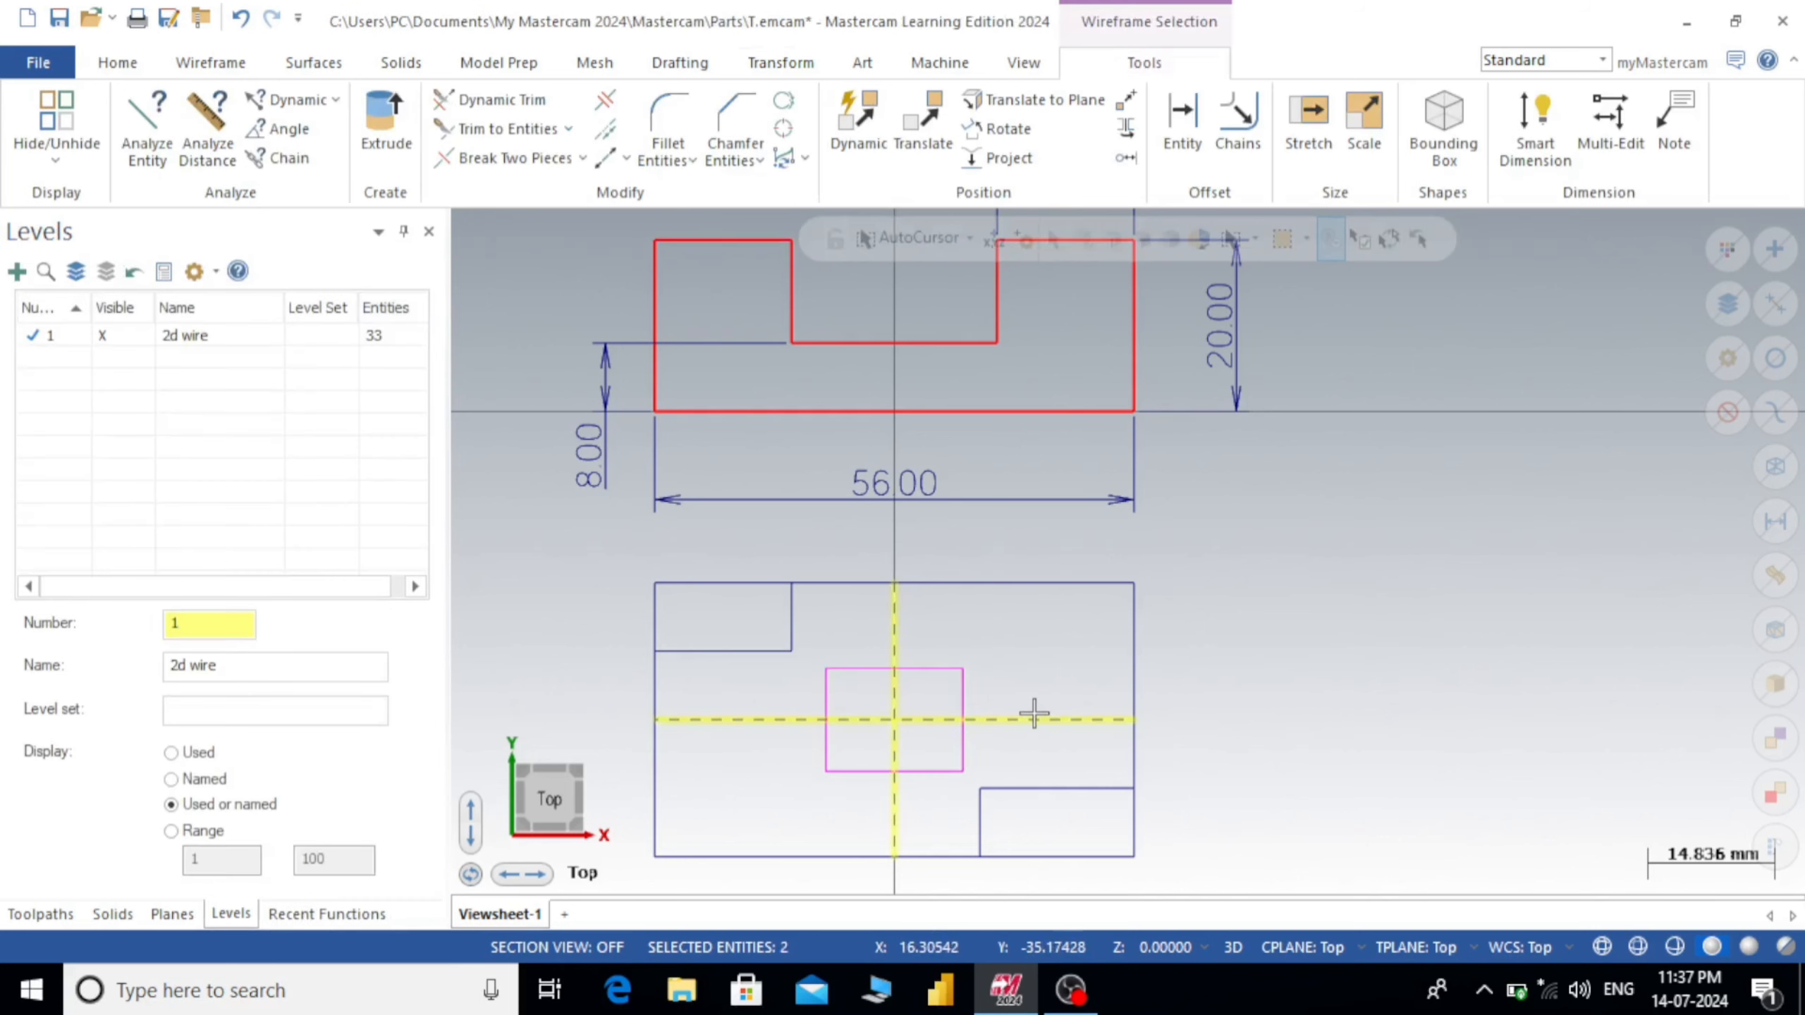
key(Delete)
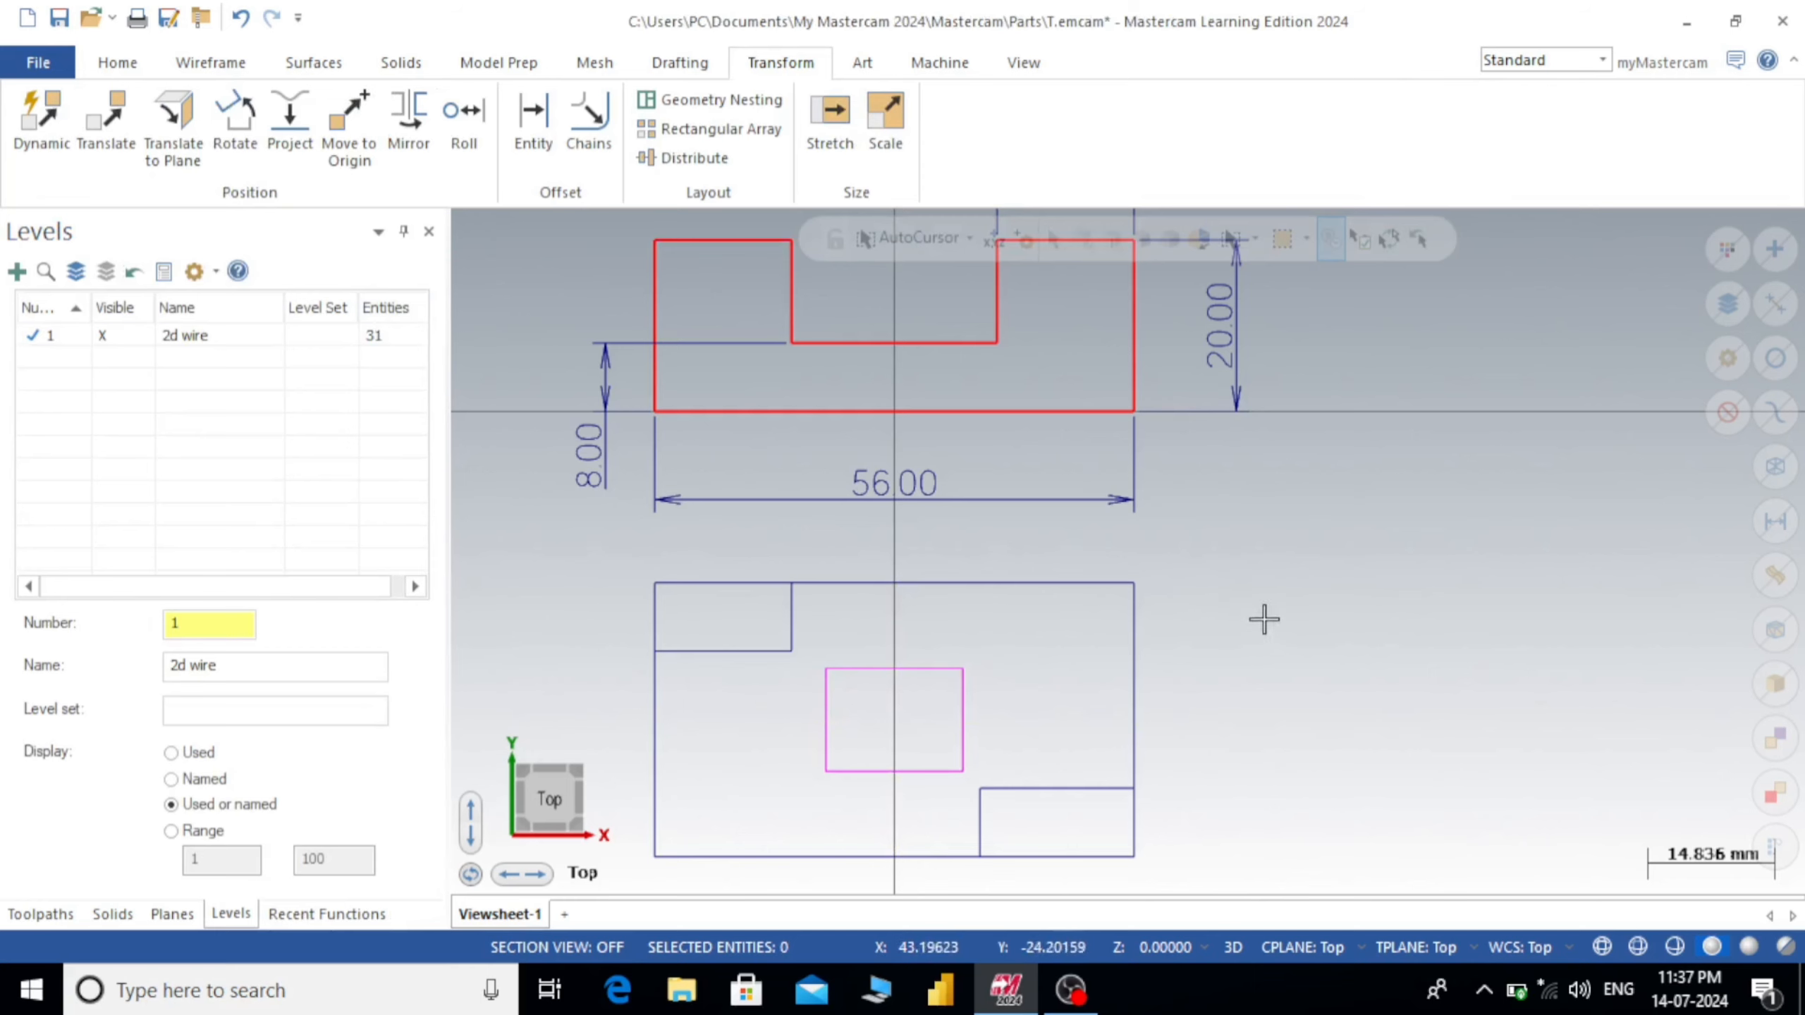
- Clear the transform result colors from the moved central rectangle
right_click(1283, 608)
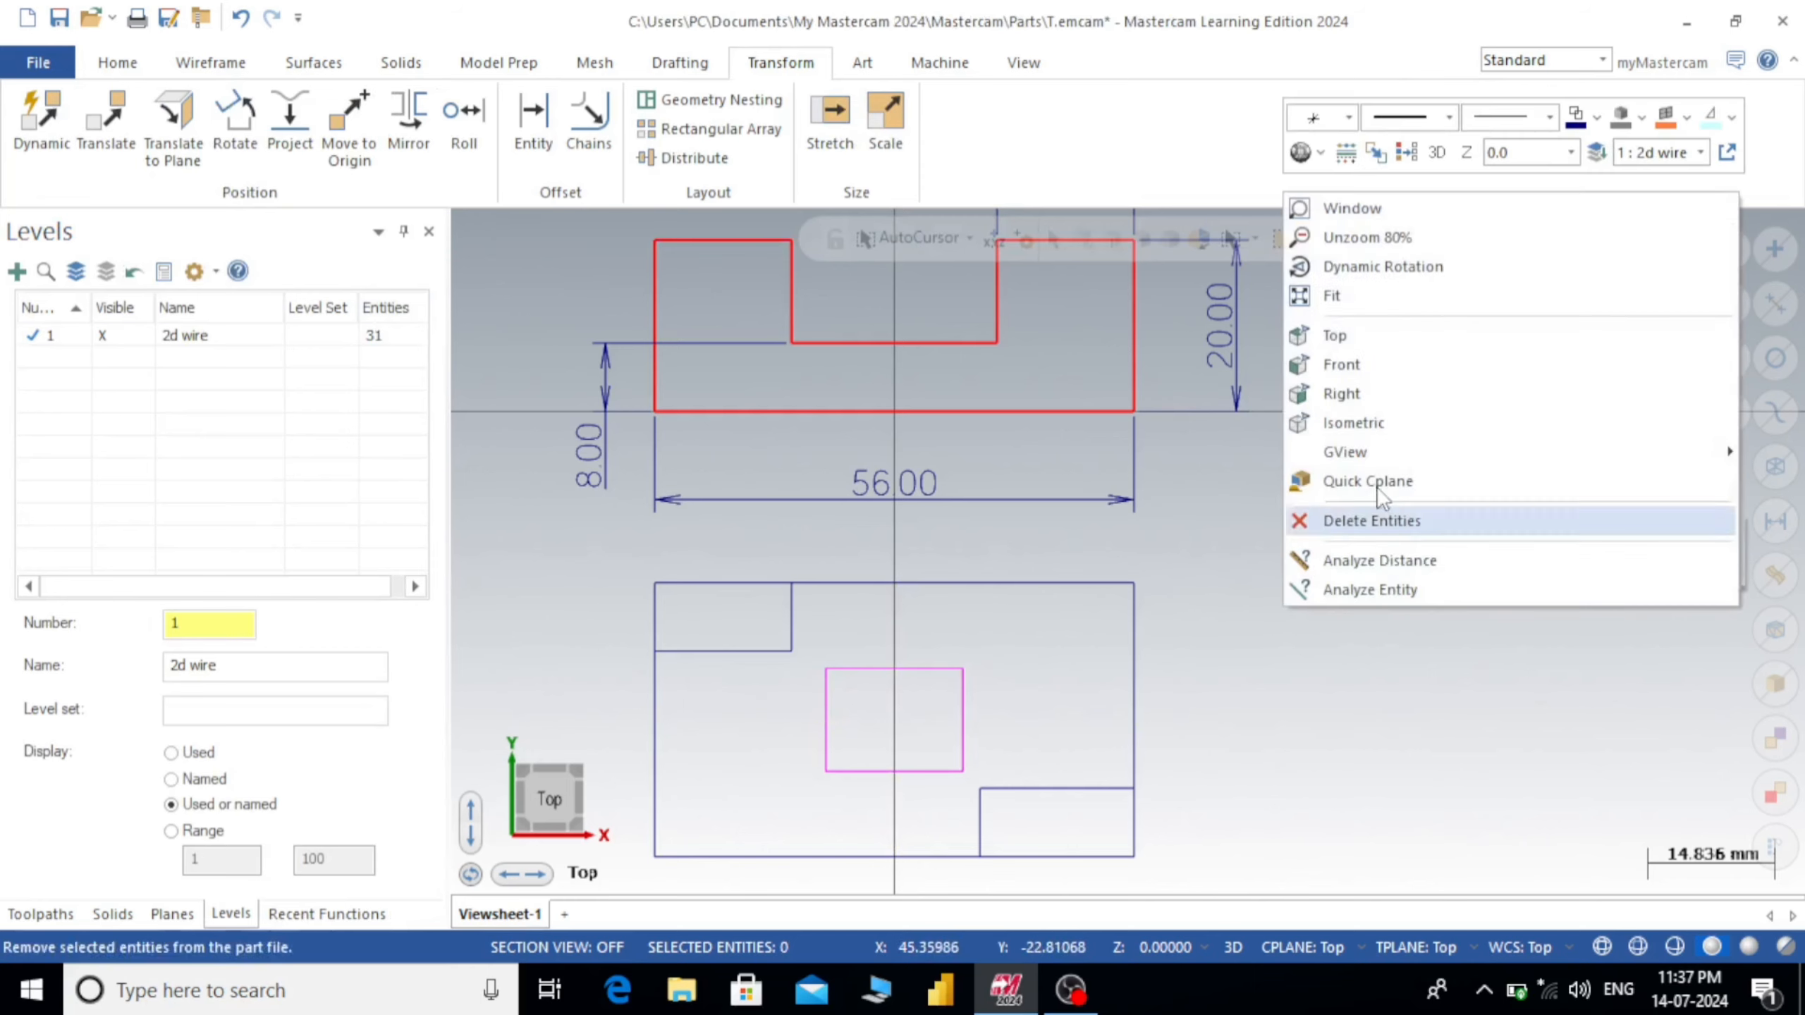
click(1393, 155)
scroll(1268, 594, down, 1)
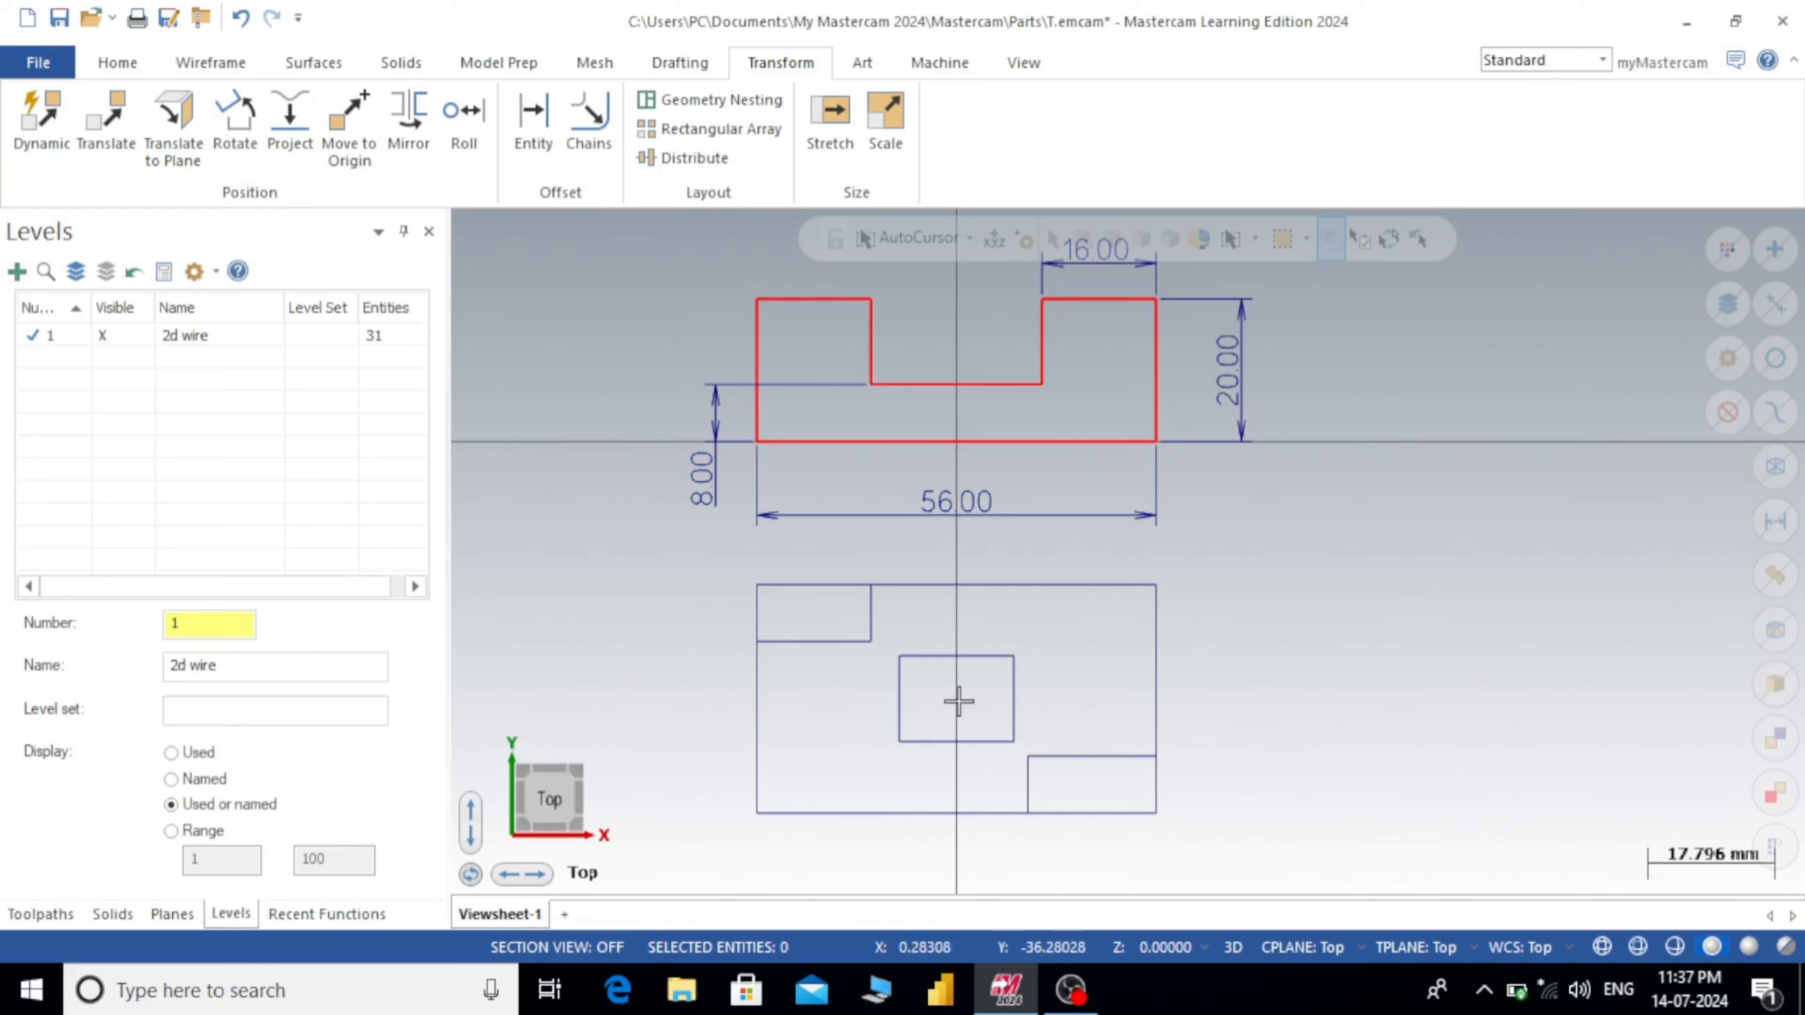
- Draw two vertical lines from the central rectangle's upper corners up through the slotted profile, ending inside its slot
click(211, 62)
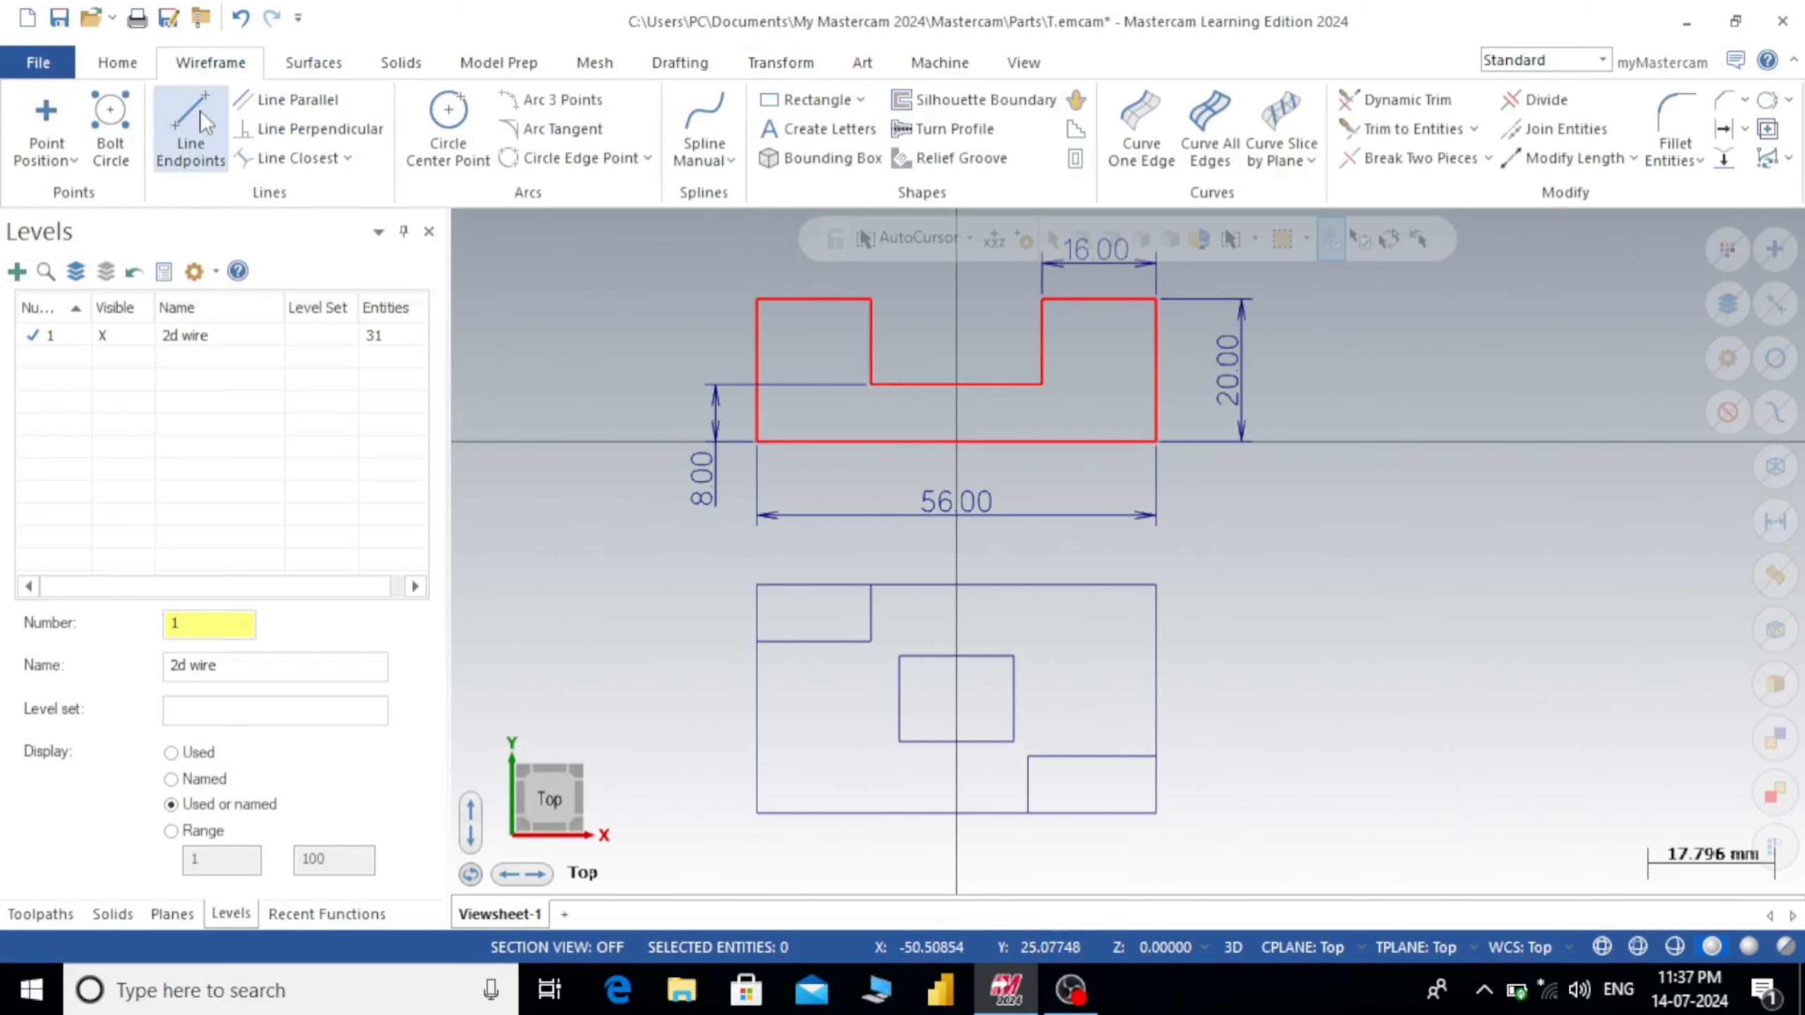
click(199, 112)
click(899, 658)
click(899, 316)
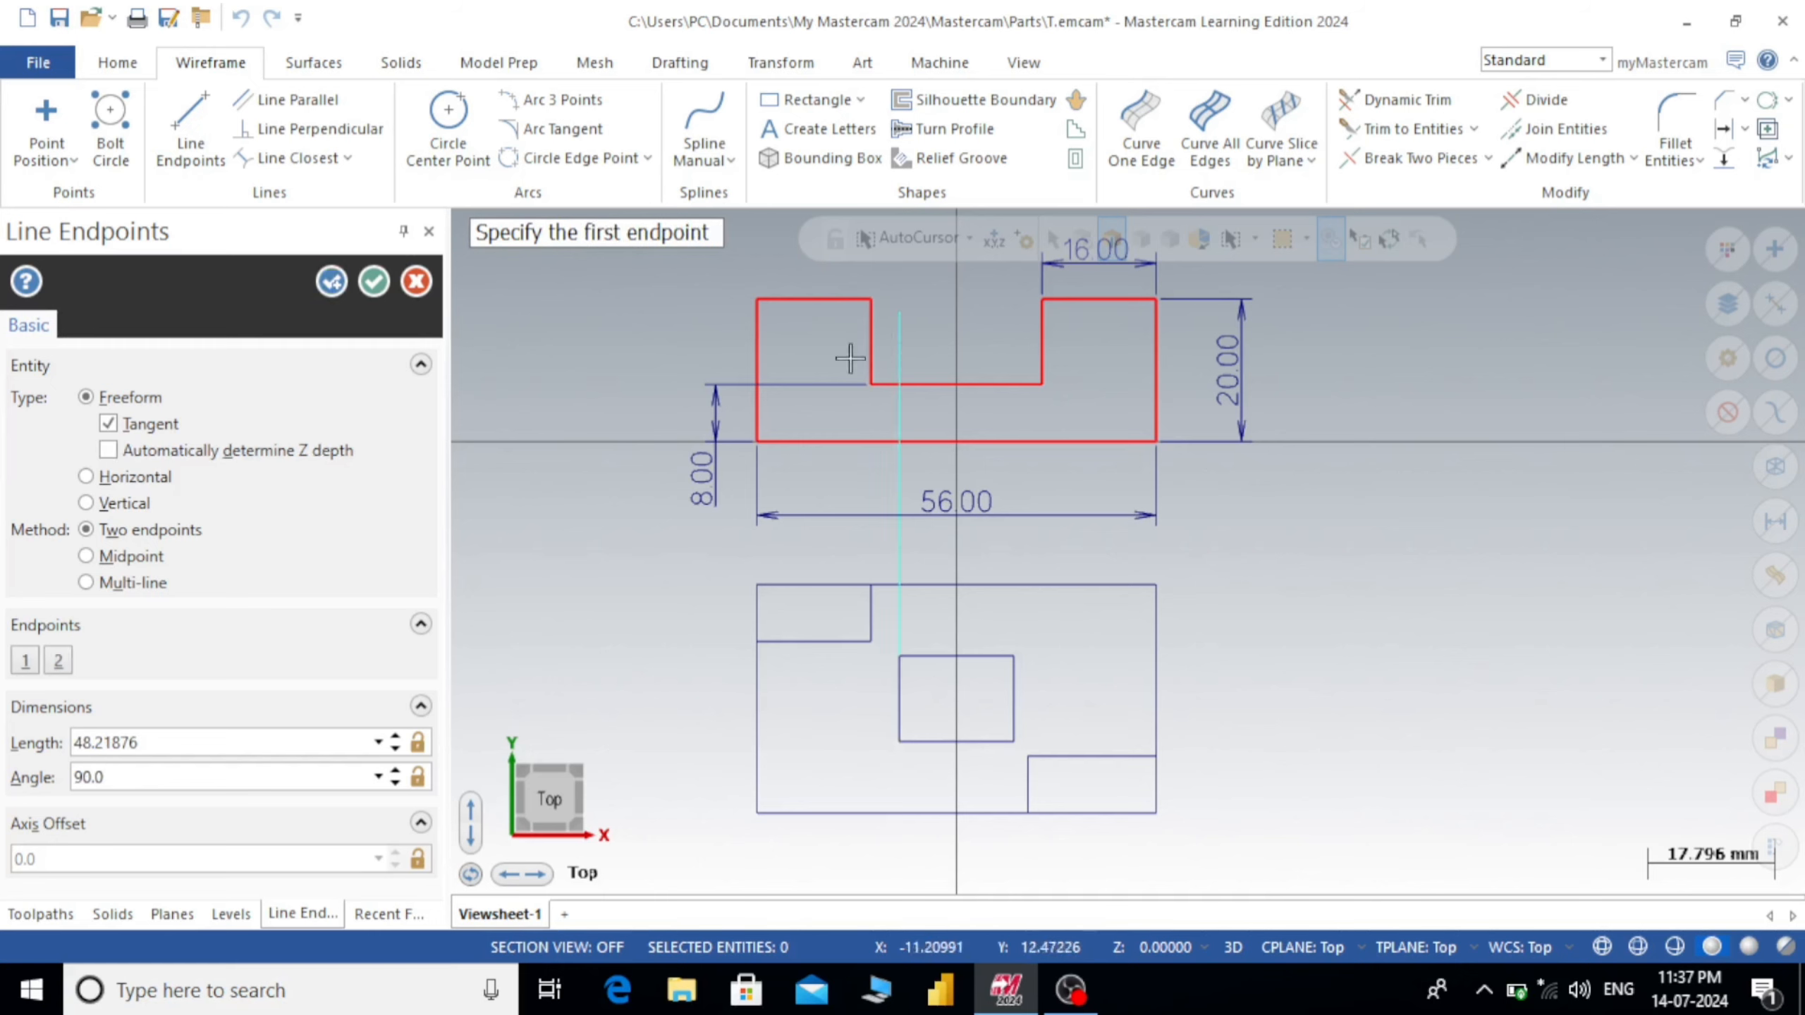
click(330, 282)
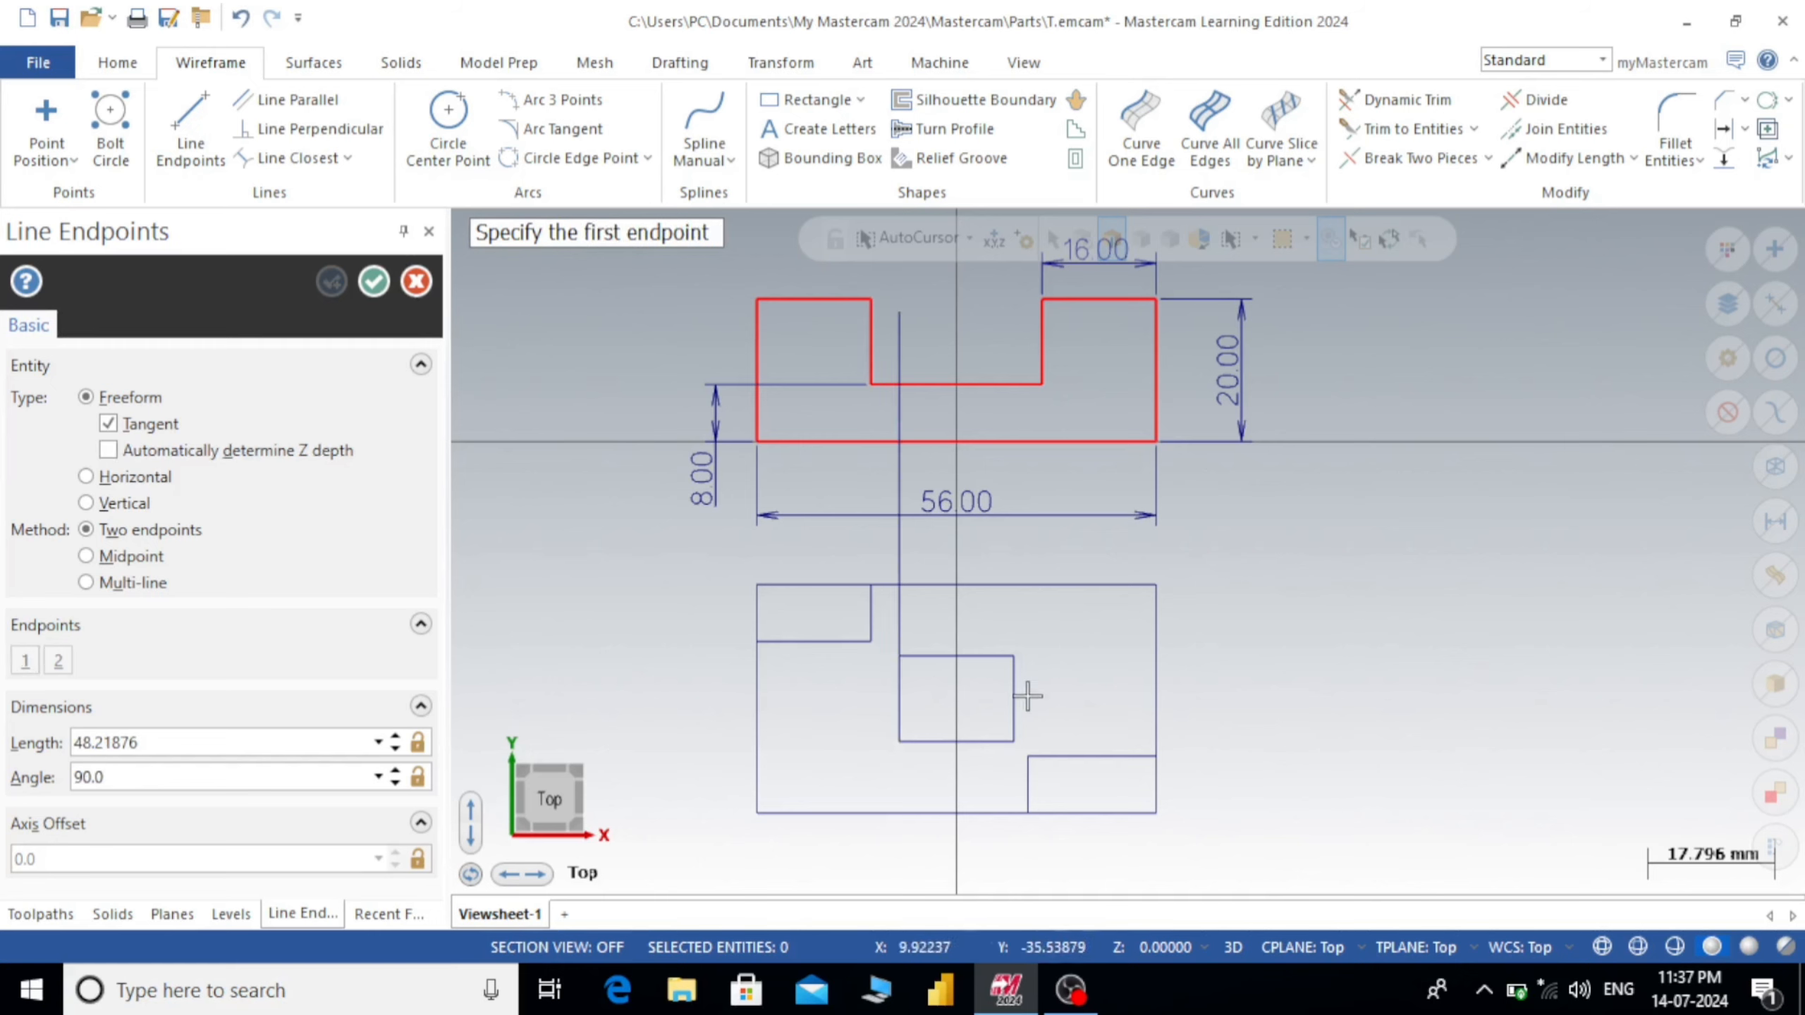
click(1013, 656)
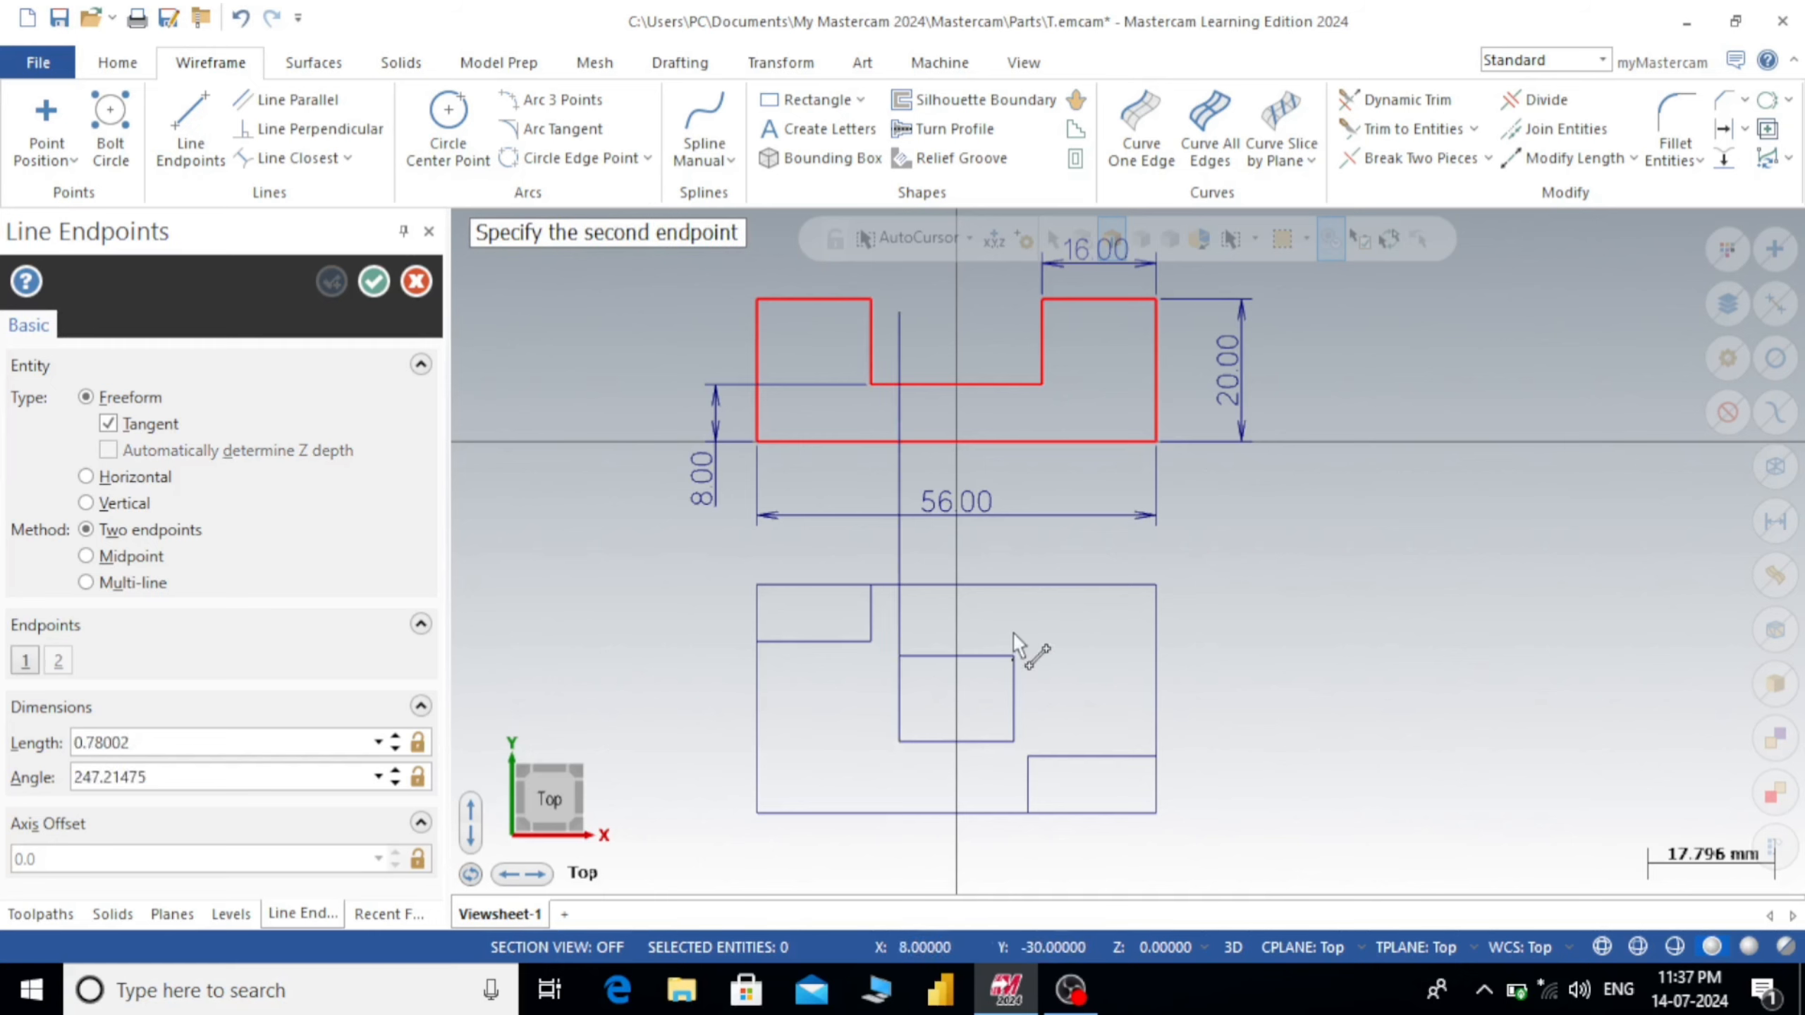
click(1012, 324)
click(373, 282)
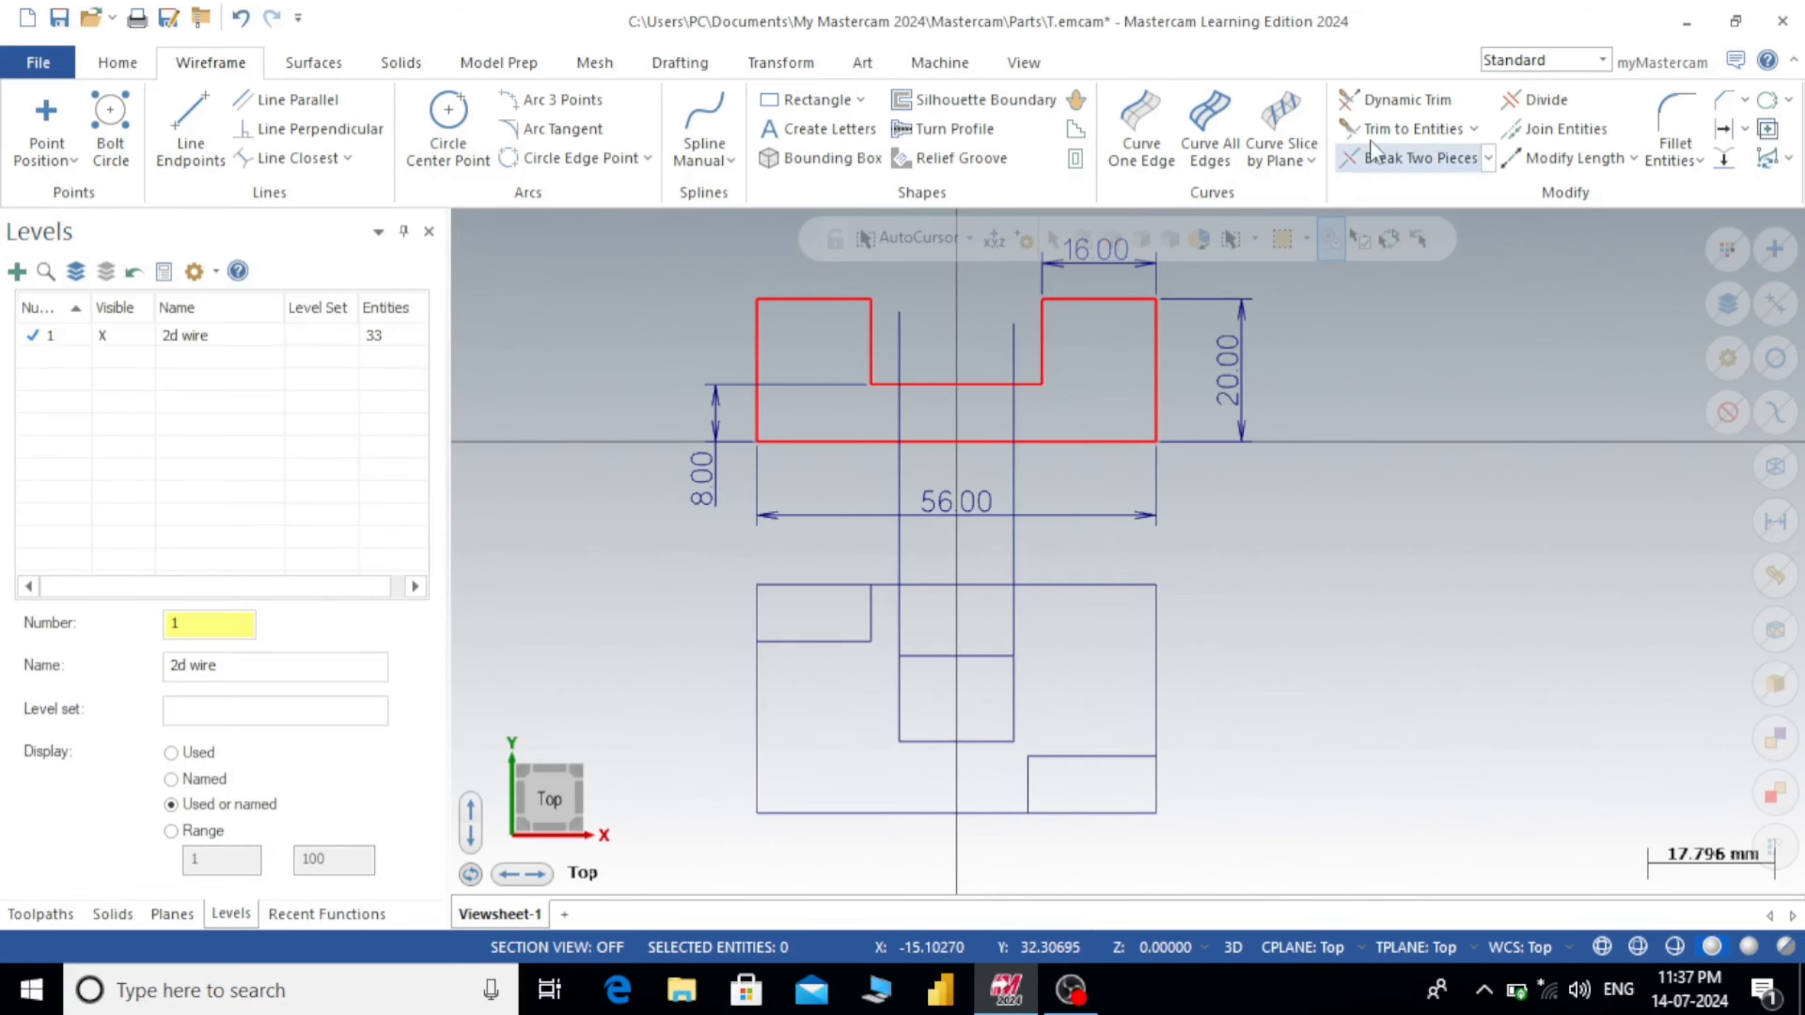
- Trim both vertical lines with Divide, keeping only the segments between the slot floor and the profile's lower edge
click(1511, 104)
scroll(927, 302, up, 2)
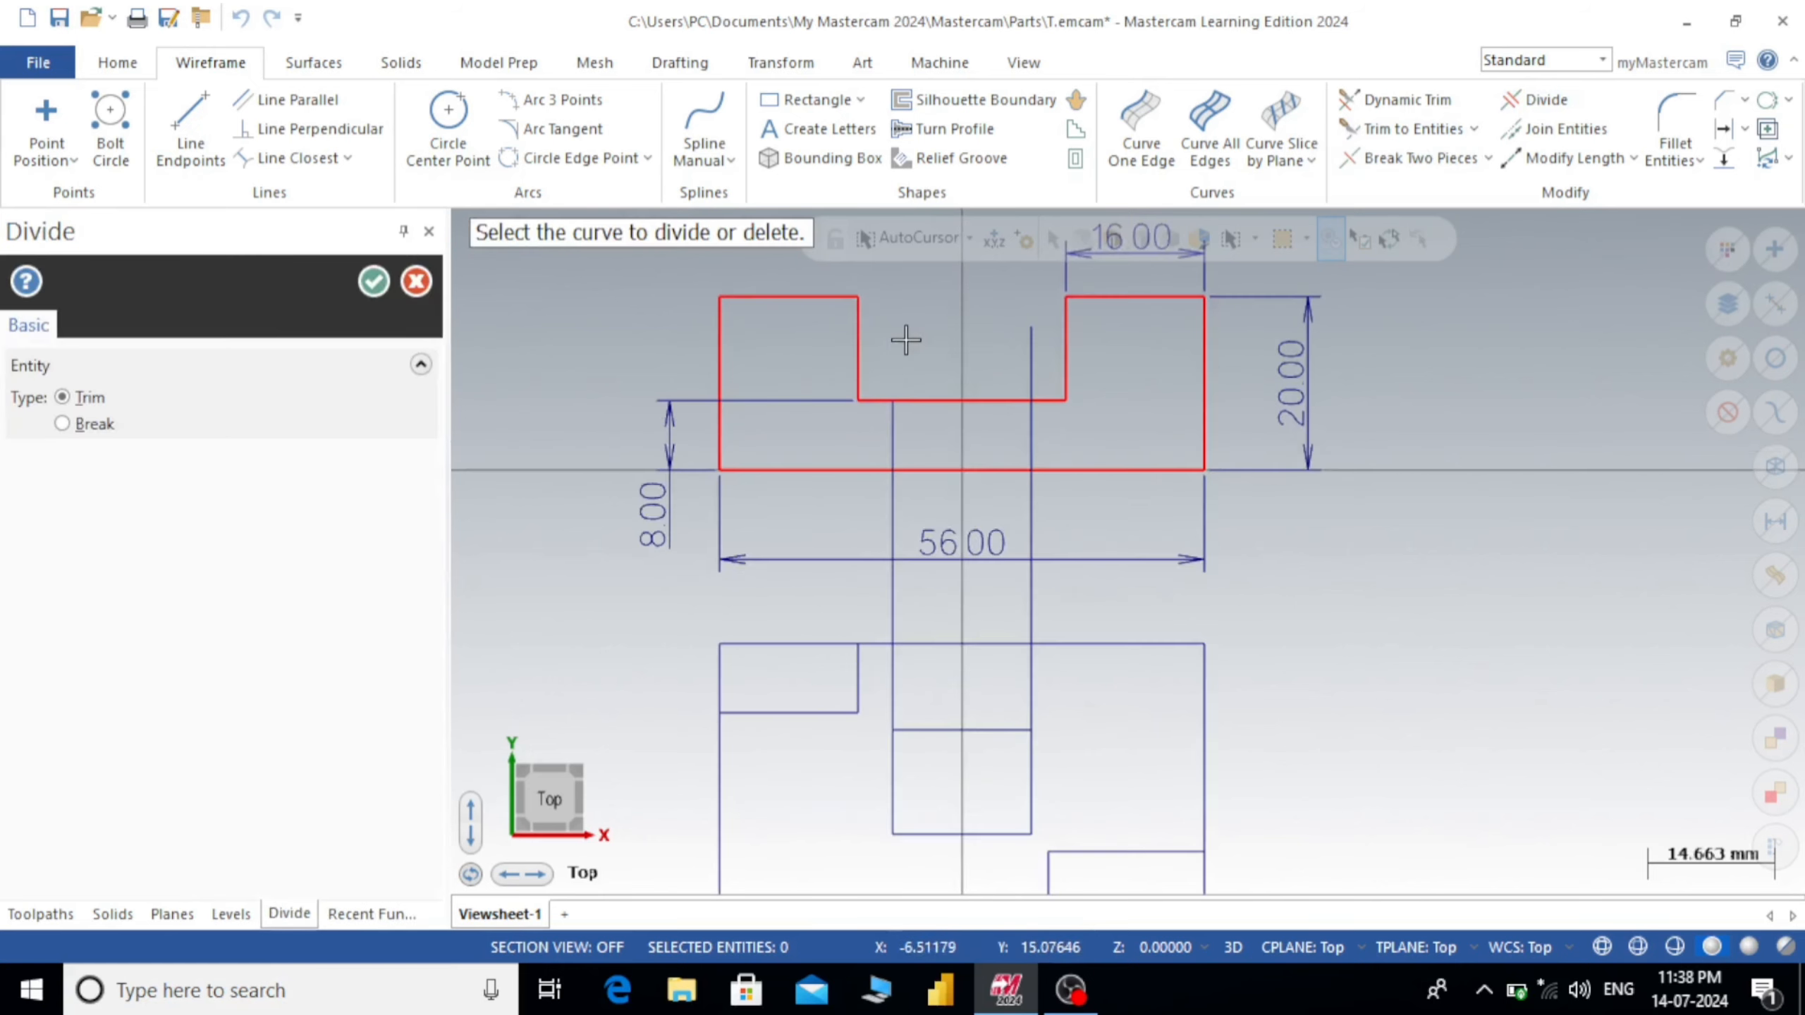
click(1041, 363)
click(894, 516)
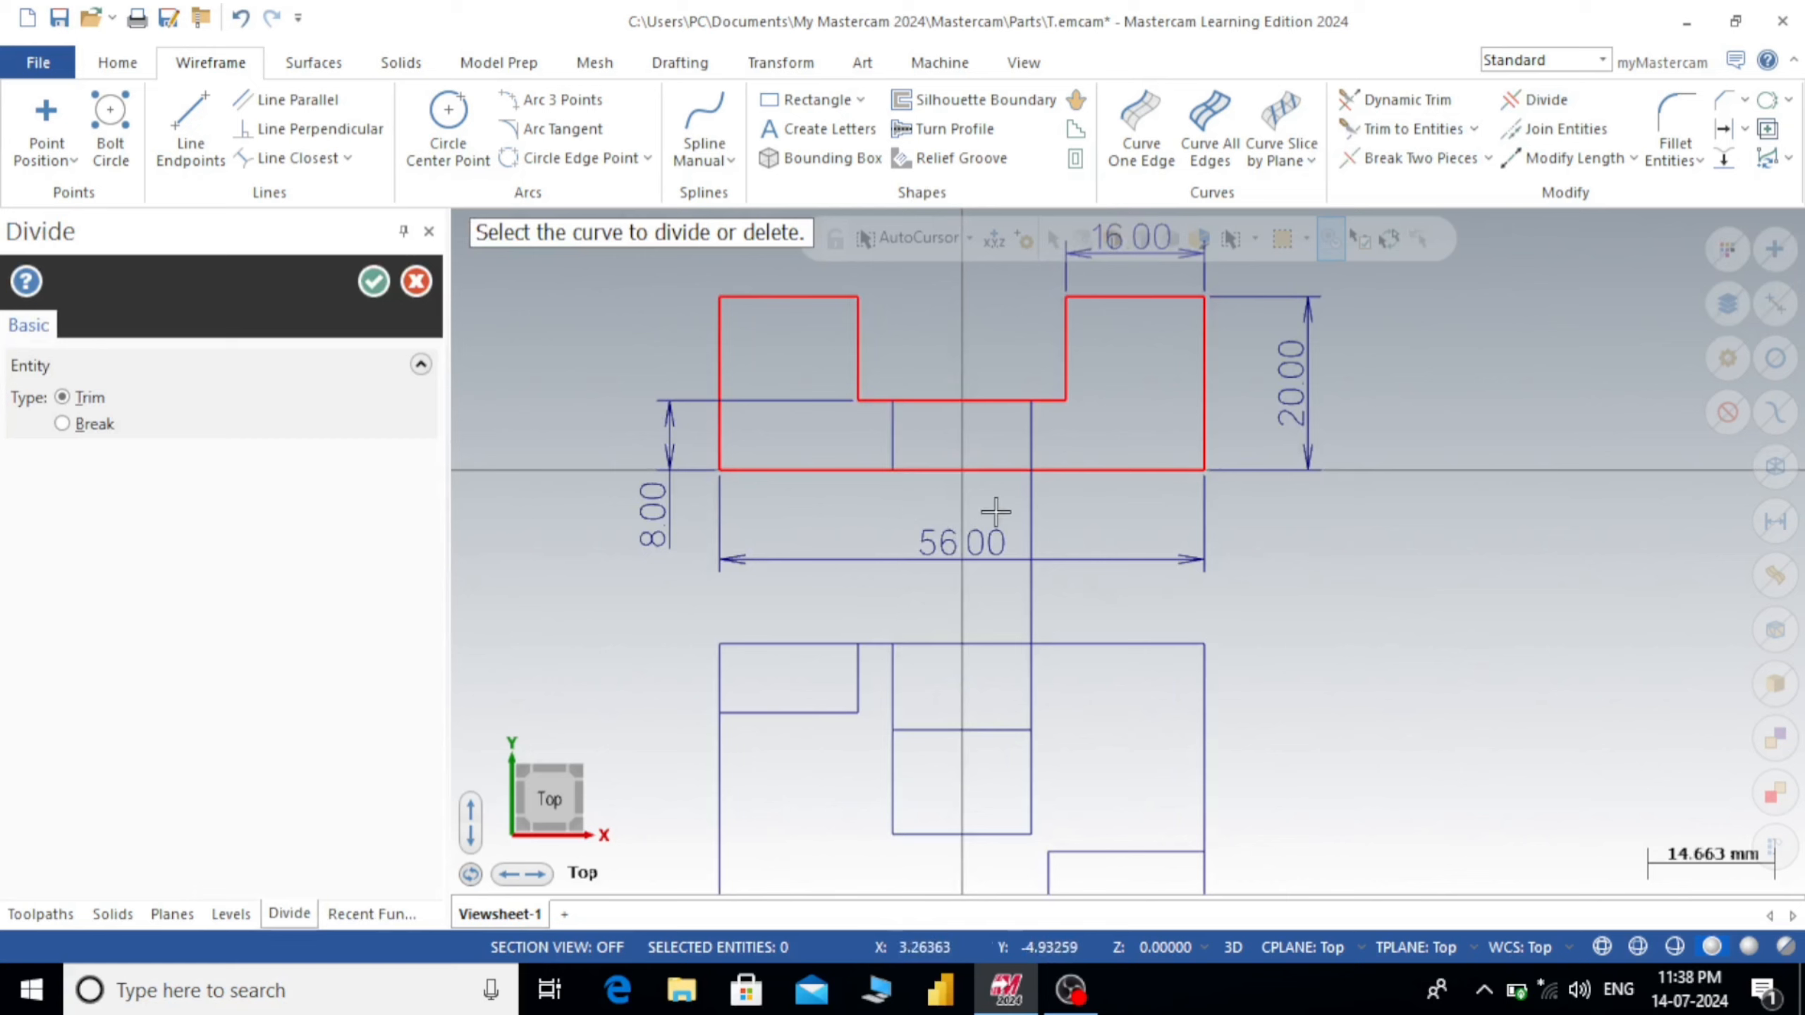
click(1033, 508)
scroll(1040, 611, up, 1)
click(1030, 682)
click(862, 693)
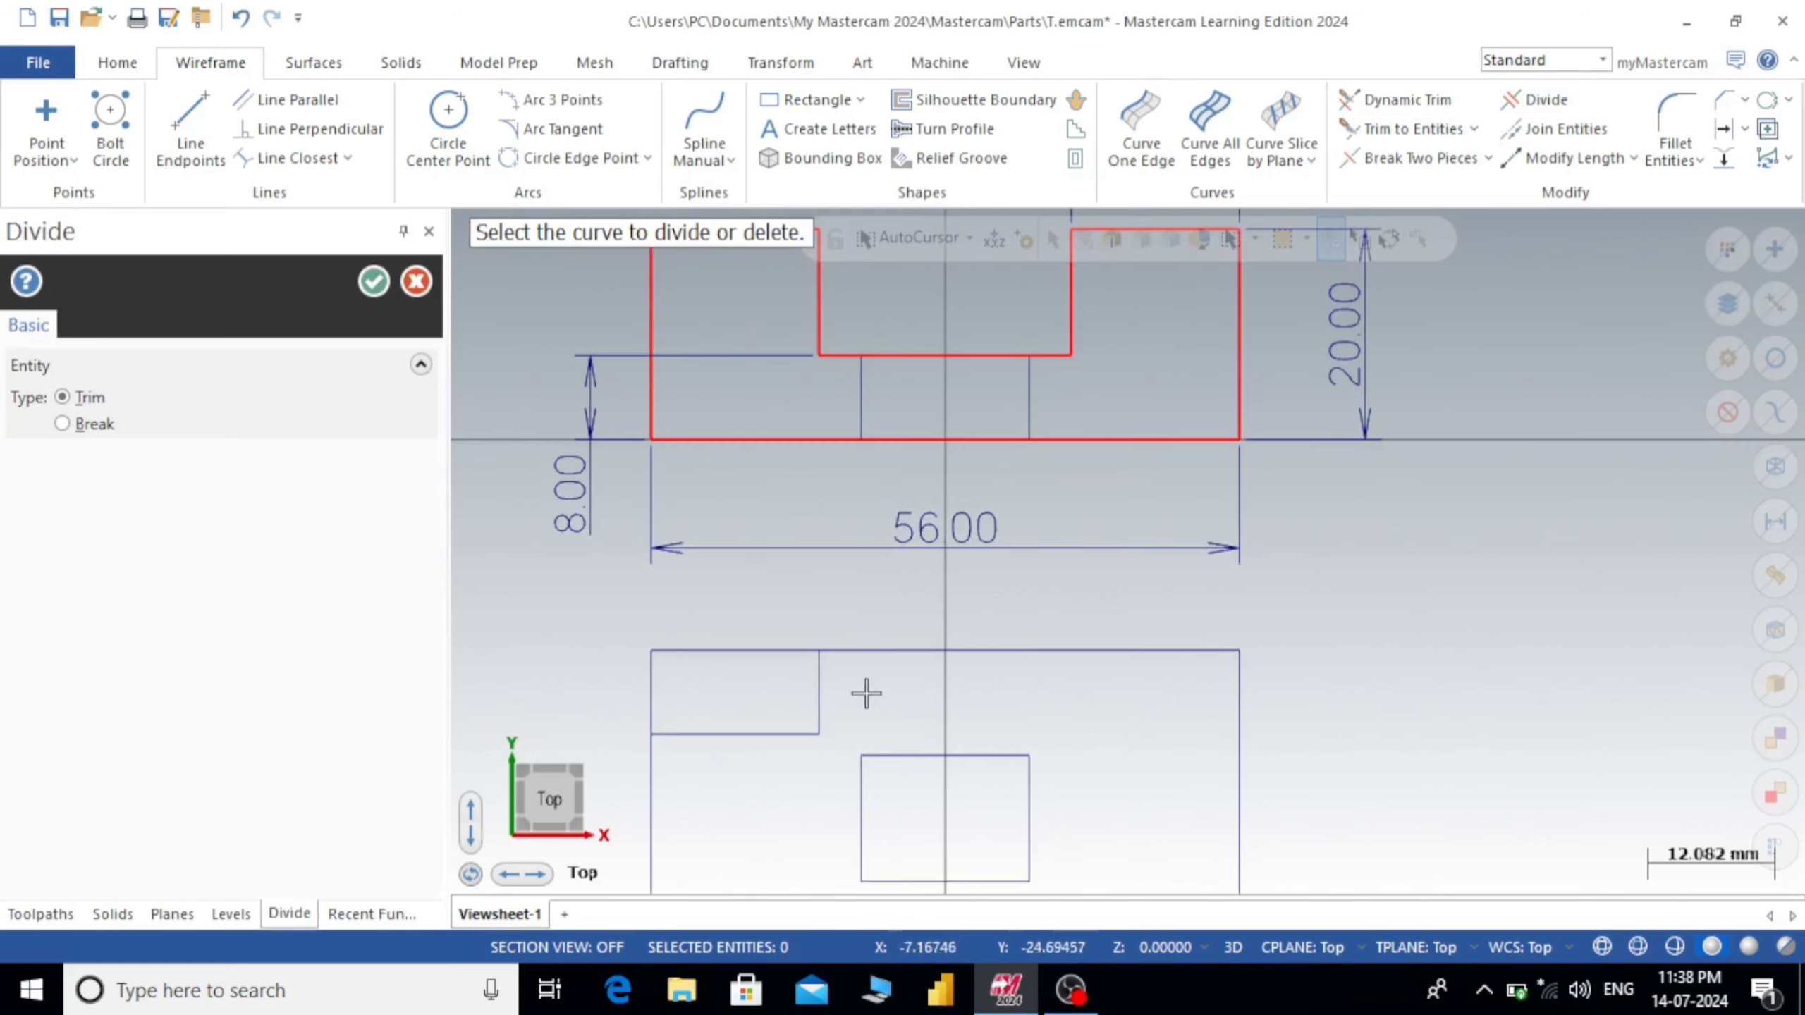
click(374, 282)
- Change the two short vertical lines below the slot to a dashed line style
scroll(908, 361, up, 2)
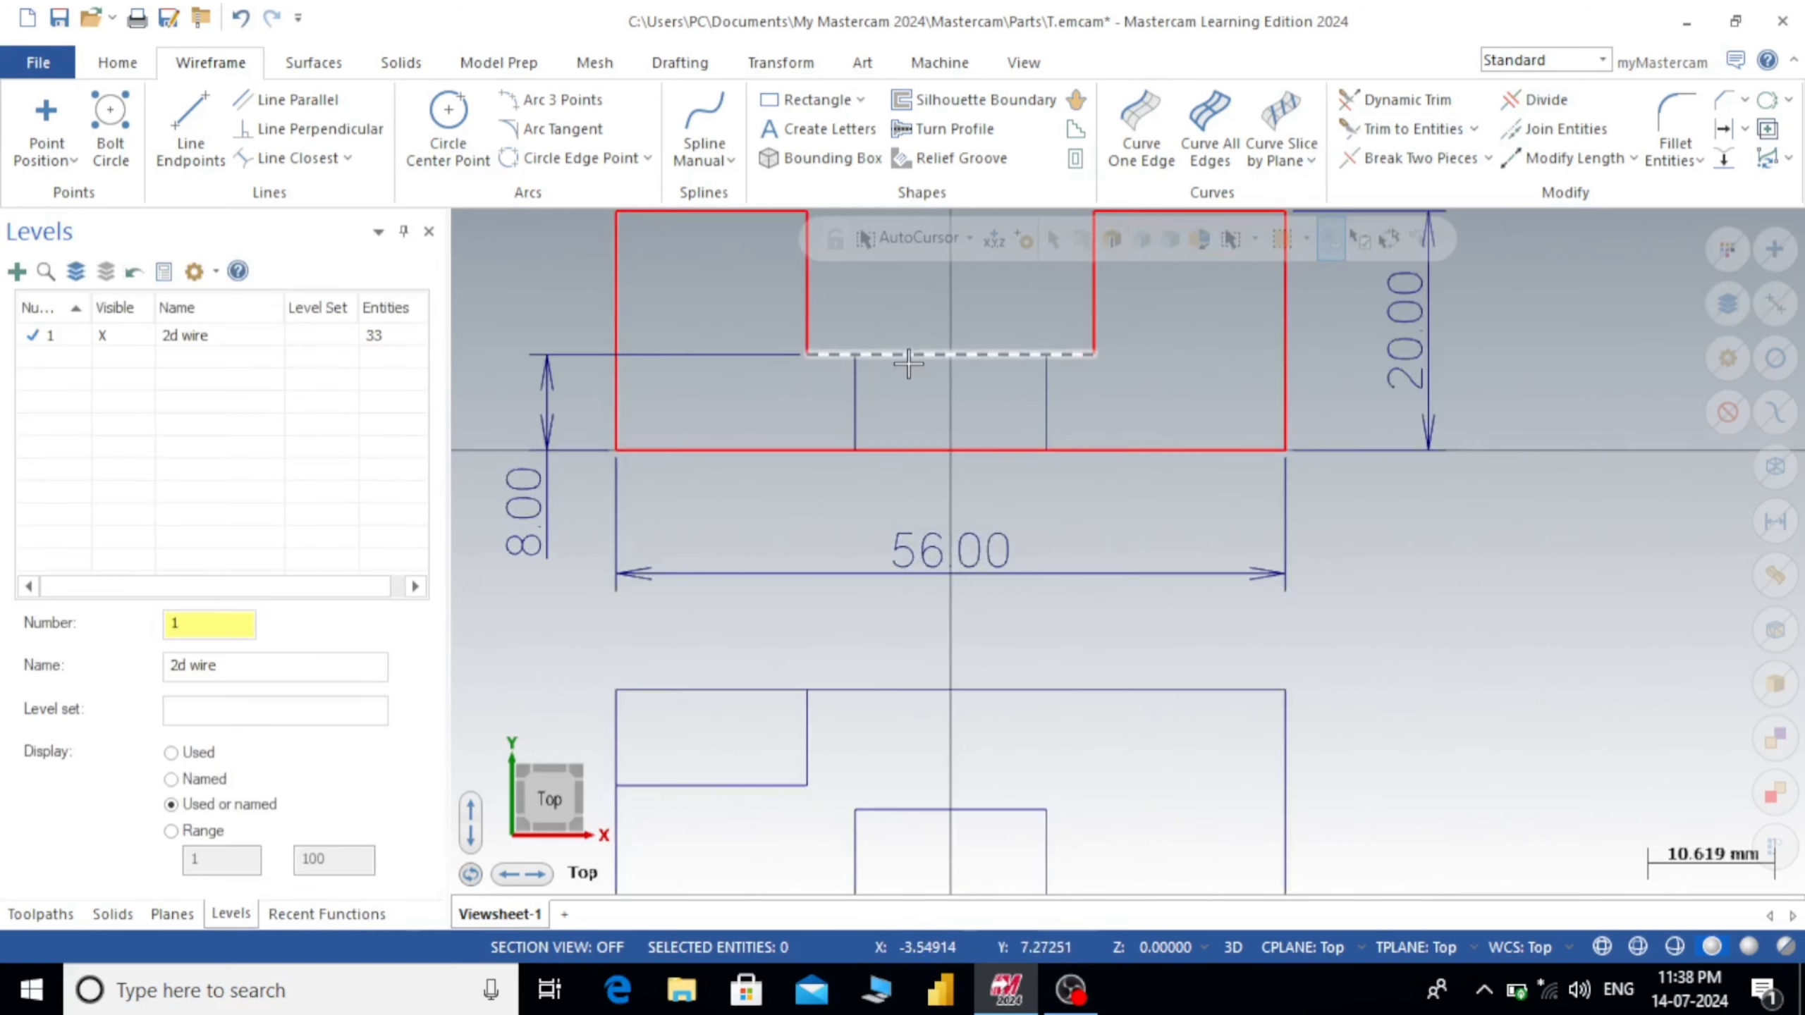
click(852, 401)
click(1055, 403)
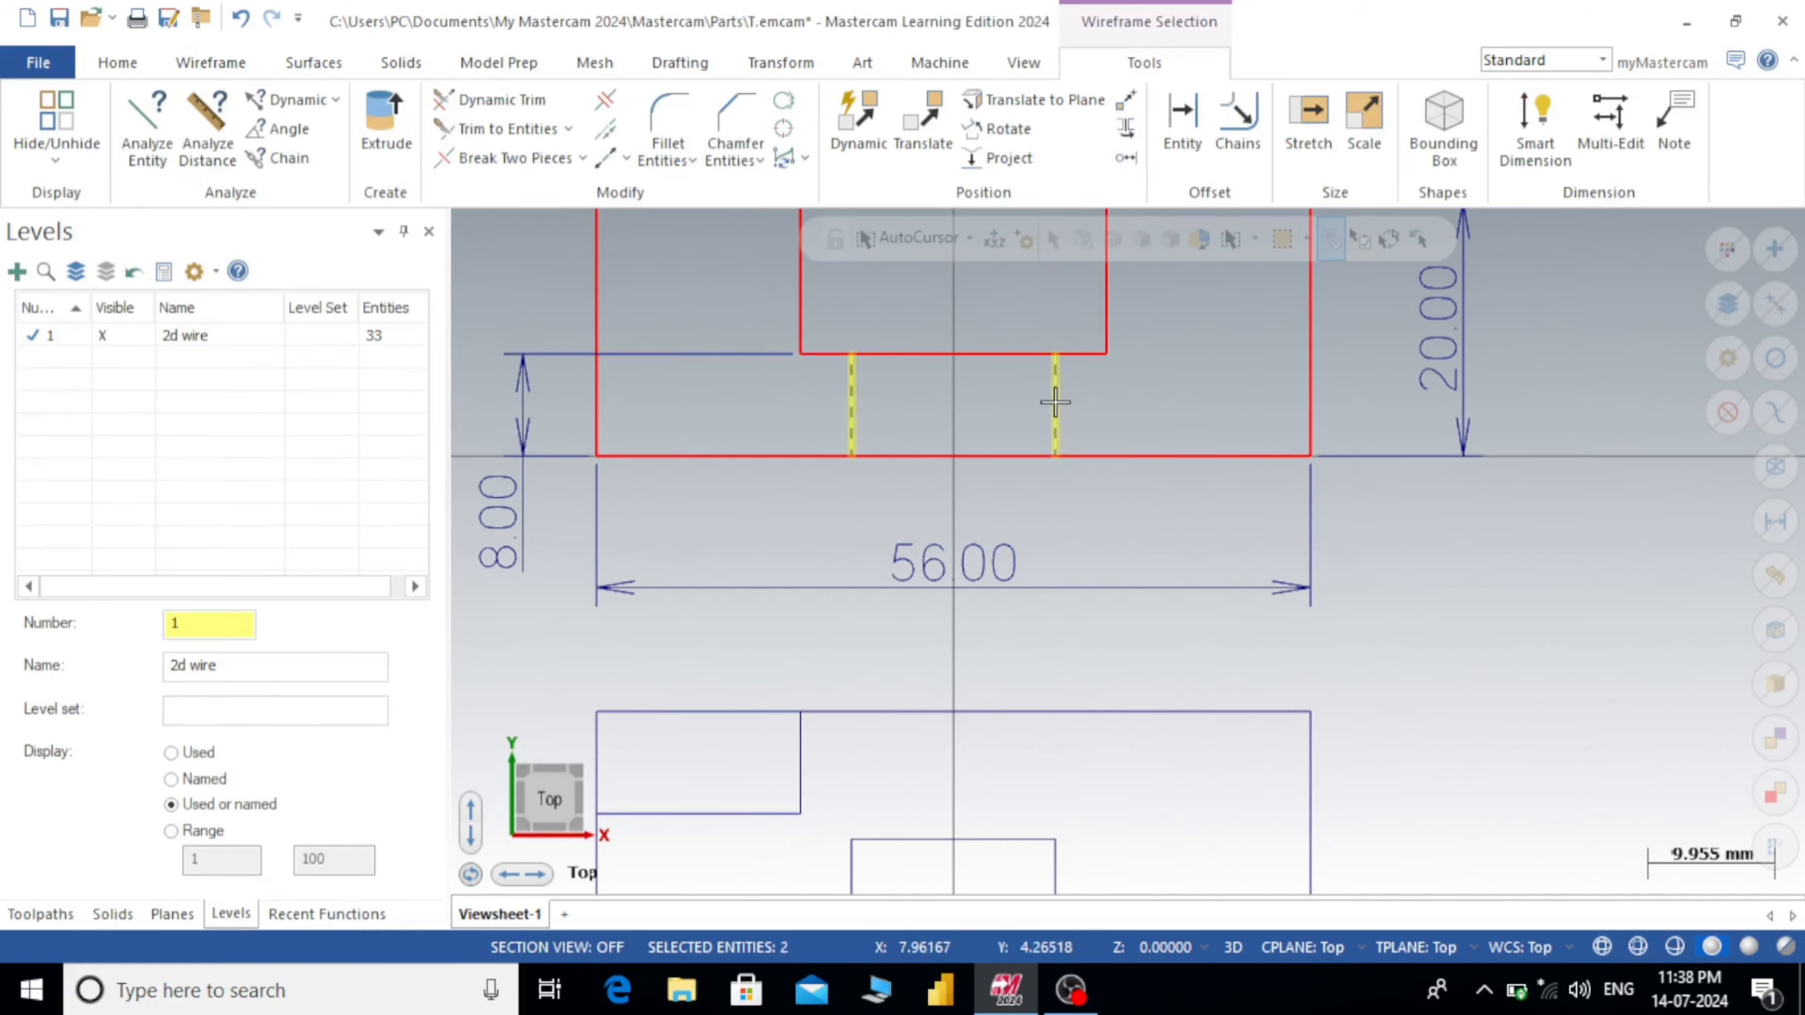
click(190, 69)
click(117, 63)
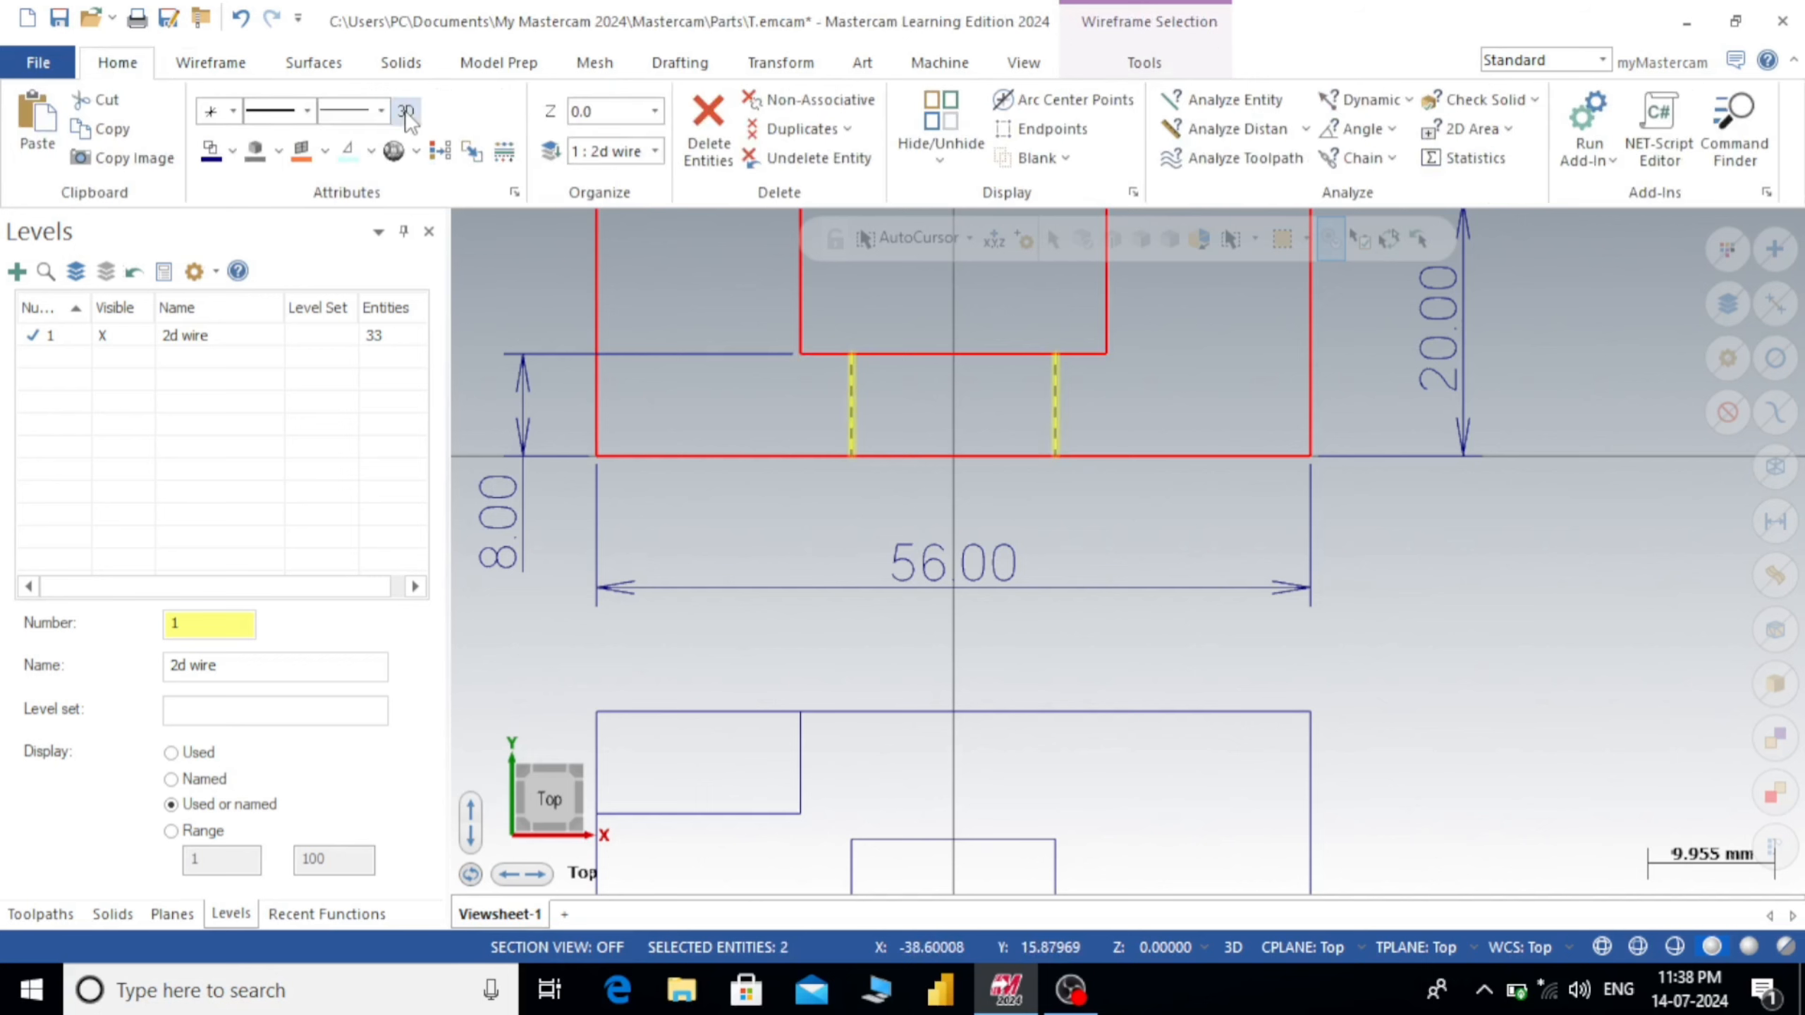
click(308, 114)
click(281, 171)
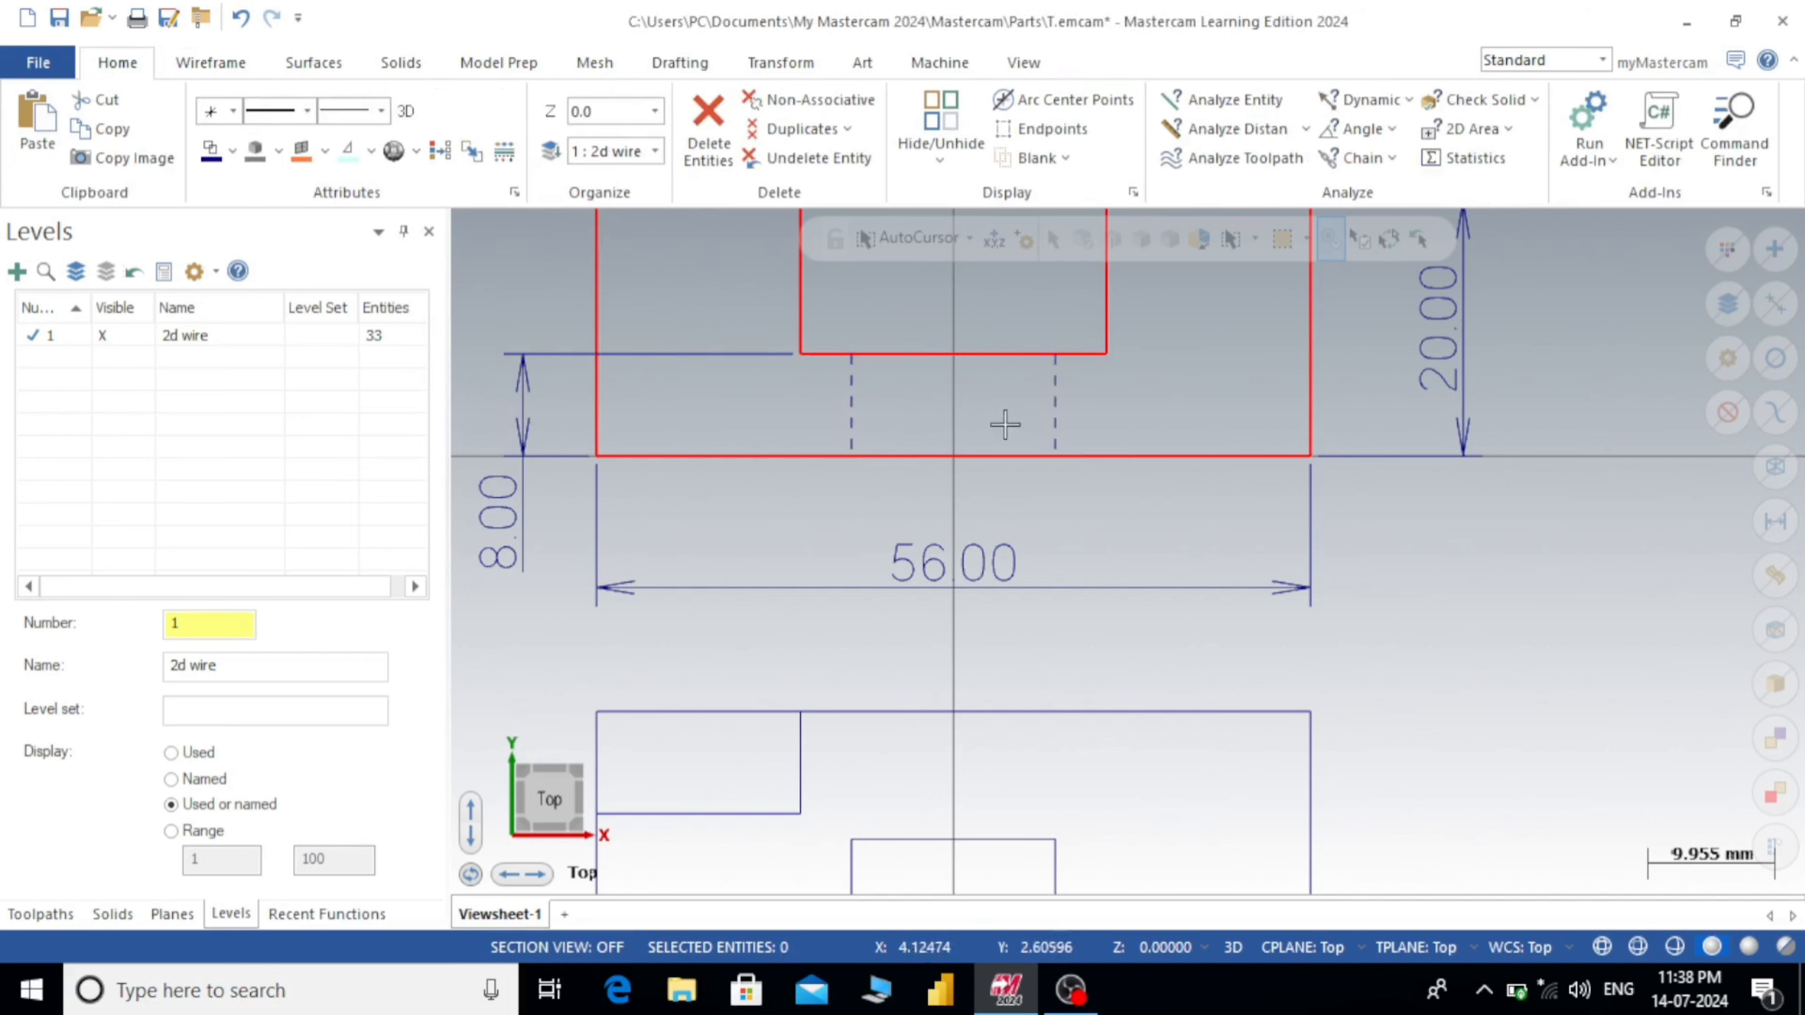
- Apply a thicker line width to all the rectangles of the lower view
scroll(975, 407, up, 1)
scroll(953, 357, down, 1)
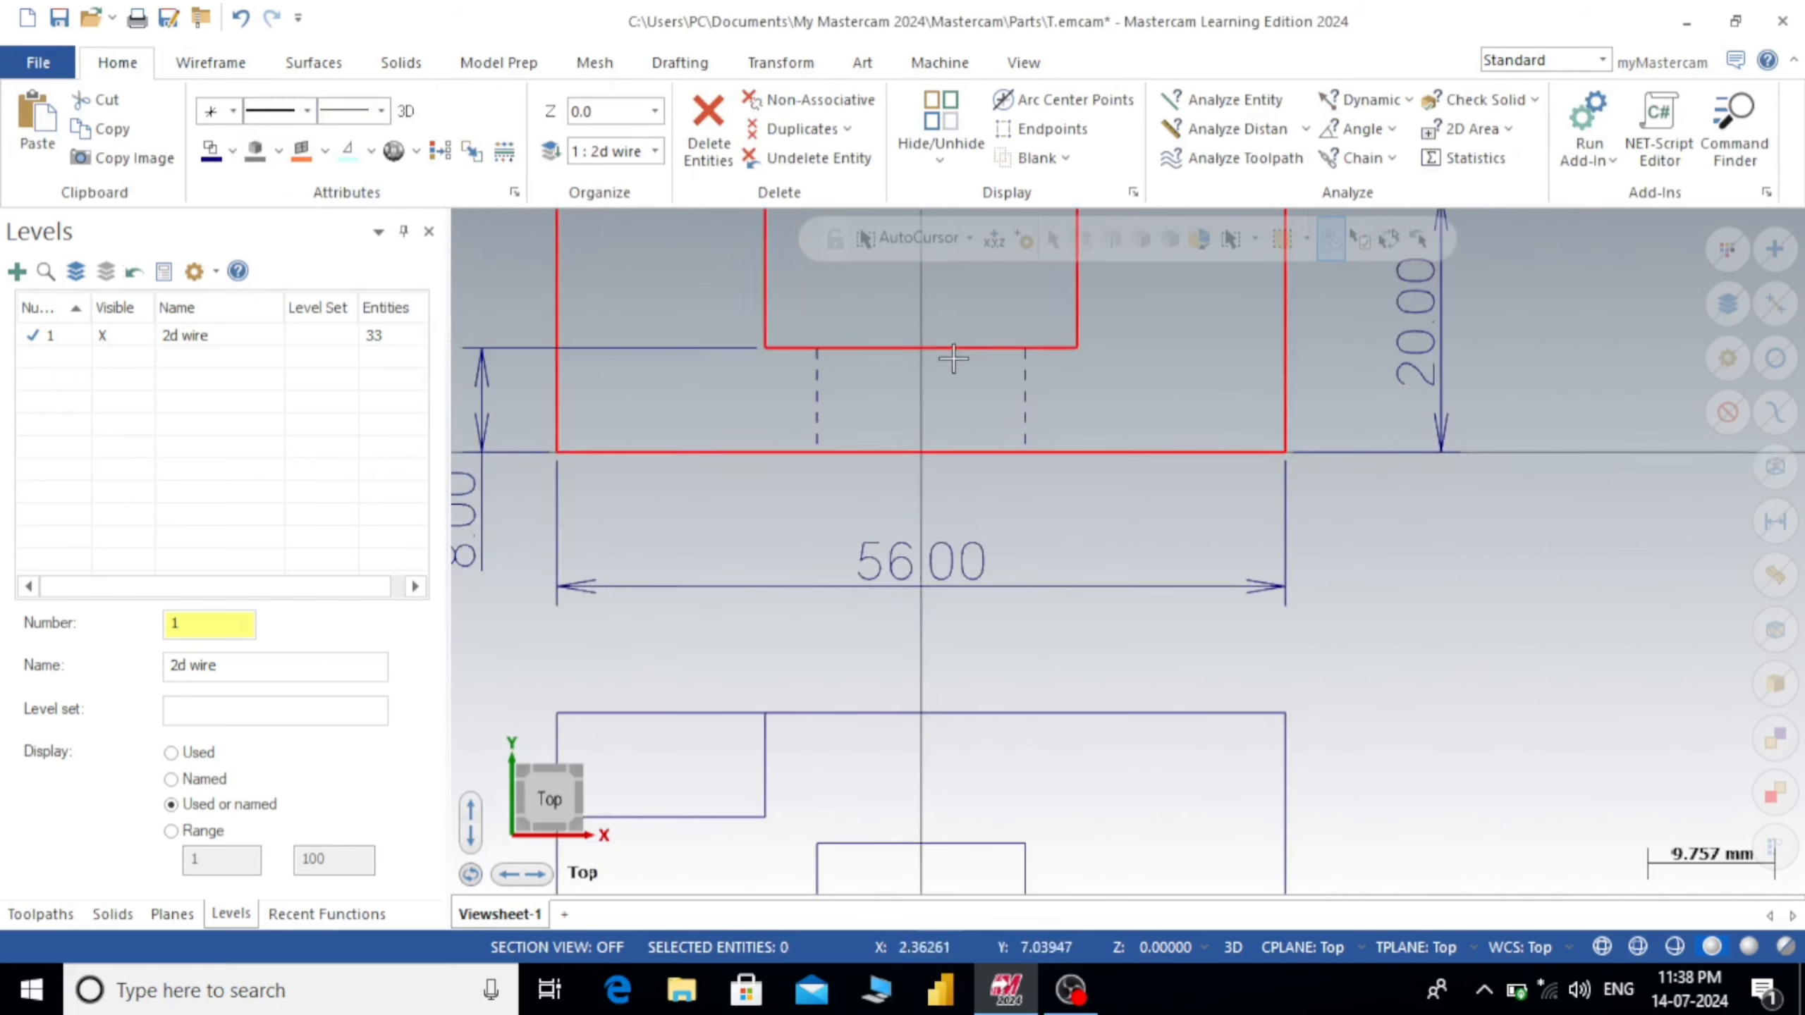
scroll(953, 358, down, 2)
drag(654, 530, 1235, 858)
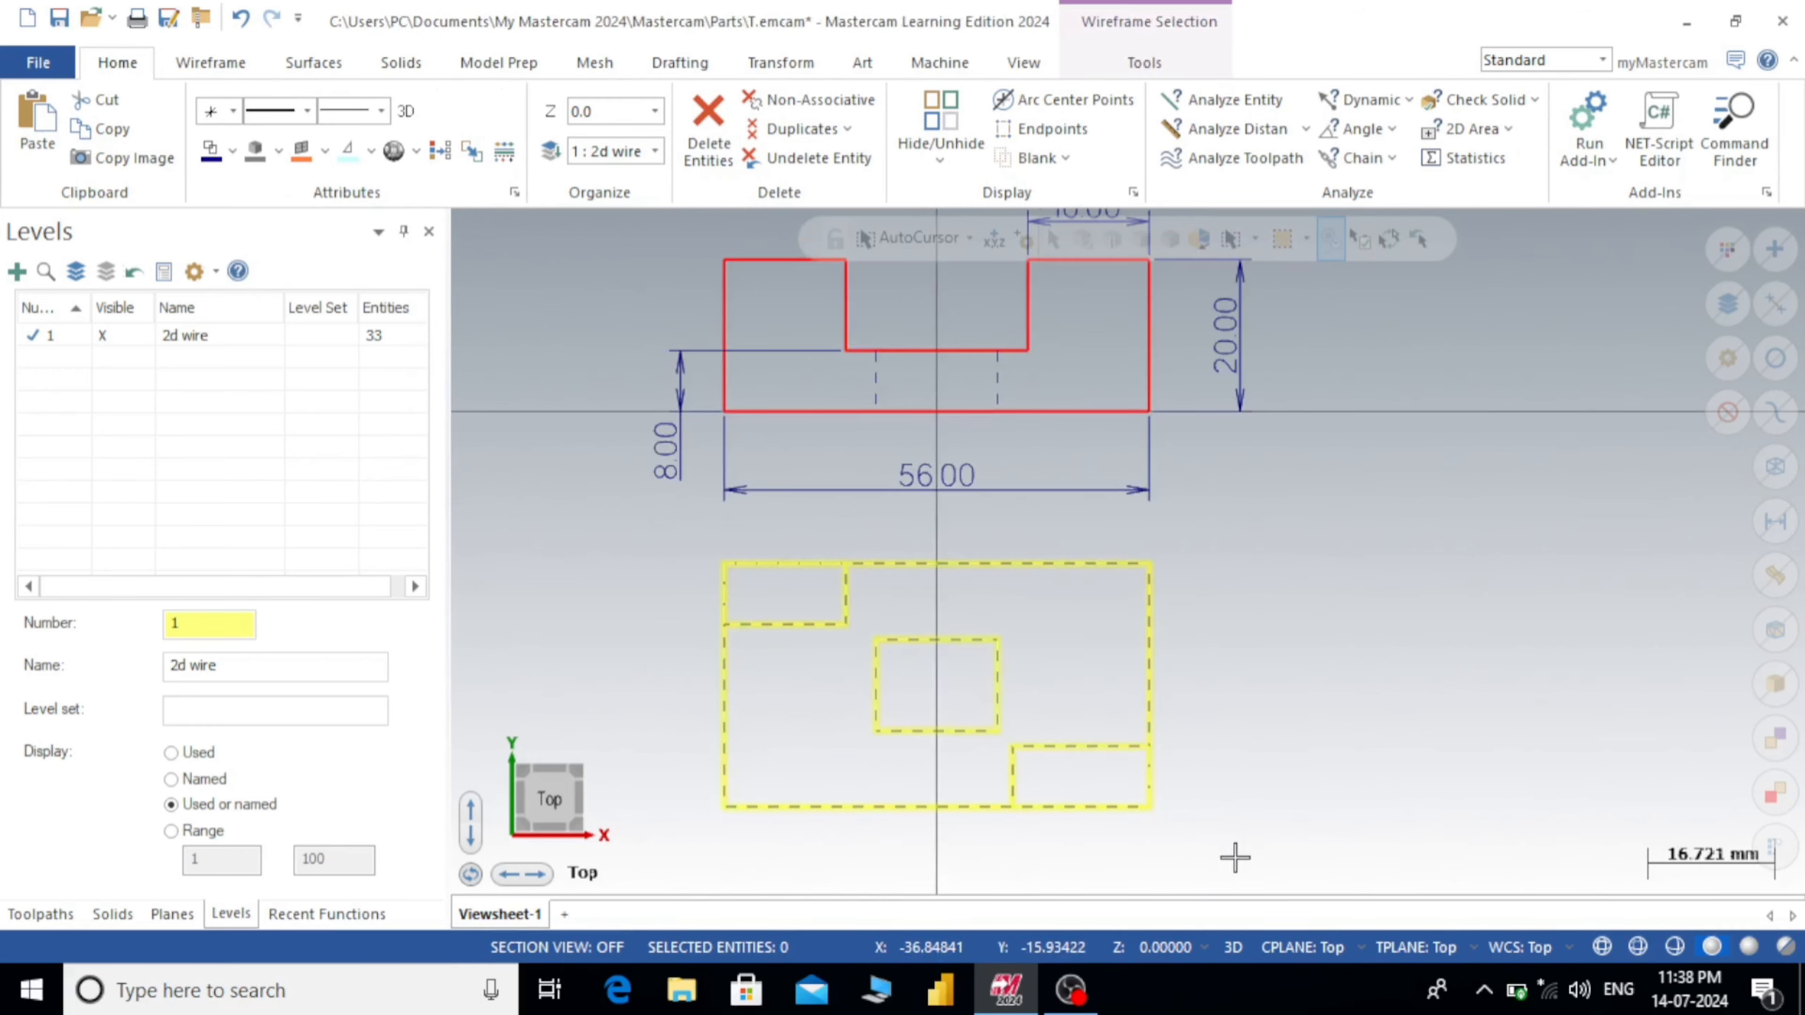
click(117, 62)
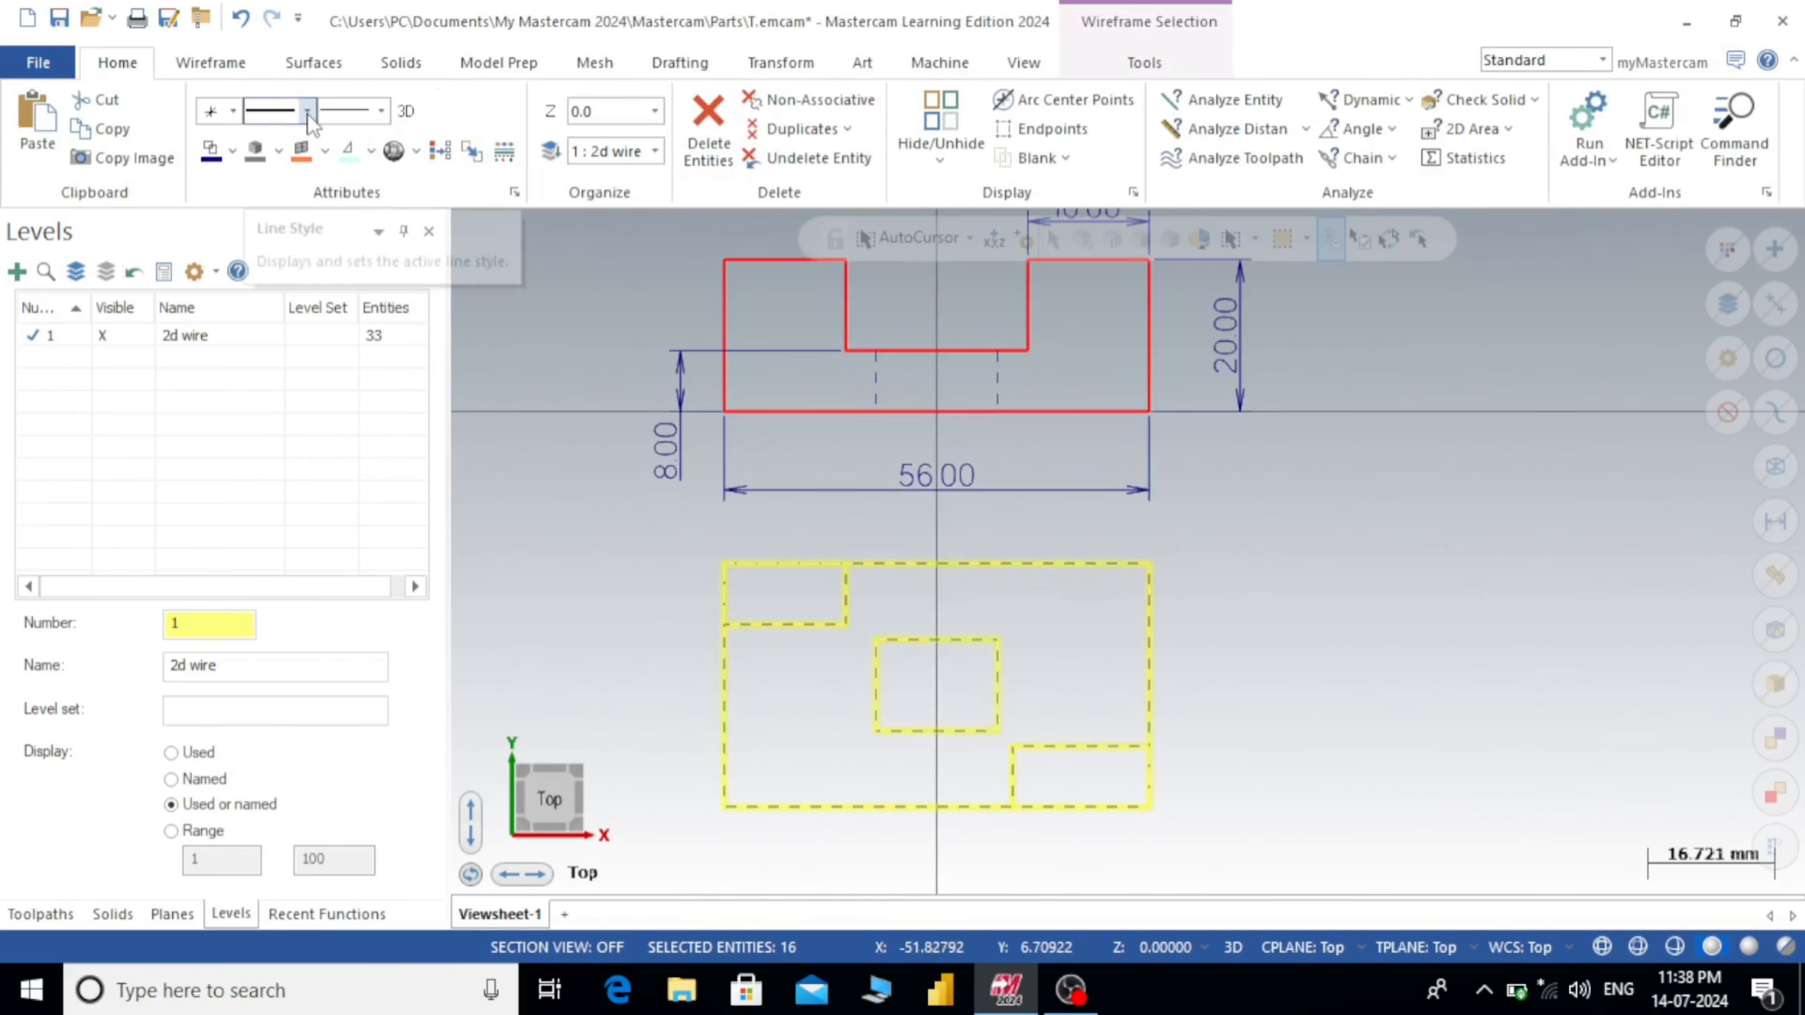
click(382, 114)
click(365, 166)
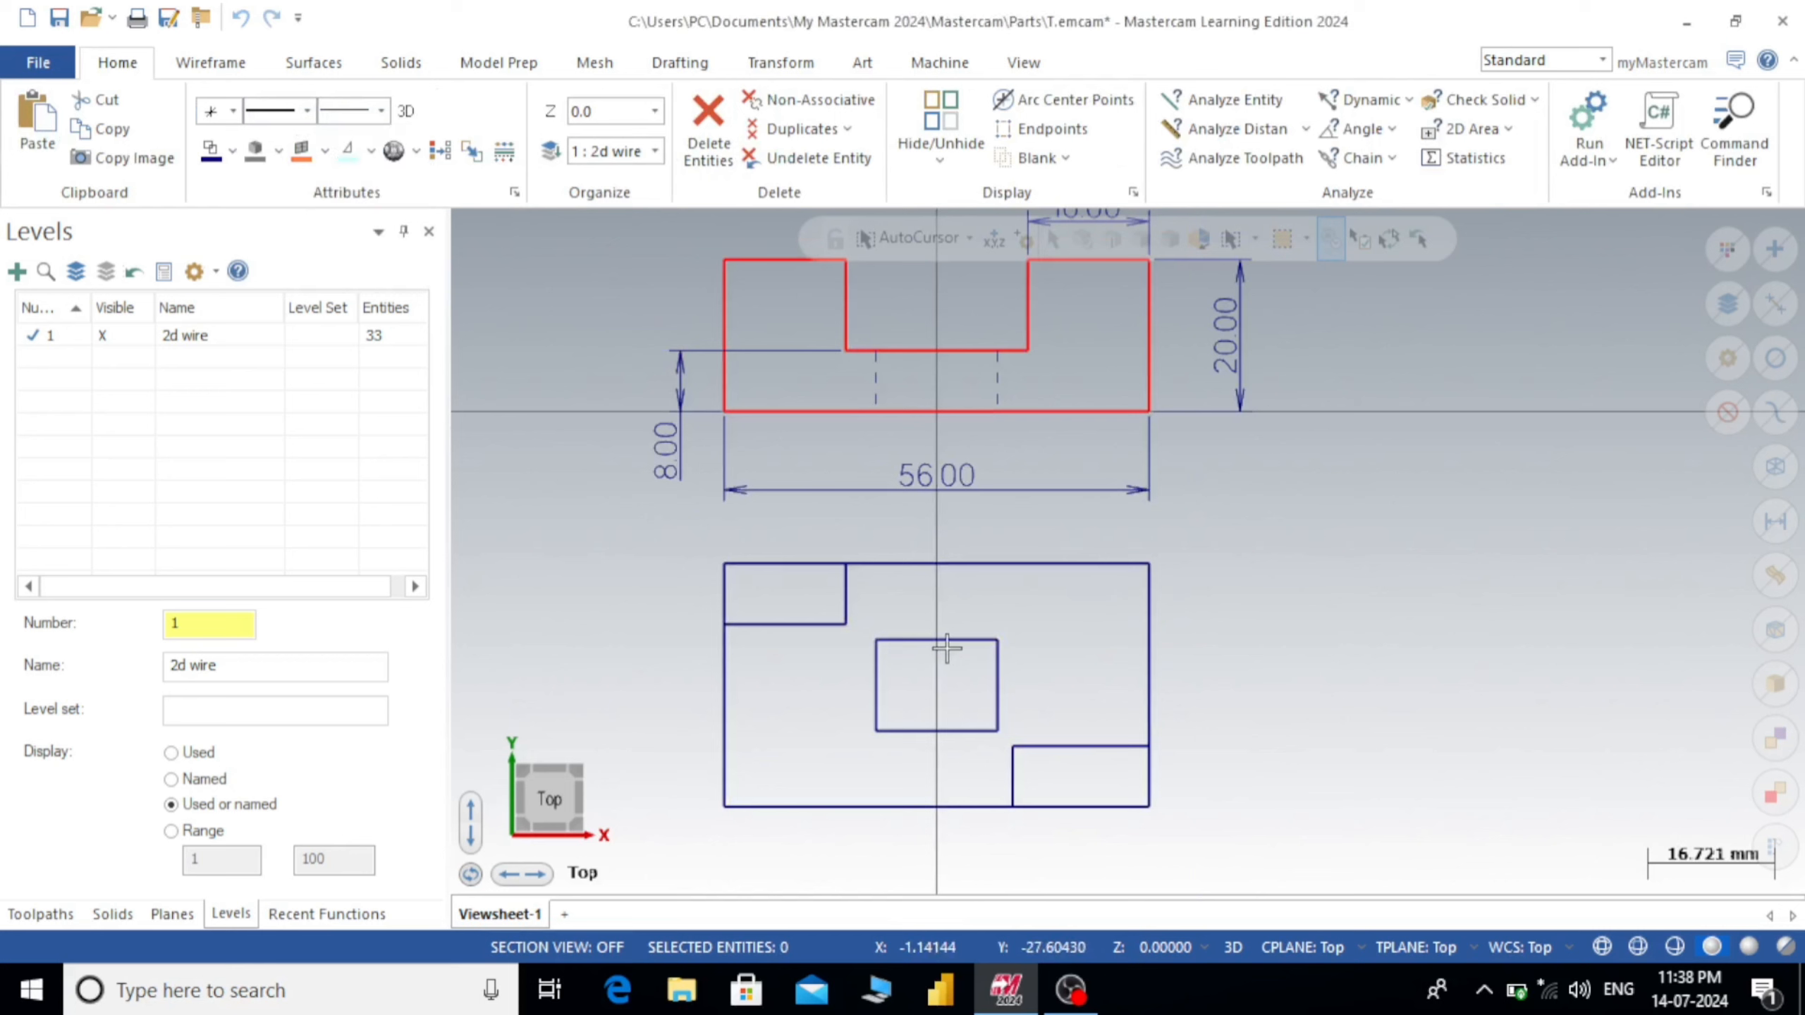
- Recolor all the lines of the lower view red
drag(657, 531, 1169, 814)
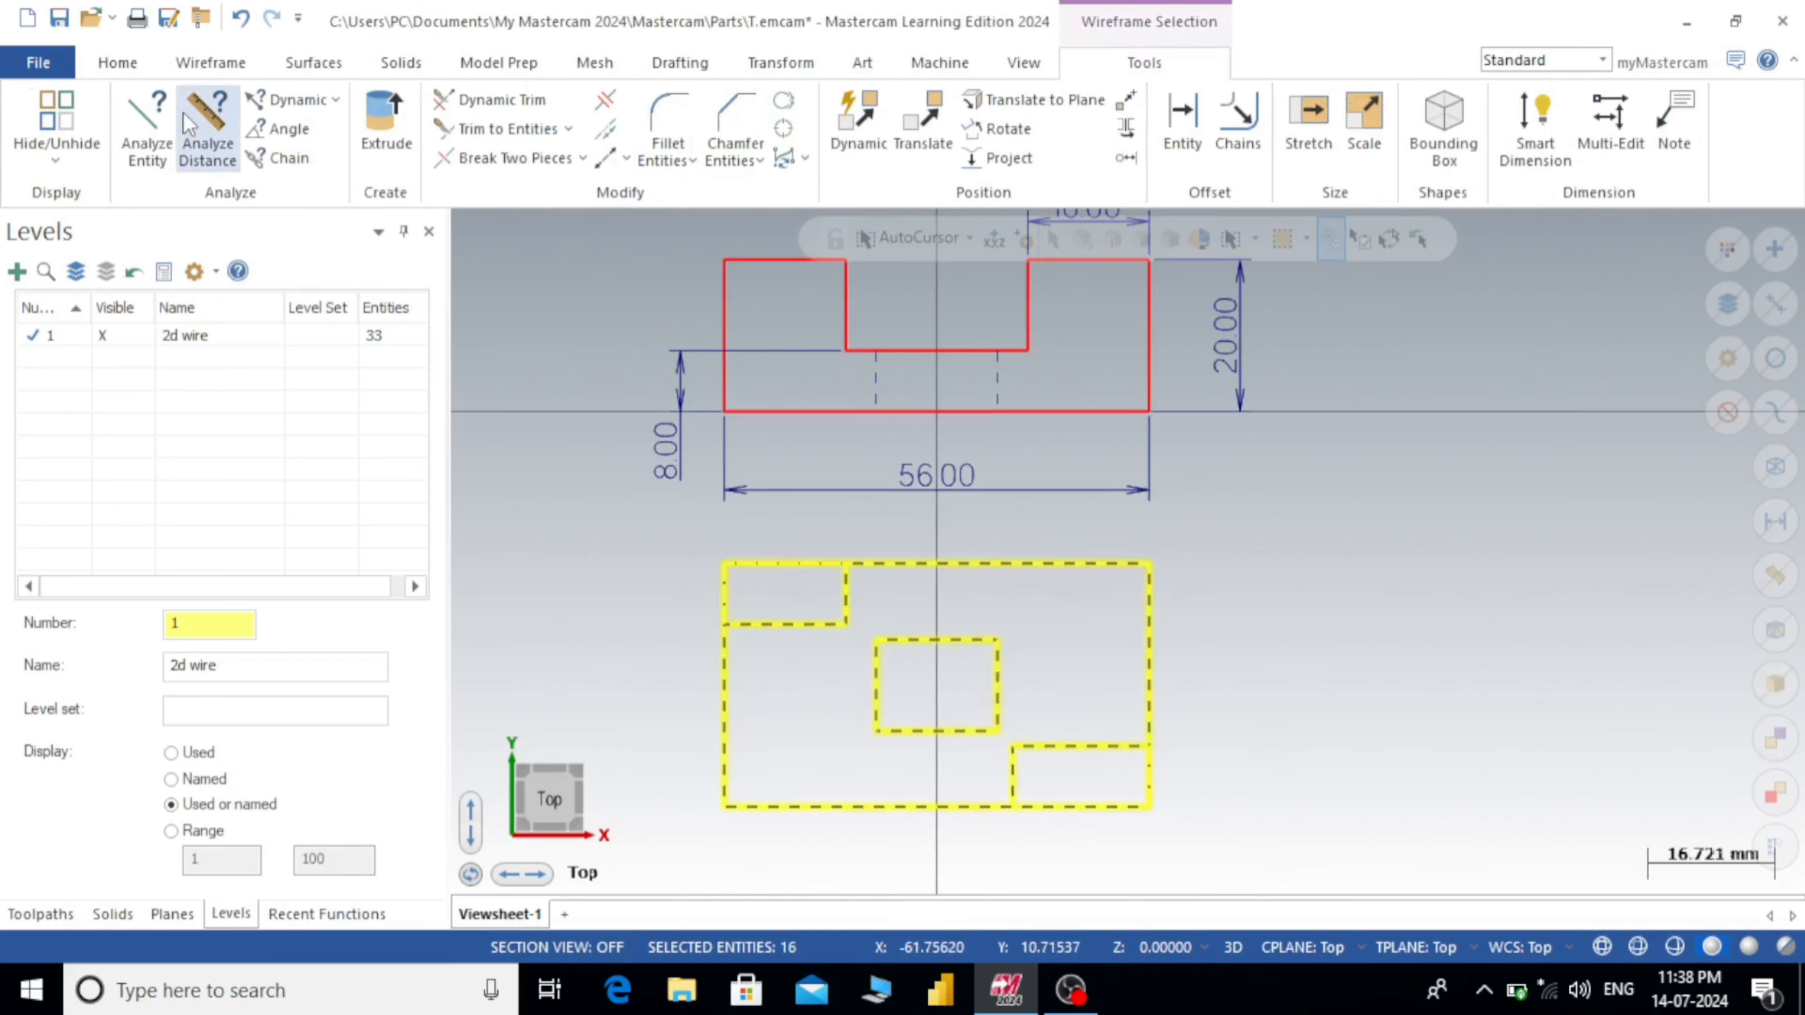
click(232, 150)
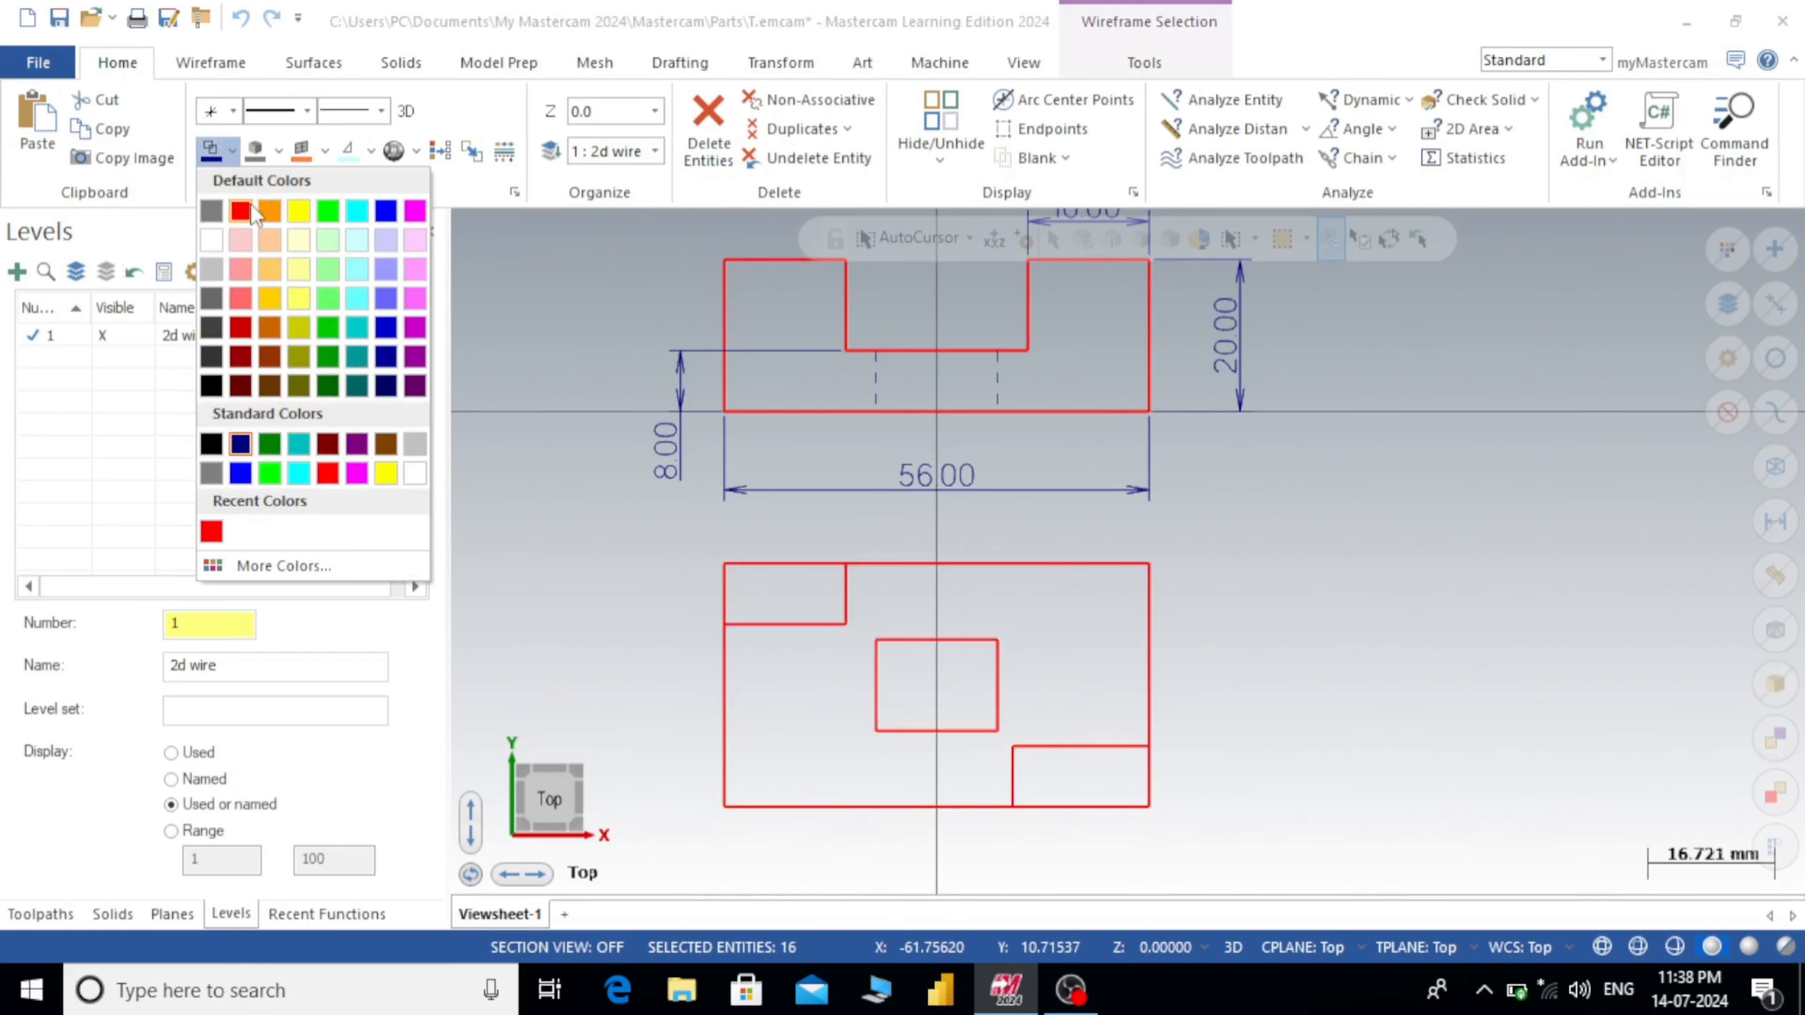
click(253, 212)
- Add a vertical Smart Dimension for the overall height of the lower view, placed outside its right edge
scroll(1366, 540, down, 3)
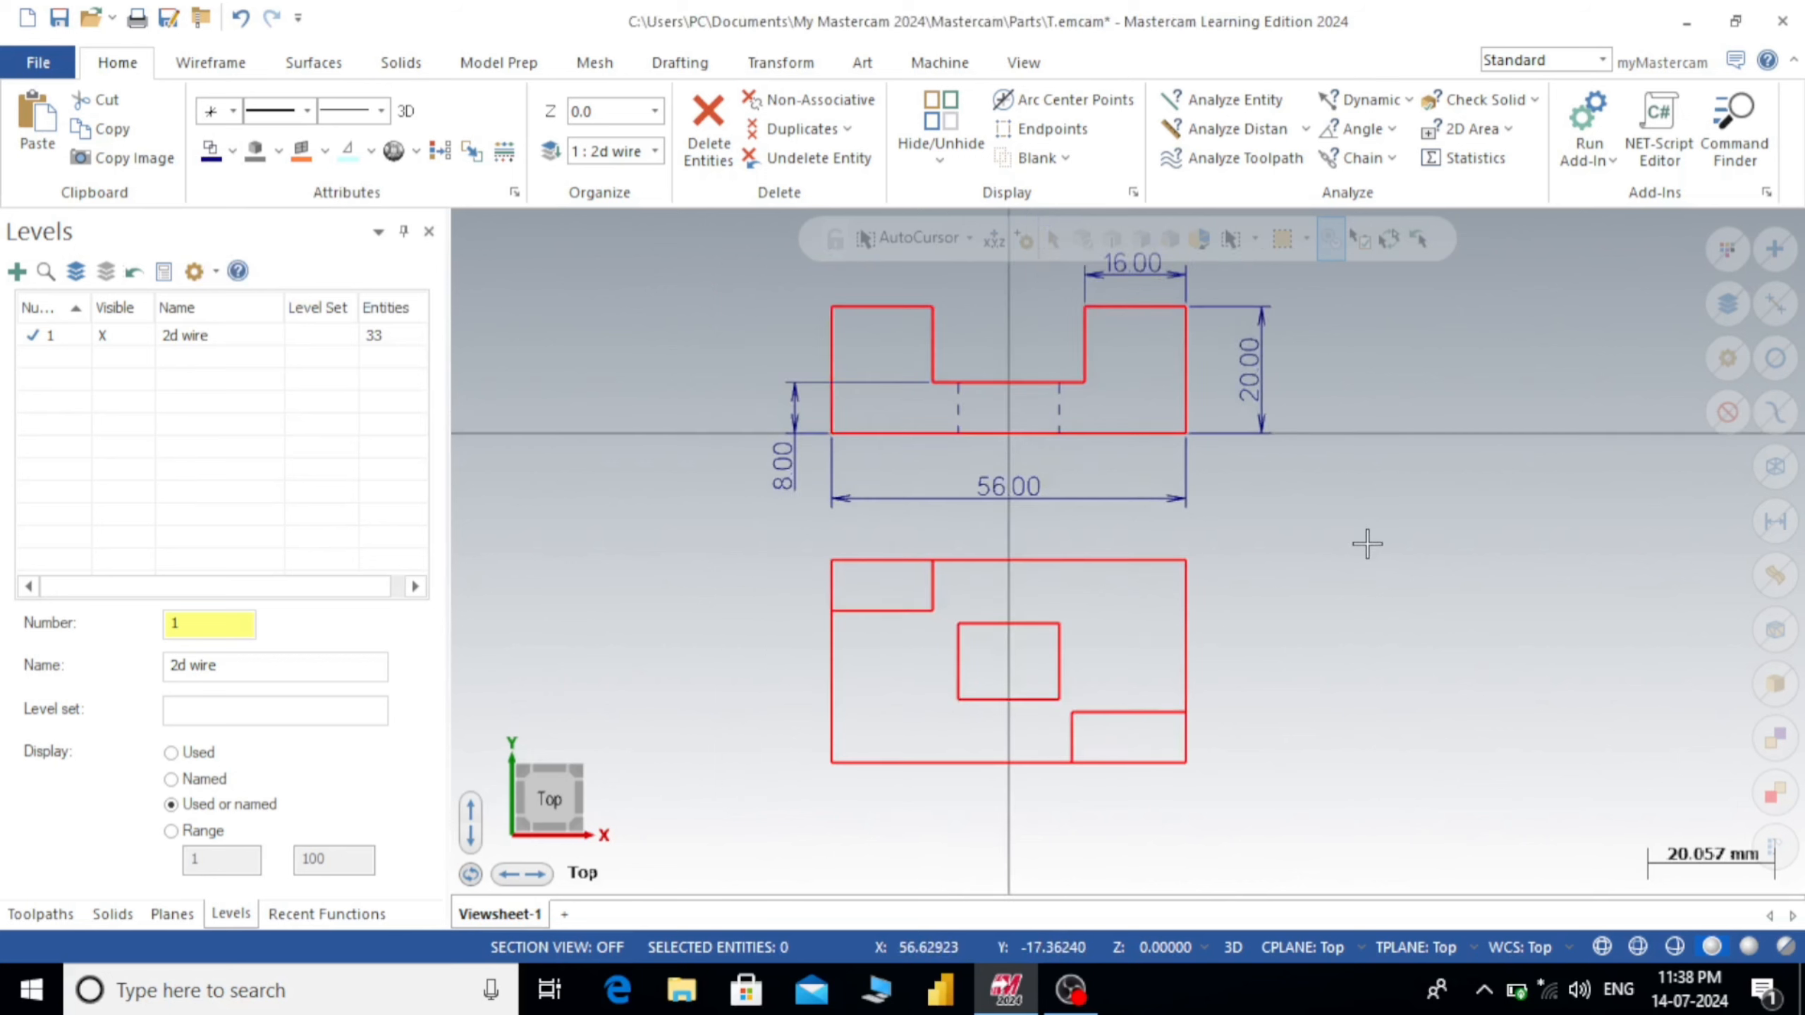
scroll(1356, 375, up, 2)
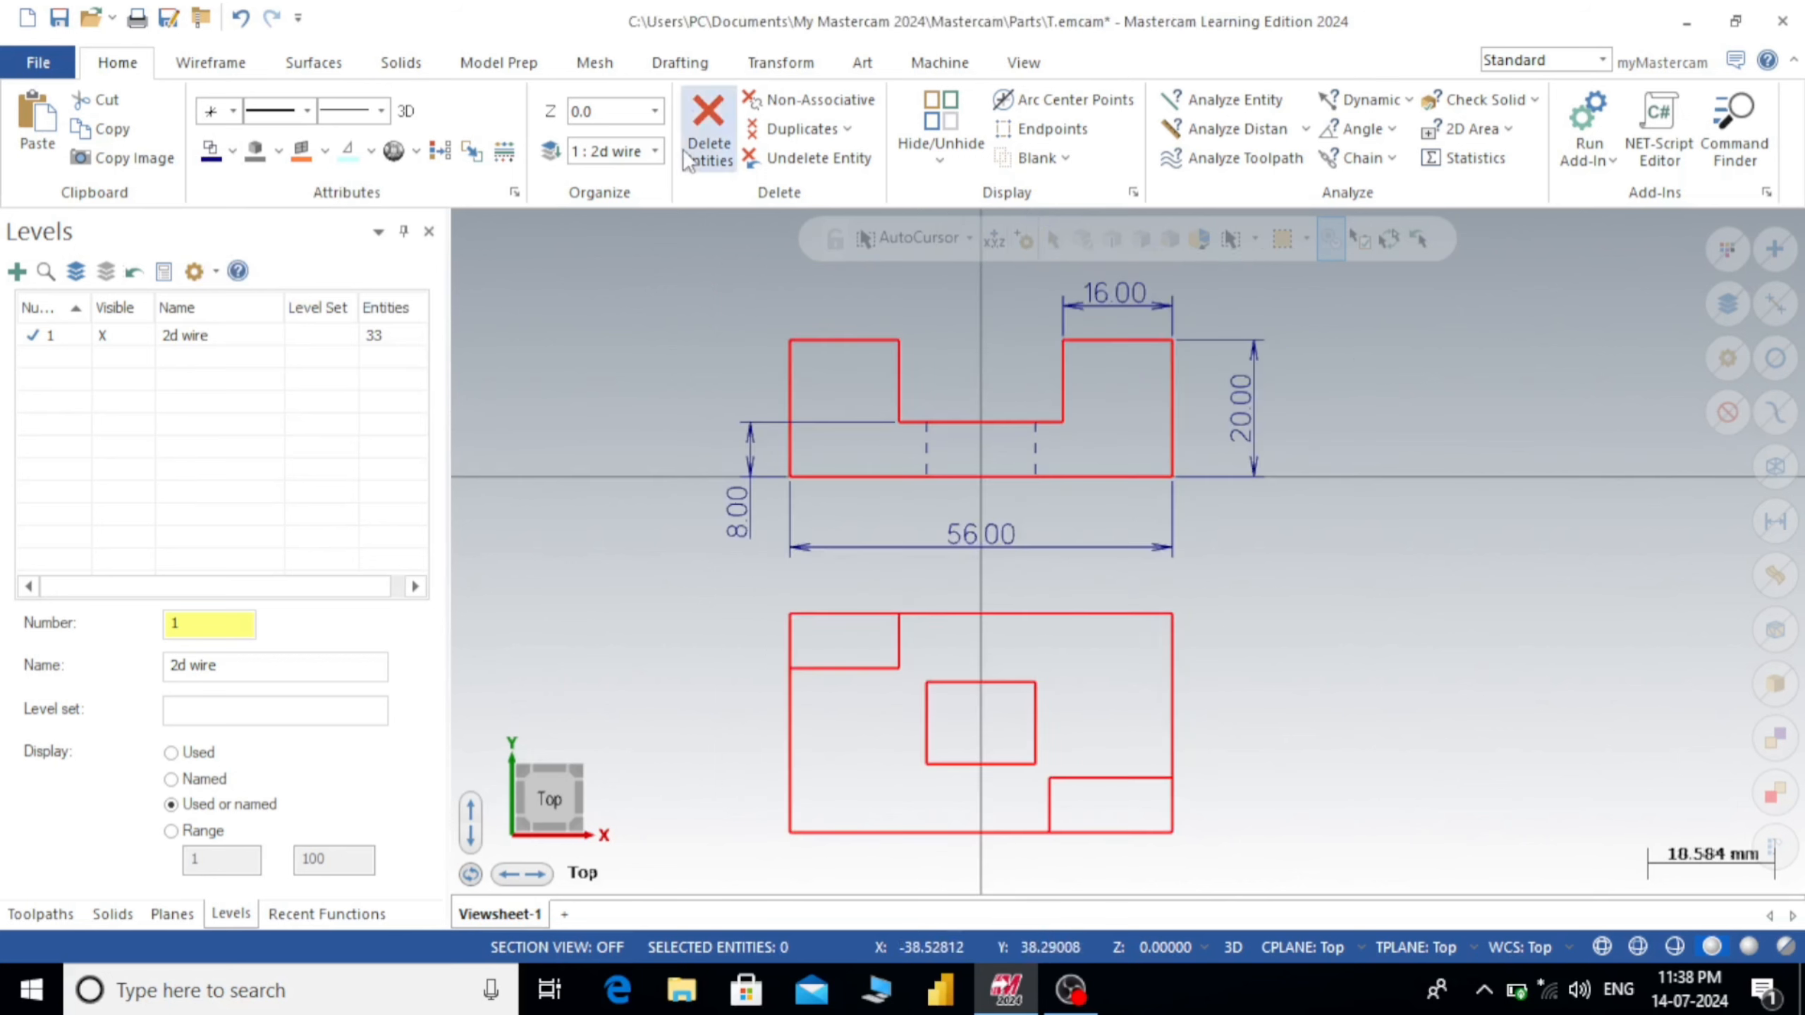
click(690, 64)
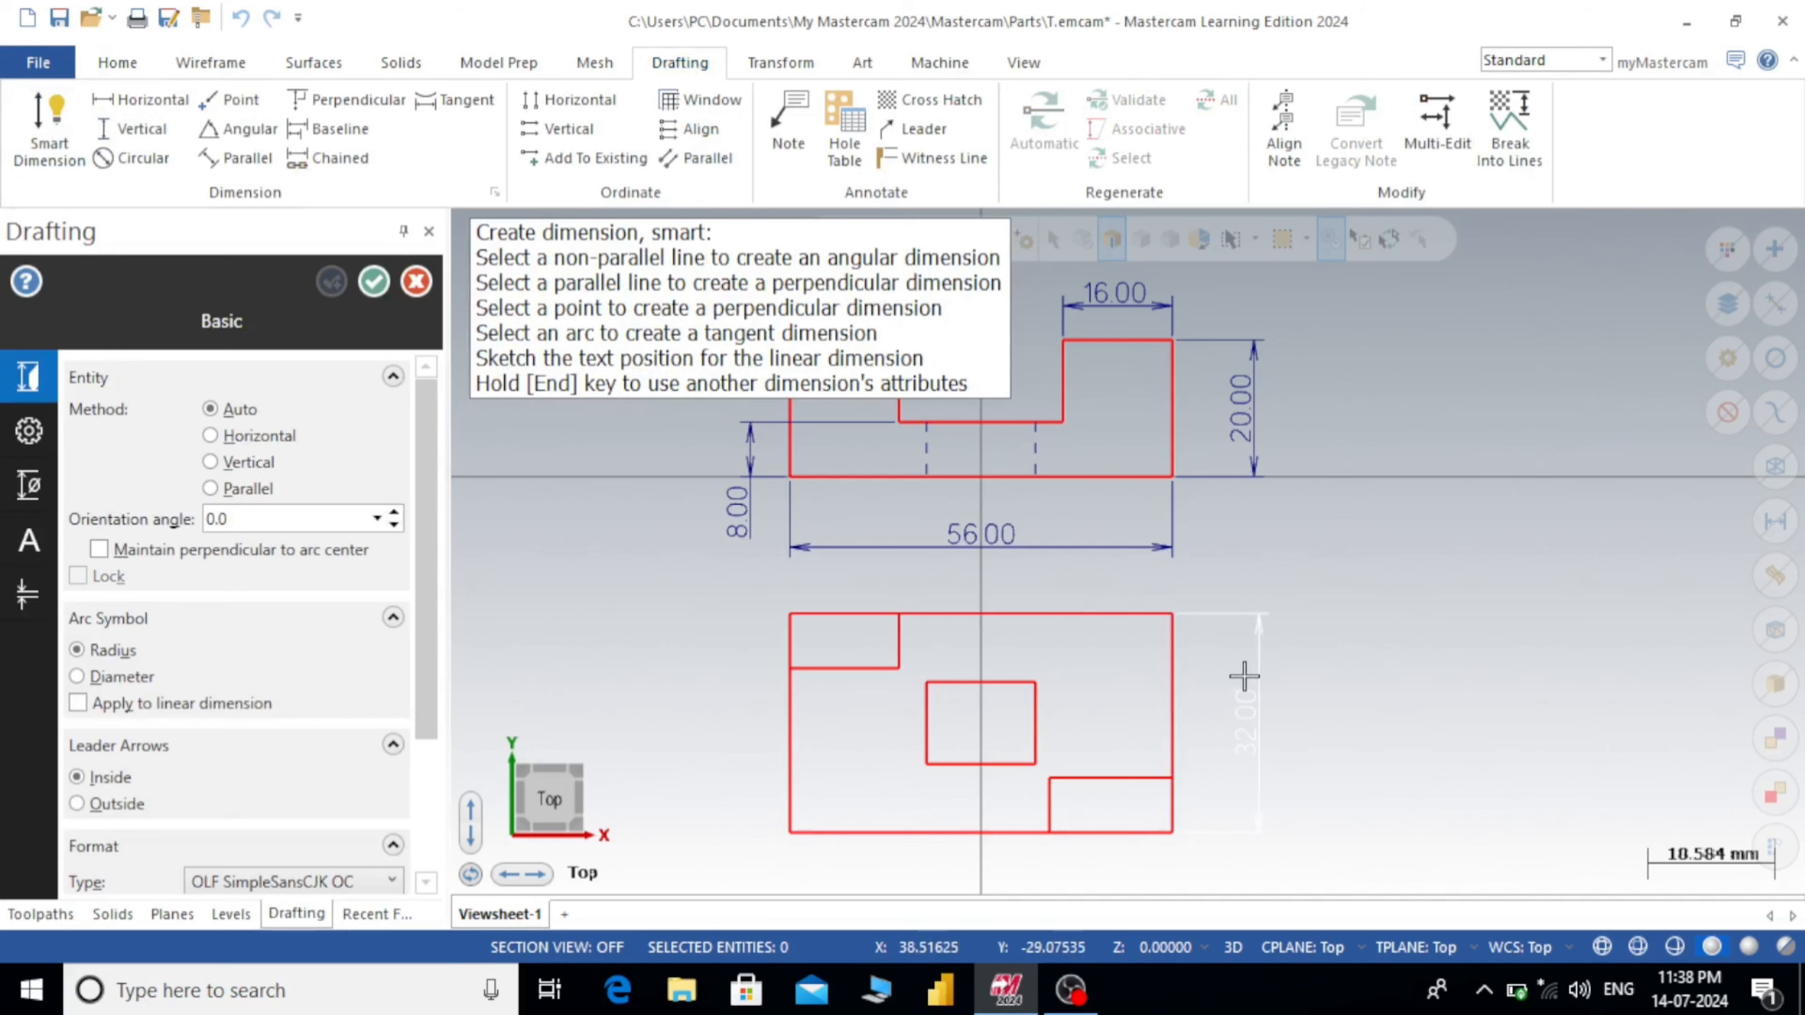
click(1244, 674)
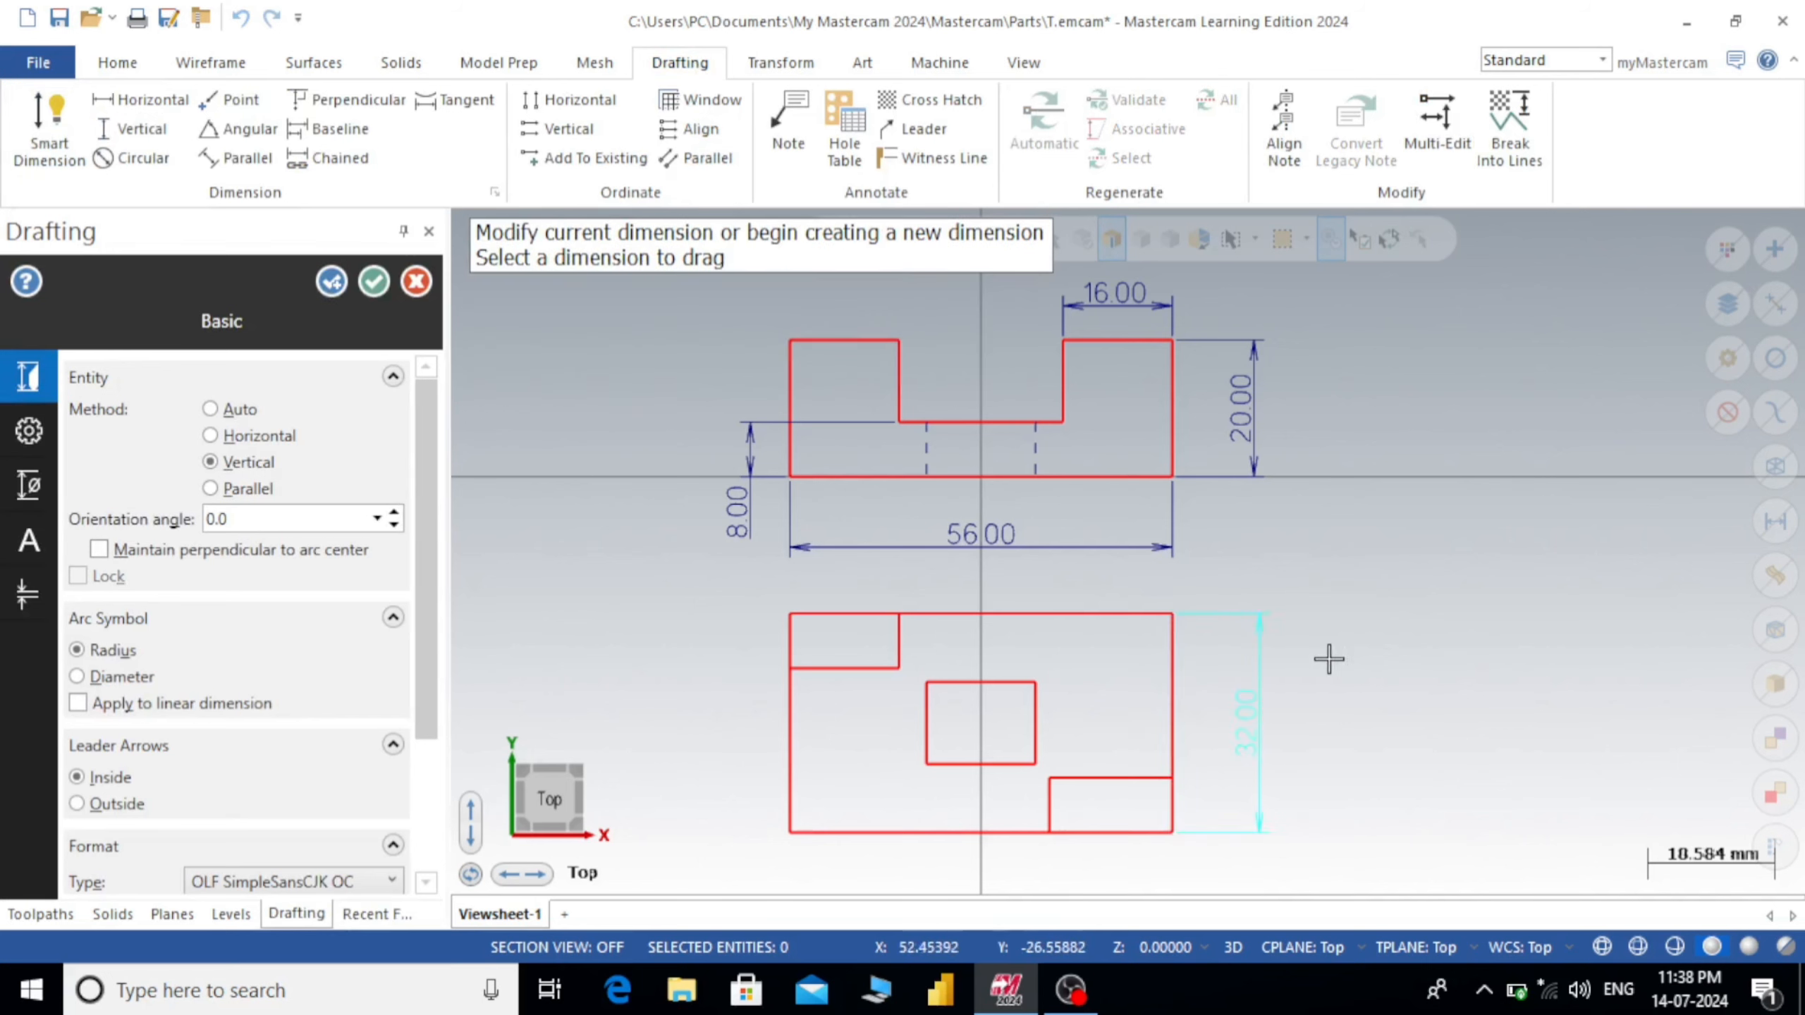
scroll(1320, 631, down, 3)
scroll(1302, 633, up, 2)
scroll(1136, 730, up, 2)
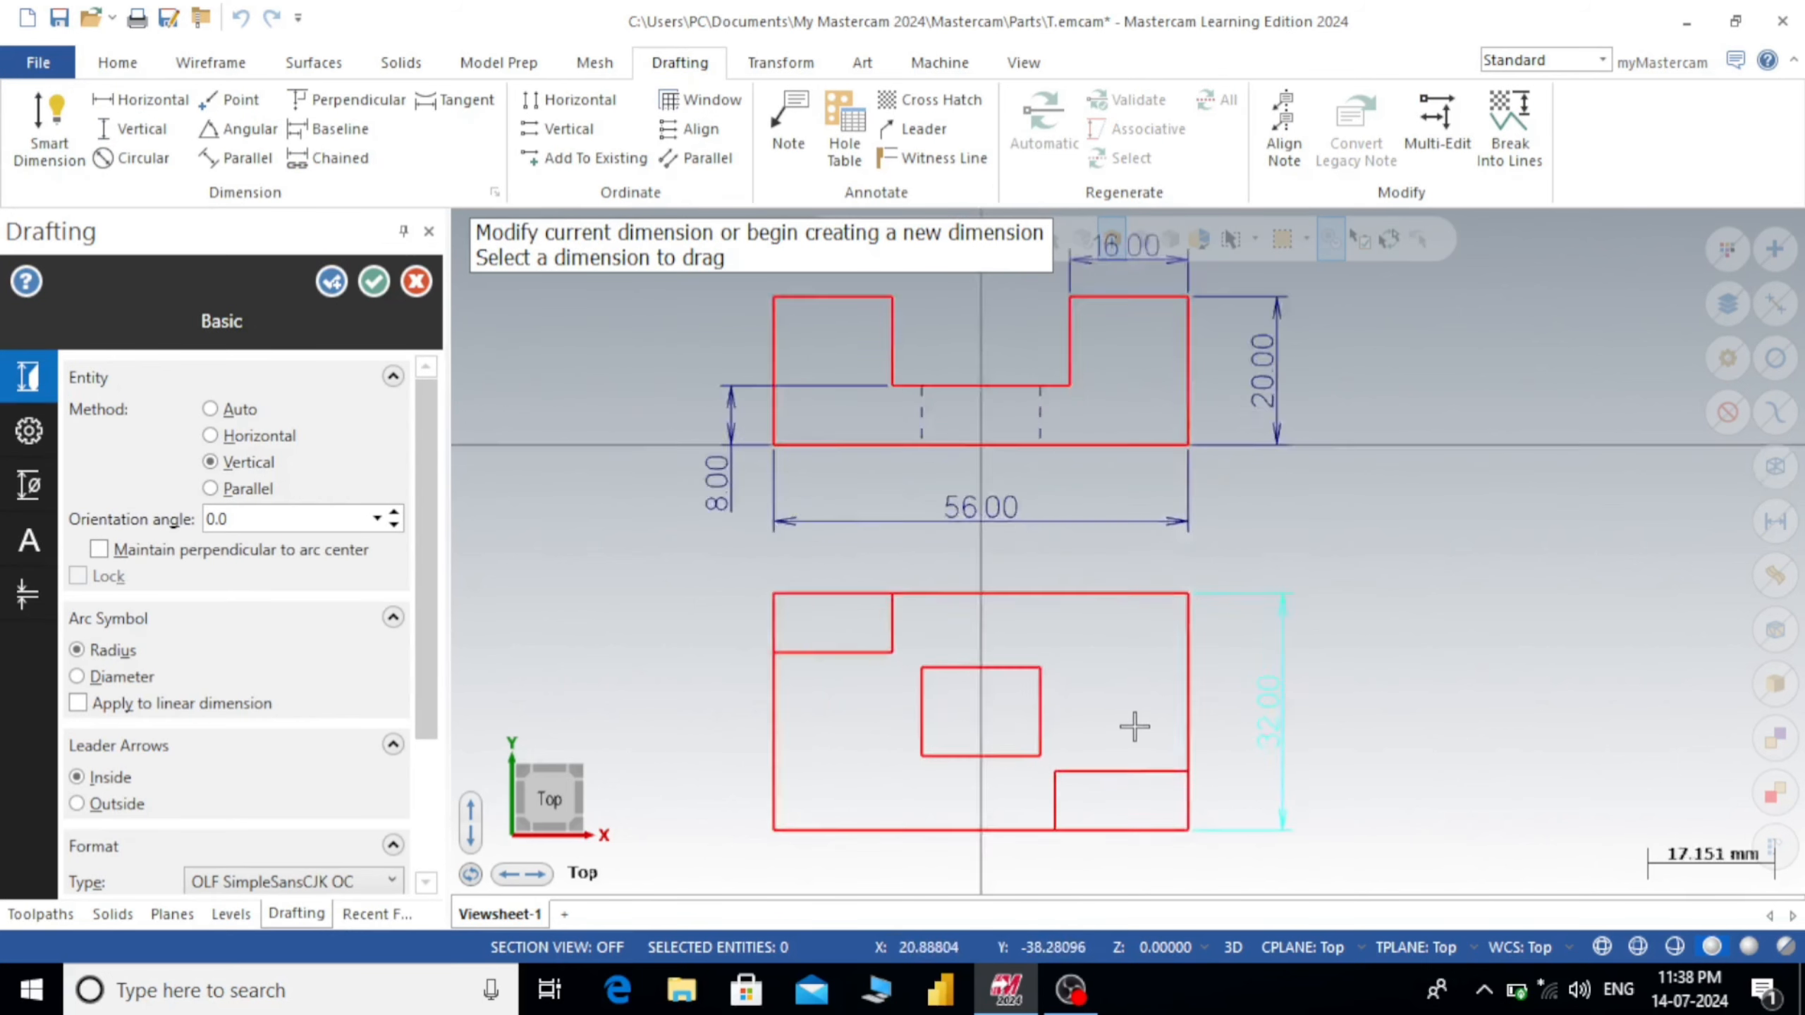
- Dimension the central rectangle's height beside its right edge and its width above its upper edge
click(1029, 693)
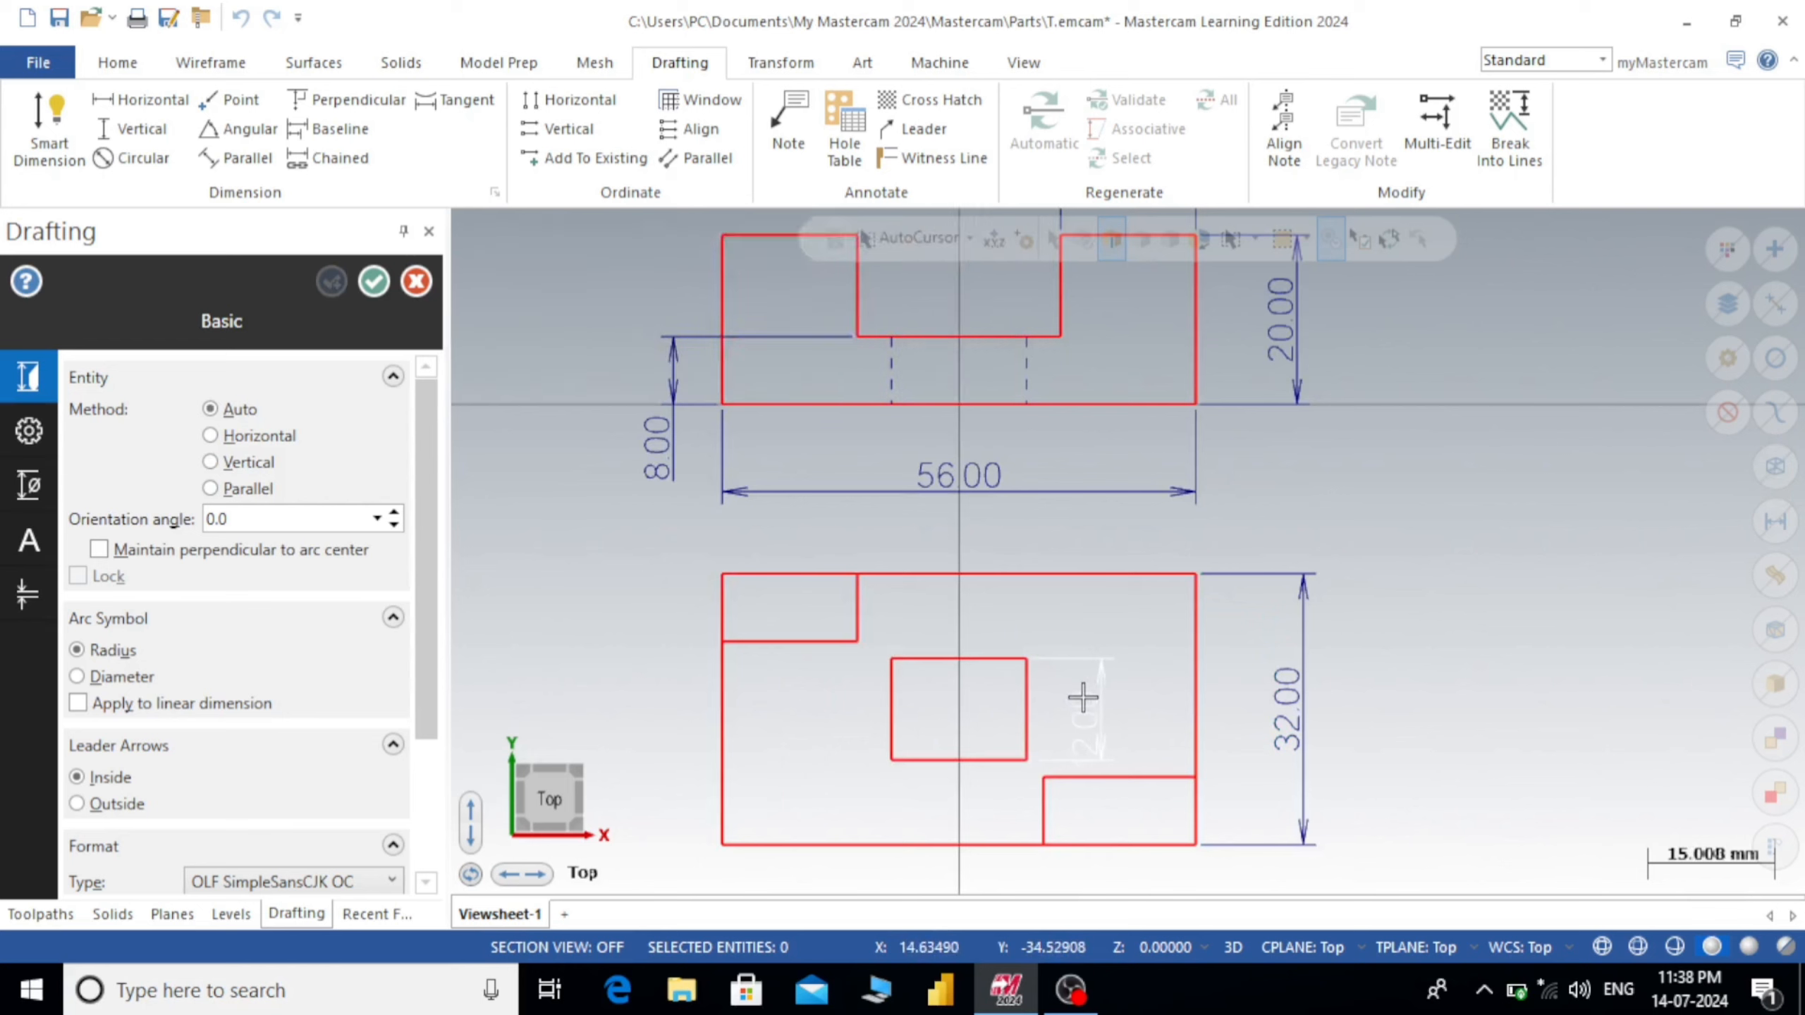
click(1080, 695)
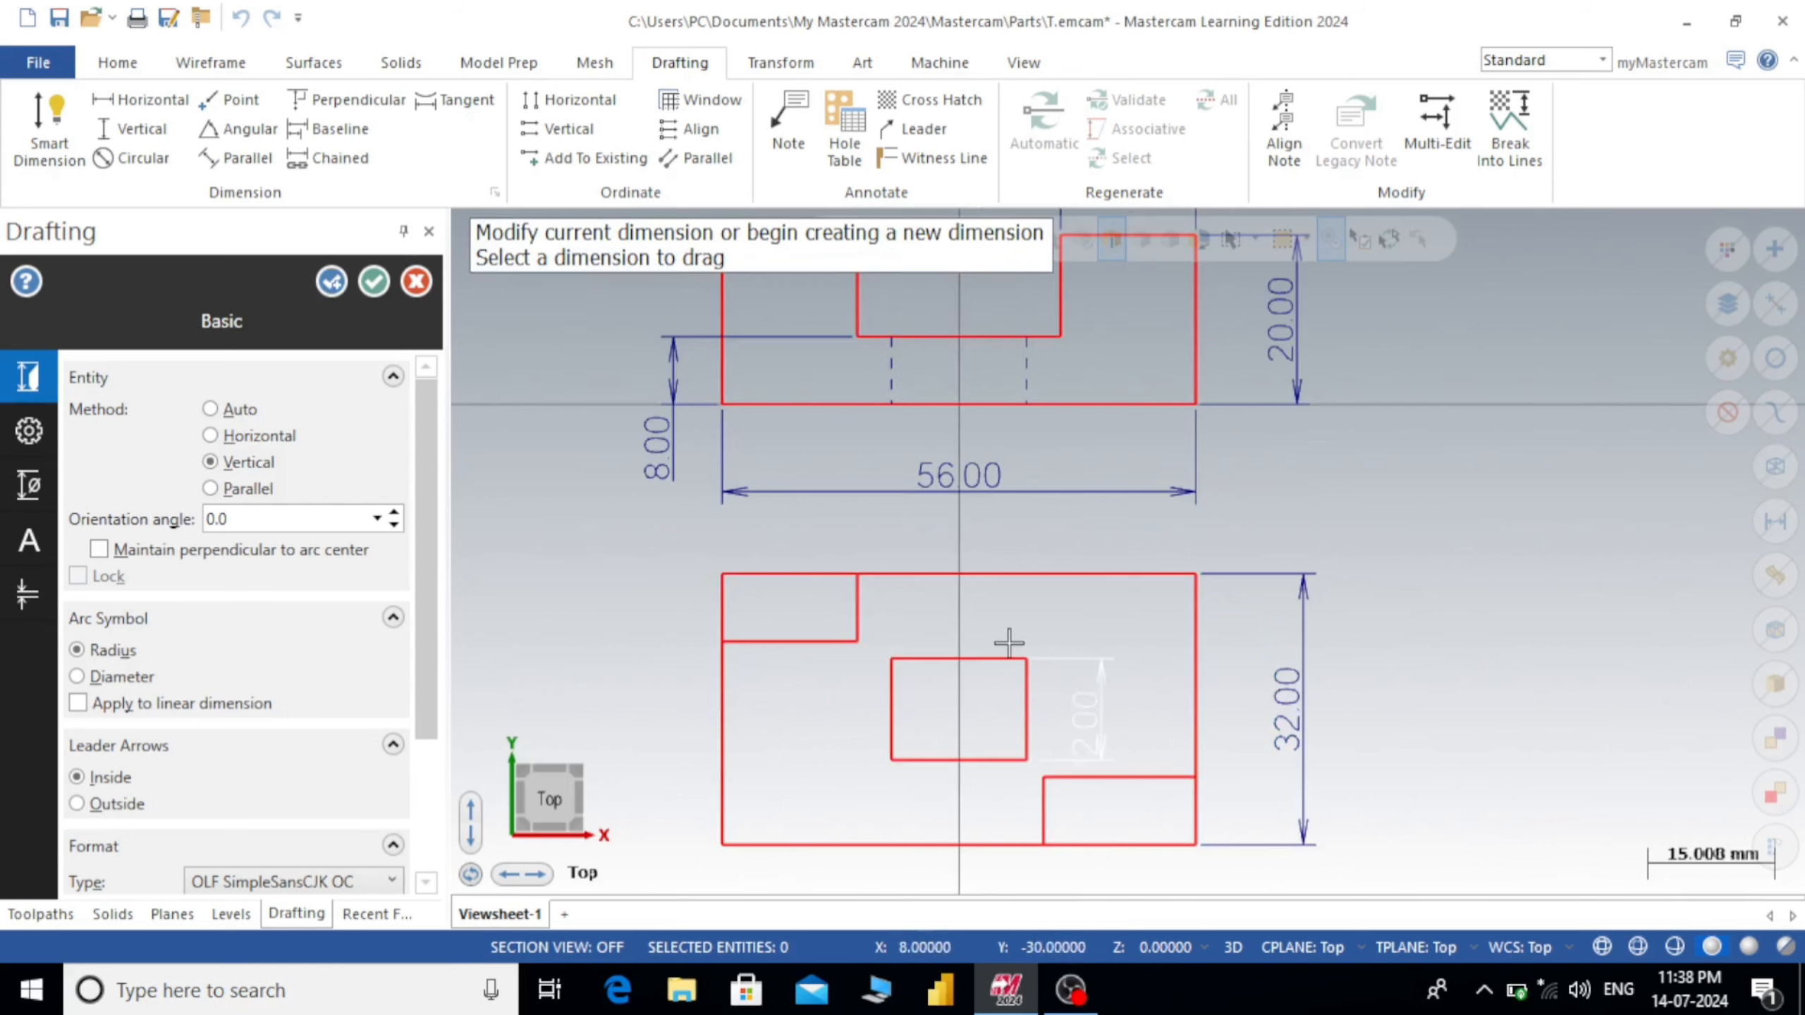
click(970, 644)
click(968, 615)
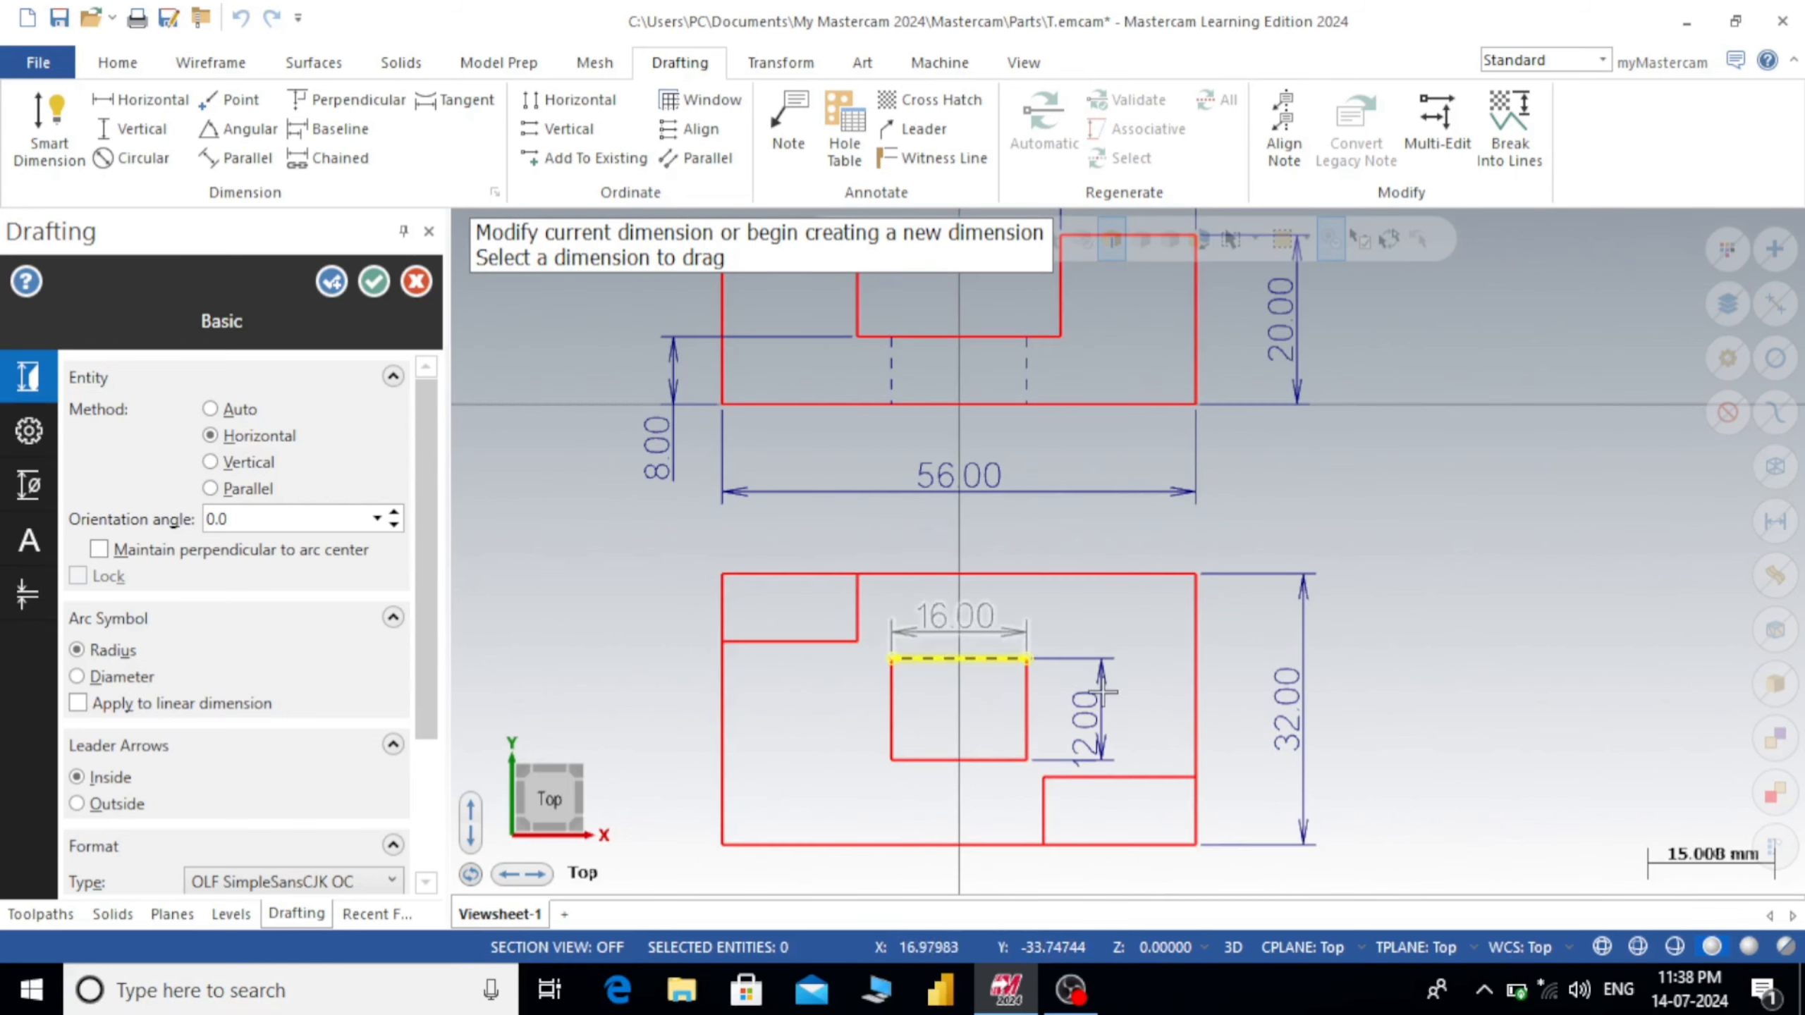
click(330, 284)
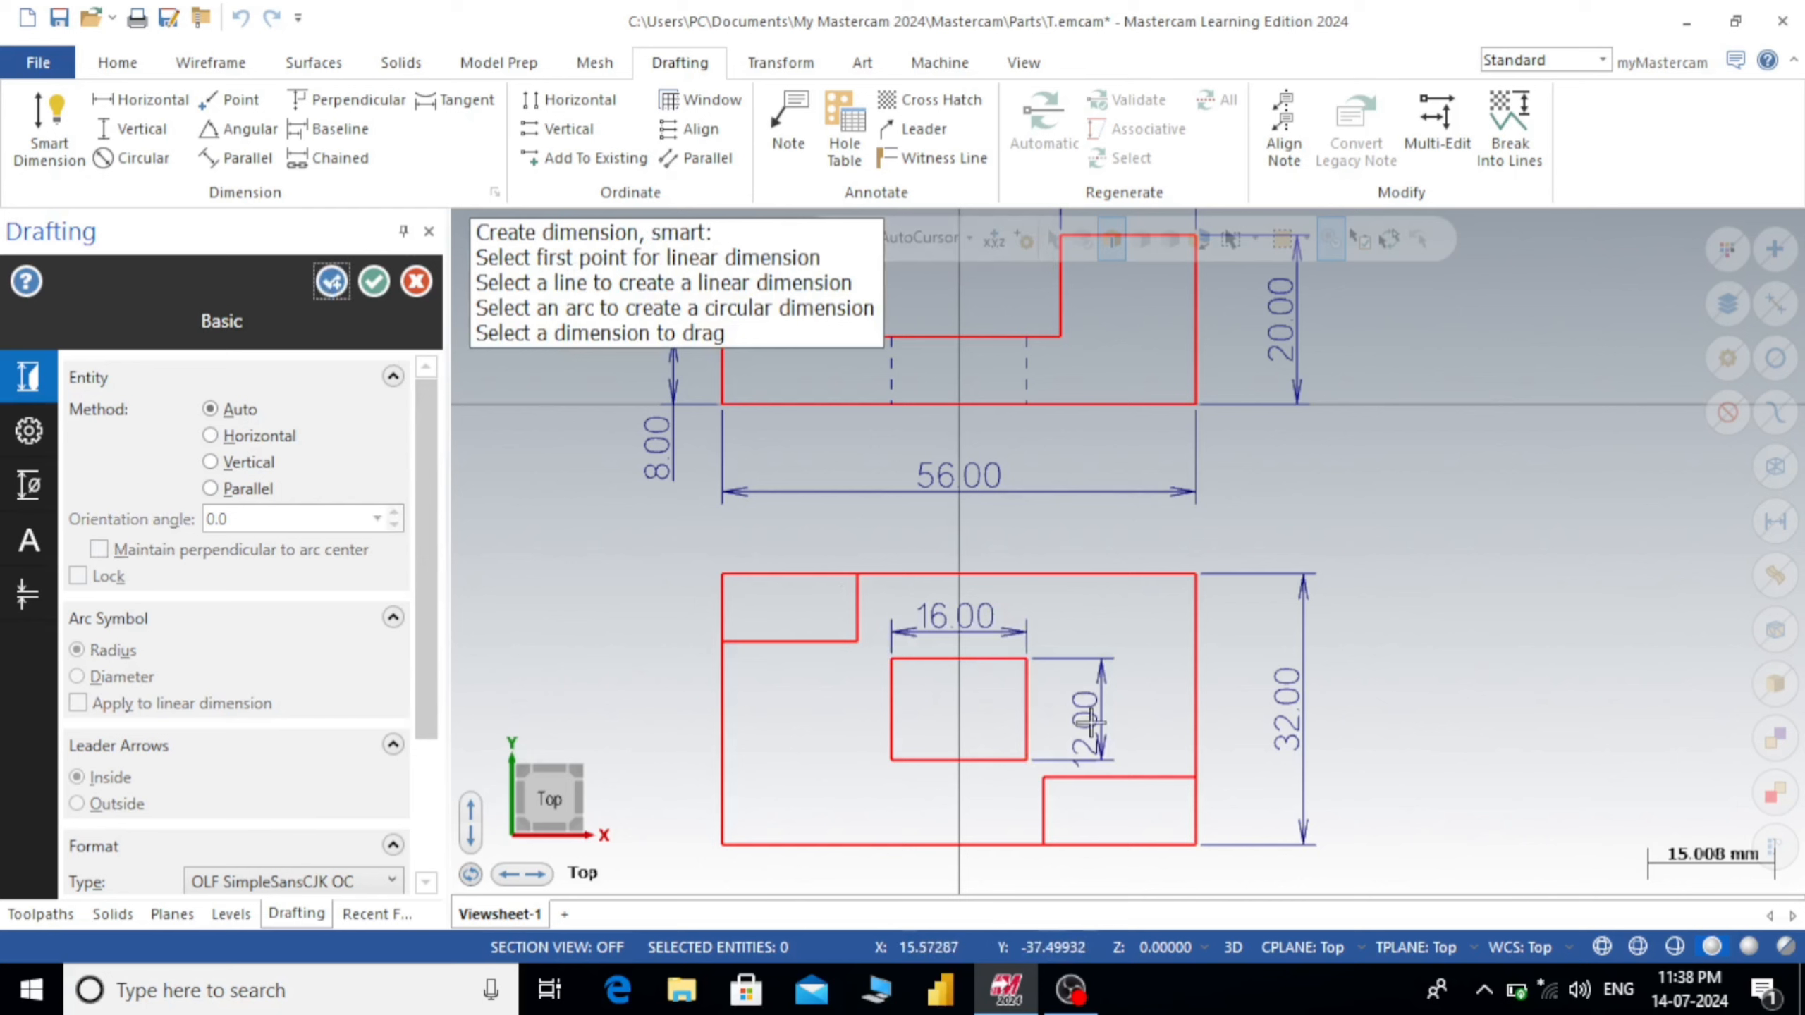
click(373, 281)
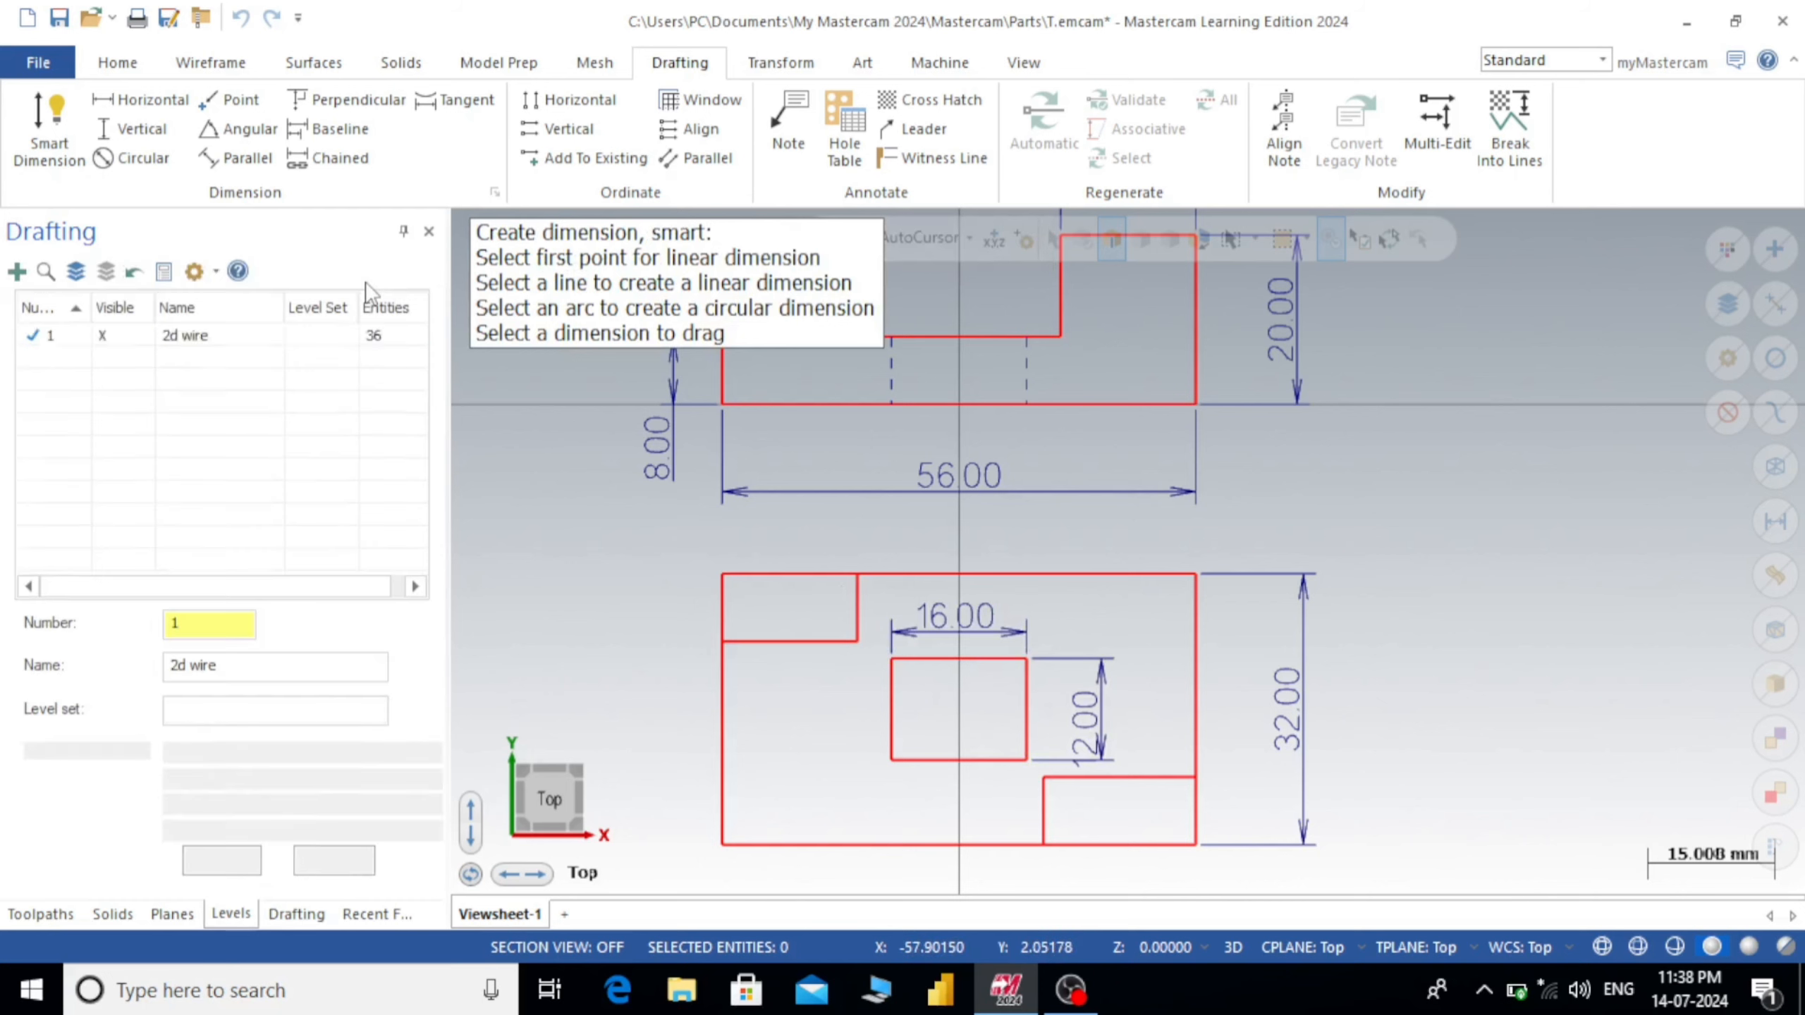
- Delete the central rectangle's height dimension and recreate it in the same place with a smaller text height
click(1092, 719)
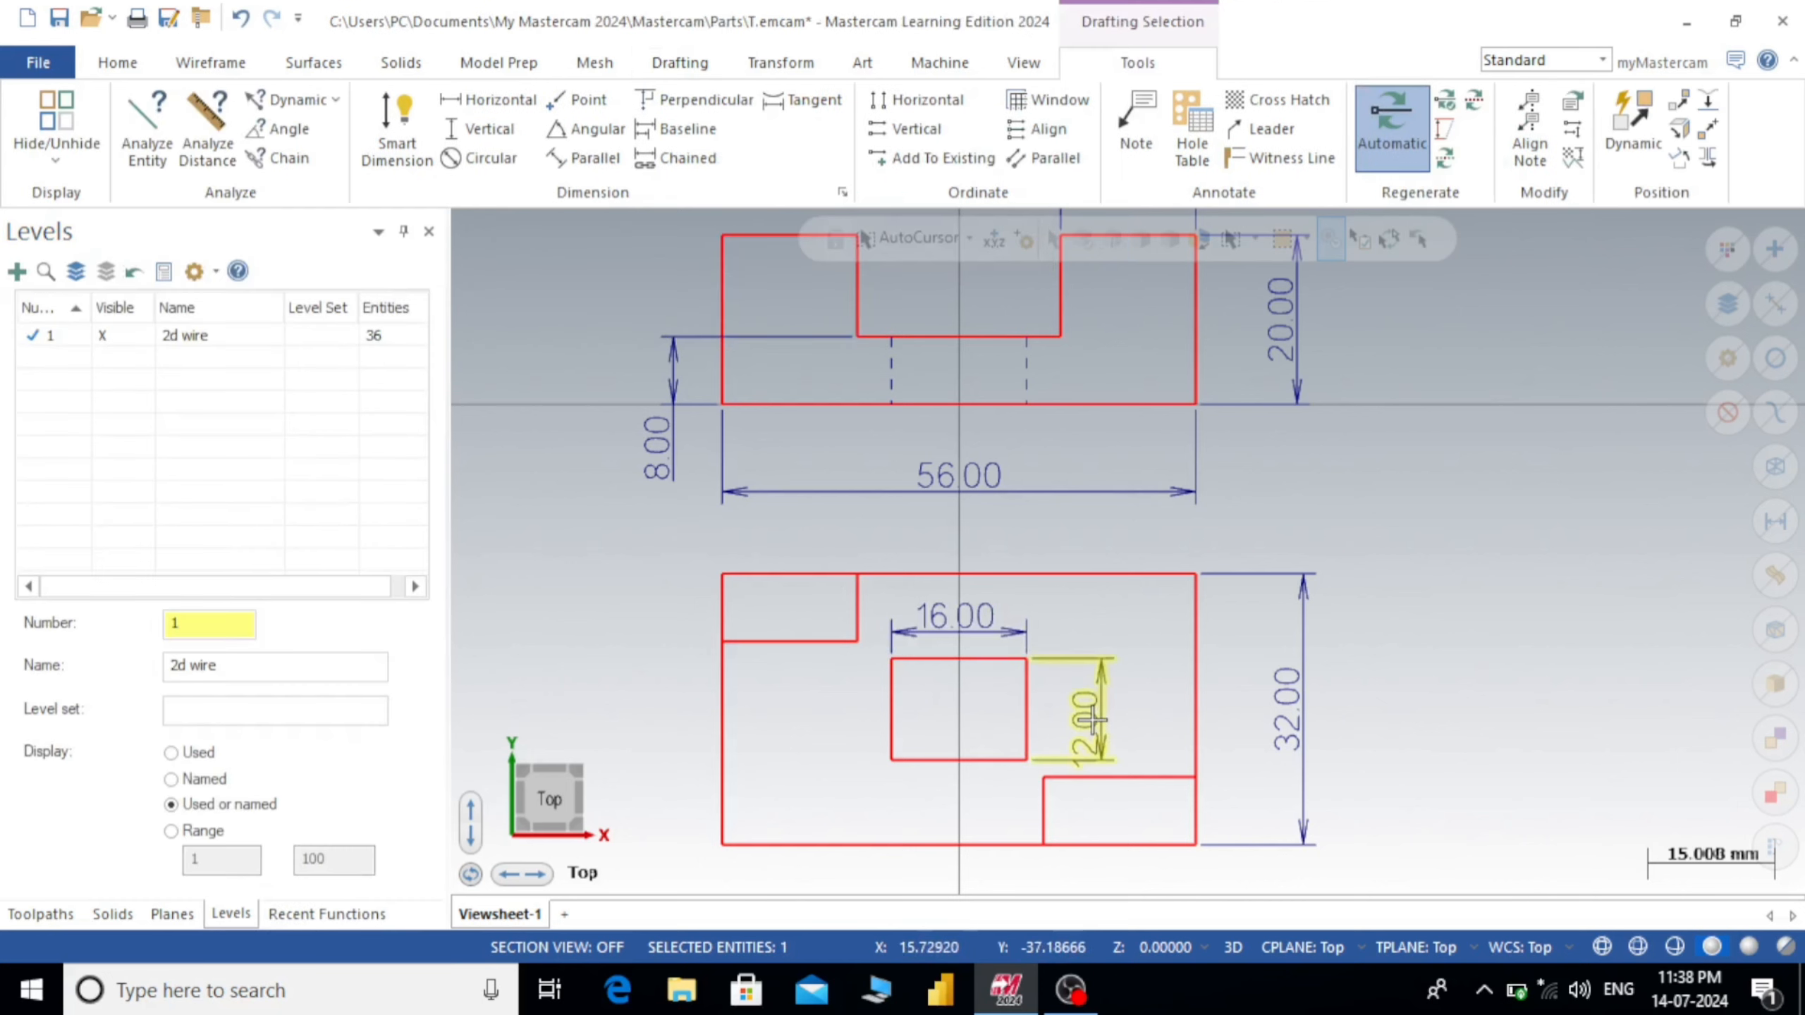
key(Delete)
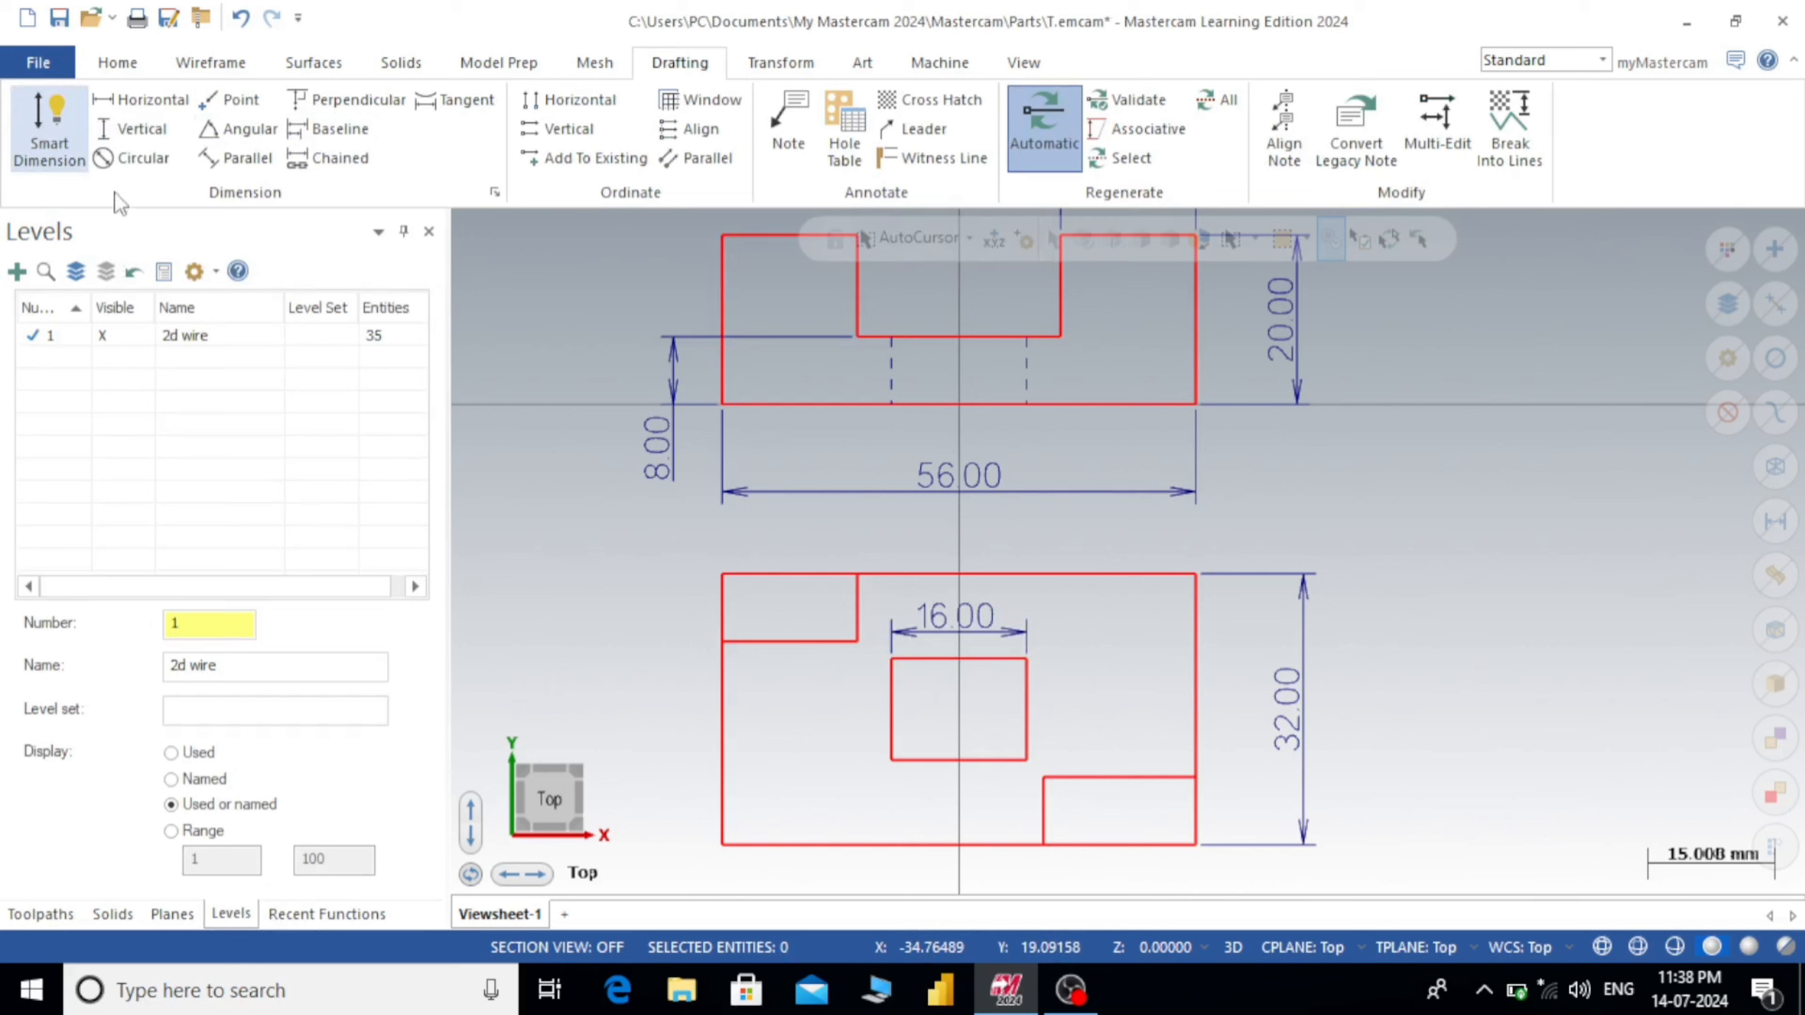
click(42, 142)
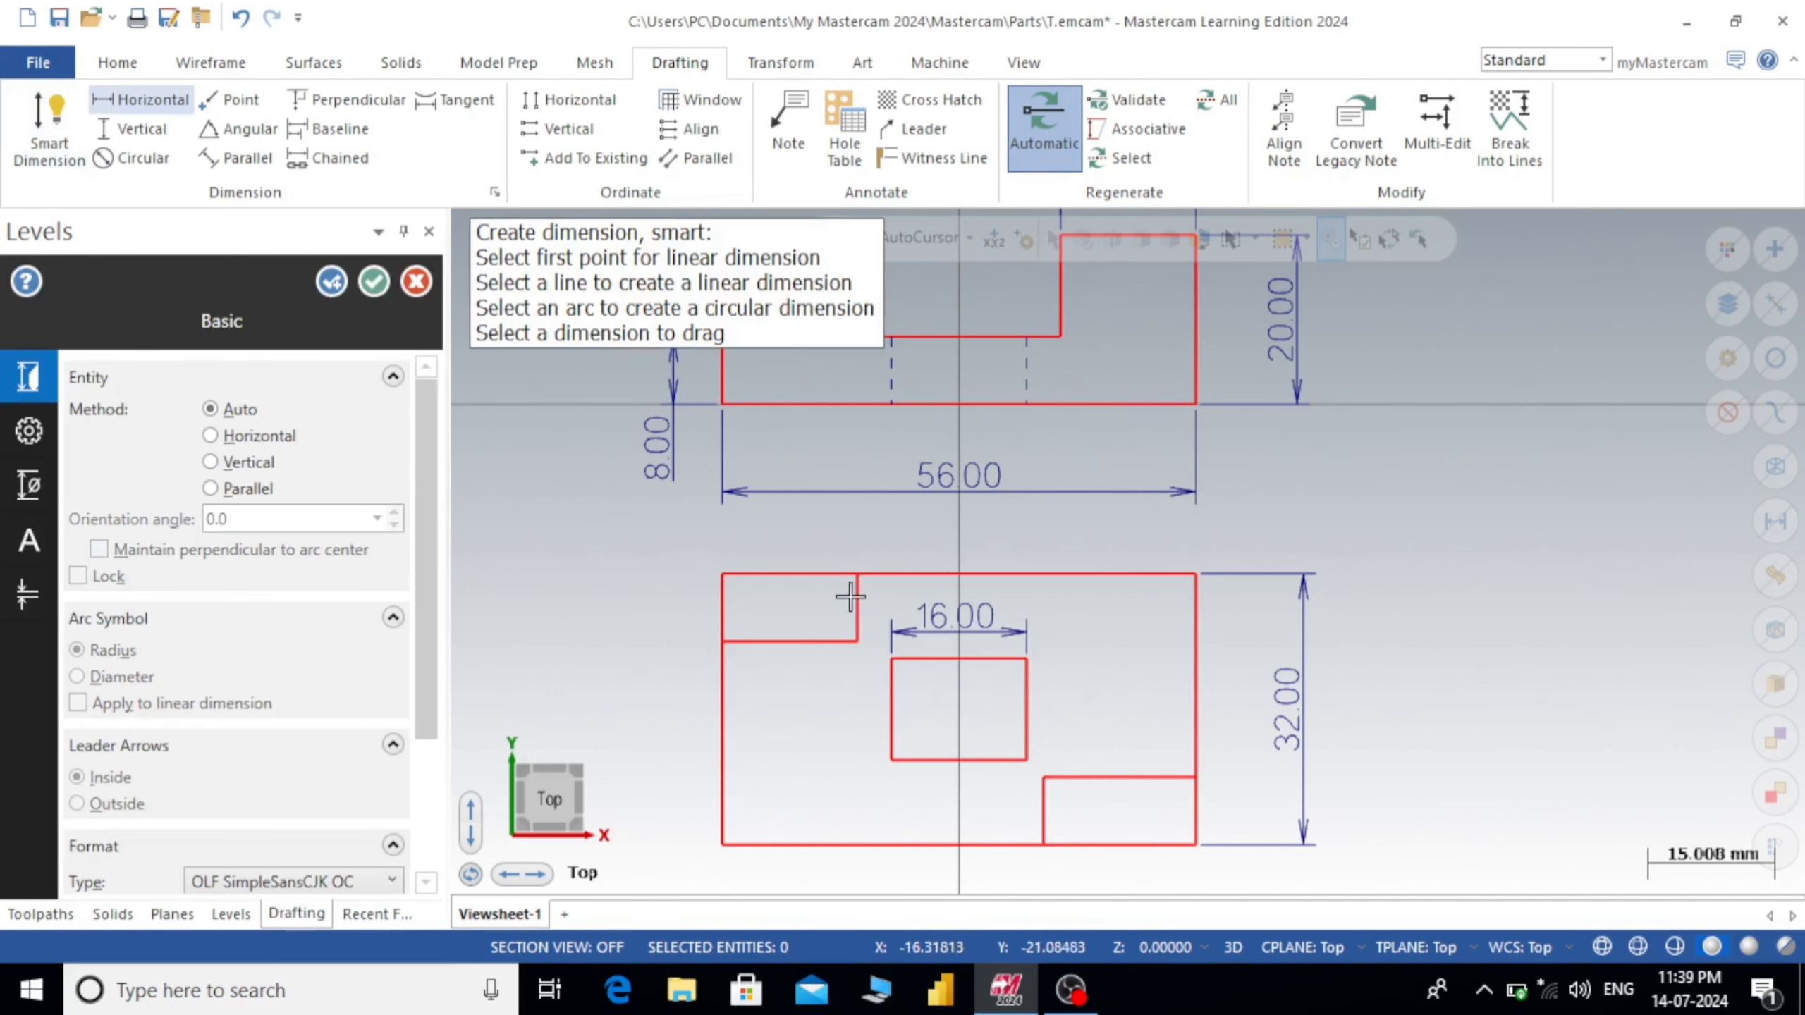
click(1039, 701)
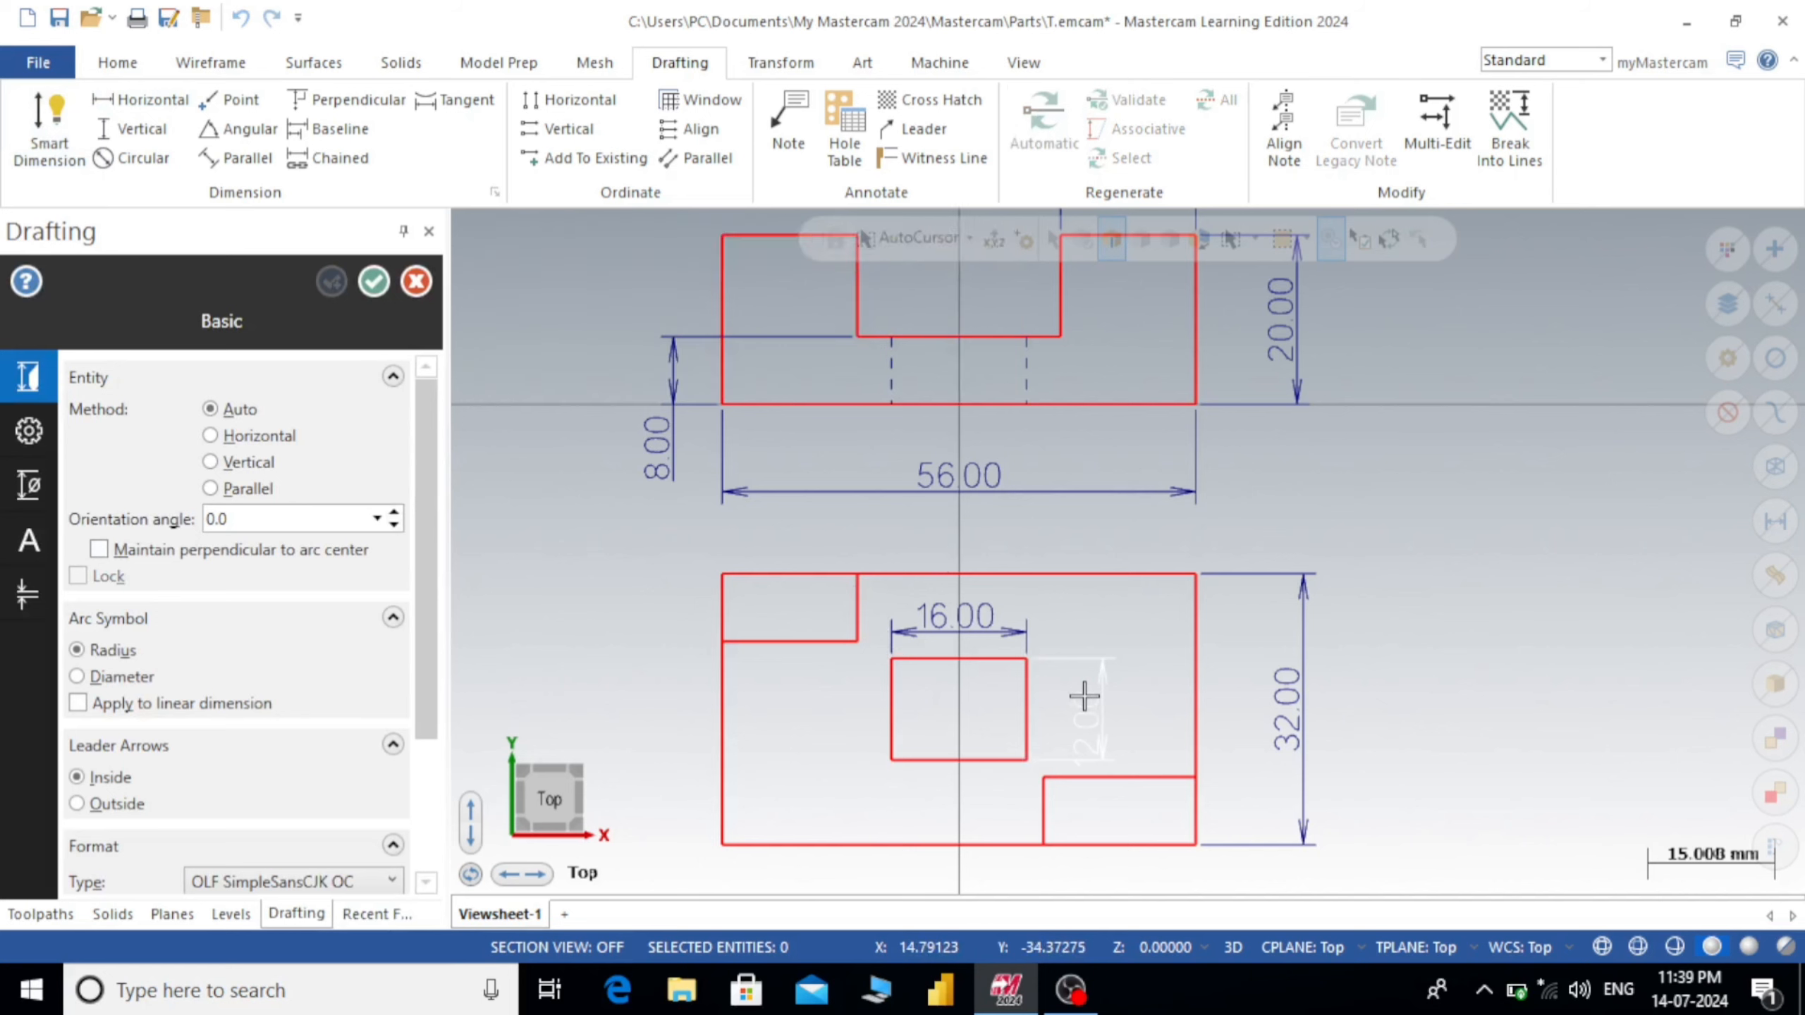
click(1080, 693)
scroll(435, 654, down, 3)
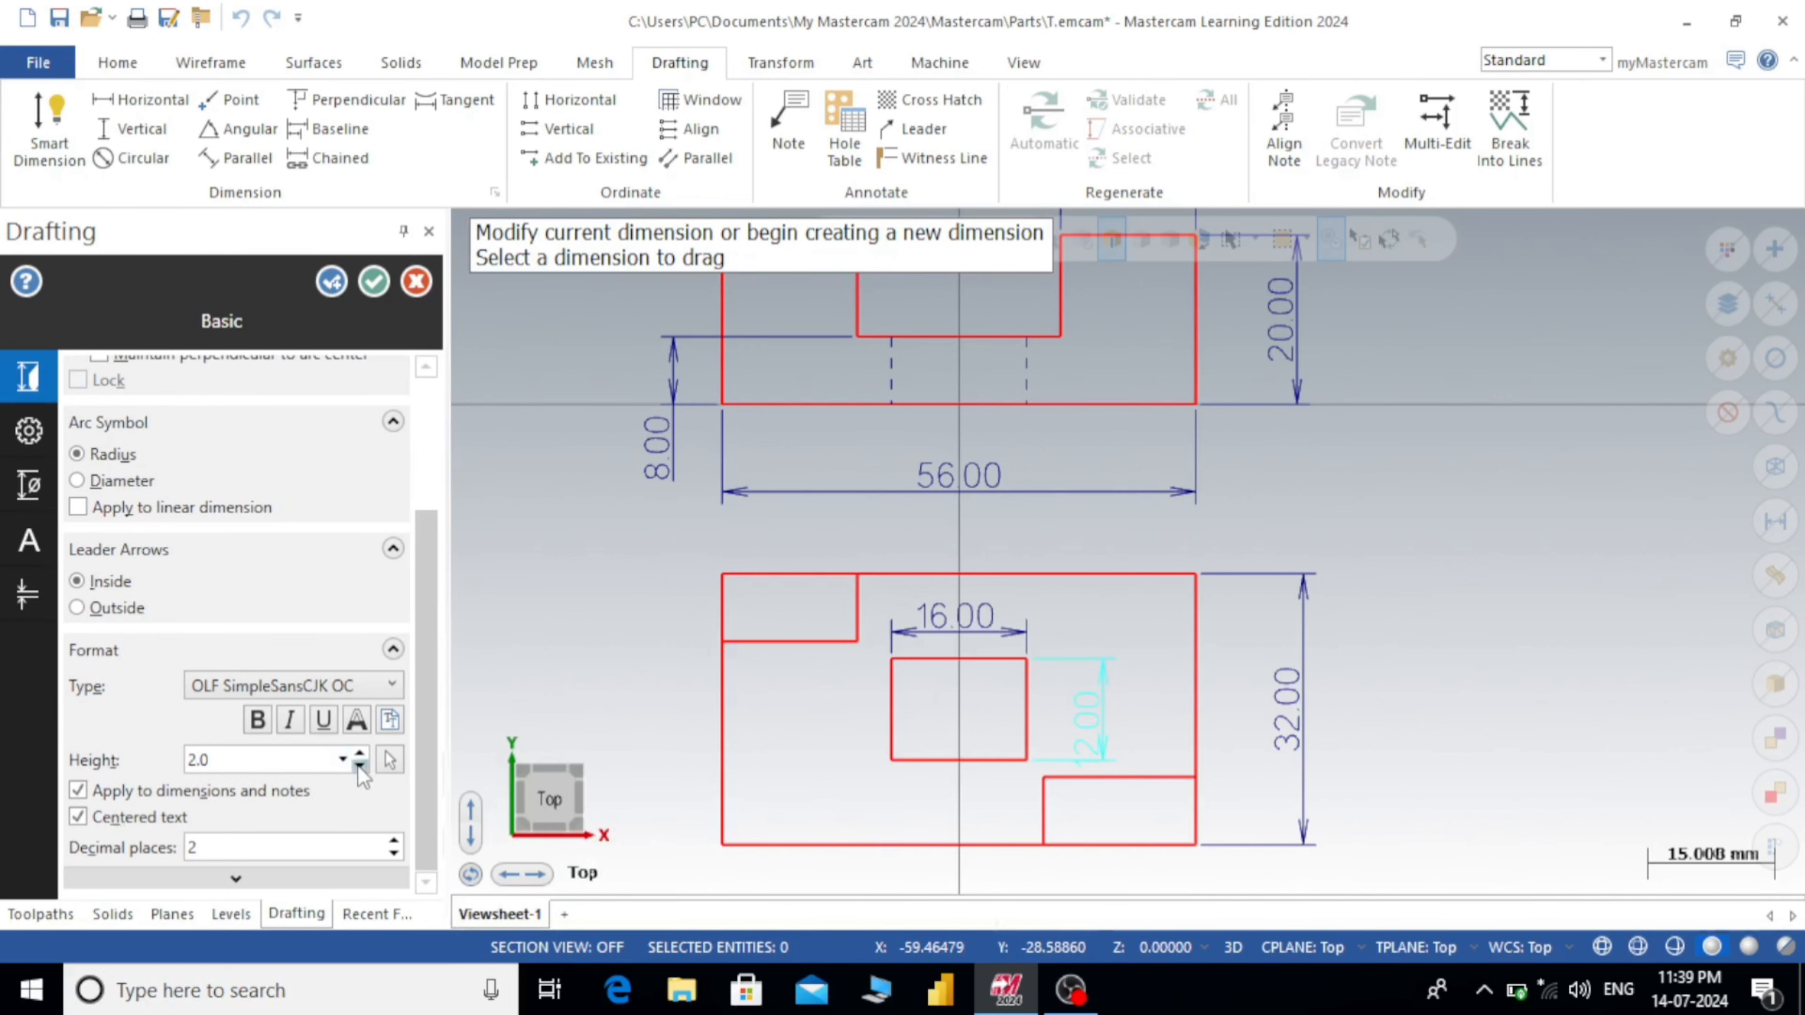
click(373, 282)
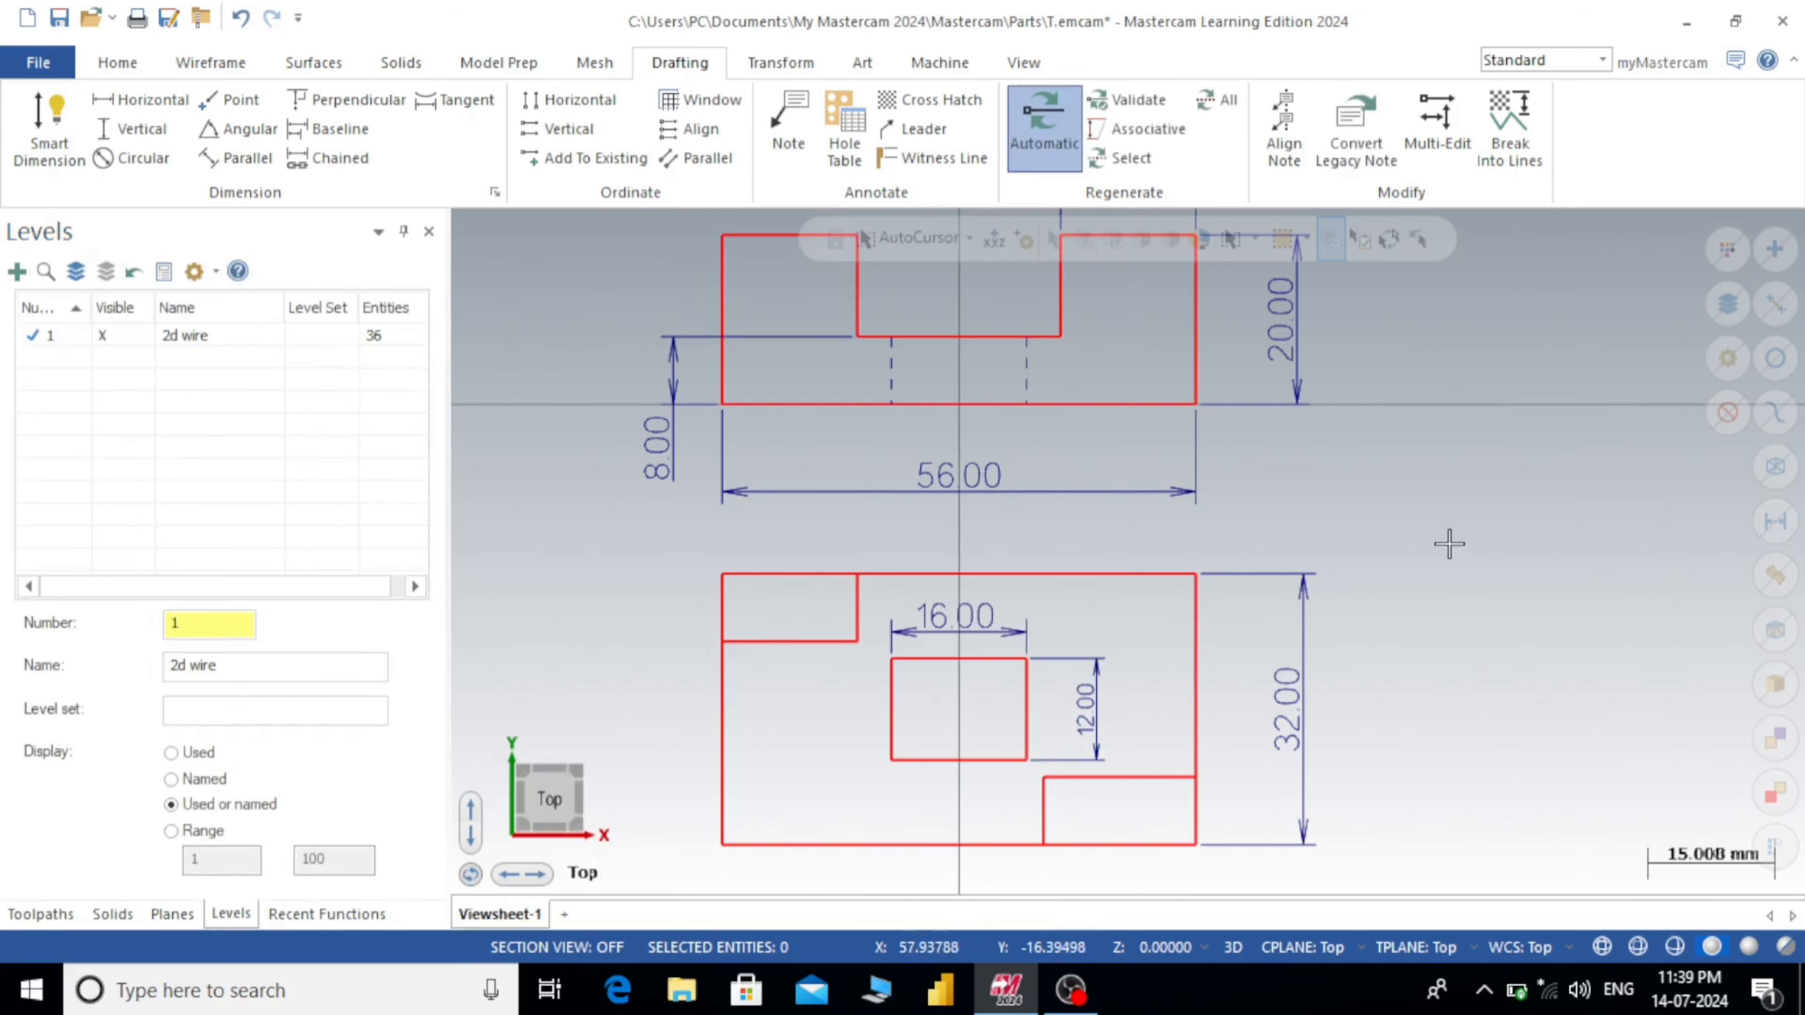
scroll(855, 582, down, 1)
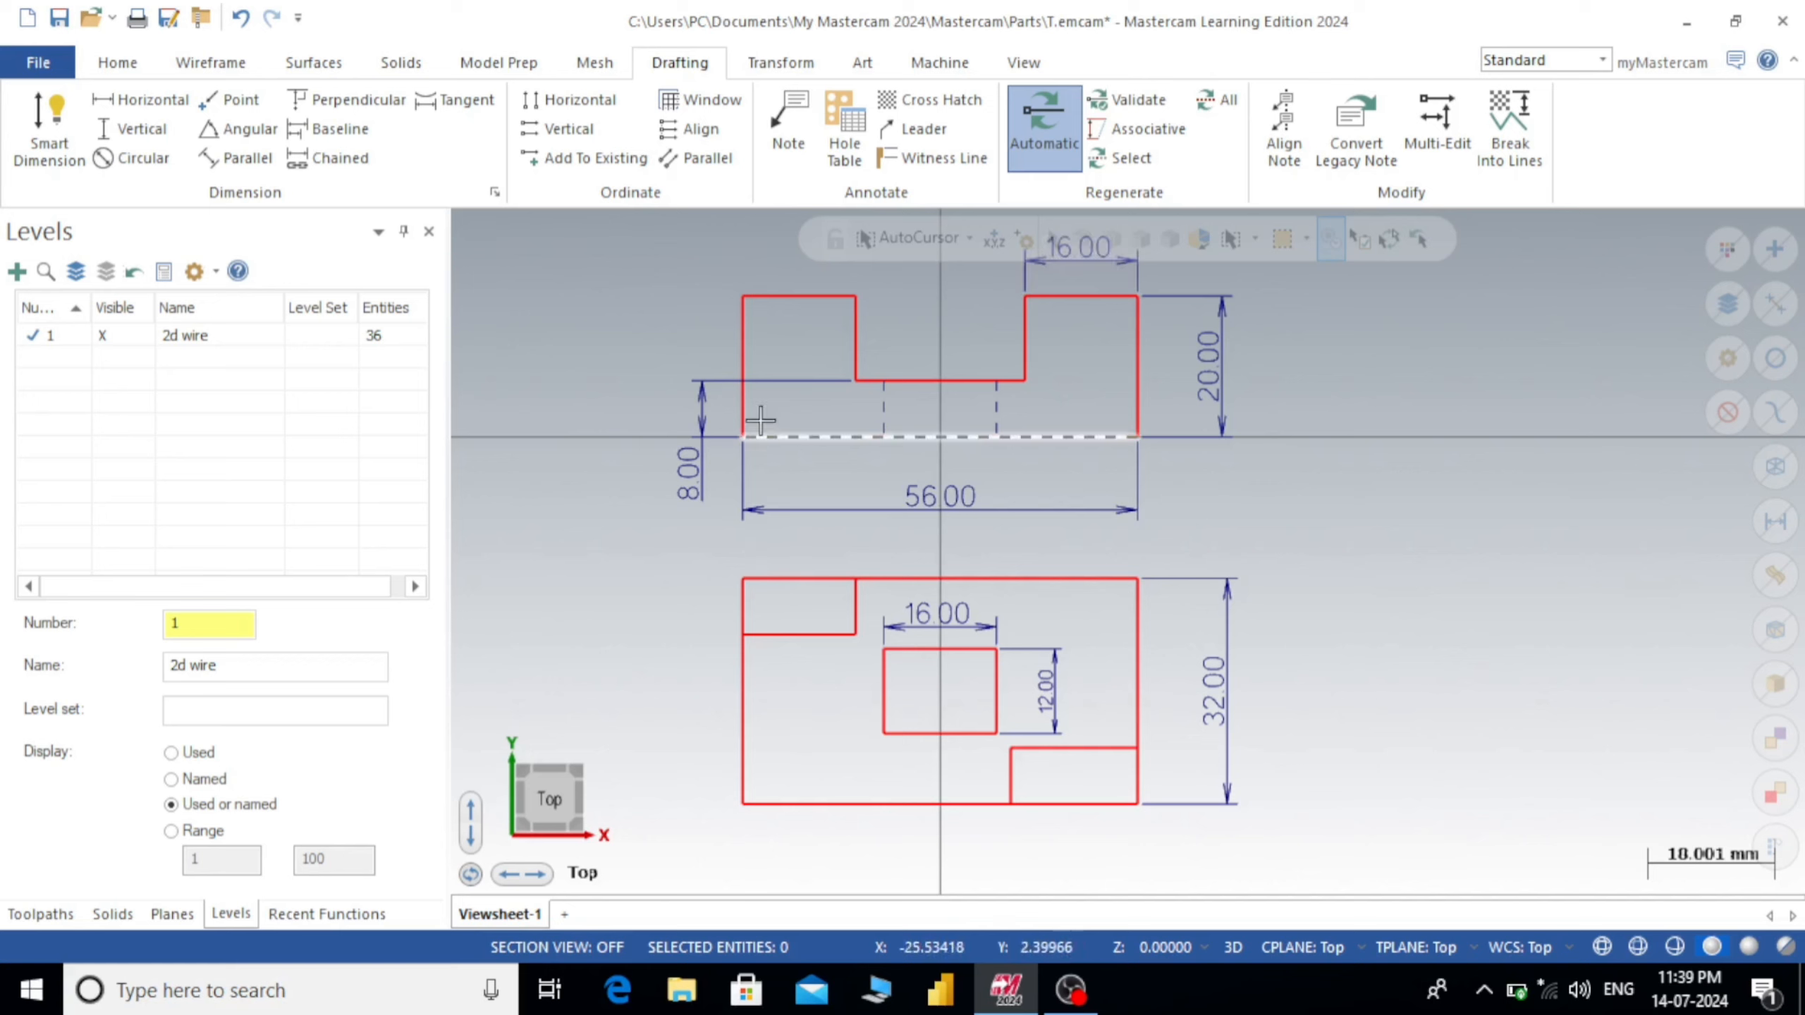
- Examine the dimensions and outlines of both finished 2D views
scroll(852, 501, down, 1)
scroll(968, 403, up, 1)
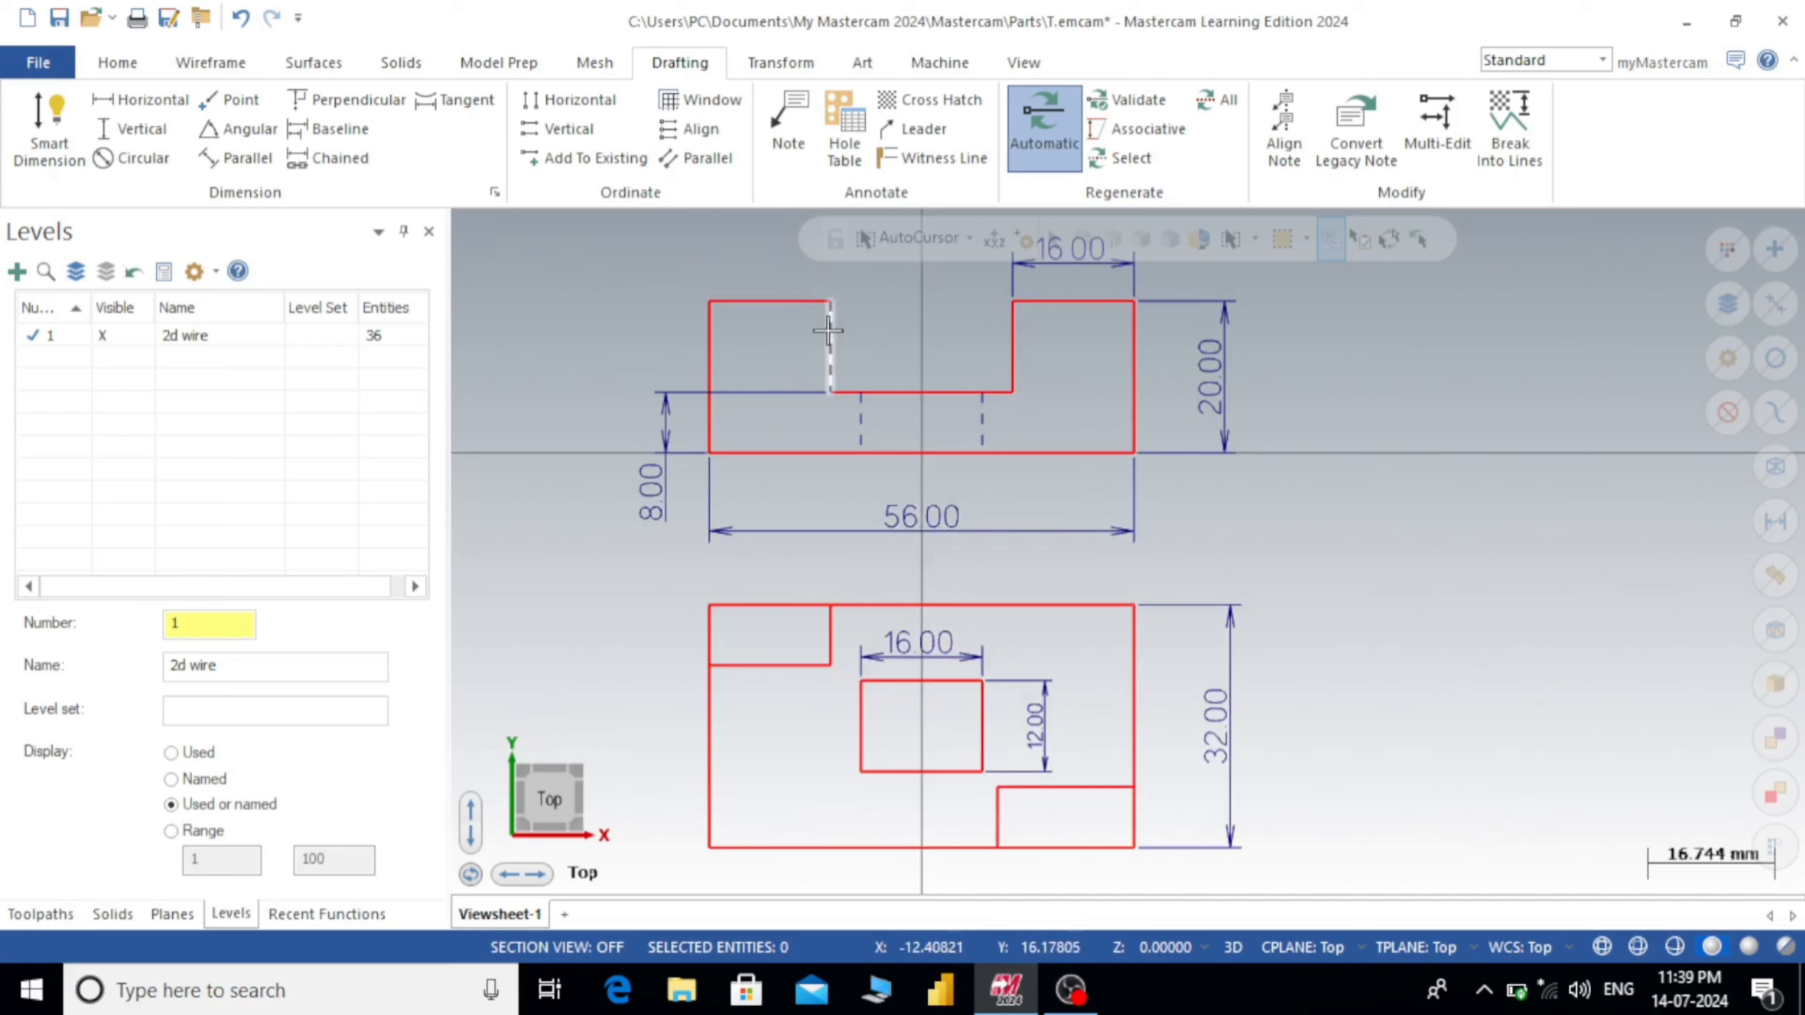
scroll(889, 559, down, 1)
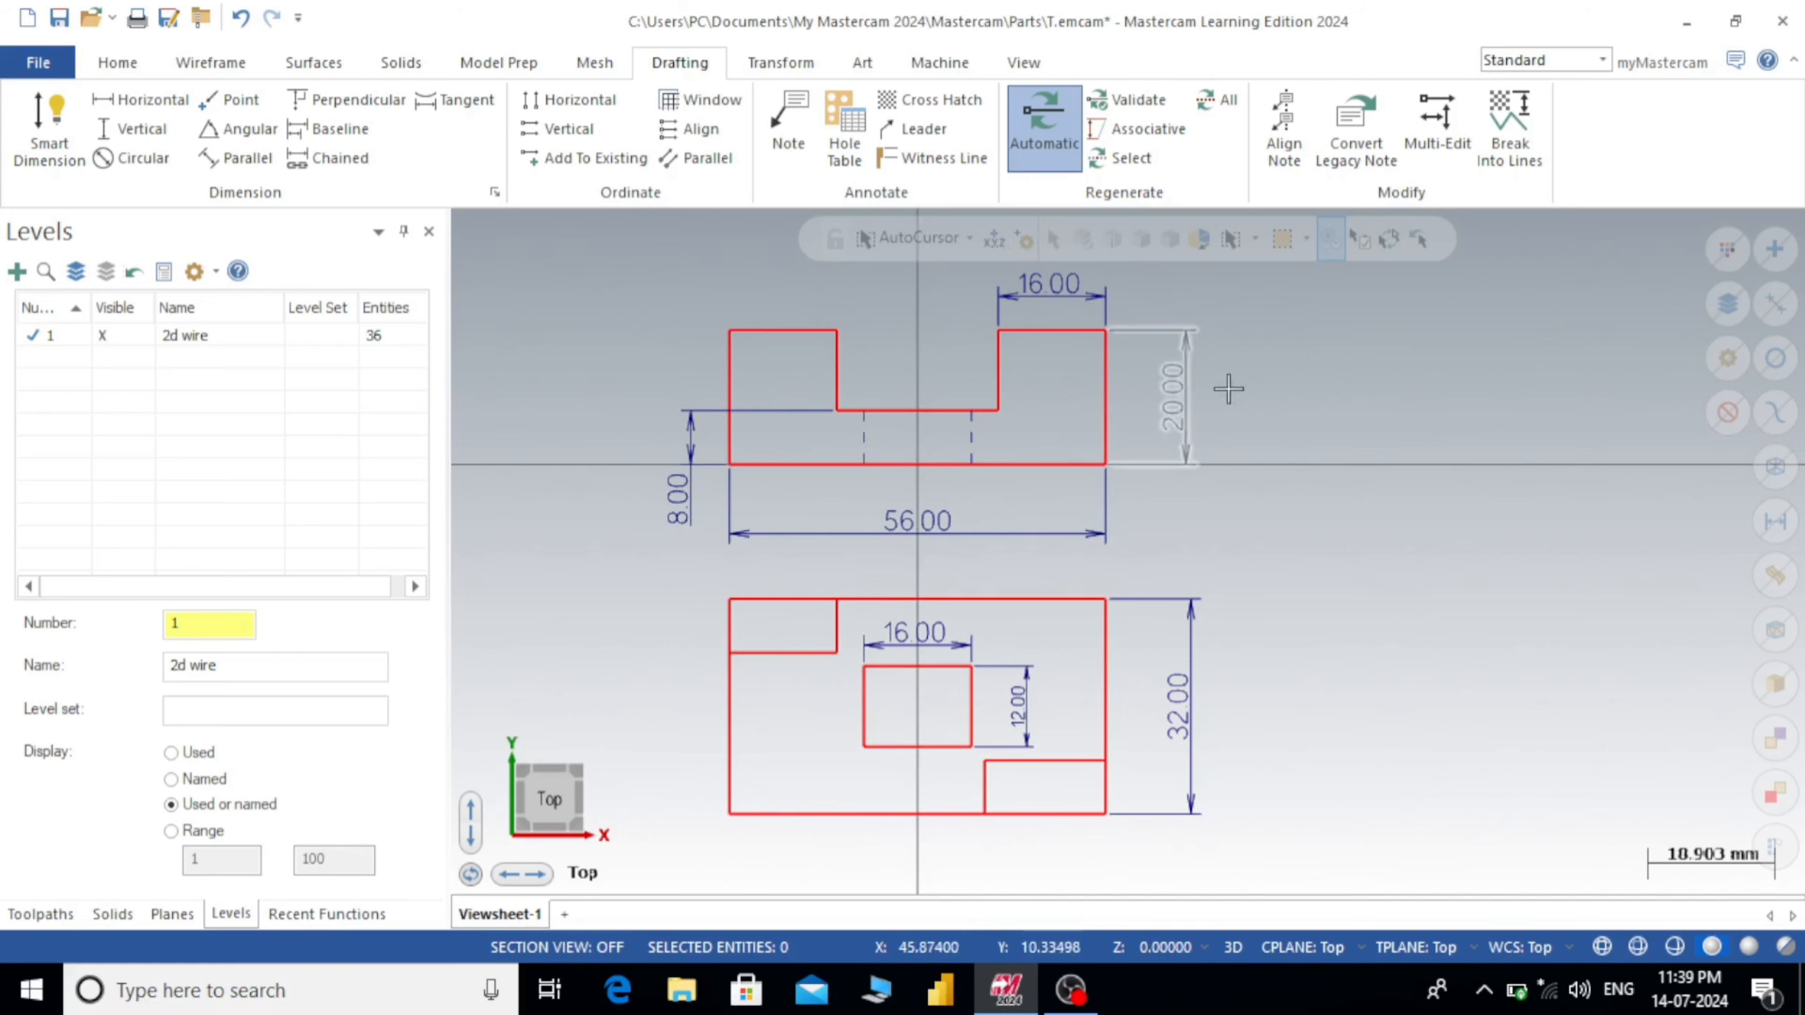
scroll(821, 313, up, 1)
scroll(824, 316, up, 1)
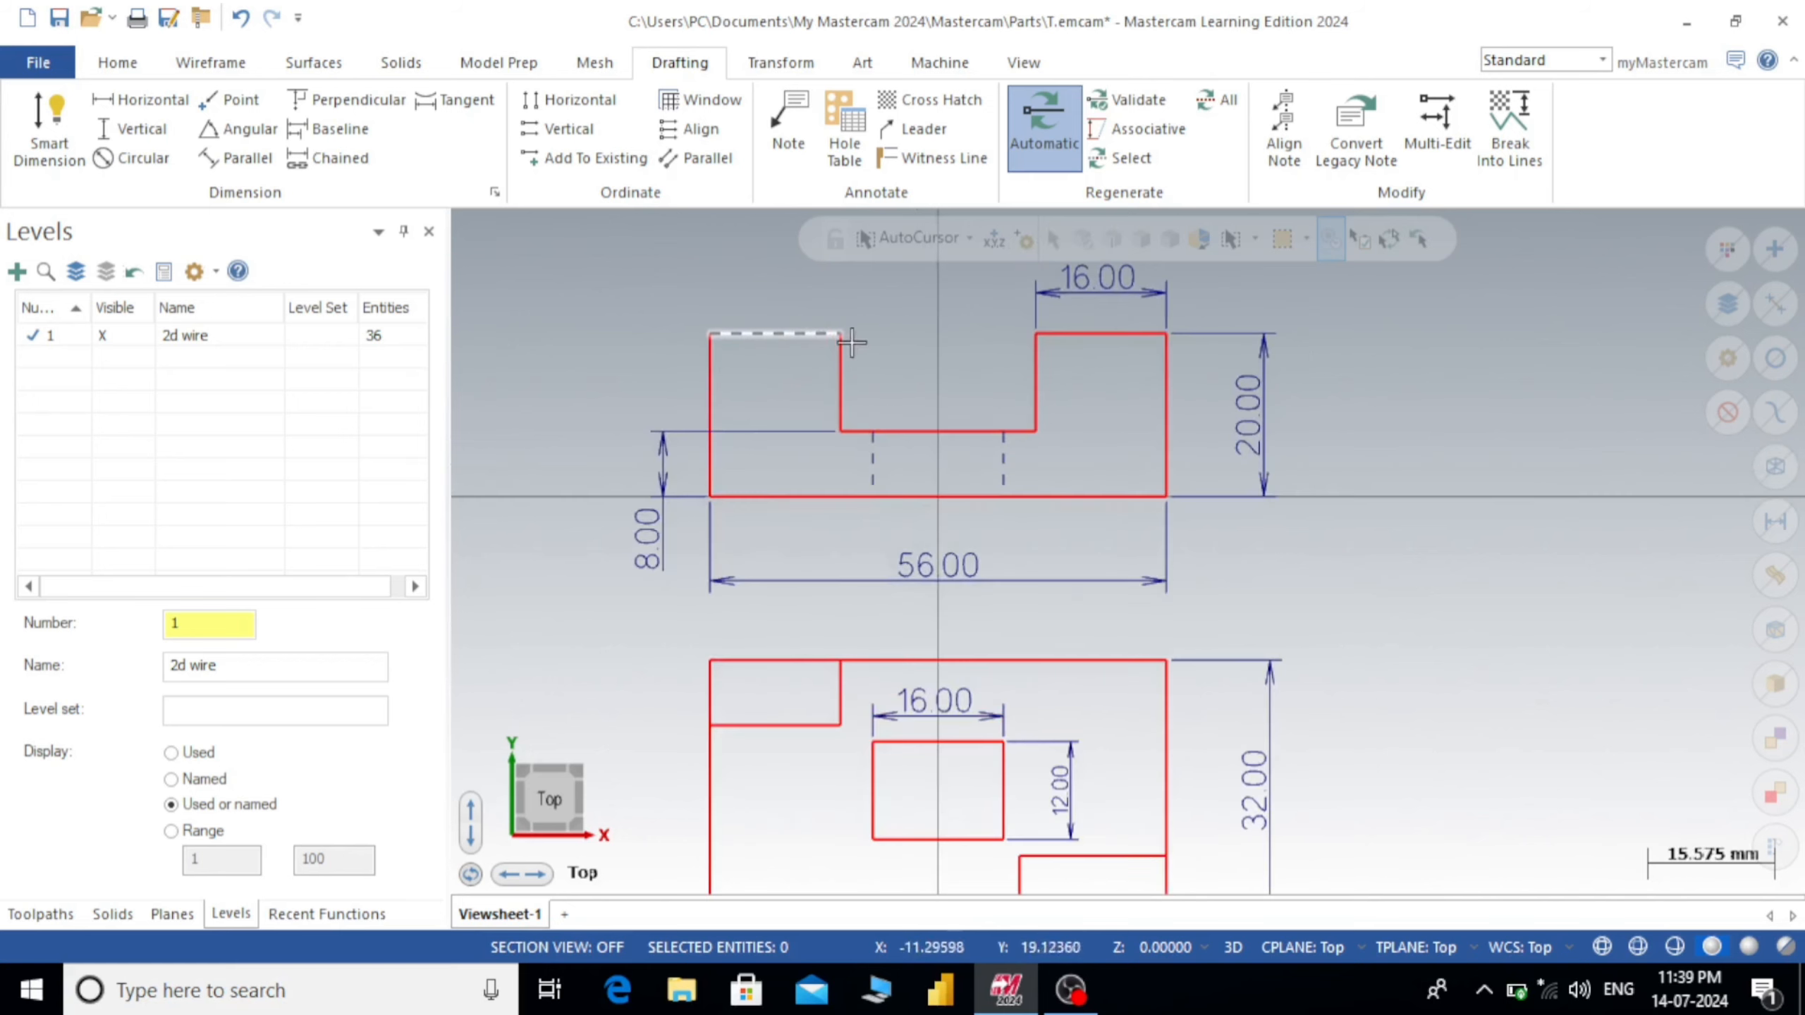
scroll(938, 390, down, 1)
scroll(567, 354, up, 1)
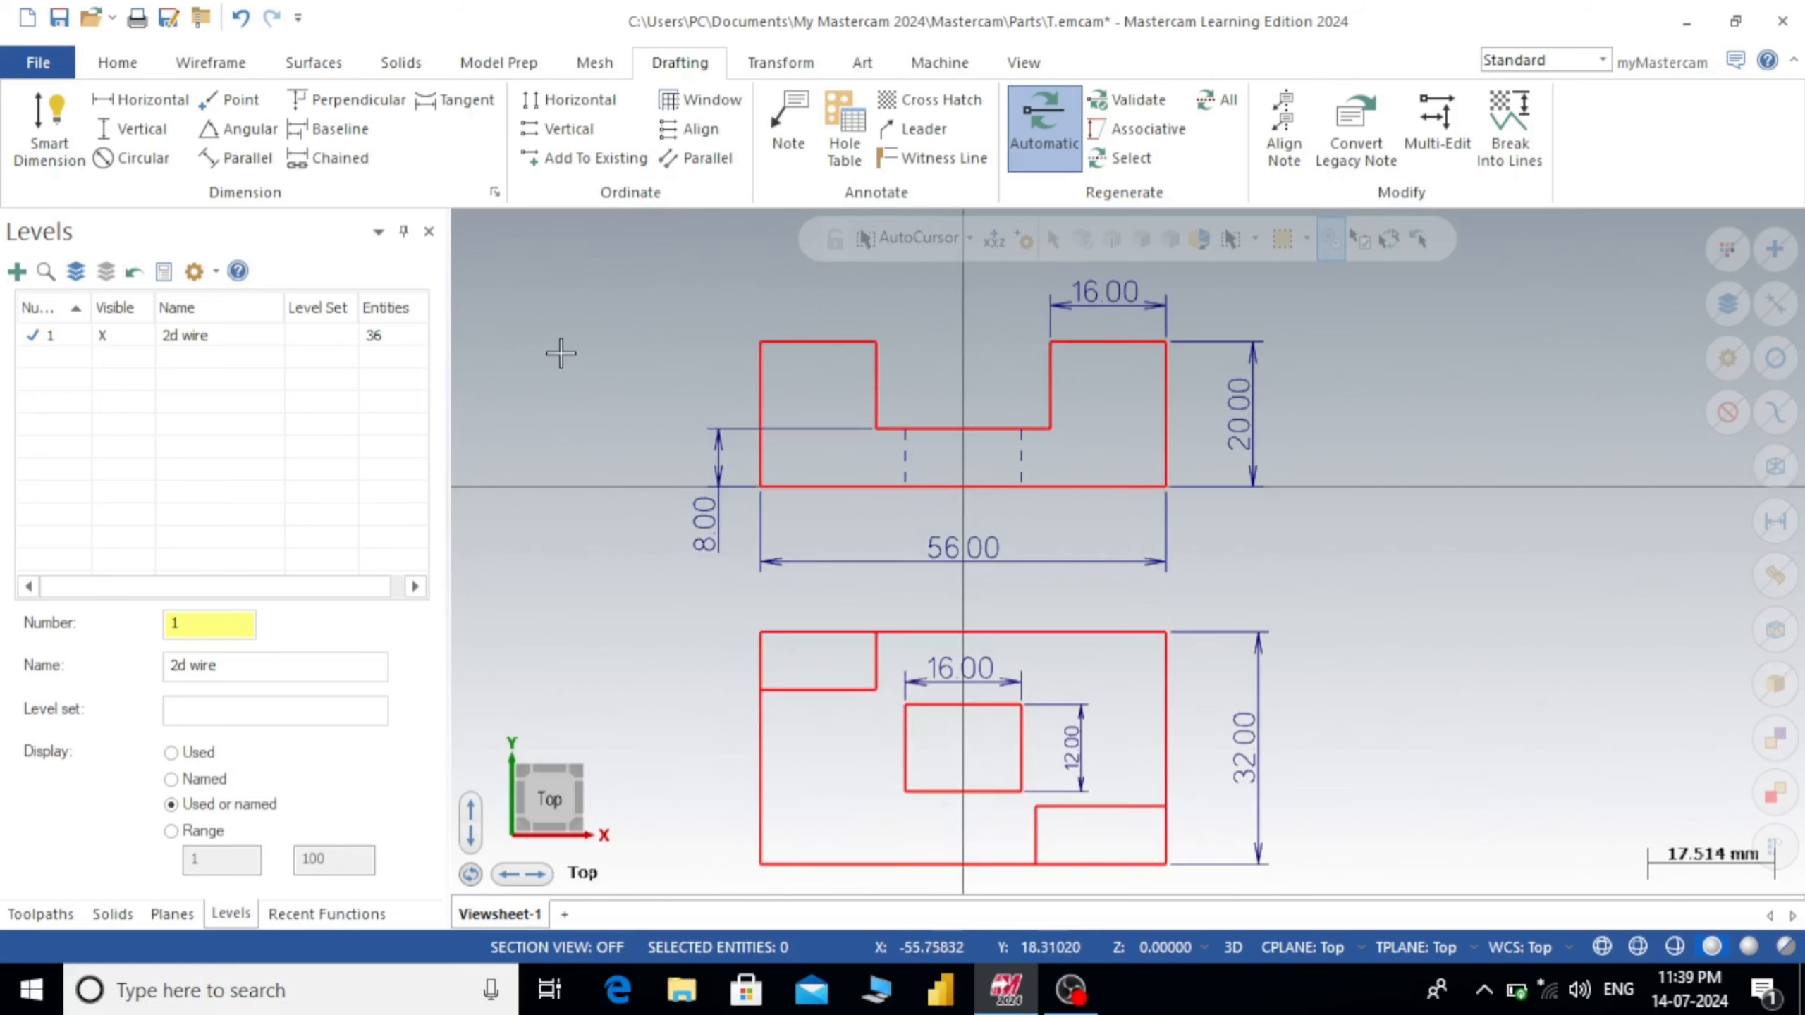
scroll(618, 341, down, 1)
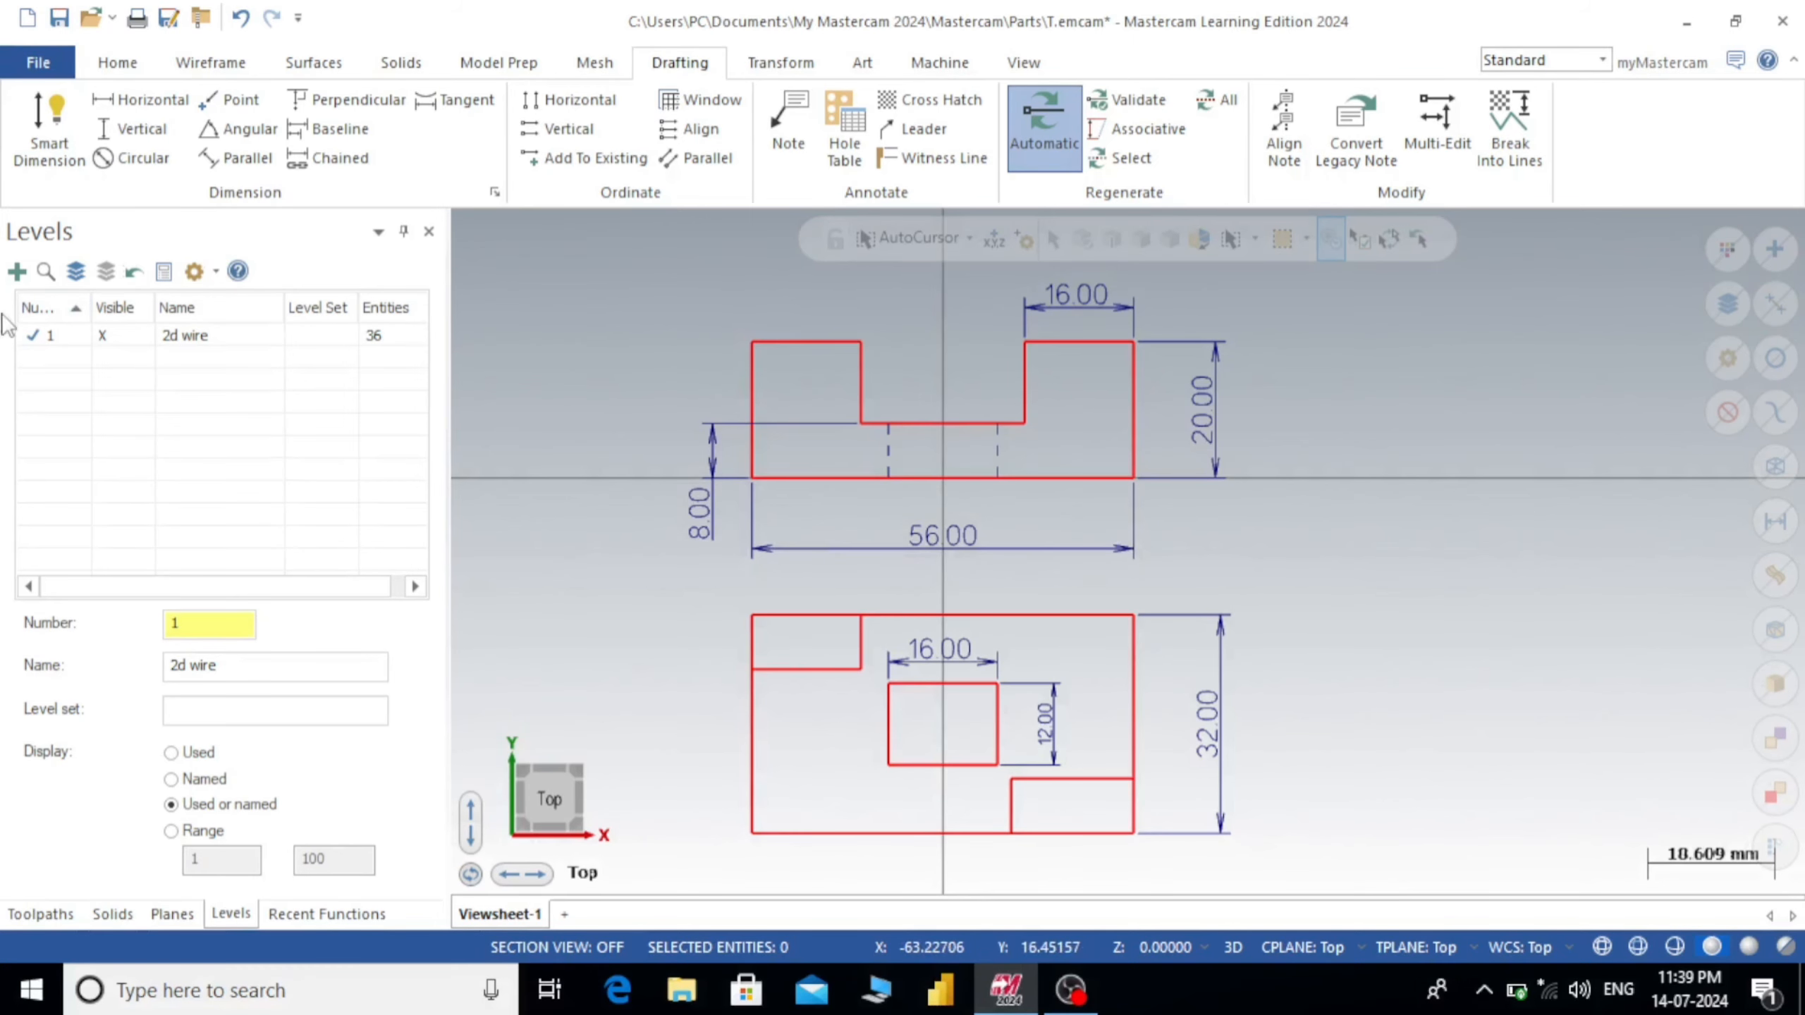
- Add level 2 named 3d, make it the active level, and hide the 2d wire level
click(16, 273)
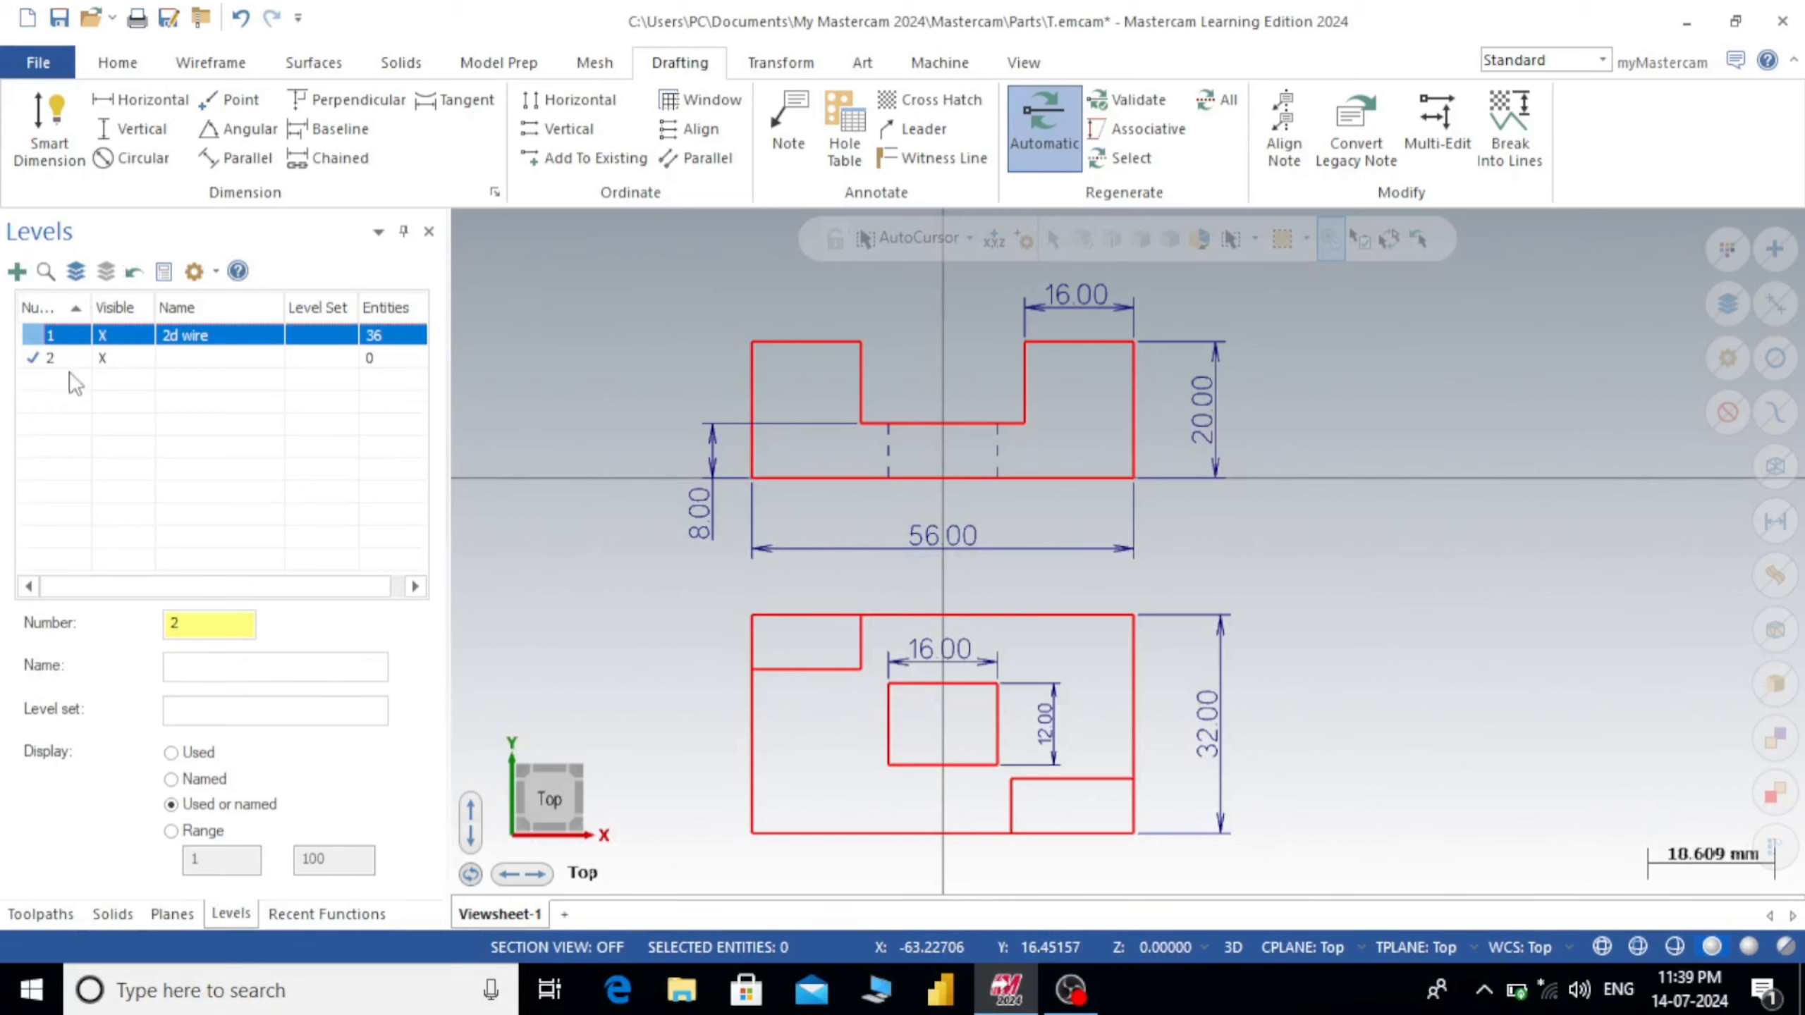
click(187, 363)
click(187, 362)
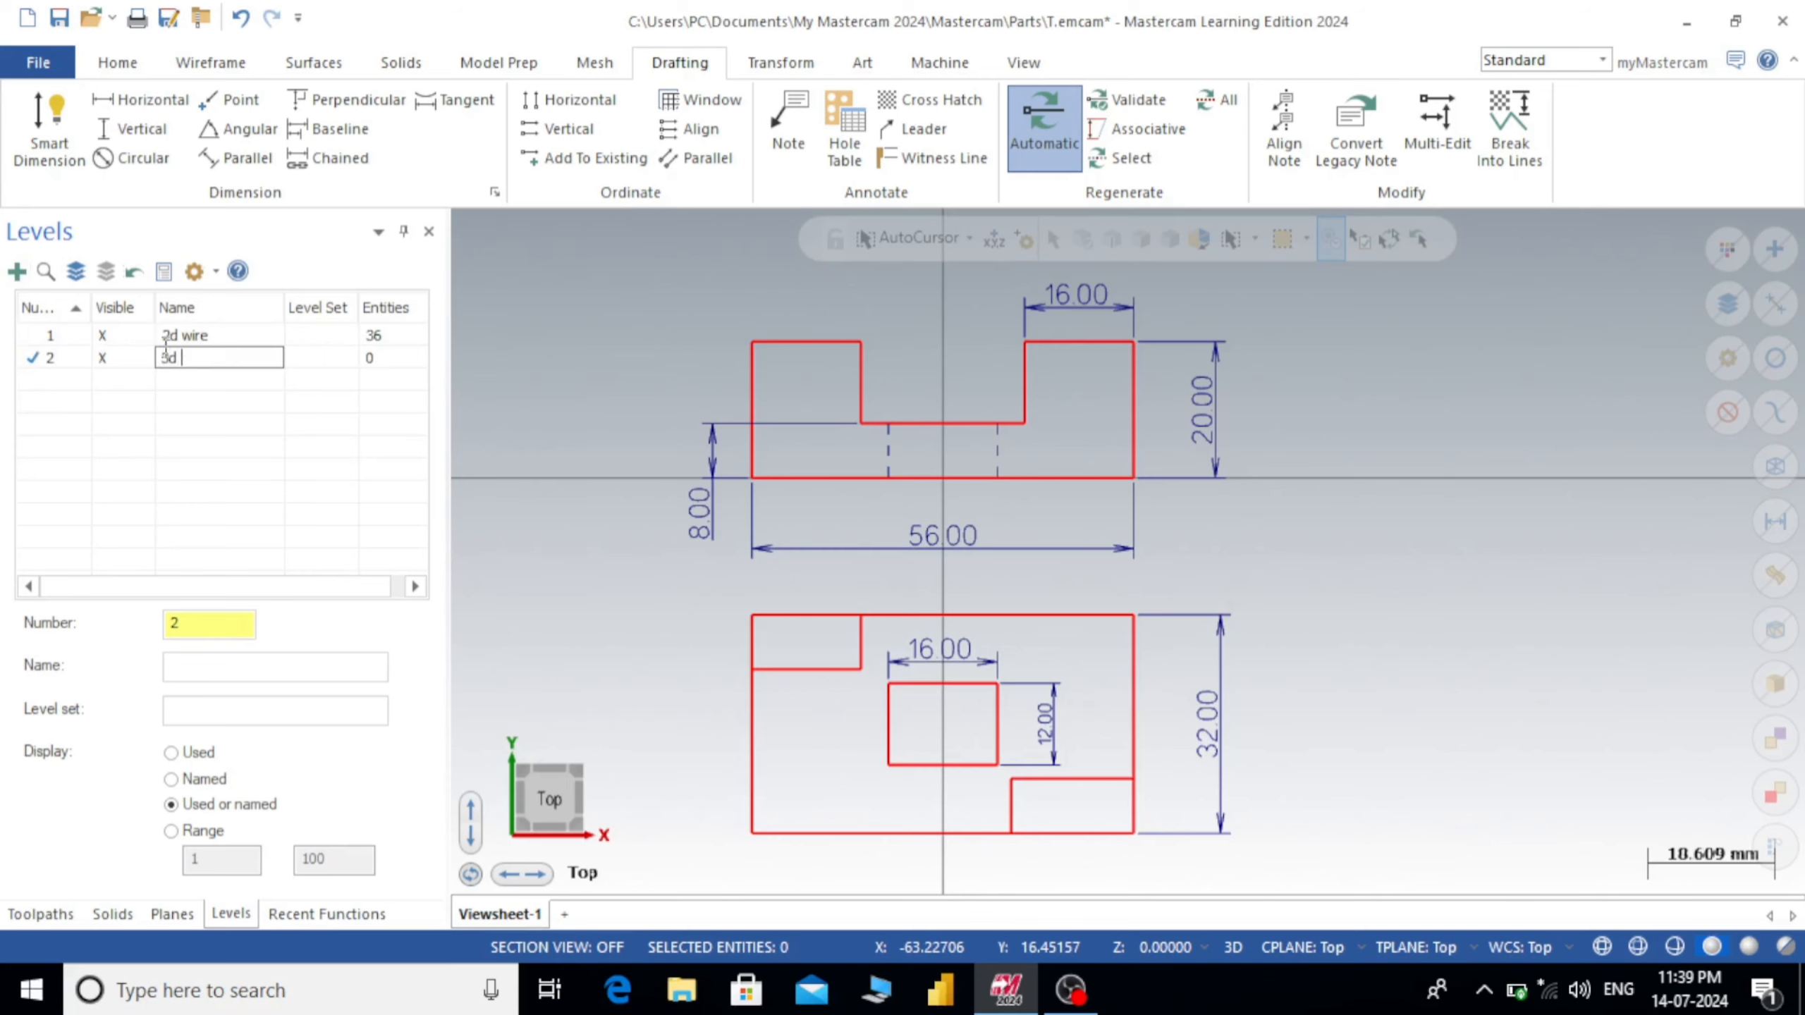
click(48, 362)
click(119, 335)
click(45, 359)
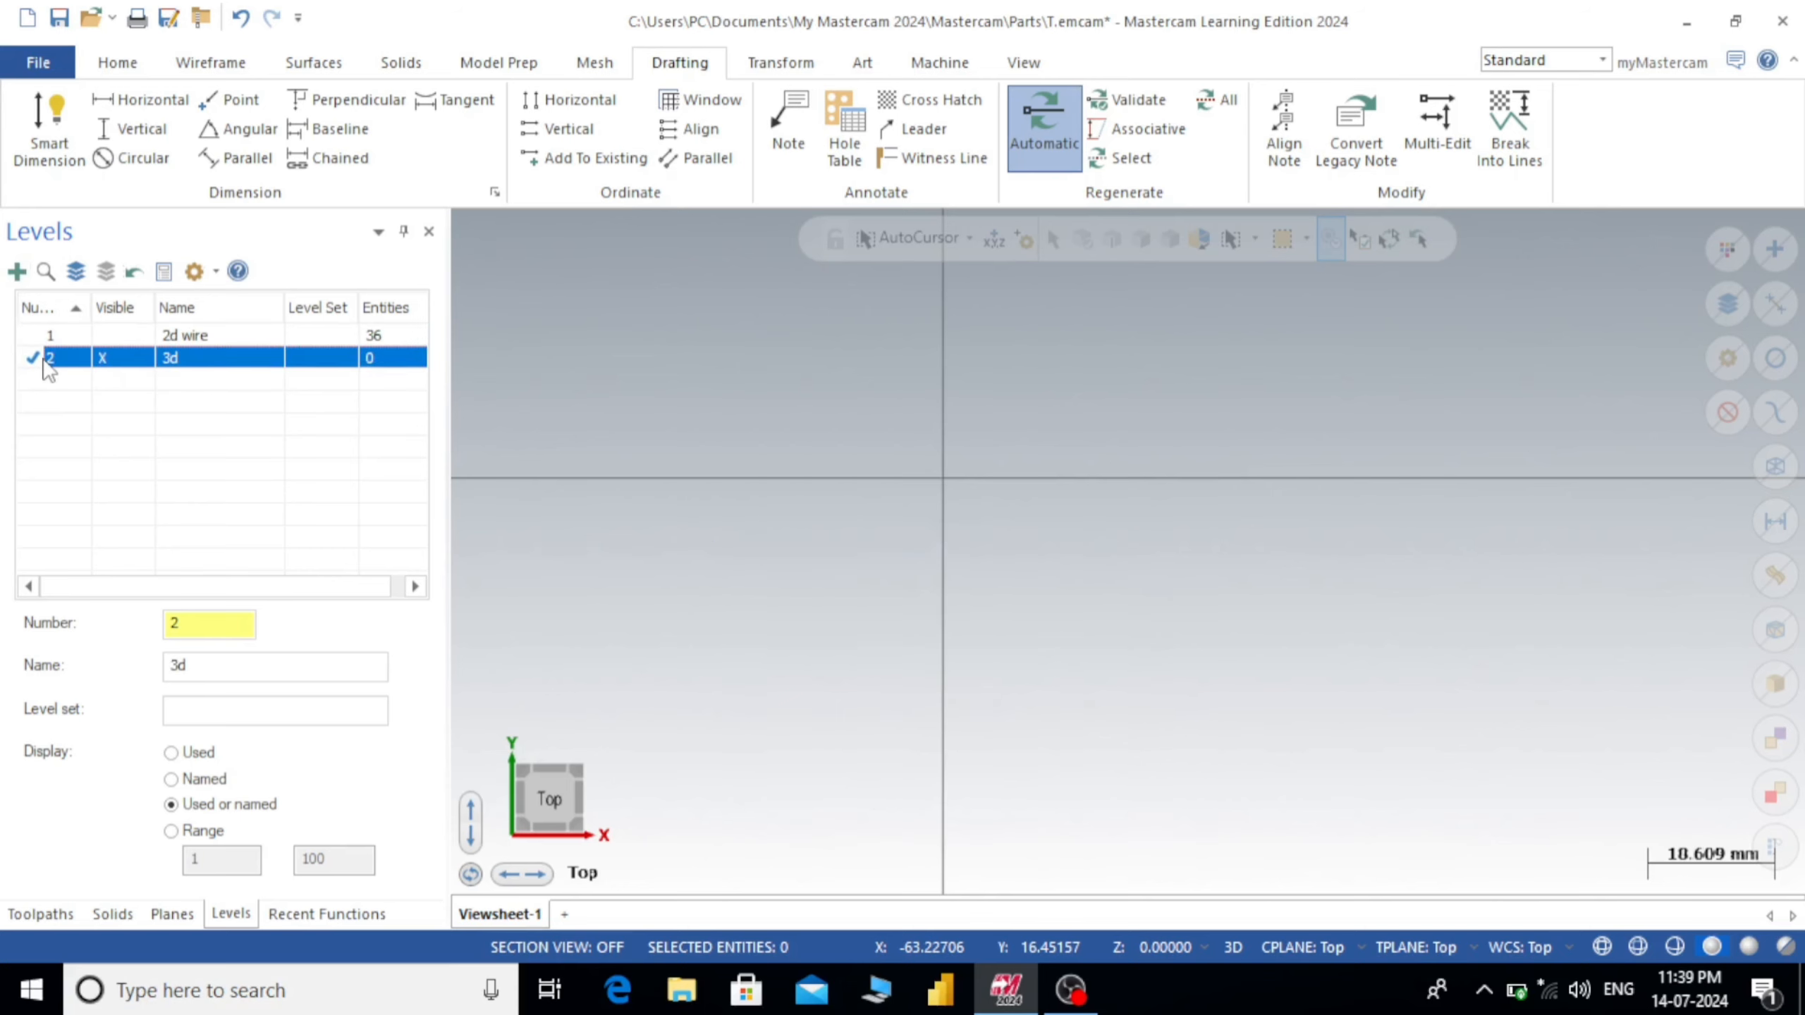
- Draw a rectangle anchored to its center at the origin, about 70.6 mm wide and 39.9 mm high
scroll(1085, 508, down, 1)
right_click(801, 350)
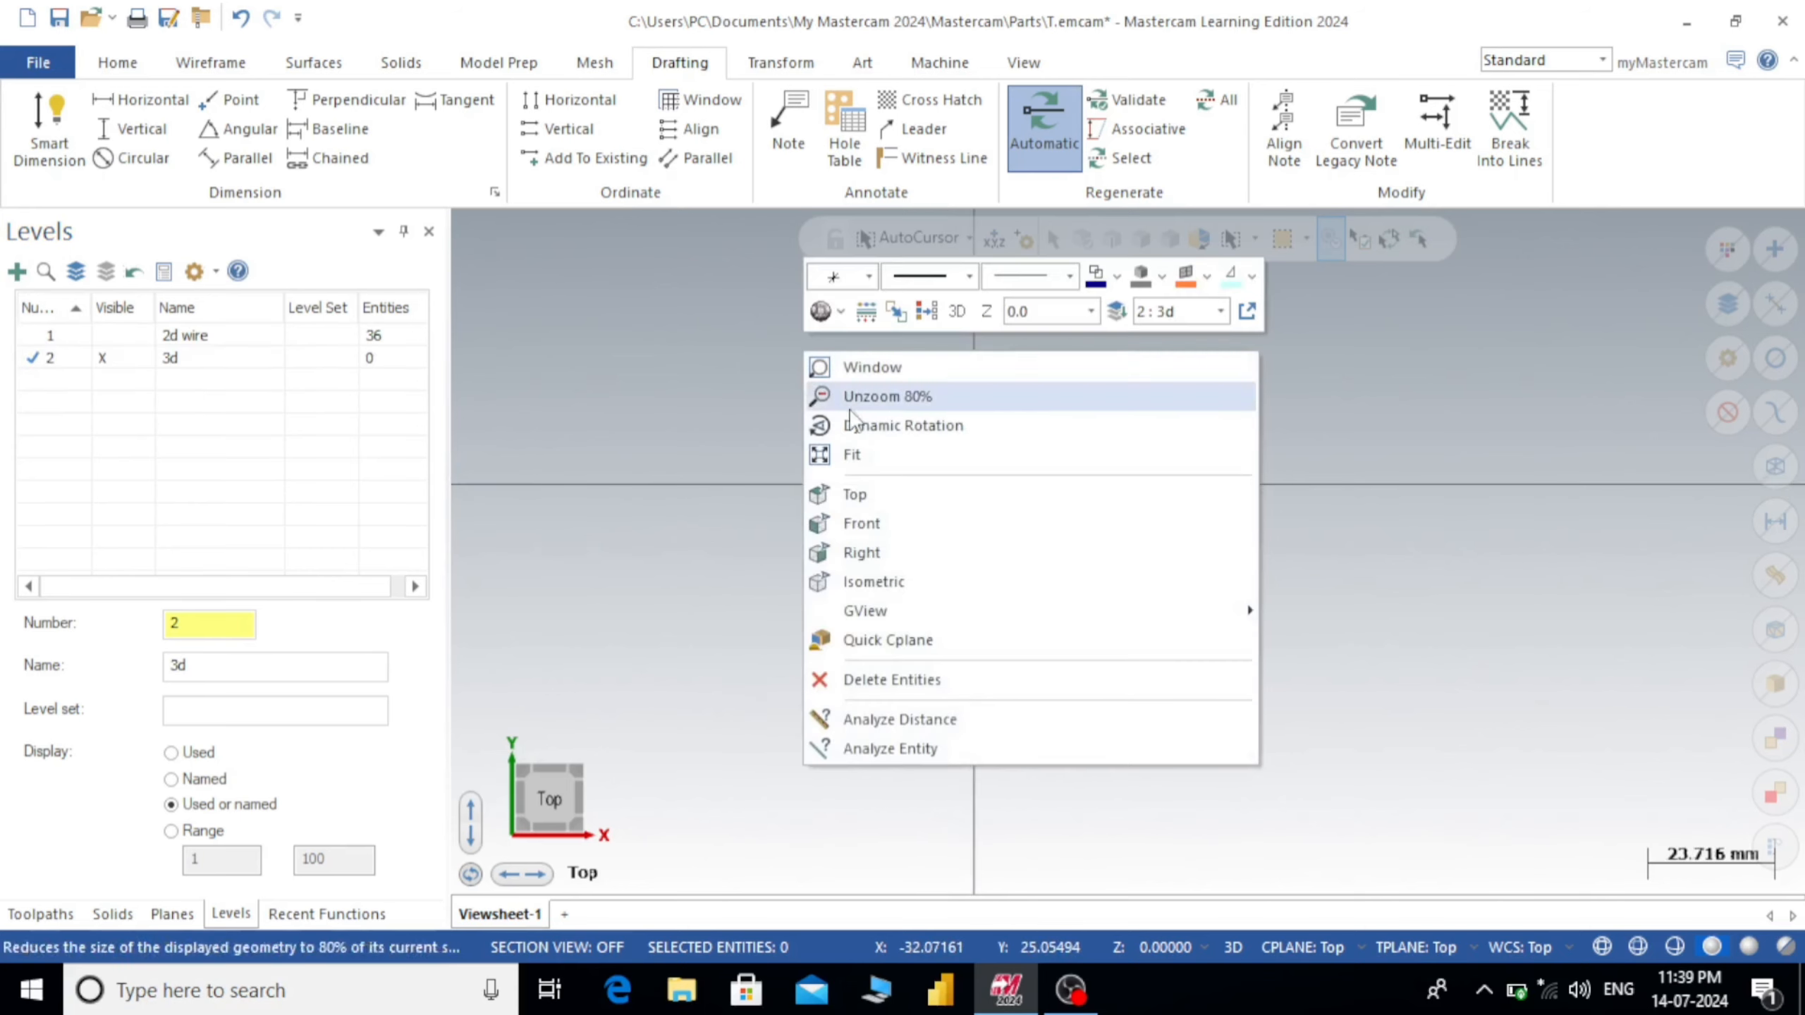
click(890, 454)
scroll(803, 431, down, 1)
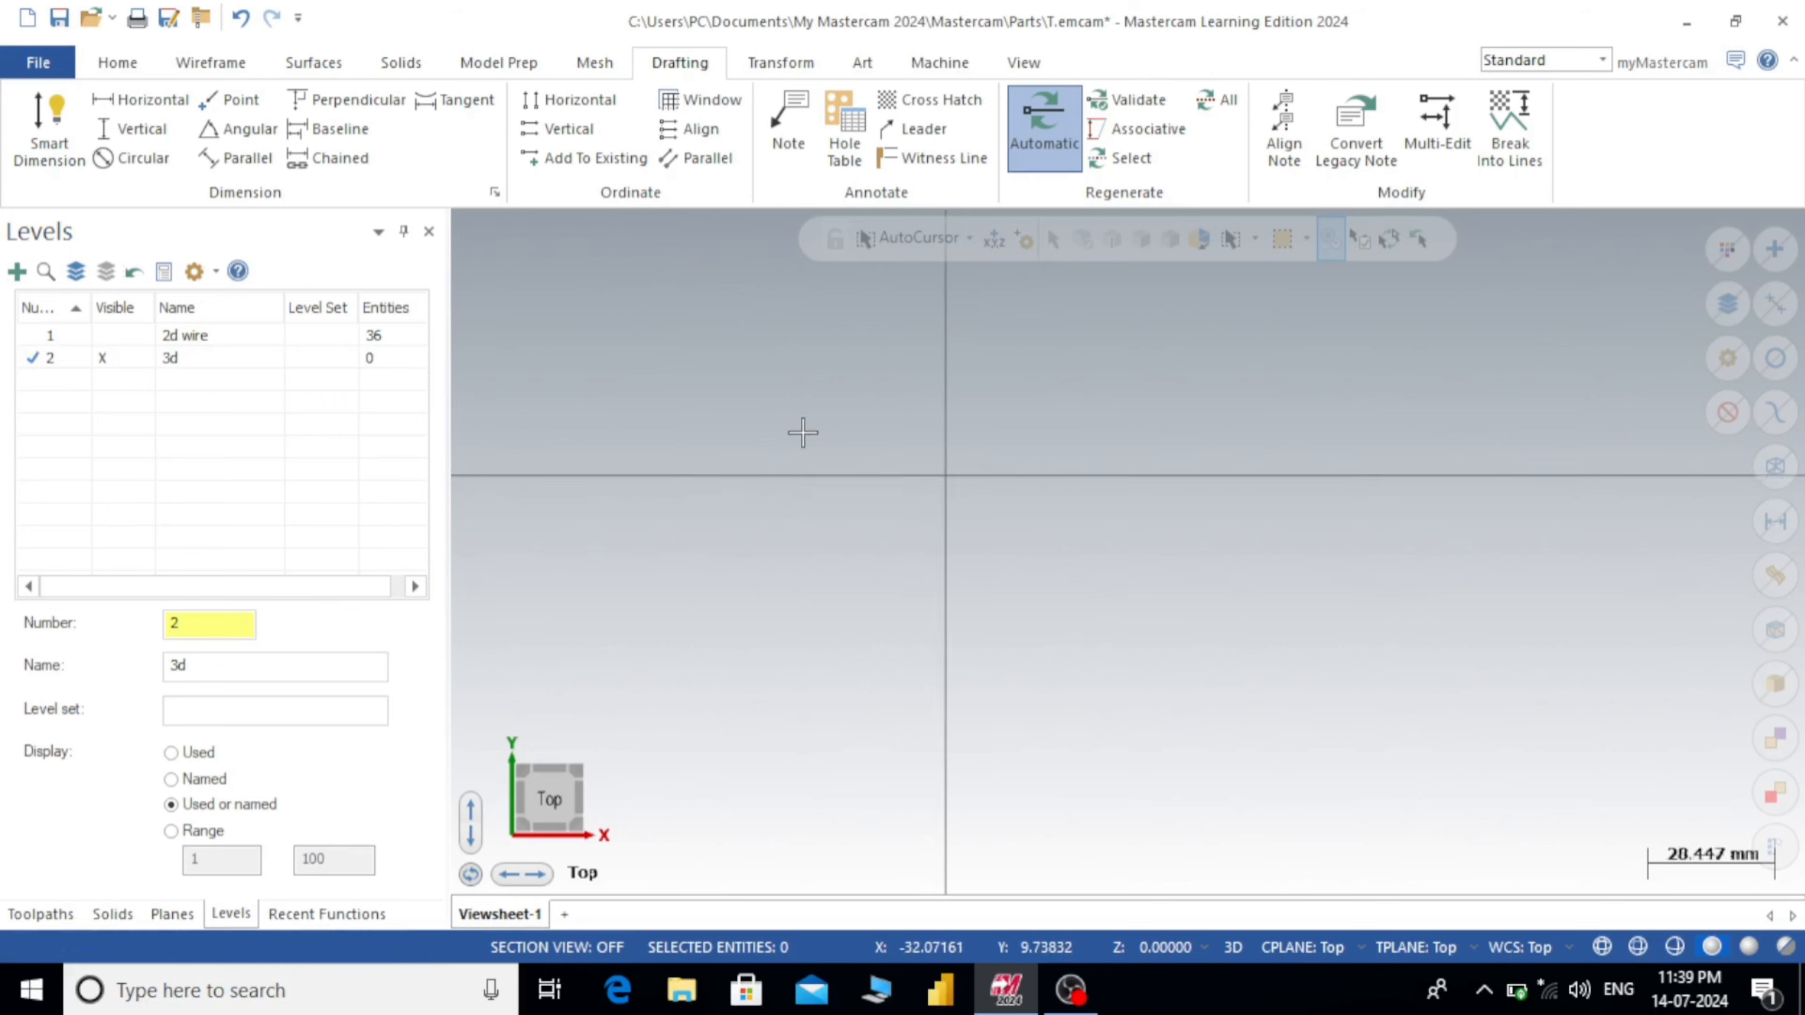
scroll(772, 363, up, 1)
scroll(773, 363, up, 2)
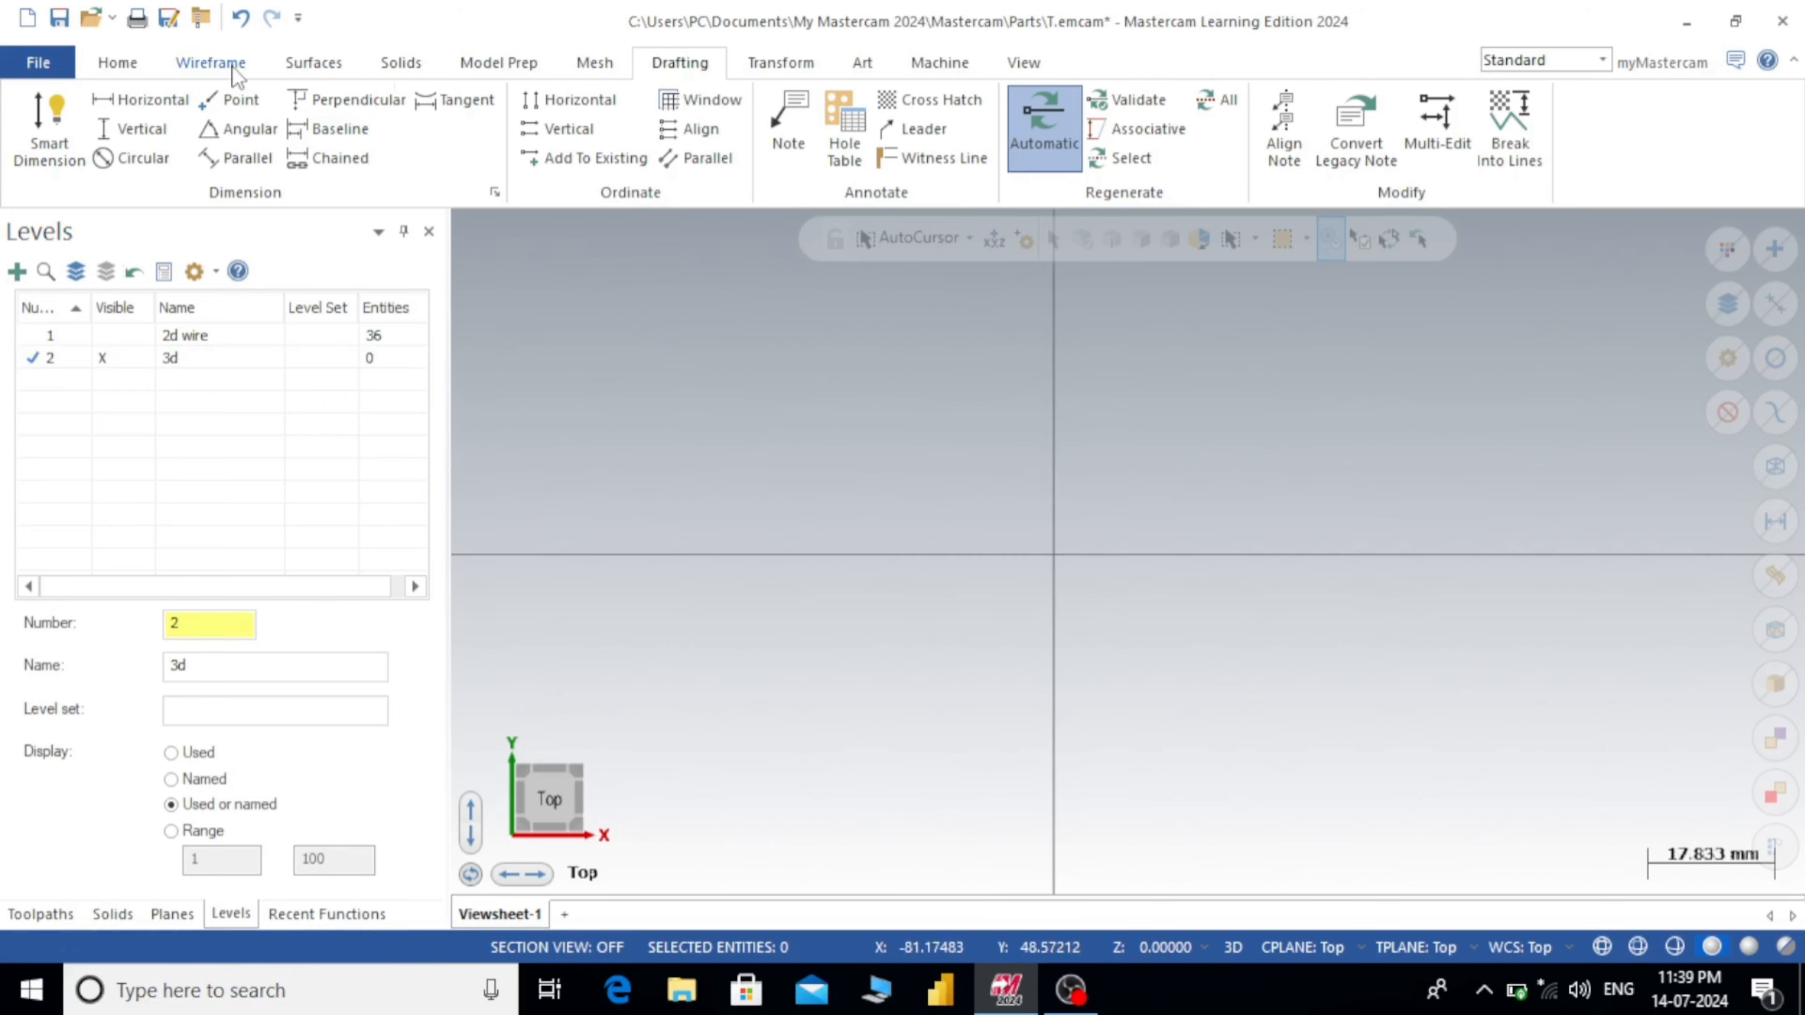
click(211, 63)
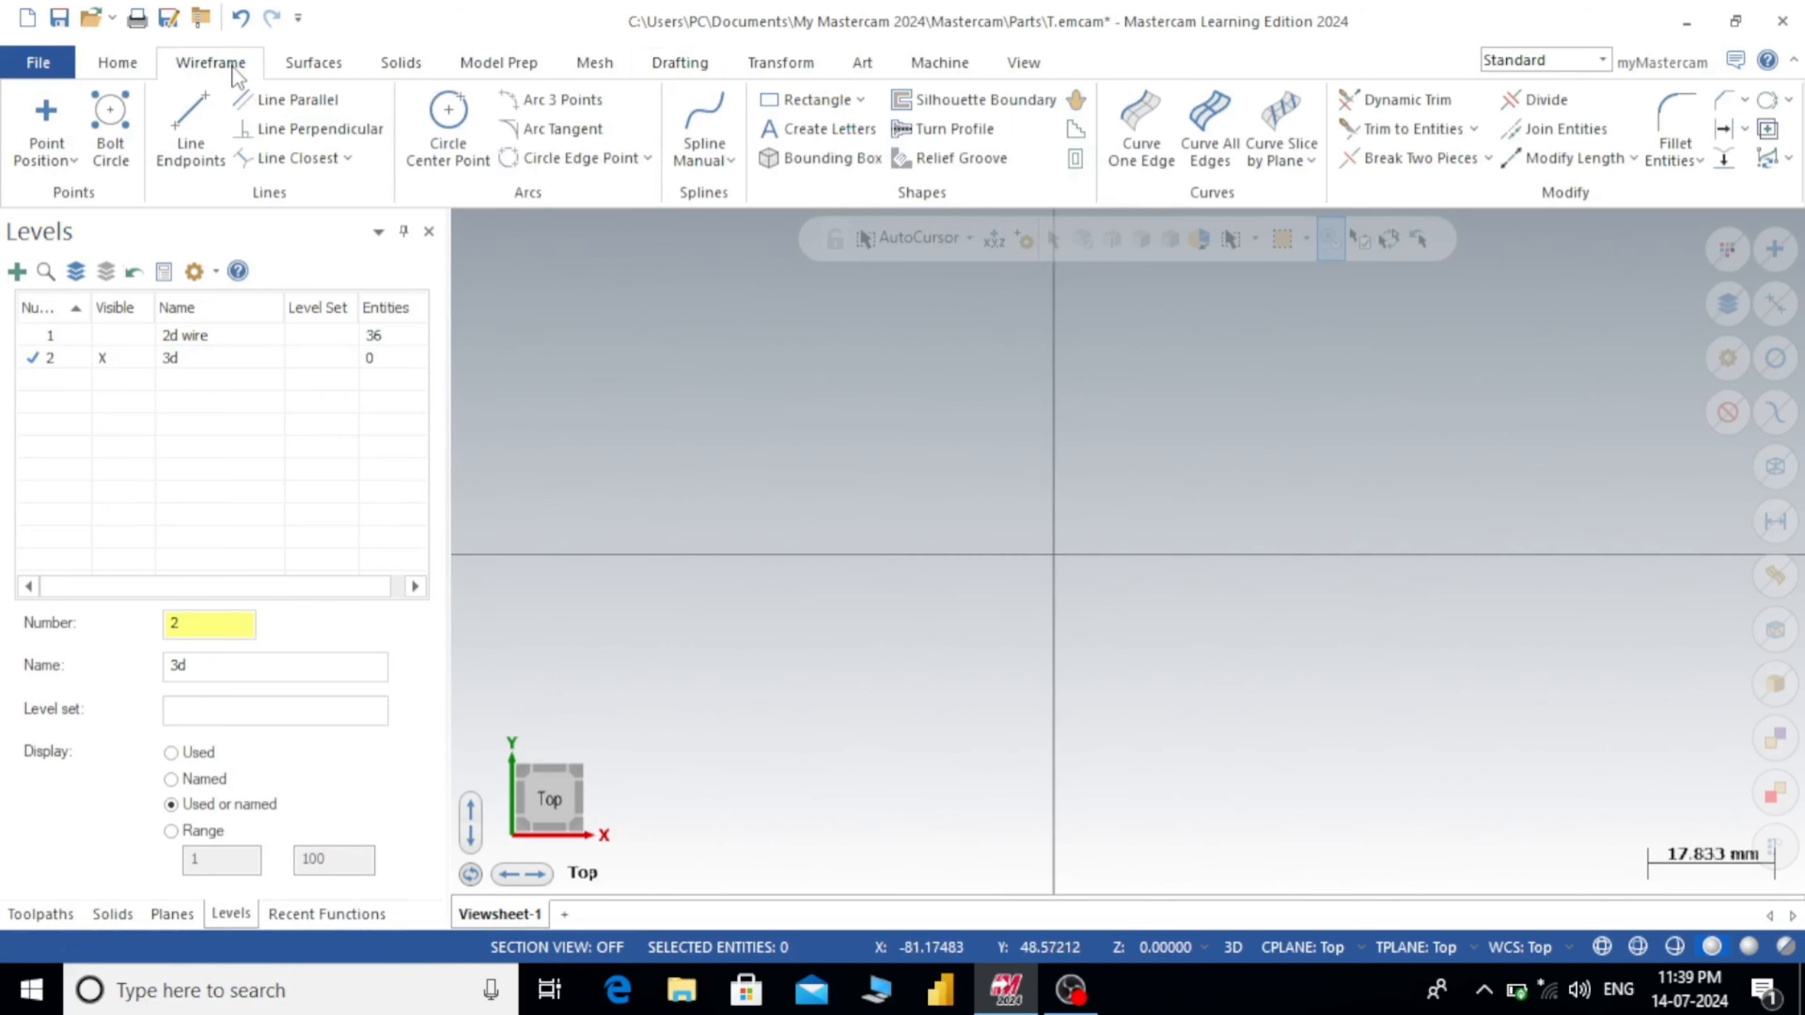
click(771, 99)
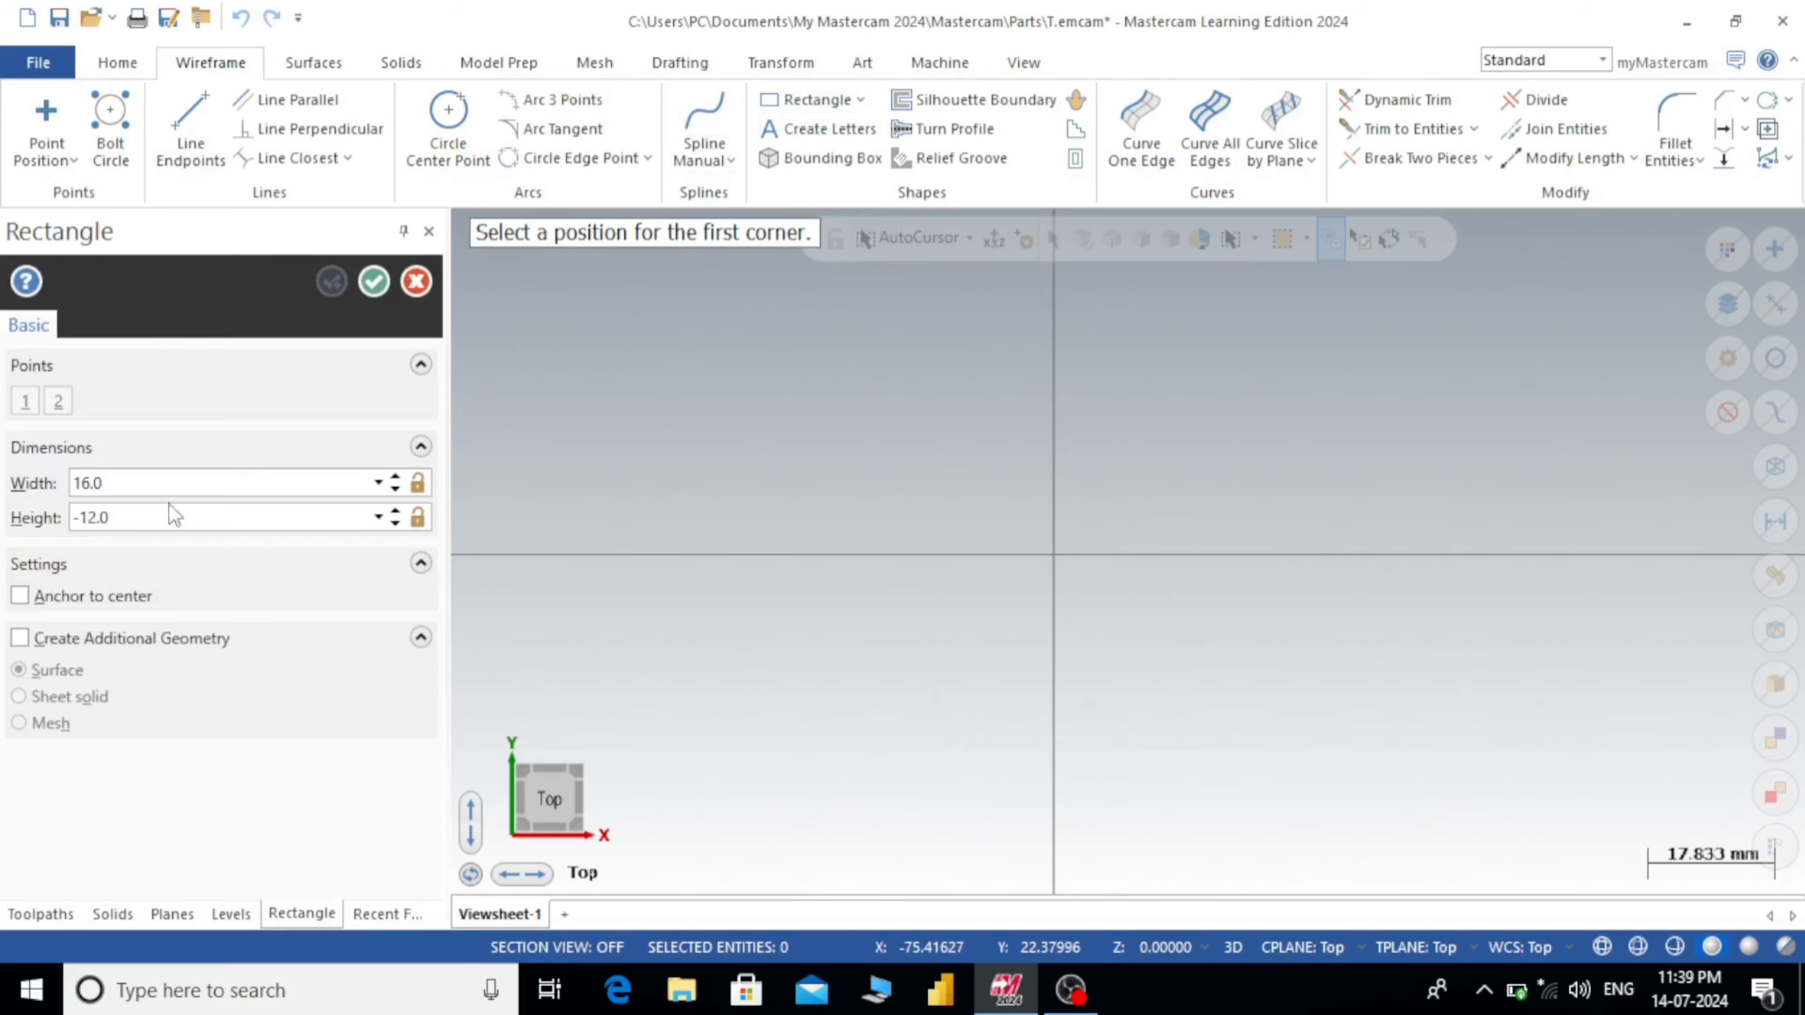
click(20, 596)
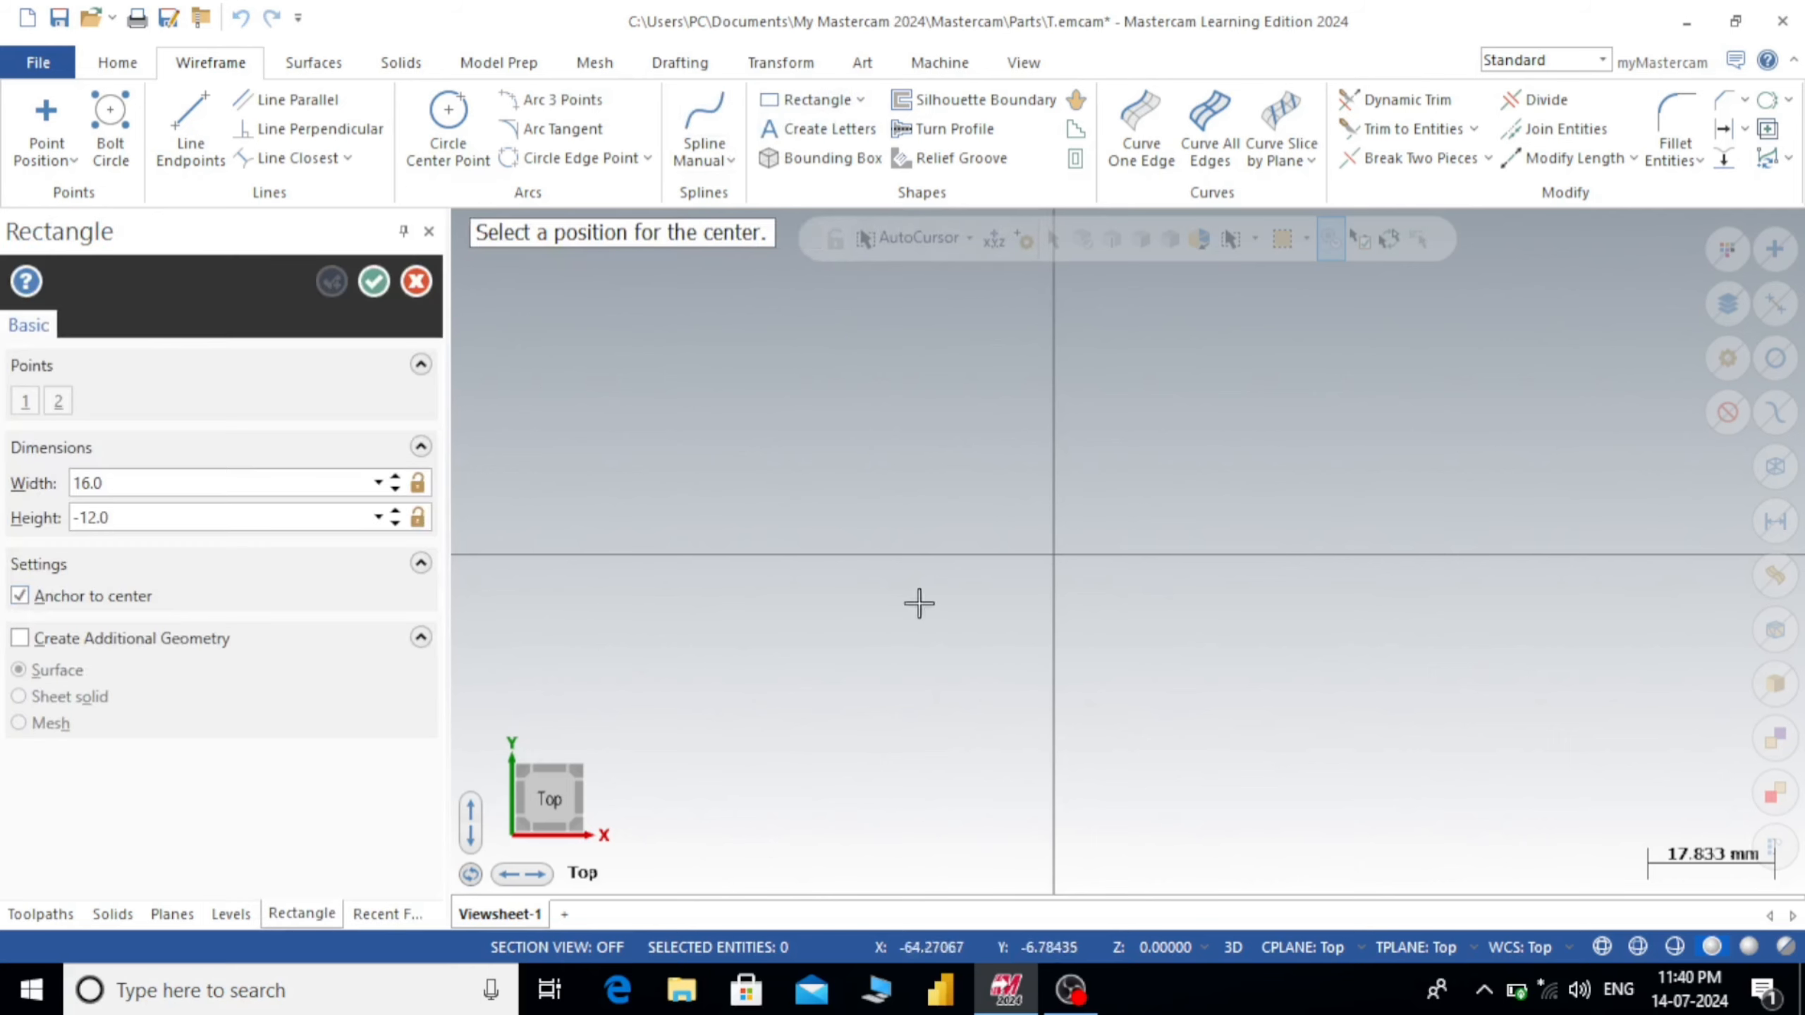
click(1054, 555)
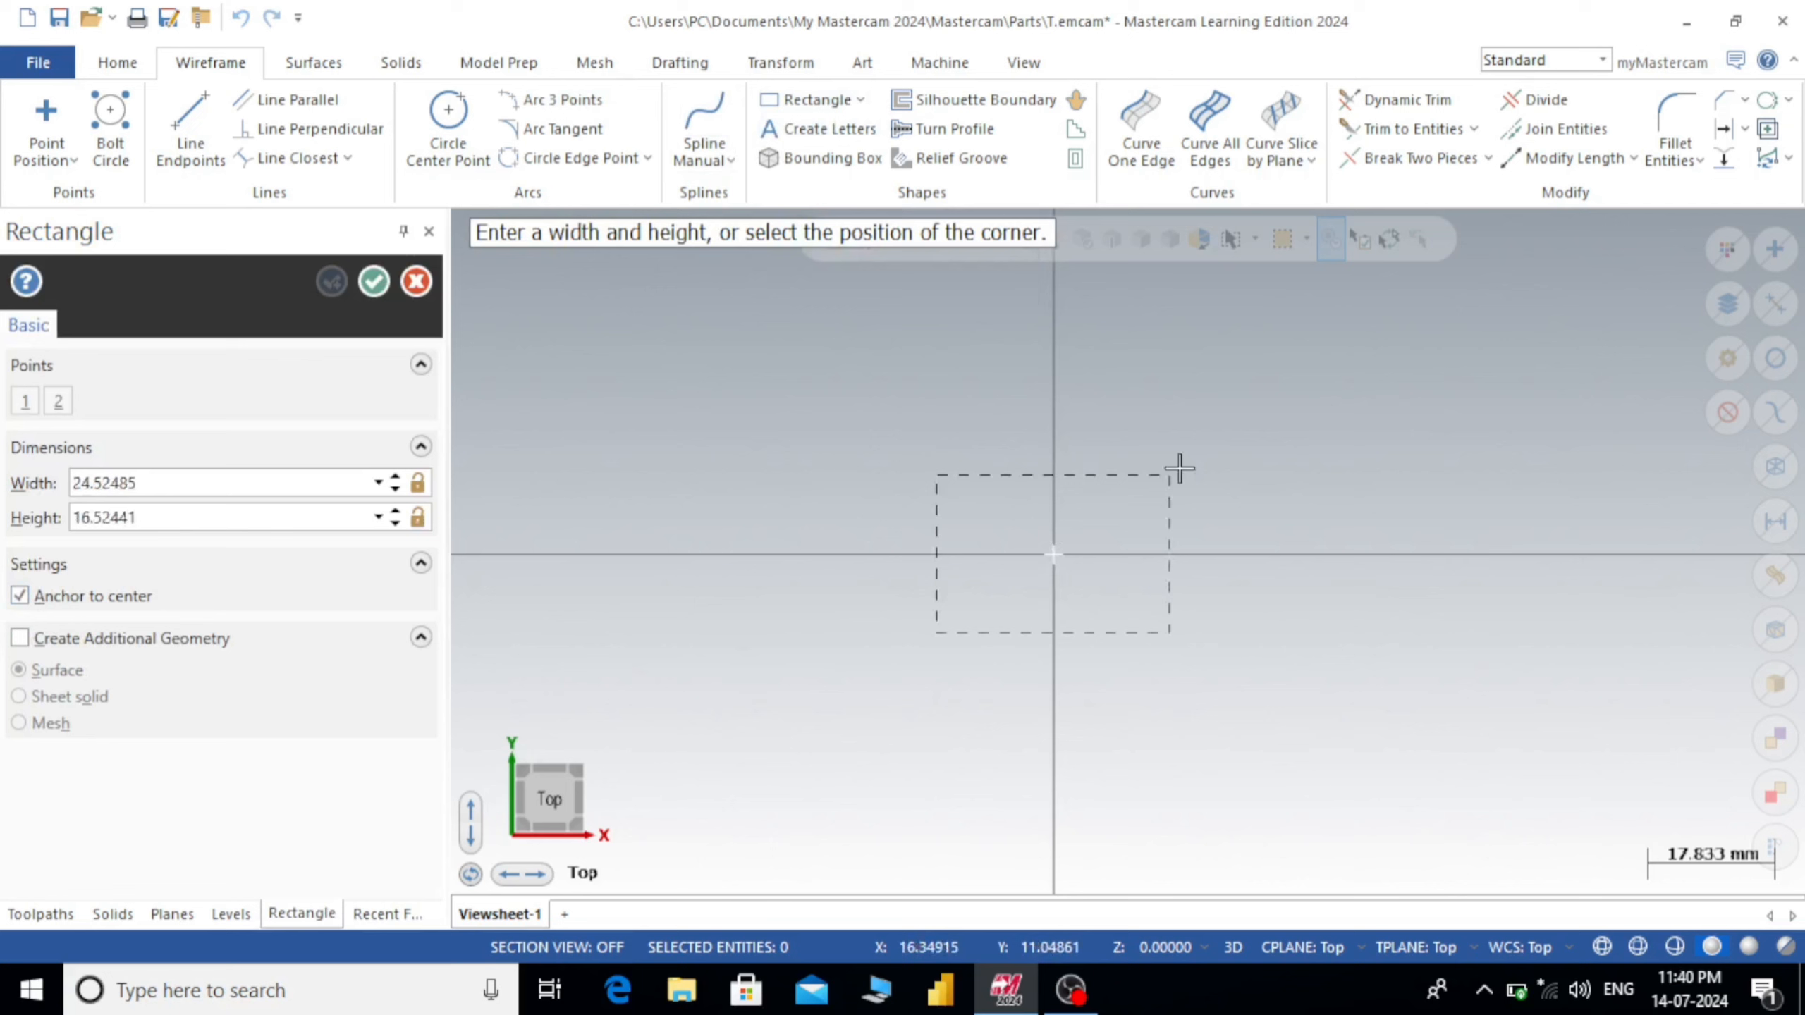
click(1304, 413)
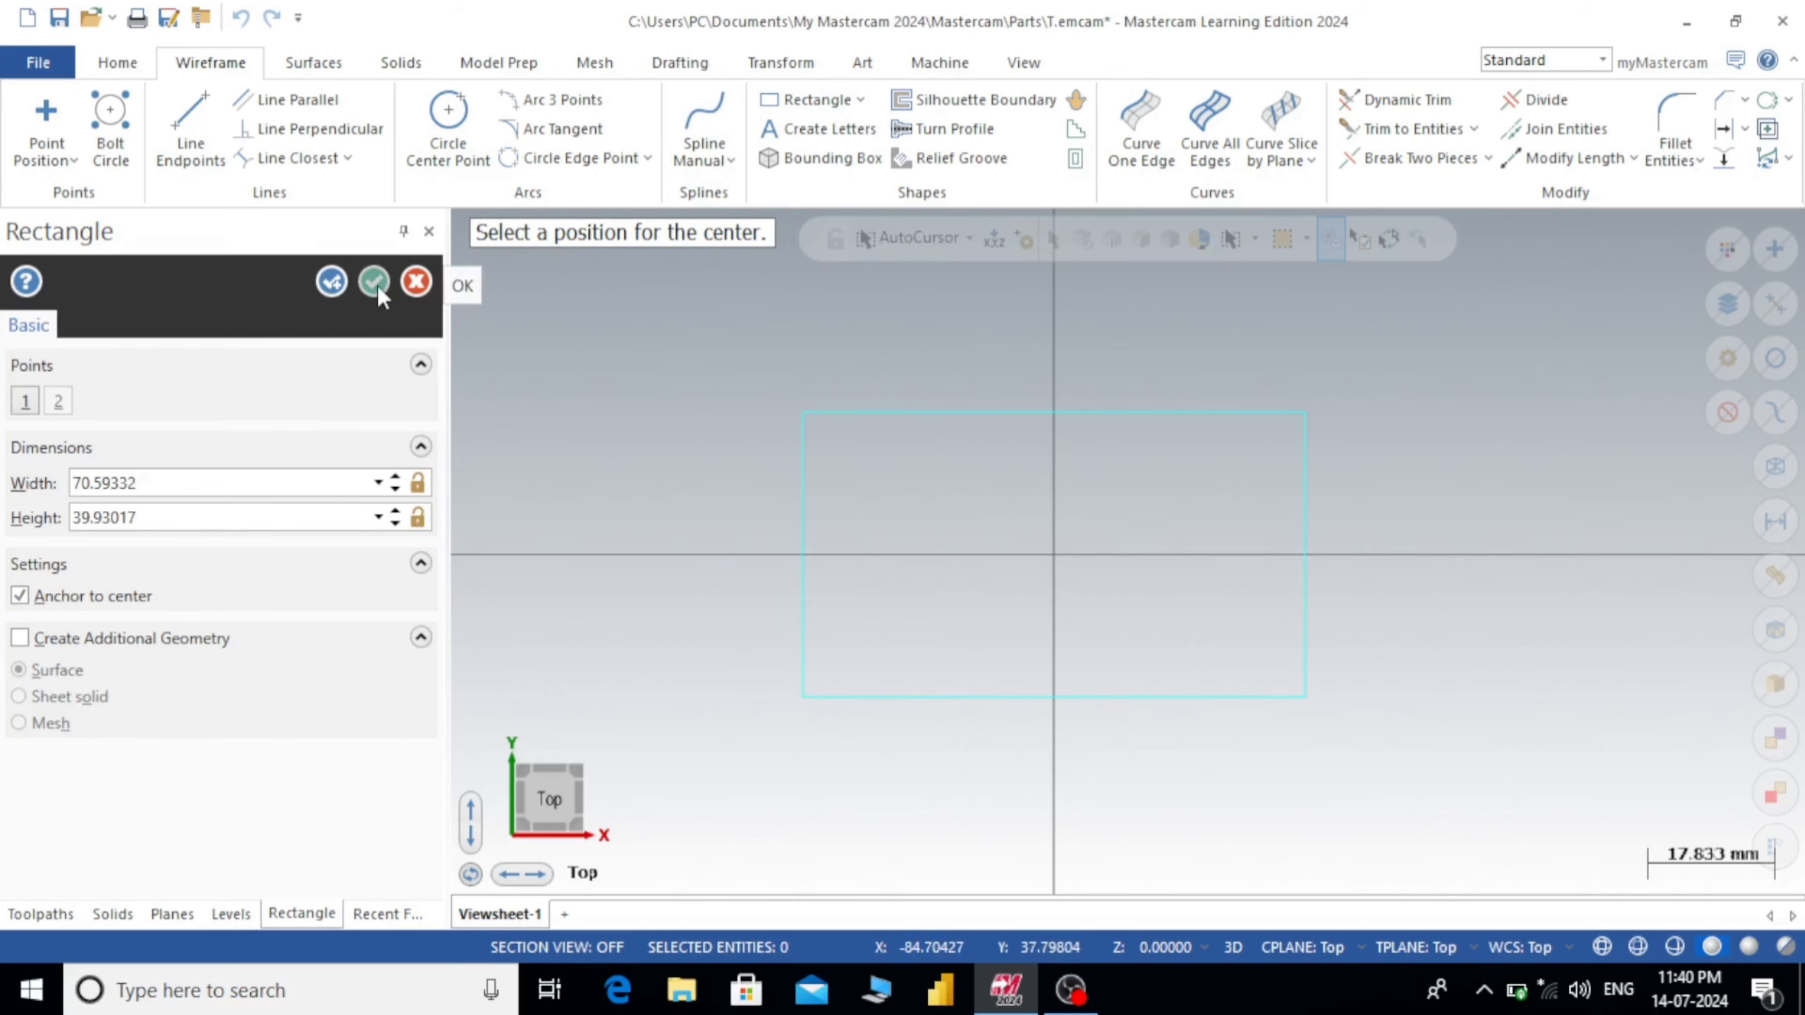
- Set the centered rectangle's width to 56 and height to 32 mm, and accept it
click(193, 484)
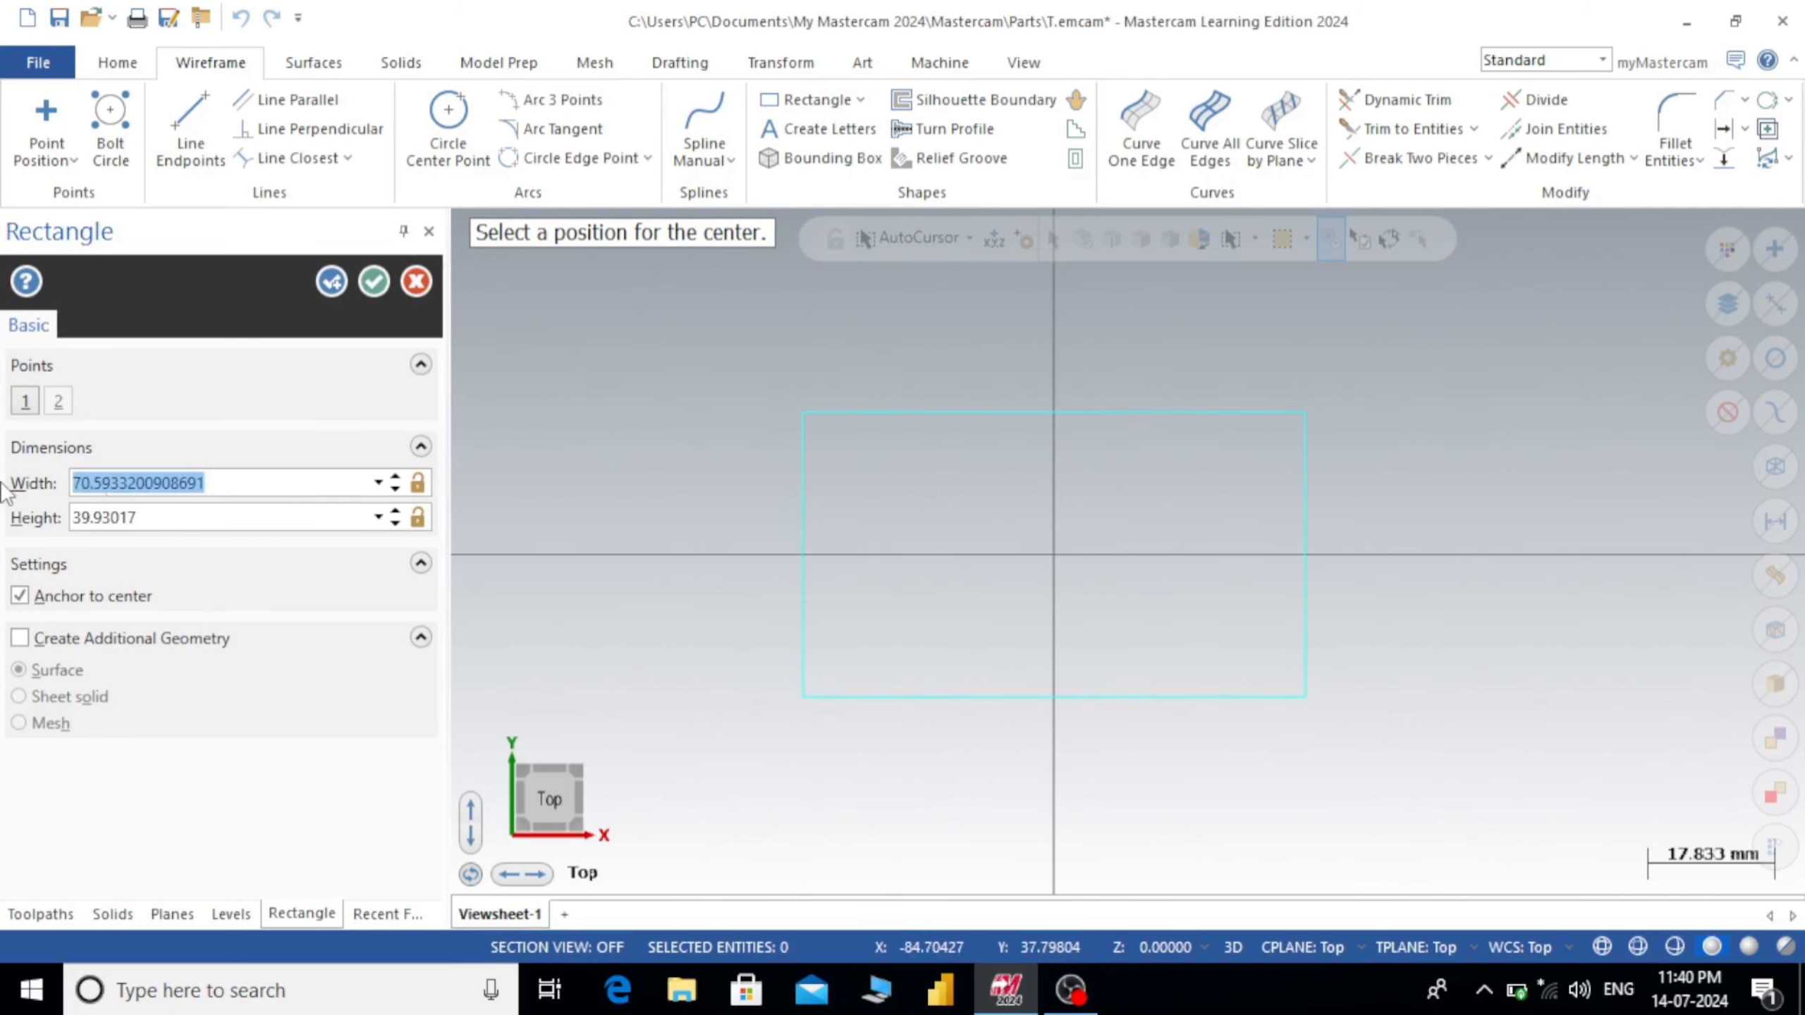
text(56)
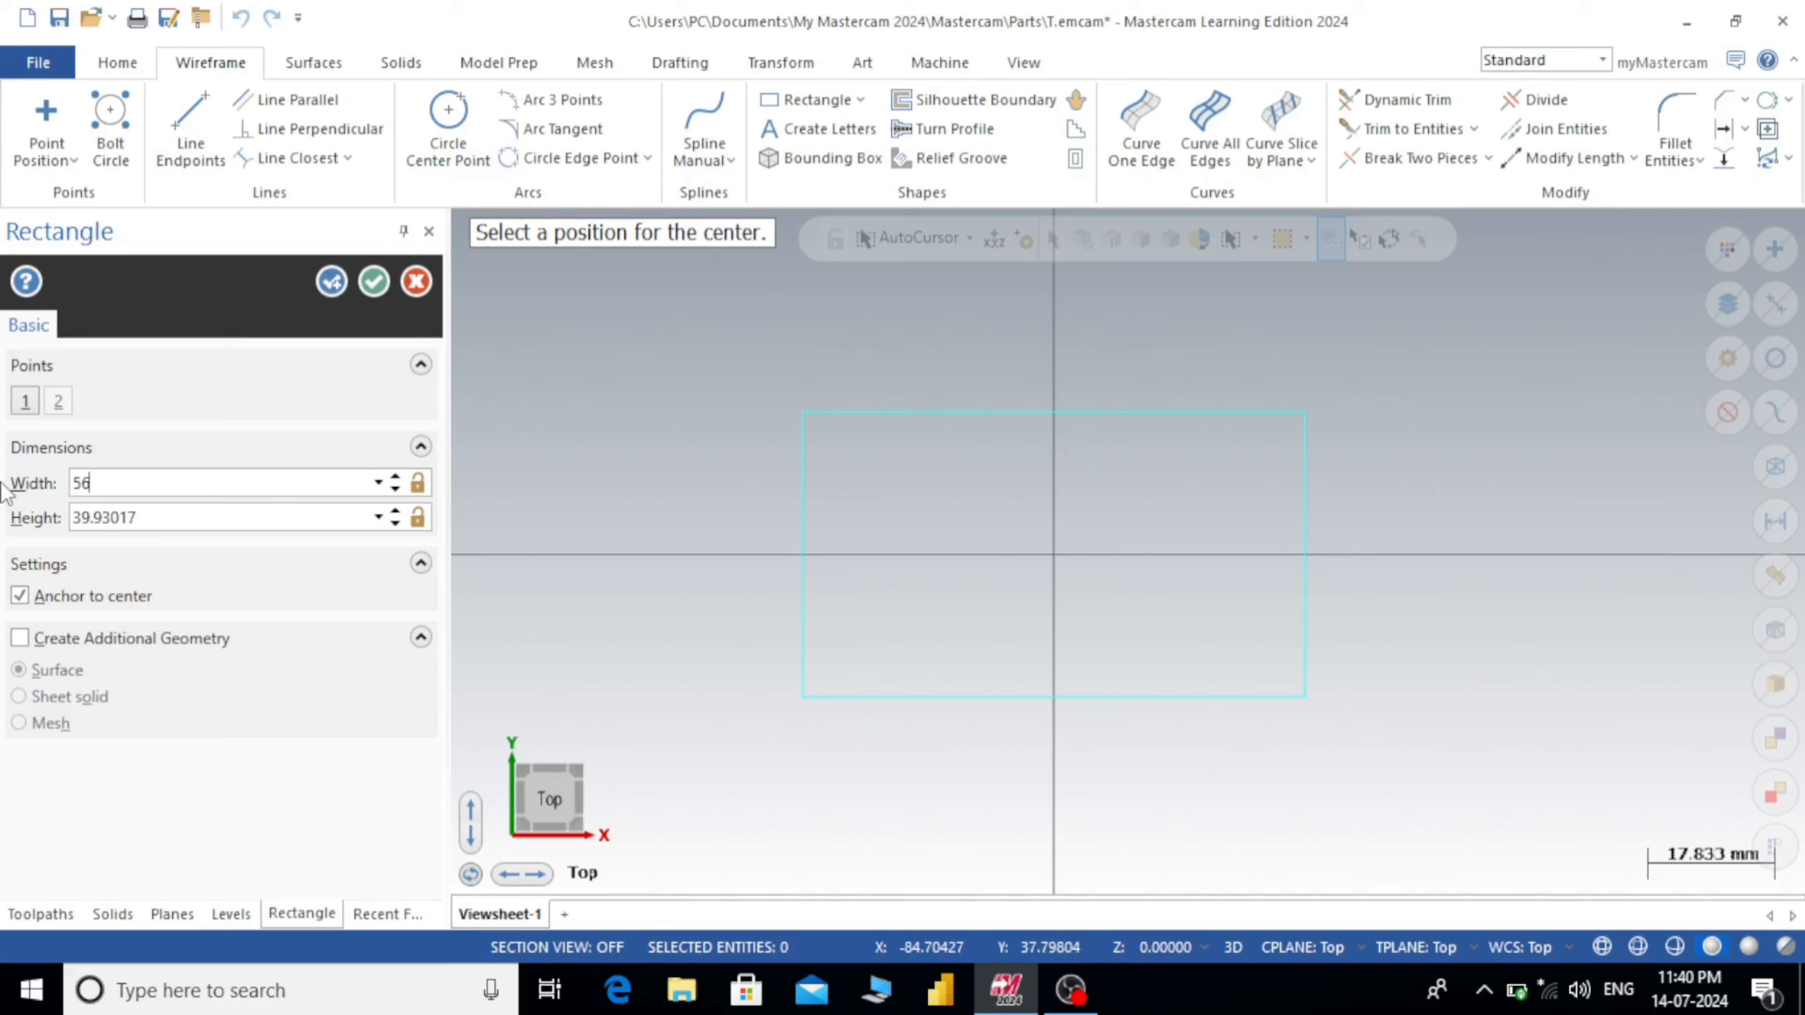
click(76, 513)
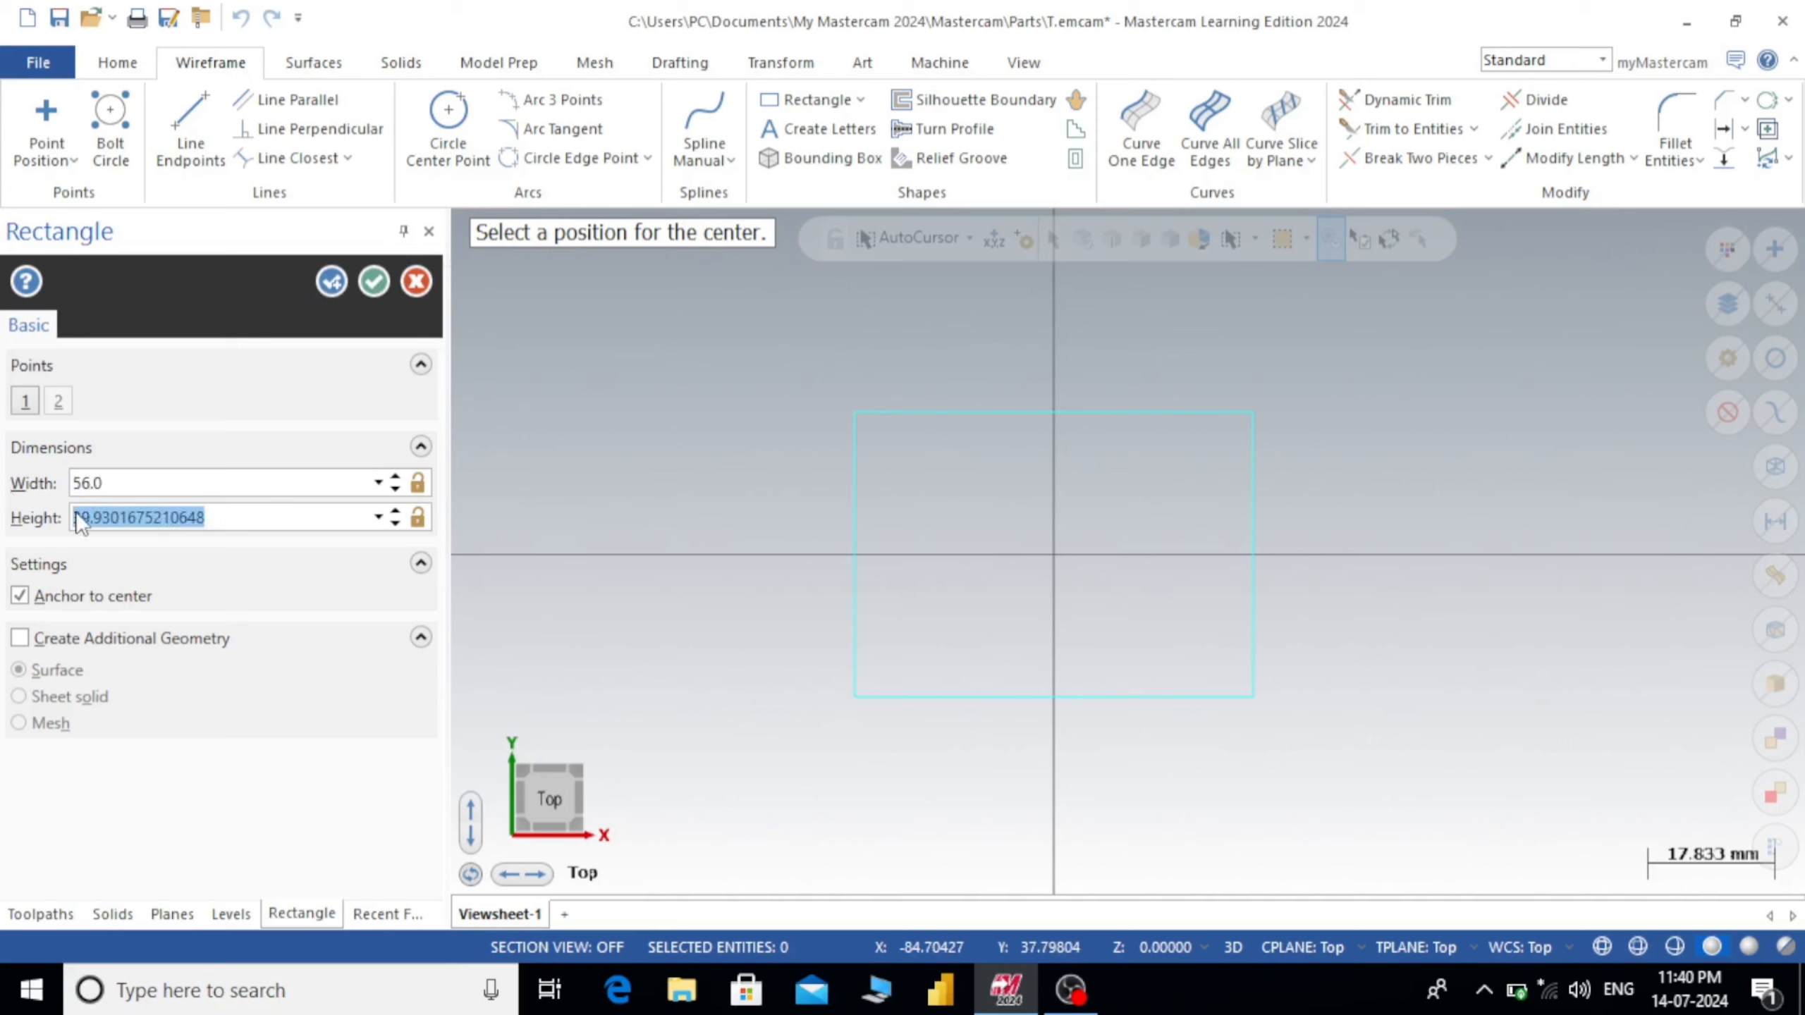
text(32)
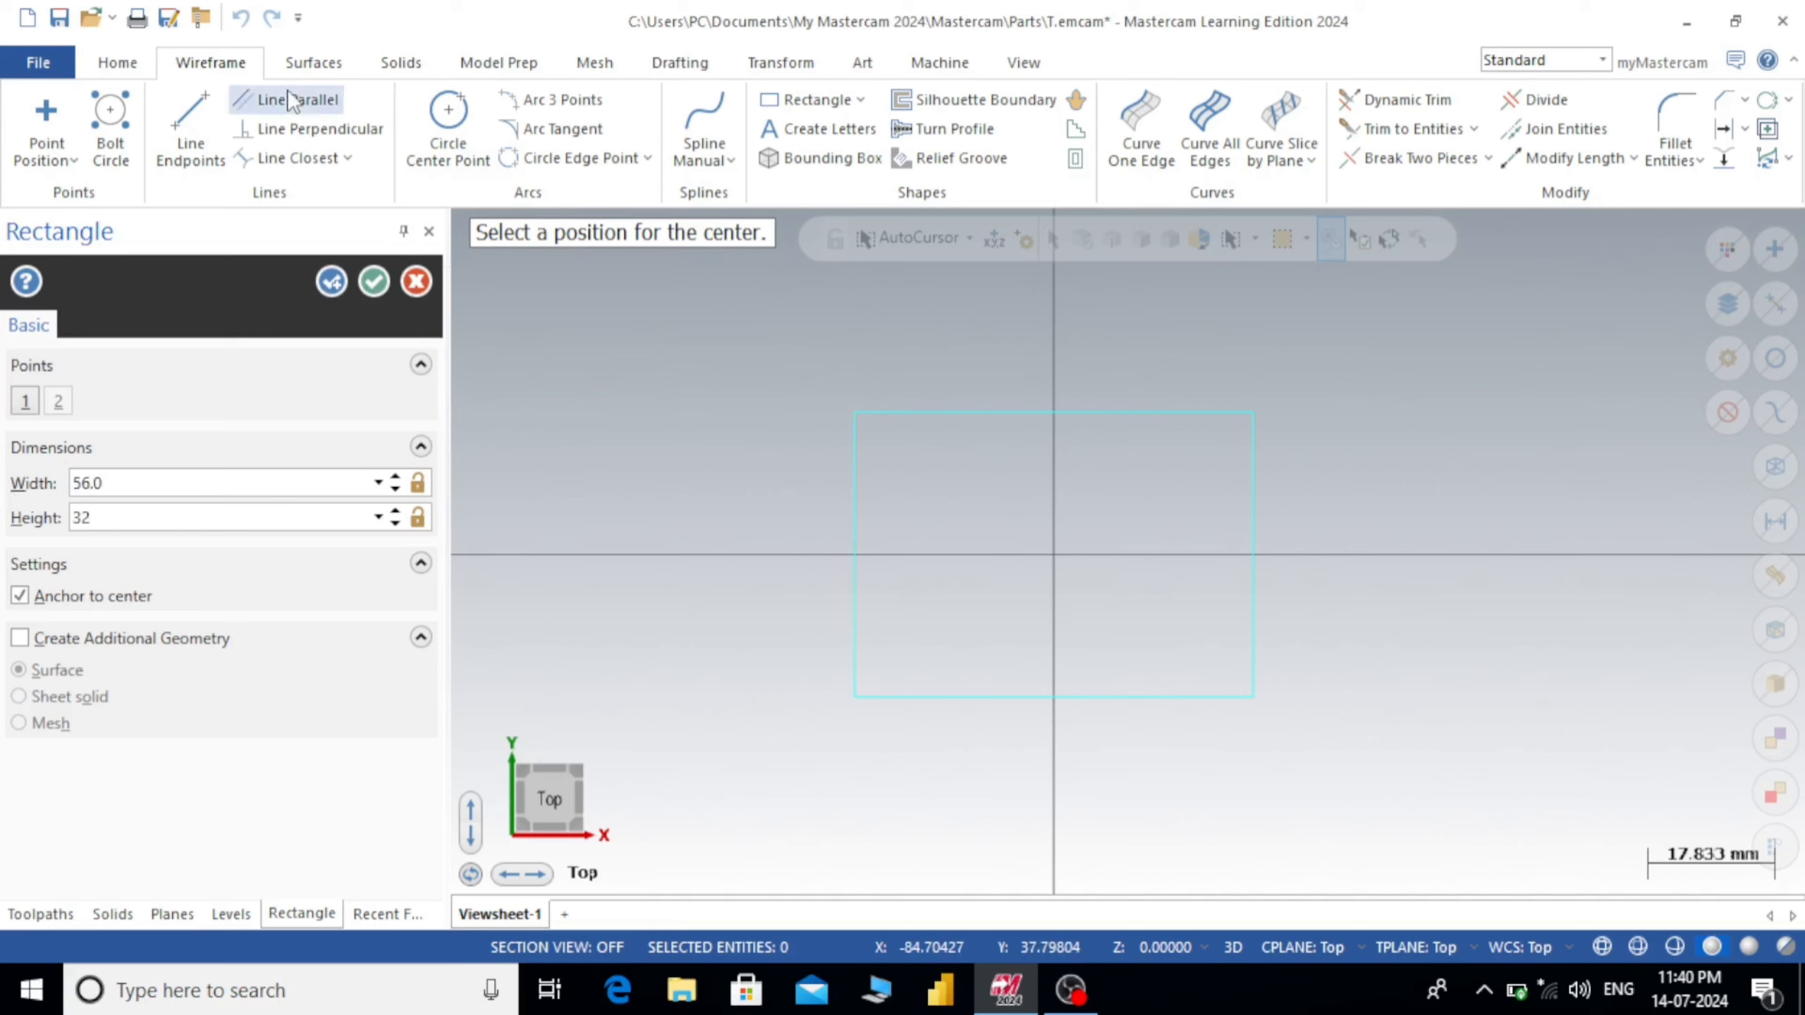
click(331, 280)
click(373, 280)
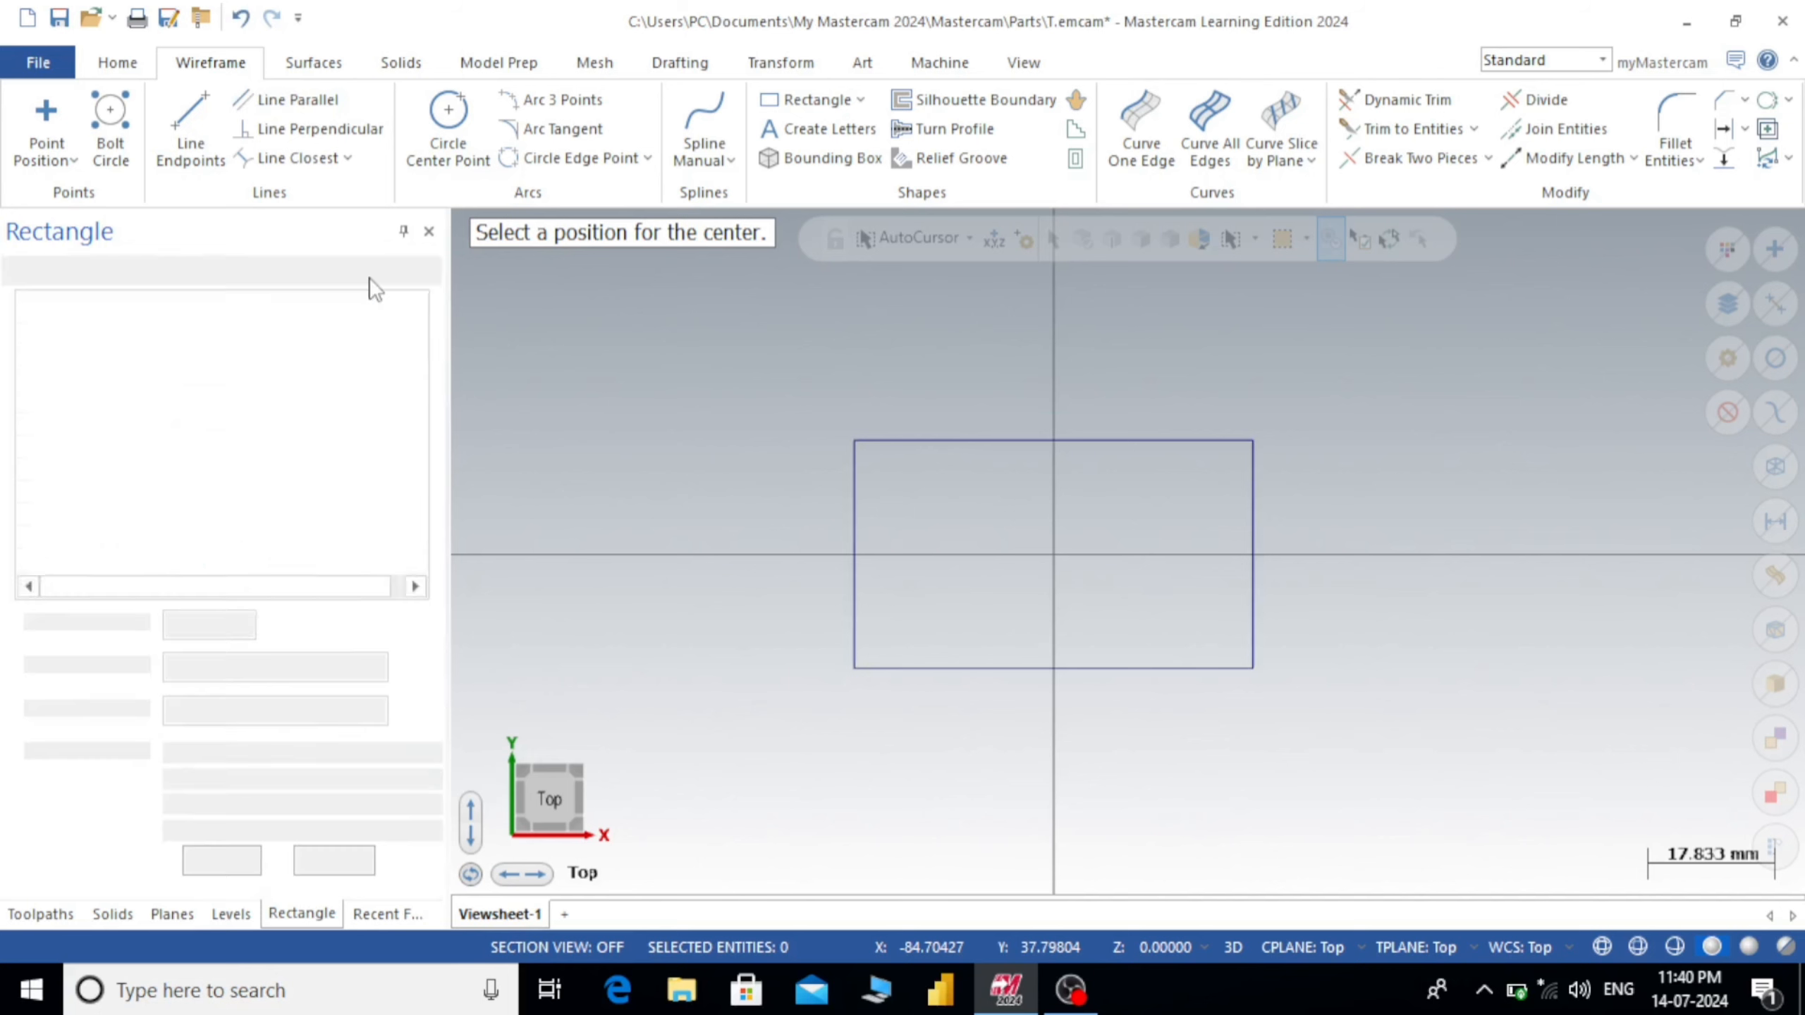
- Show and activate the 2d wire level, hide the 3d level, and examine the profile heights, corner rectangles and central rectangle
click(119, 340)
scroll(822, 340, down, 2)
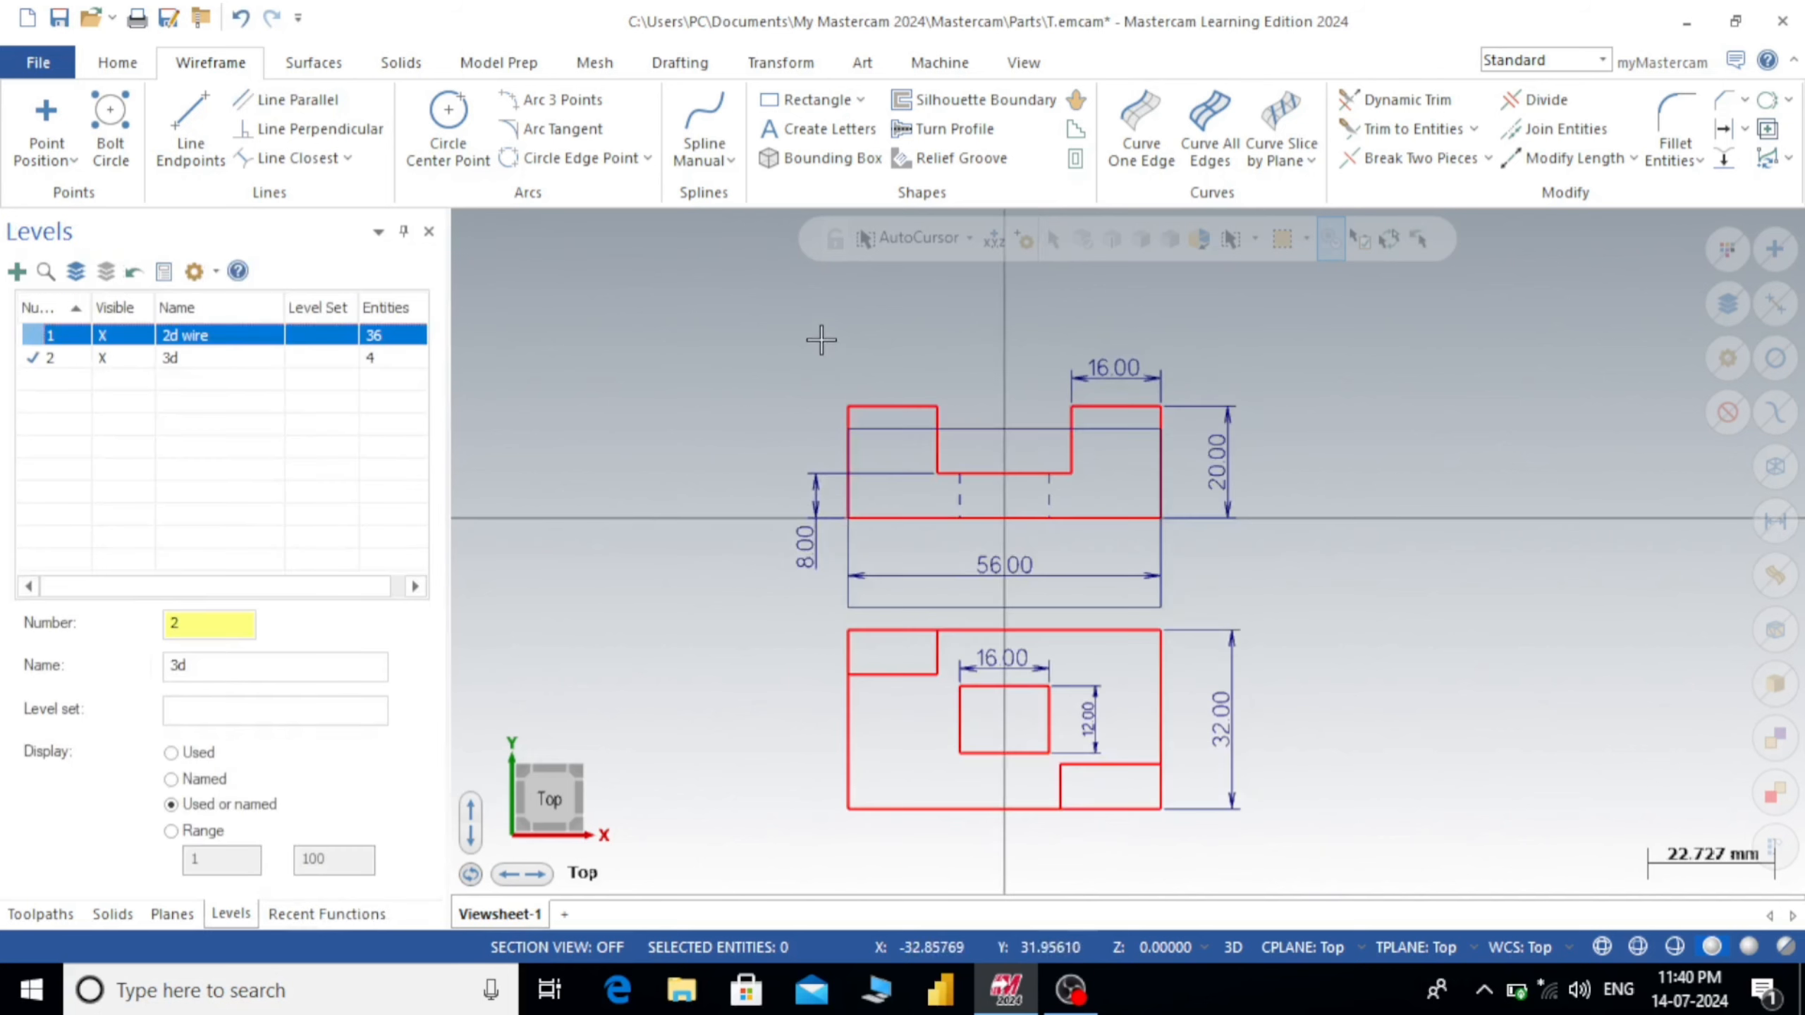
click(42, 357)
click(31, 335)
click(102, 358)
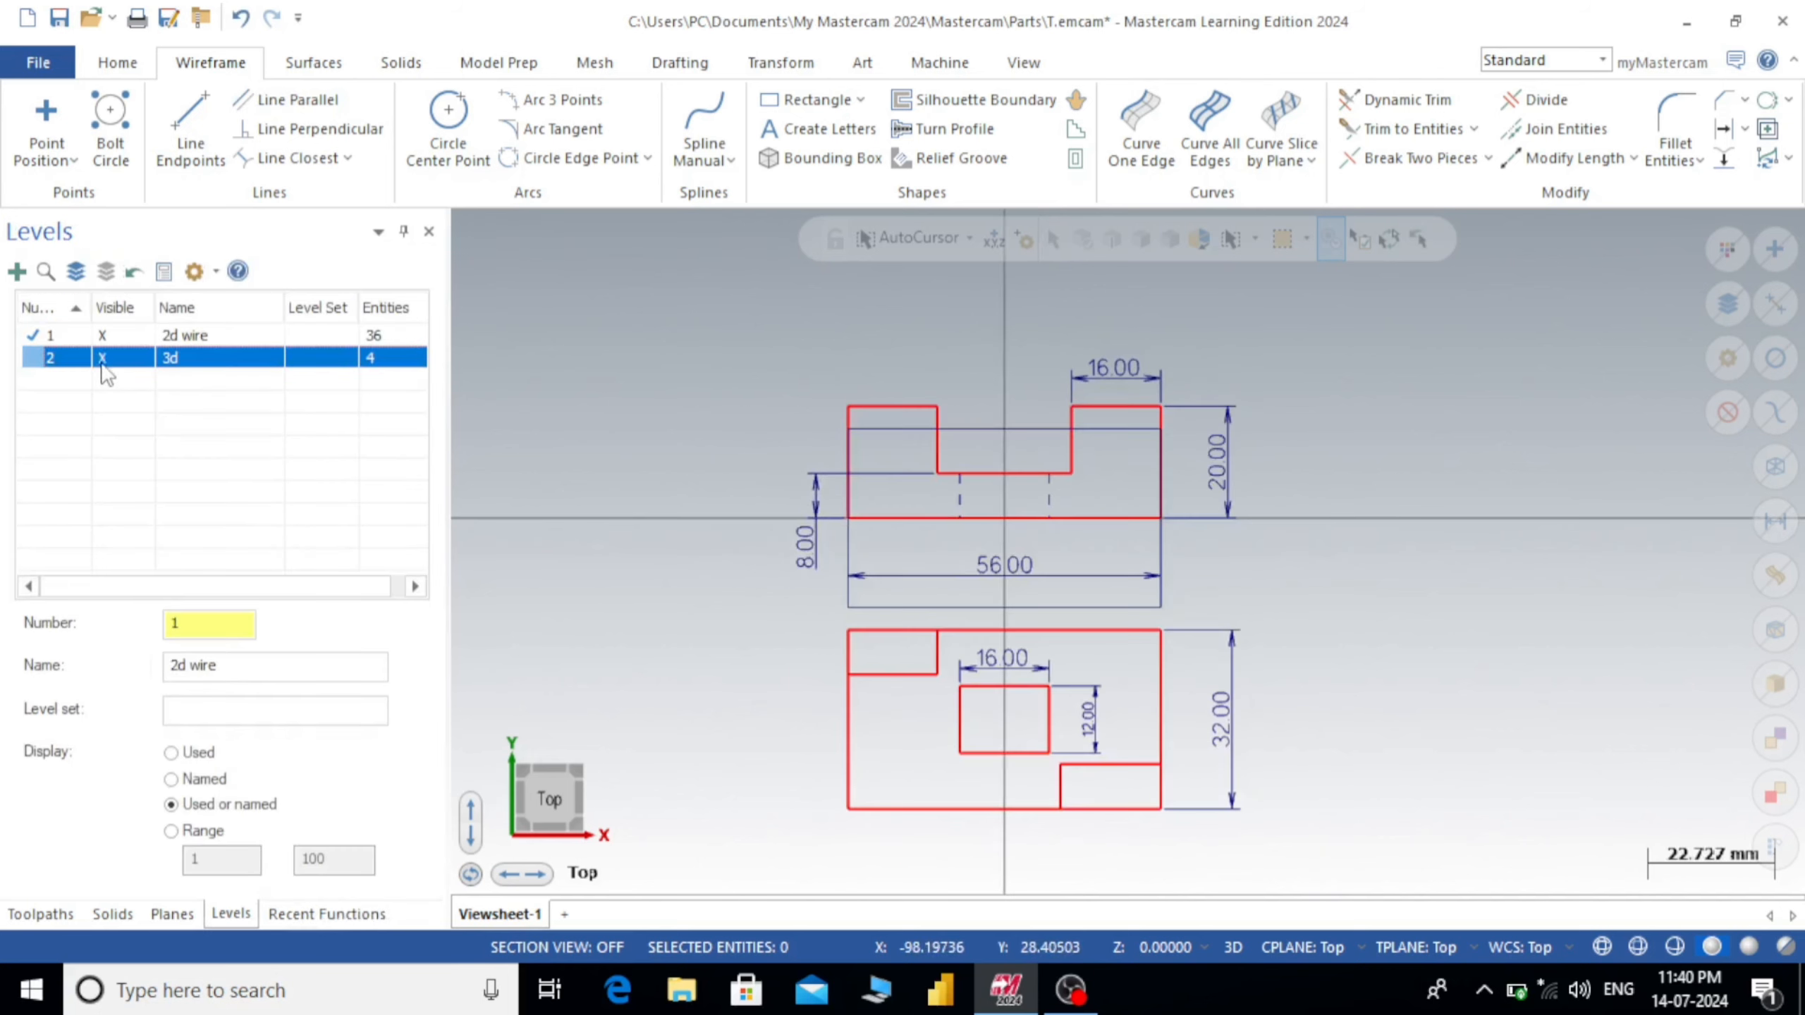
scroll(1041, 608, up, 1)
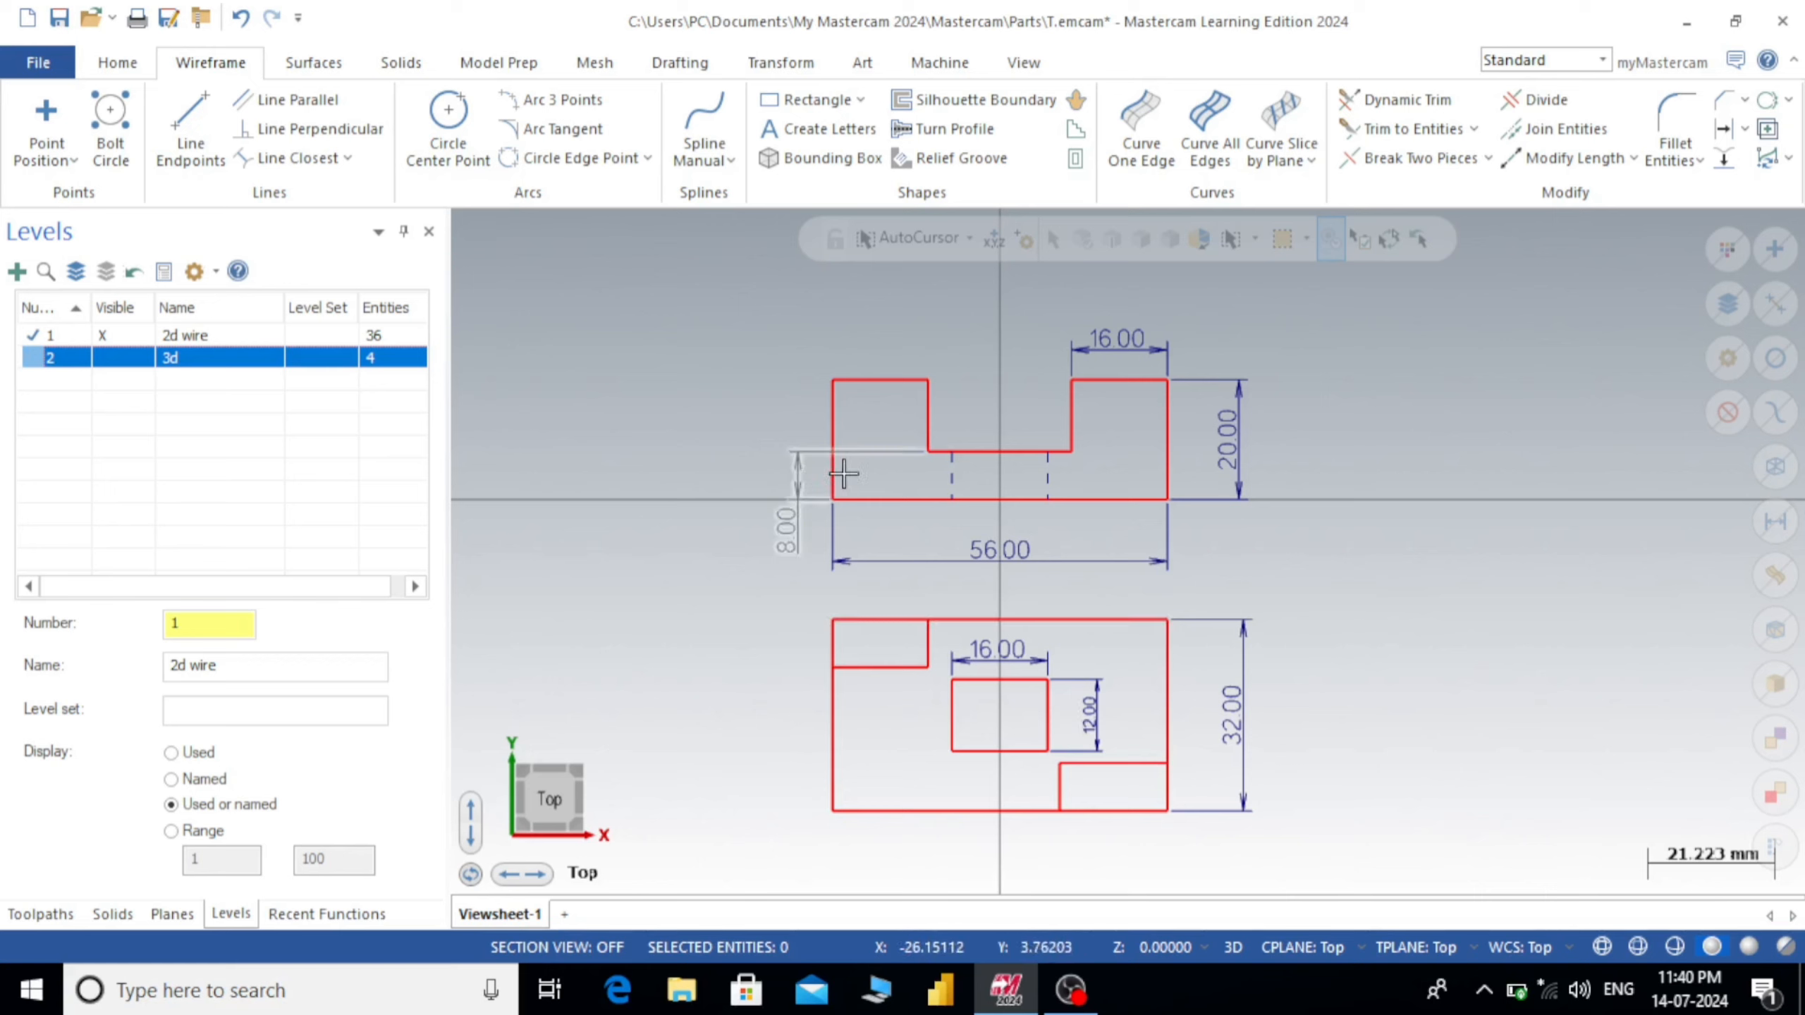
scroll(828, 466, up, 1)
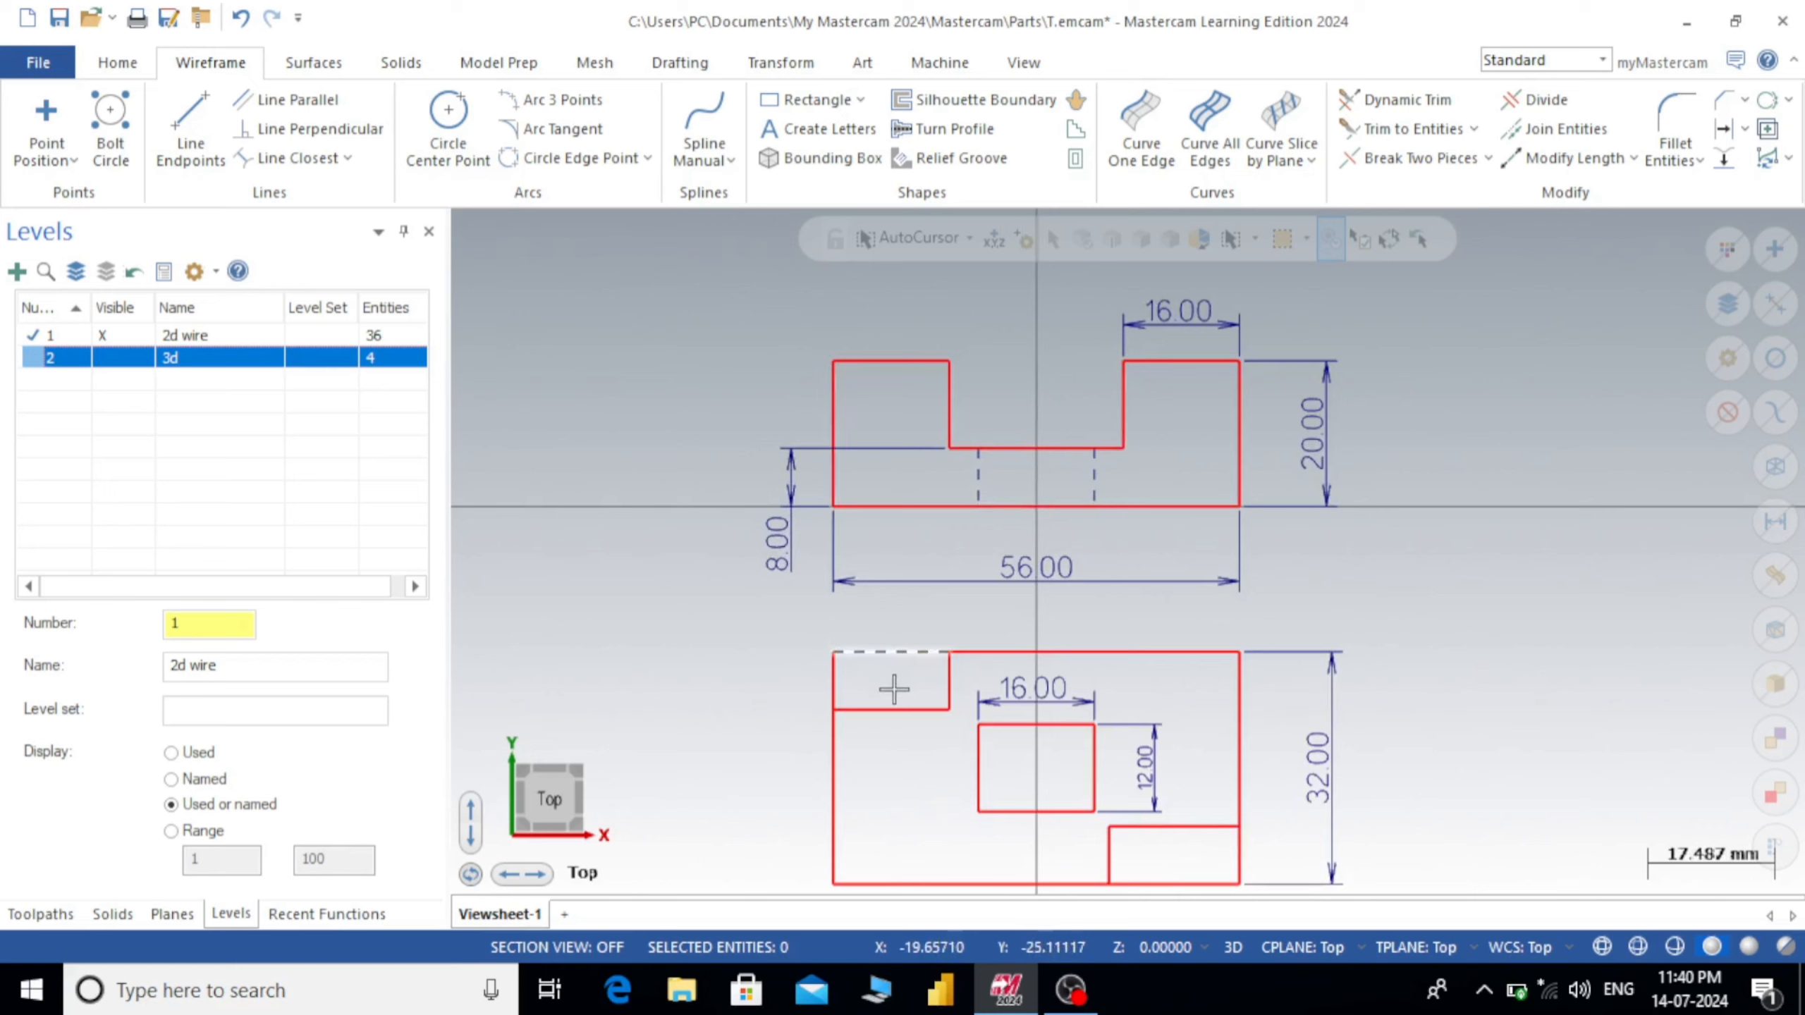
scroll(894, 679, down, 1)
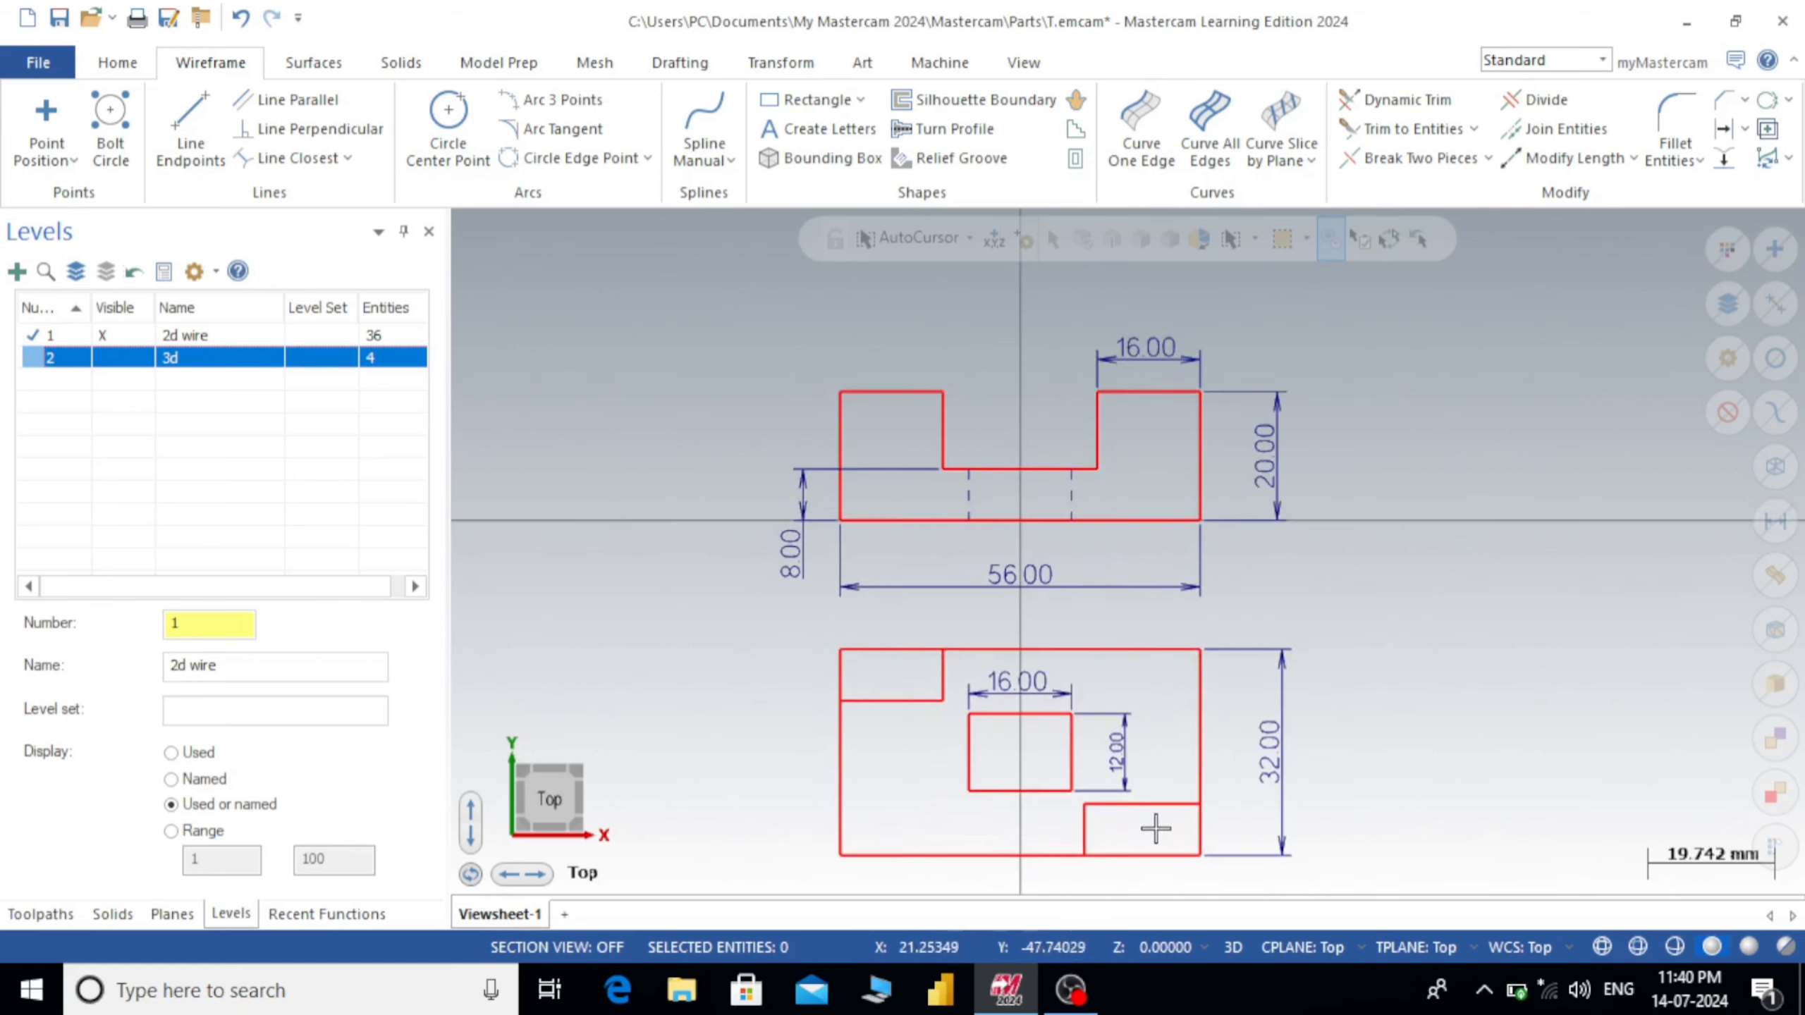
scroll(1151, 771, up, 1)
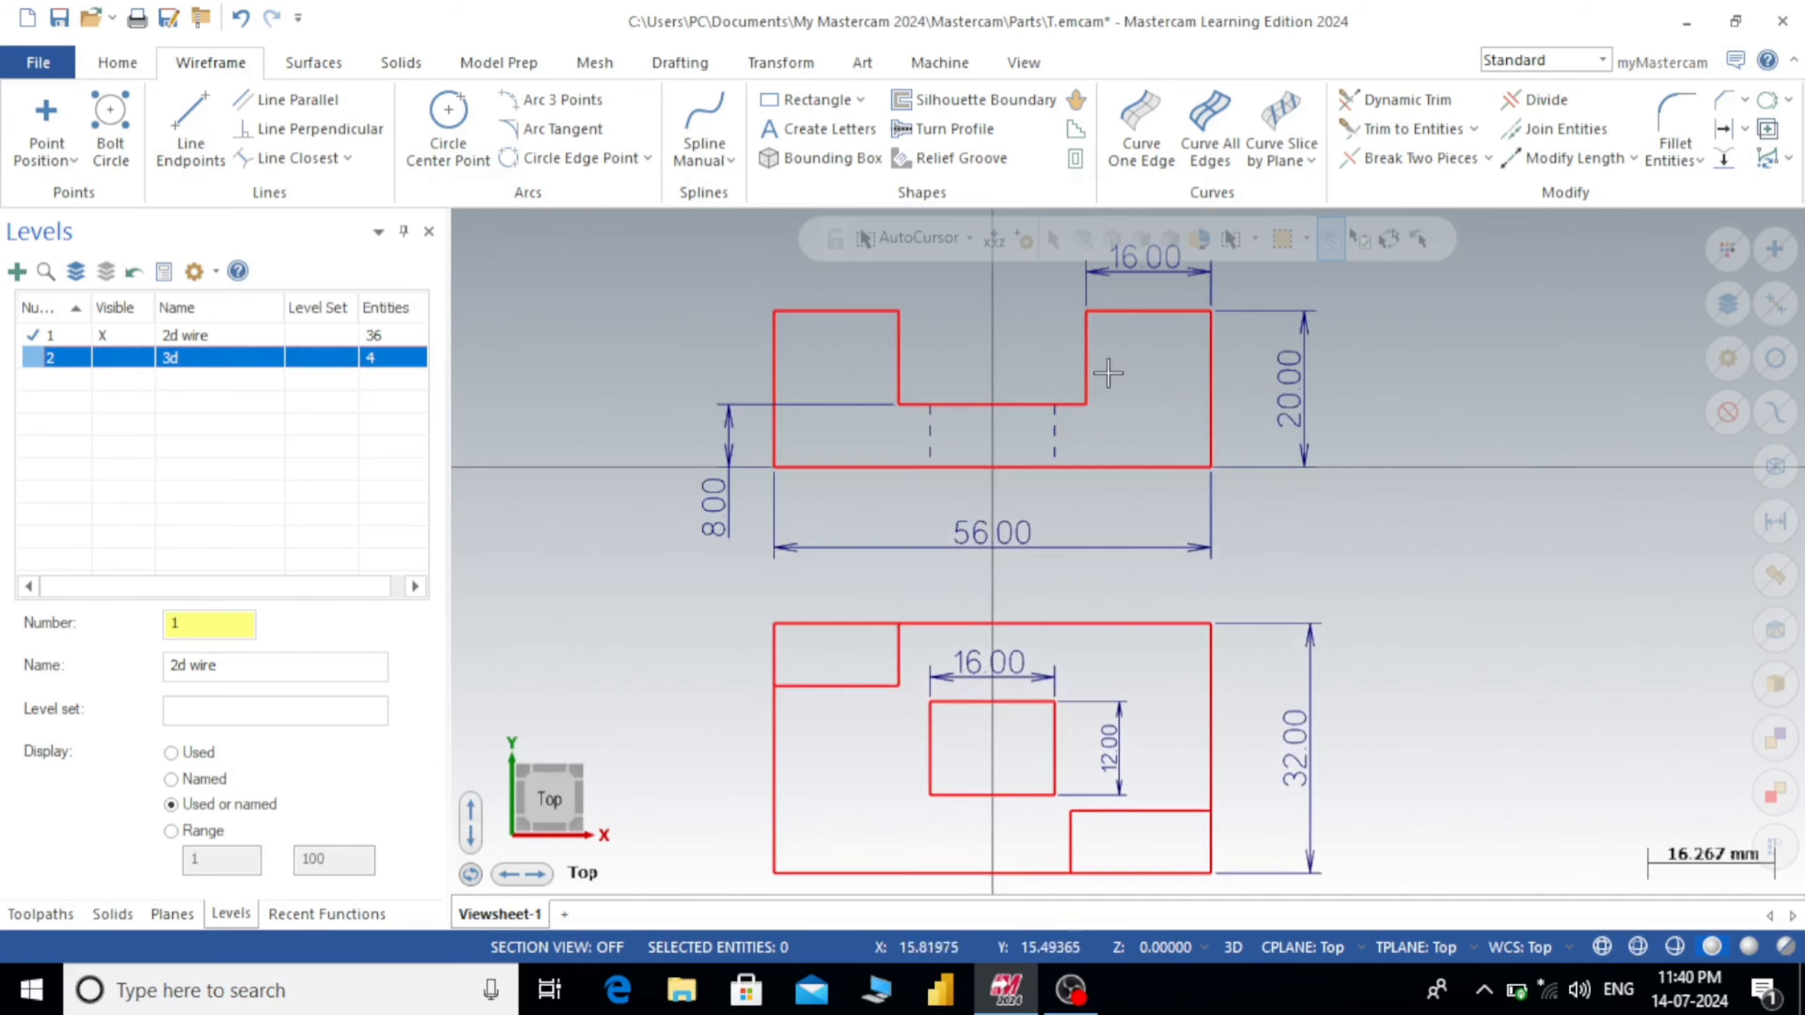
scroll(1021, 583, down, 1)
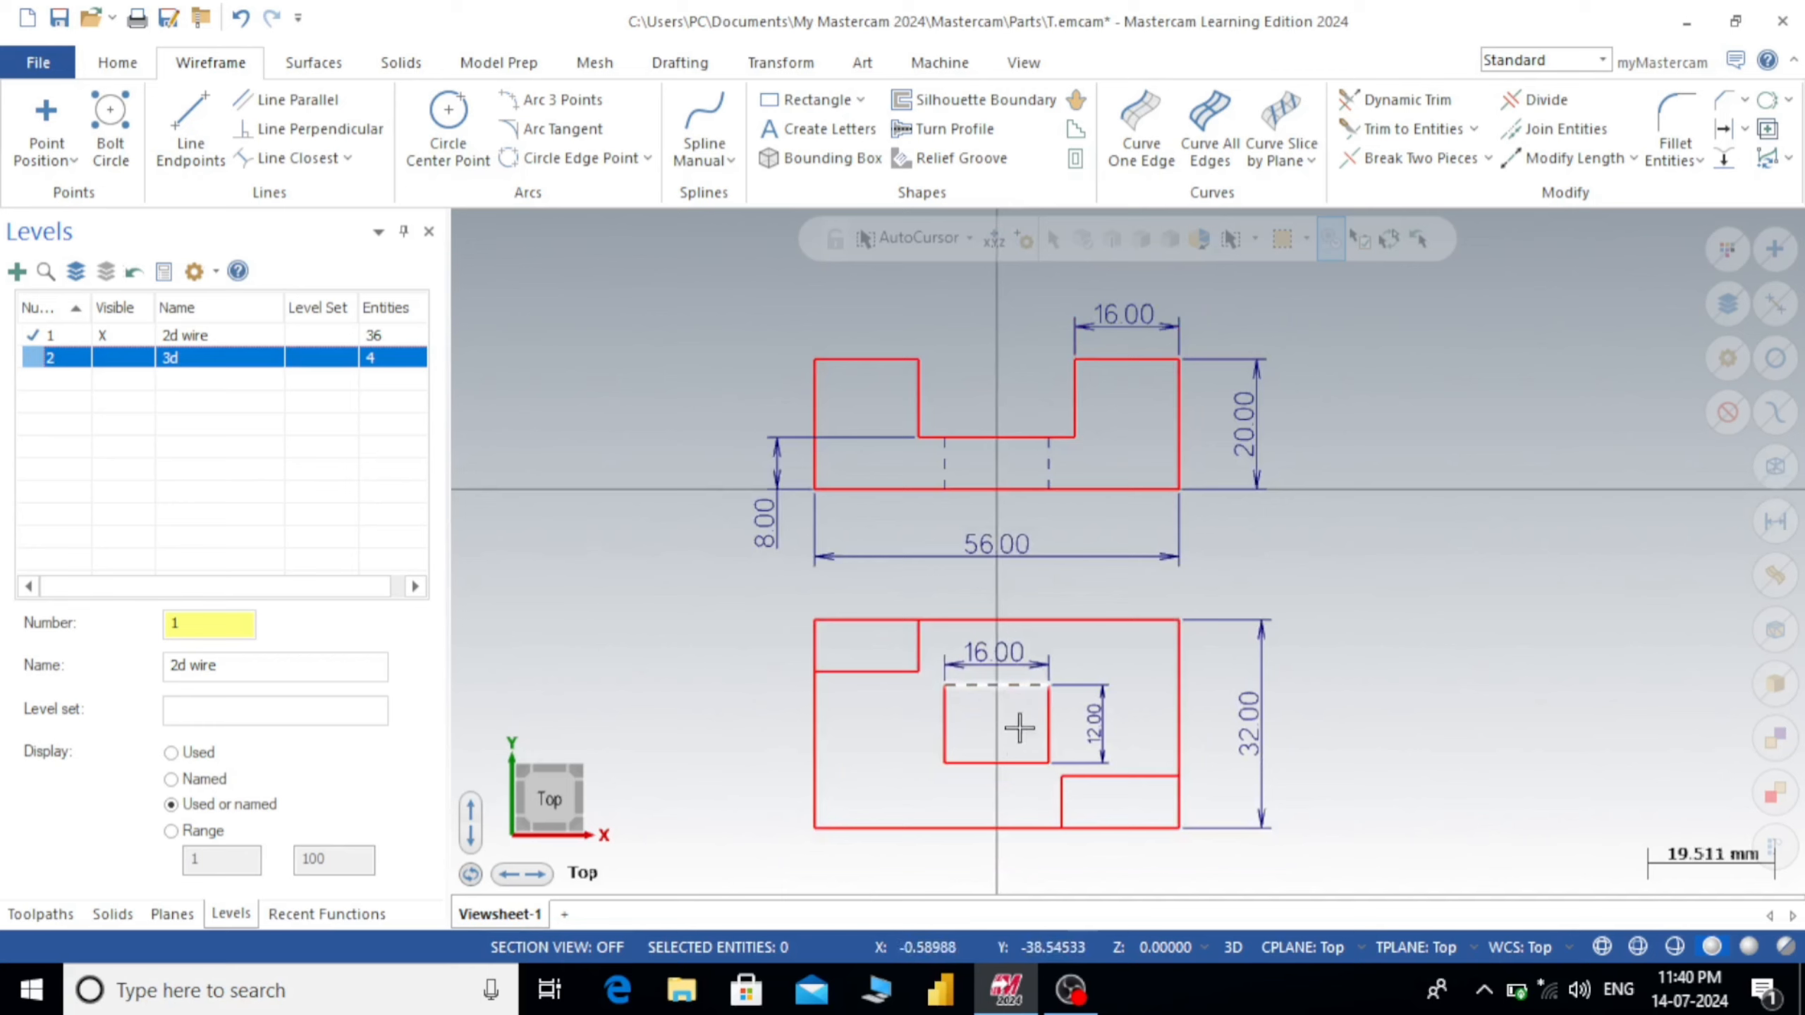
scroll(1019, 718, up, 1)
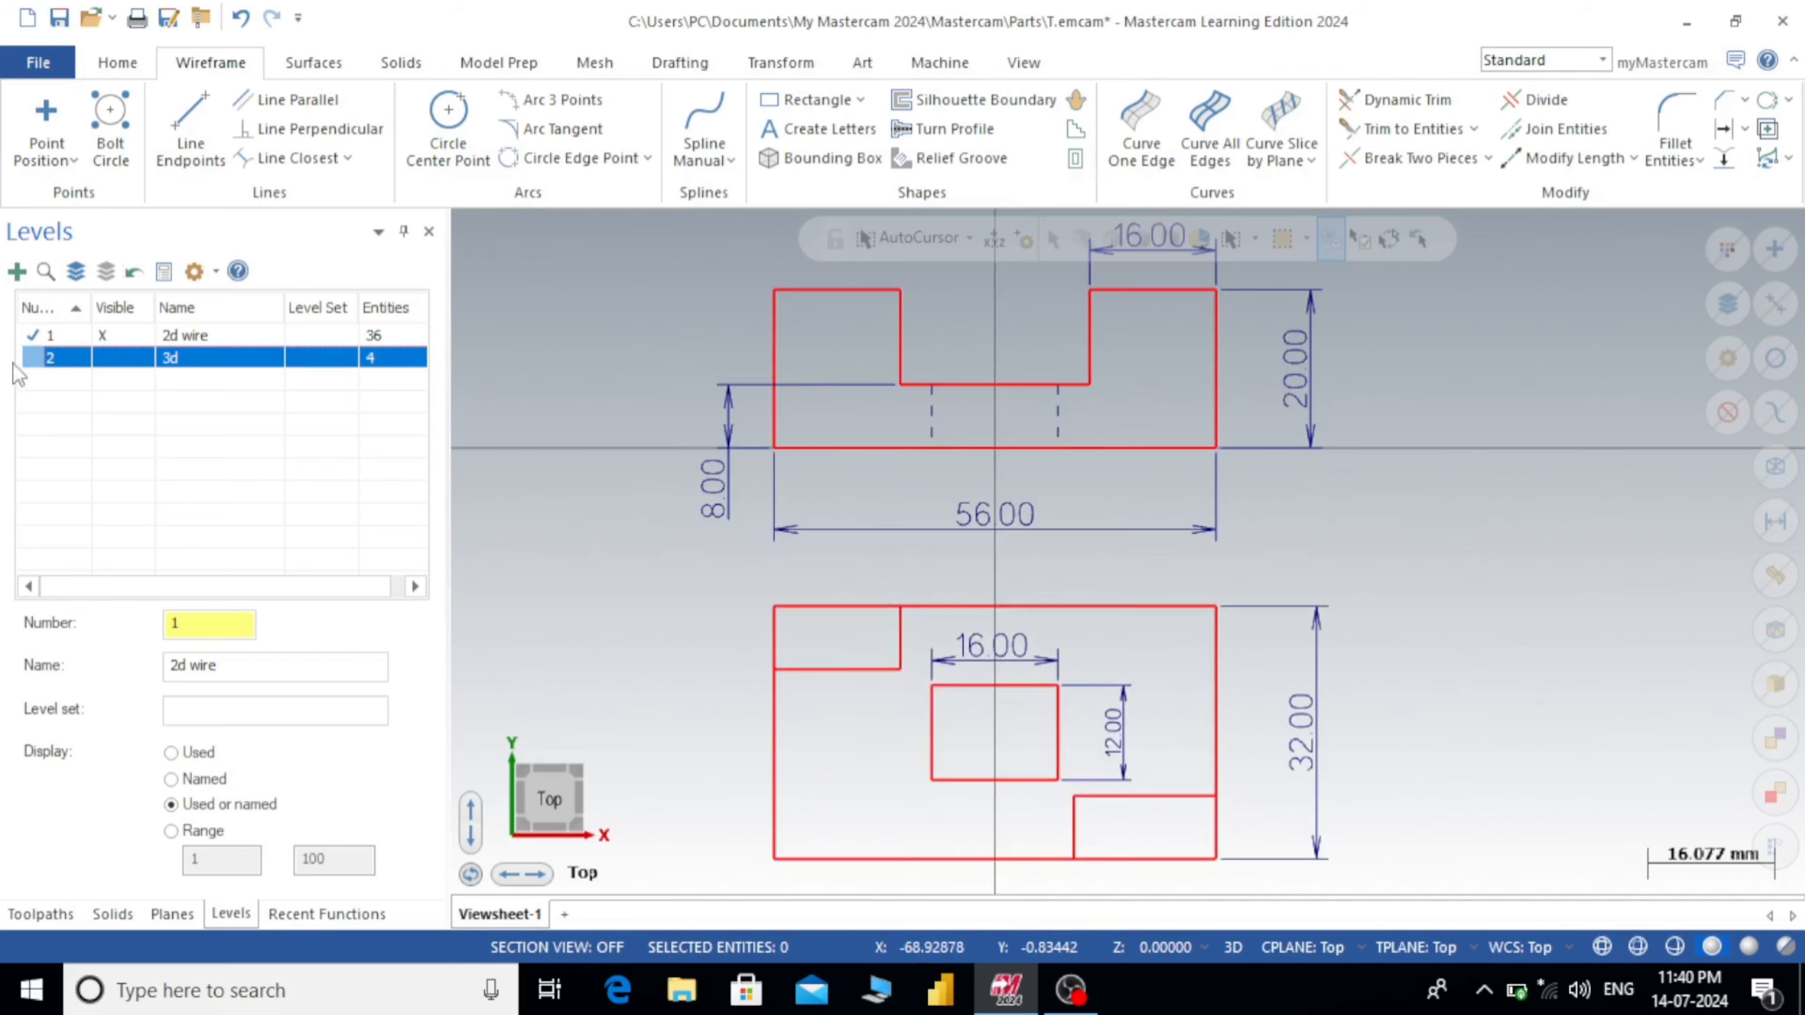
- Make the 3d level active and visible again, and hide the 2d wire level
click(35, 358)
click(112, 337)
click(35, 358)
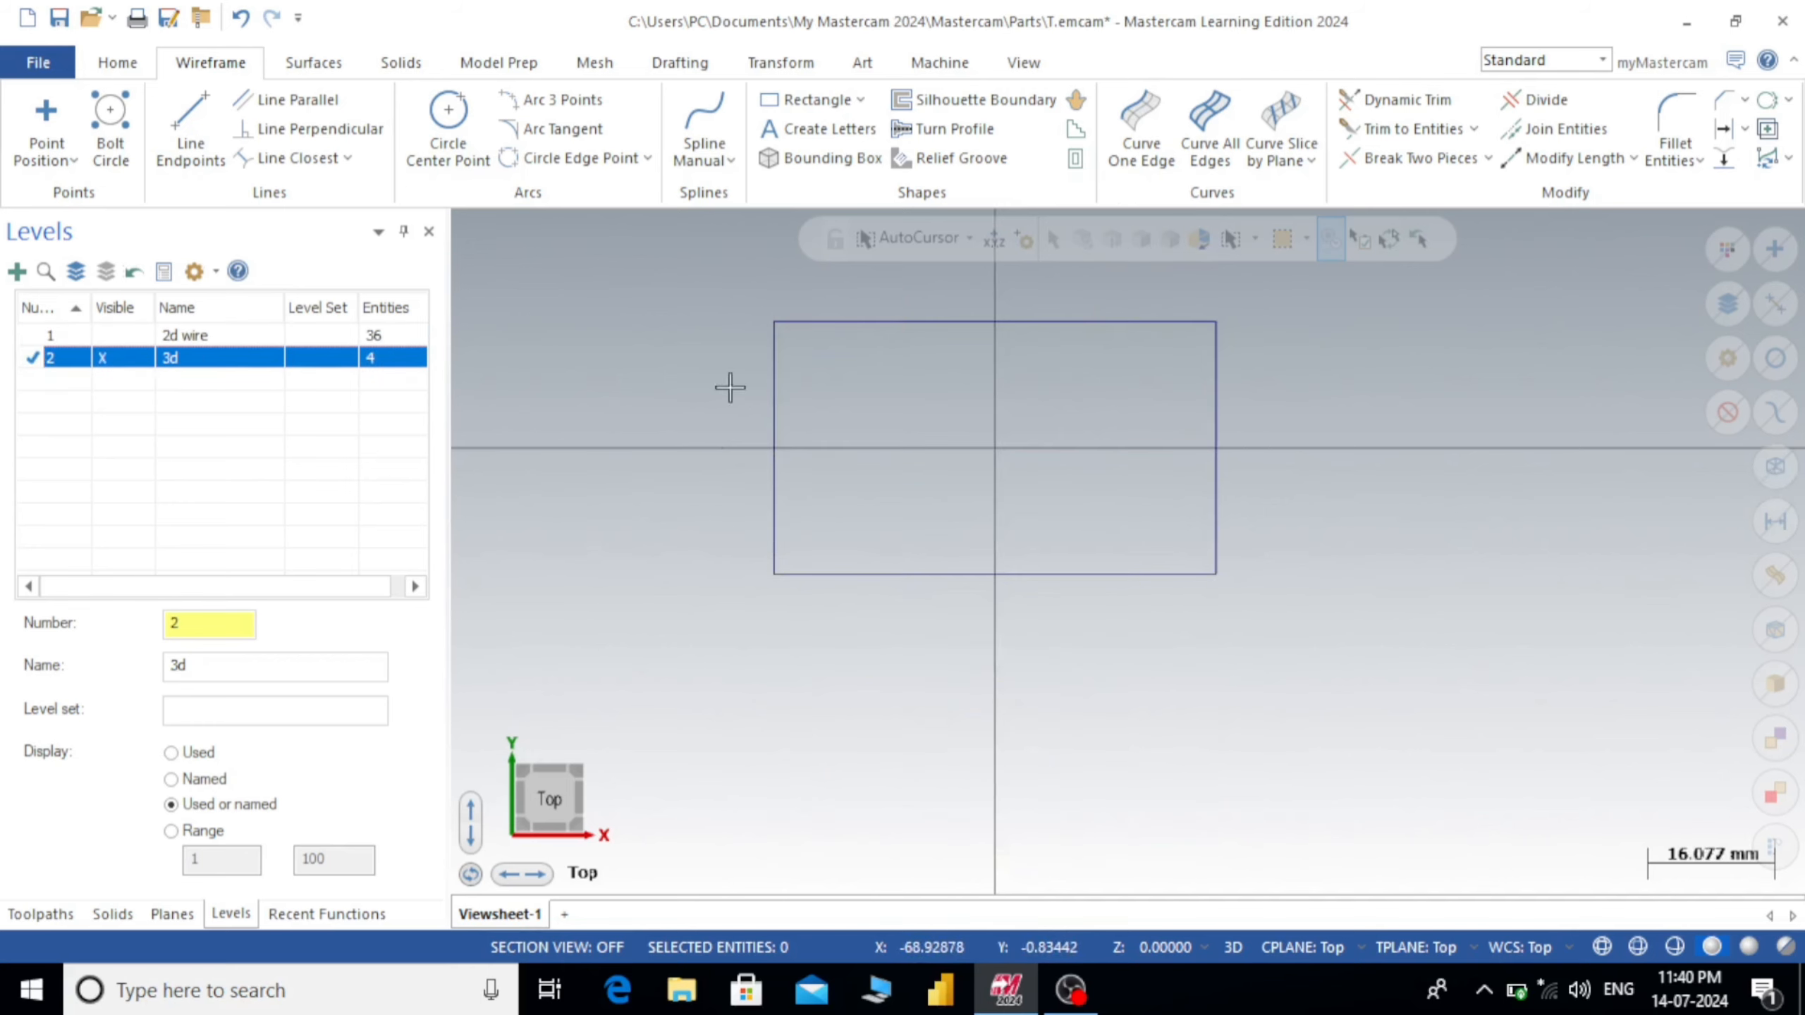
- Extrude the 56 by 32 mm rectangle 8 mm as a new solid body and view it in isometric
scroll(926, 335, down, 1)
scroll(926, 322, up, 2)
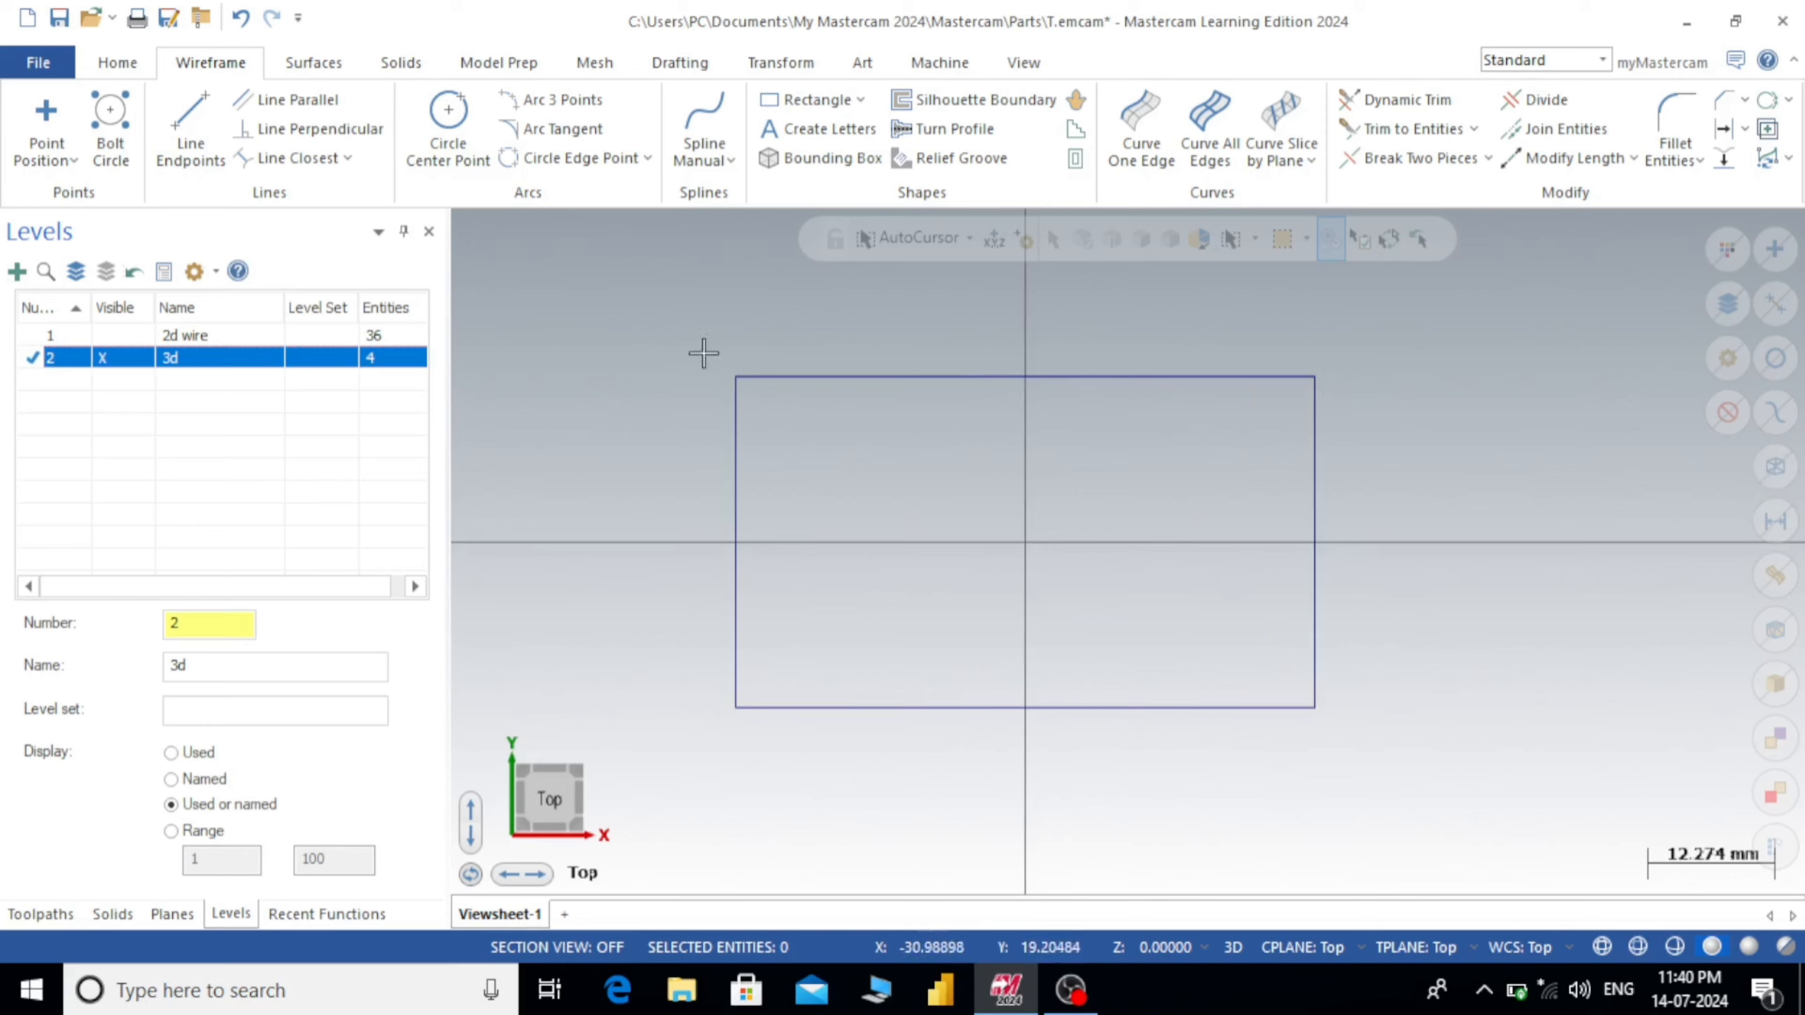
click(414, 67)
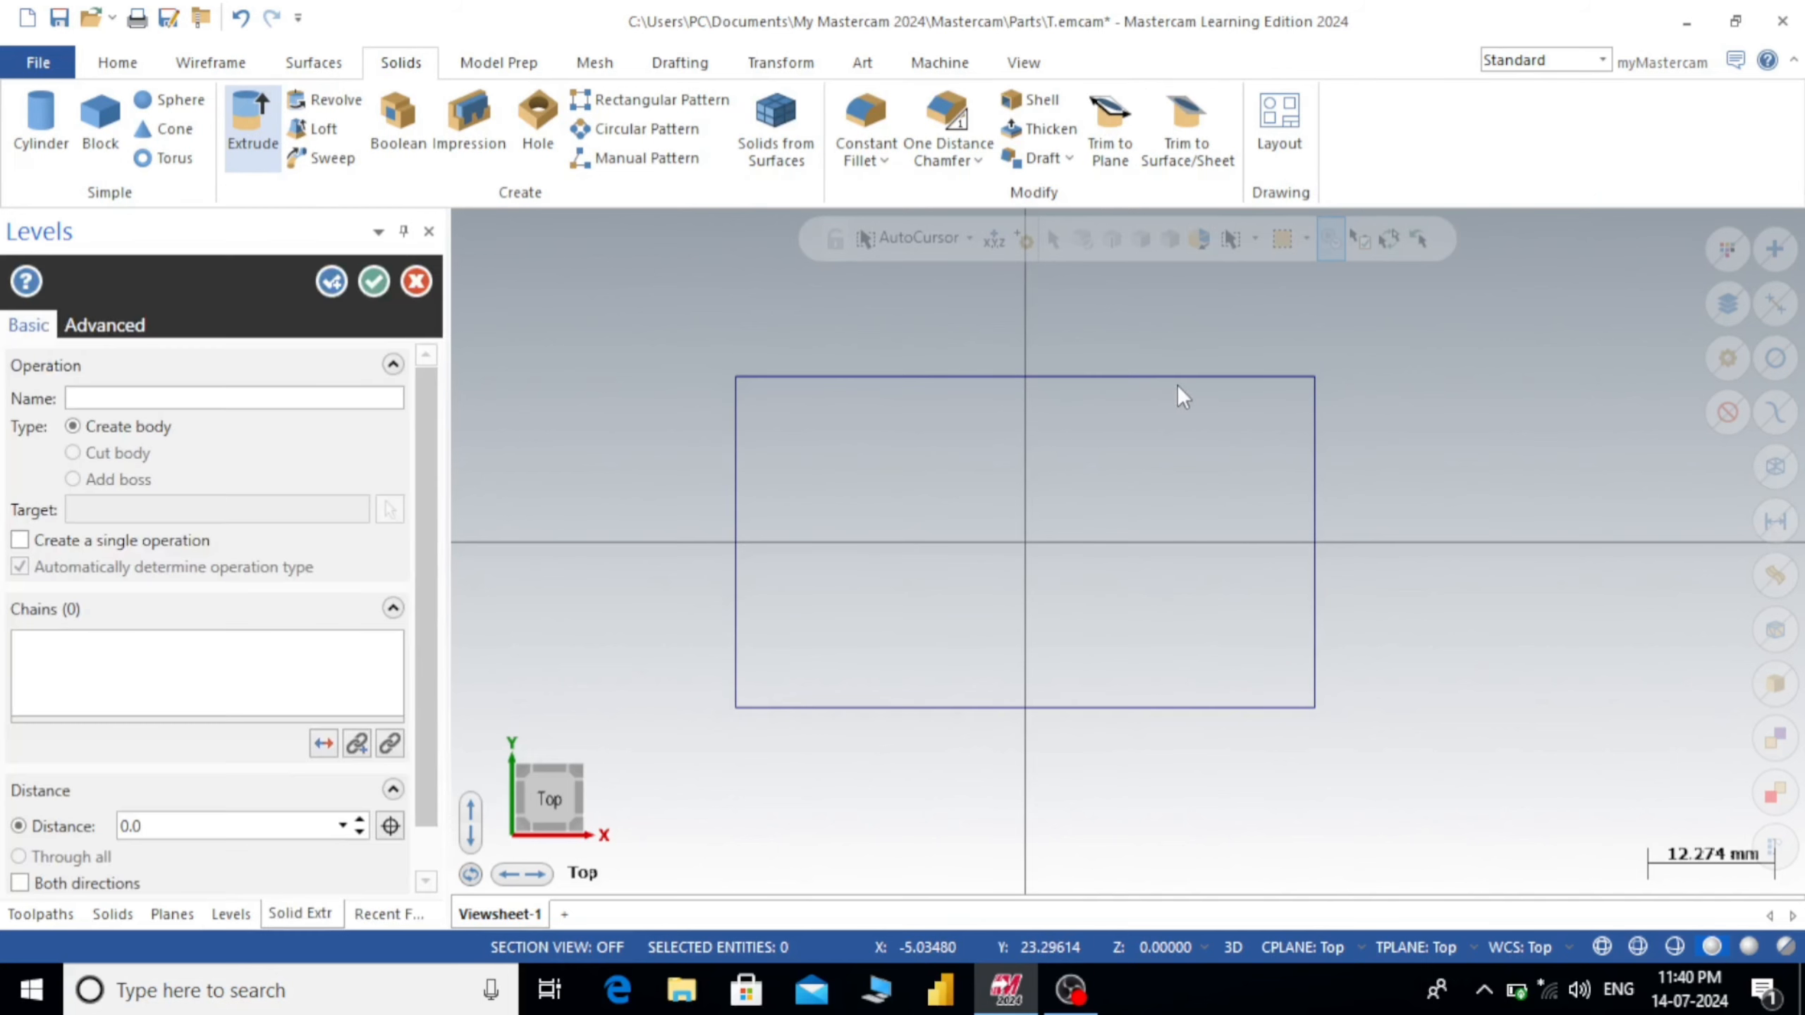
scroll(1176, 387, down, 1)
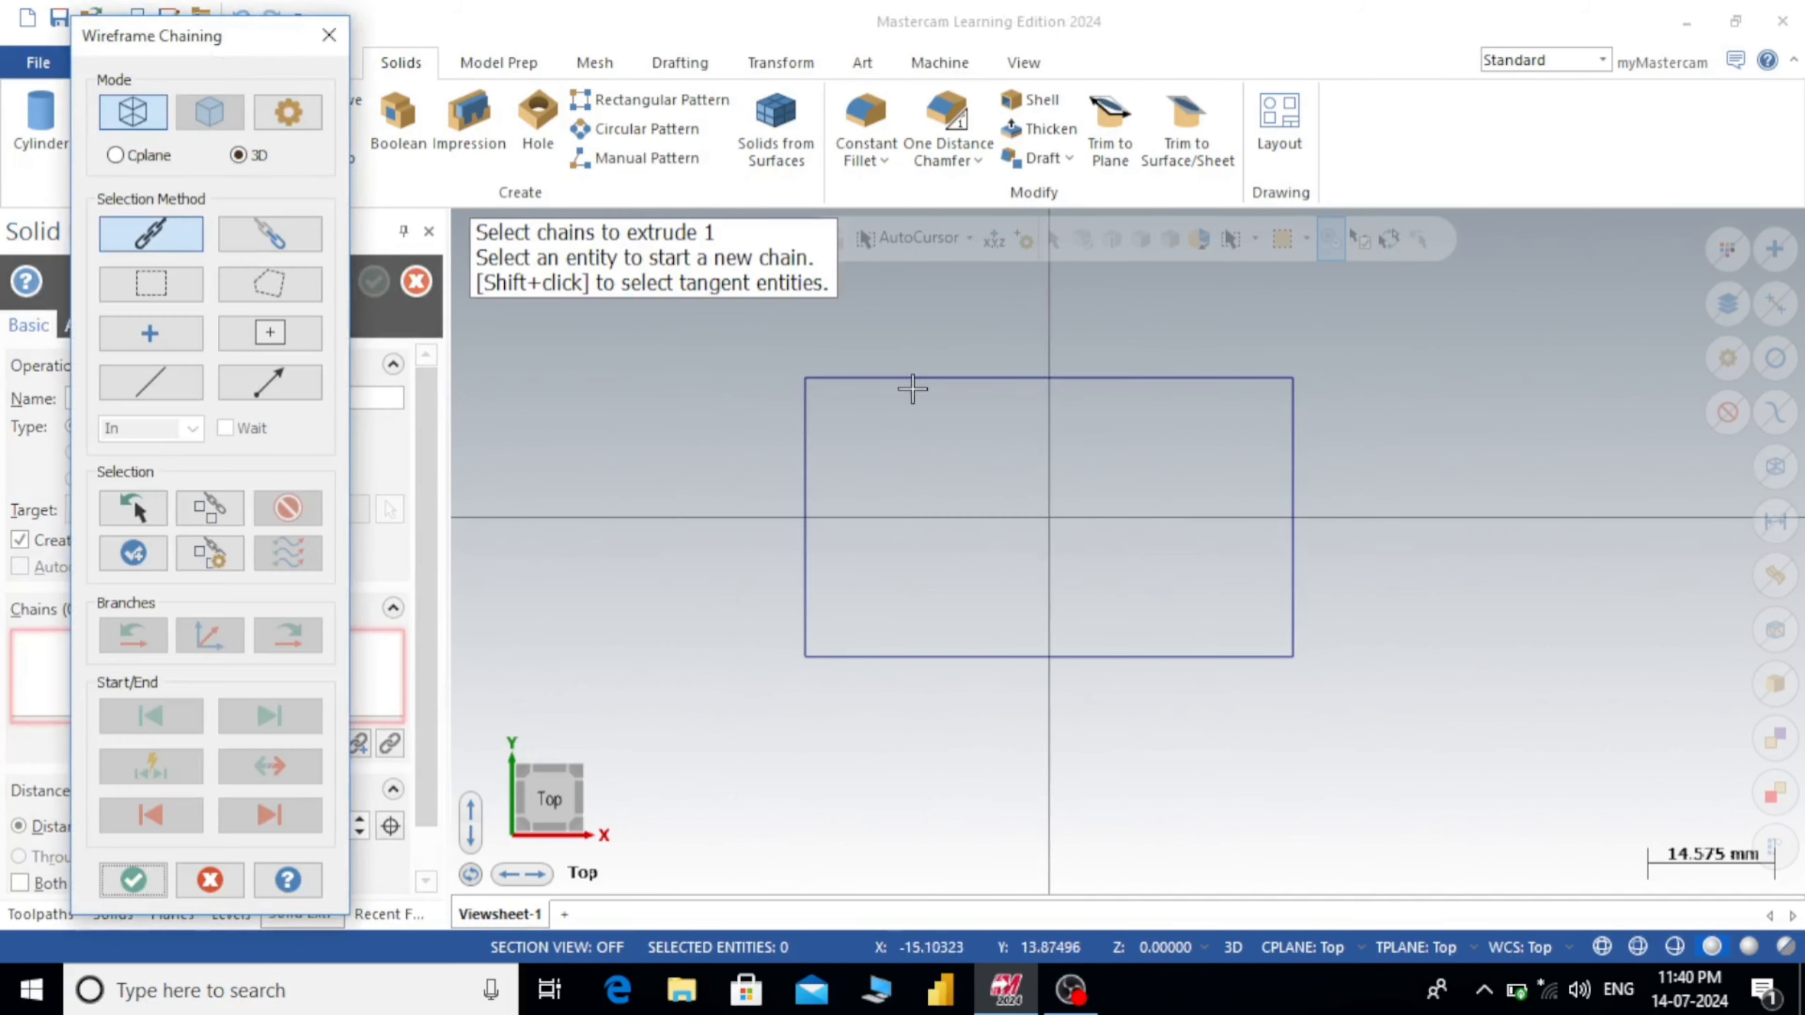
click(891, 374)
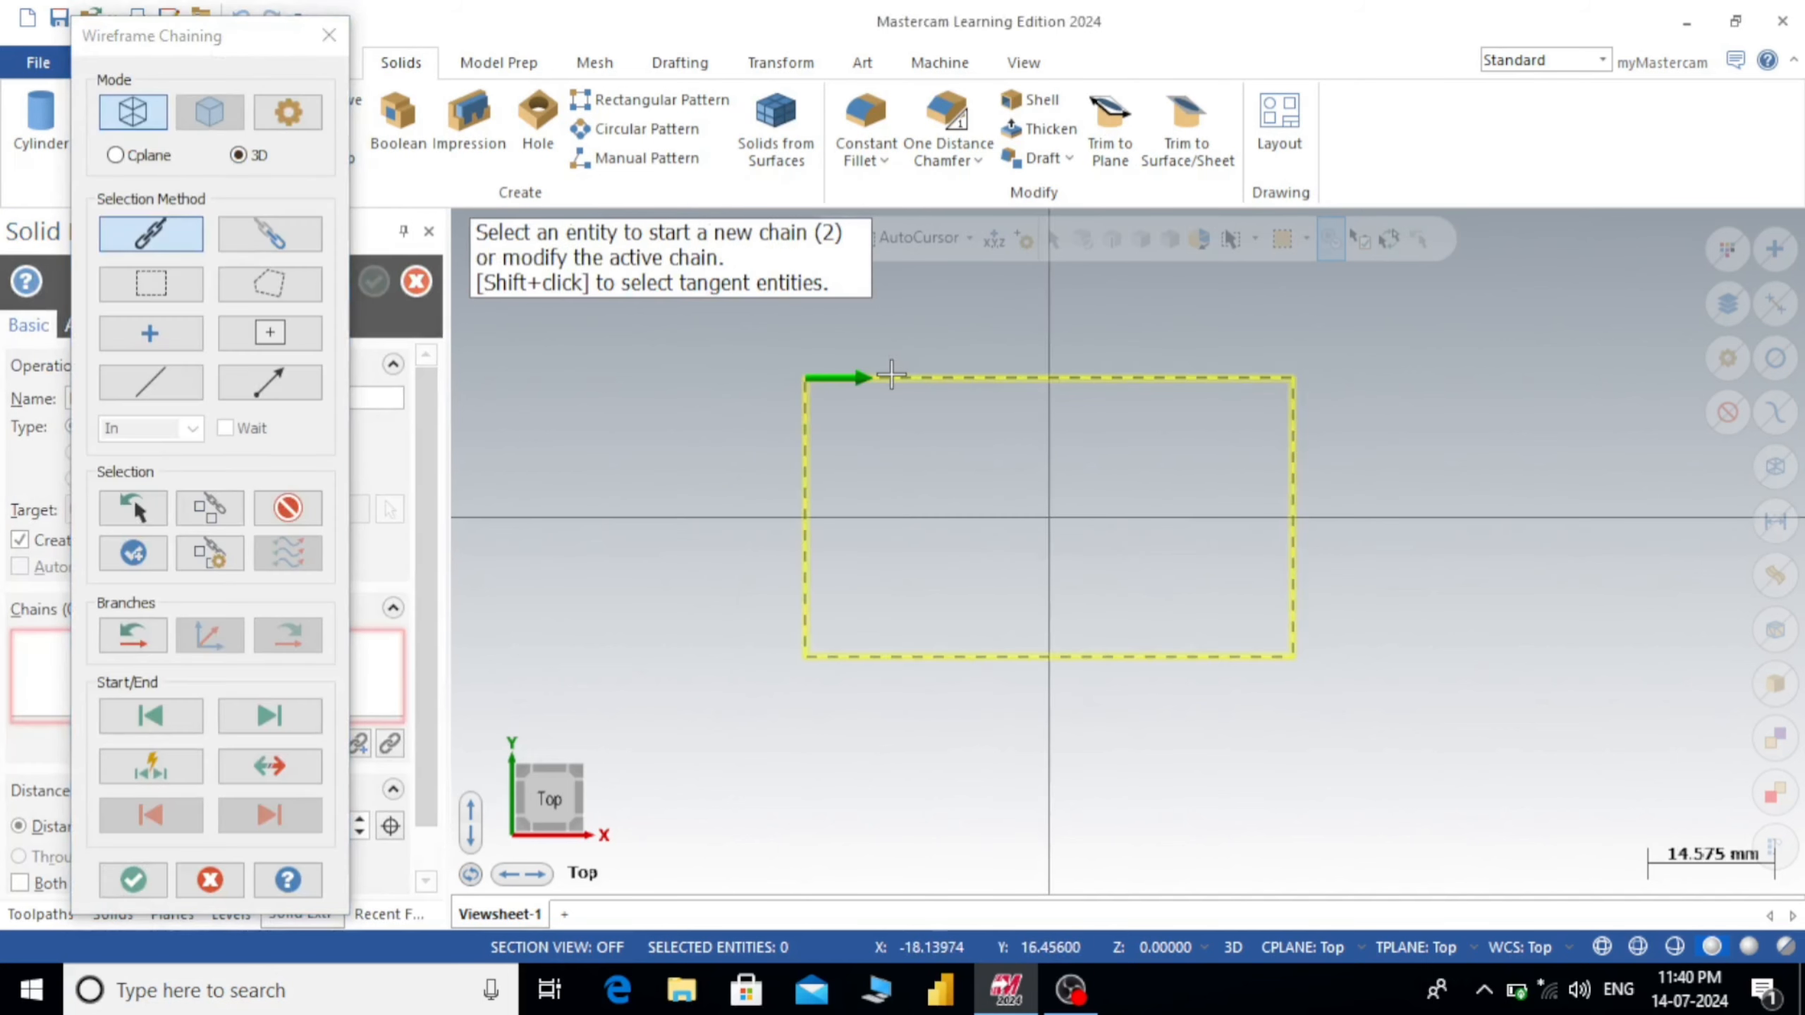
click(133, 879)
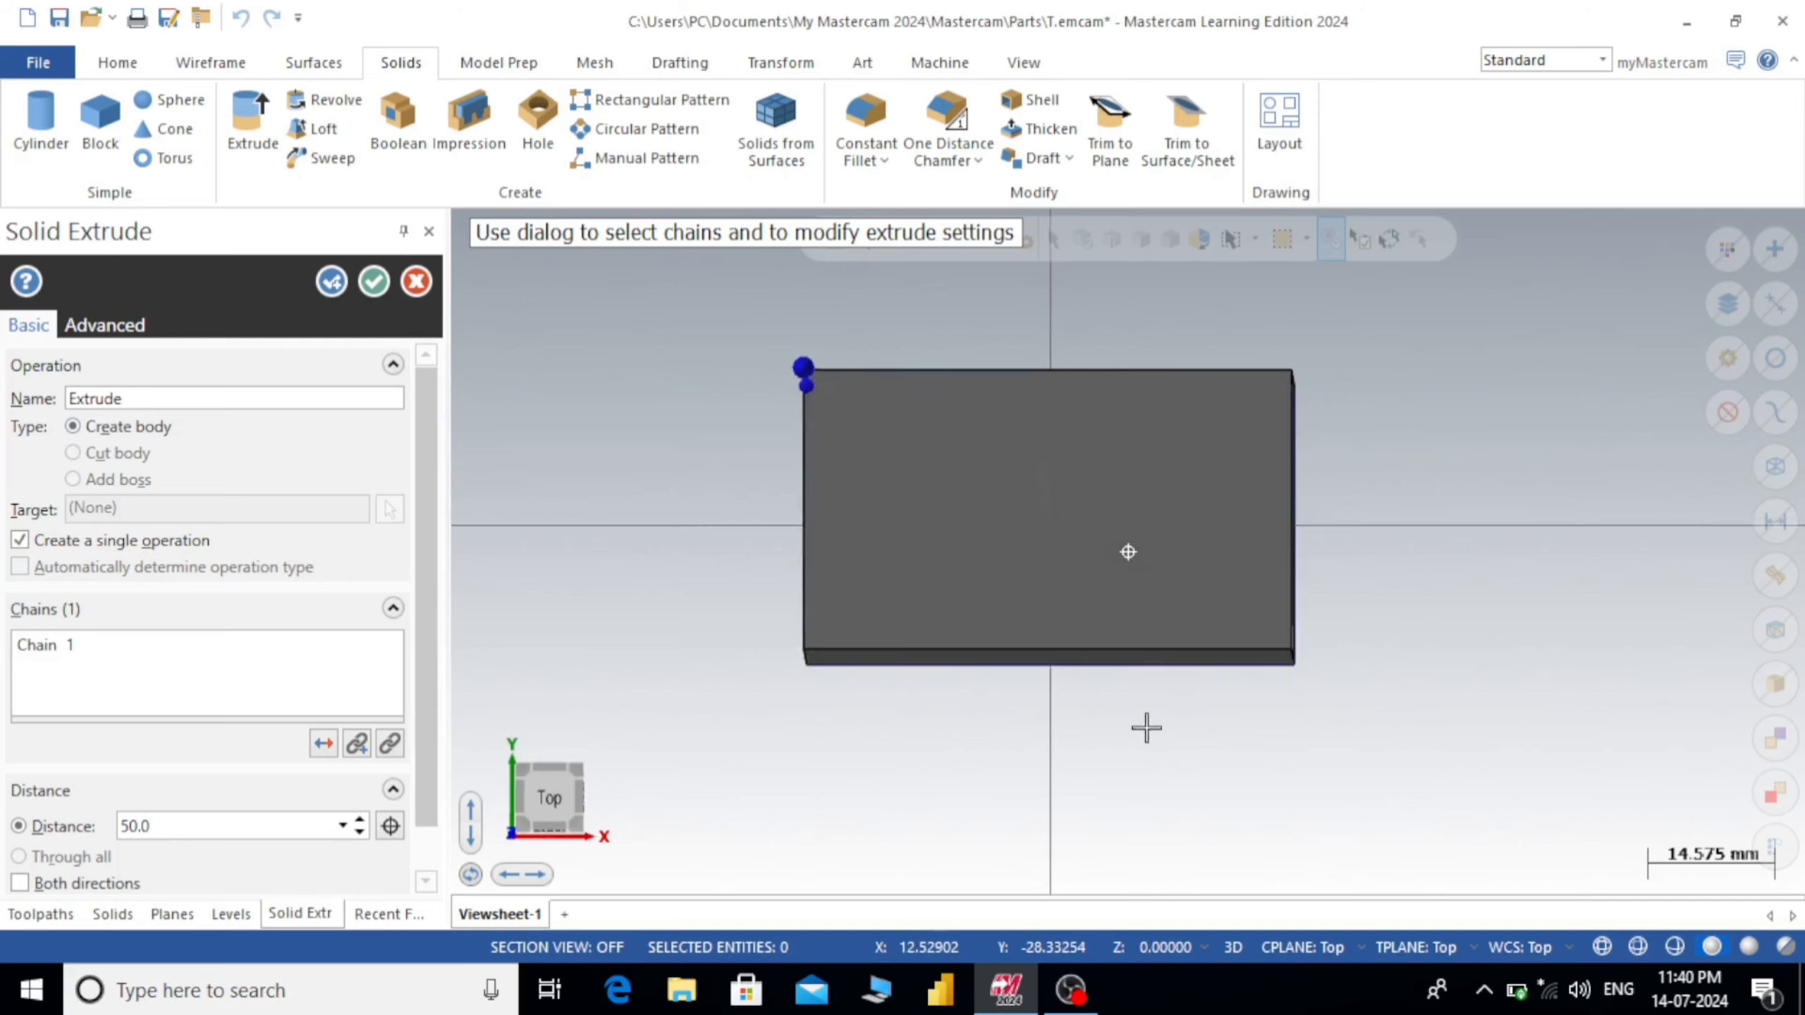
middle_drag(1144, 730, 1084, 625)
scroll(420, 801, down, 1)
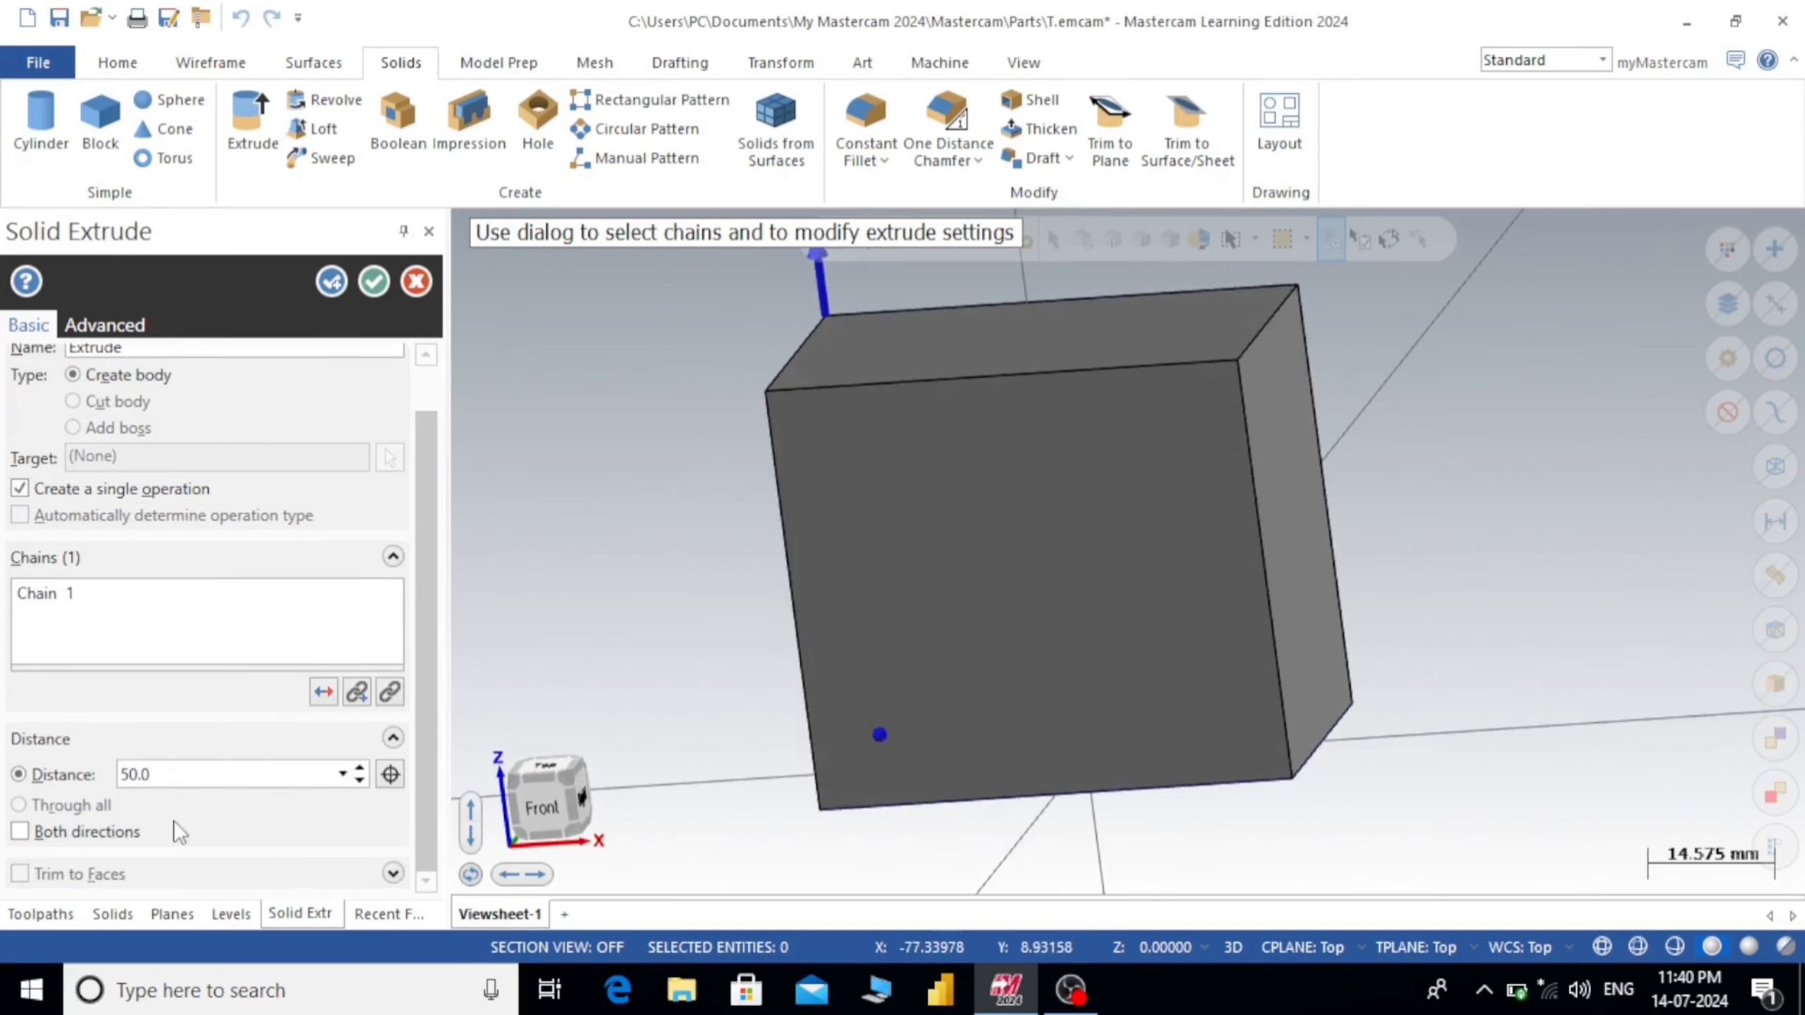
text(8)
click(381, 285)
scroll(1100, 455, down, 4)
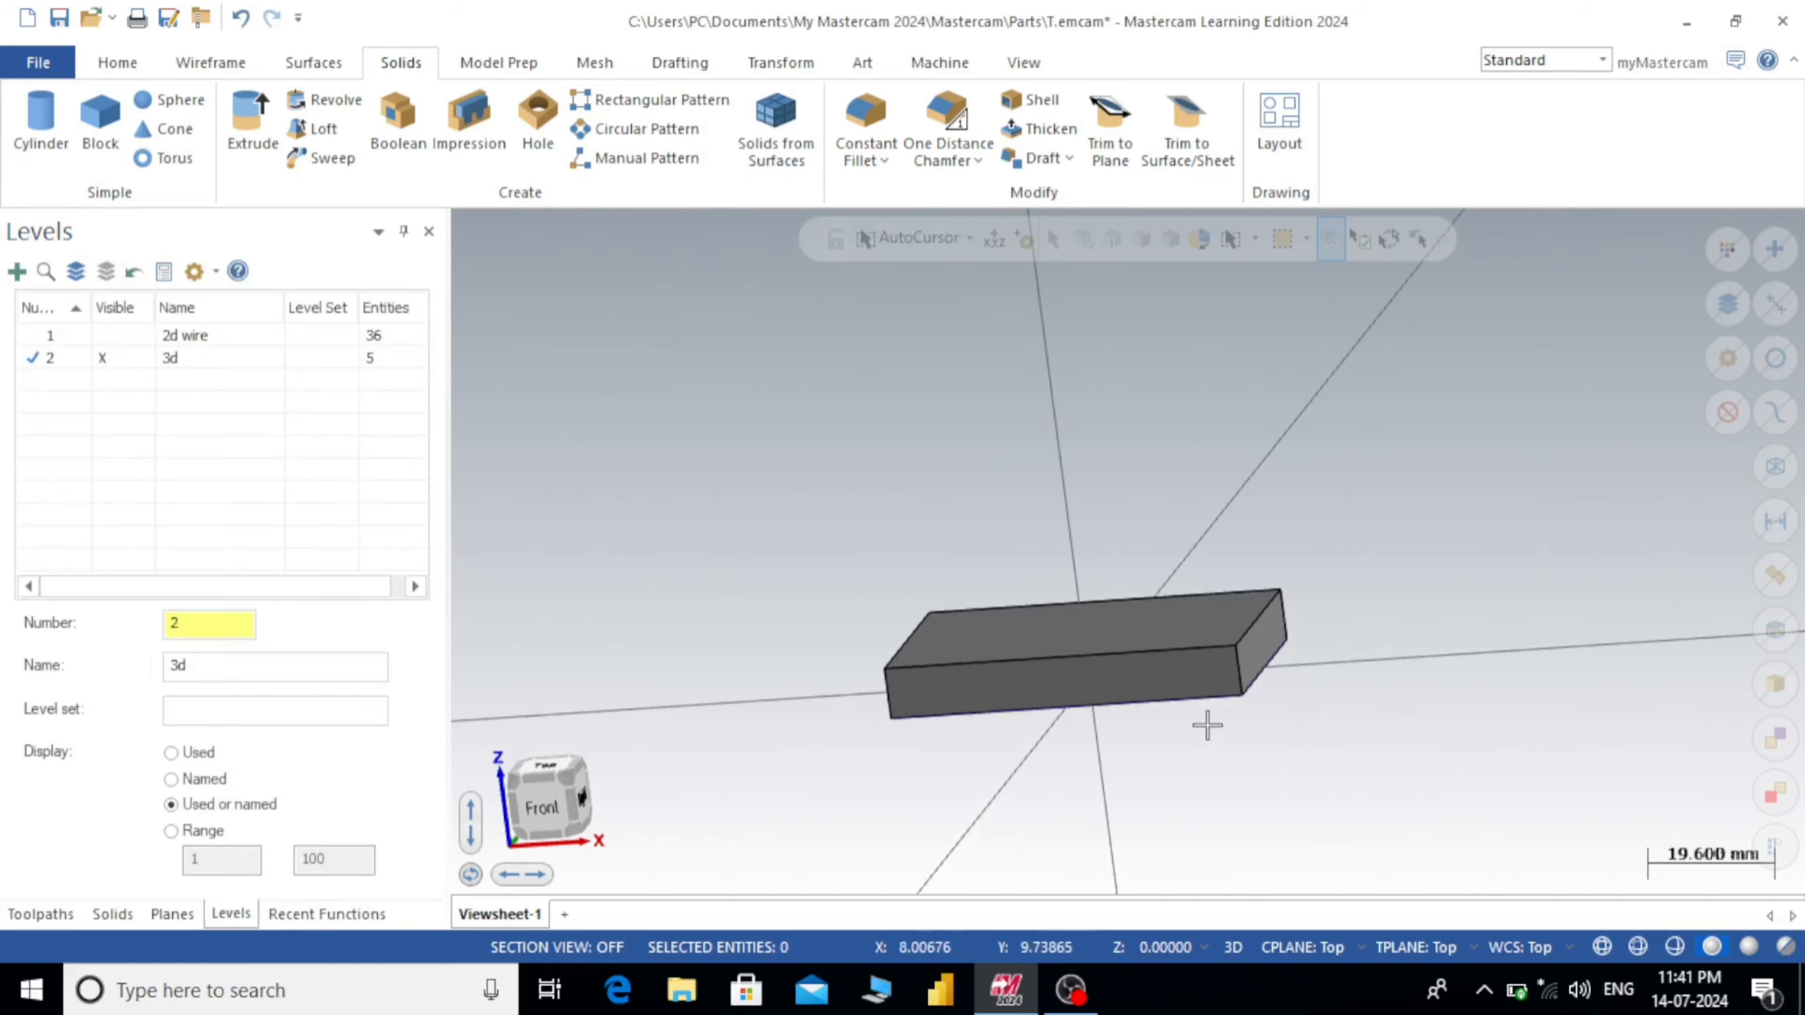
scroll(1207, 725, up, 4)
right_click(812, 413)
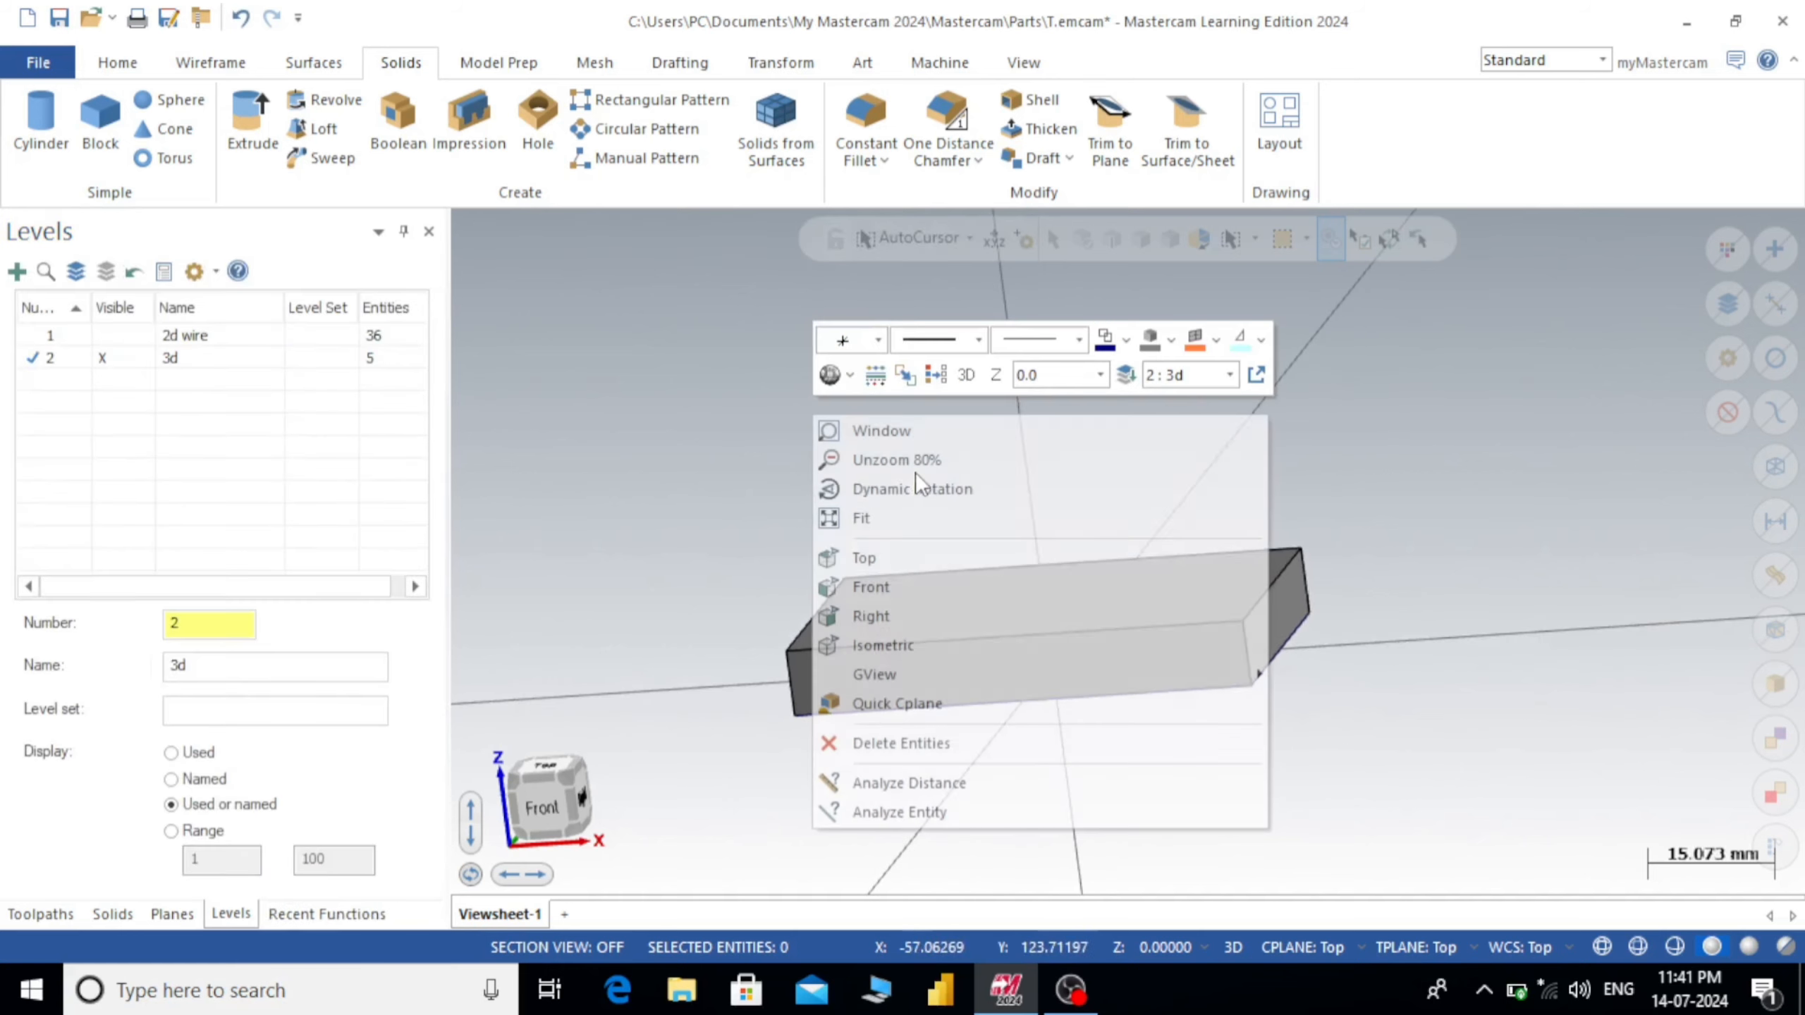
click(897, 646)
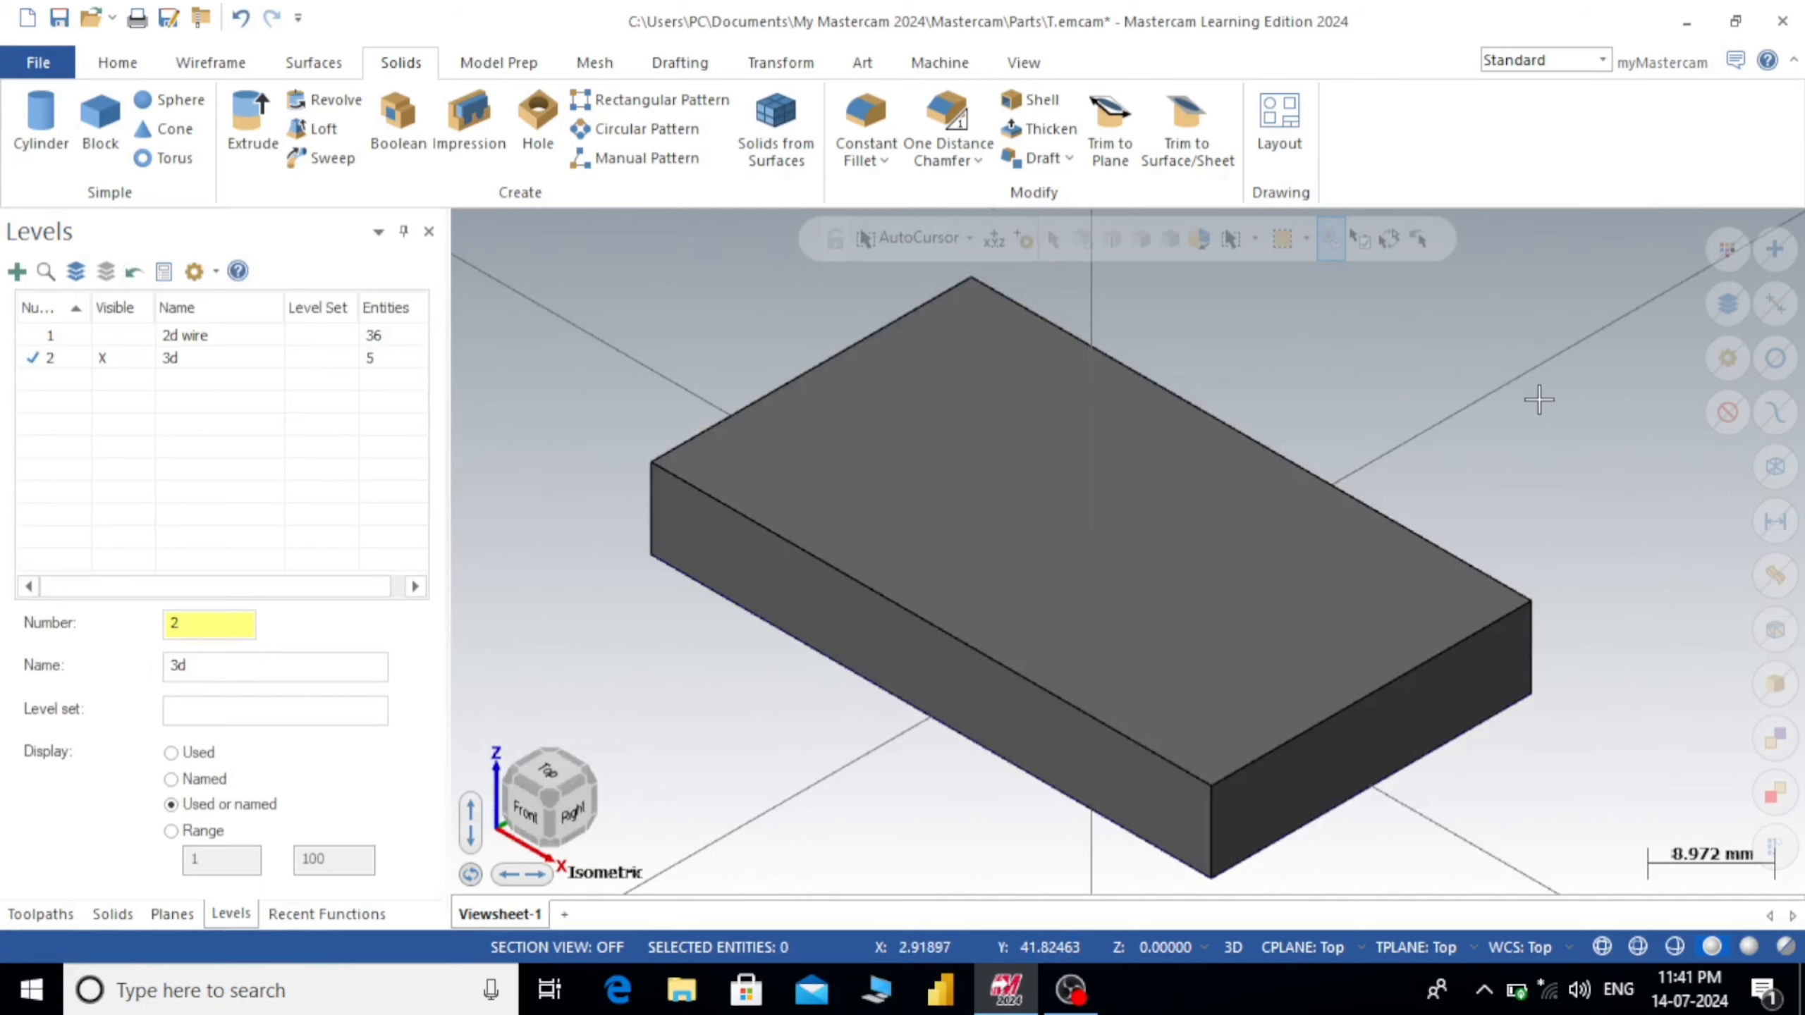
- Draw a rectangle about 17.1 by 8.7 mm inward from the plate's upper-left top-face corner, with anchoring to center turned off
right_click(579, 323)
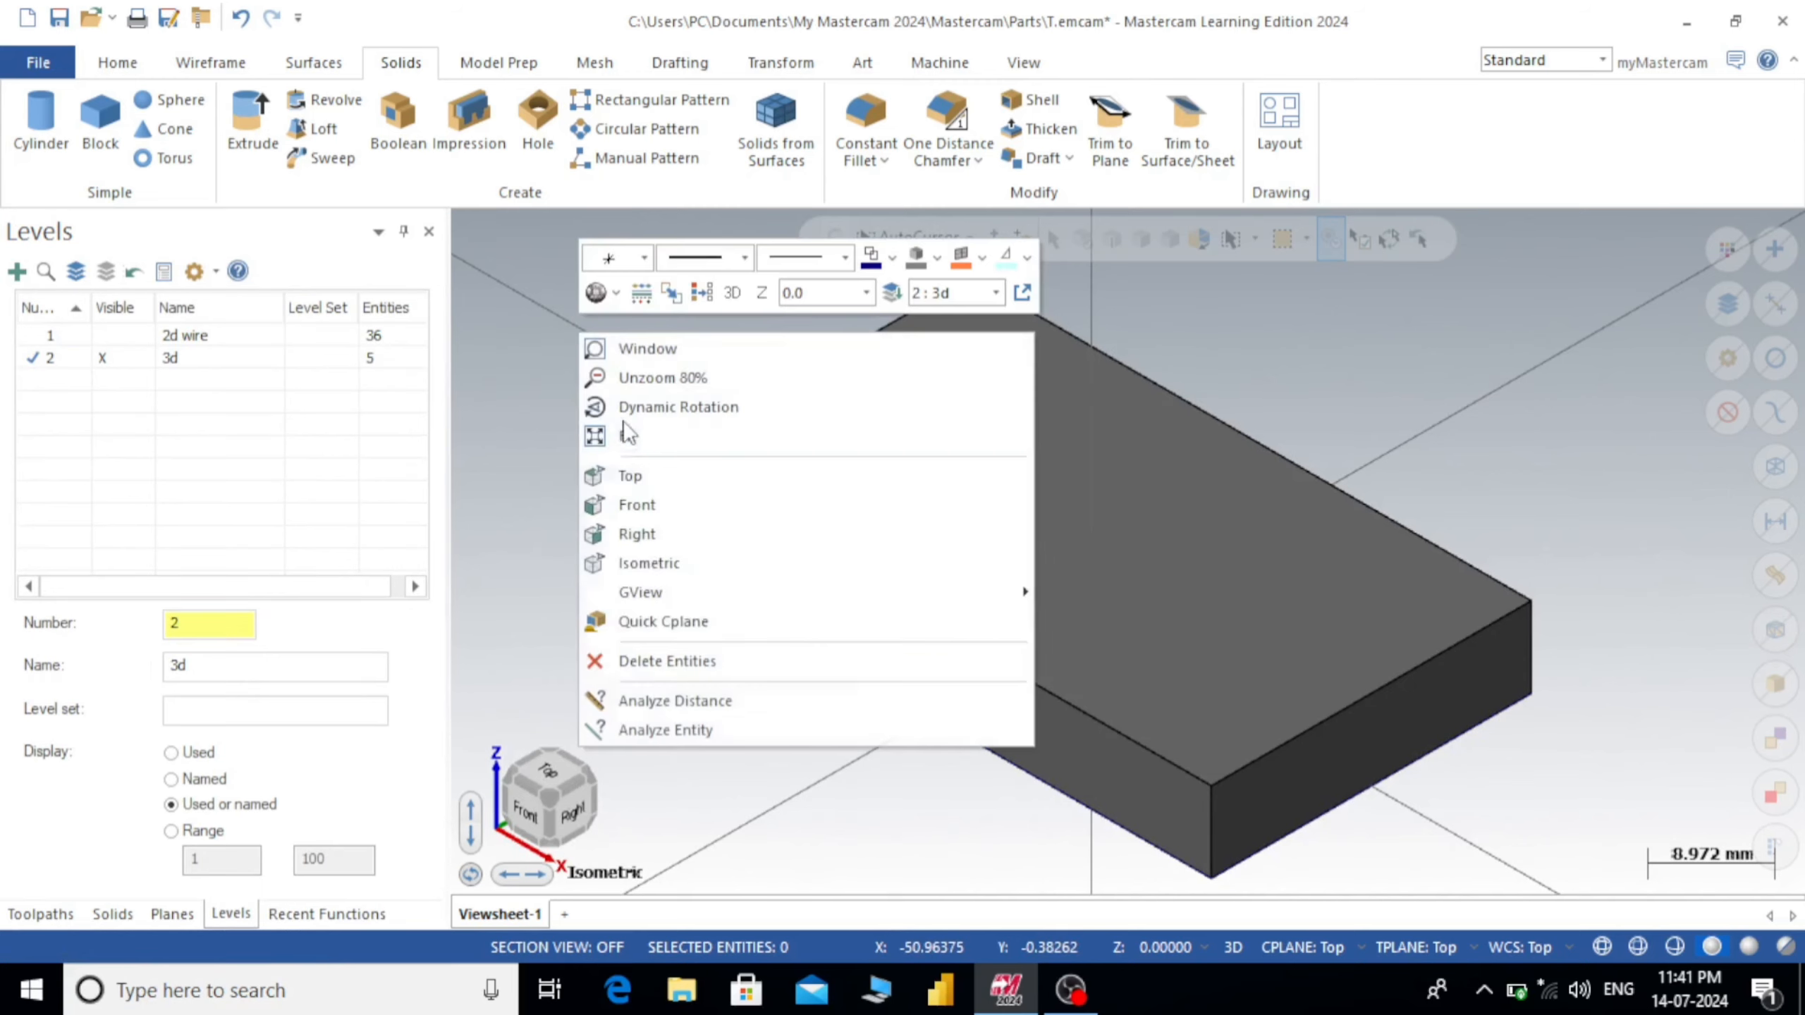
click(630, 478)
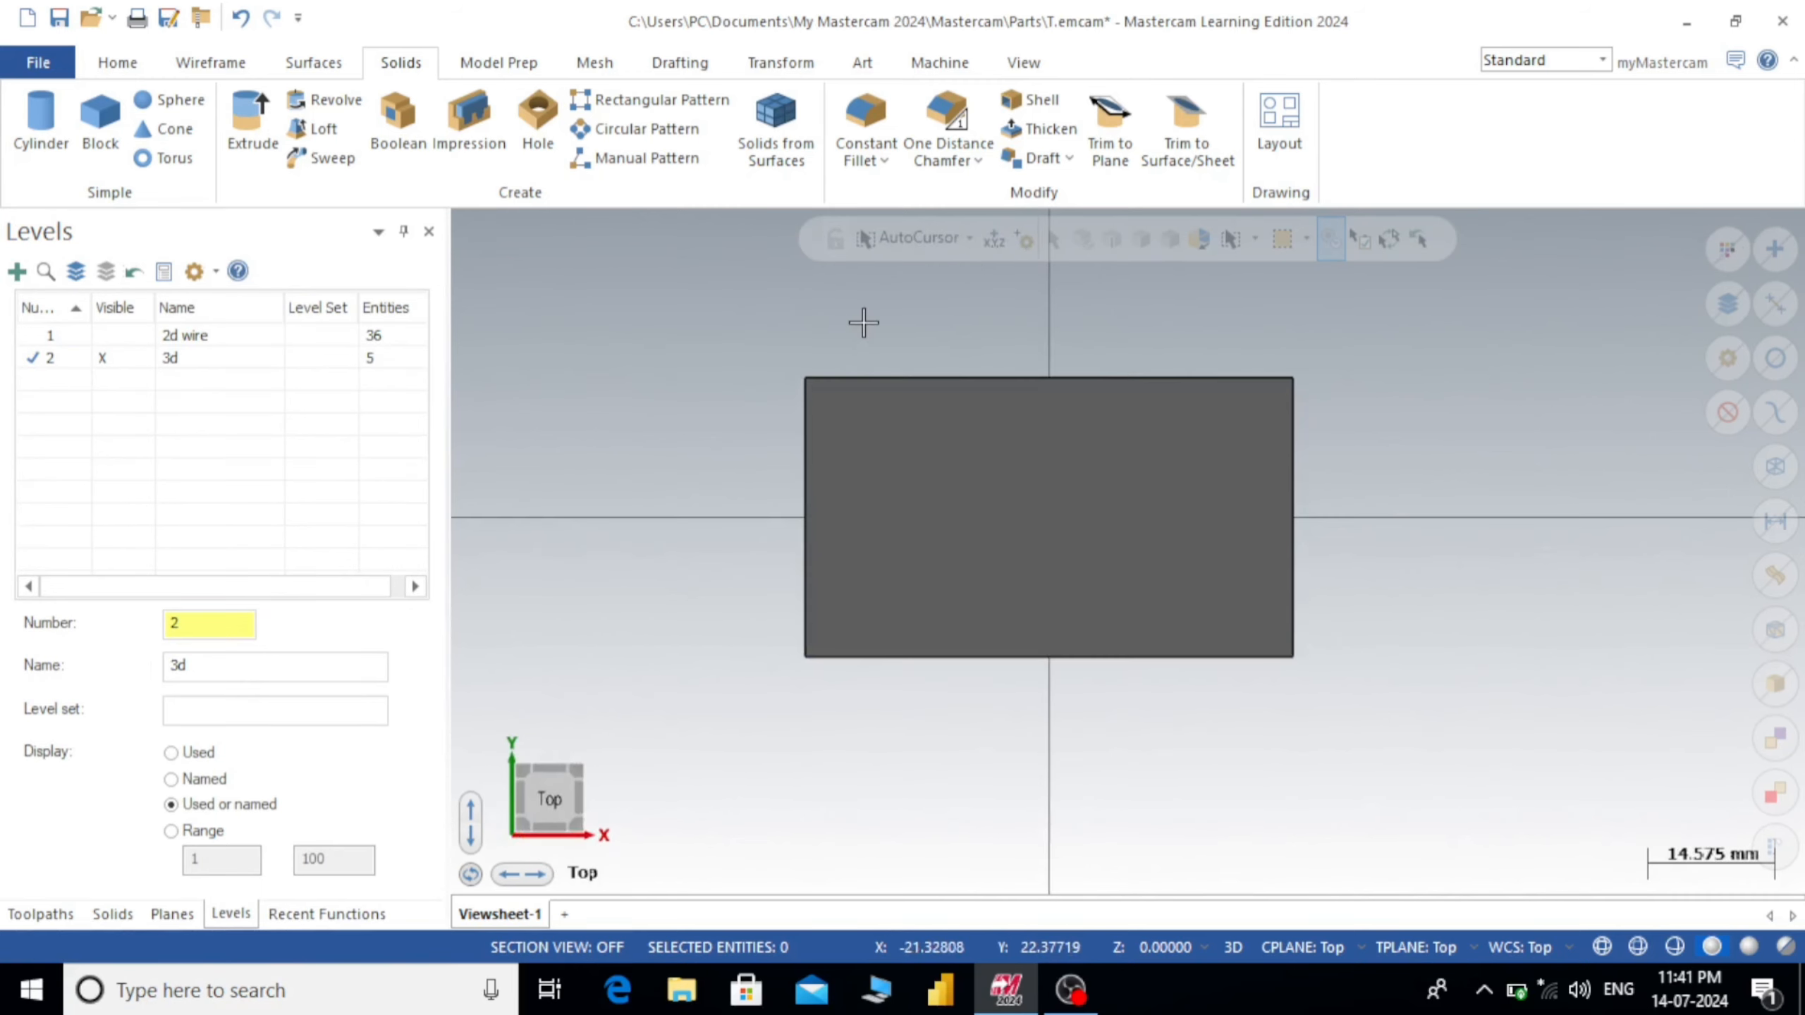
click(210, 63)
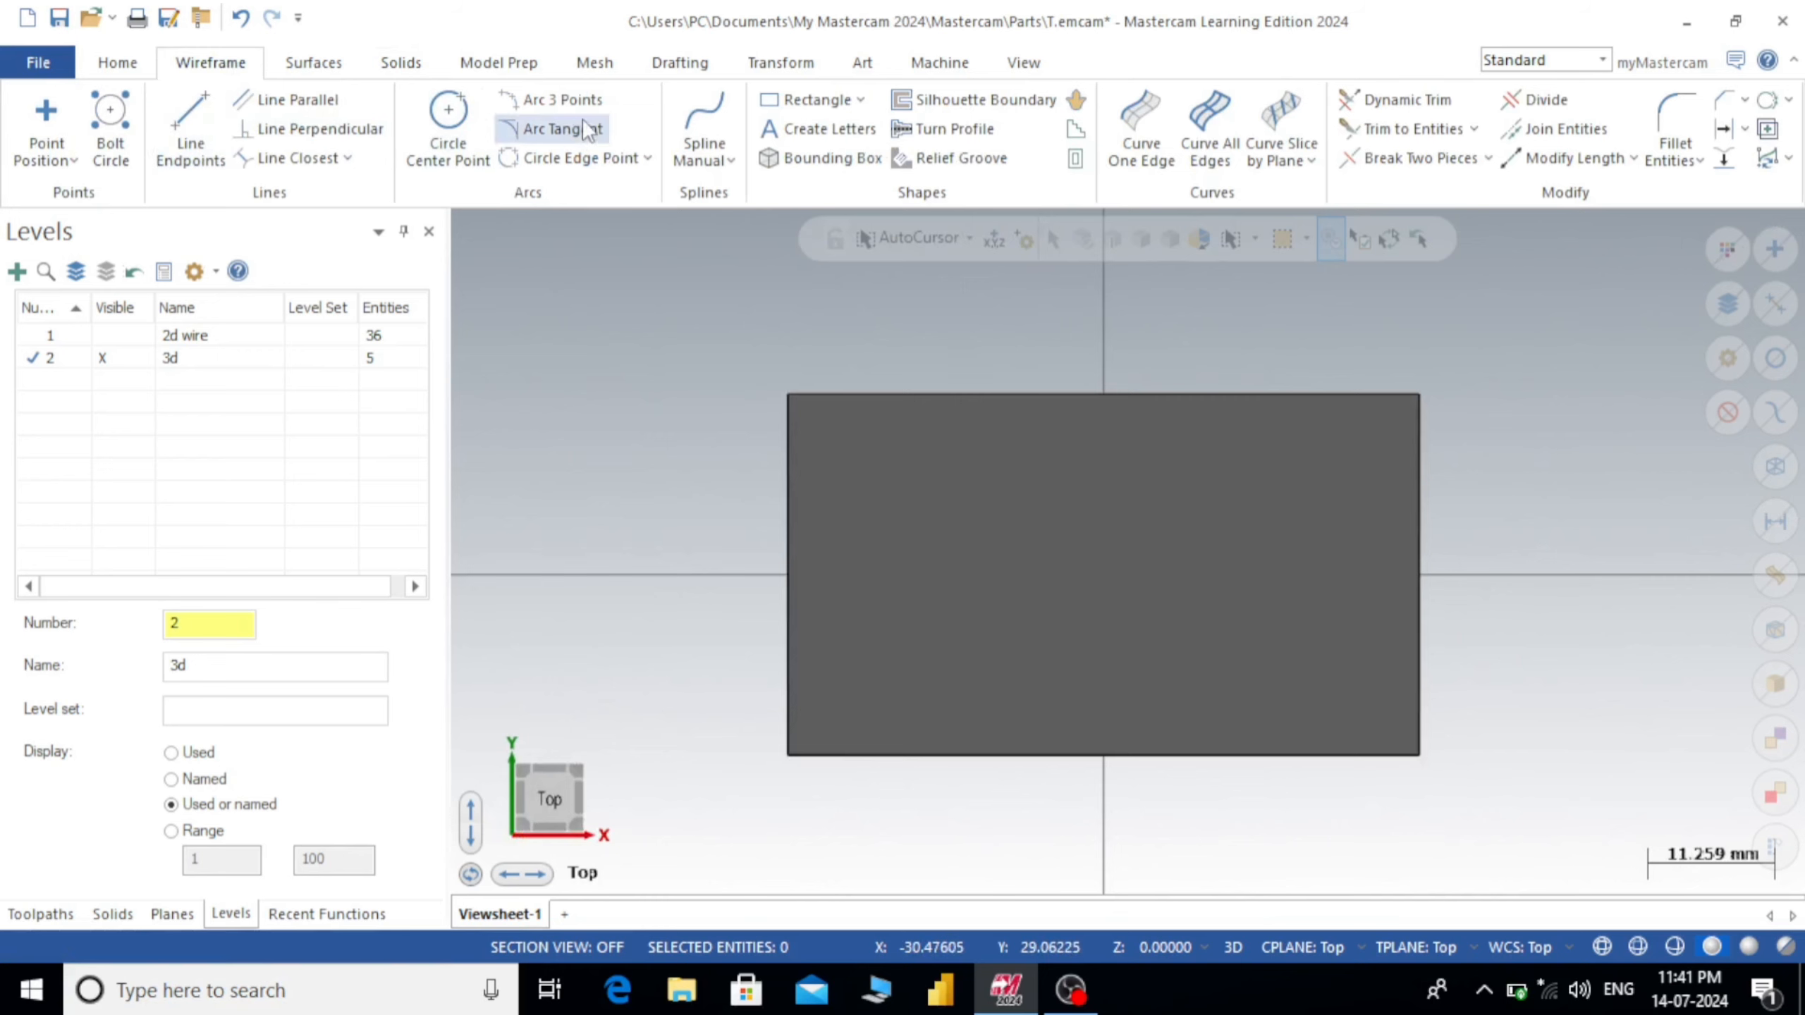
click(767, 102)
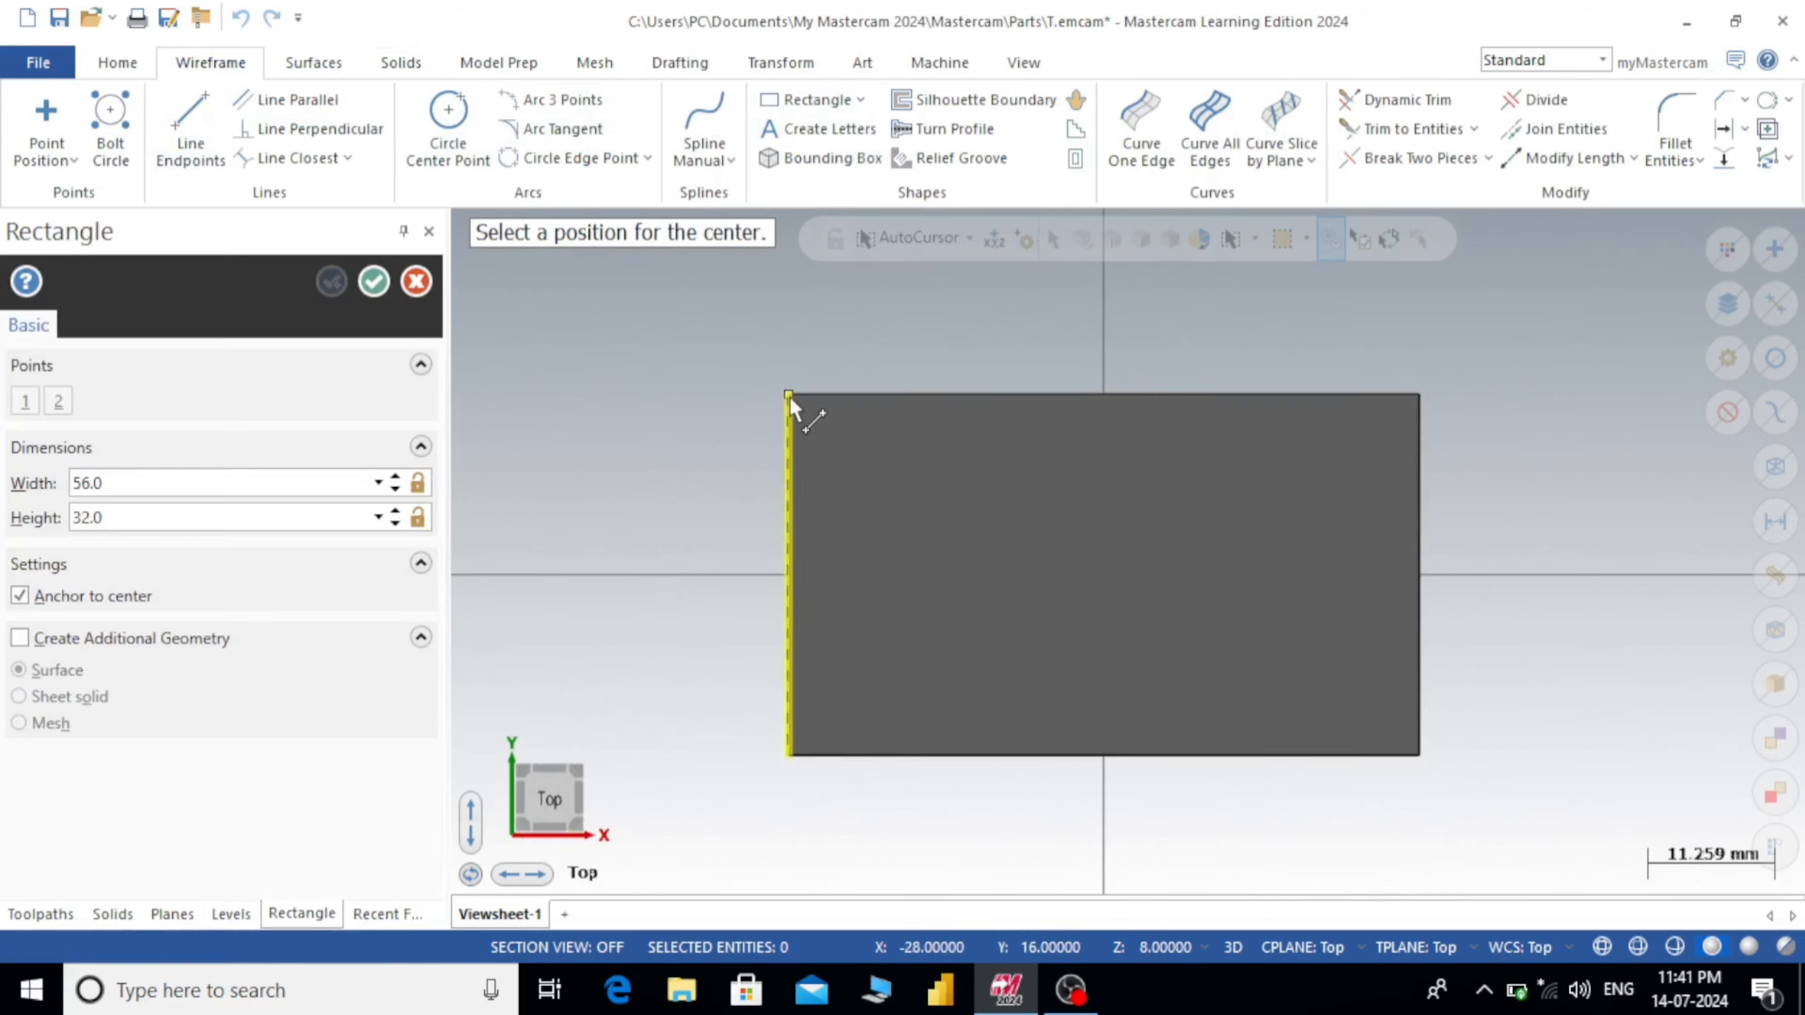
middle_drag(958, 419, 927, 339)
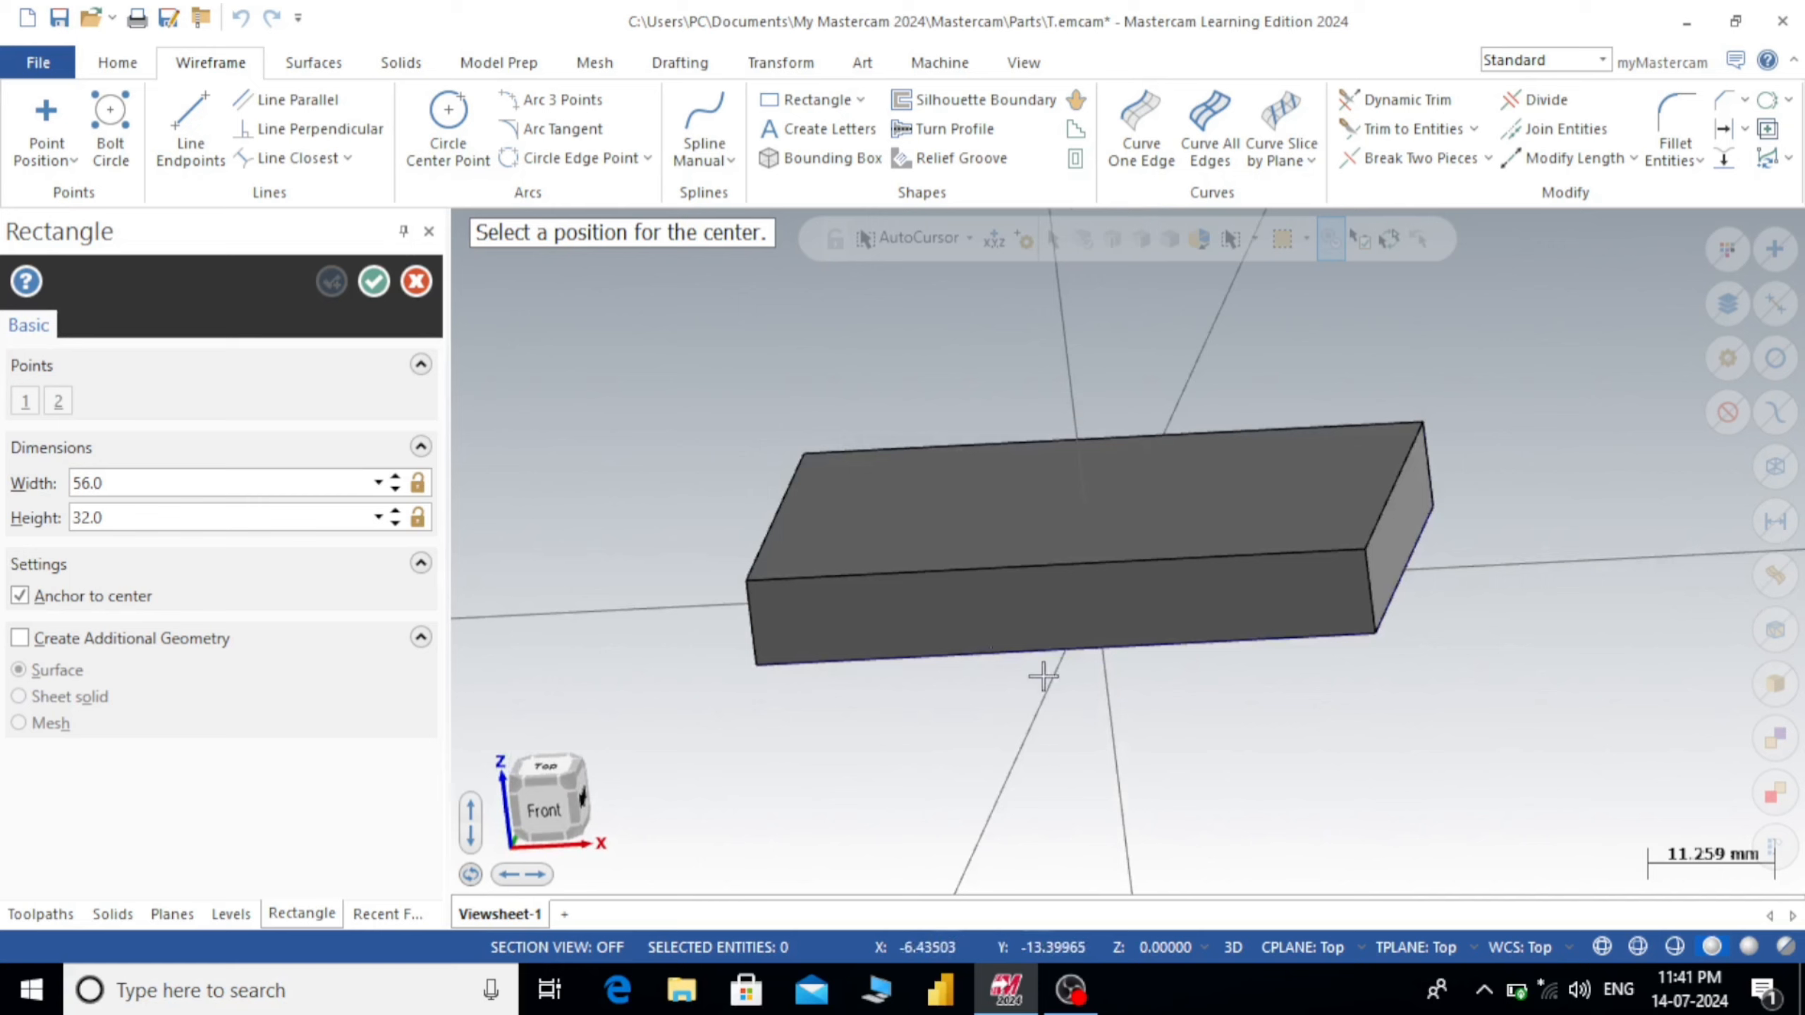
middle_drag(1079, 632, 884, 387)
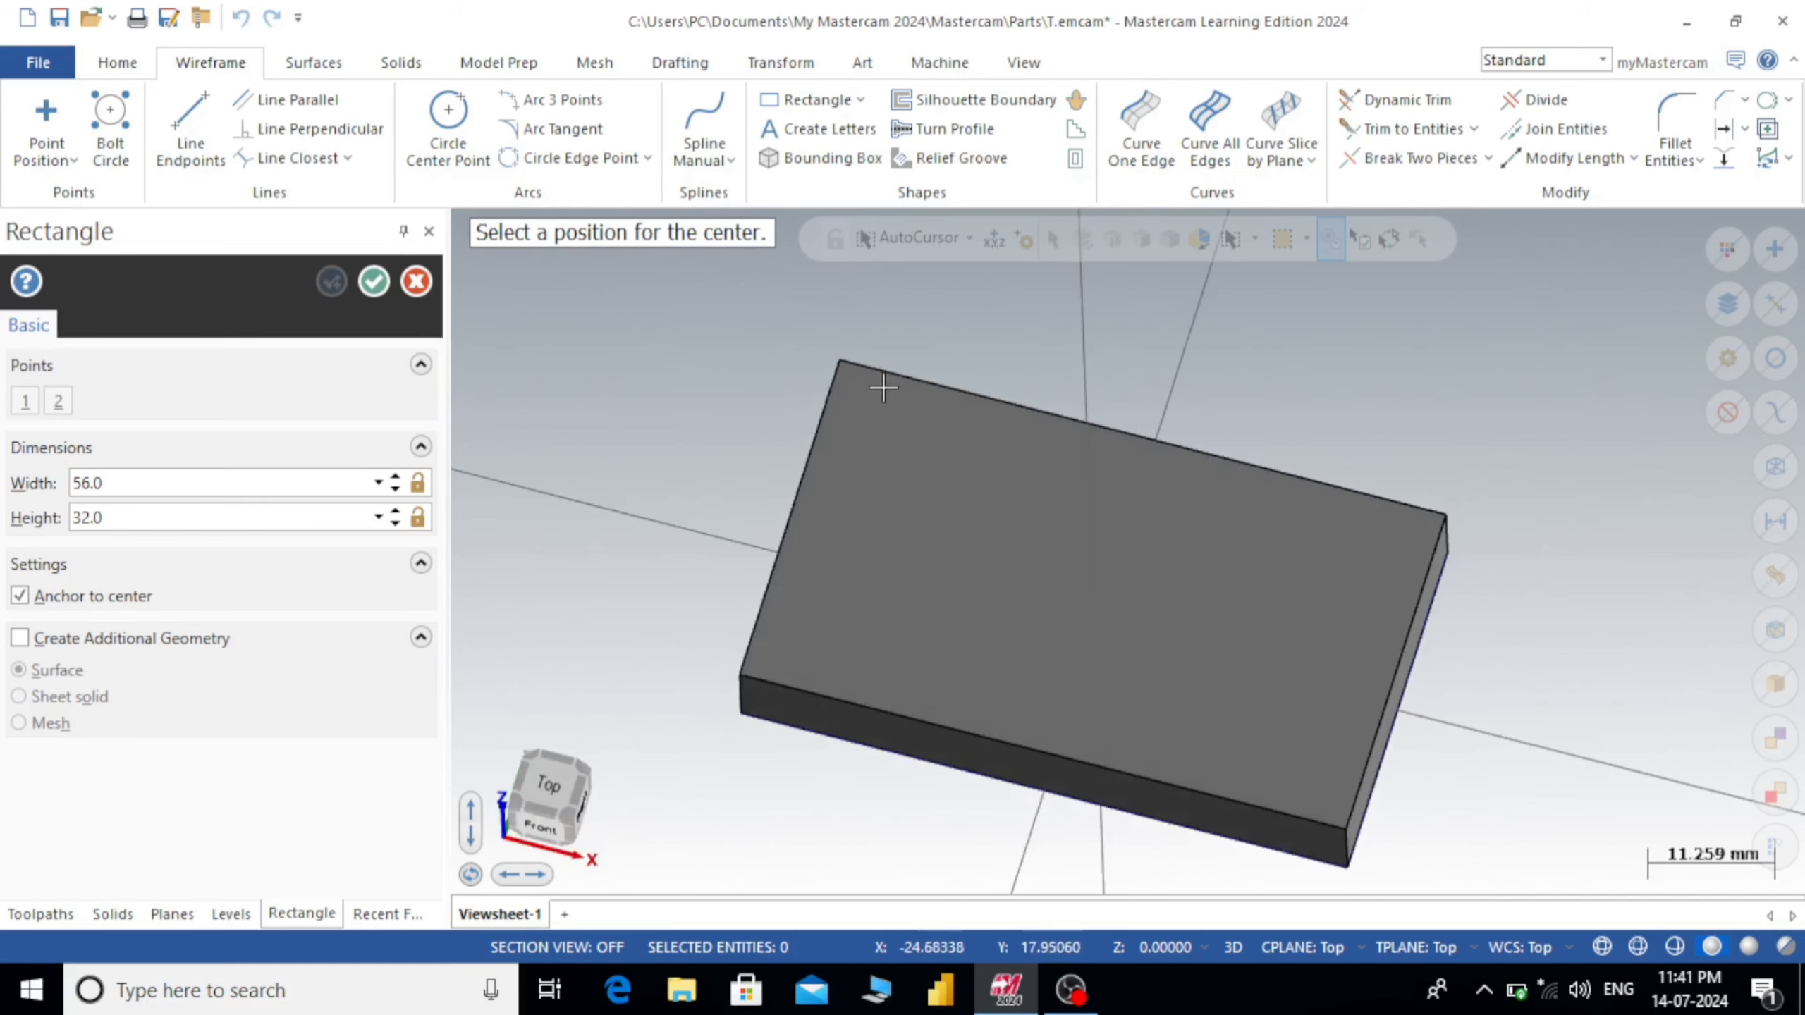
right_click(729, 322)
click(790, 472)
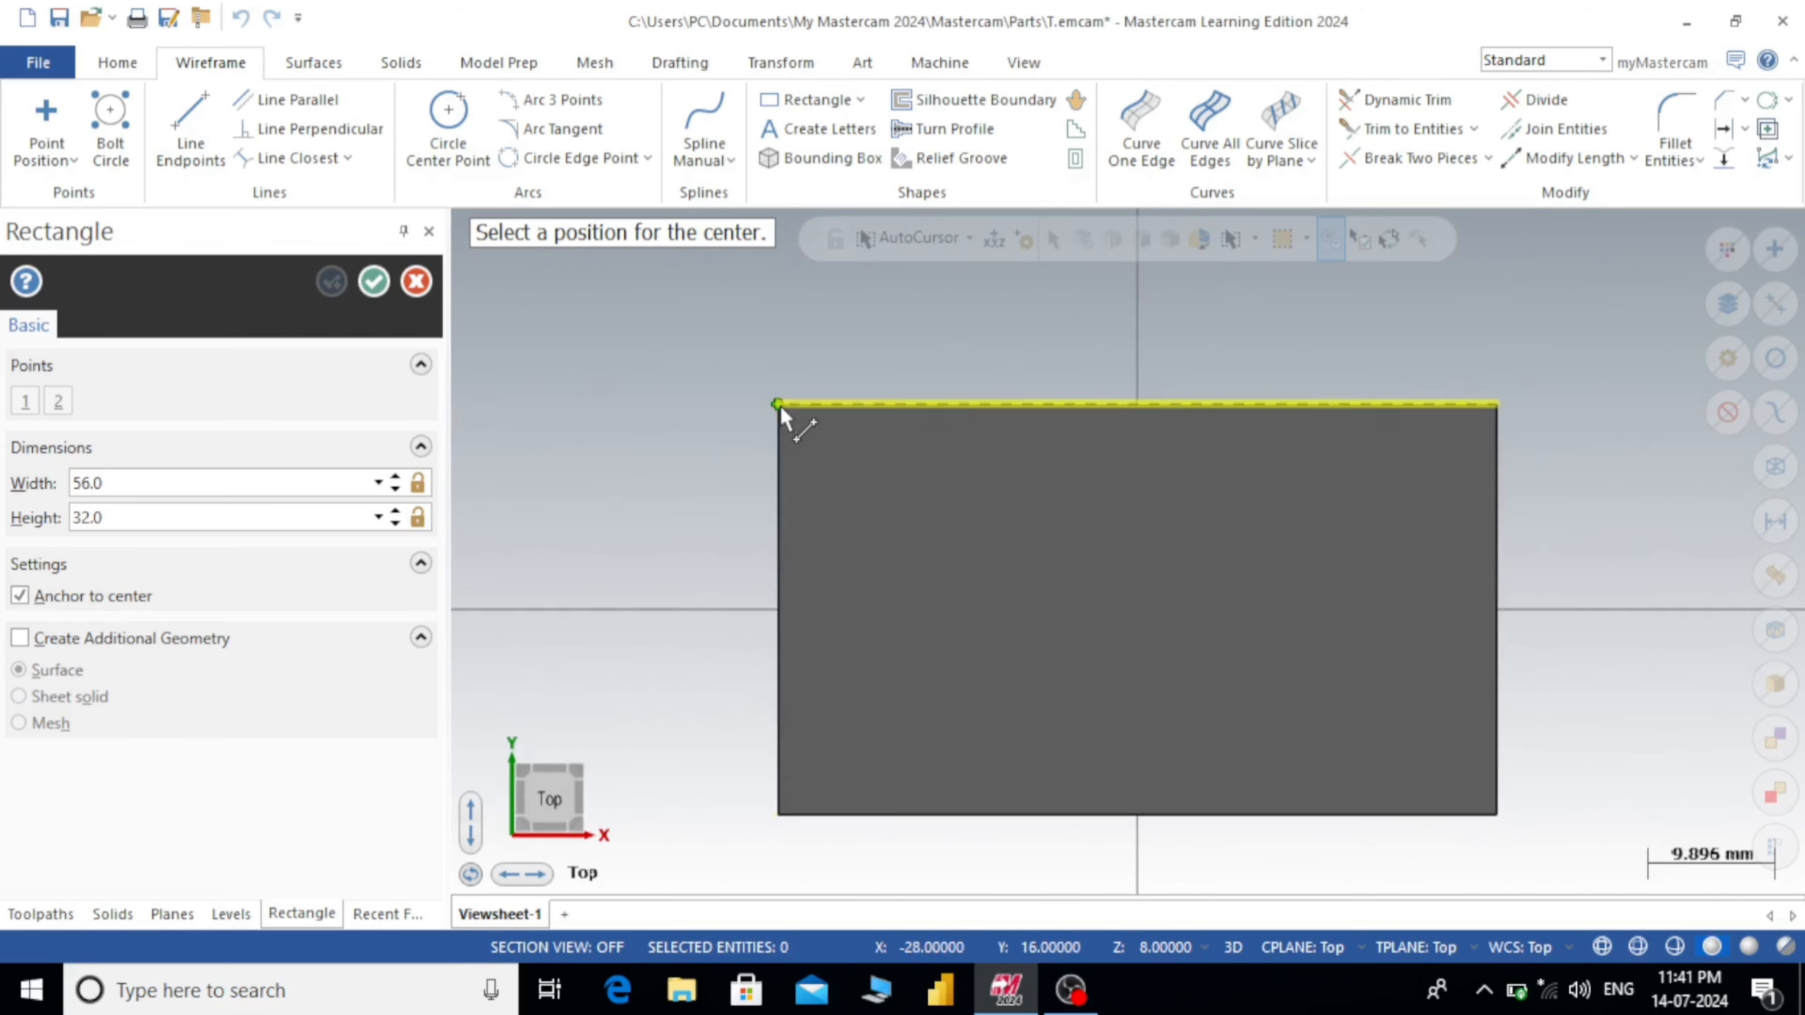
click(779, 405)
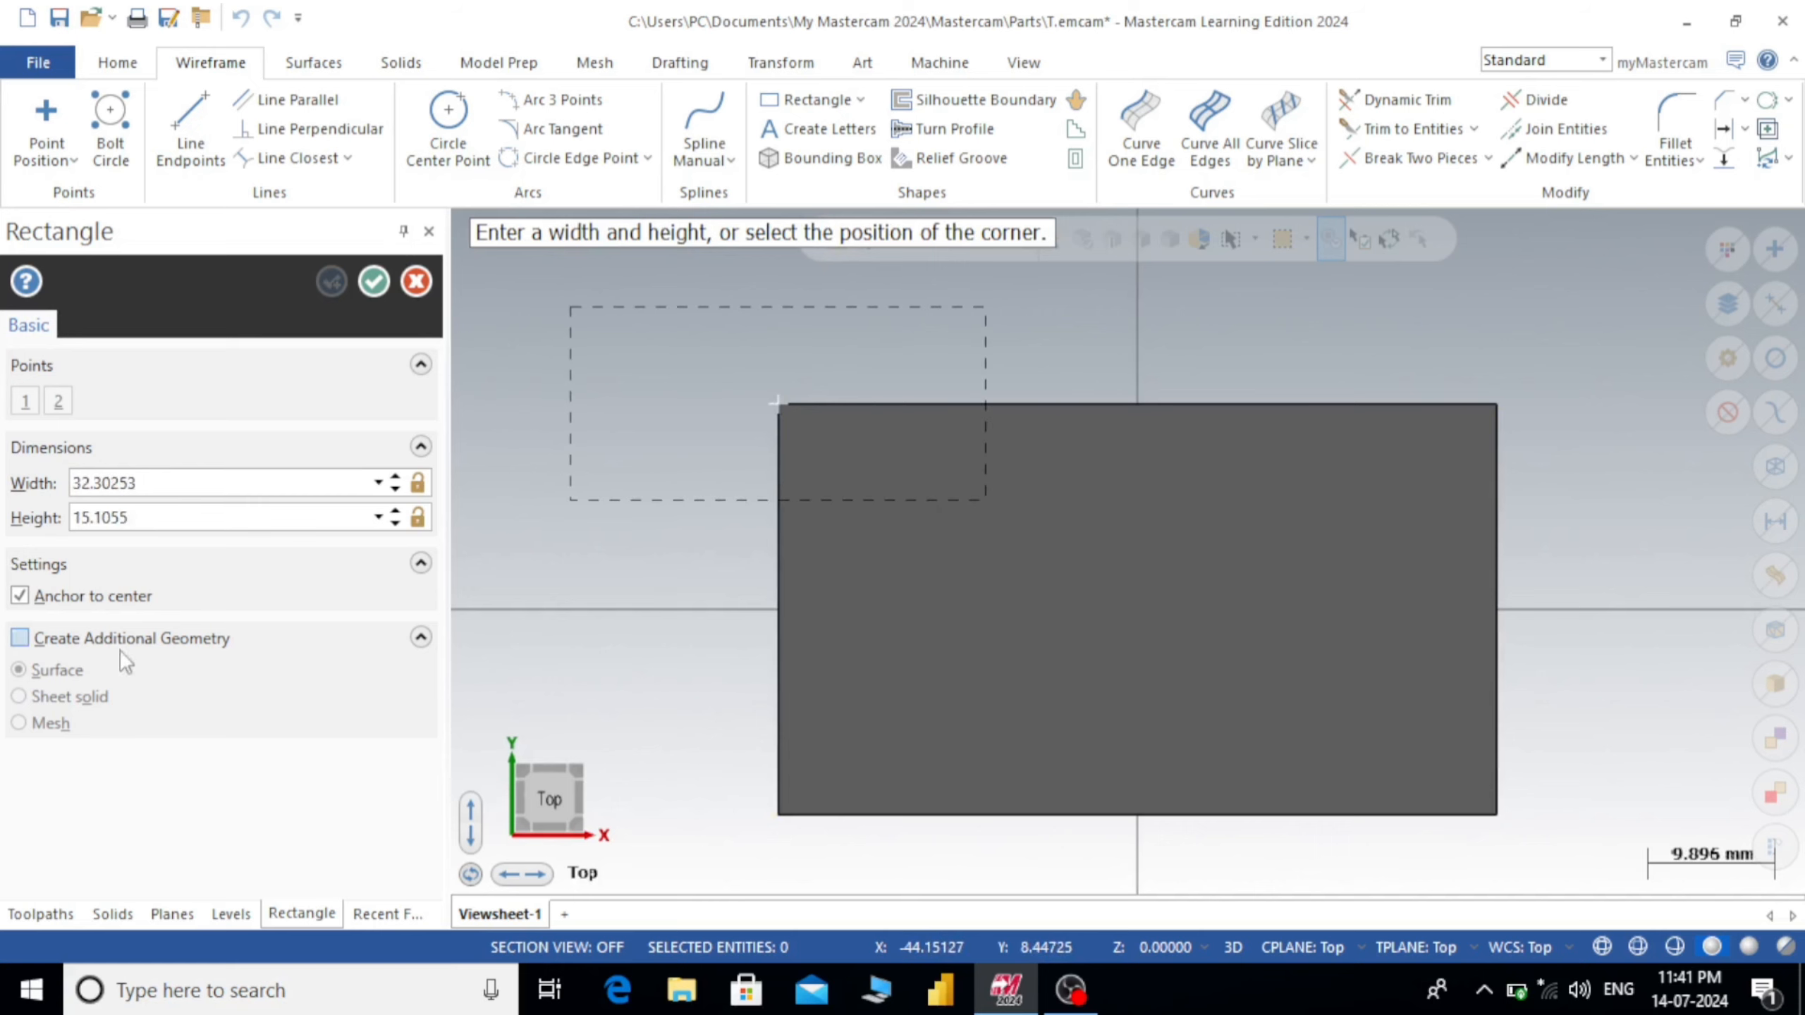
click(69, 602)
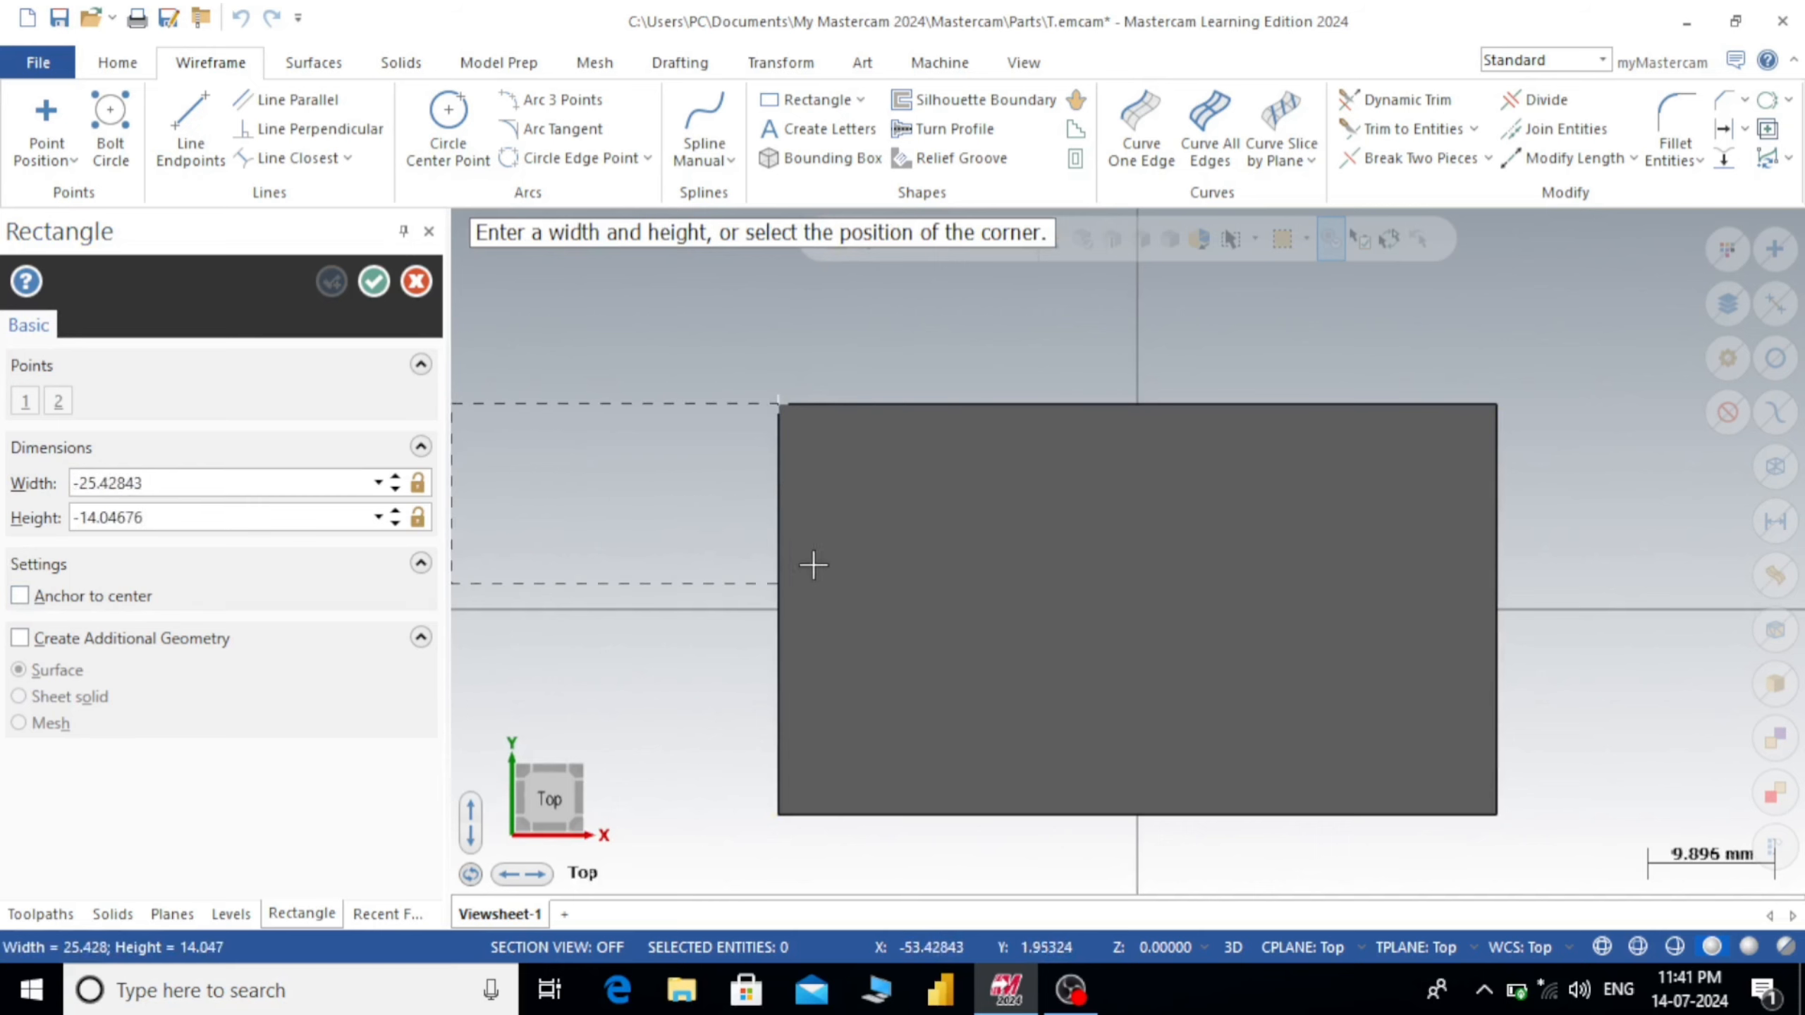
click(999, 516)
- Set the corner rectangle's width to 16 and height to 8 mm, and accept it
middle_drag(1088, 536, 1039, 472)
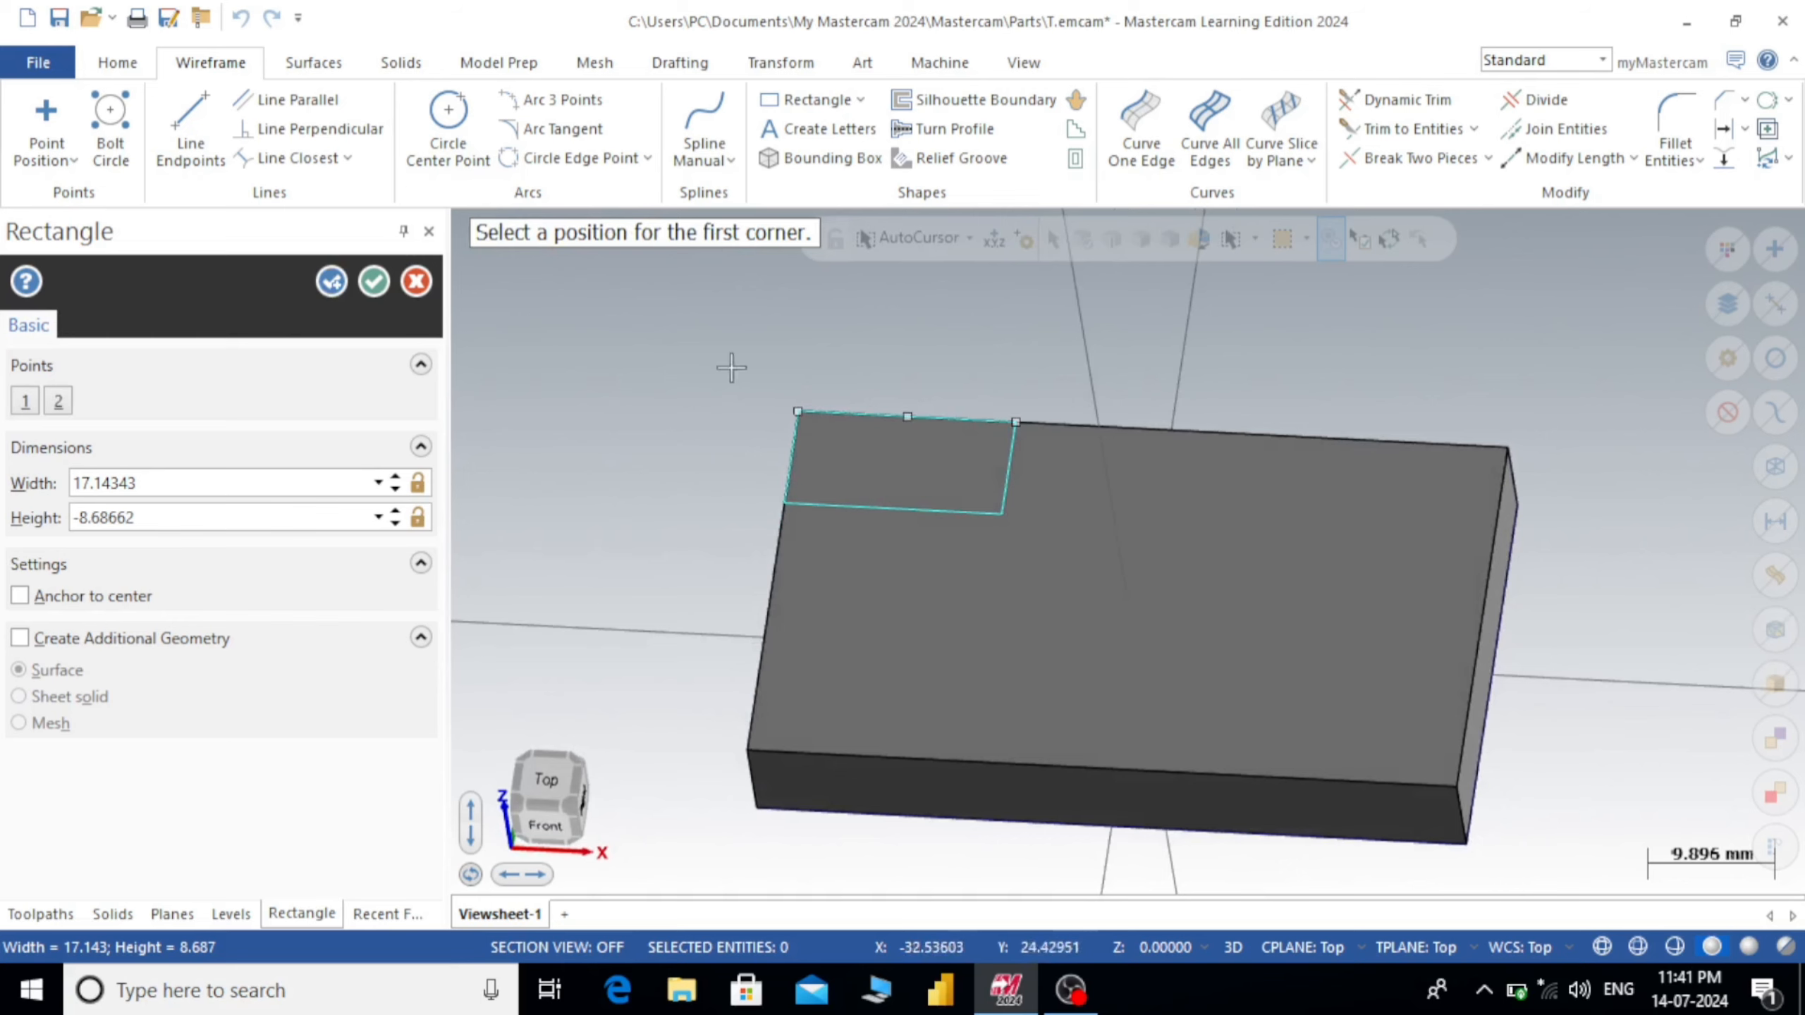
right_click(674, 349)
click(719, 490)
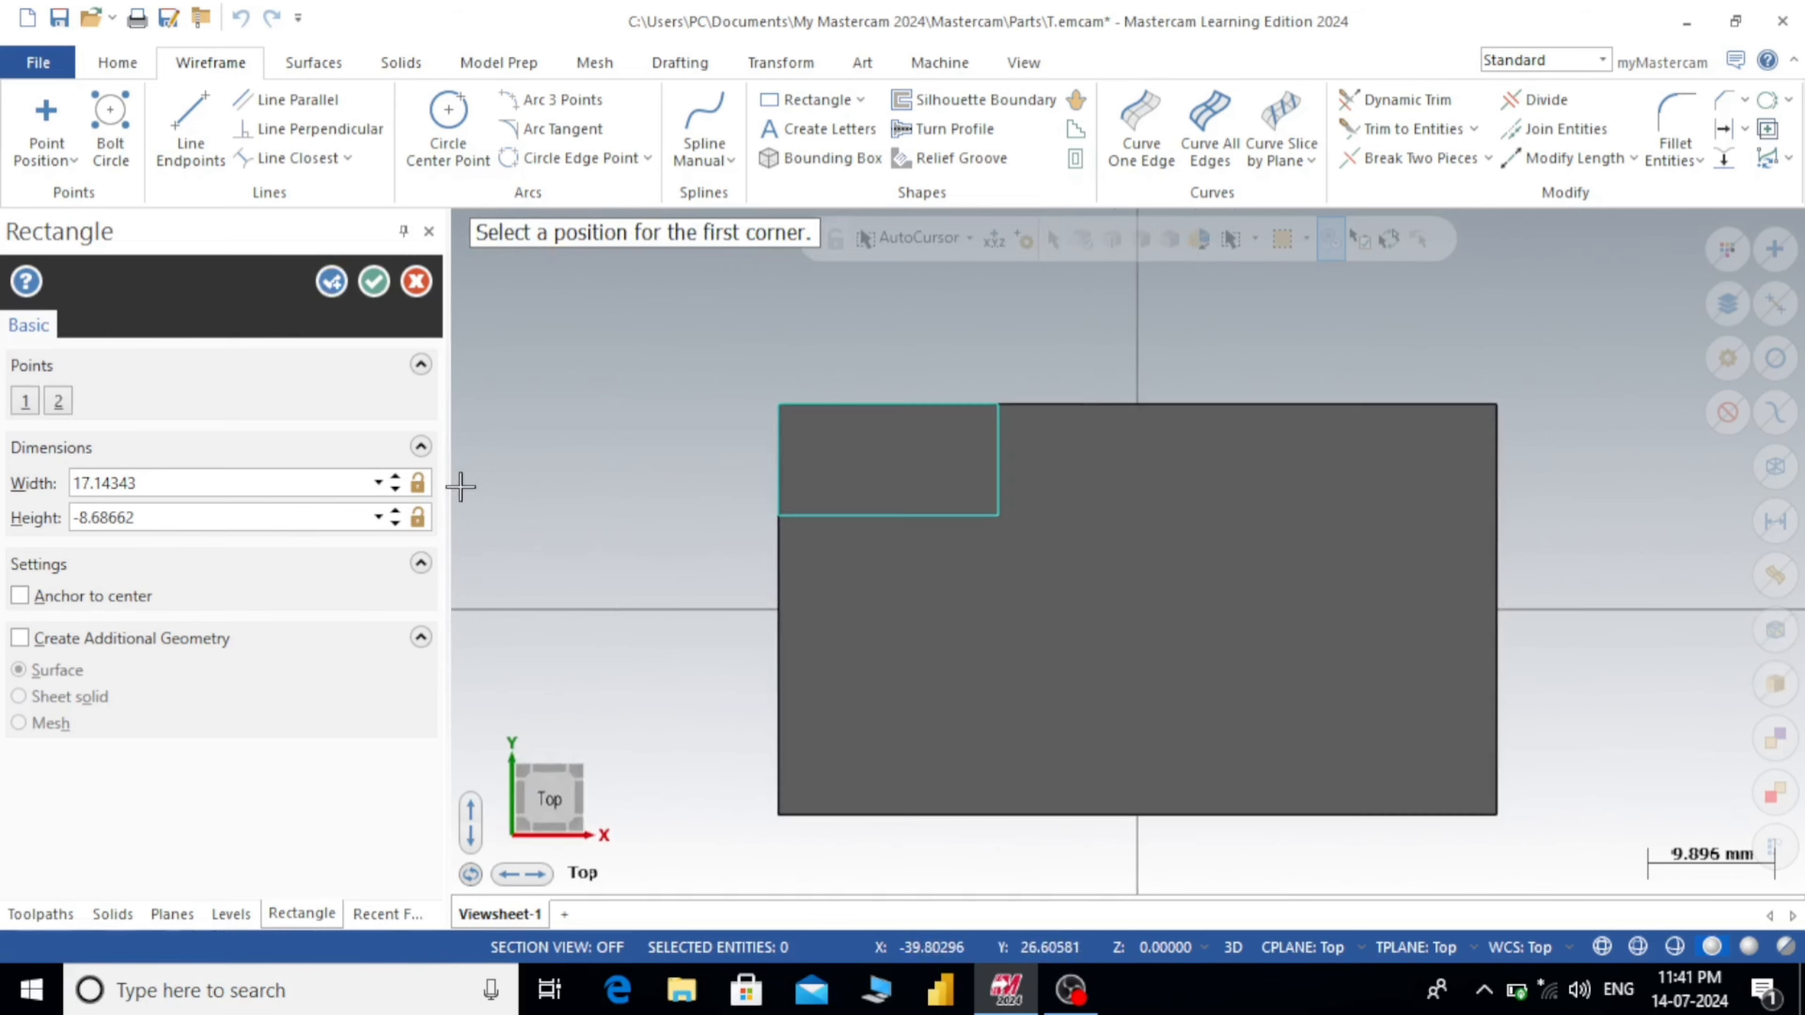
drag(206, 484, 62, 483)
text(16)
key(Tab)
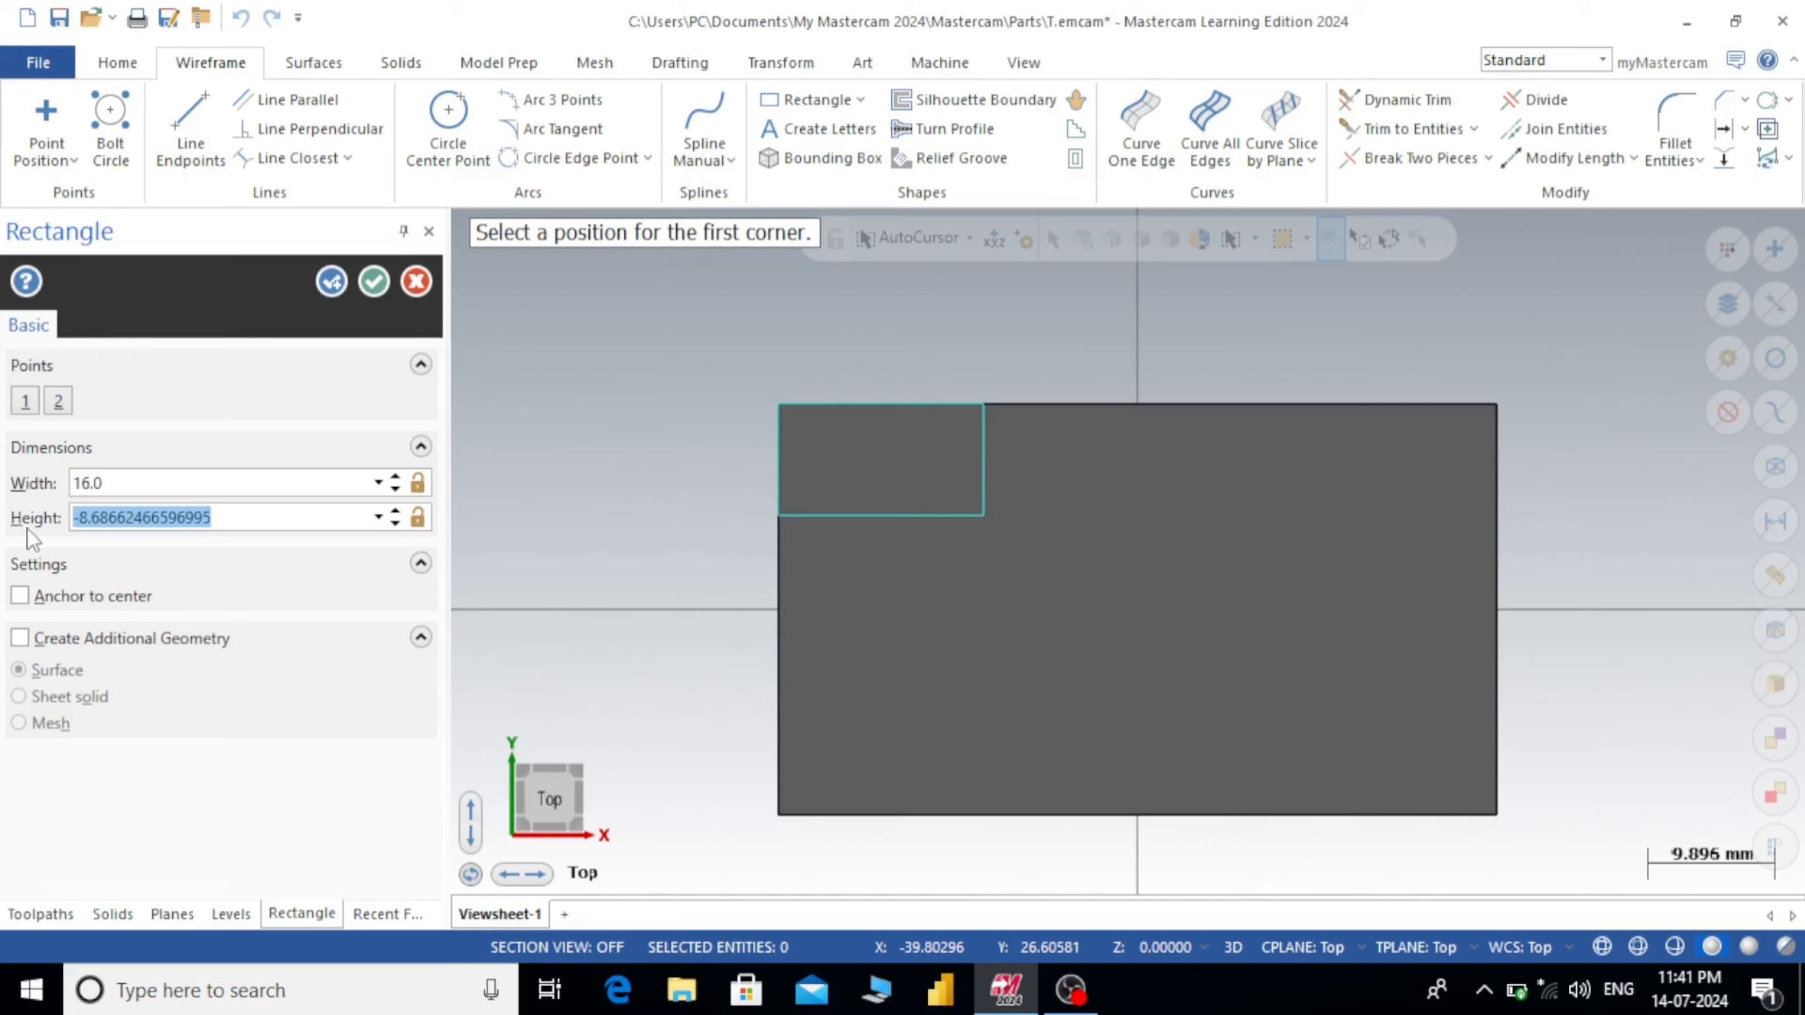
text(8)
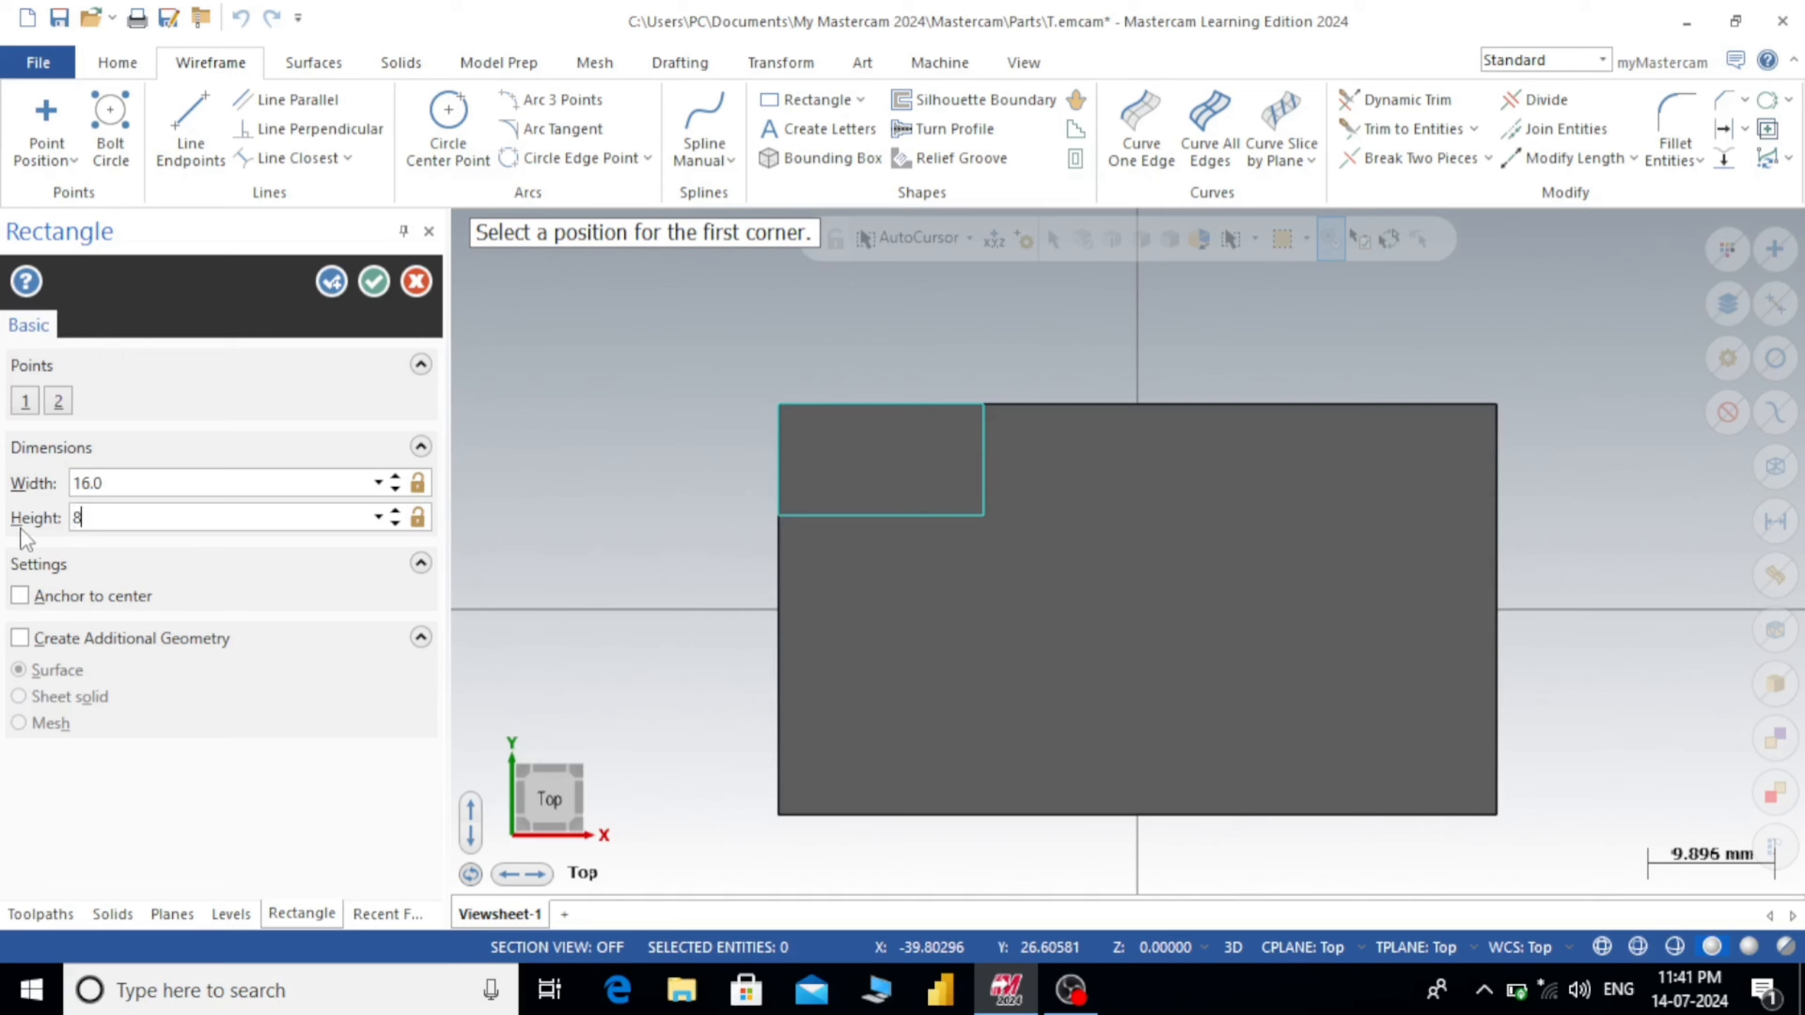
click(344, 276)
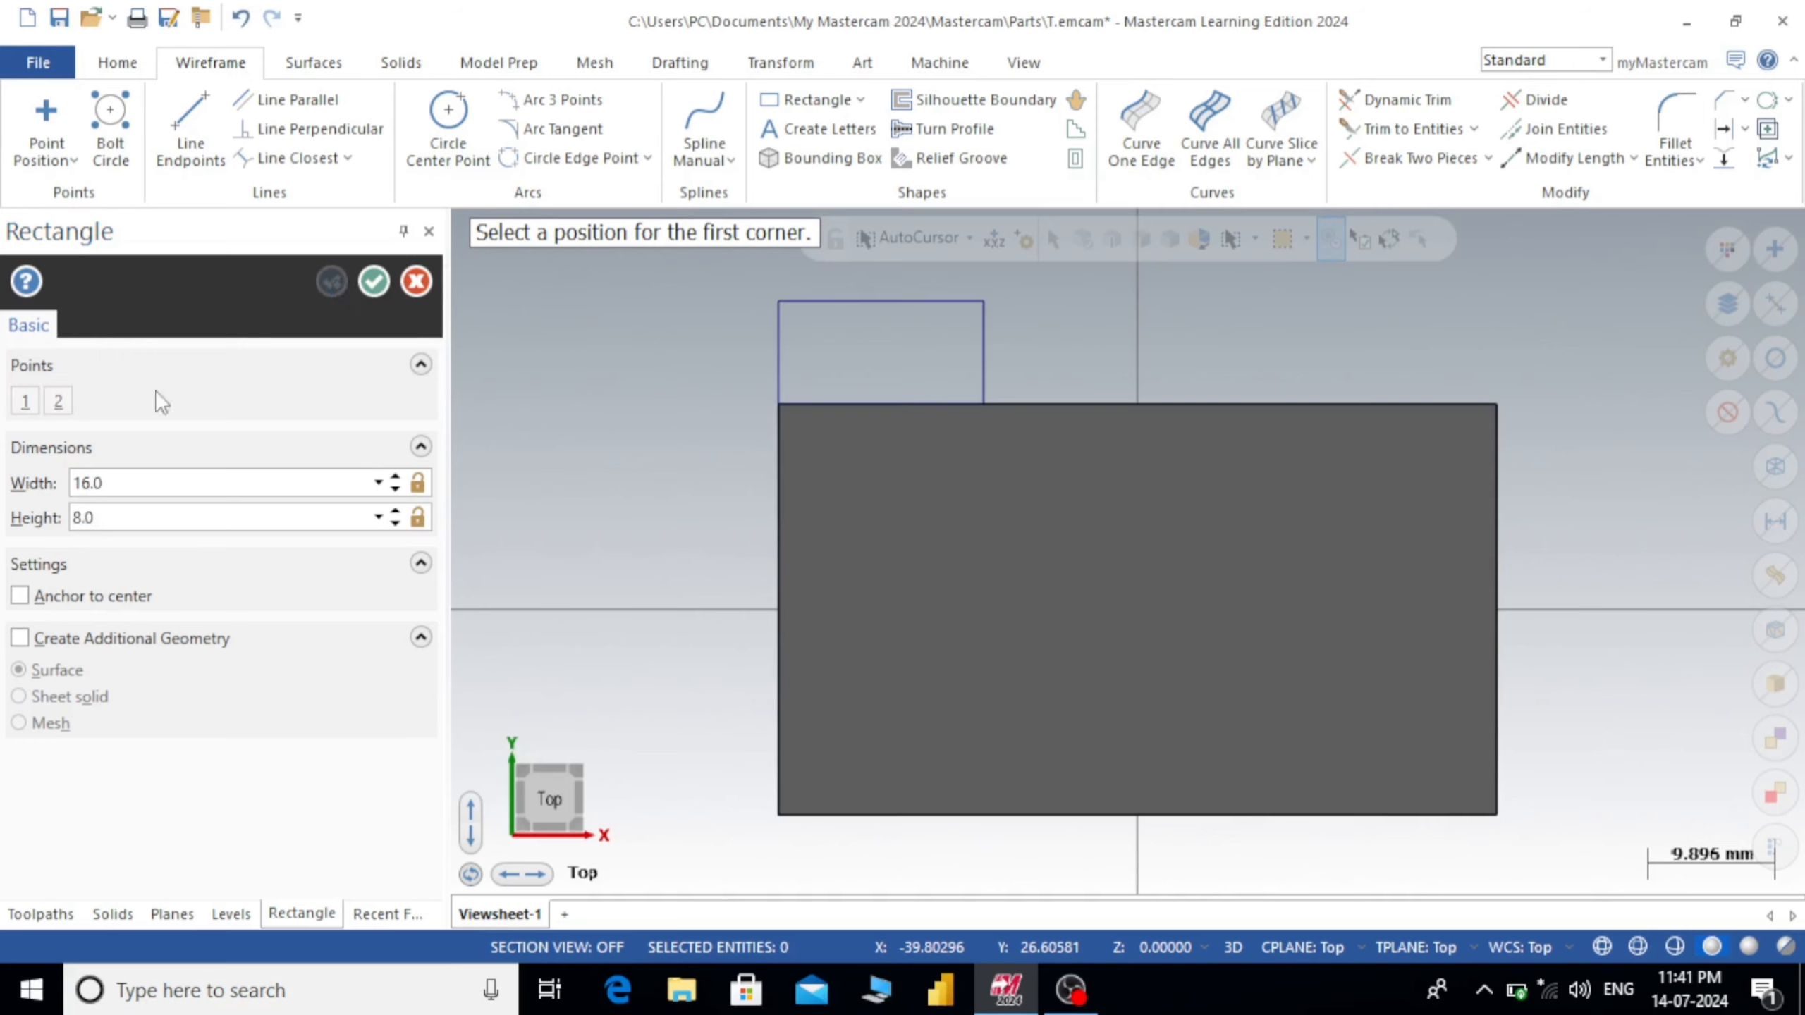
- Place another rectangle, width 16 and height -8 mm, from the plate's upper-left corner and accept it
drag(91, 523, 74, 523)
double_click(123, 491)
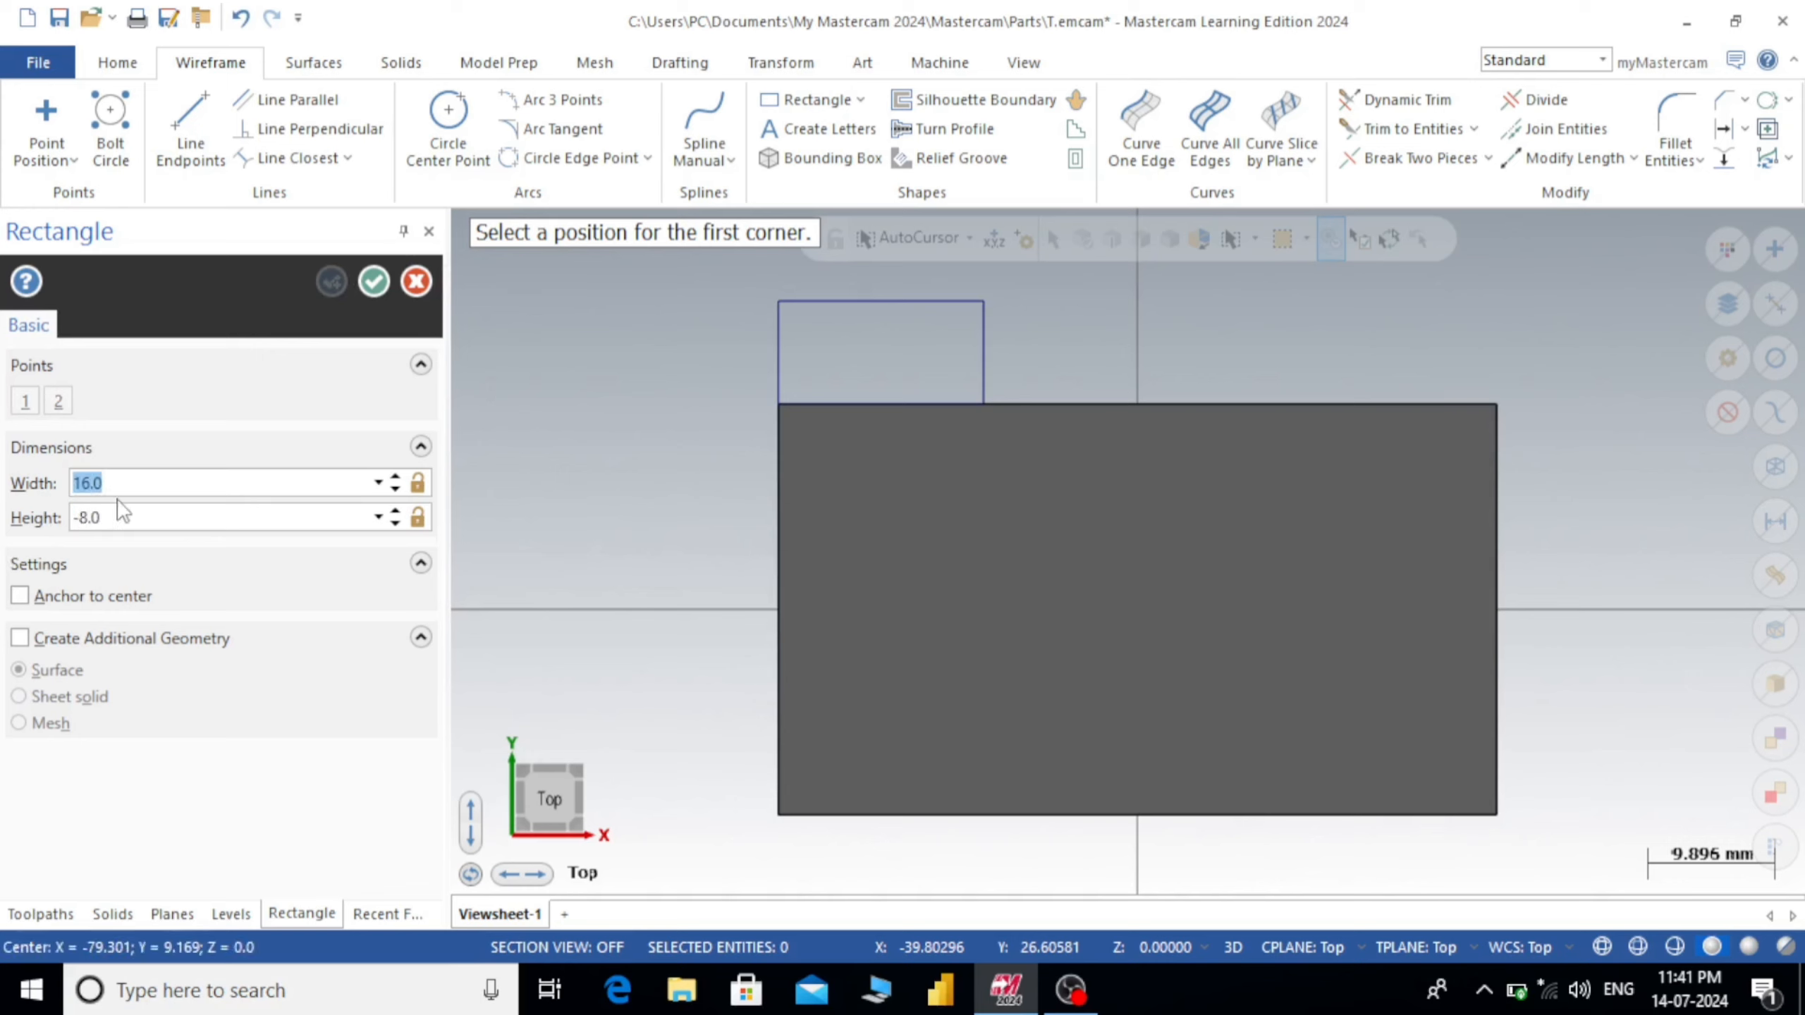
key(Return)
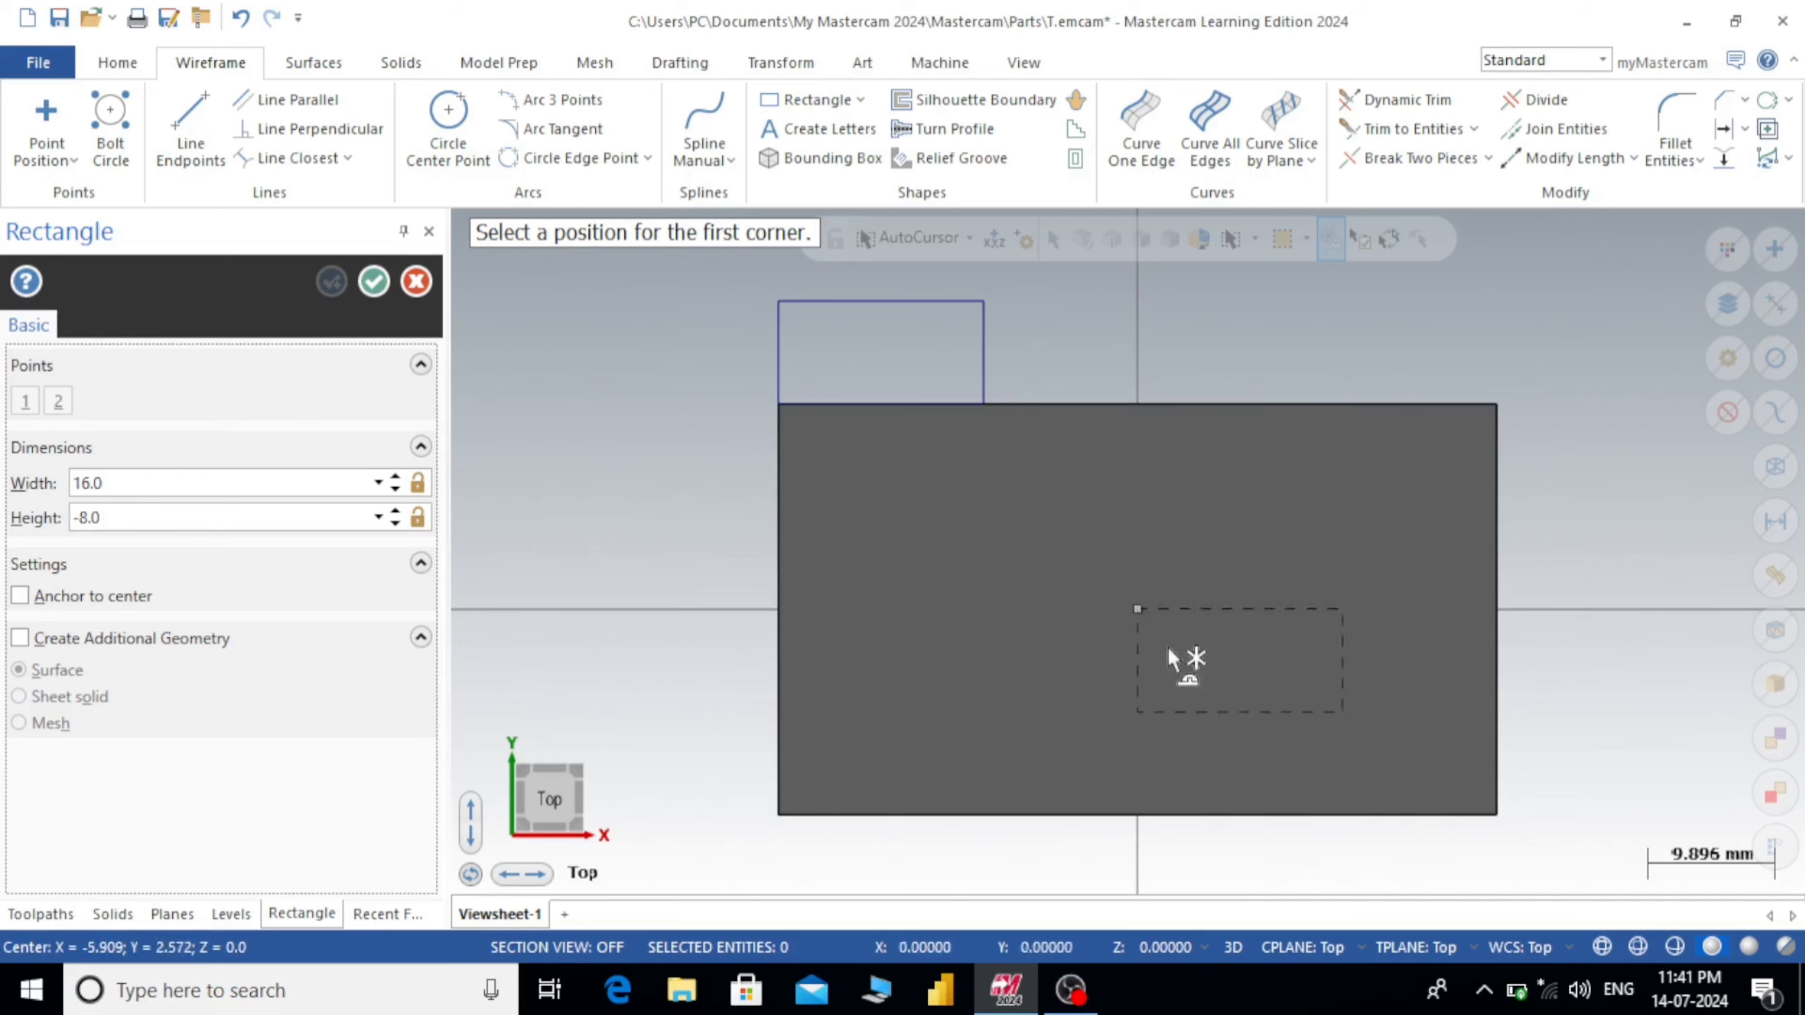
click(779, 404)
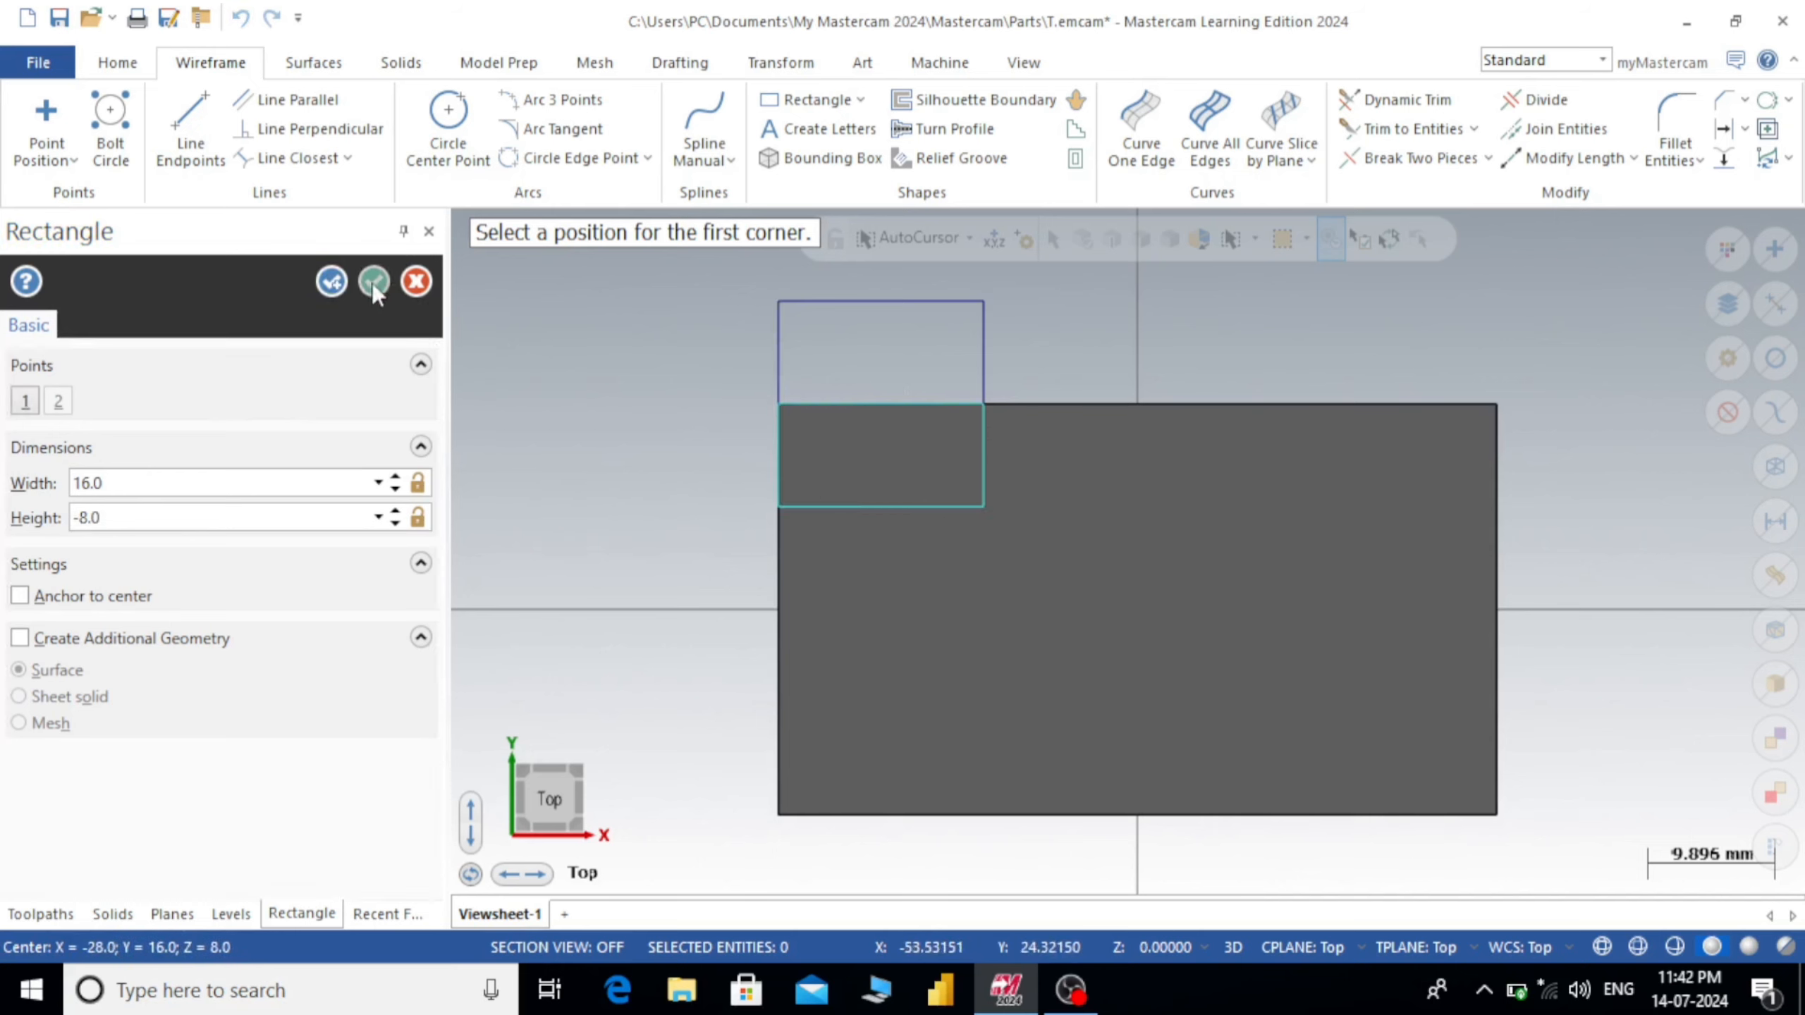
click(340, 280)
- Draw a freehand rectangle about 26.5 by 9.2 mm around the rectangle above the plate's upper-left corner, and accept it
click(726, 284)
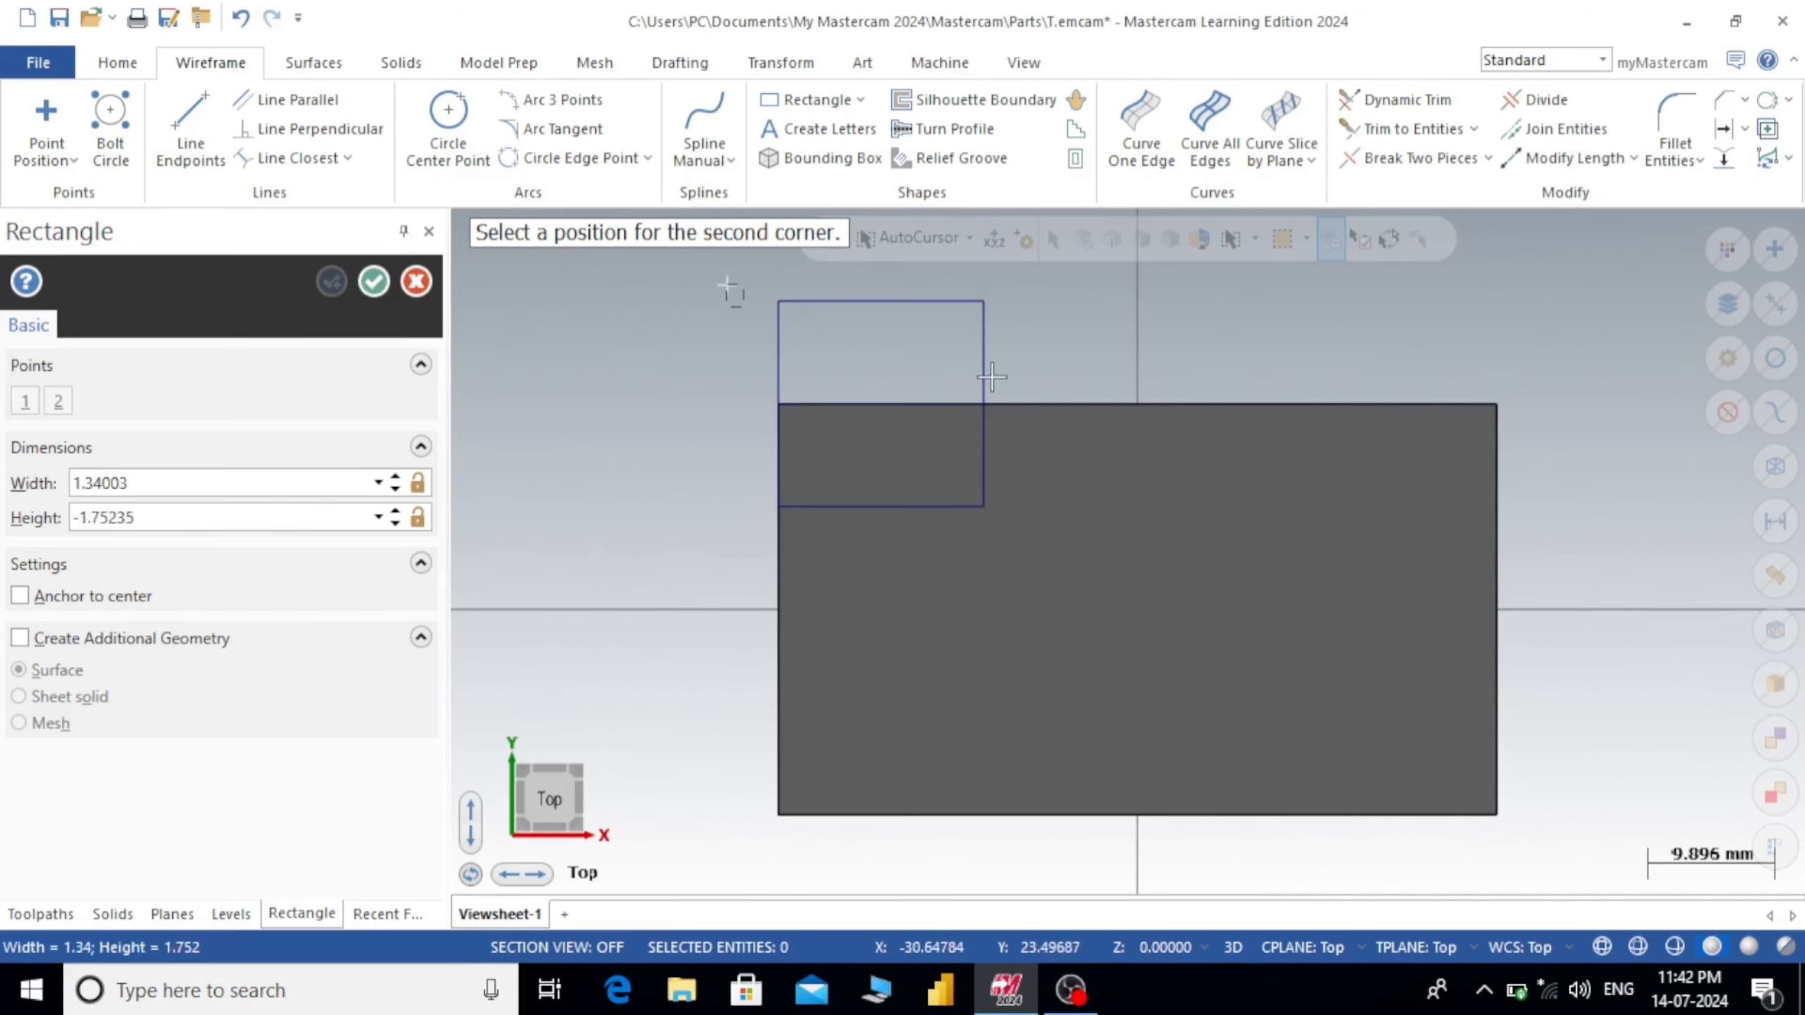
click(1066, 403)
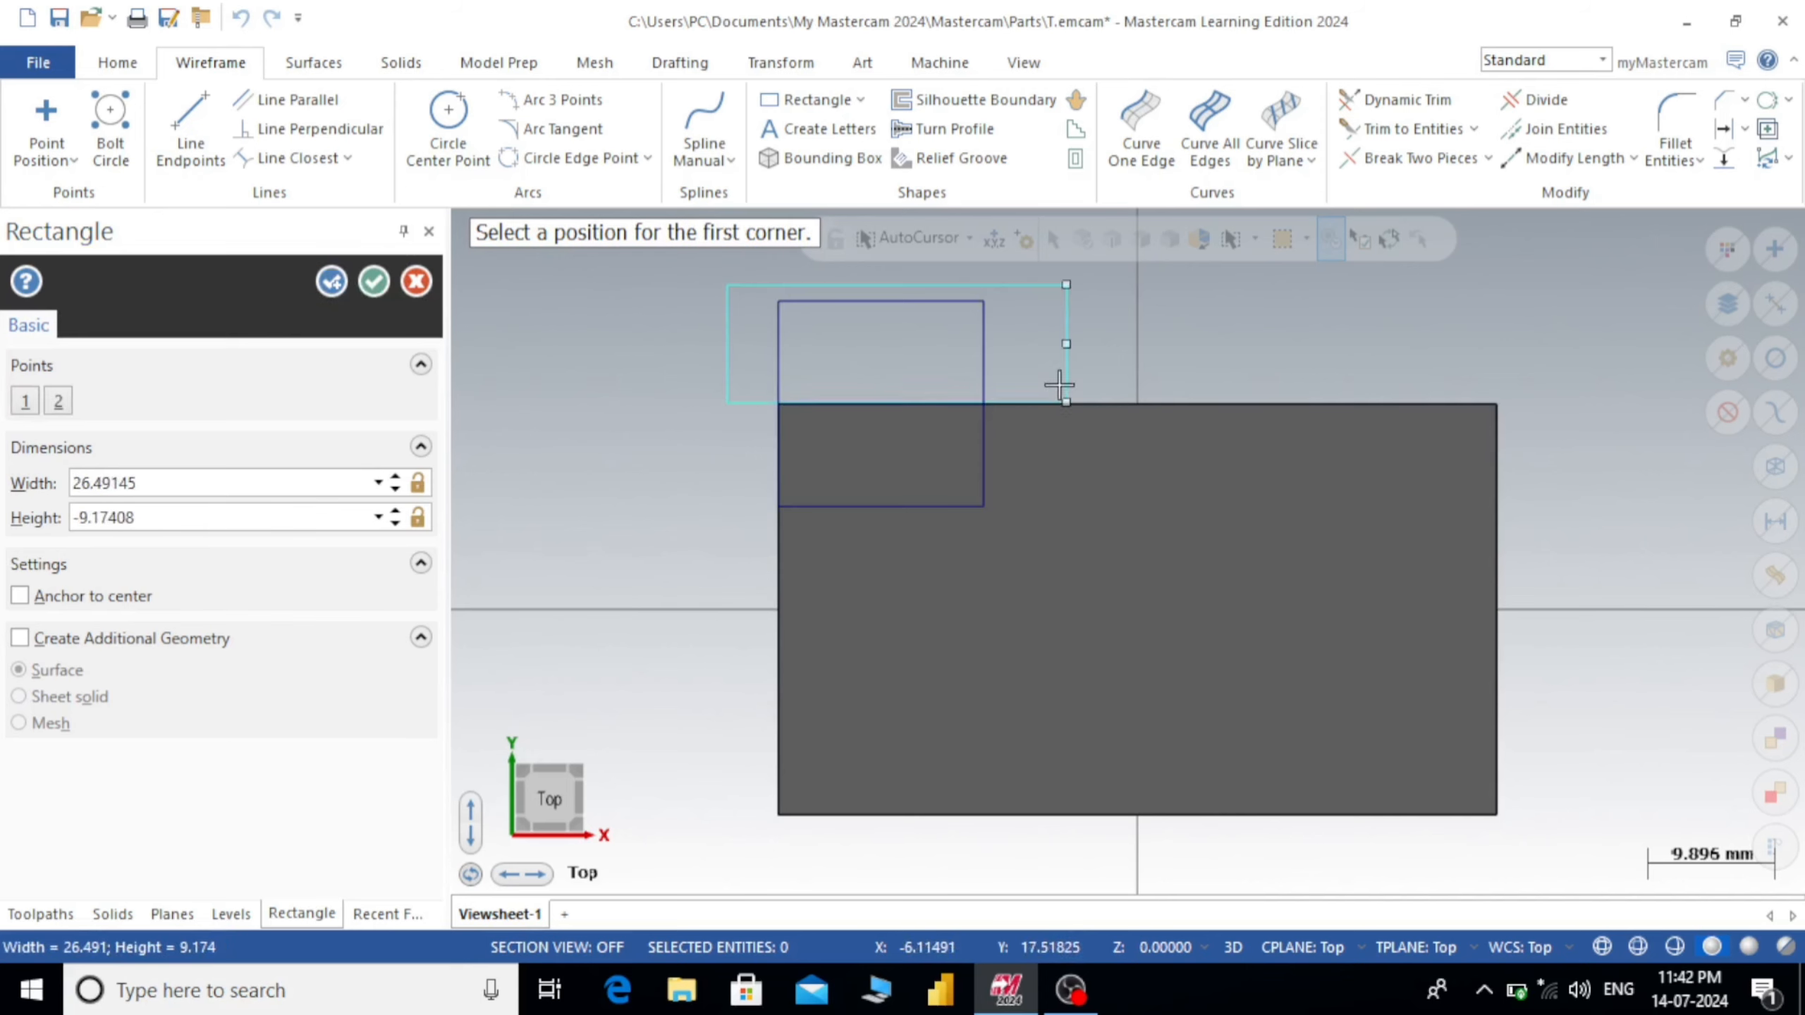
key(Return)
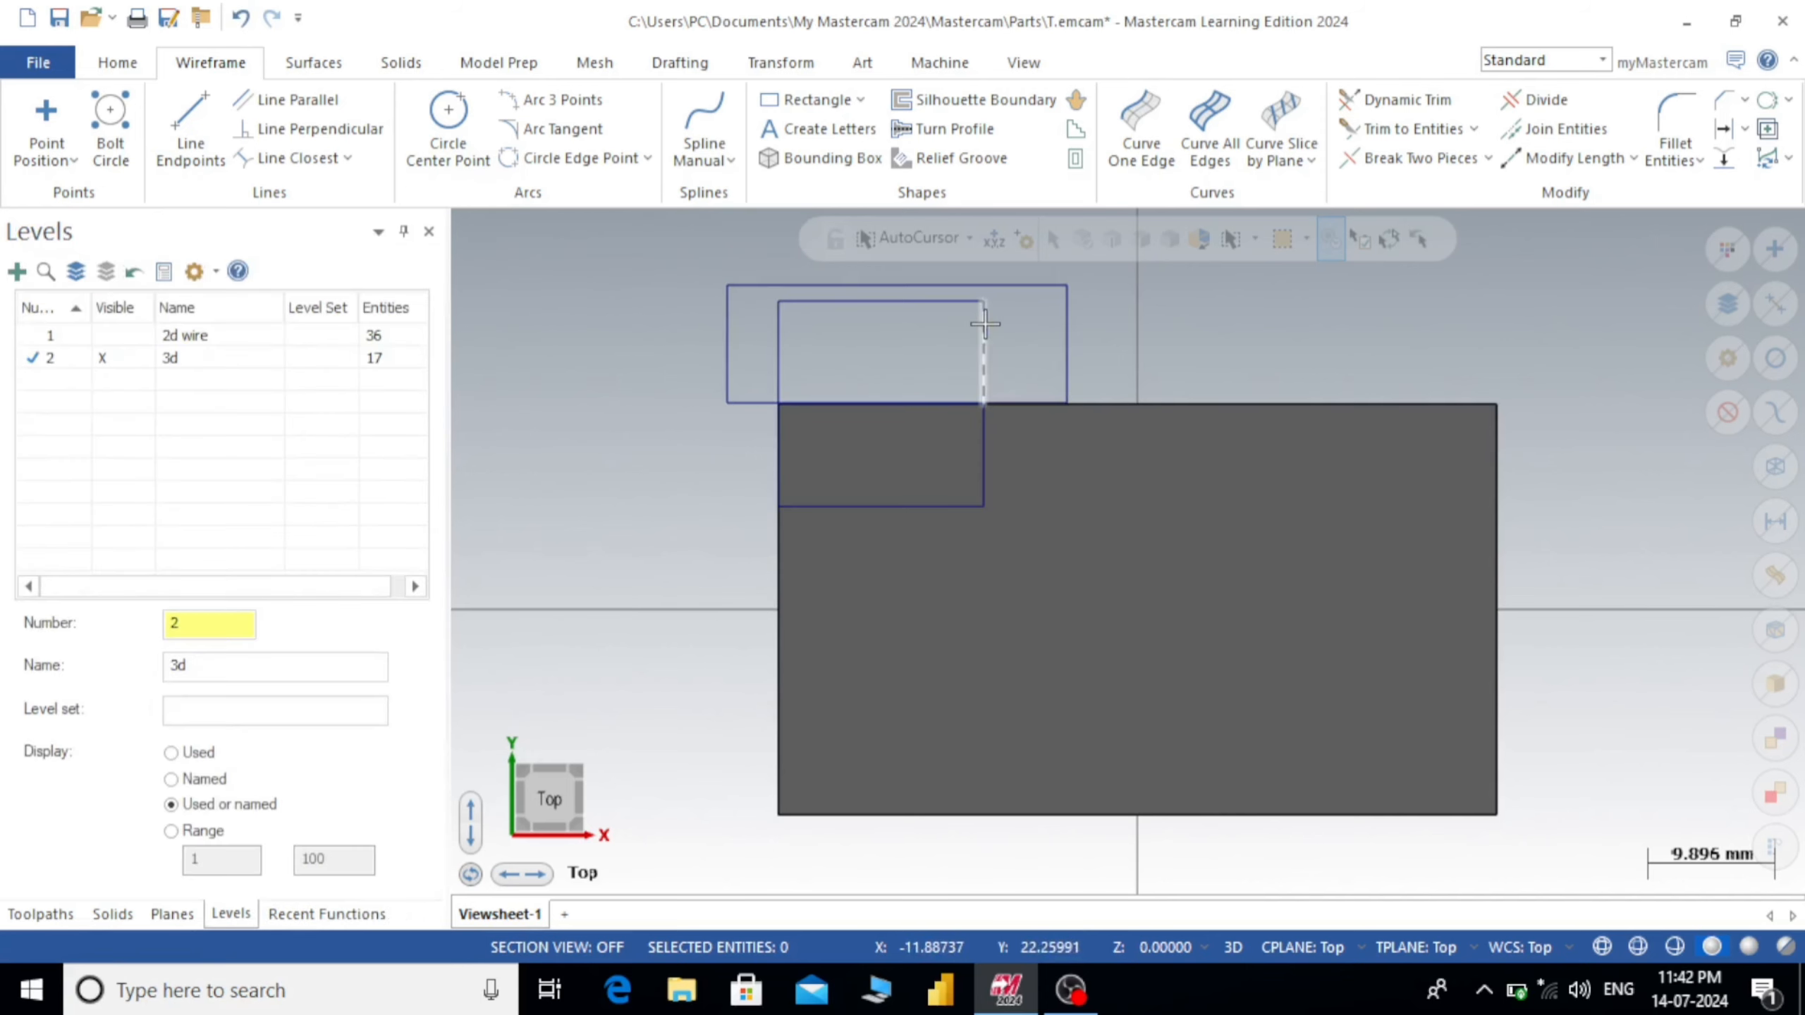
- Undo the three rectangles drawn around the plate's upper-left corner
key(ctrl+z)
key(ctrl+z)
key(ctrl+z)
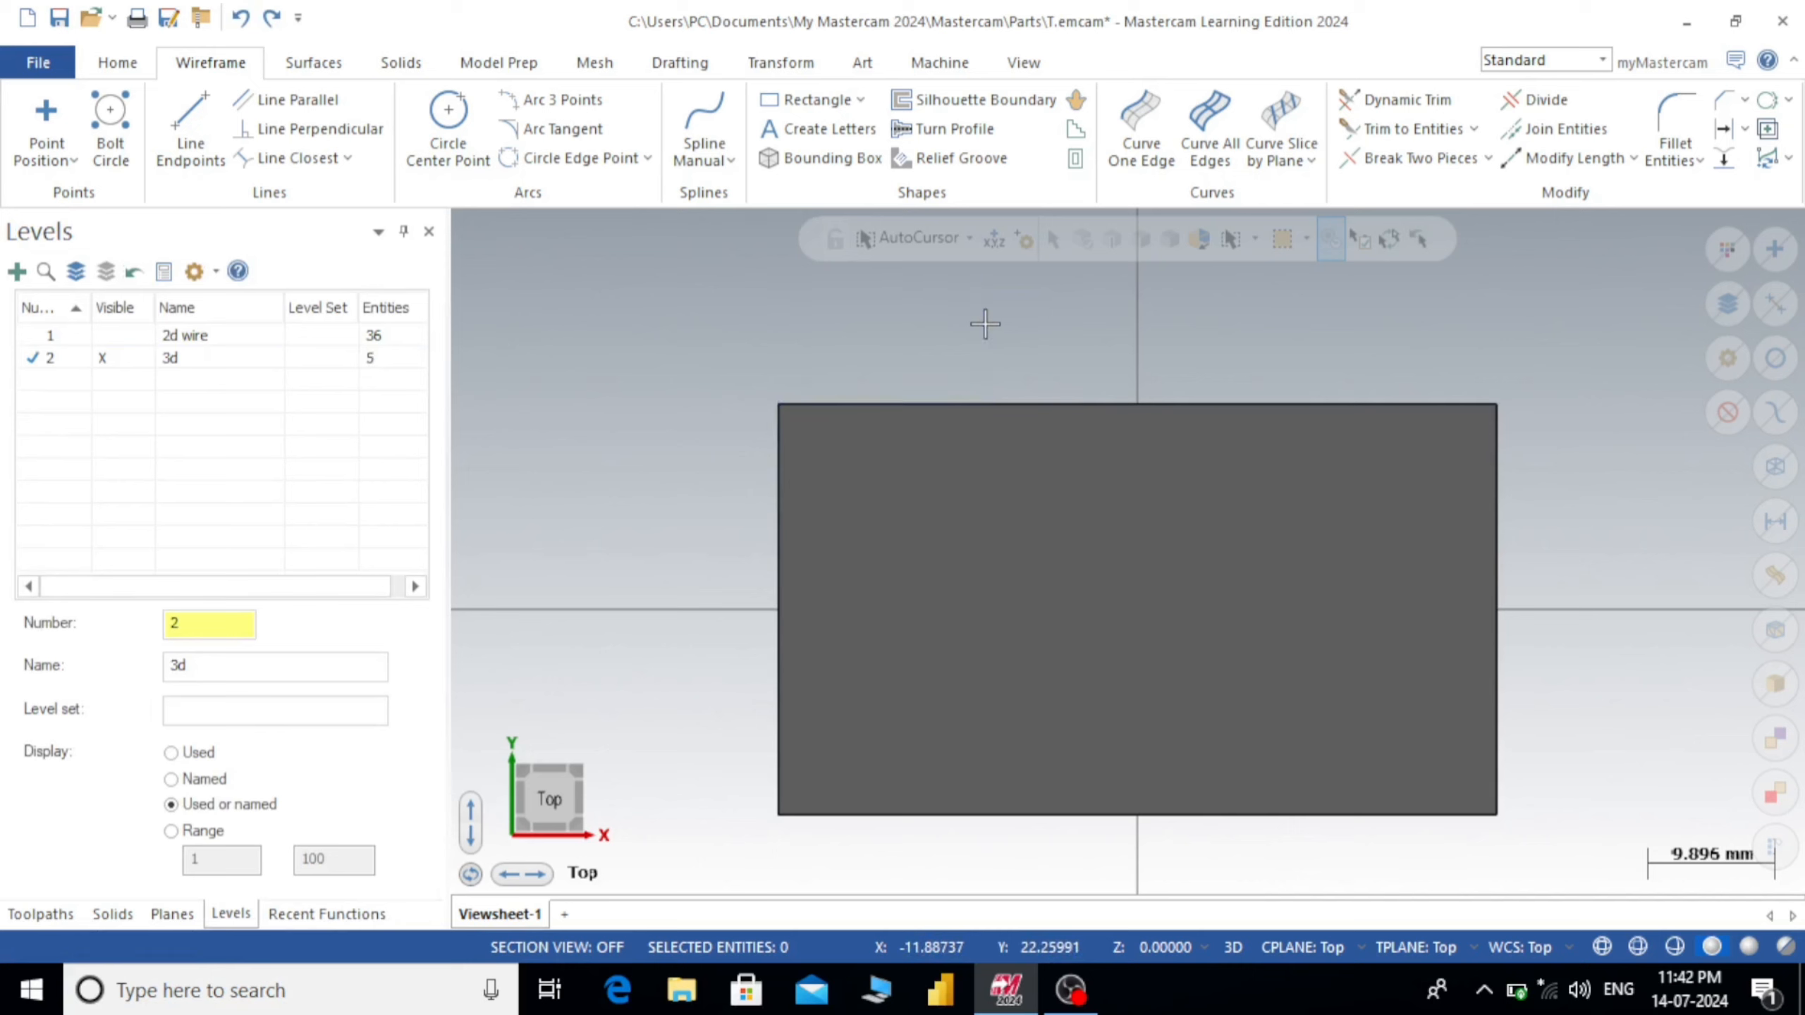
- Draw a rectangle from the plate's upper-left corner with width 16 and height -8 mm, and accept it
click(763, 106)
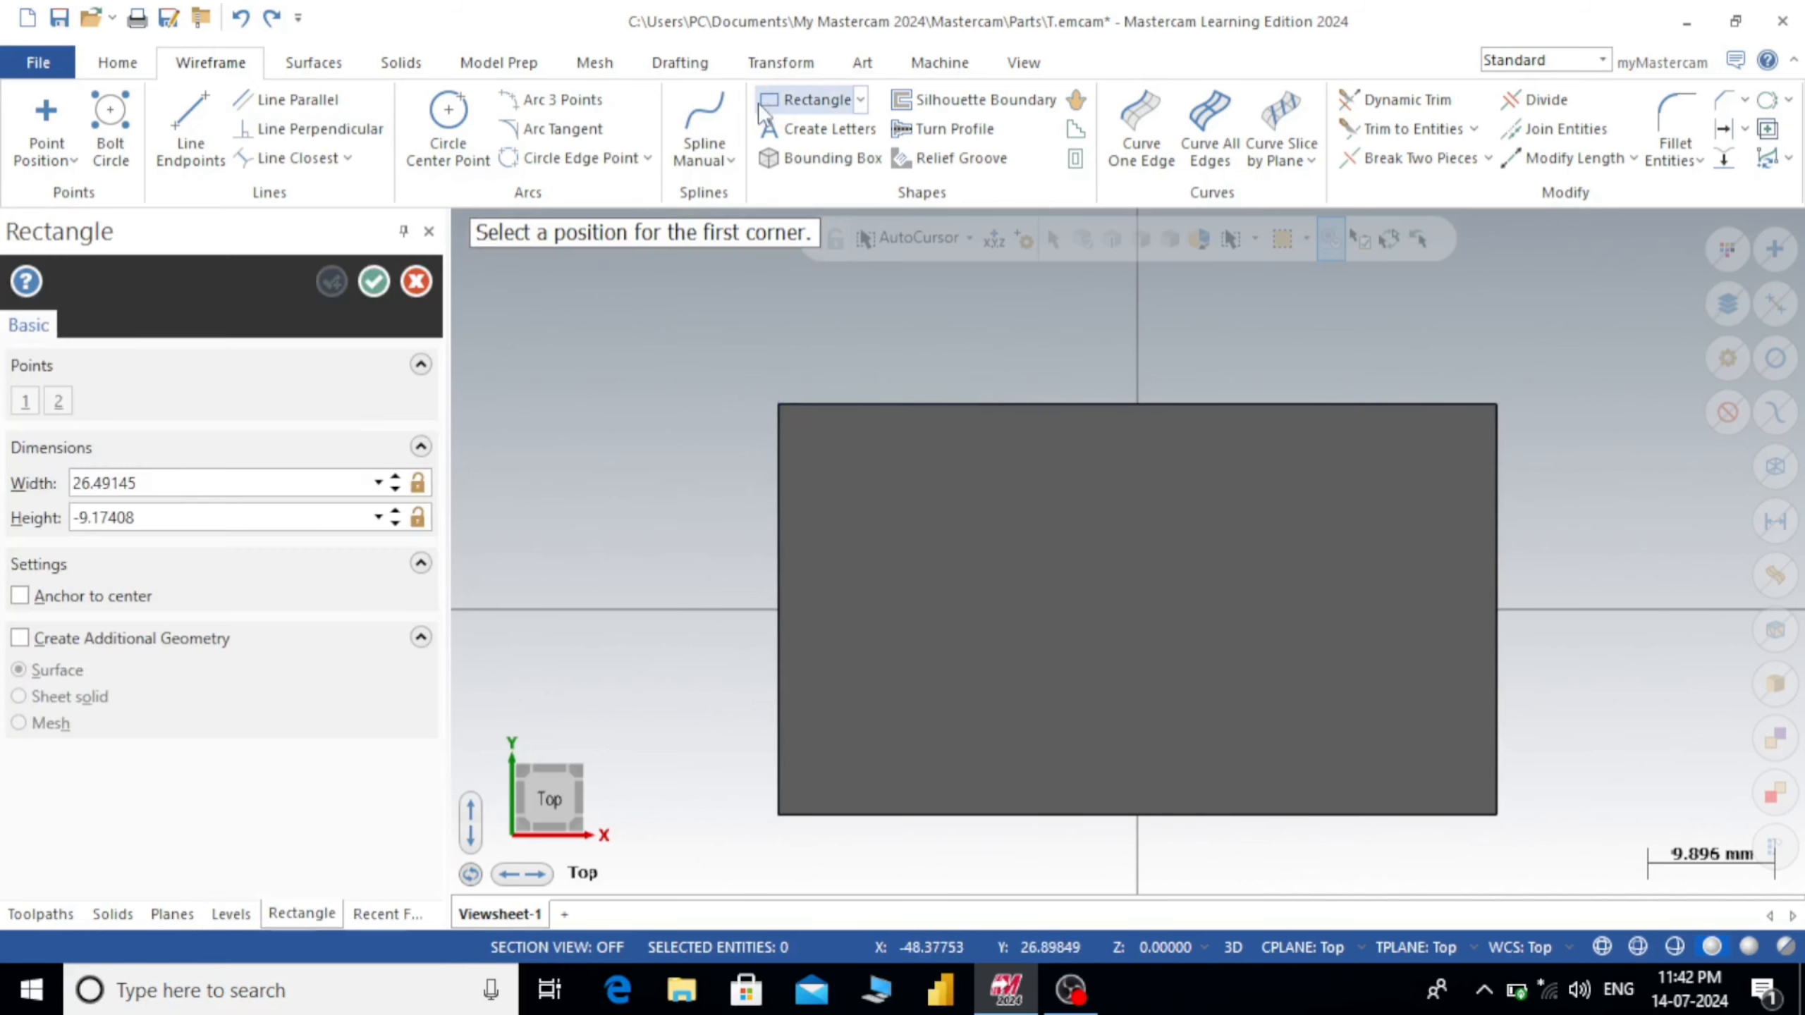
click(778, 406)
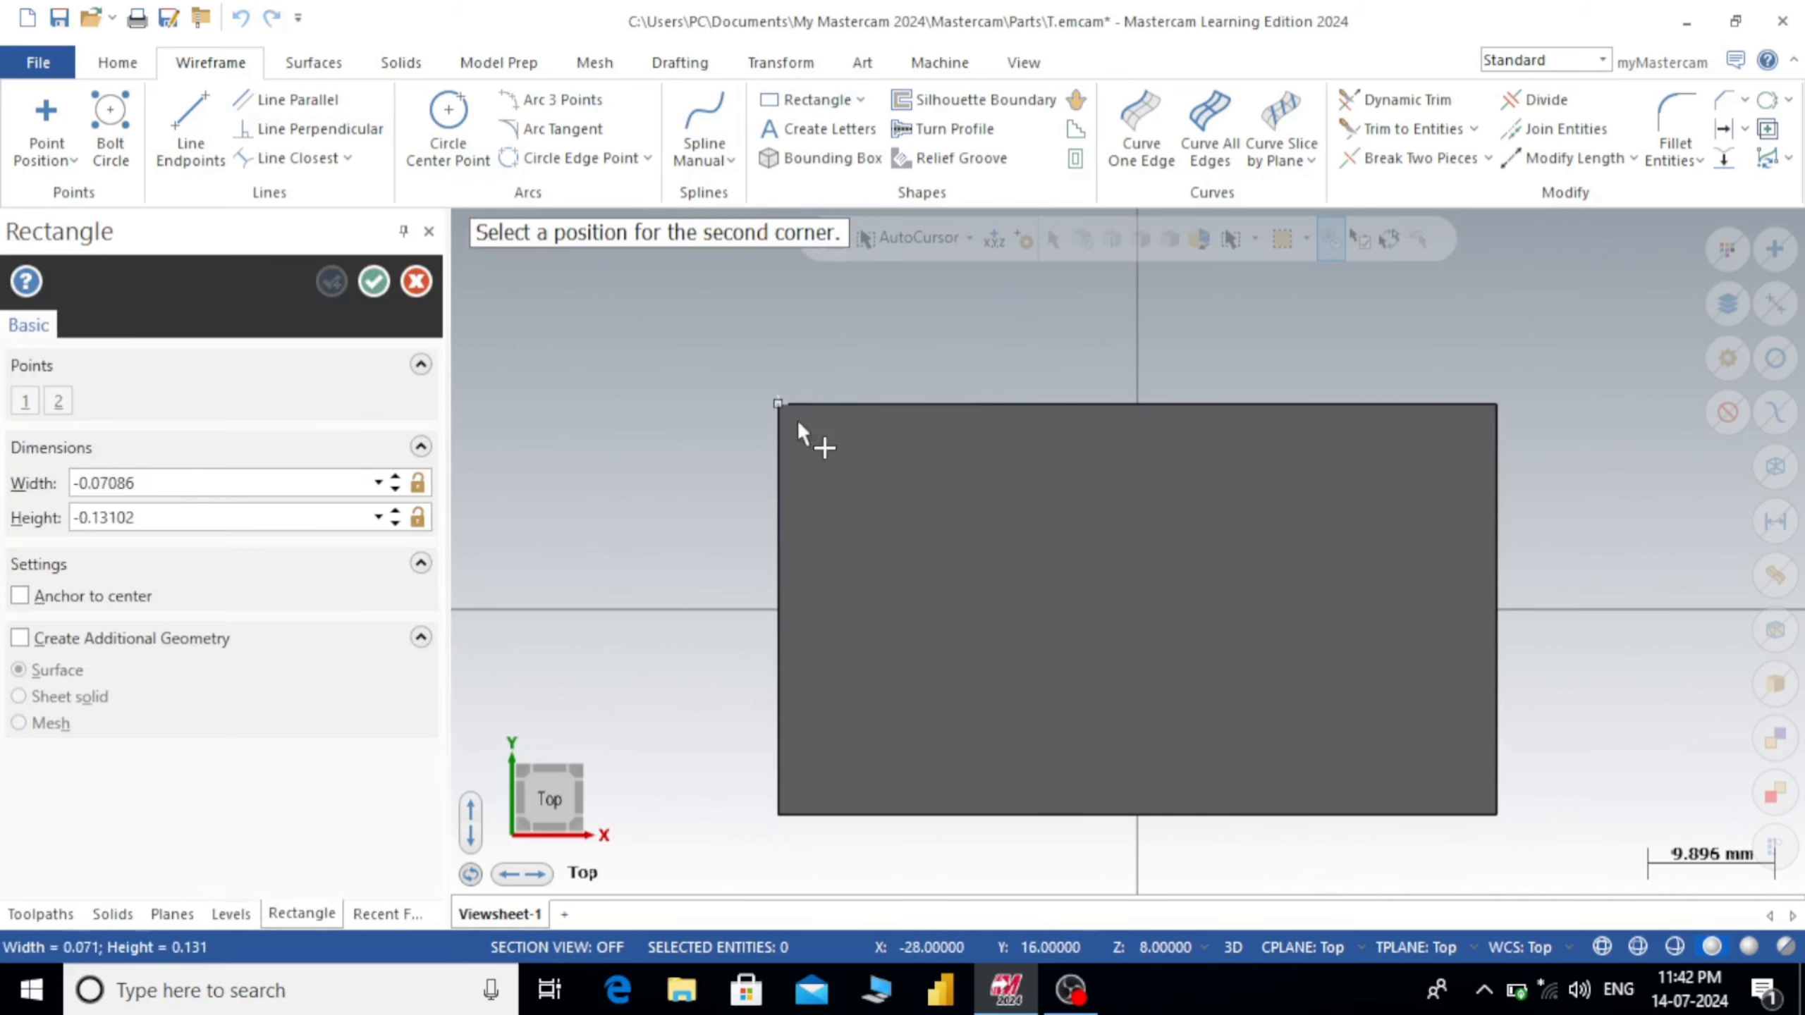
click(1003, 500)
click(170, 486)
text(16)
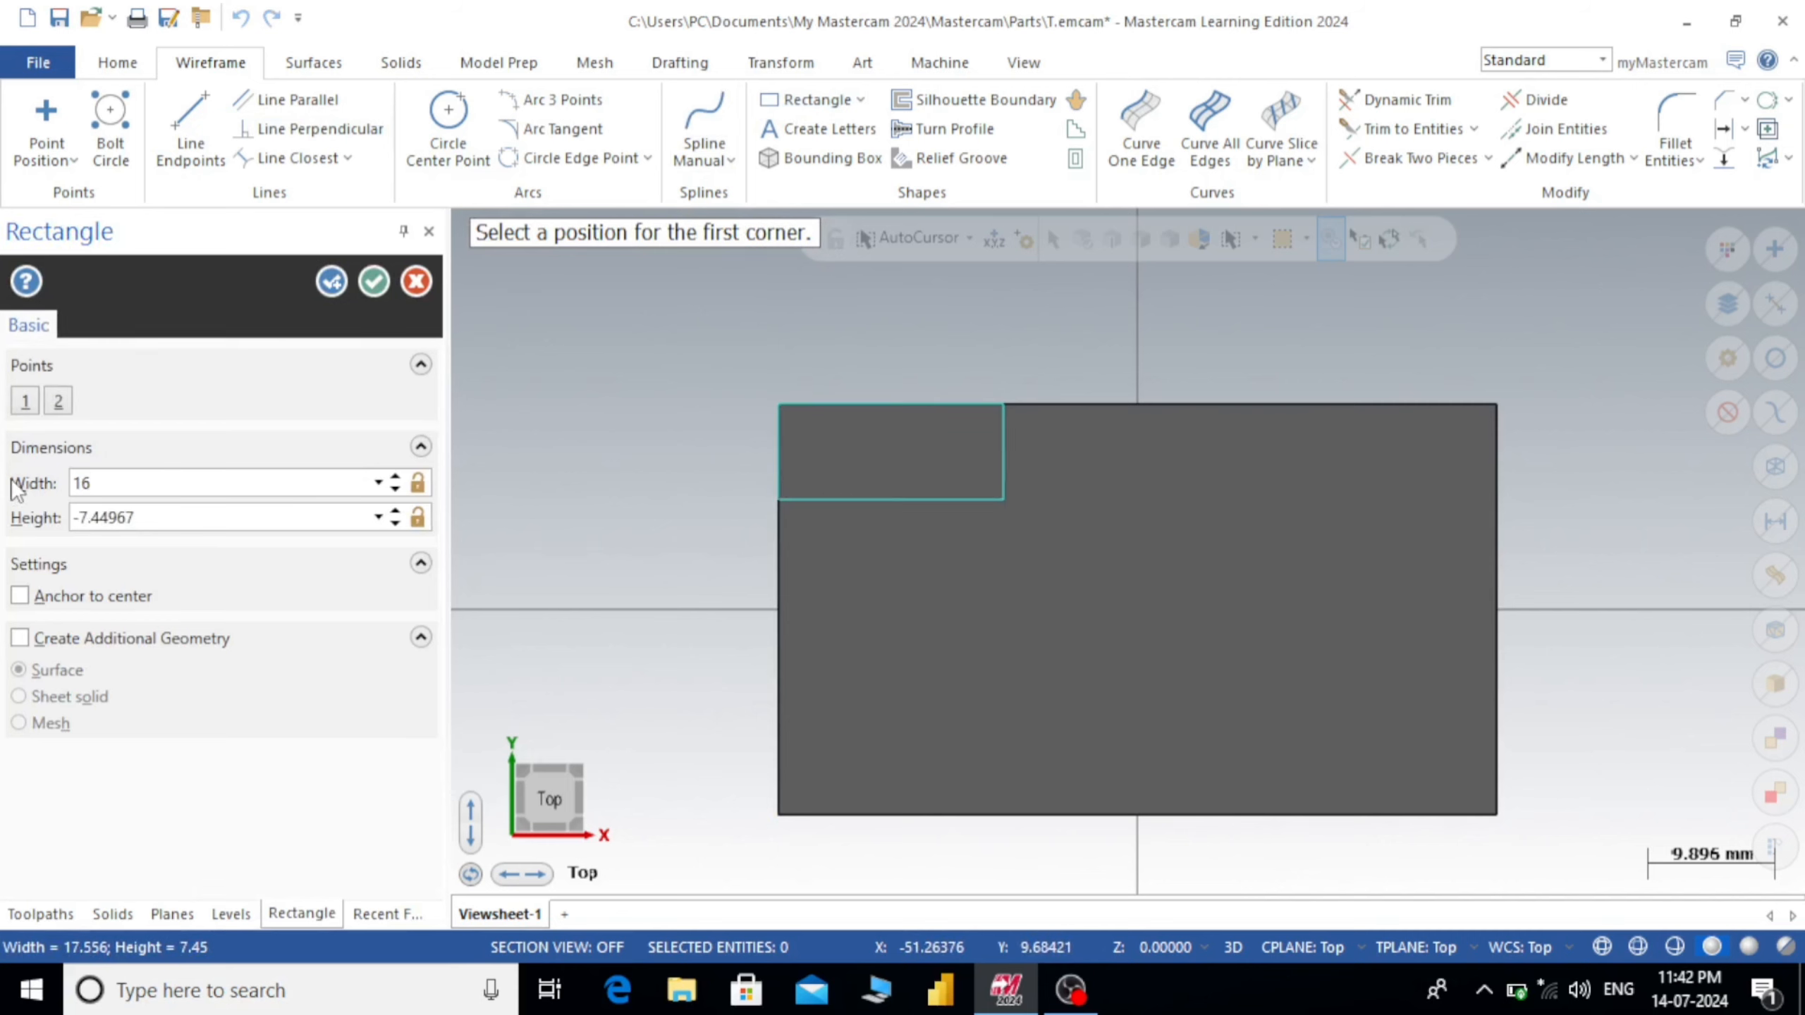
click(73, 522)
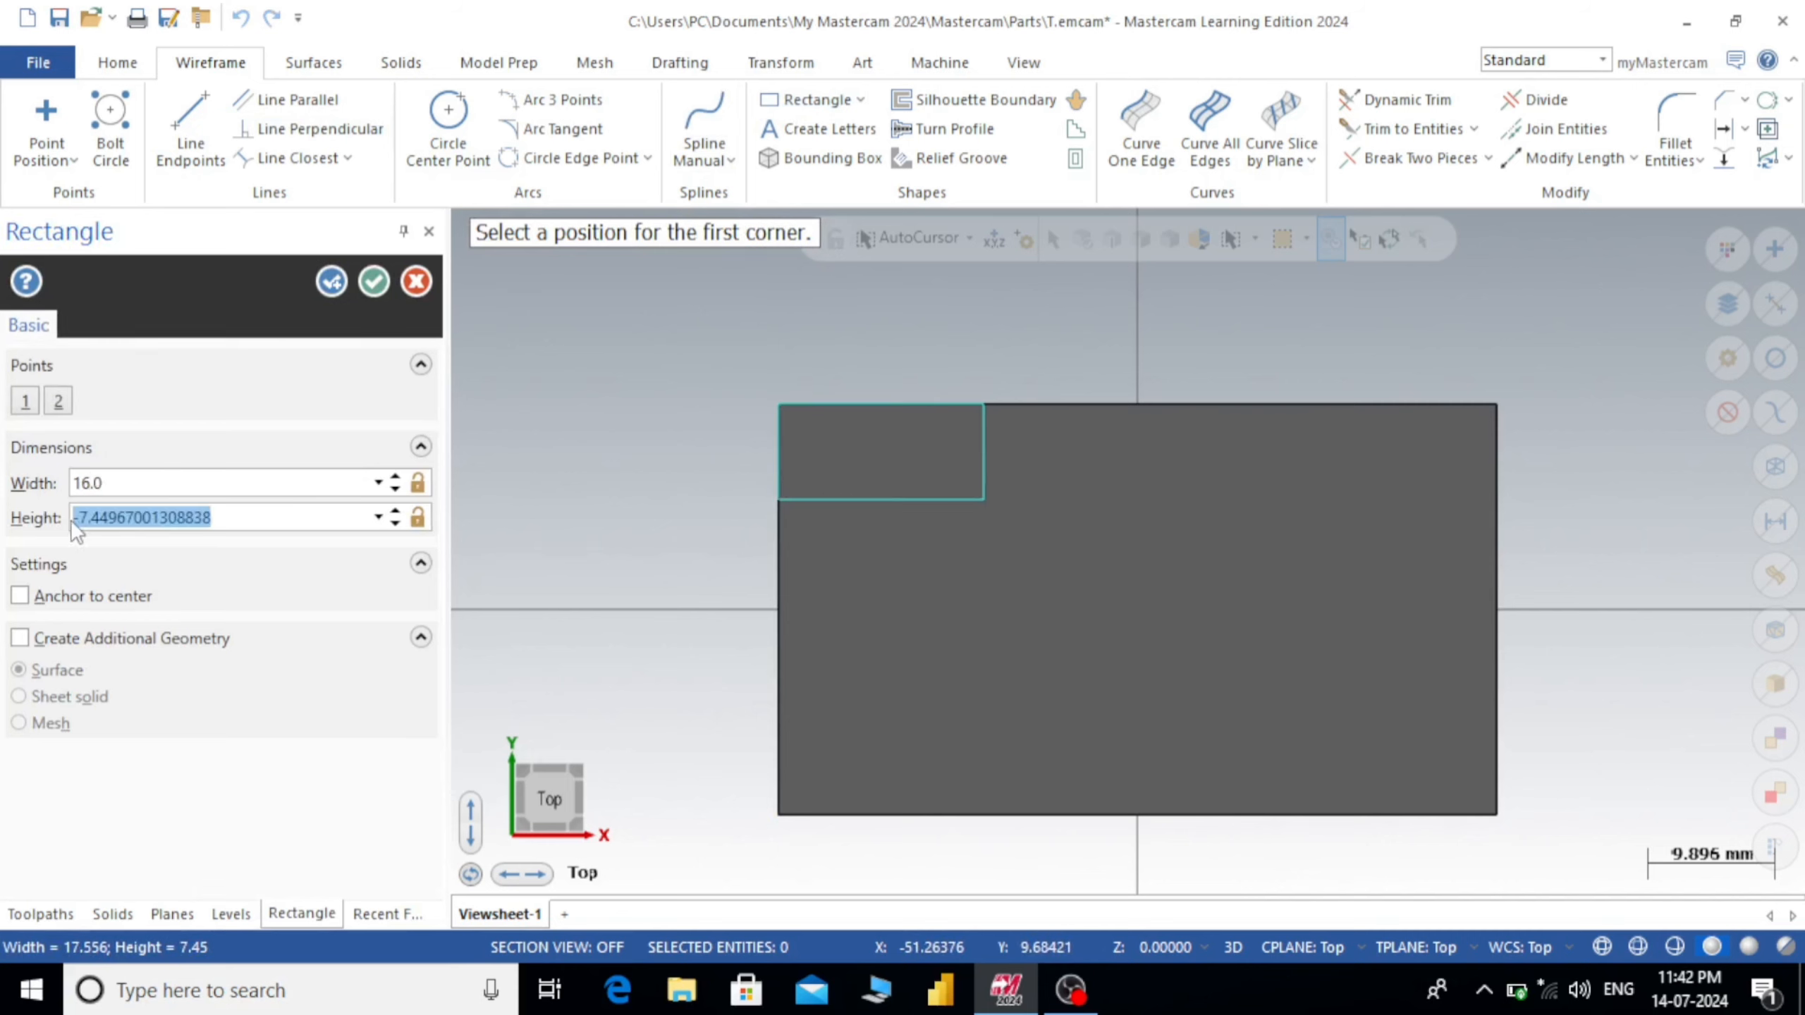
text(-8)
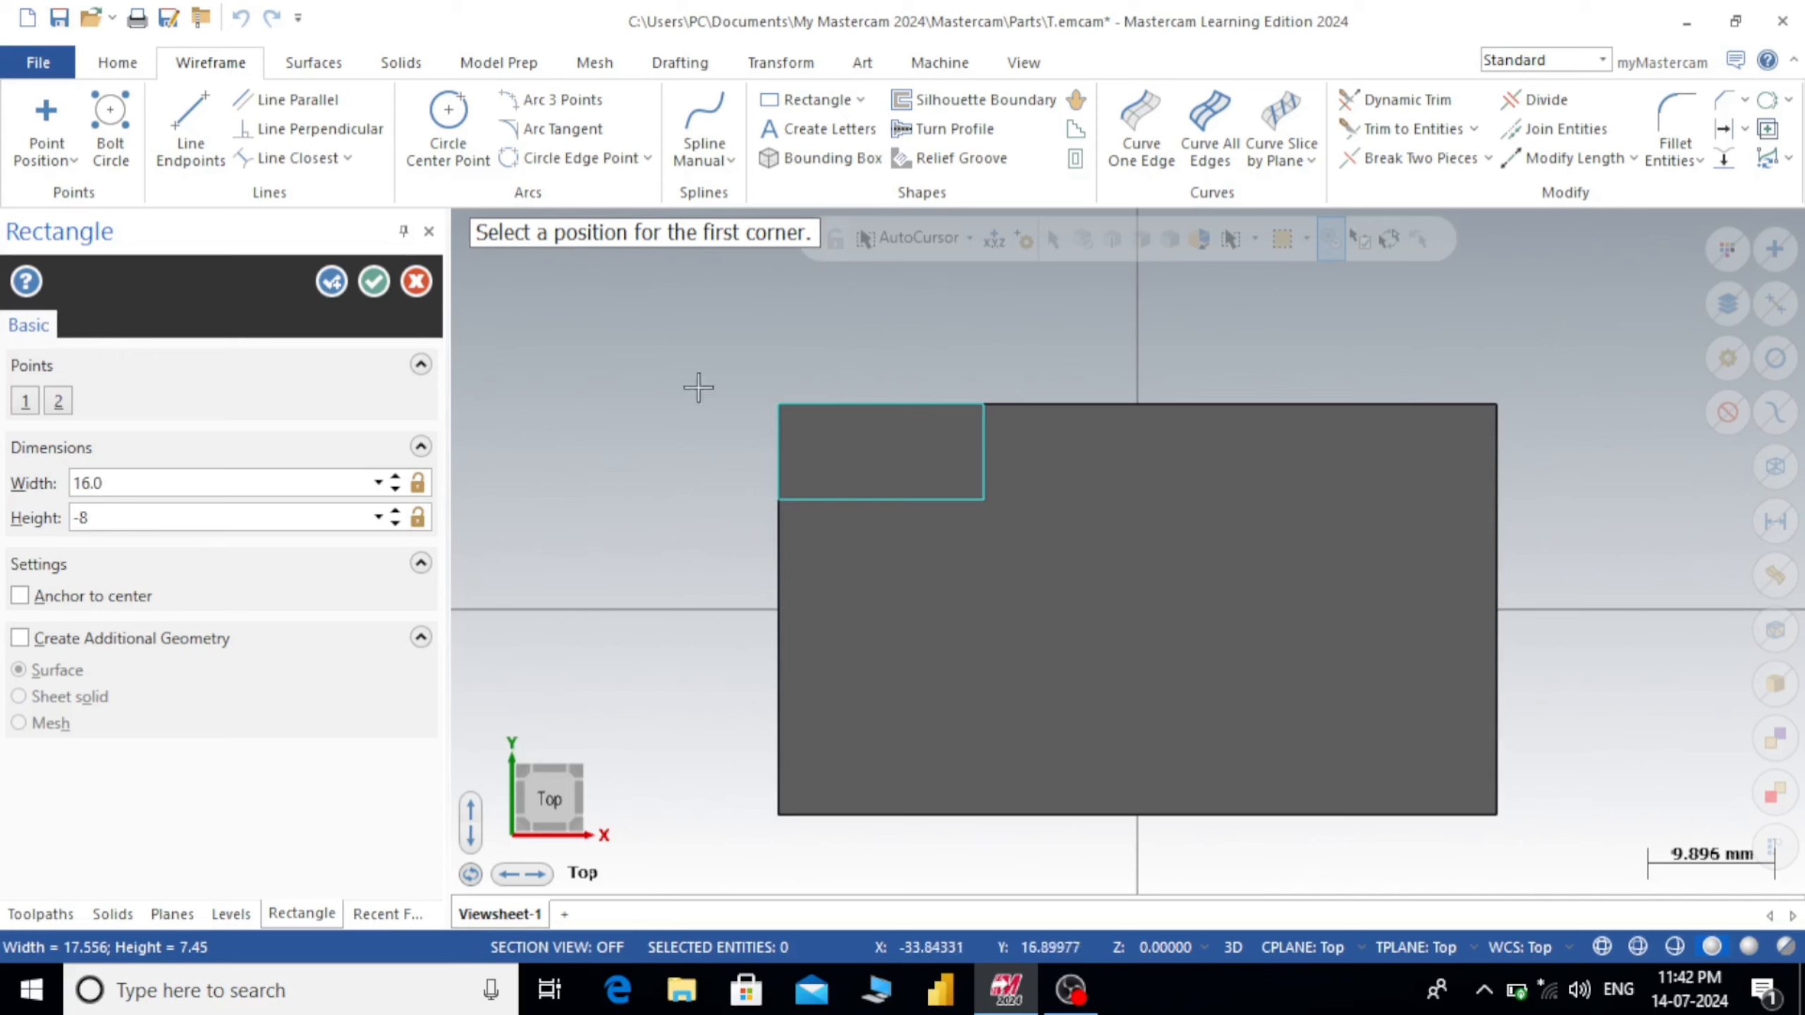
click(329, 281)
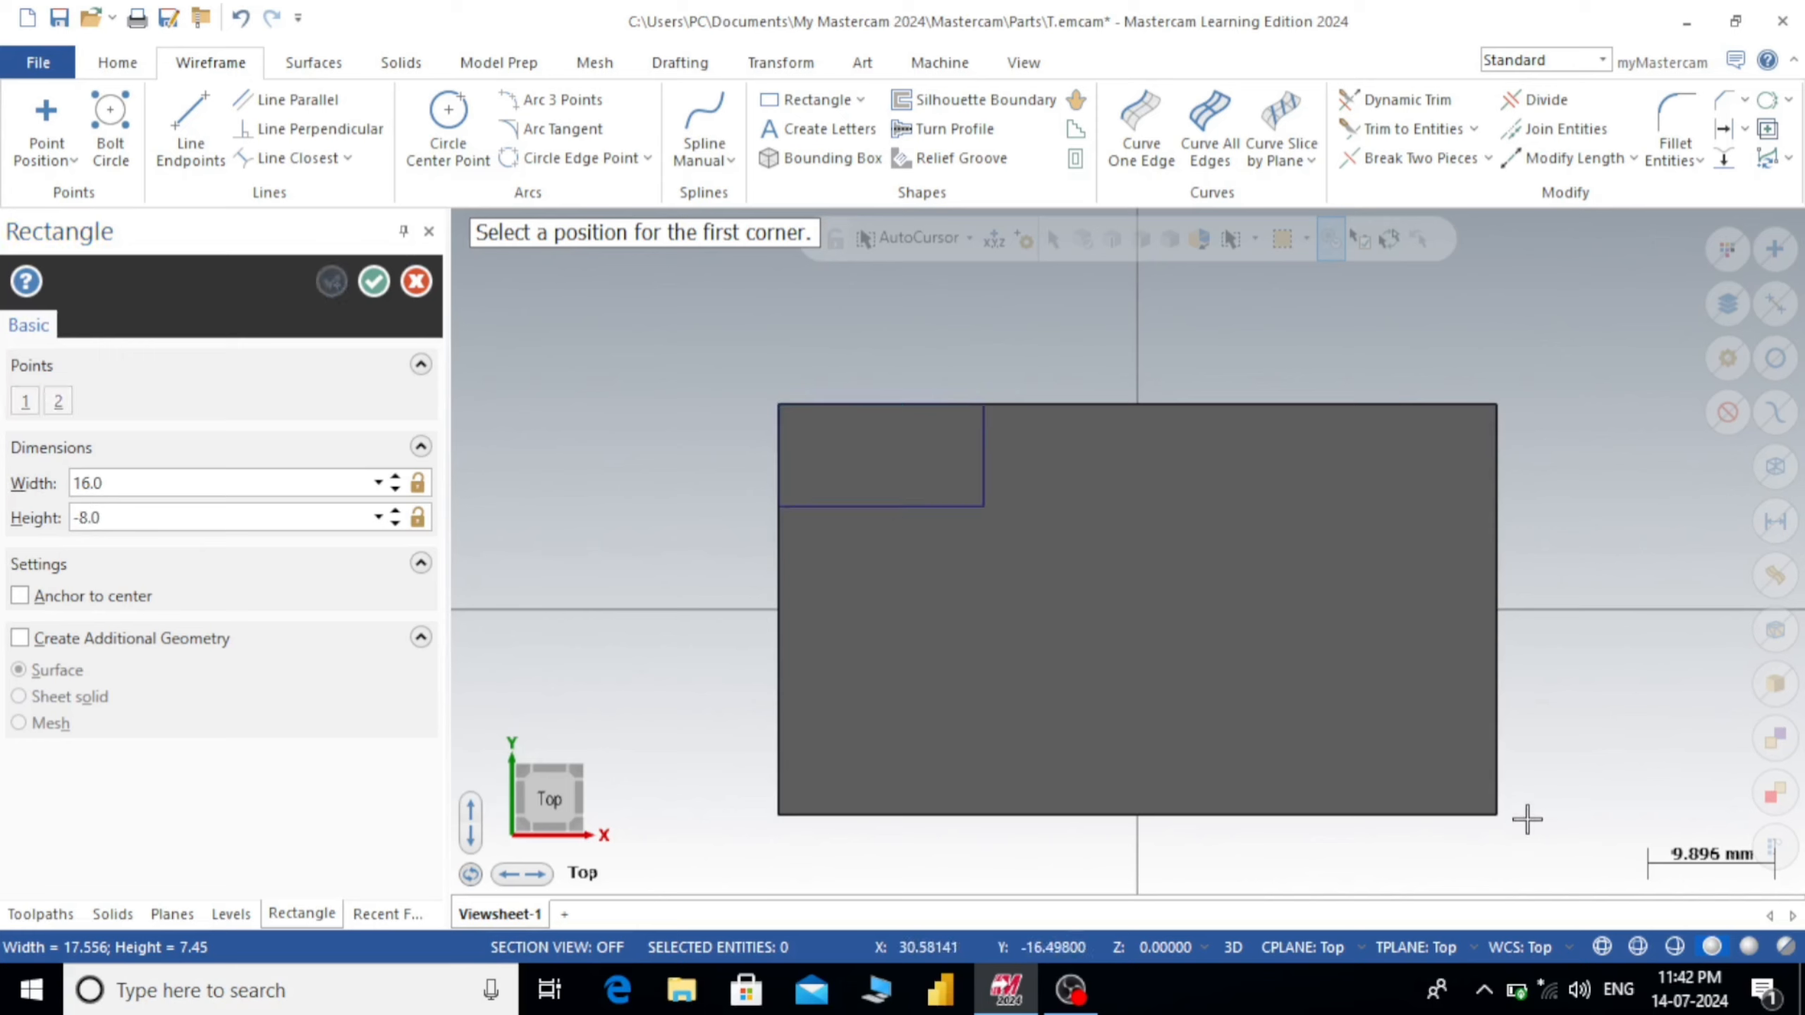
- Draw a second rectangle from the plate's lower-right corner with width -16 and height 8 mm, and accept it
click(1498, 816)
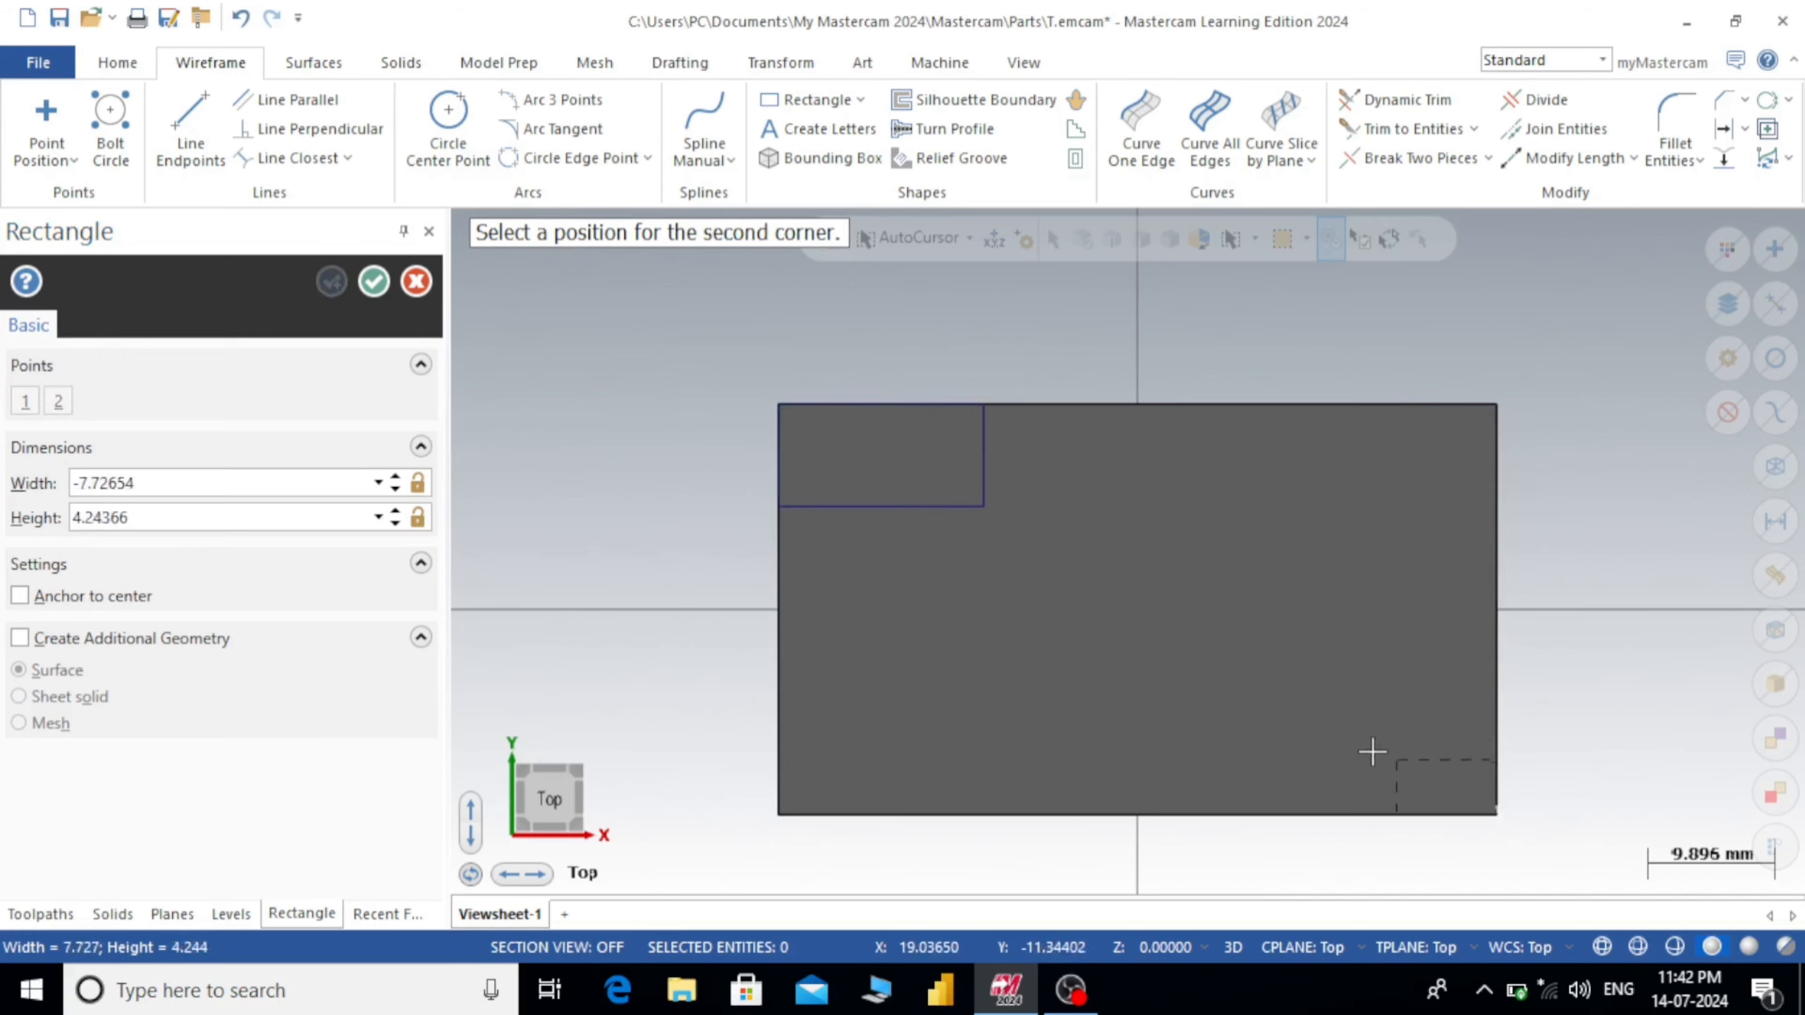
click(1312, 725)
drag(249, 477, 77, 483)
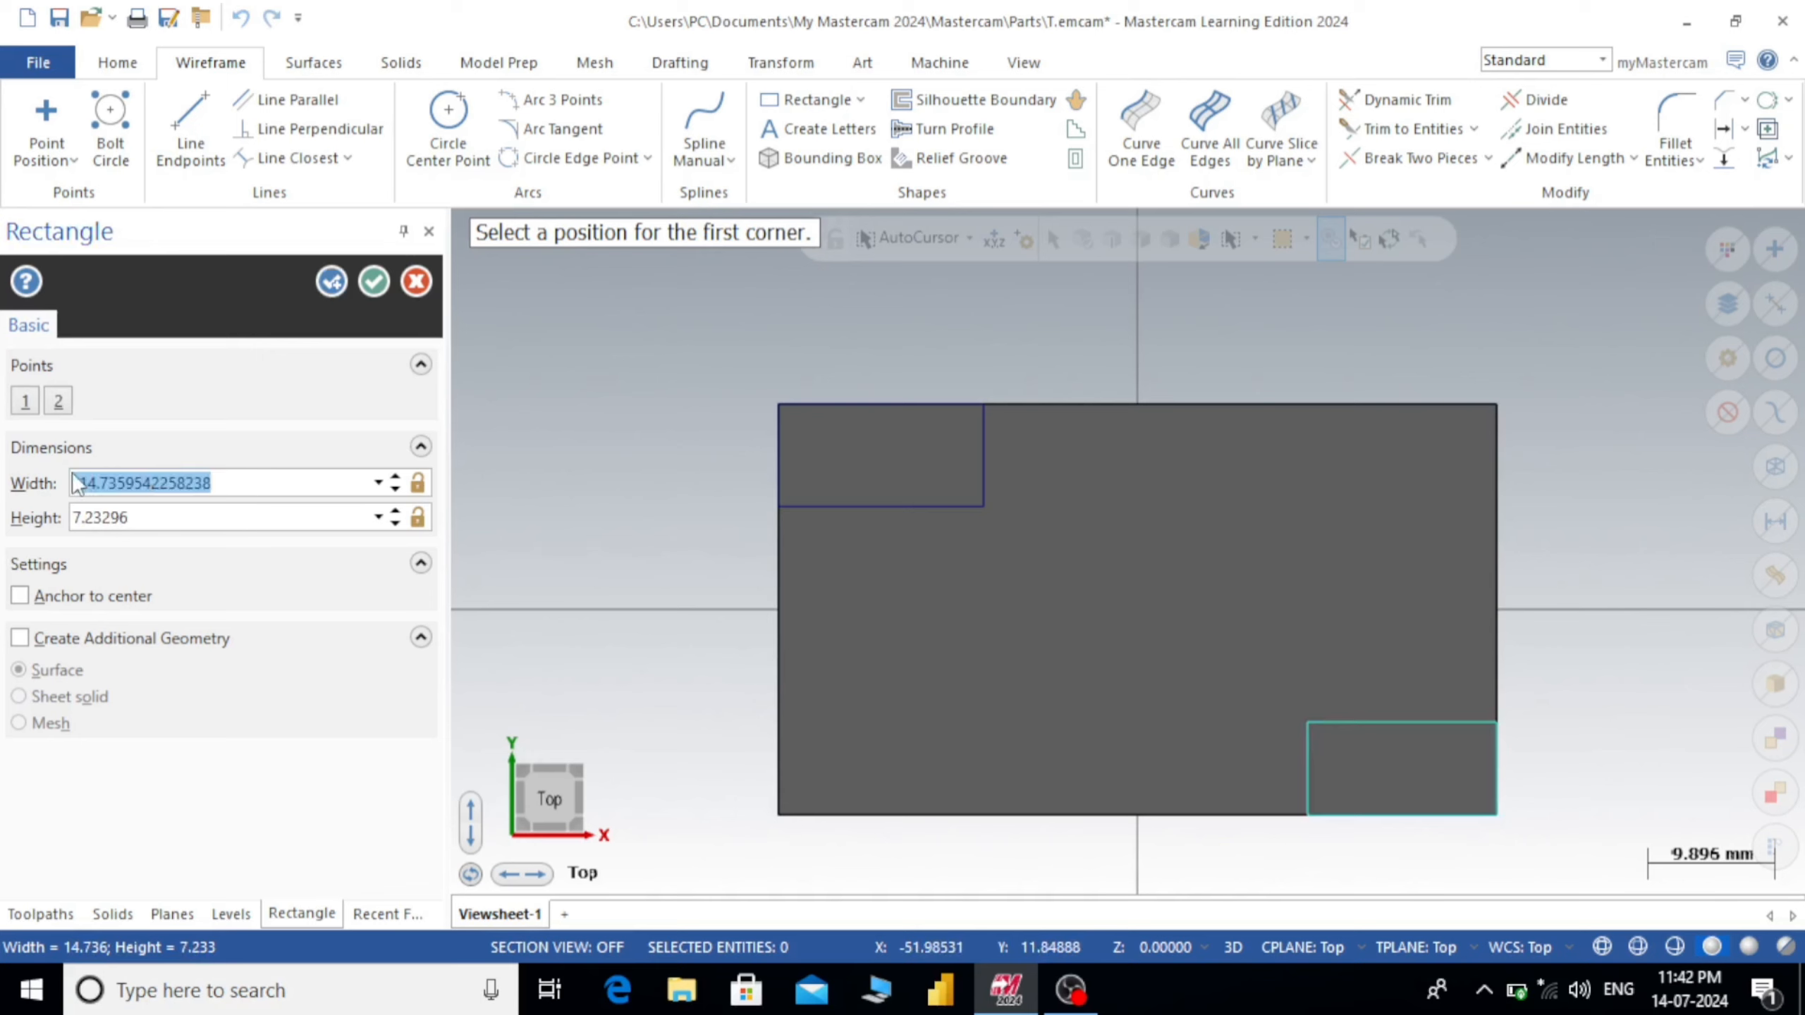
text(1)
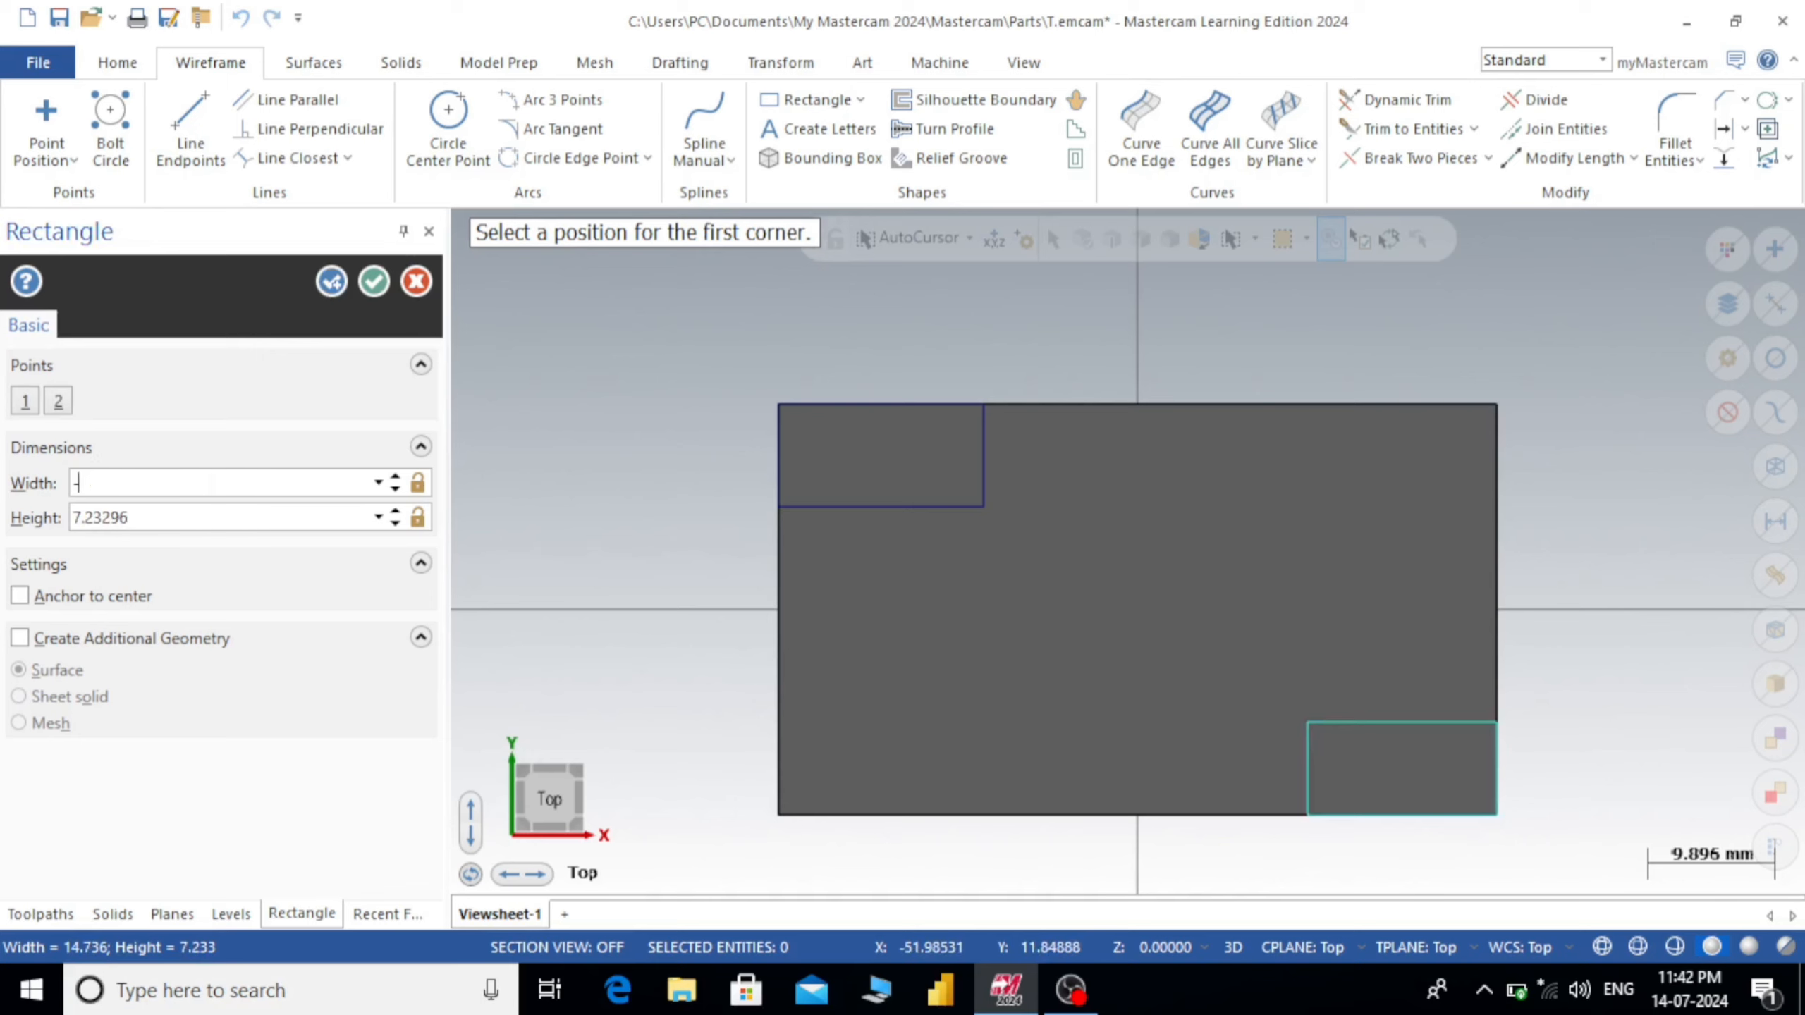
text(6)
drag(202, 516, 4, 509)
text(8)
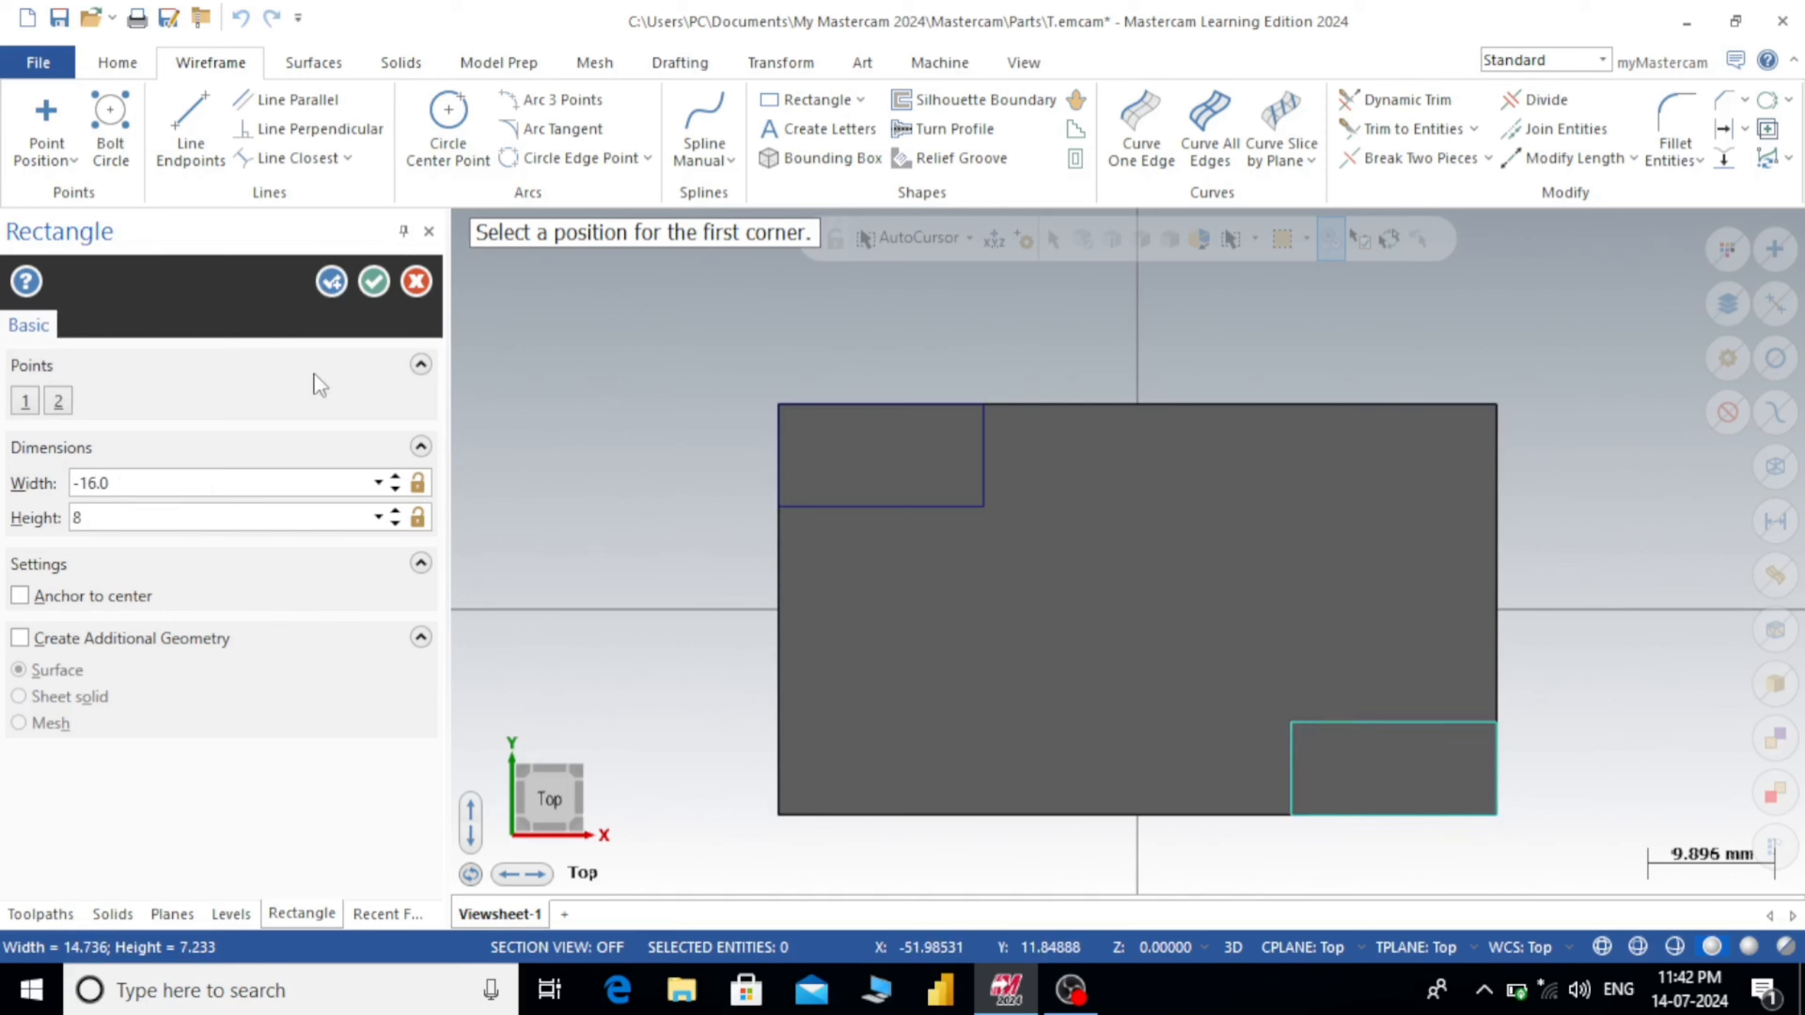
click(373, 282)
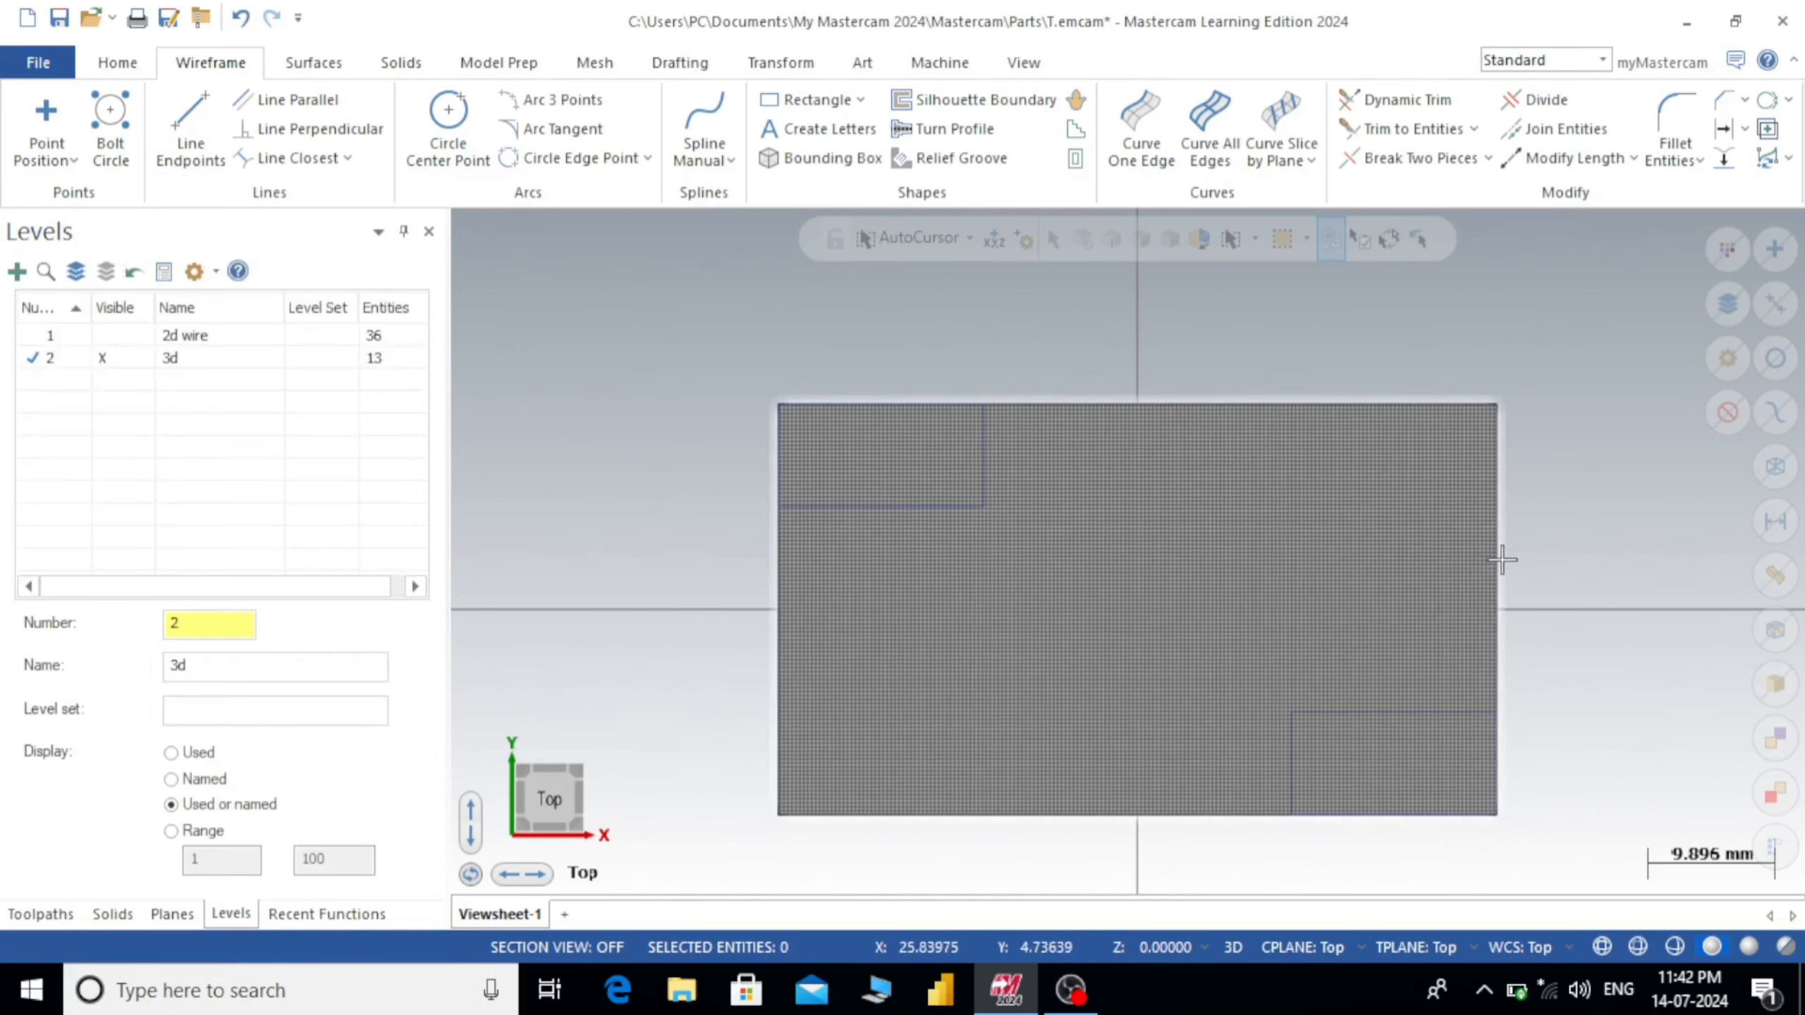
- Start a solid Extrude using both corner rectangles on the plate's top face as chains
key(alt+7)
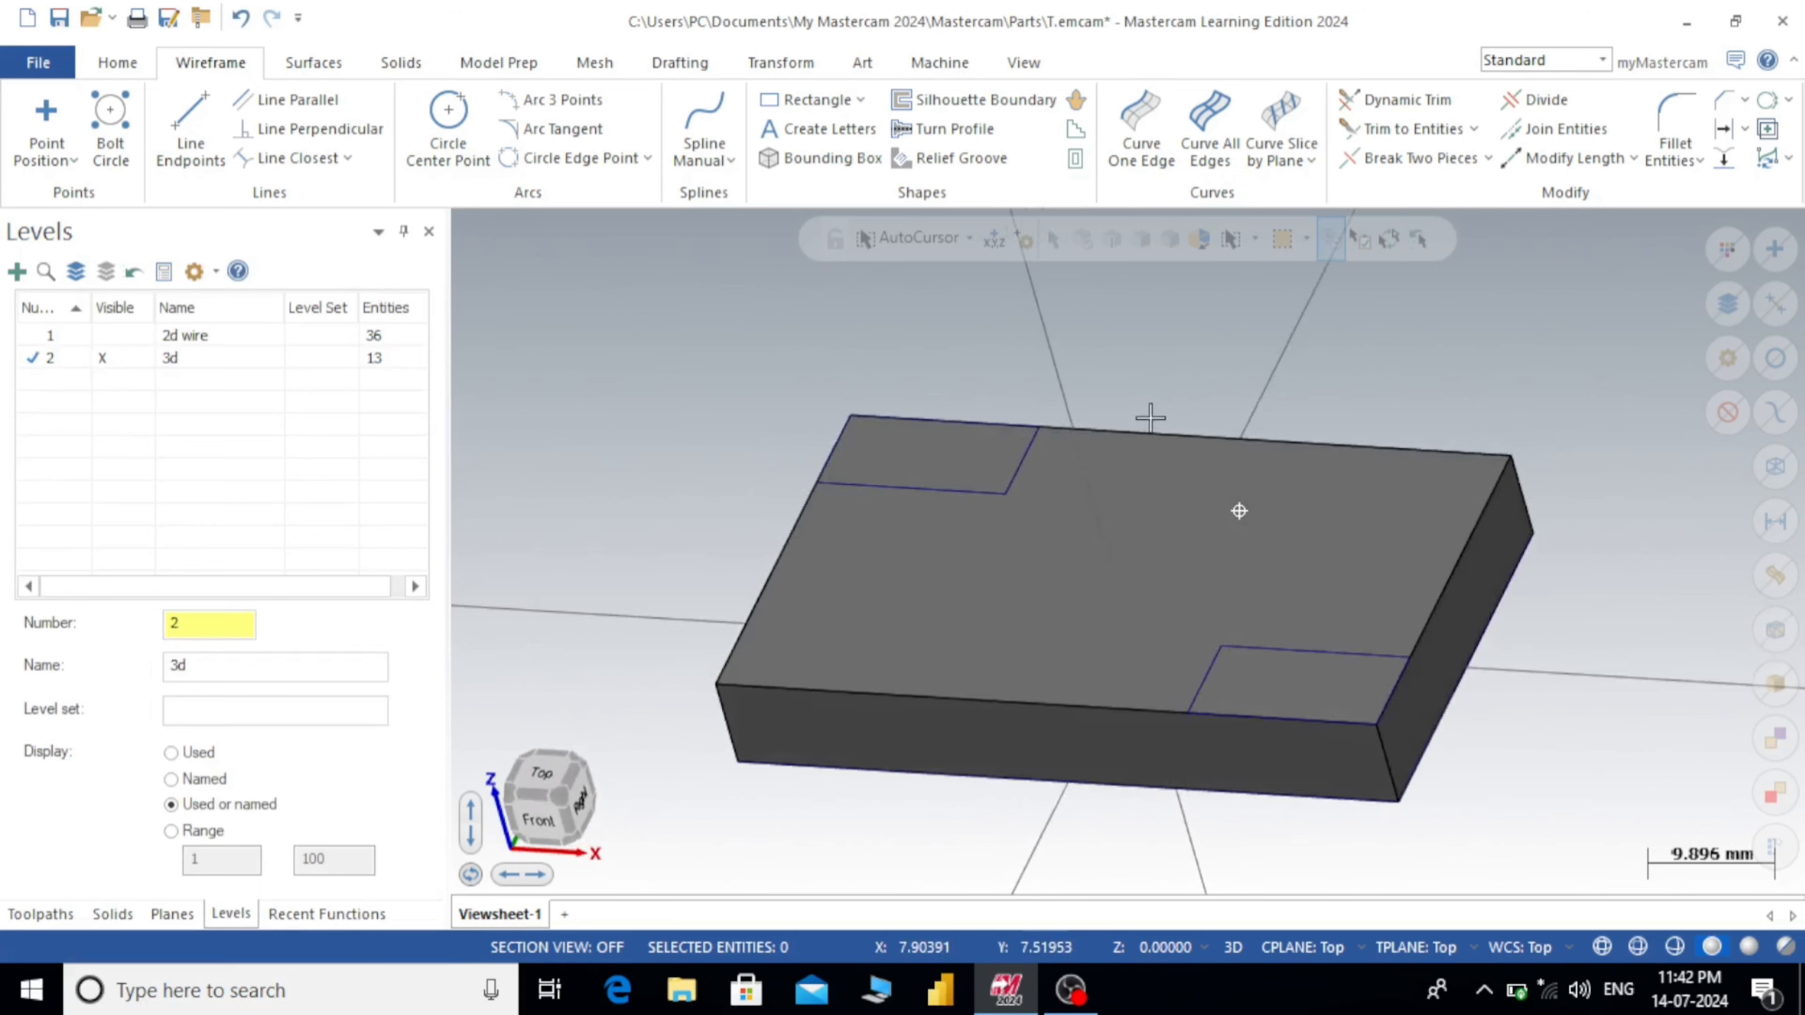
click(419, 65)
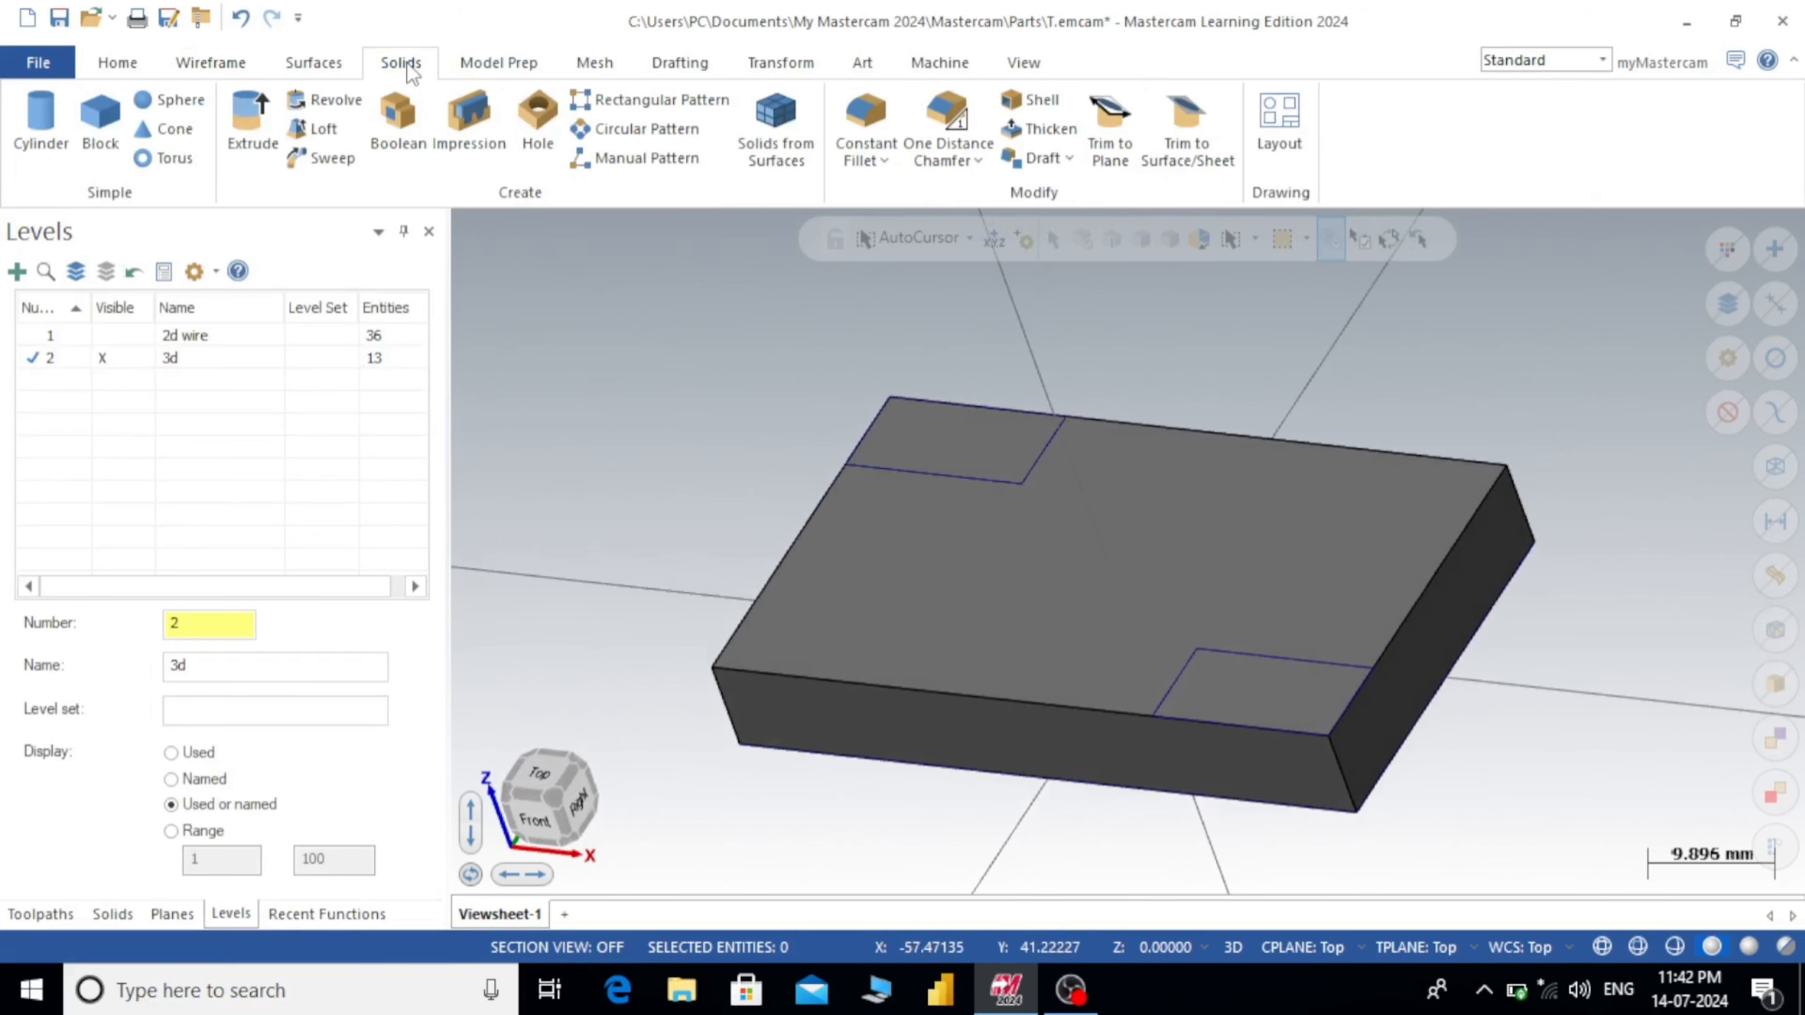
click(253, 120)
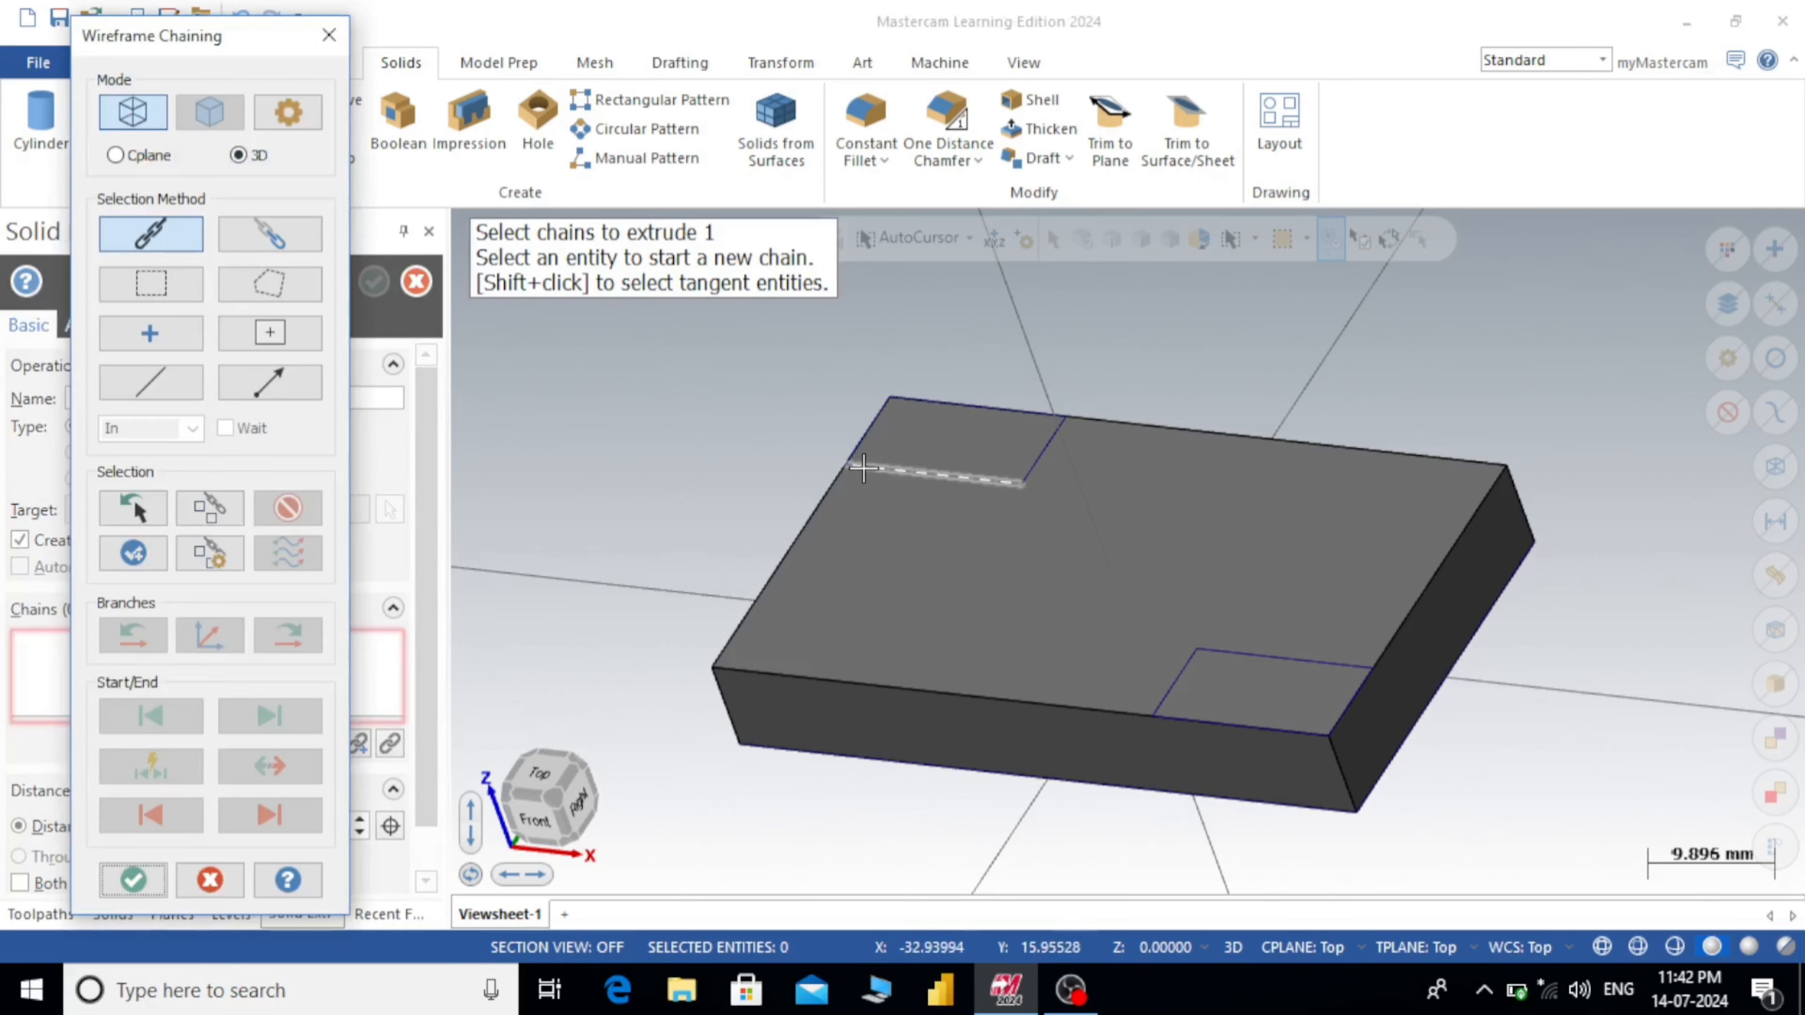
click(863, 467)
scroll(890, 463, up, 1)
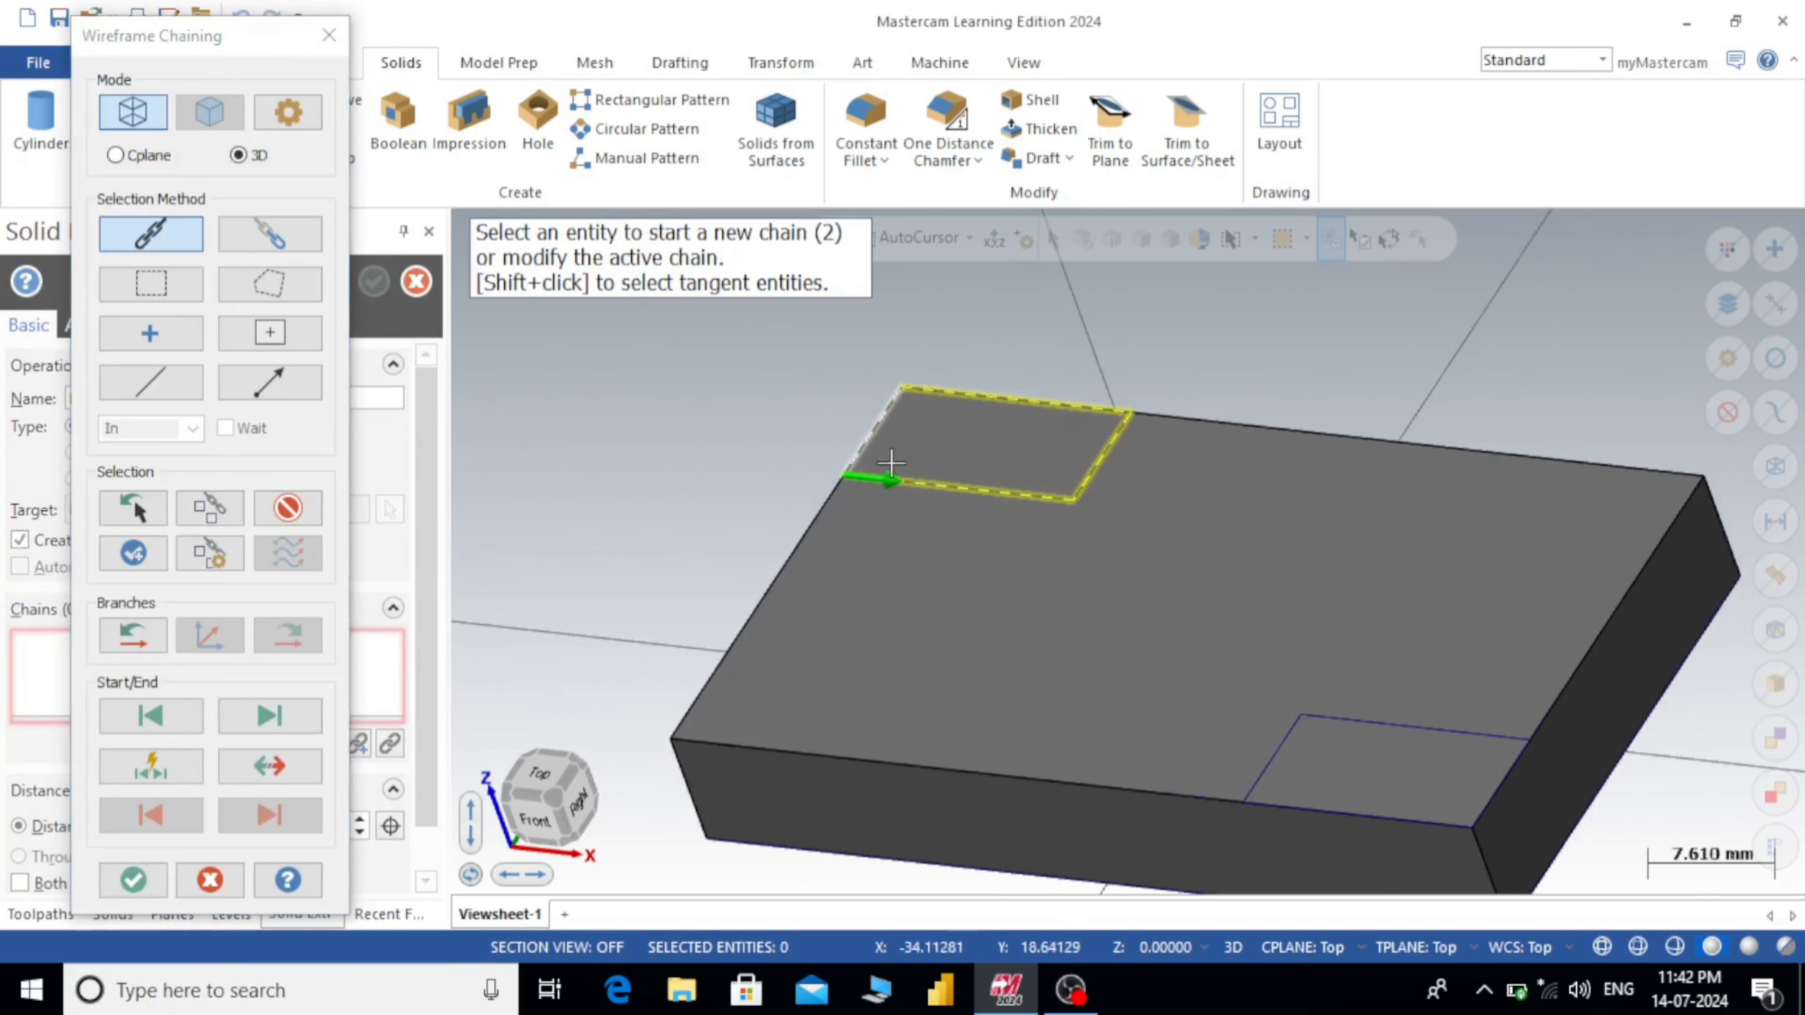
scroll(864, 444, down, 2)
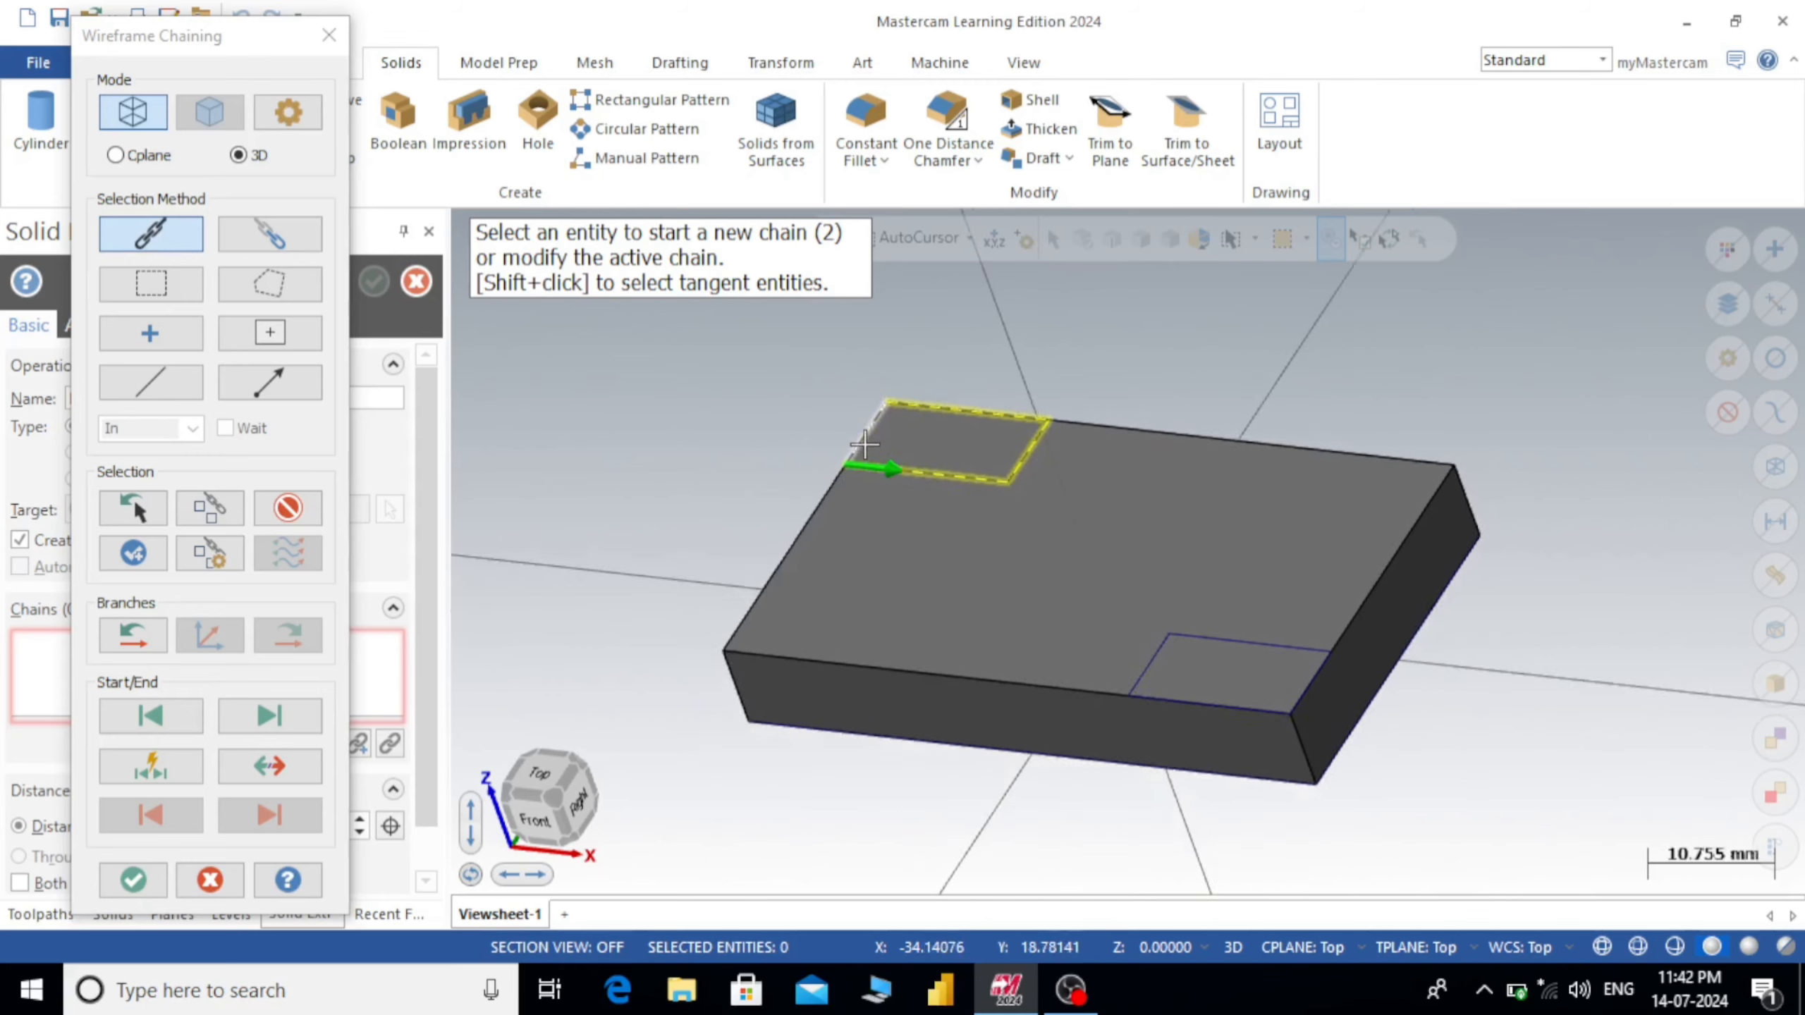
scroll(864, 444, down, 1)
scroll(871, 445, up, 1)
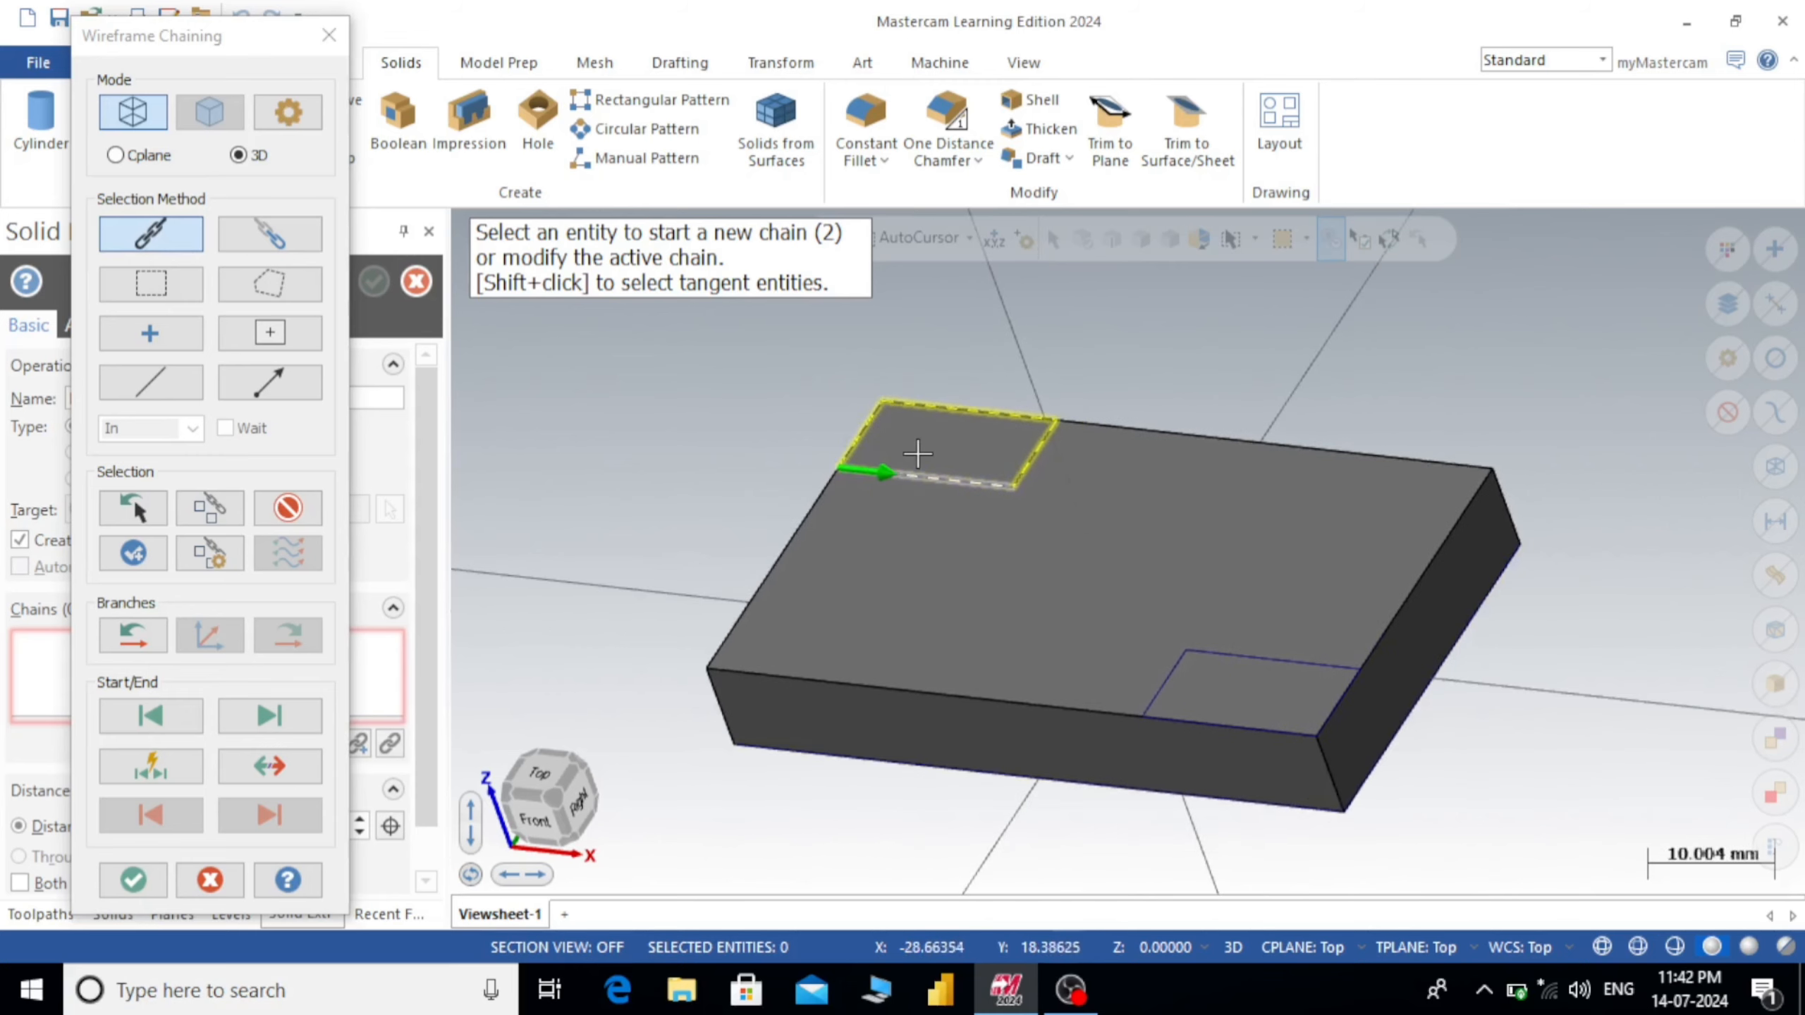
click(1170, 694)
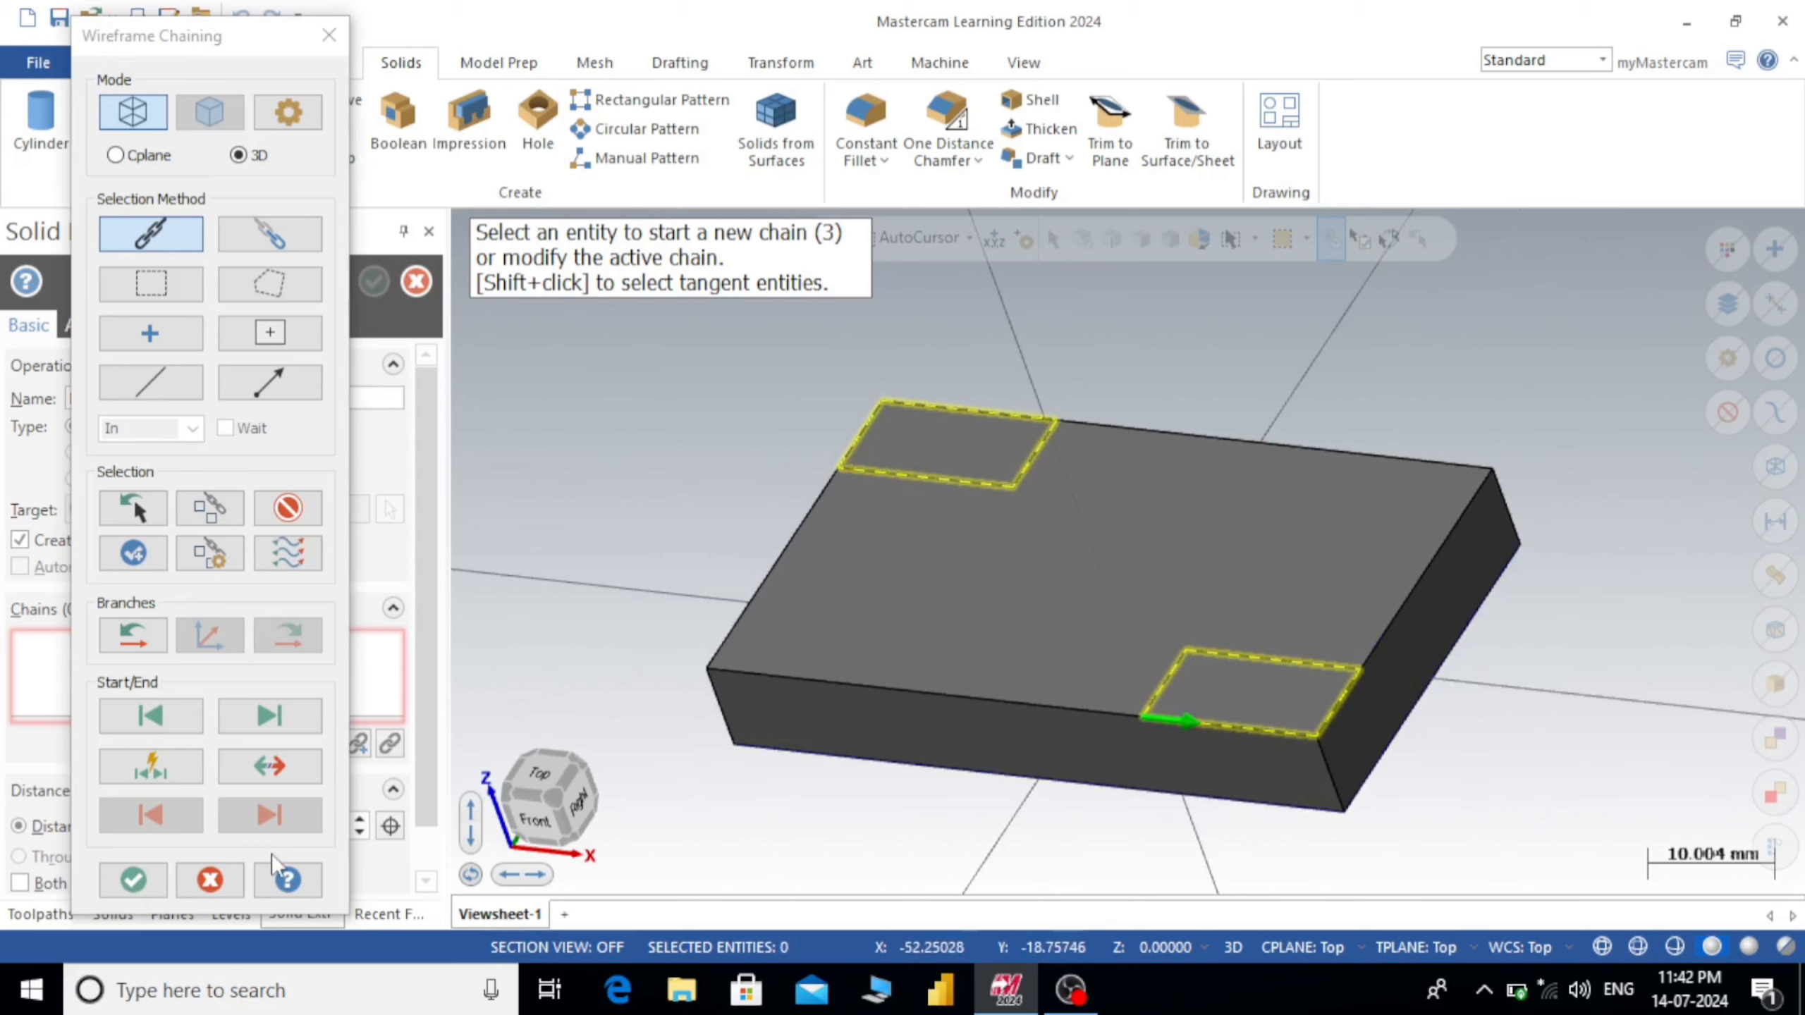
click(133, 879)
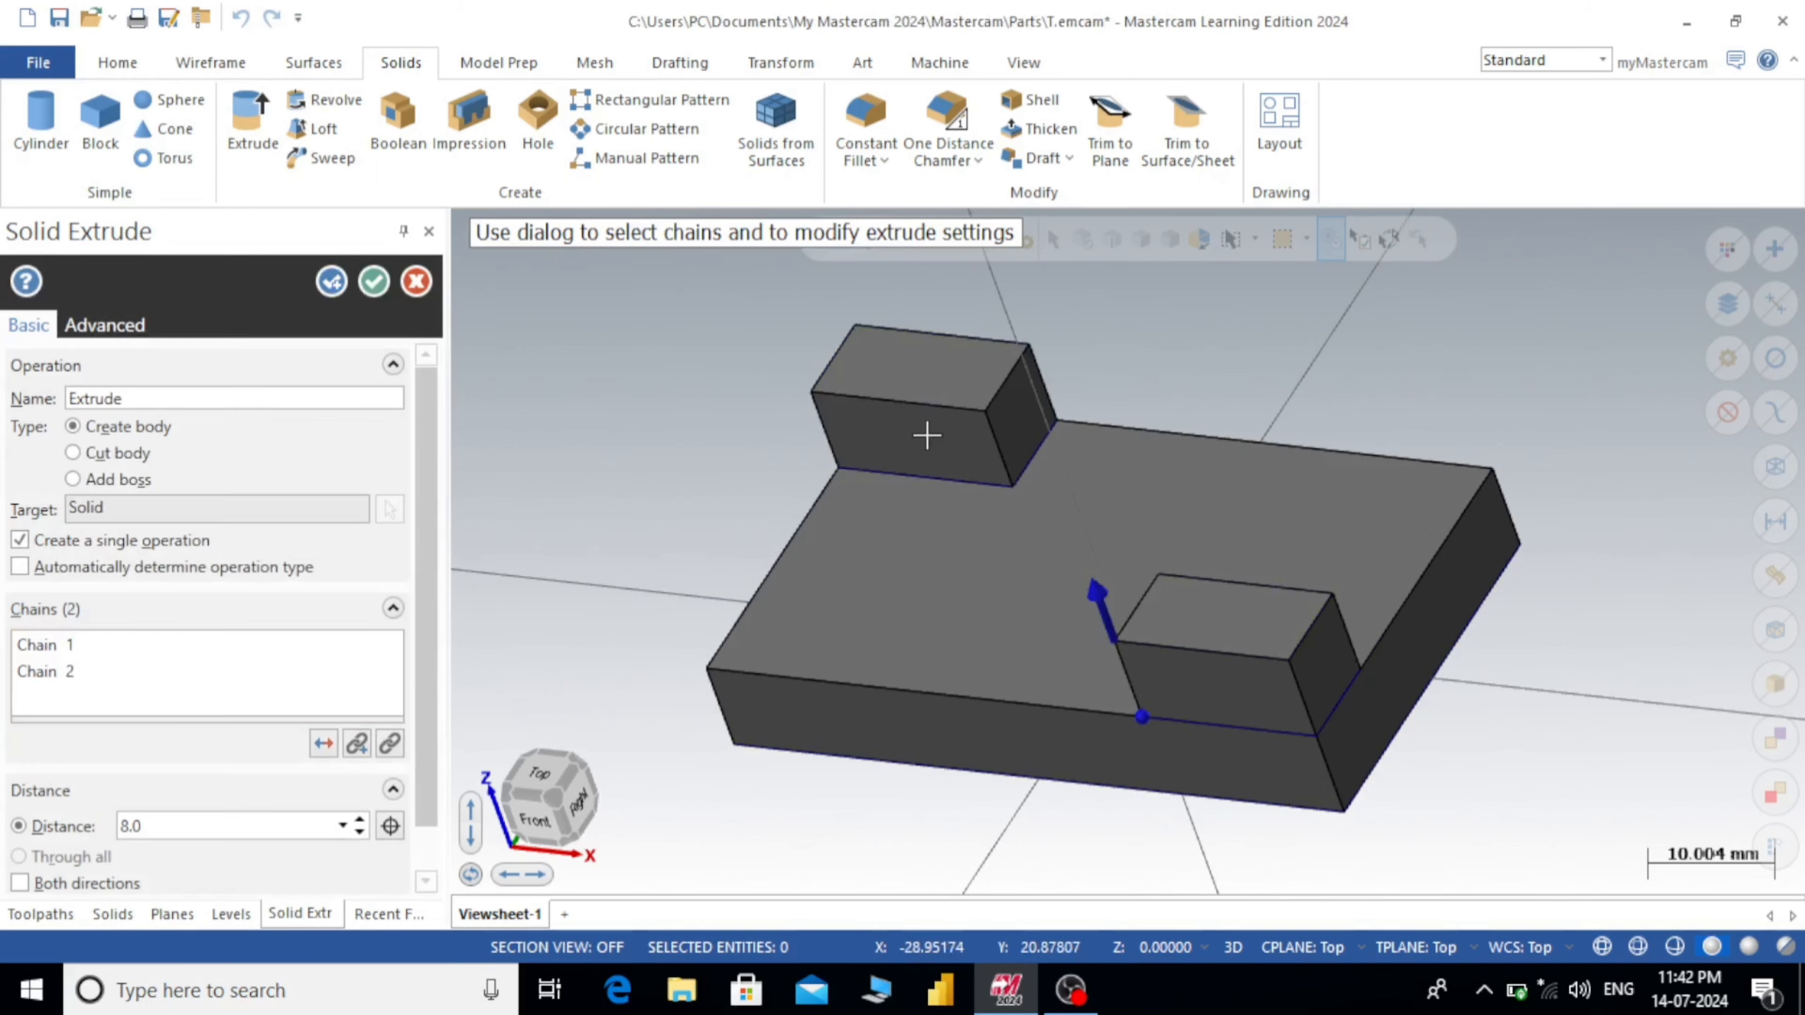
- Make the extrusion an added boss on the plate with a distance of 12 mm, and accept it
middle_drag(1072, 516, 1087, 506)
click(73, 480)
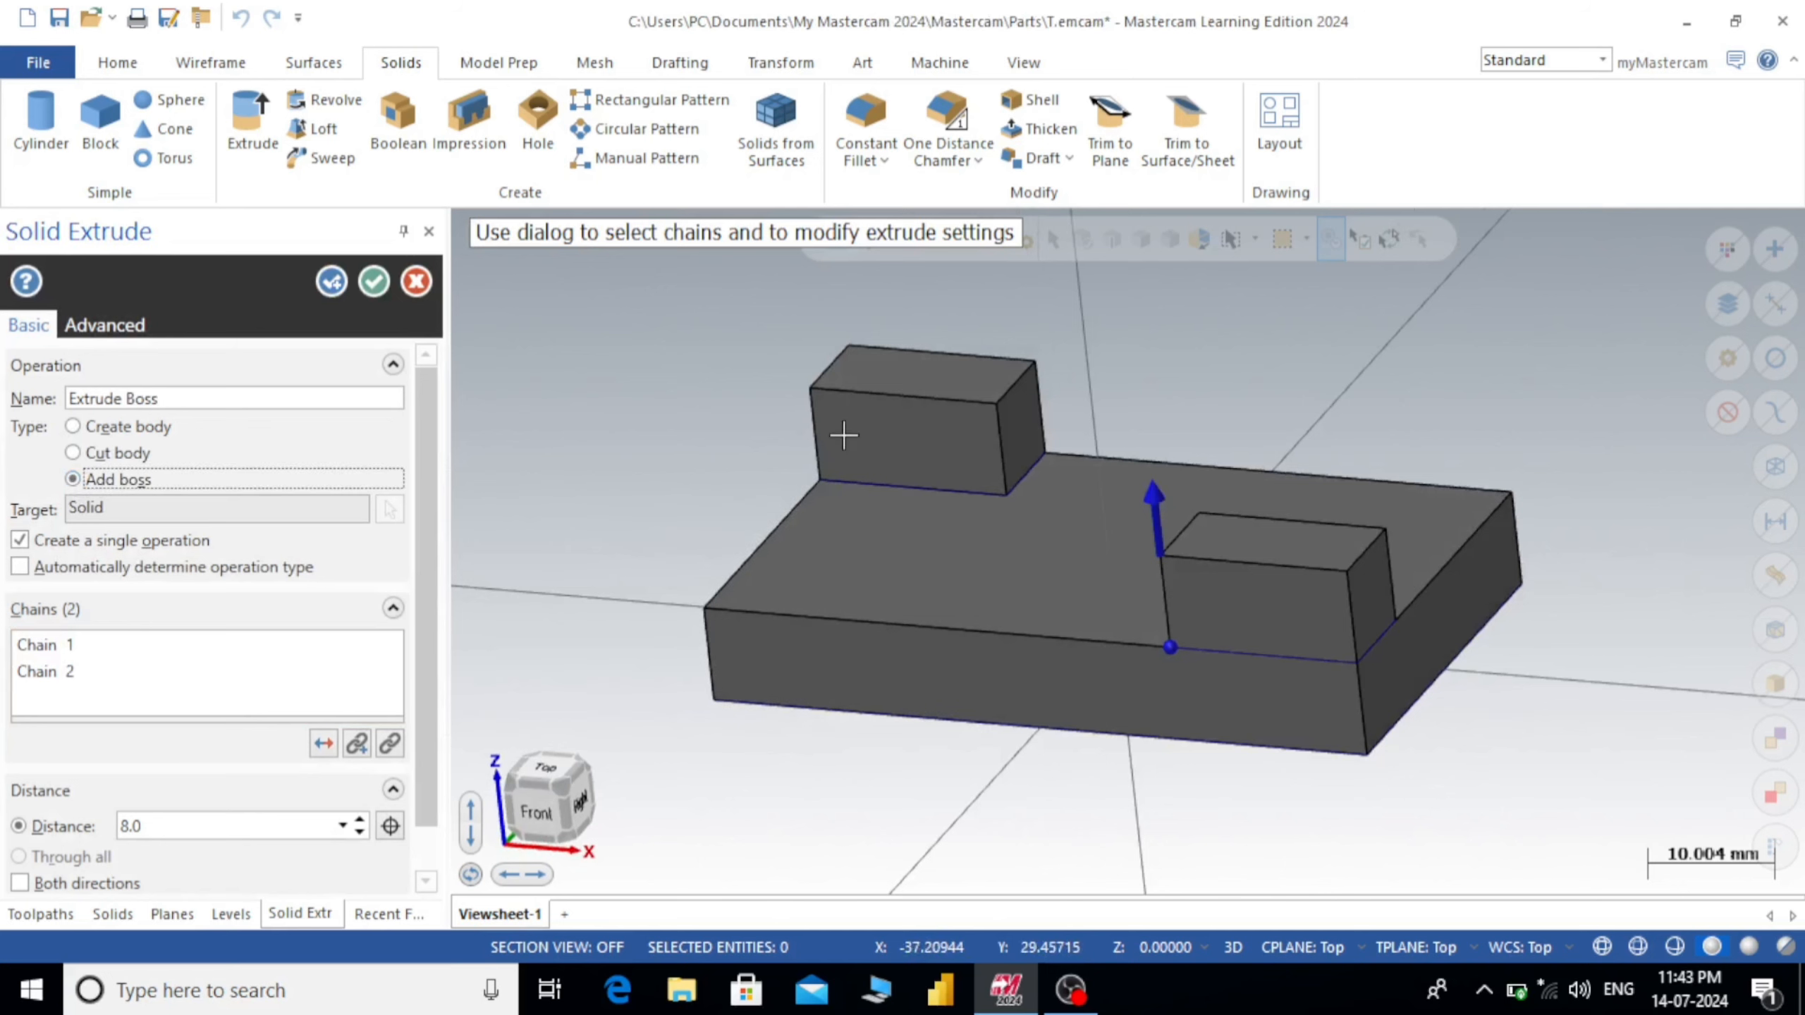
click(161, 823)
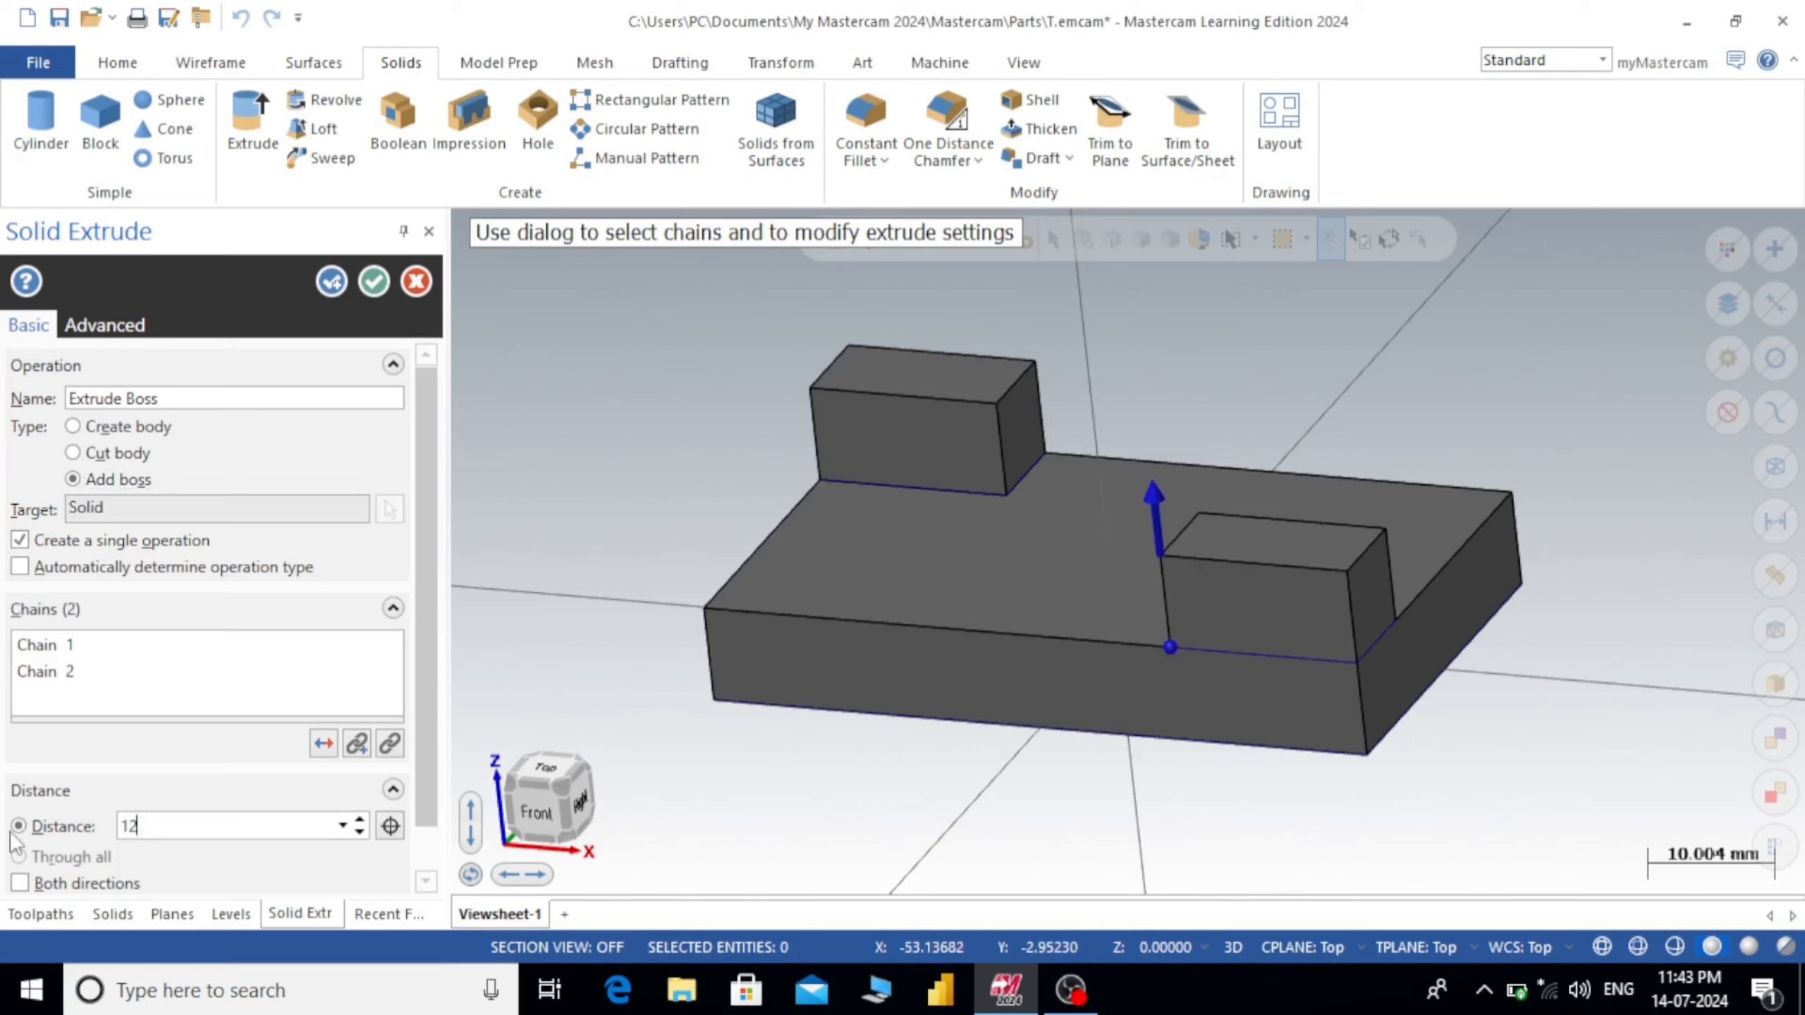
click(373, 283)
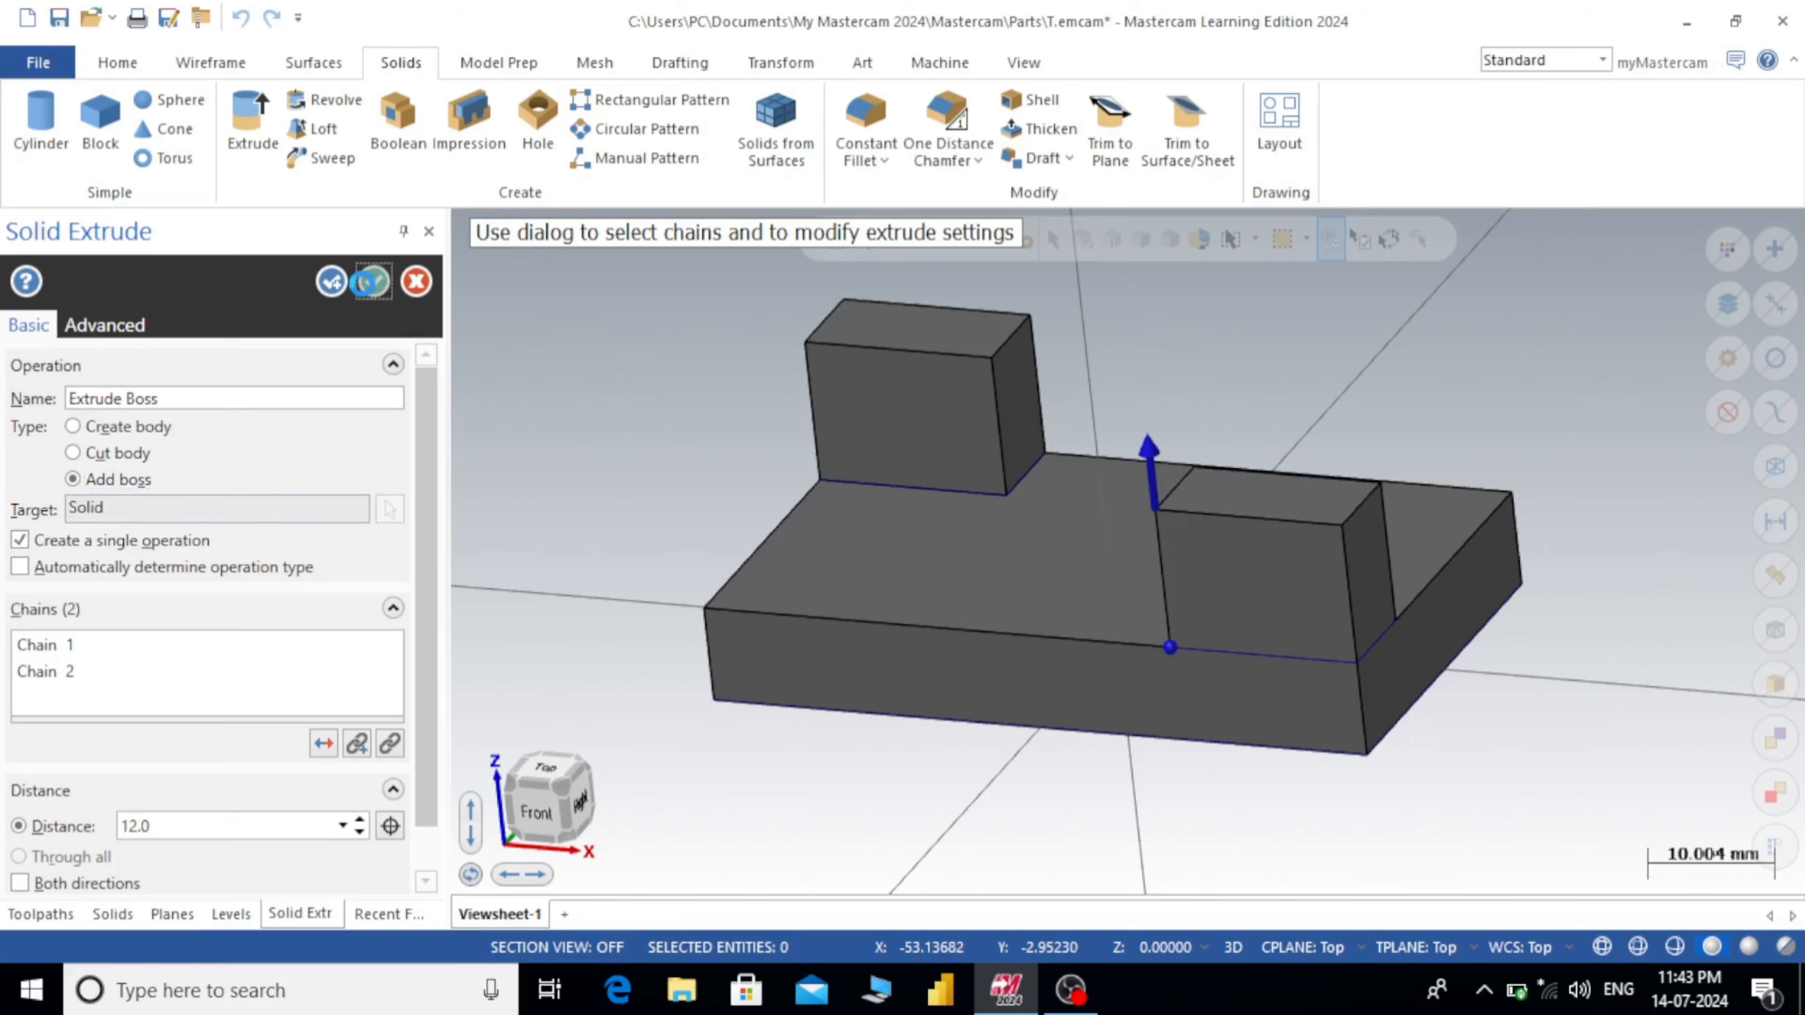
- In the top view, draw a center-anchored rectangle about 16.8 by 11.7 mm with its center at the origin
mouse_move(1184, 427)
middle_down()
mouse_move(1265, 333)
mouse_move(1145, 432)
middle_up()
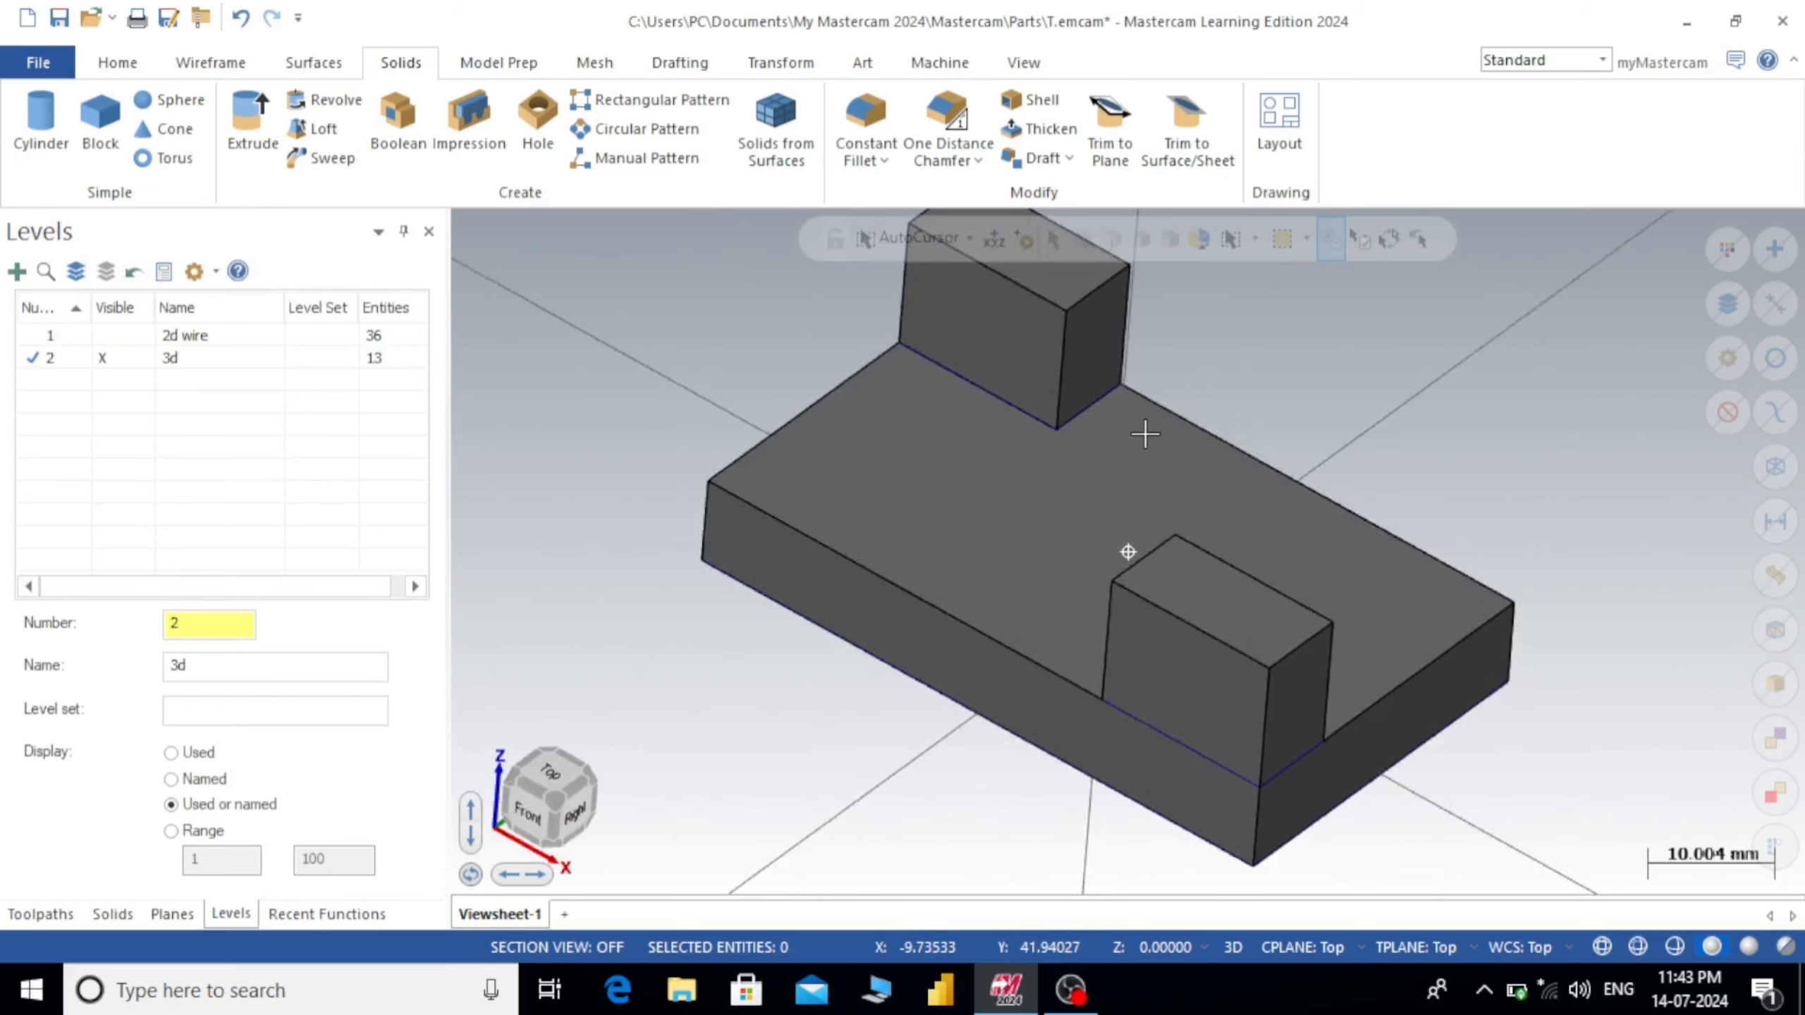
key(alt+1)
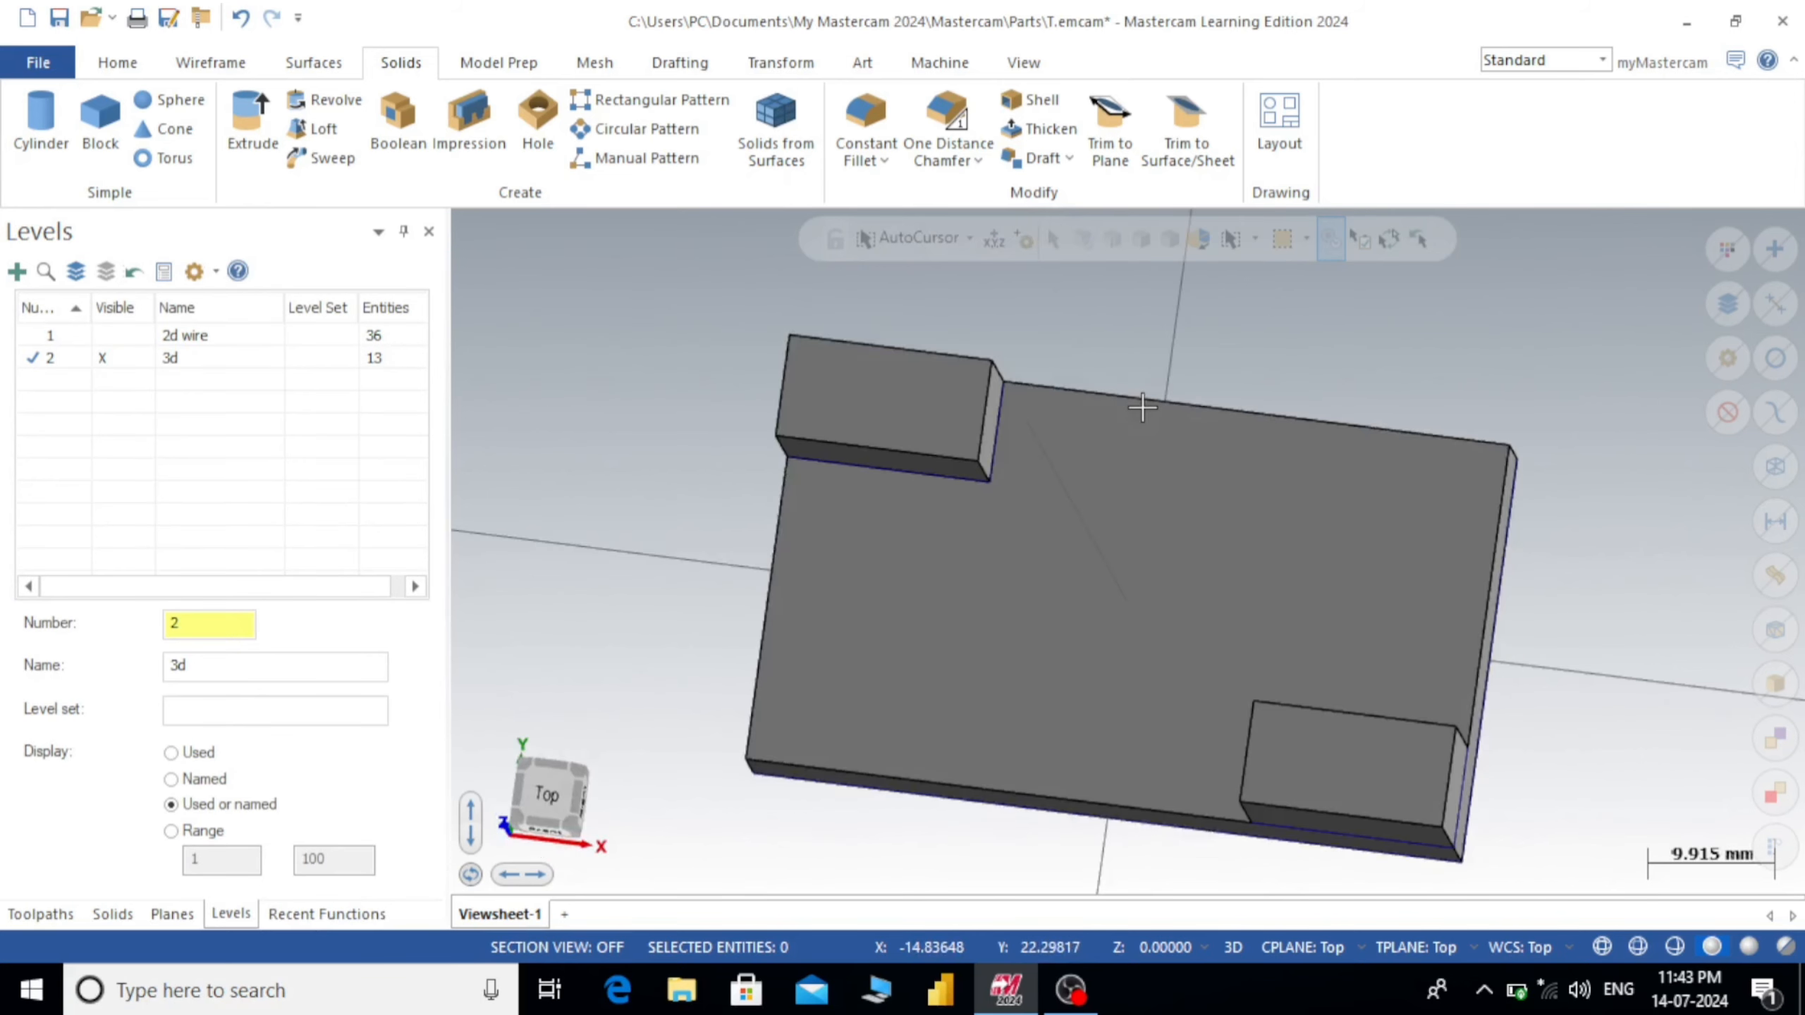
scroll(1259, 670, up, 1)
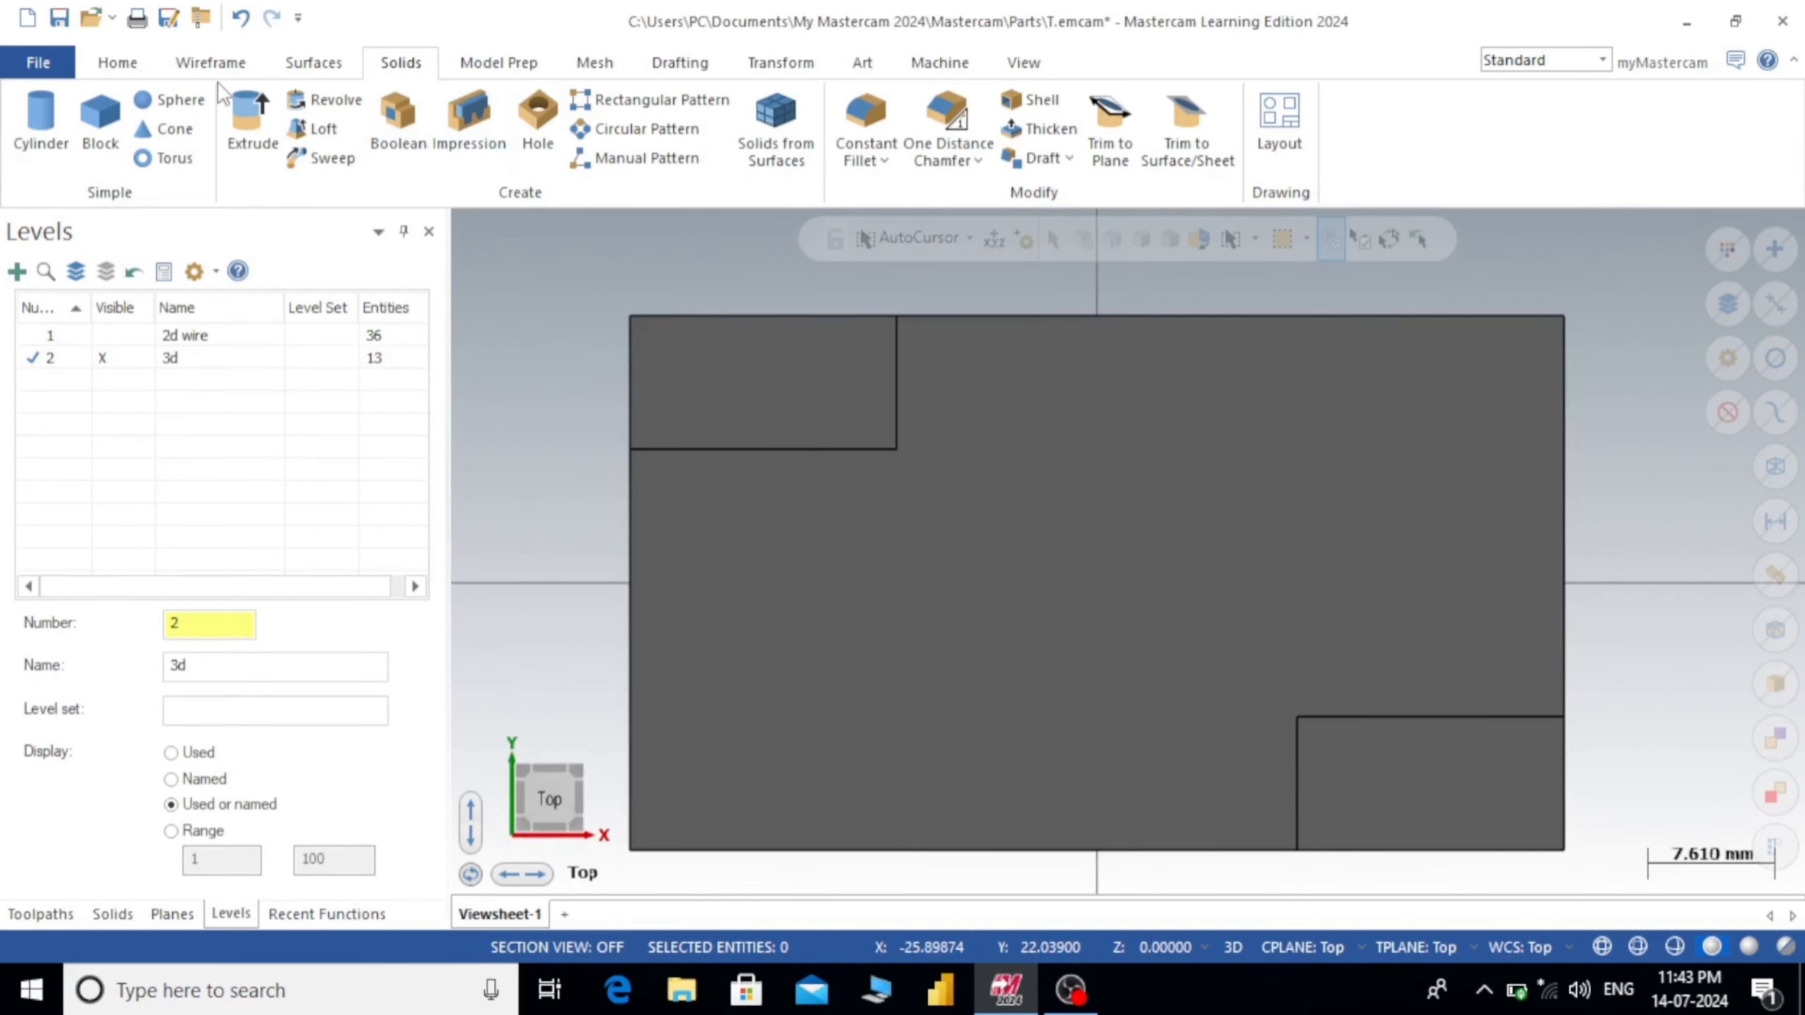
click(210, 63)
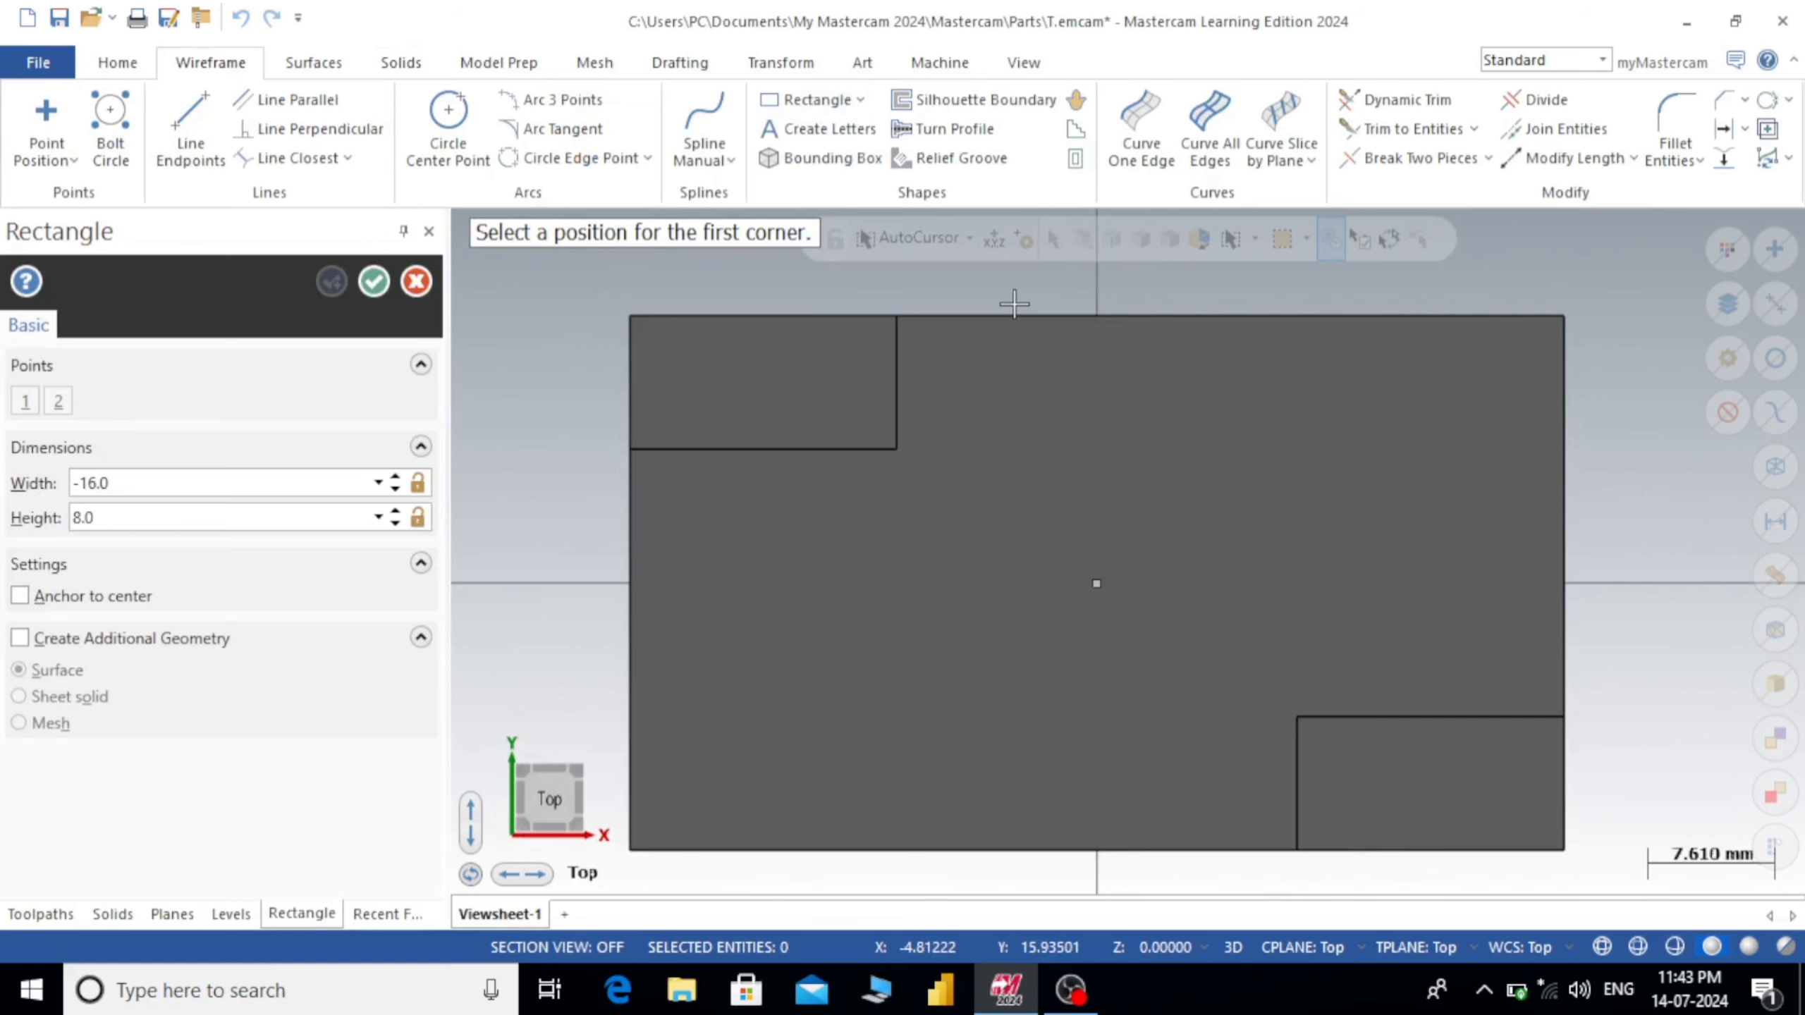
click(20, 595)
middle_drag(1003, 593, 1162, 589)
middle_drag(1170, 314, 1171, 309)
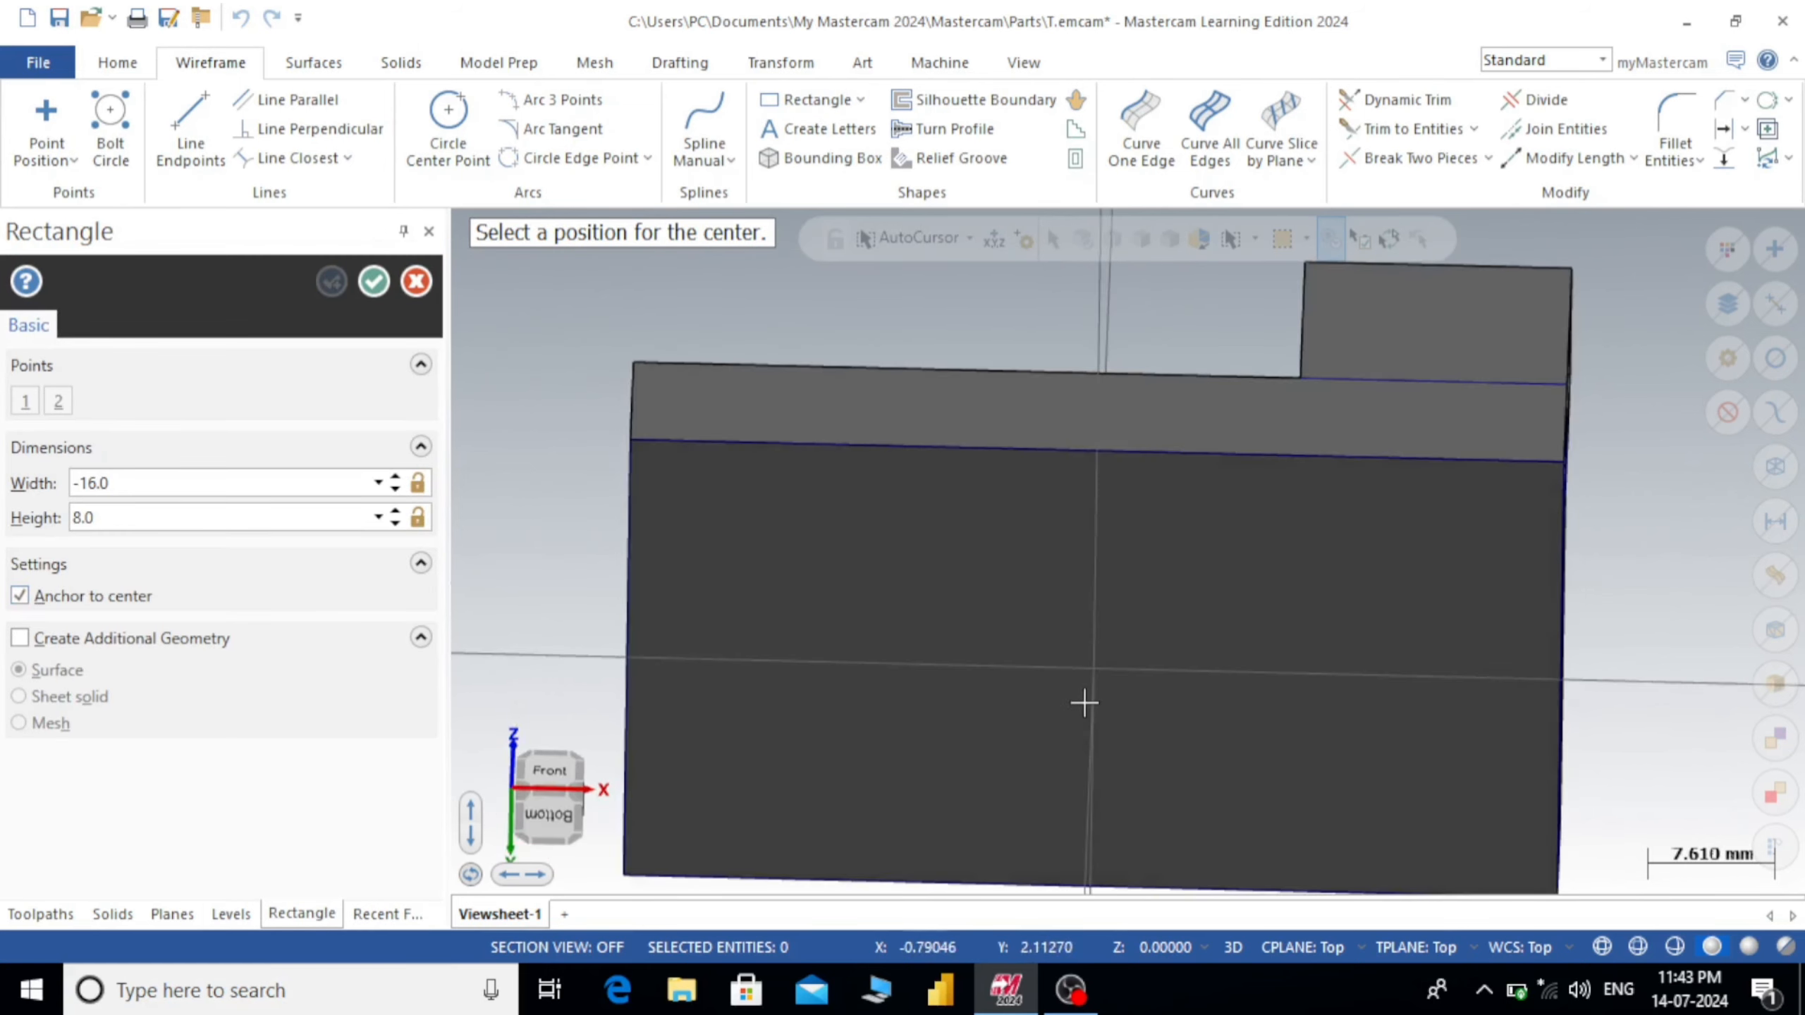
key(alt+1)
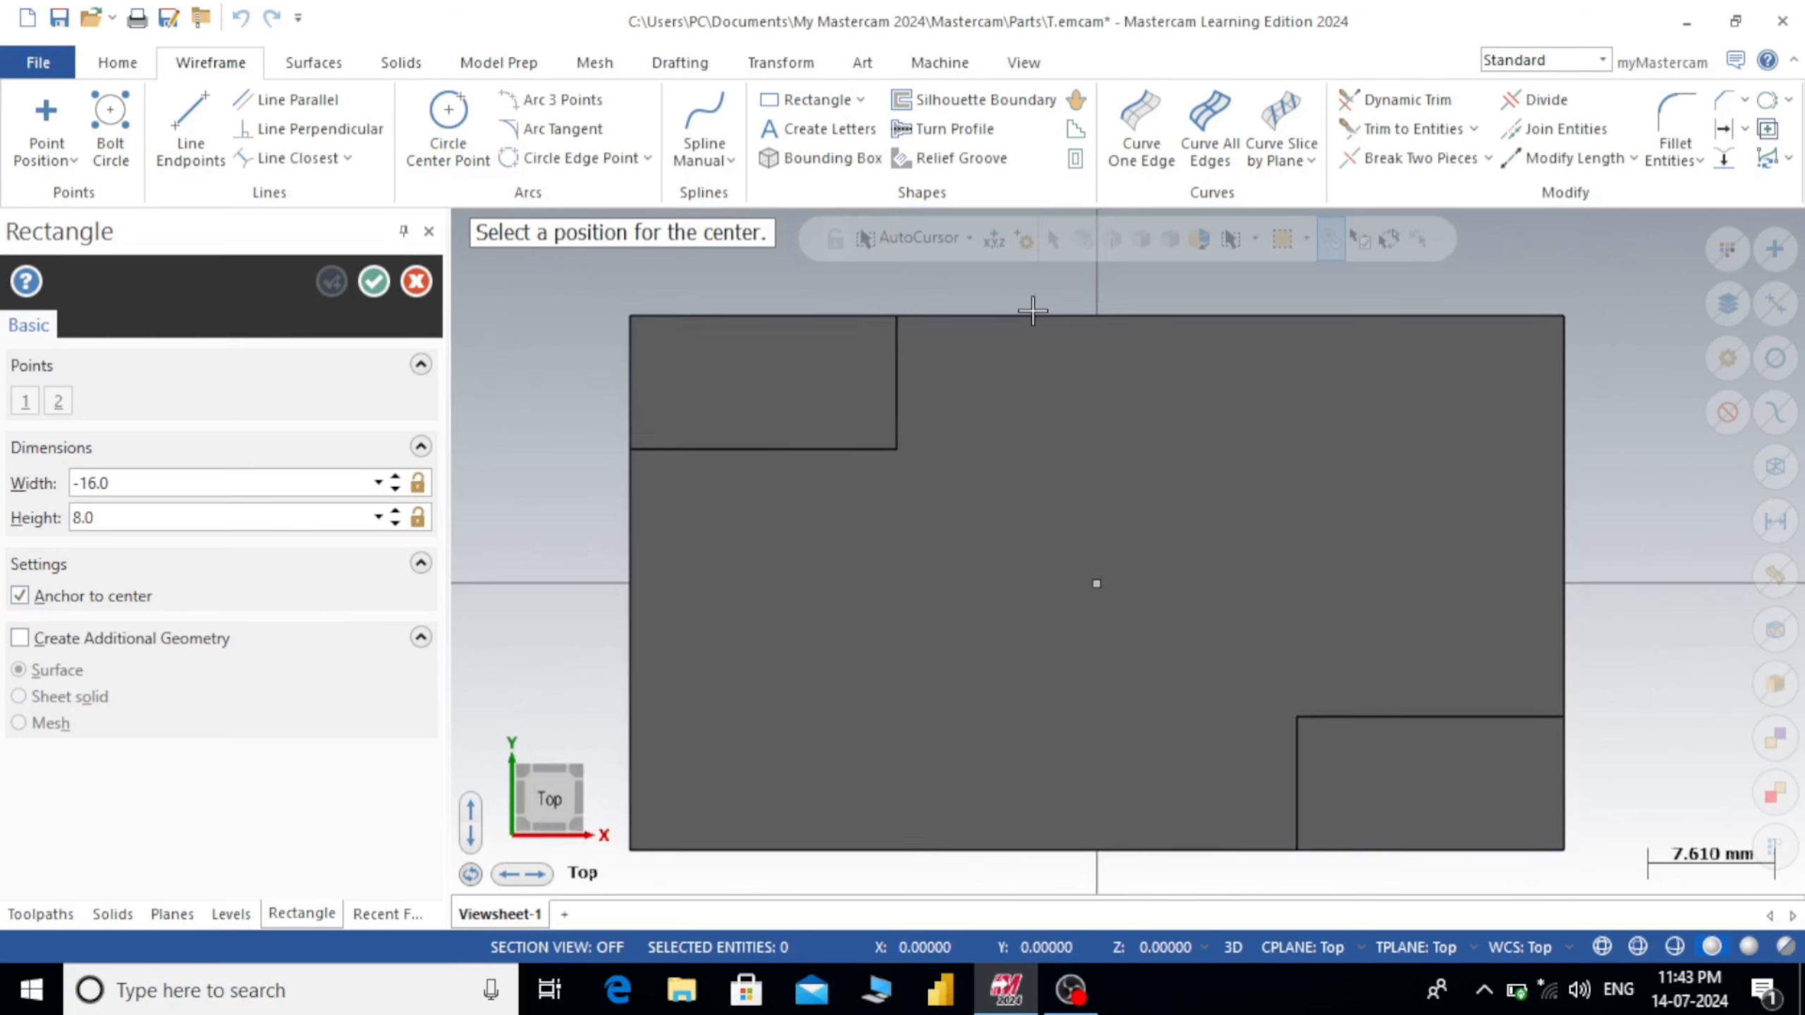
click(969, 239)
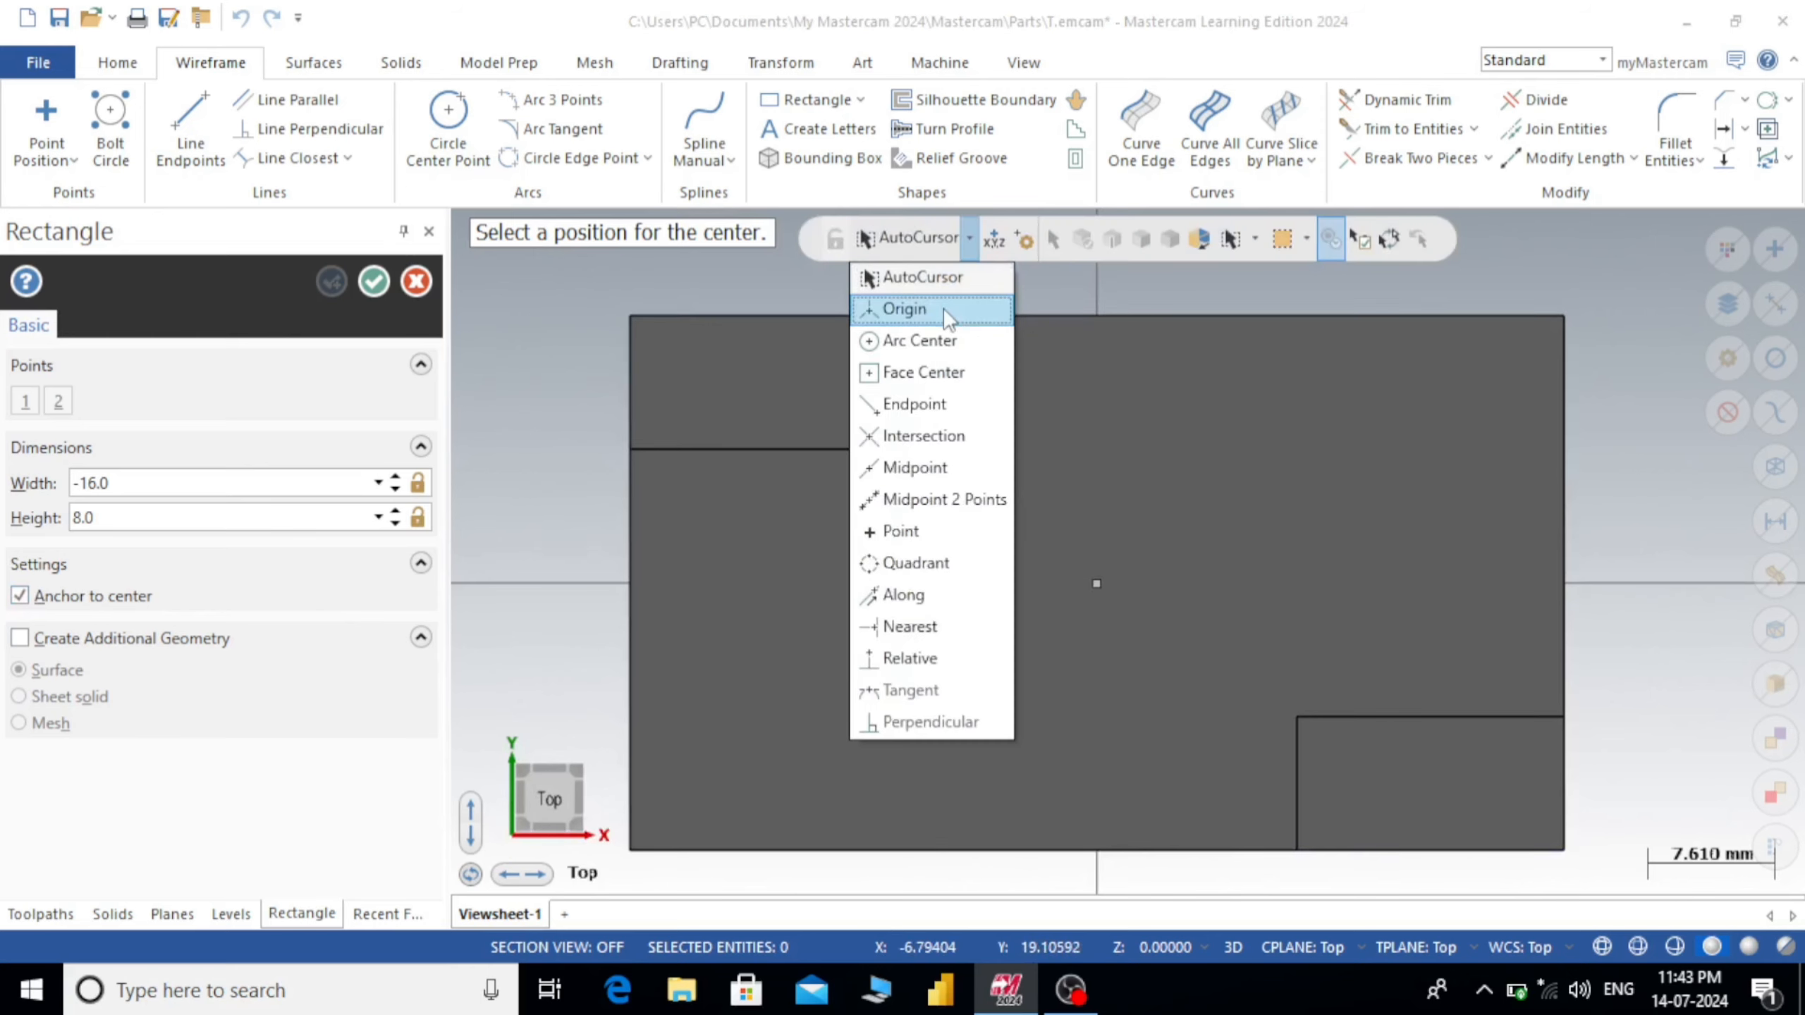
click(942, 309)
click(958, 485)
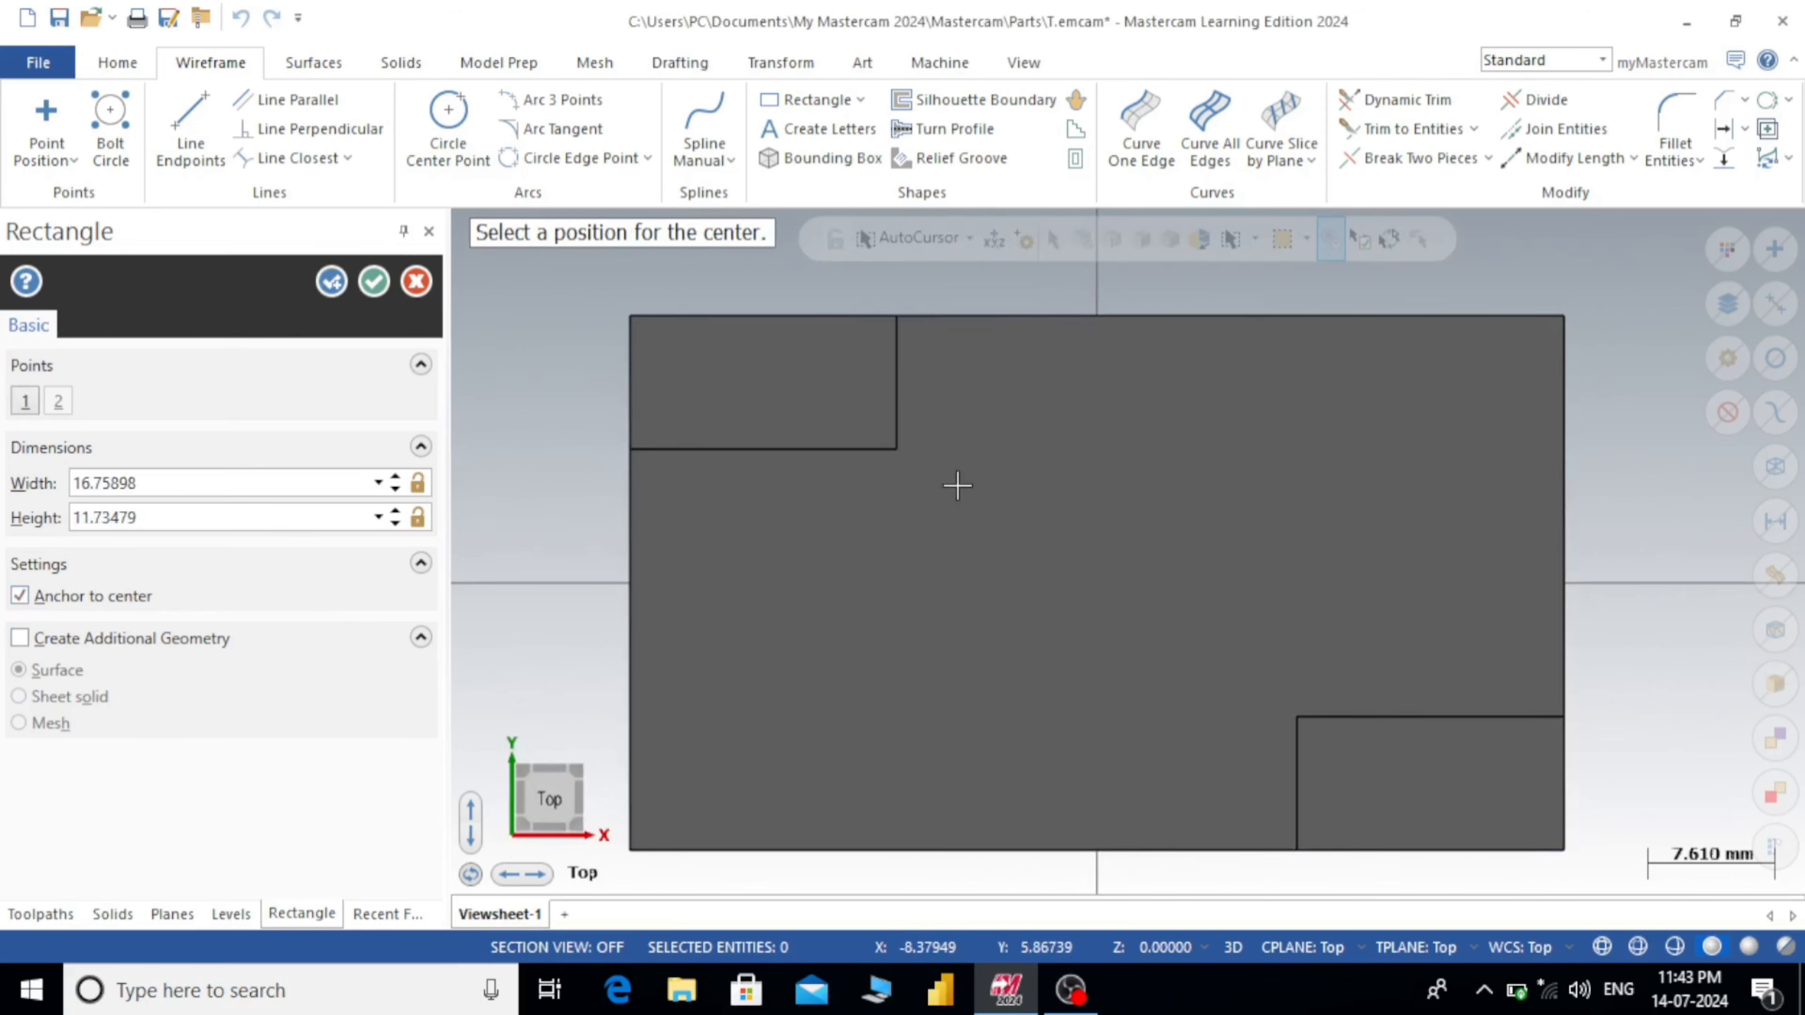
- Set the centered rectangle's width to 16 and height to 12 mm, and accept it
drag(212, 483, 14, 490)
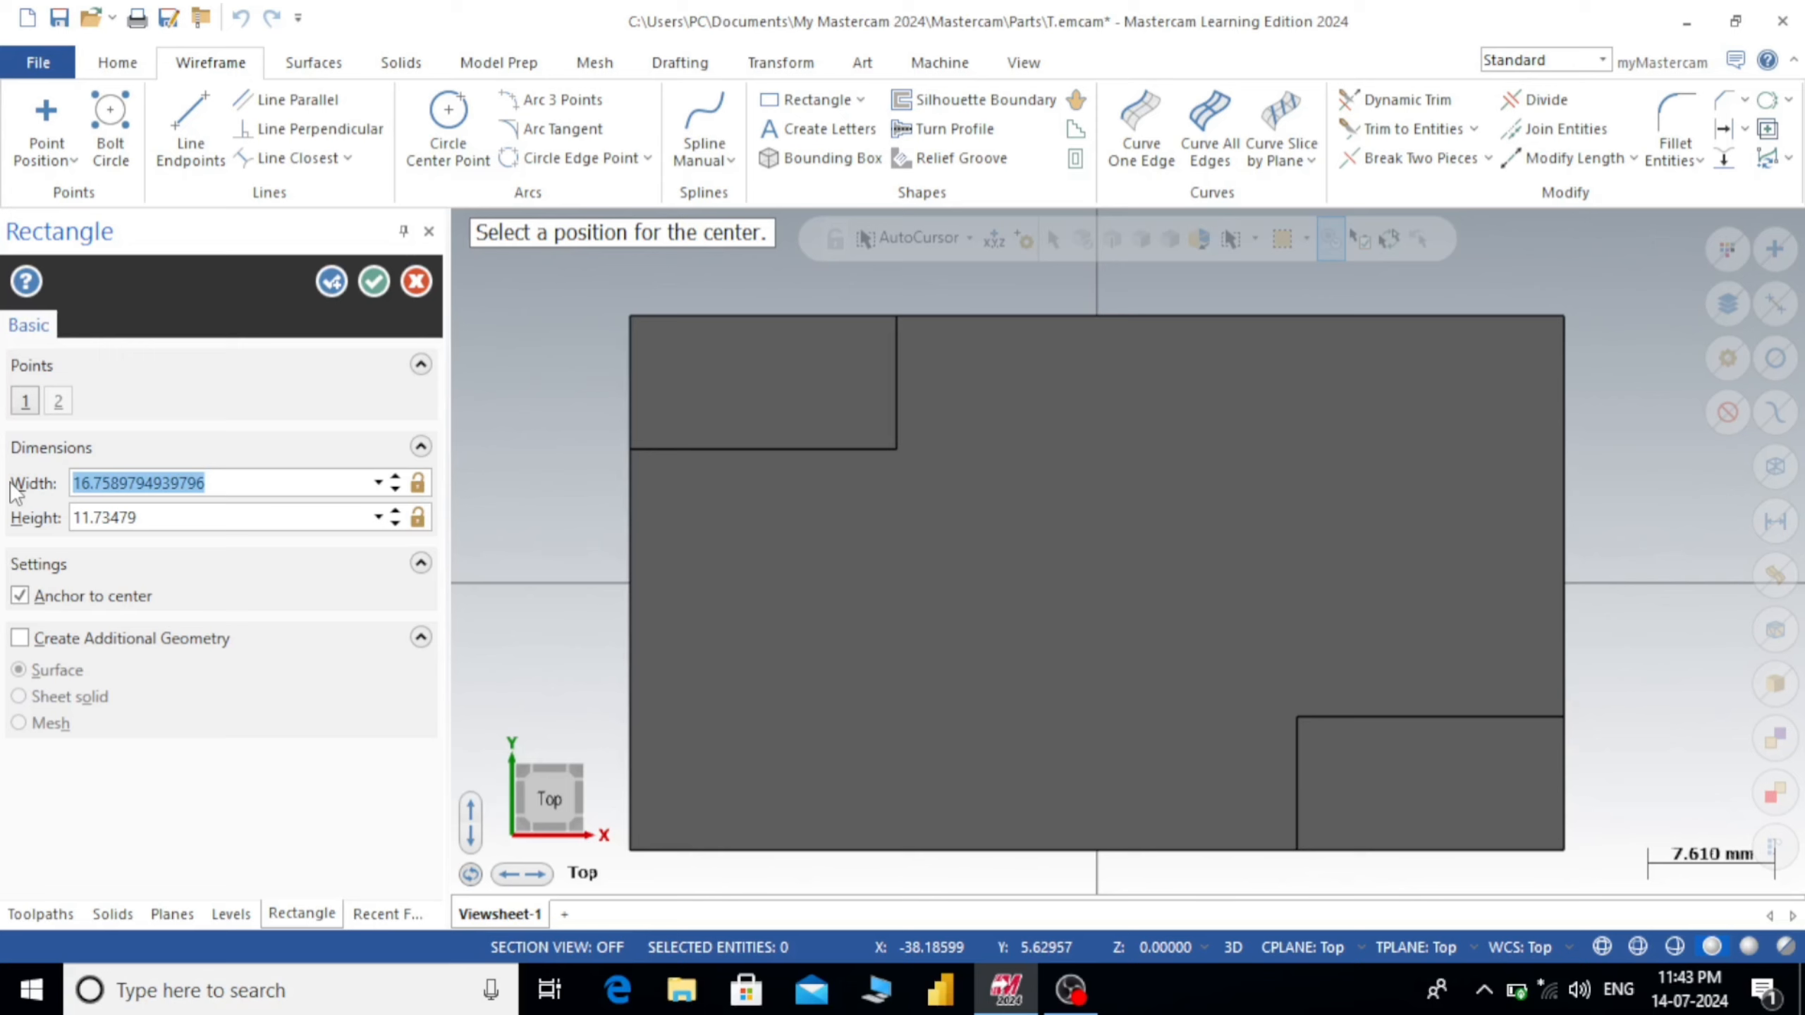
text(16)
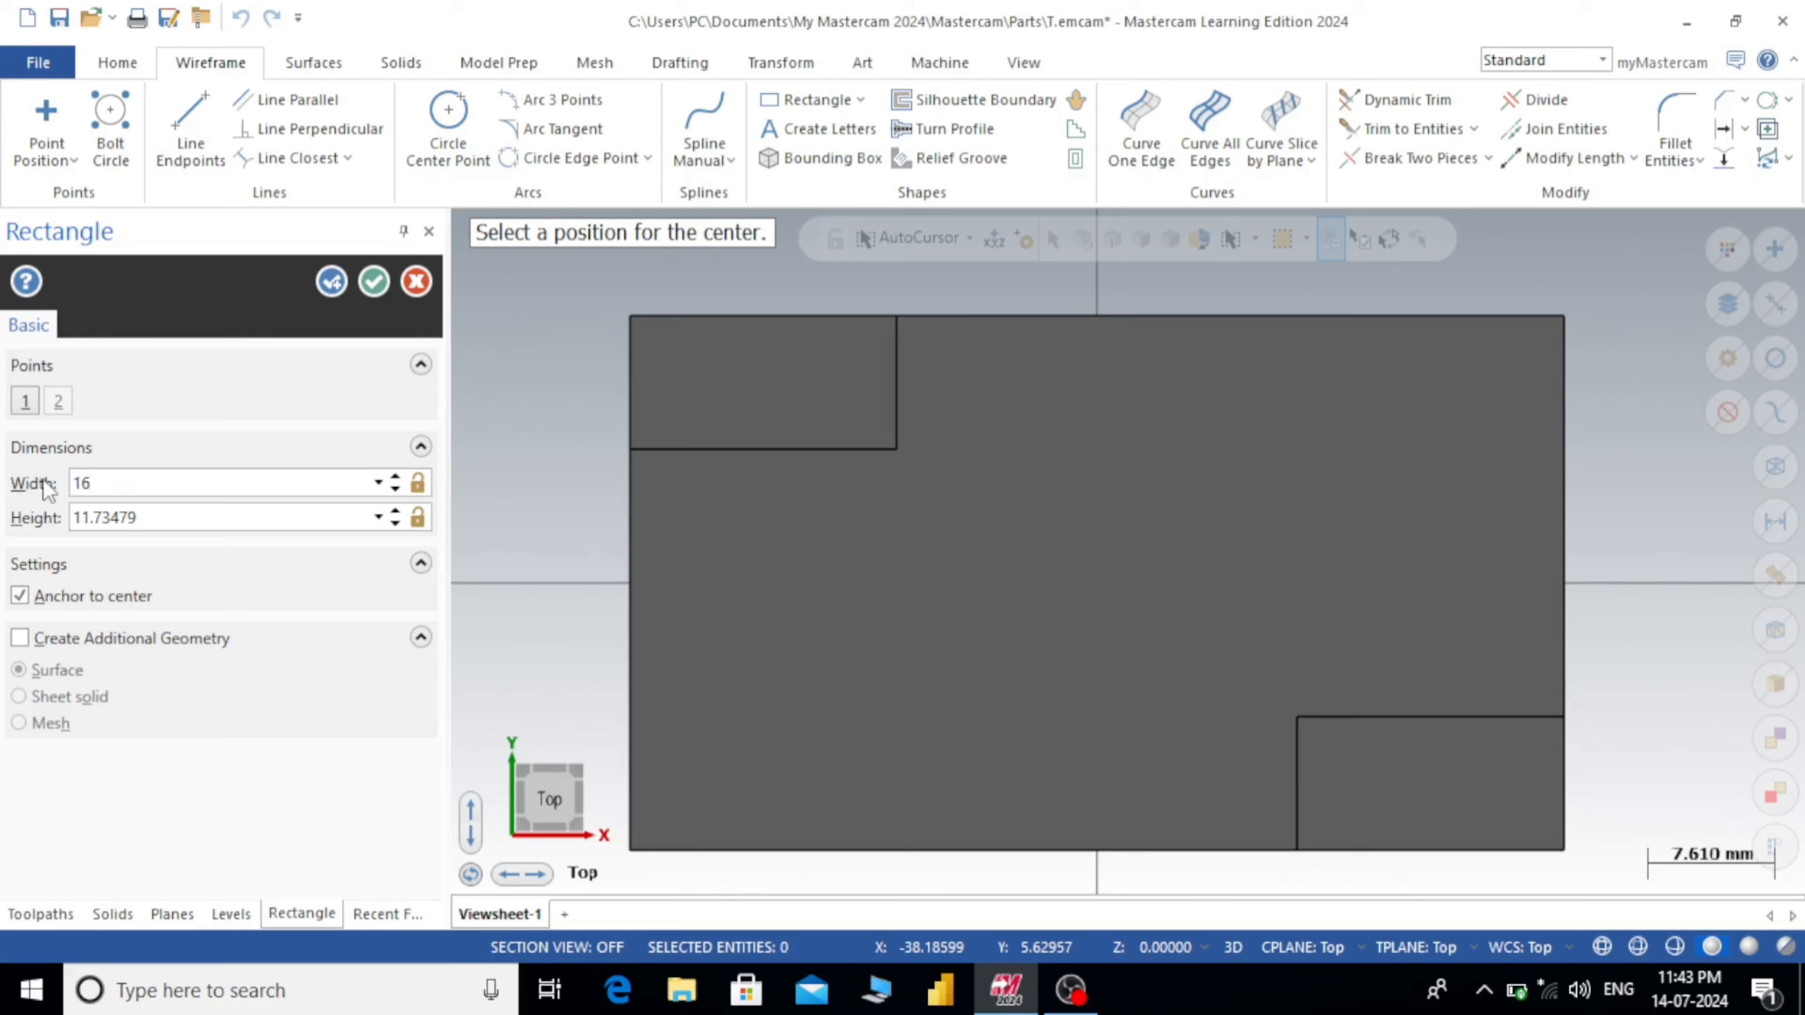
key(Tab)
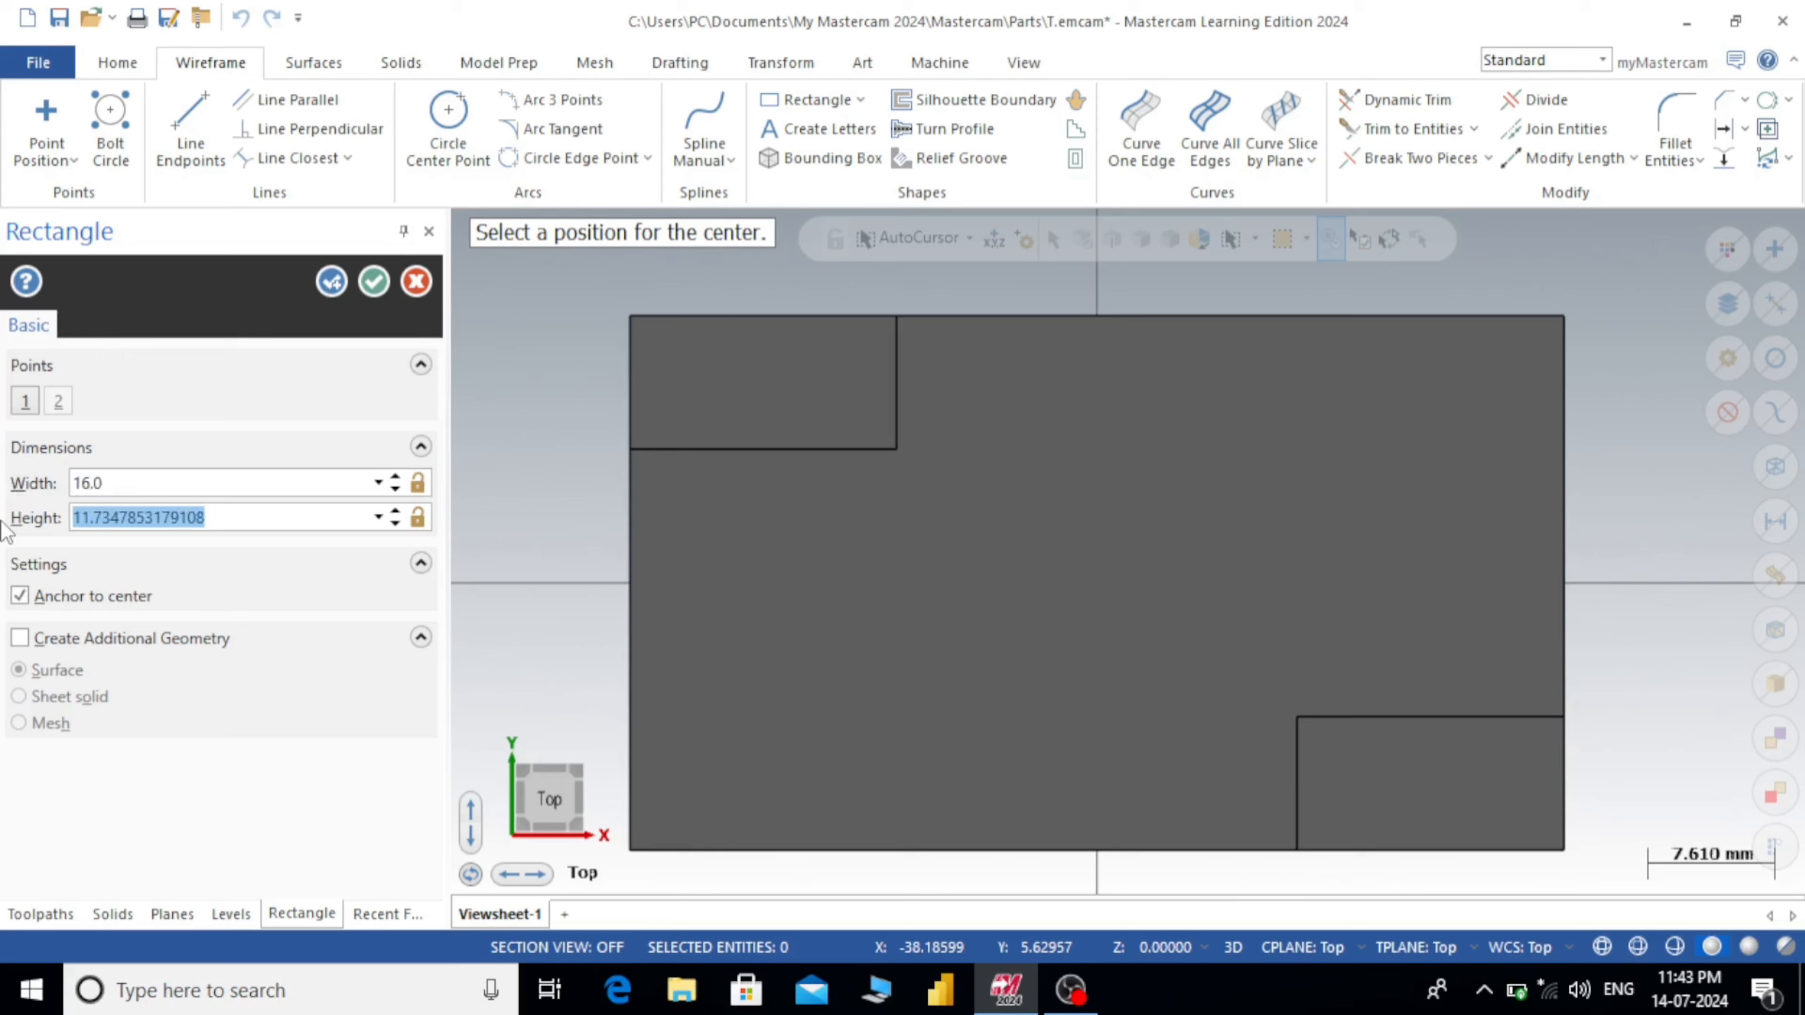
text(12)
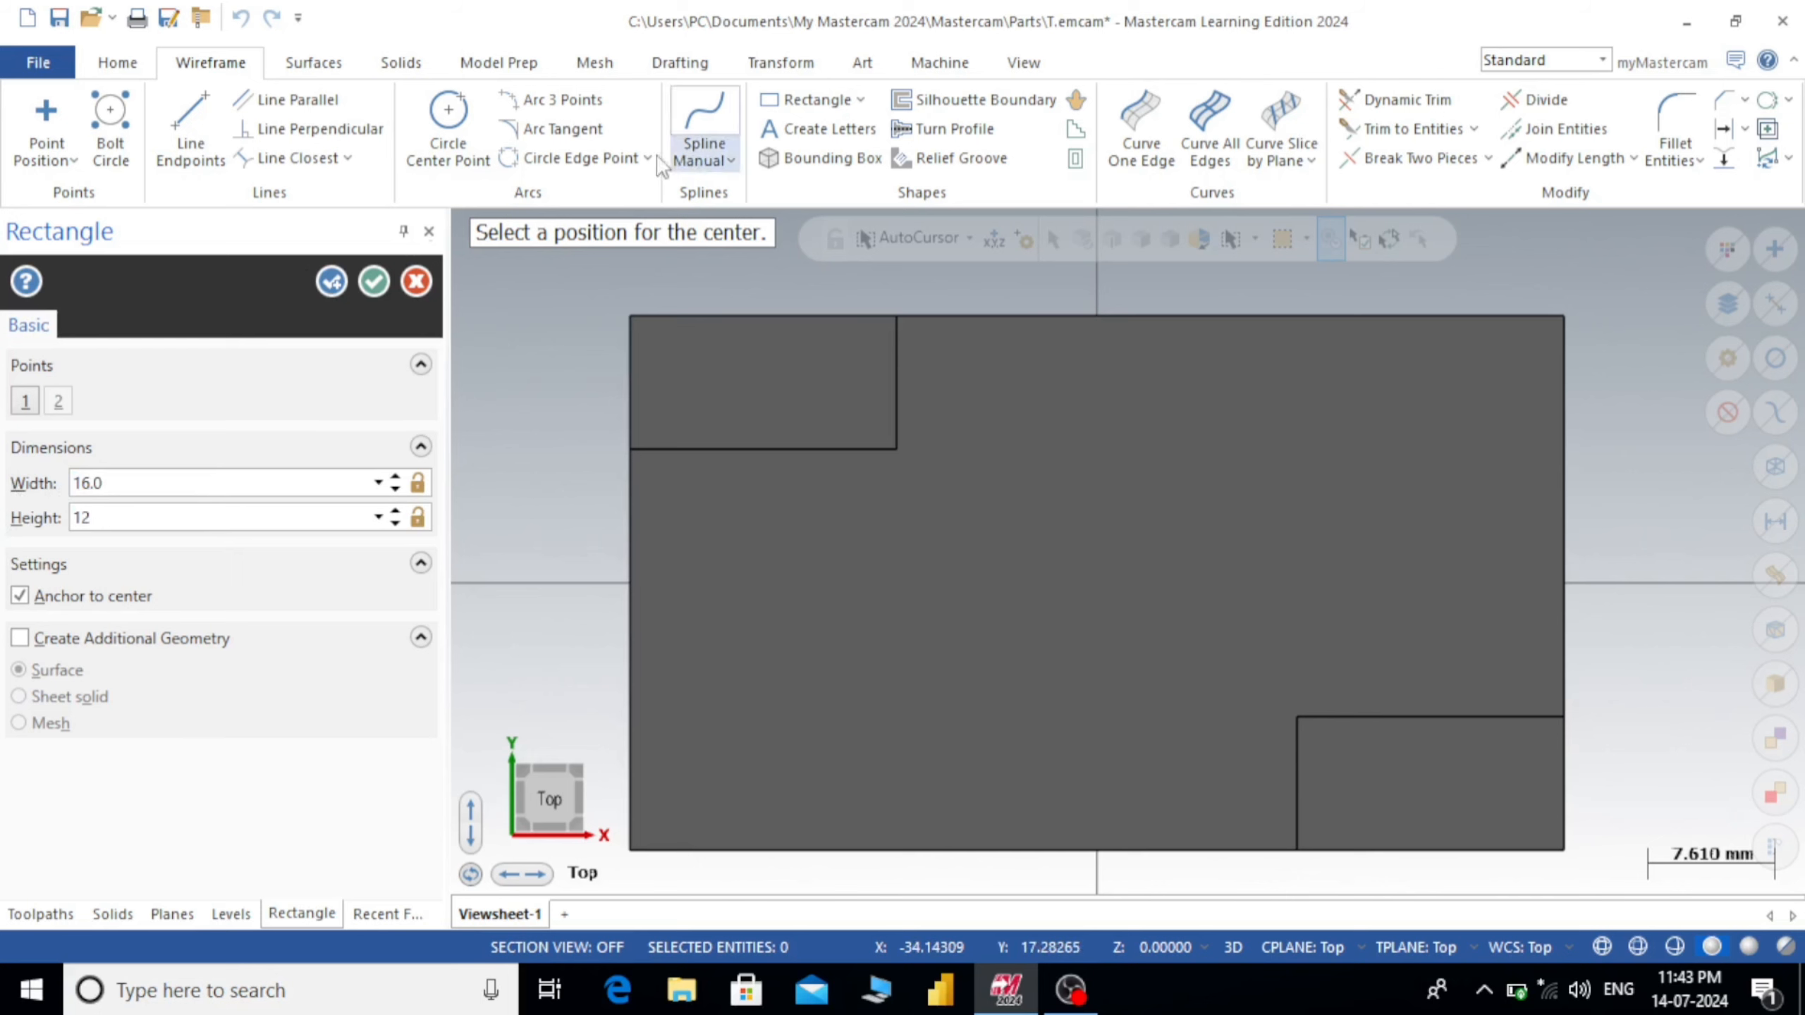
key(alt+z)
middle_drag(1071, 538, 1142, 247)
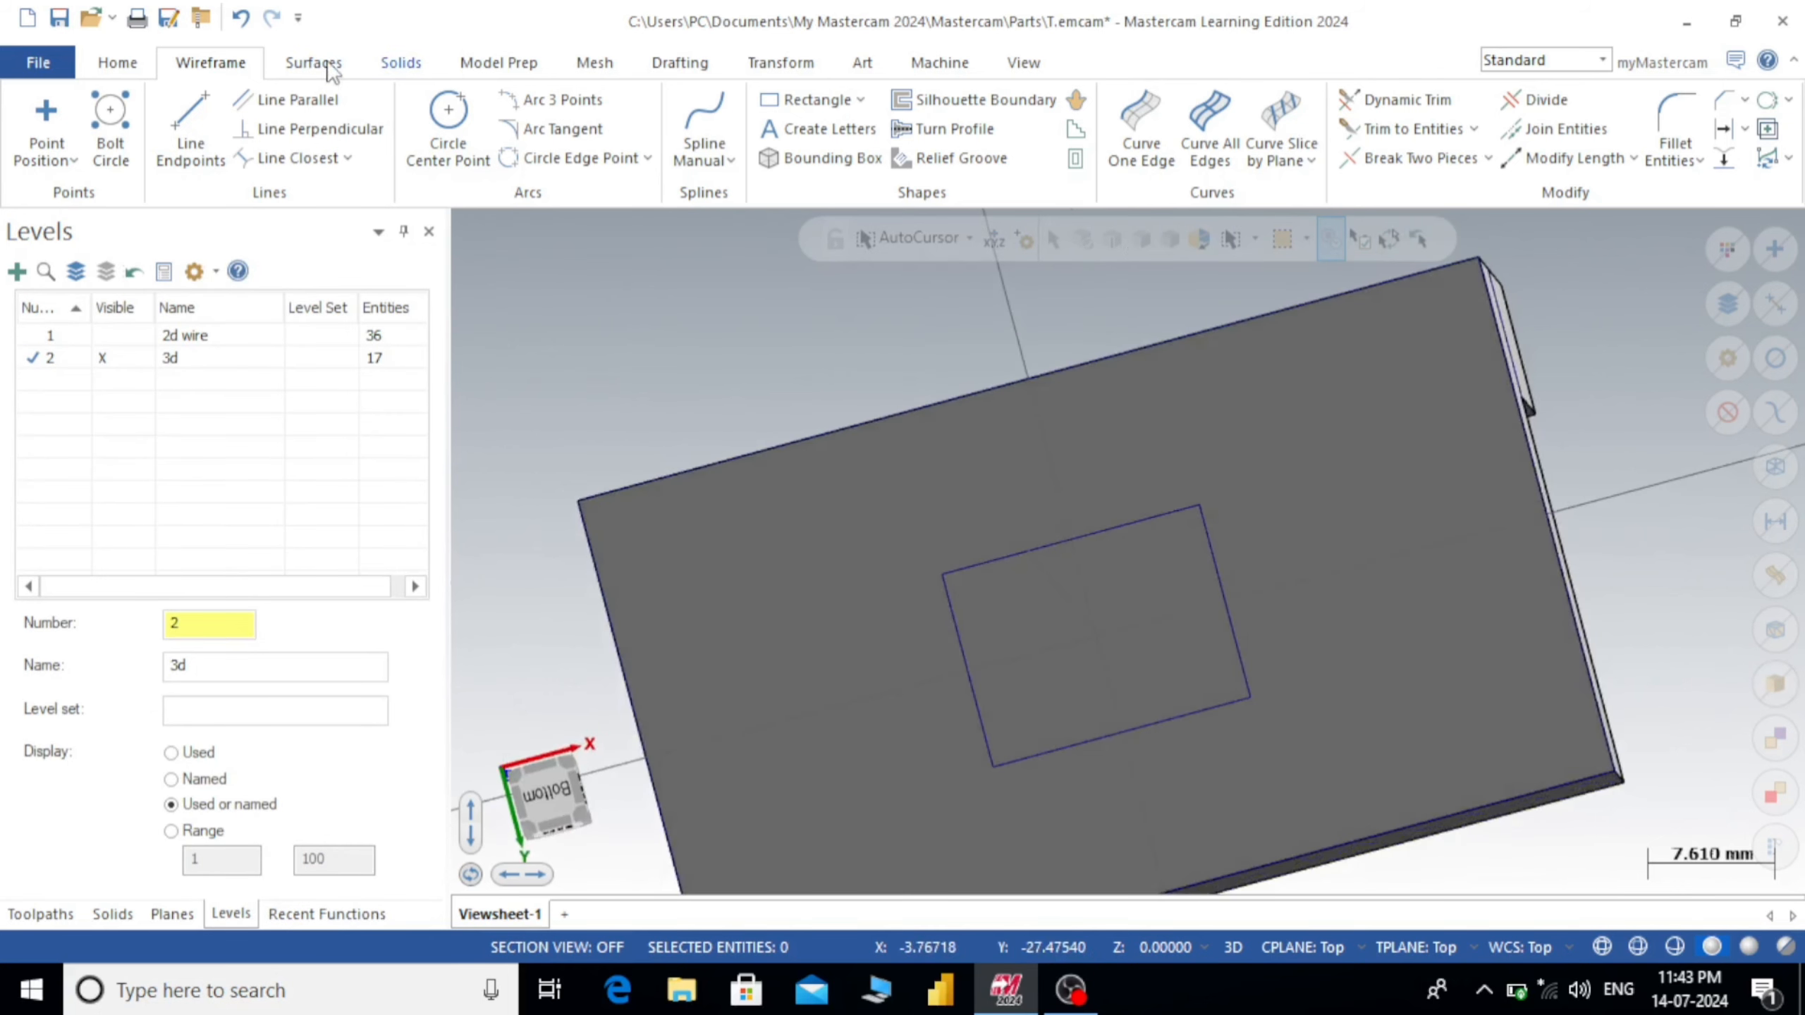
- Start a solid Extrude using the centered rectangle on the plate's underside as the chain
click(399, 62)
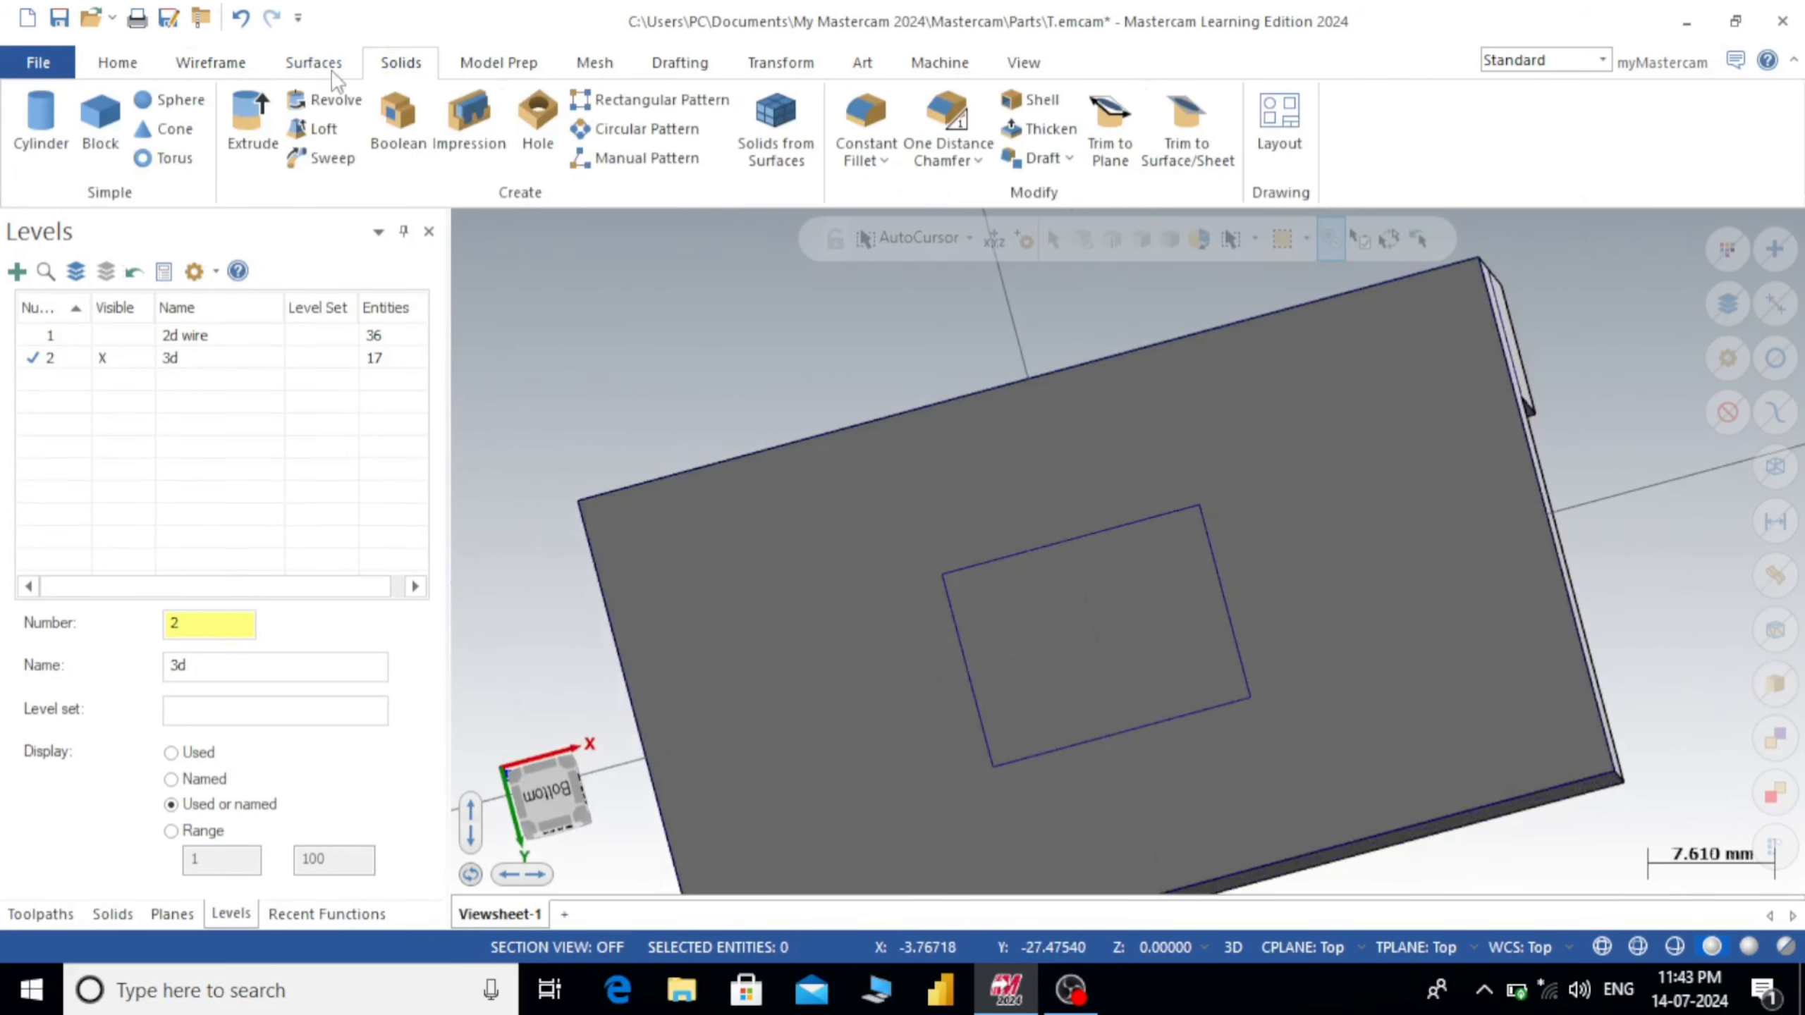
click(253, 119)
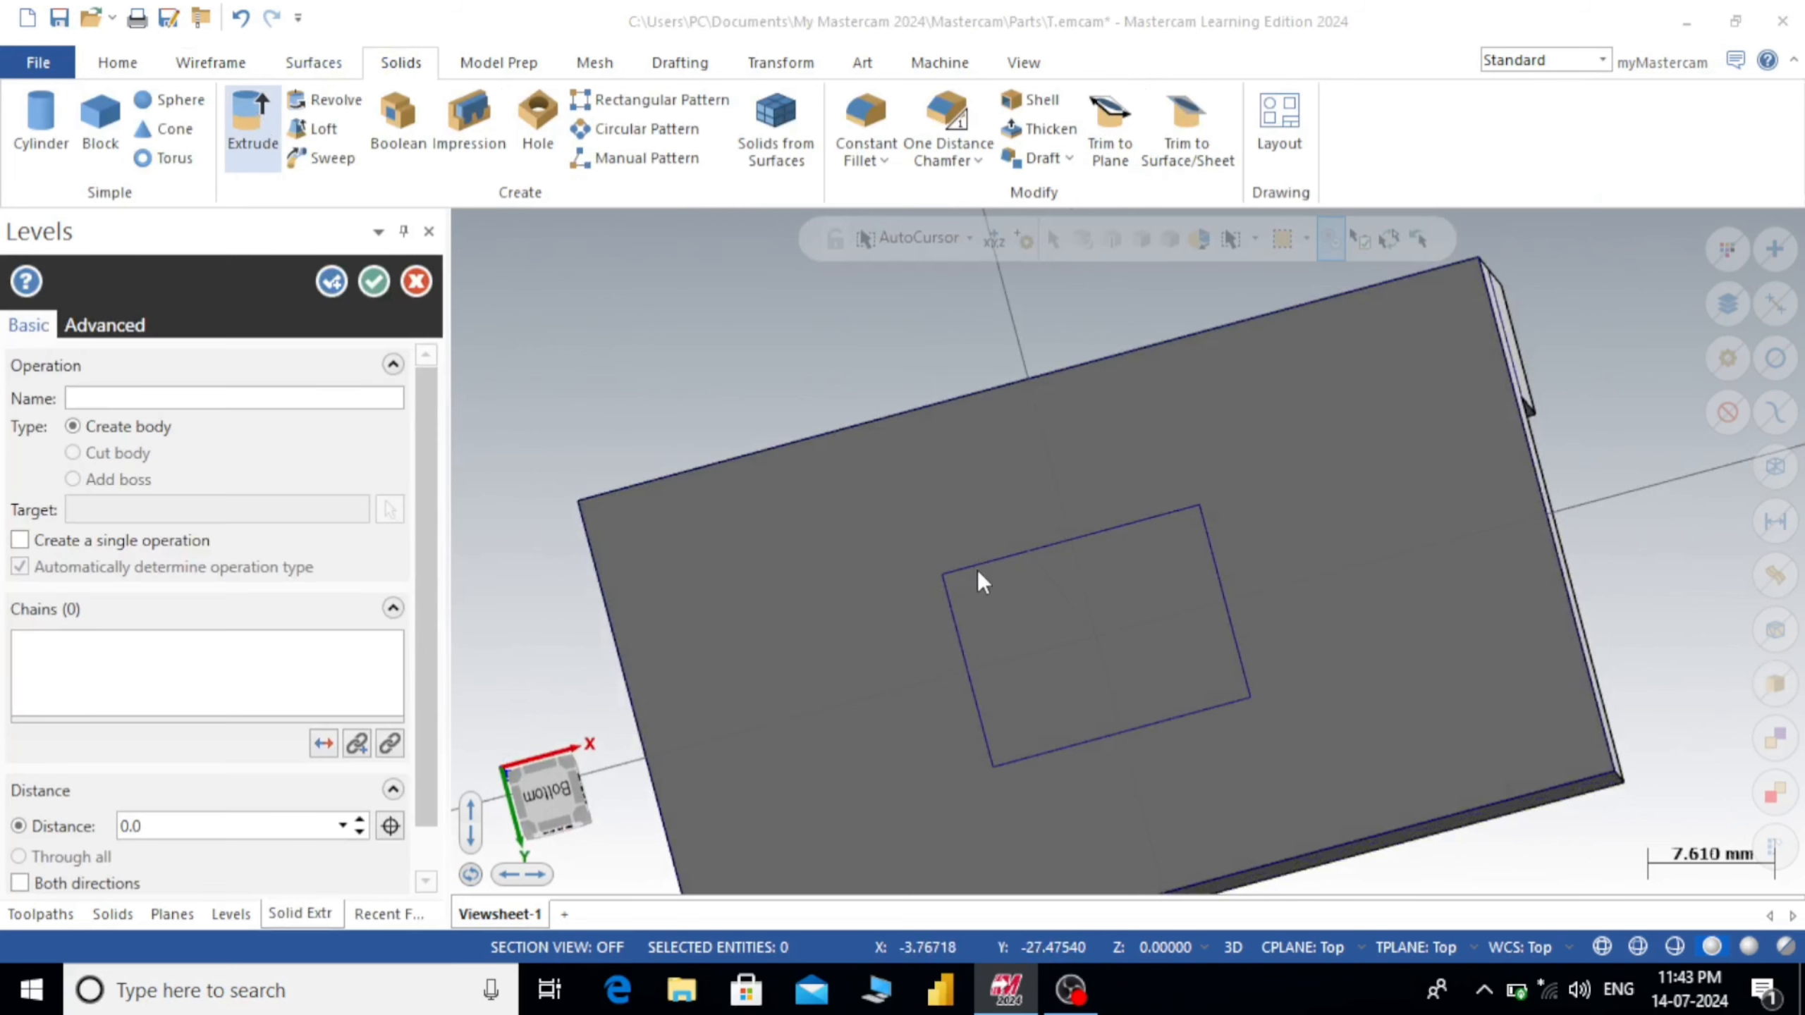
middle_drag(979, 548, 989, 642)
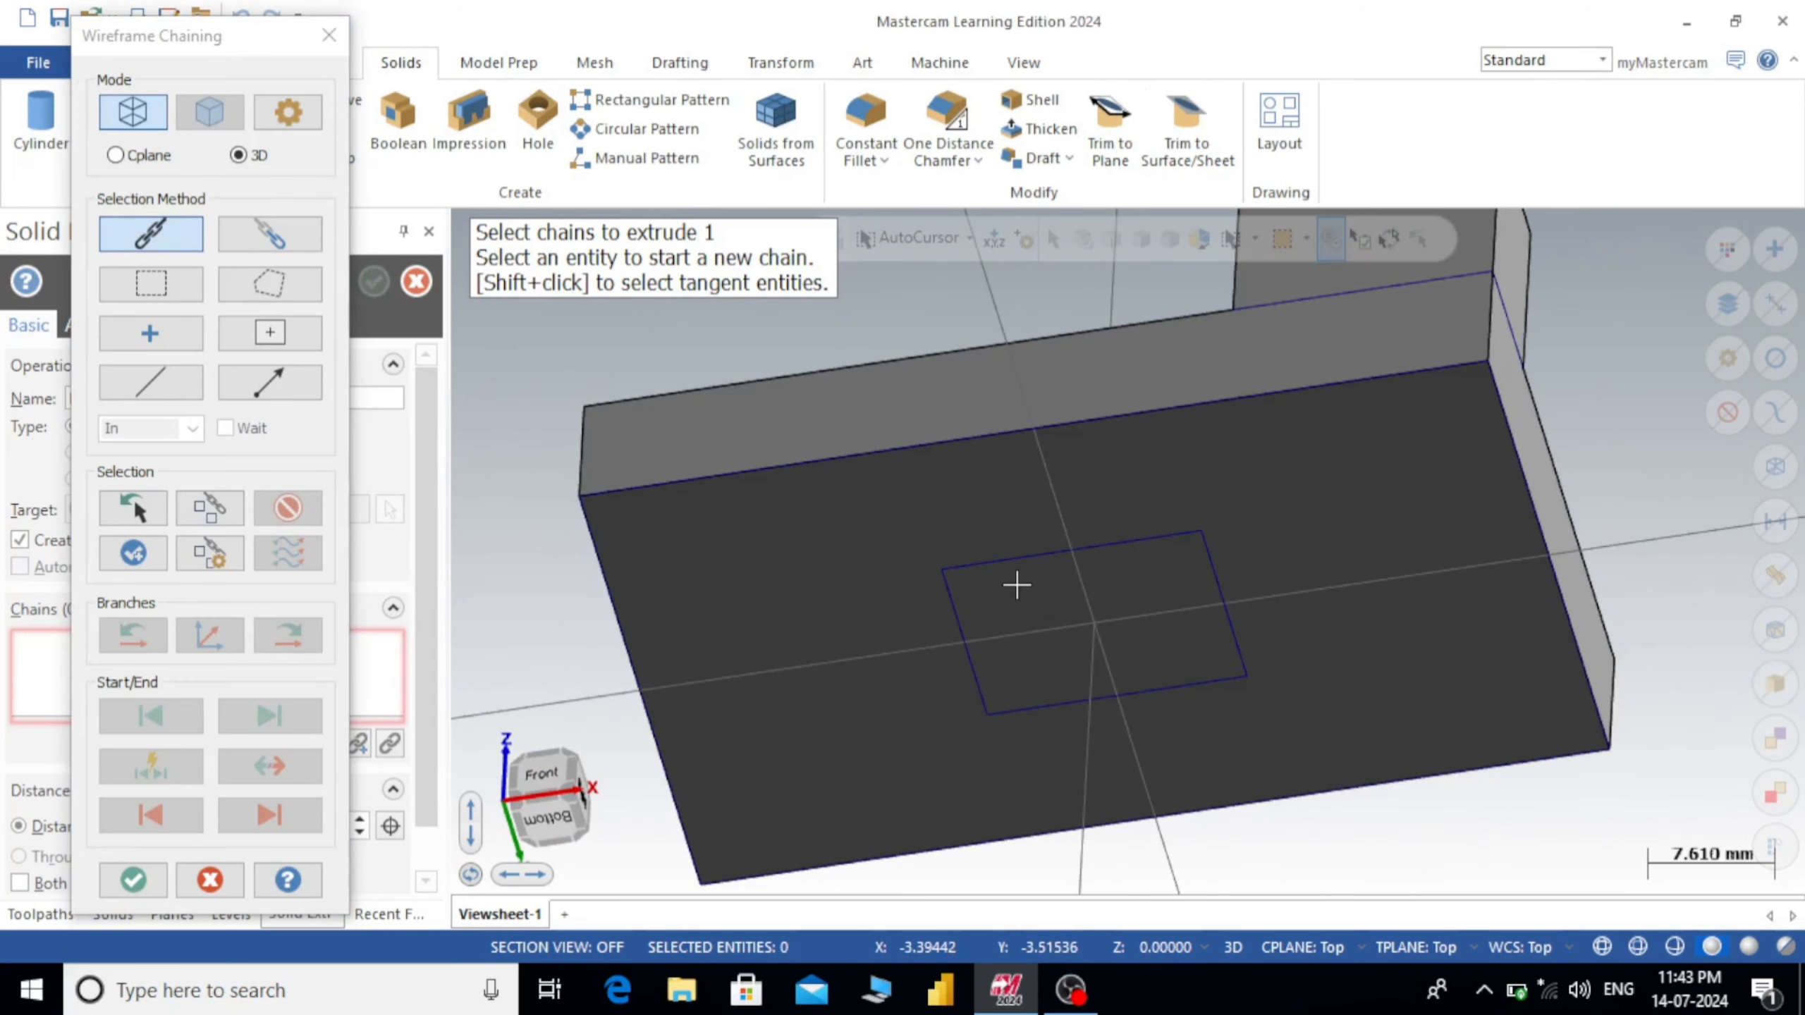
click(995, 562)
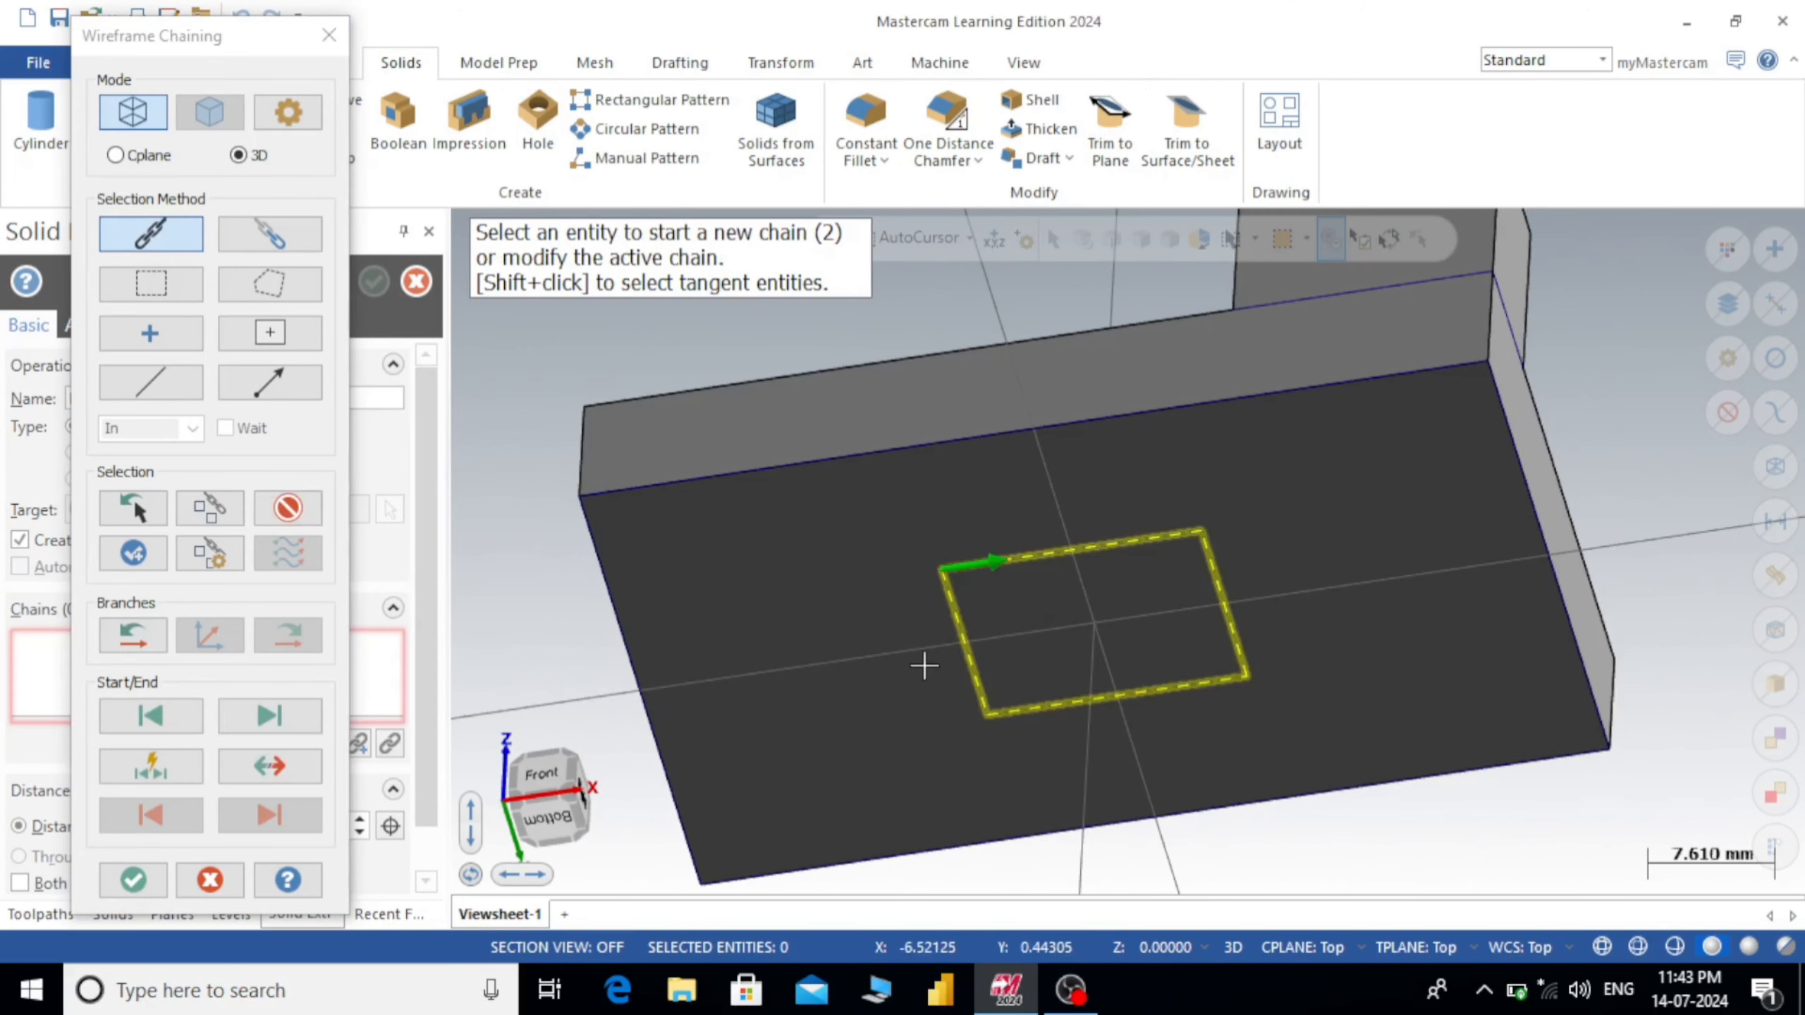
click(139, 871)
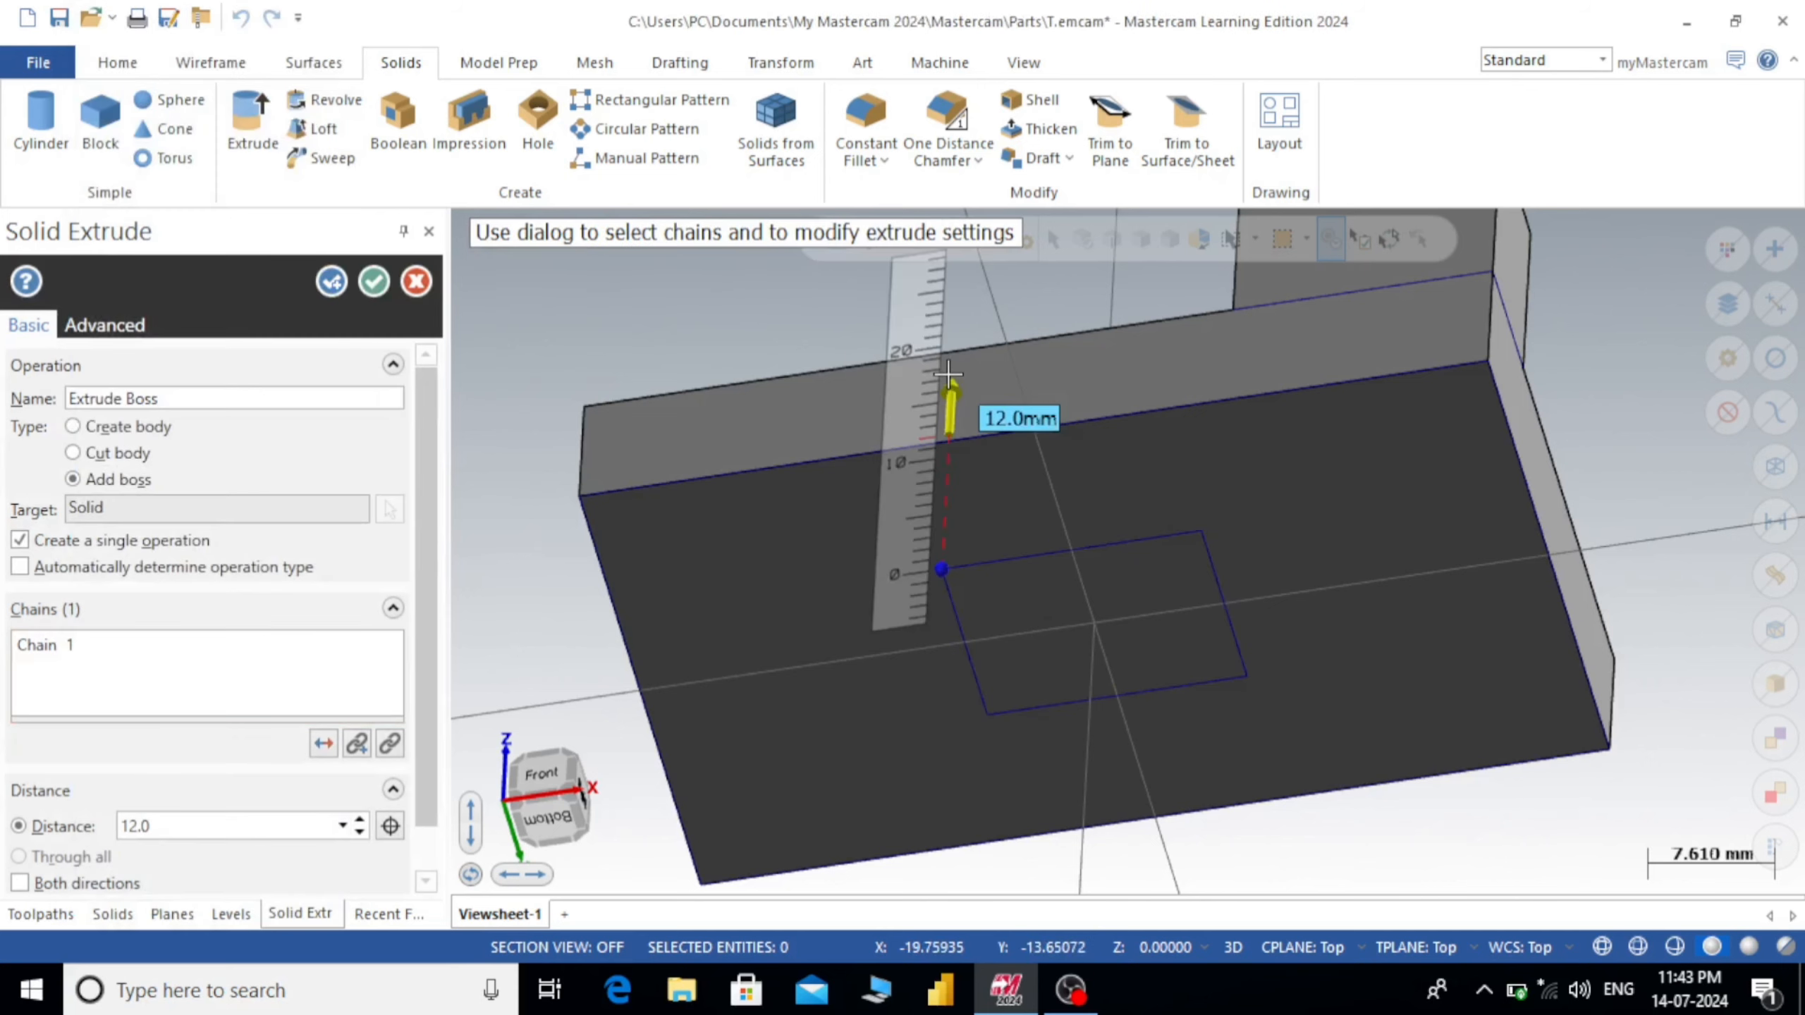
- Make the extrusion a cut body through the plate with a distance of 12 mm, accept it, and show the part in isometric view
middle_drag(971, 430, 975, 508)
click(73, 453)
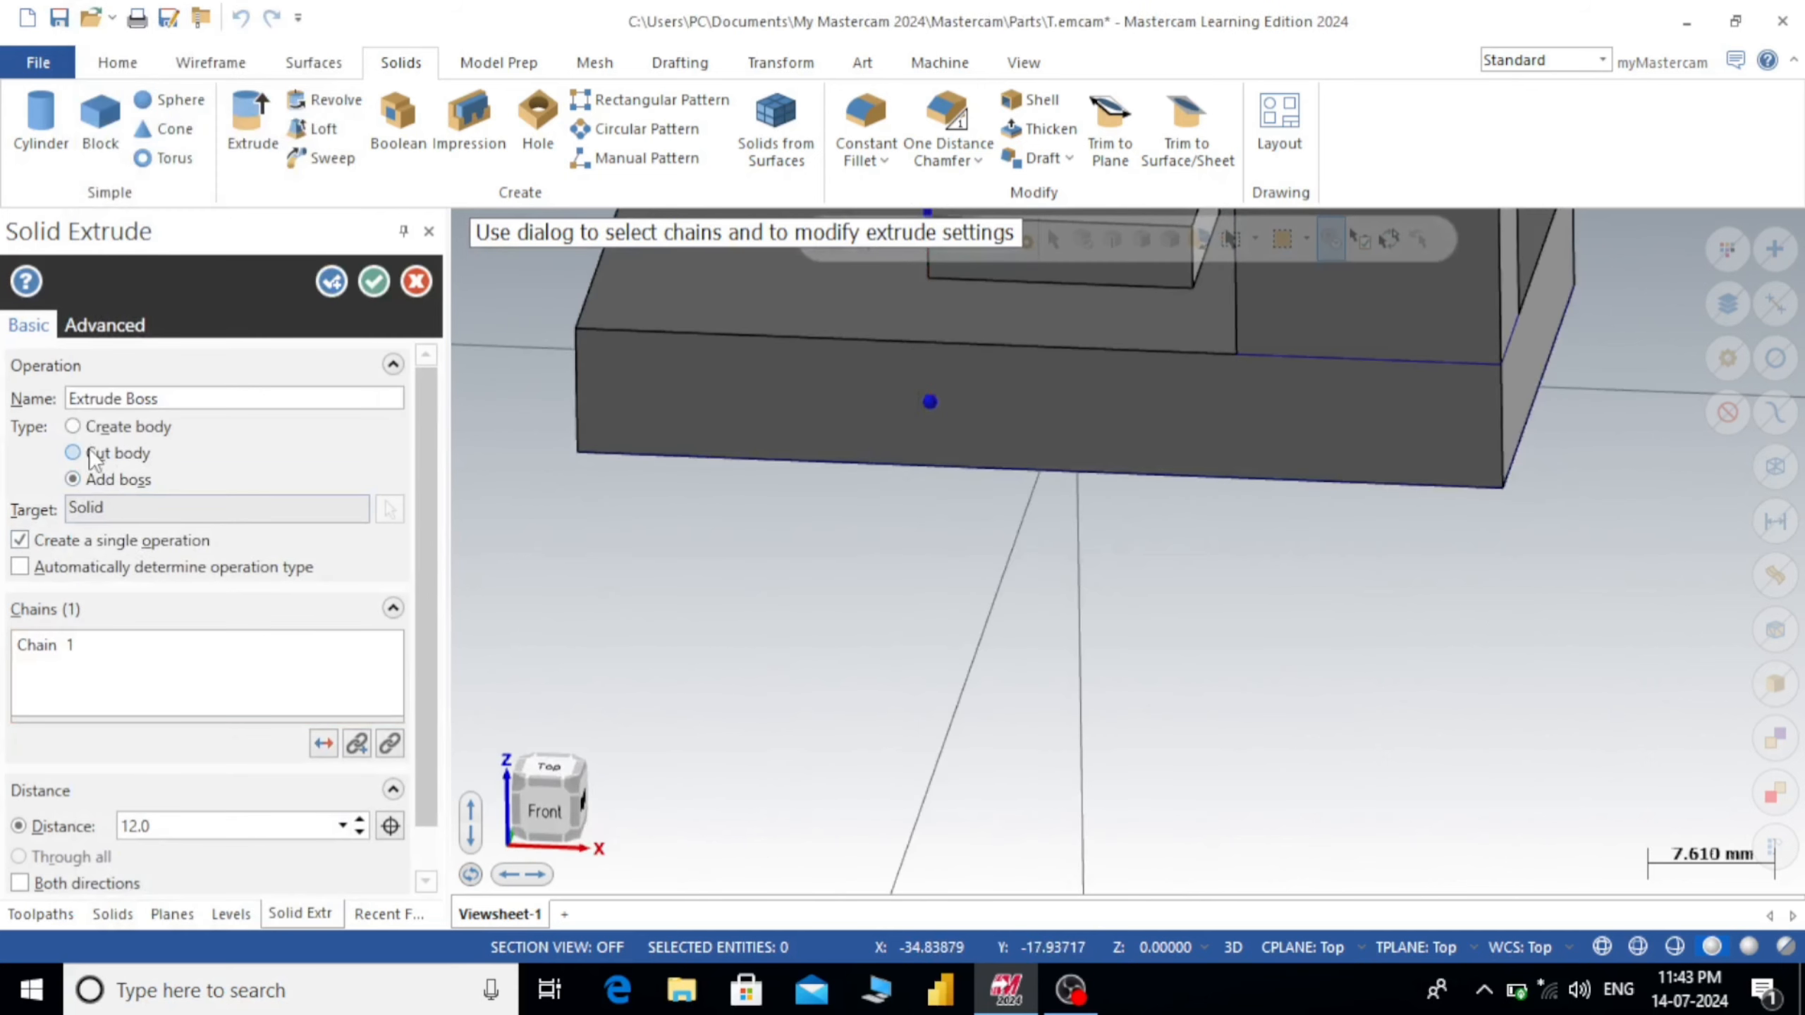
scroll(1040, 669, down, 5)
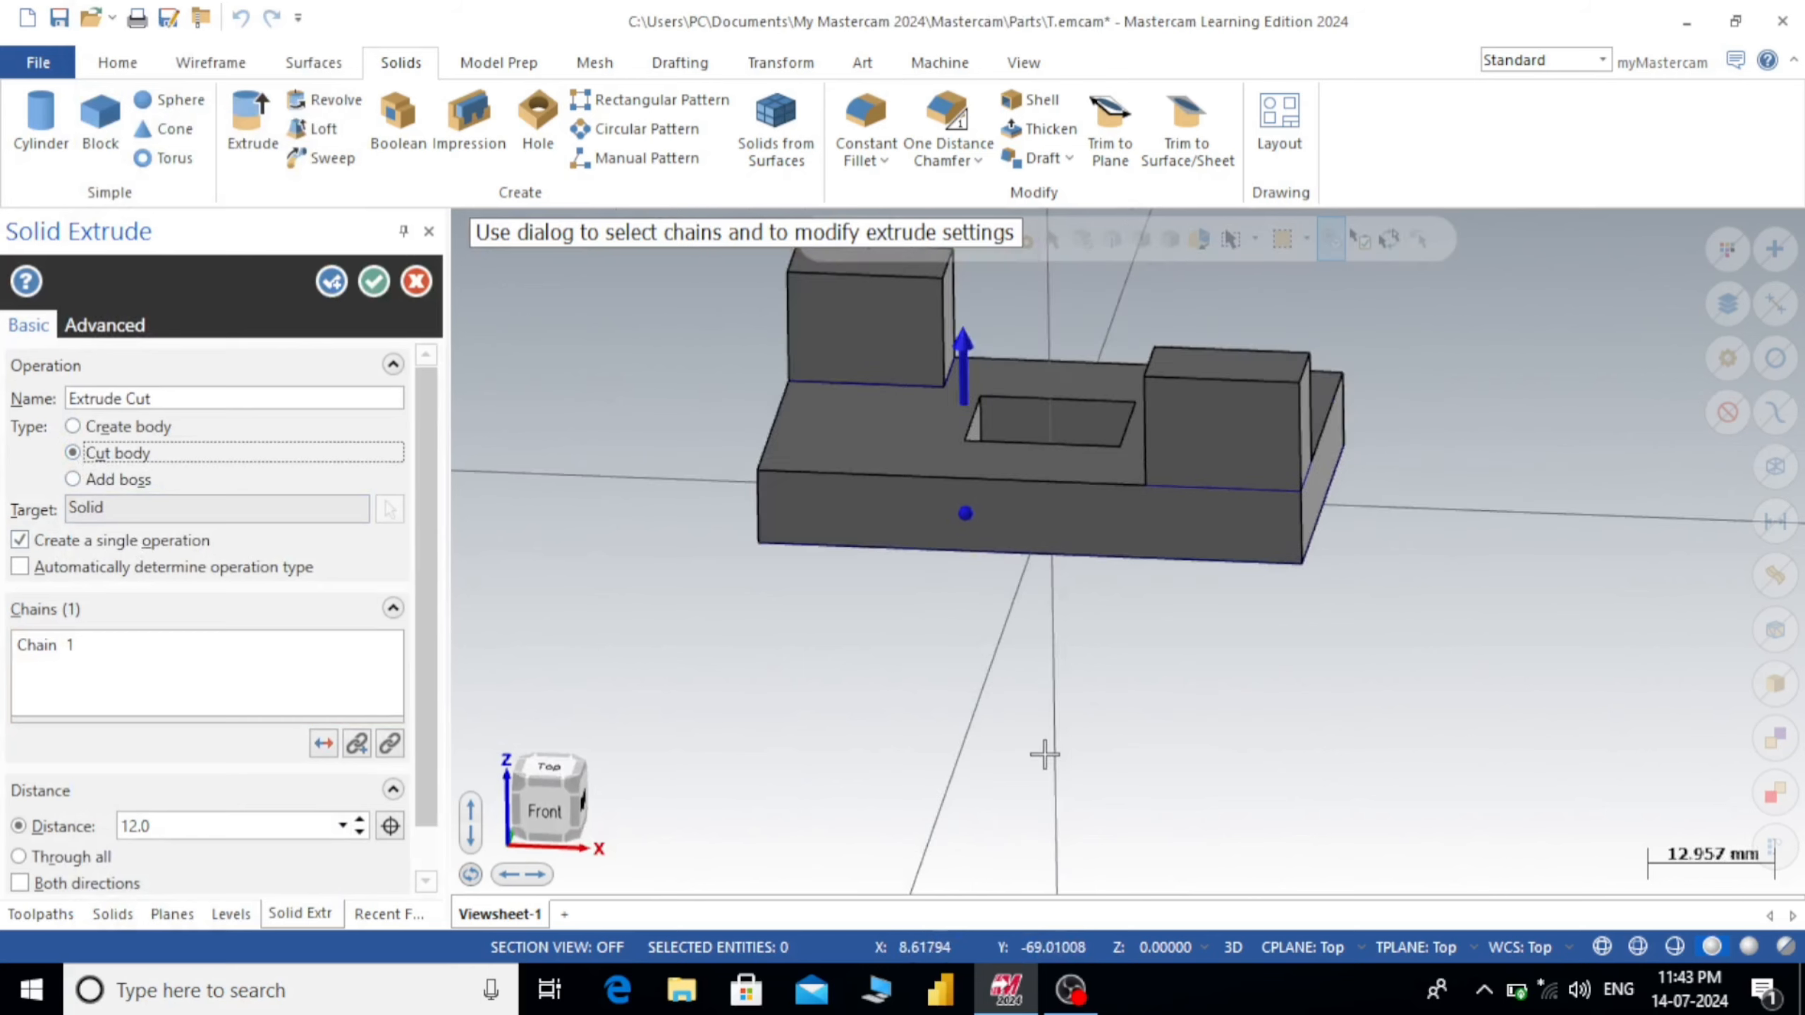
middle_drag(1088, 397, 1145, 739)
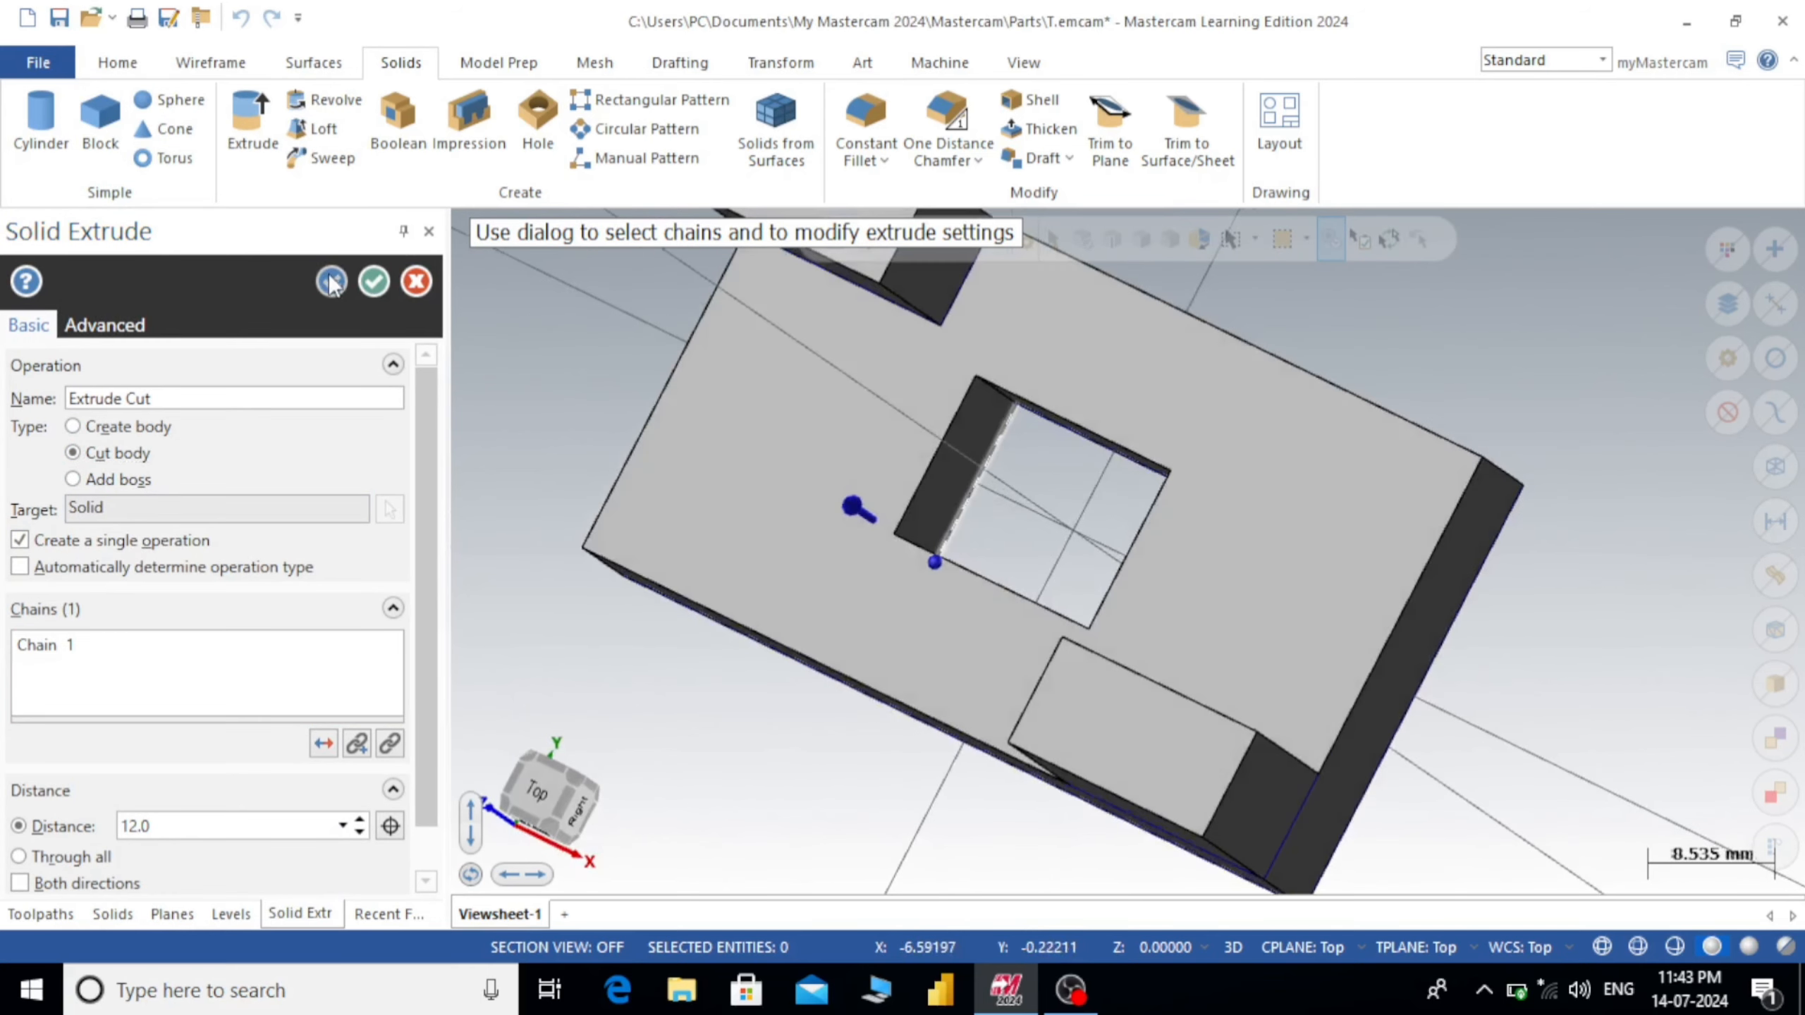
click(373, 280)
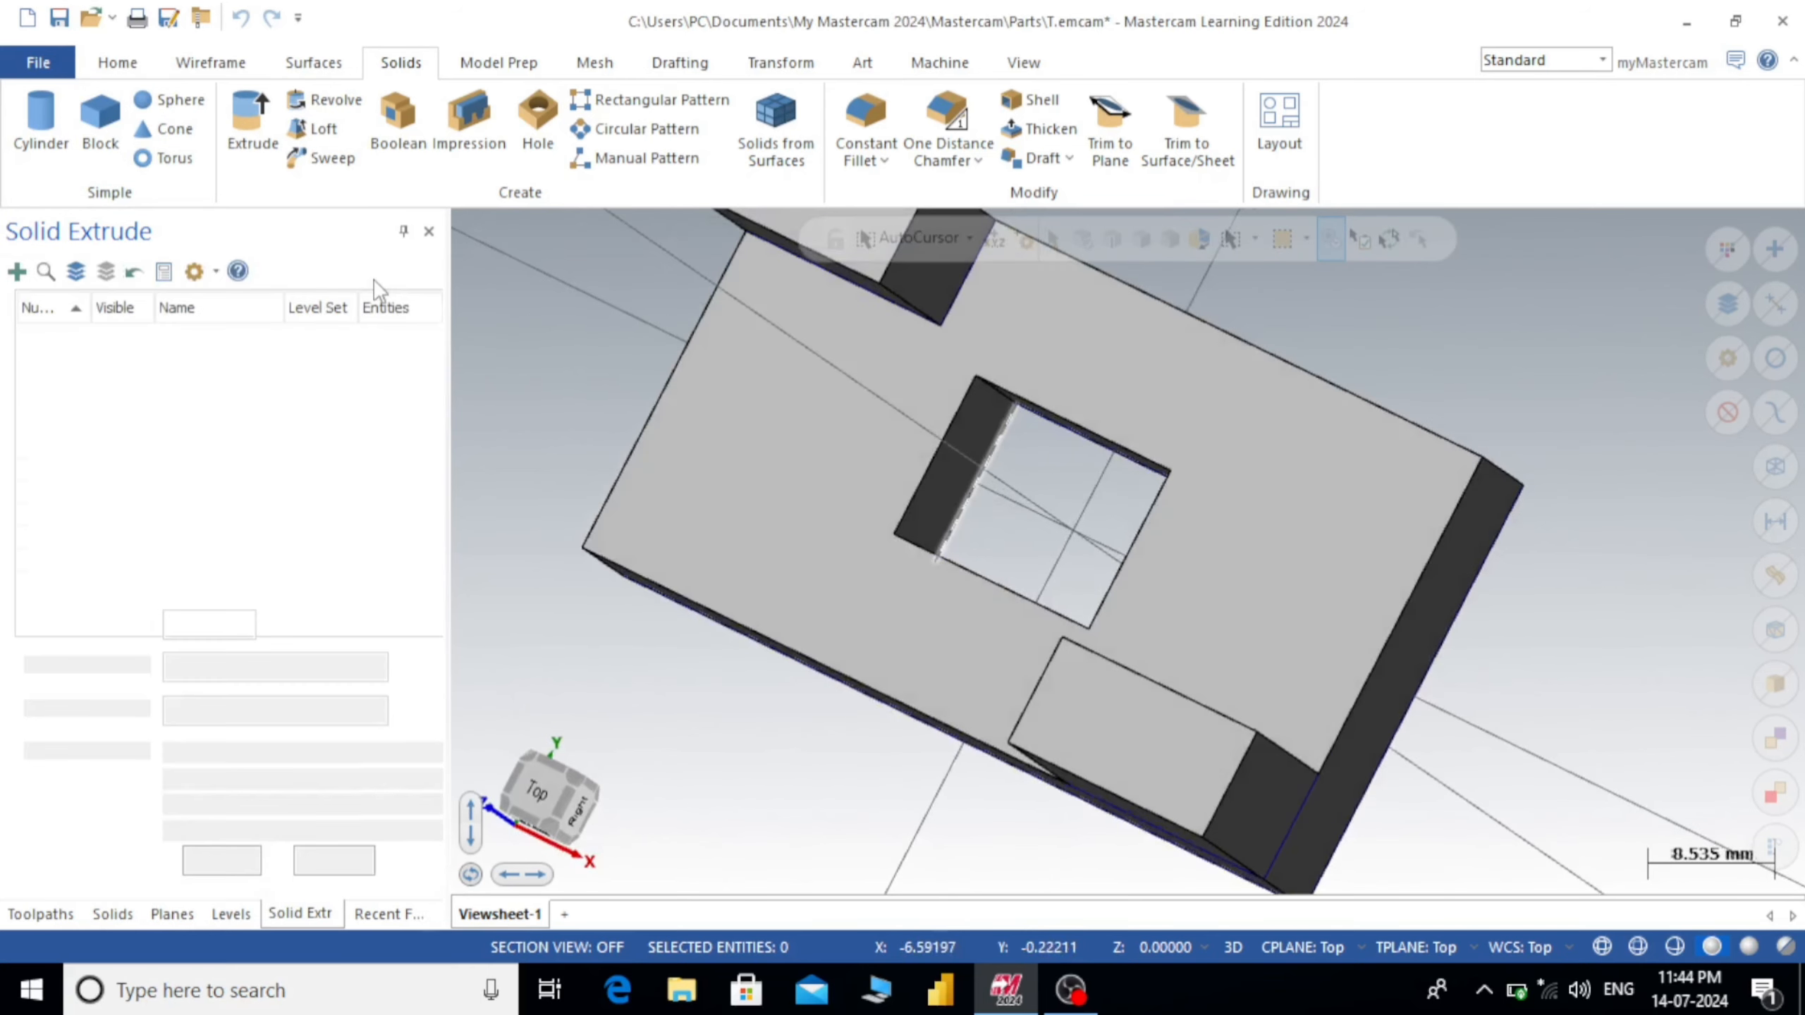
right_click(609, 348)
click(678, 567)
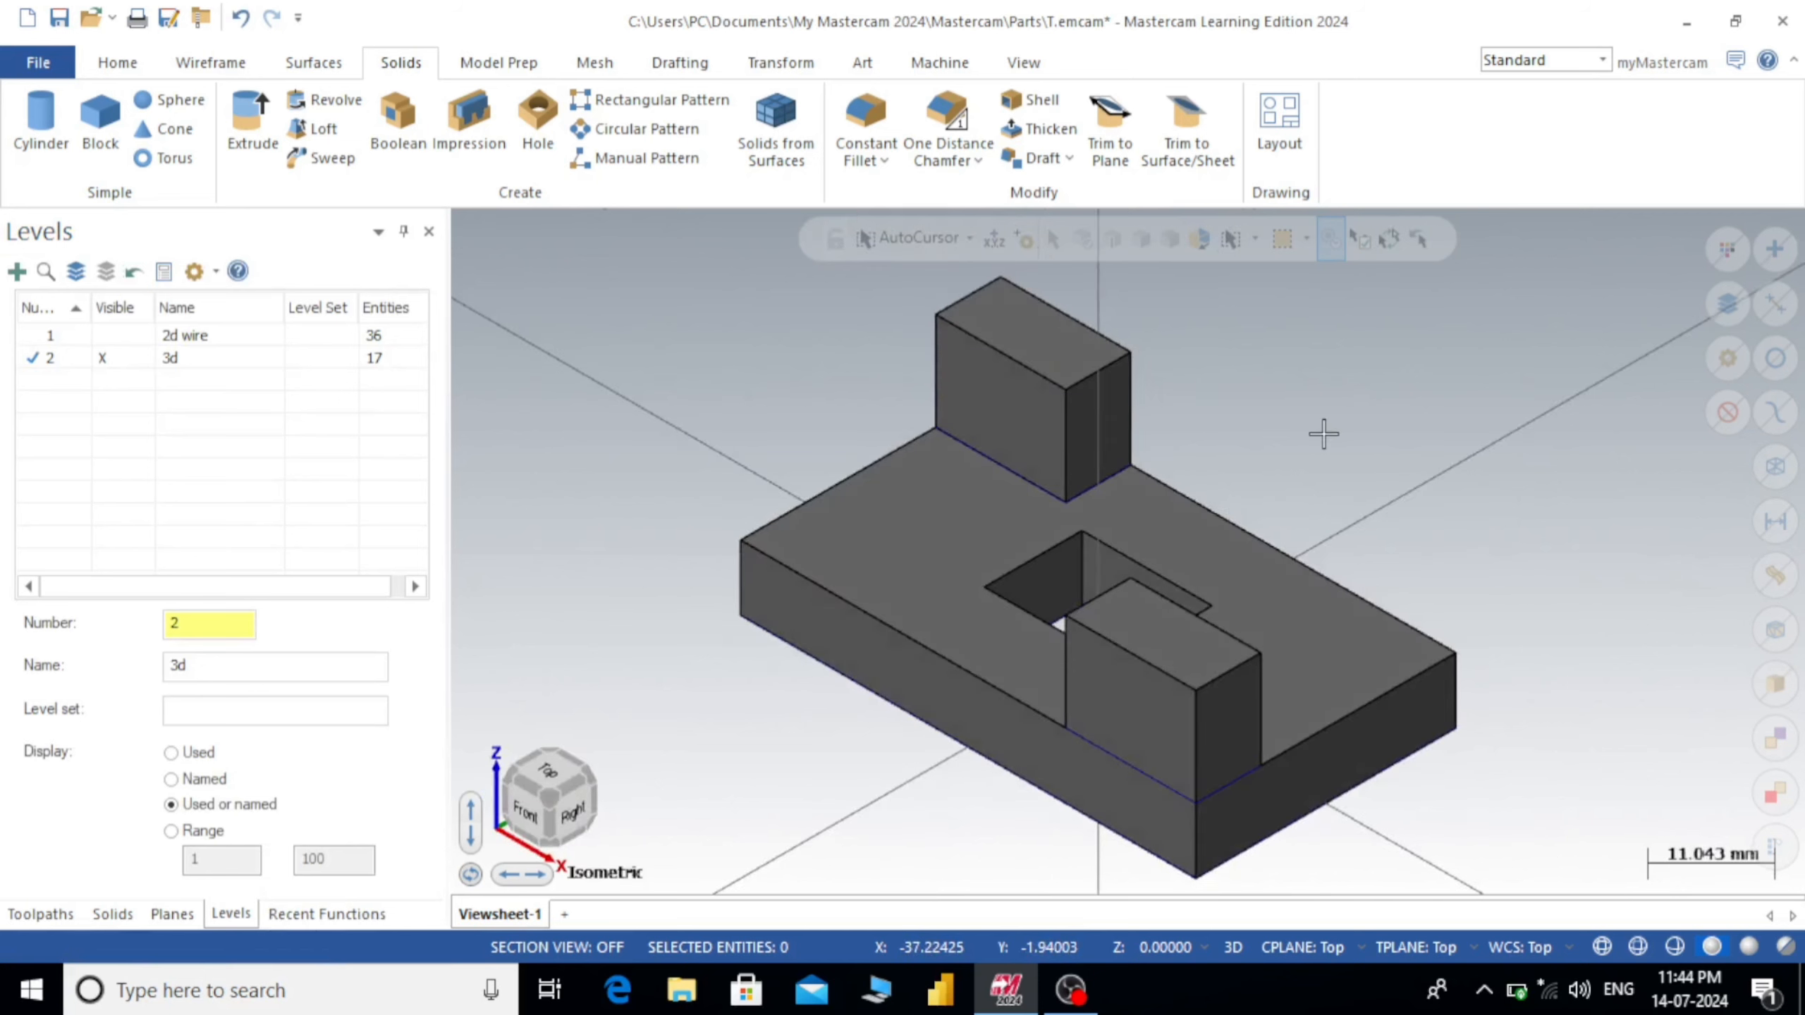